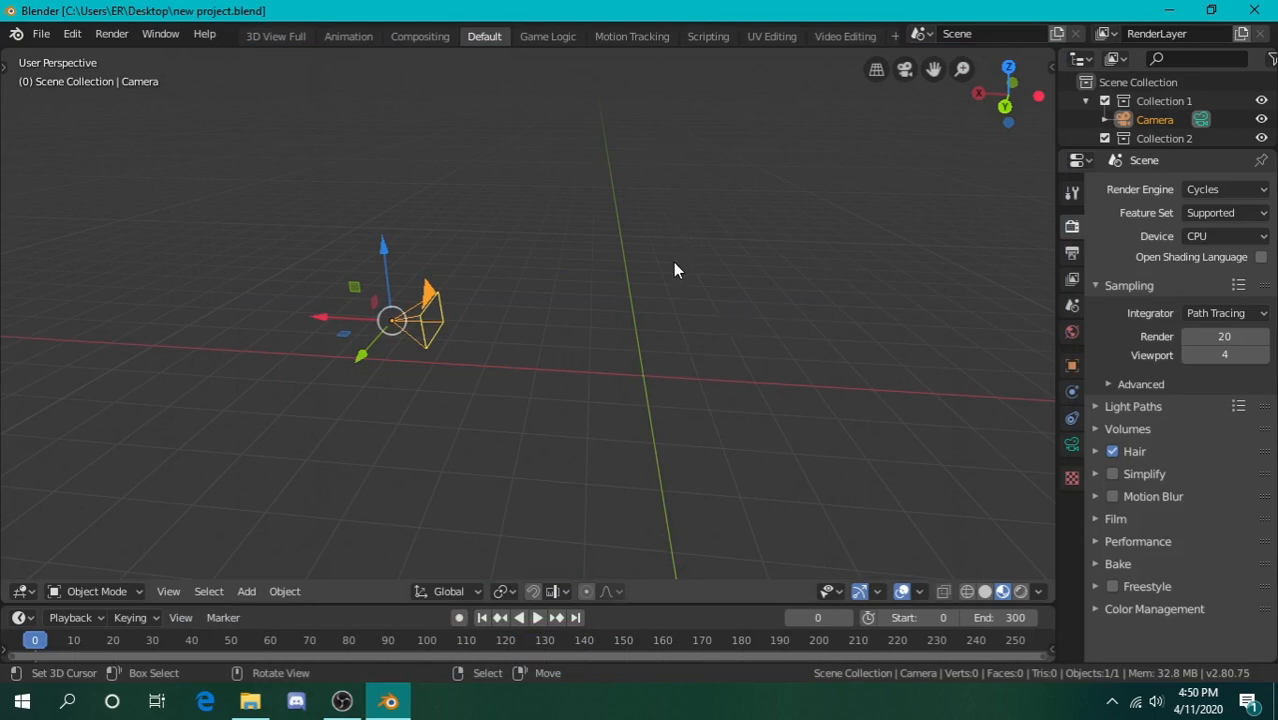
Walk through the empty scene to view the camera object and the grid from different positions
{"action": "key", "text": "shift+grave"}
{"action": "key", "text": "a"}
{"action": "key", "text": "w"}
{"action": "key", "text": "s"}
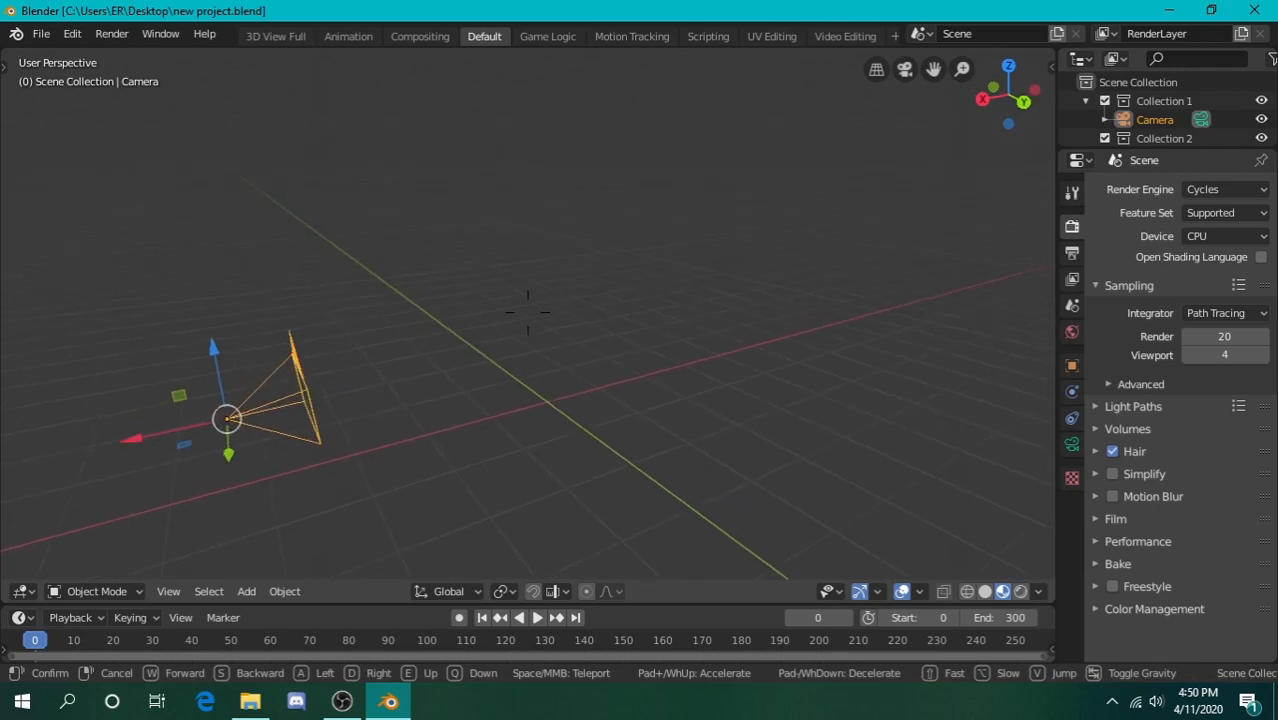
{"action": "left_click", "coordinate": [528, 311]}
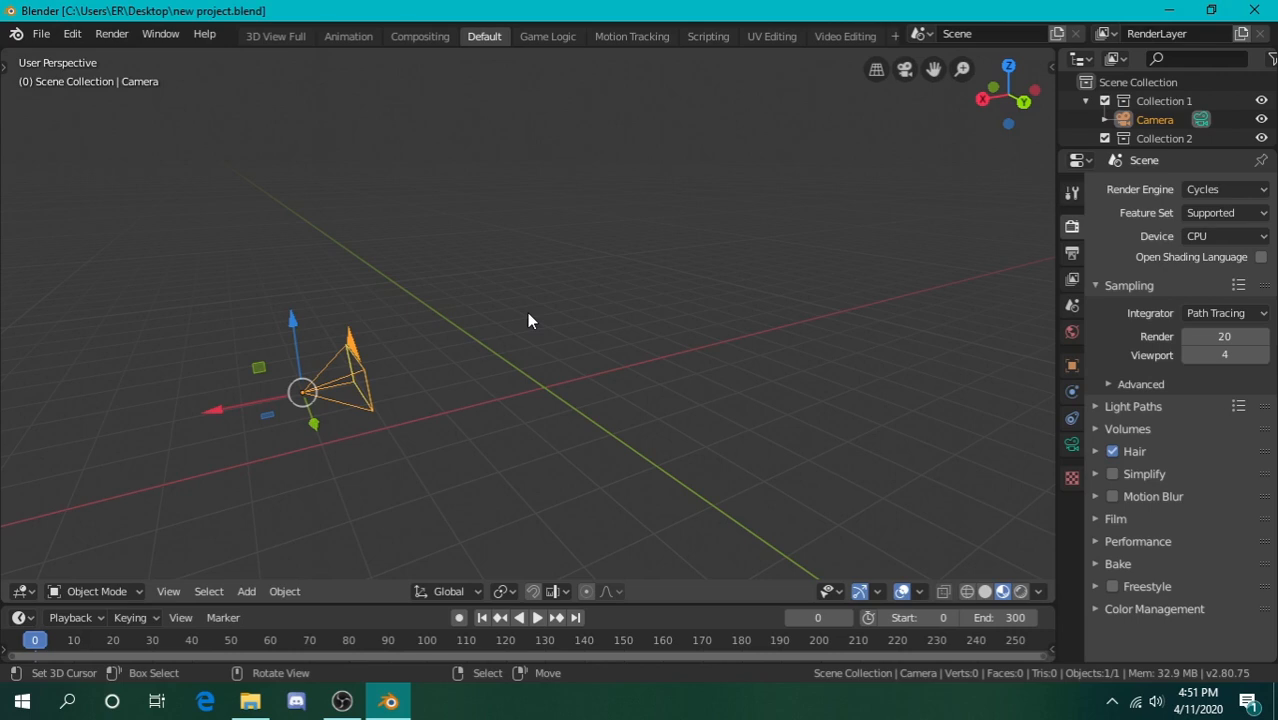
{"action": "key", "text": "shift+grave"}
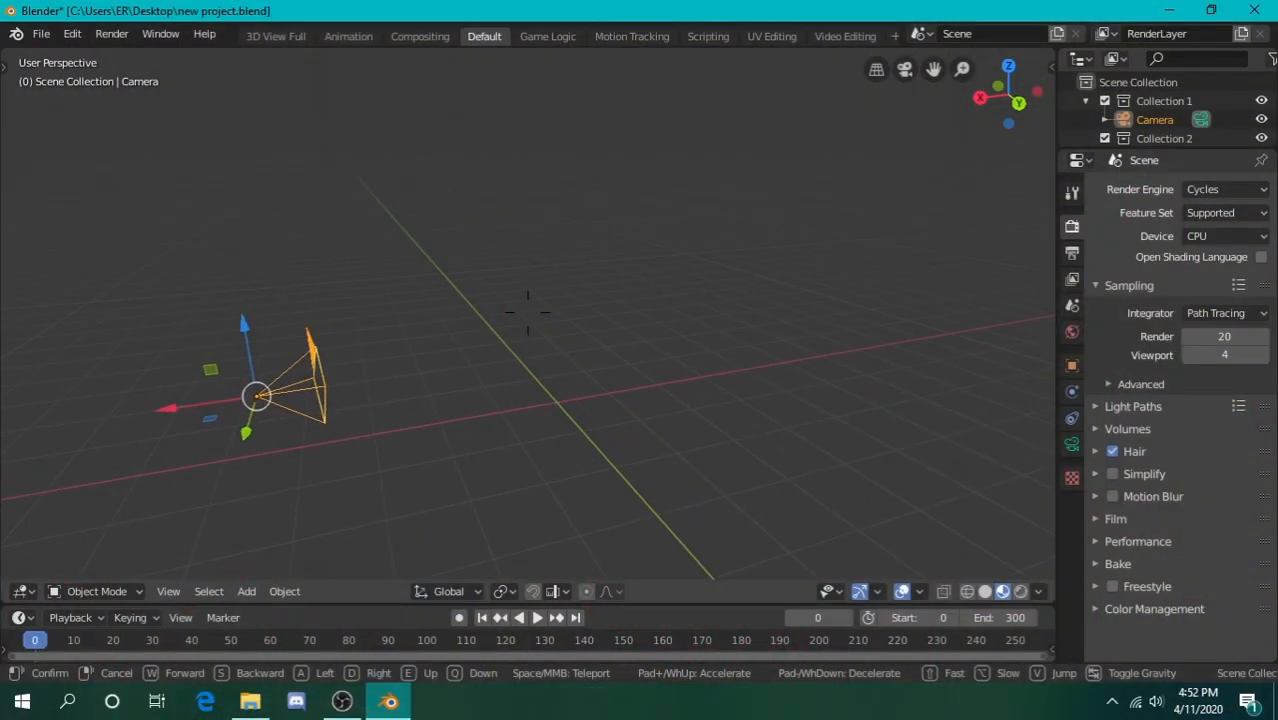
{"action": "key", "text": "w"}
{"action": "left_click", "coordinate": [528, 318]}
Place the 3D cursor on the grid near the scene's centre and add a cube mesh there
{"action": "left_click", "coordinate": [585, 238]}
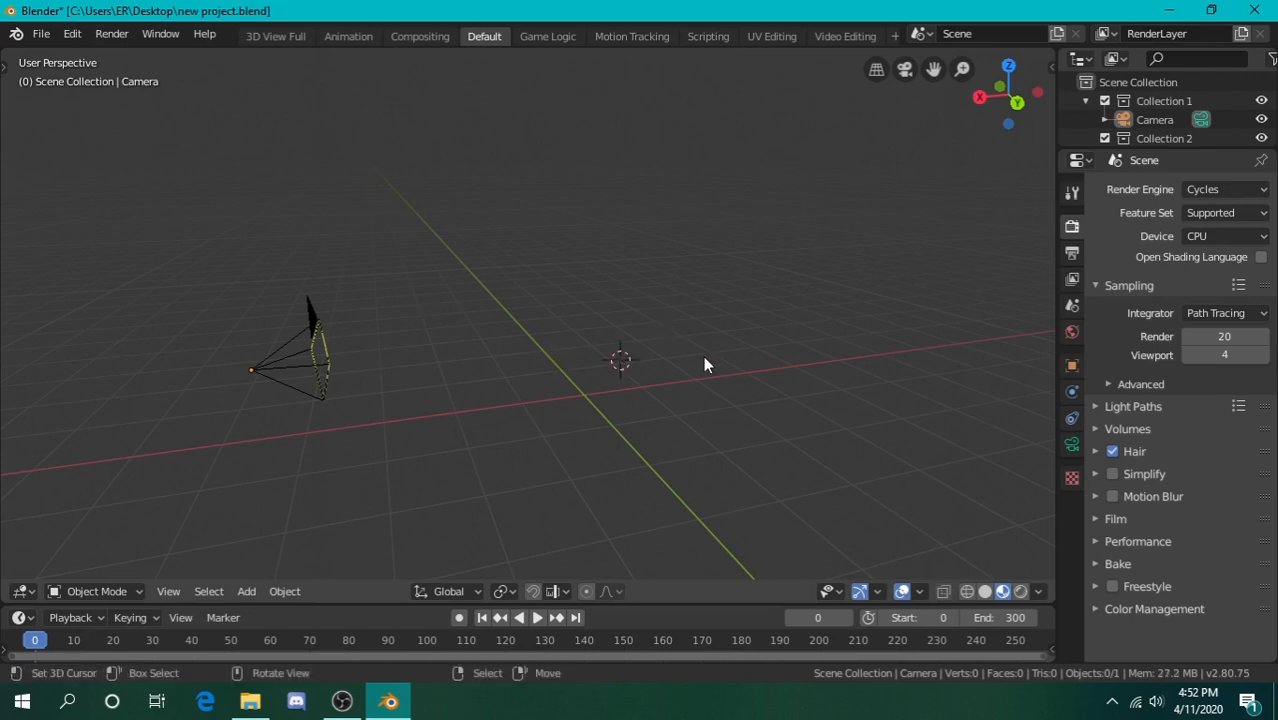
{"action": "middle_click_drag", "start_coordinate": [607, 364], "coordinate": [673, 360]}
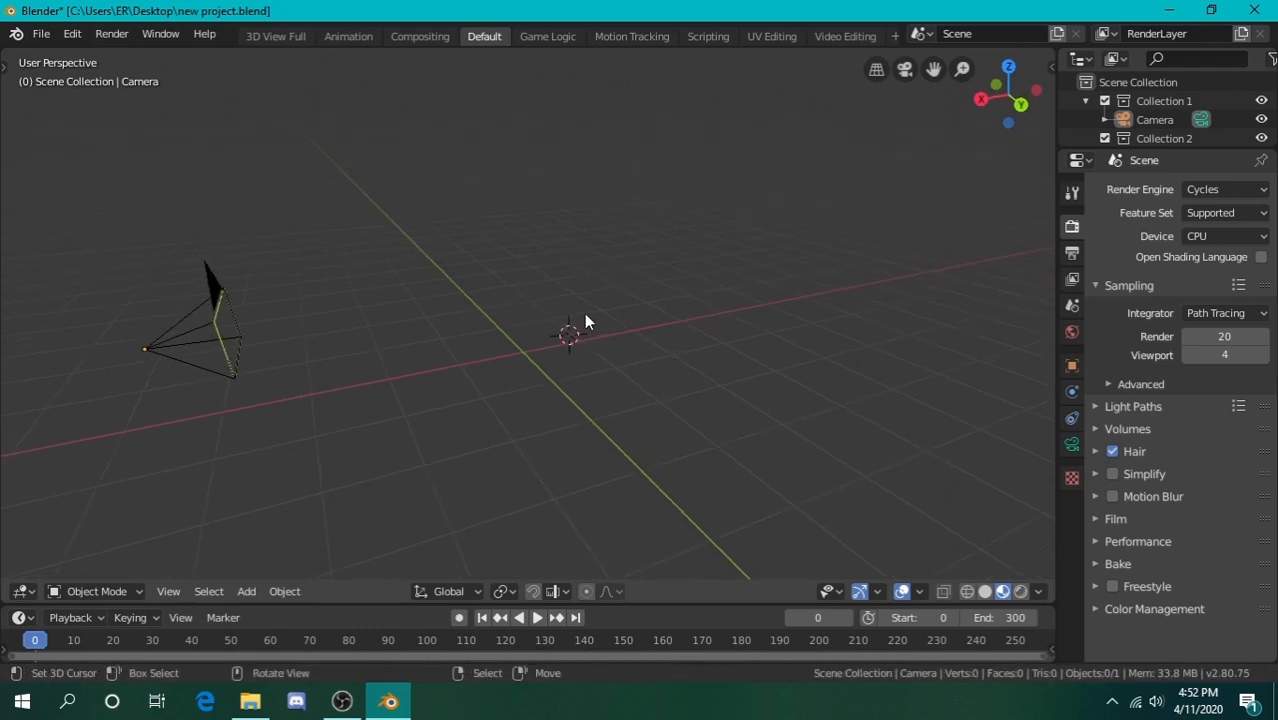
{"action": "key", "text": "shift+a"}
{"action": "mouse_move", "coordinate": [577, 304]}
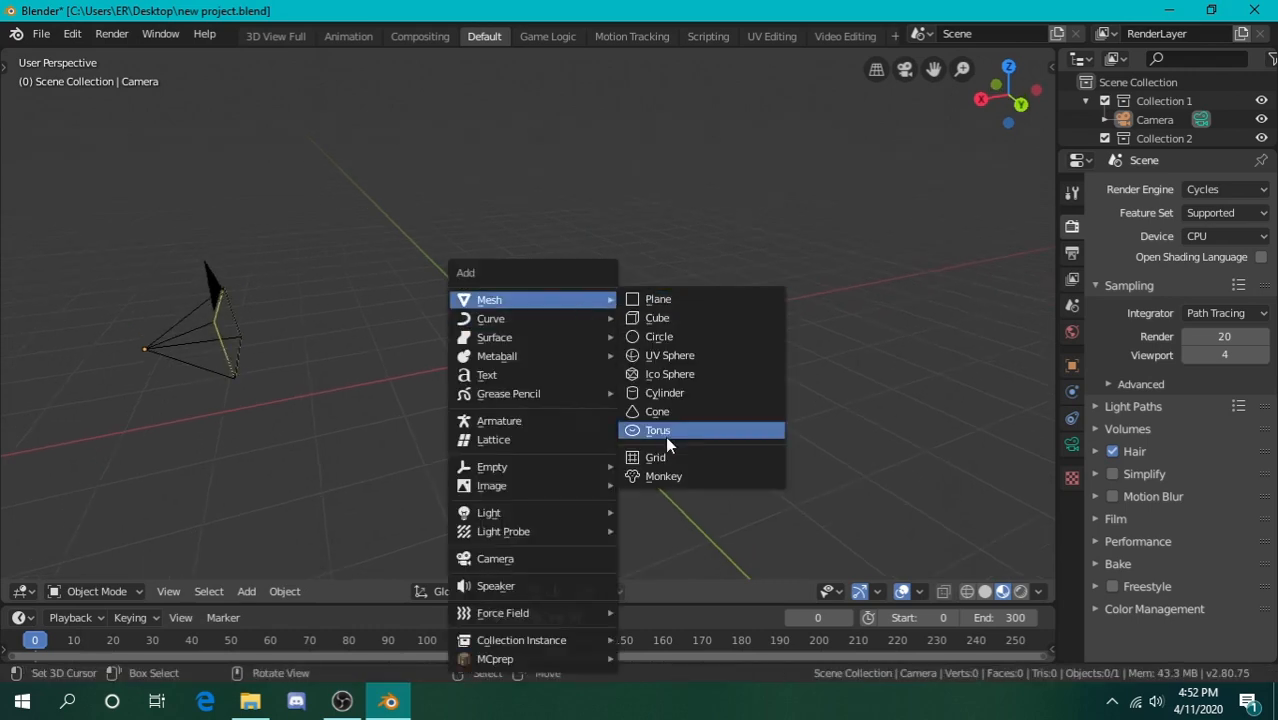
{"action": "left_click", "coordinate": [679, 321]}
Resize the new cube freehand and move it up above the 3D cursor
{"action": "key", "text": "s"}
{"action": "left_click", "coordinate": [610, 368]}
{"action": "key", "text": "g"}
{"action": "left_click", "coordinate": [650, 377]}
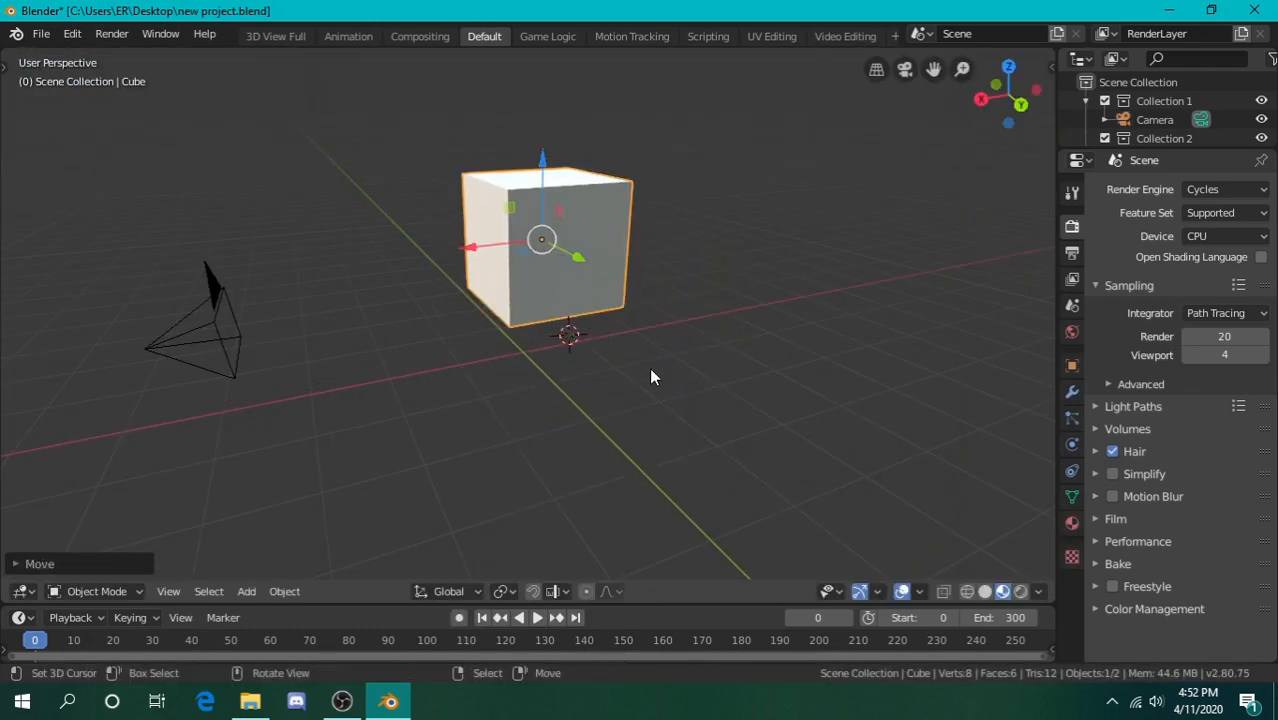
Examine the cube from several sides and distances using walk navigation
{"action": "key", "text": "shift+grave"}
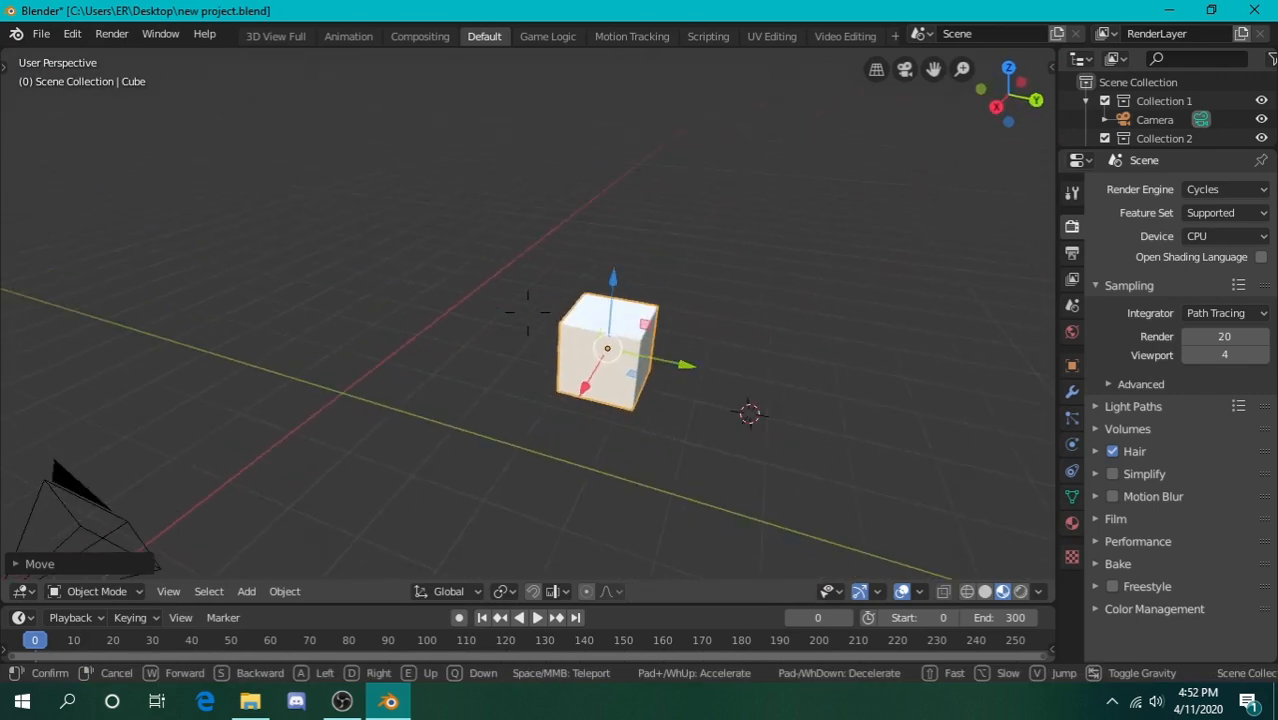
{"action": "left_click", "coordinate": [528, 312]}
{"action": "key", "text": "shift+a"}
{"action": "mouse_move", "coordinate": [441, 304]}
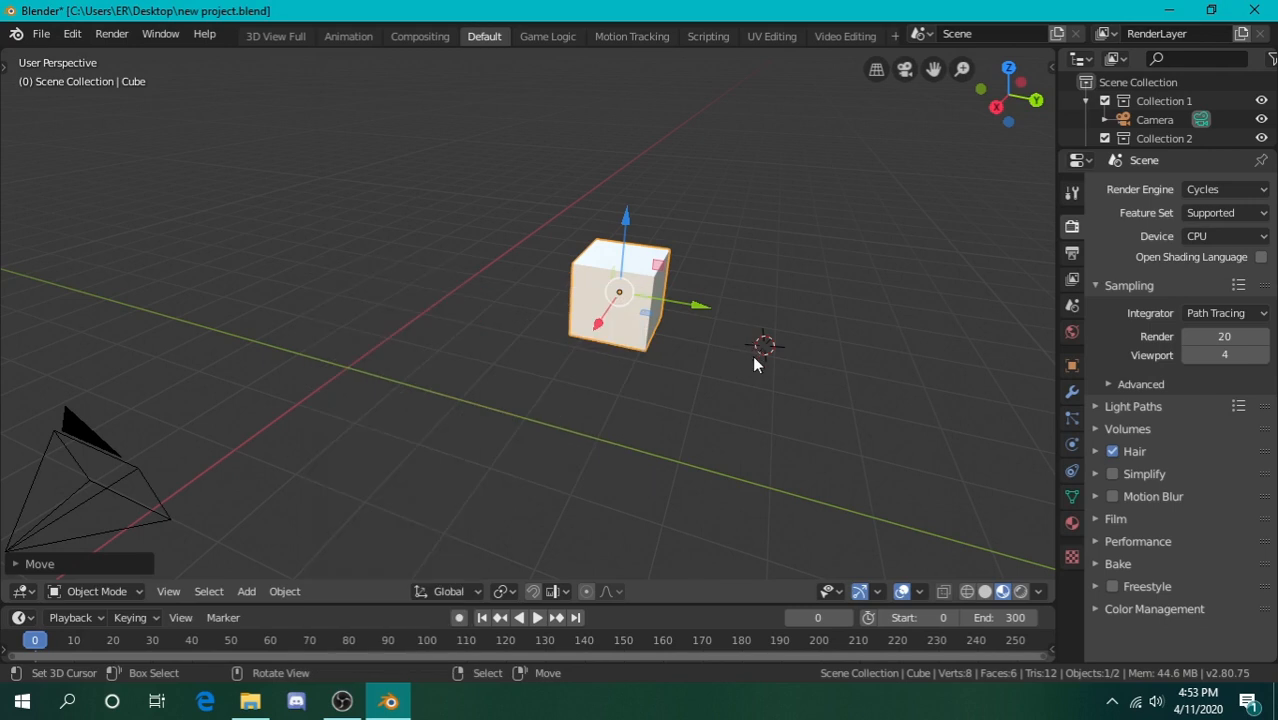
{"action": "key", "text": "shift+grave"}
{"action": "key", "text": "w"}
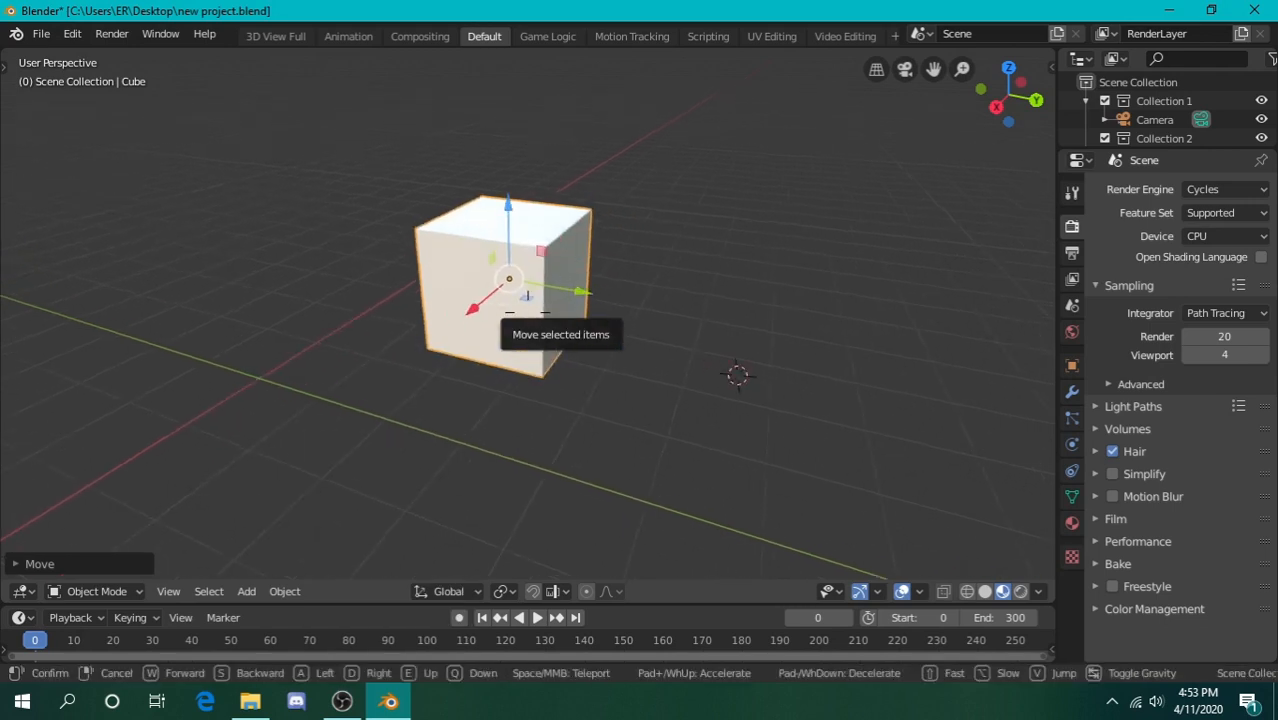
{"action": "key", "text": "d"}
{"action": "key", "text": "a"}
{"action": "key", "text": "s"}
{"action": "key", "text": "w"}
{"action": "key", "text": "q"}
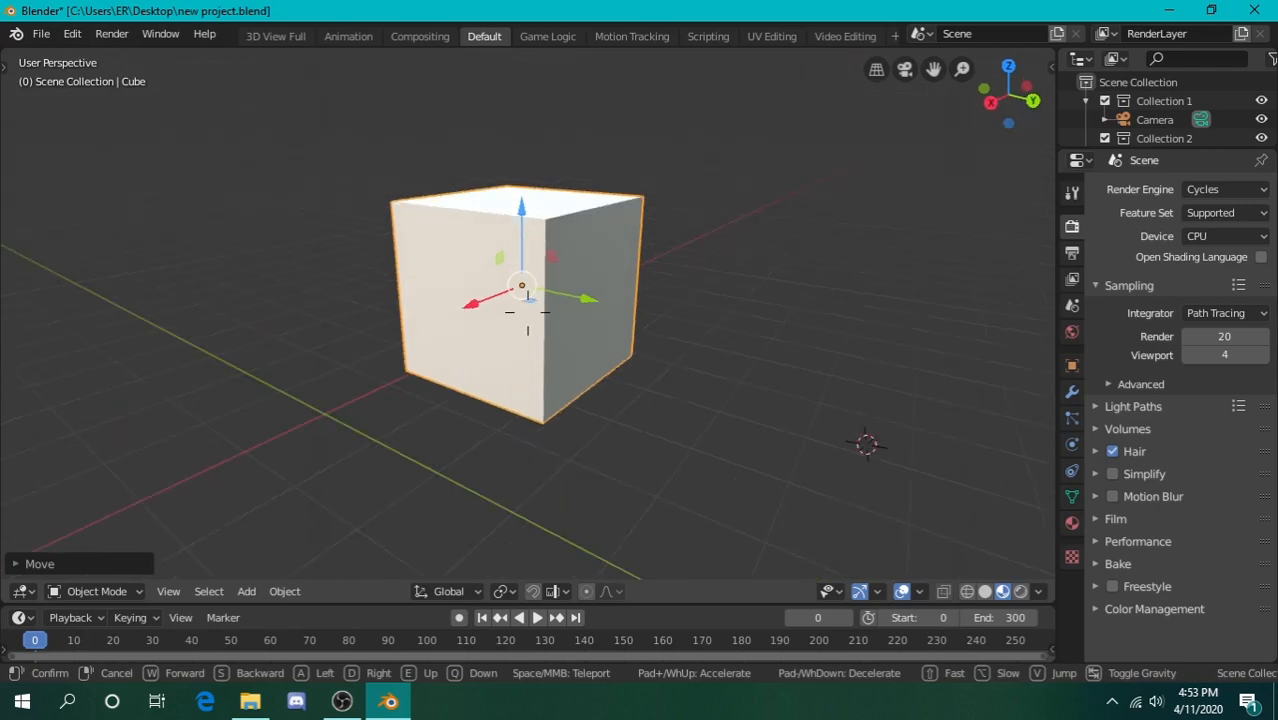
{"action": "left_click", "coordinate": [528, 312]}
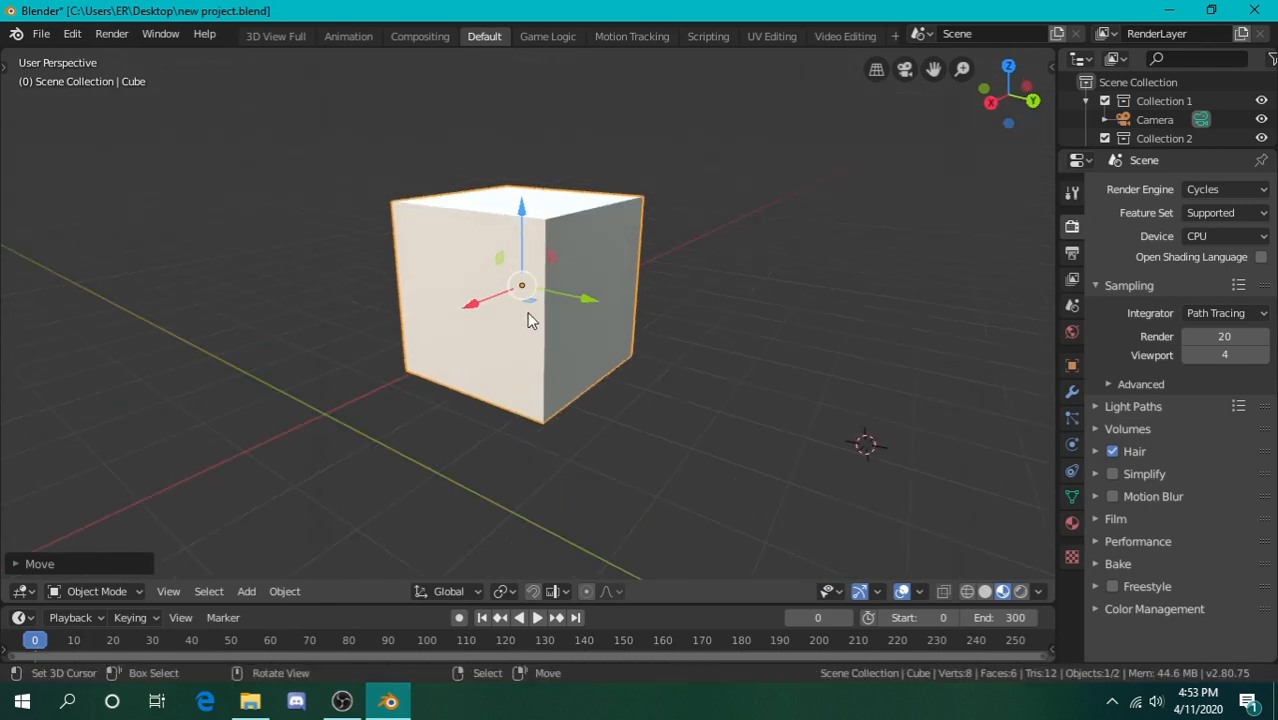
Switch the cube into Edit Mode and back to Object Mode
{"action": "left_click", "coordinate": [125, 591]}
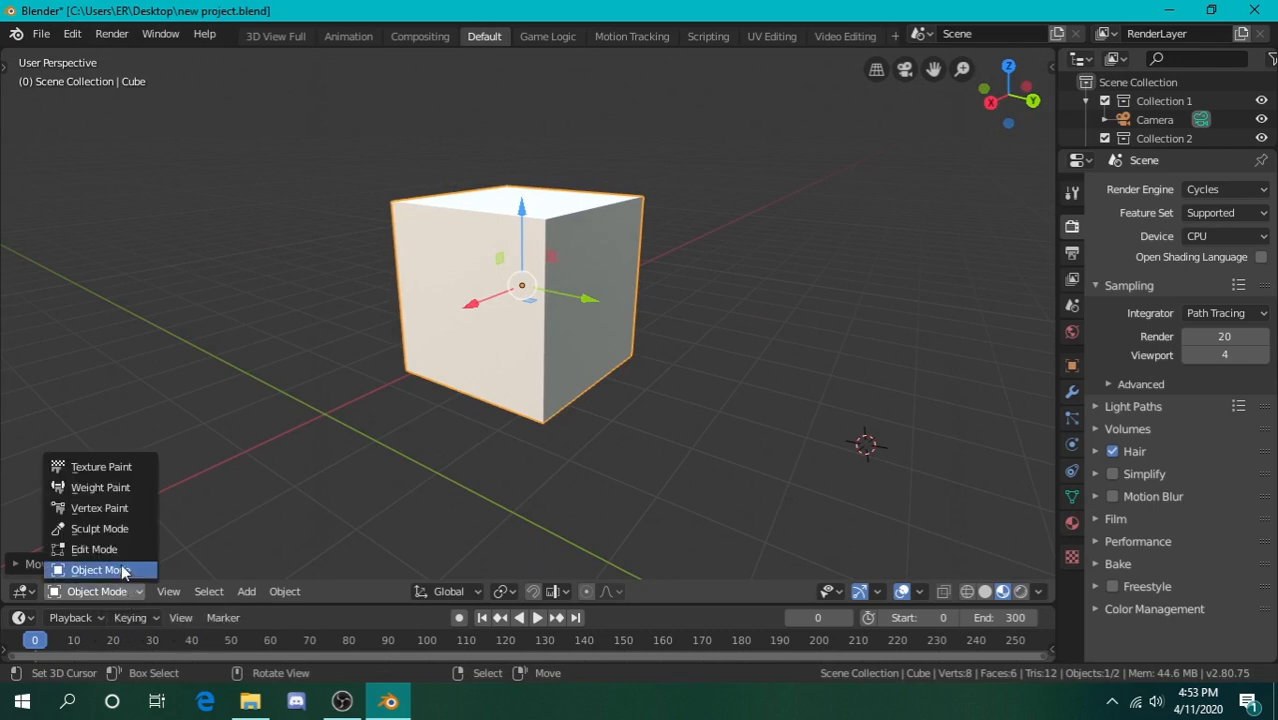
{"action": "left_click", "coordinate": [120, 552]}
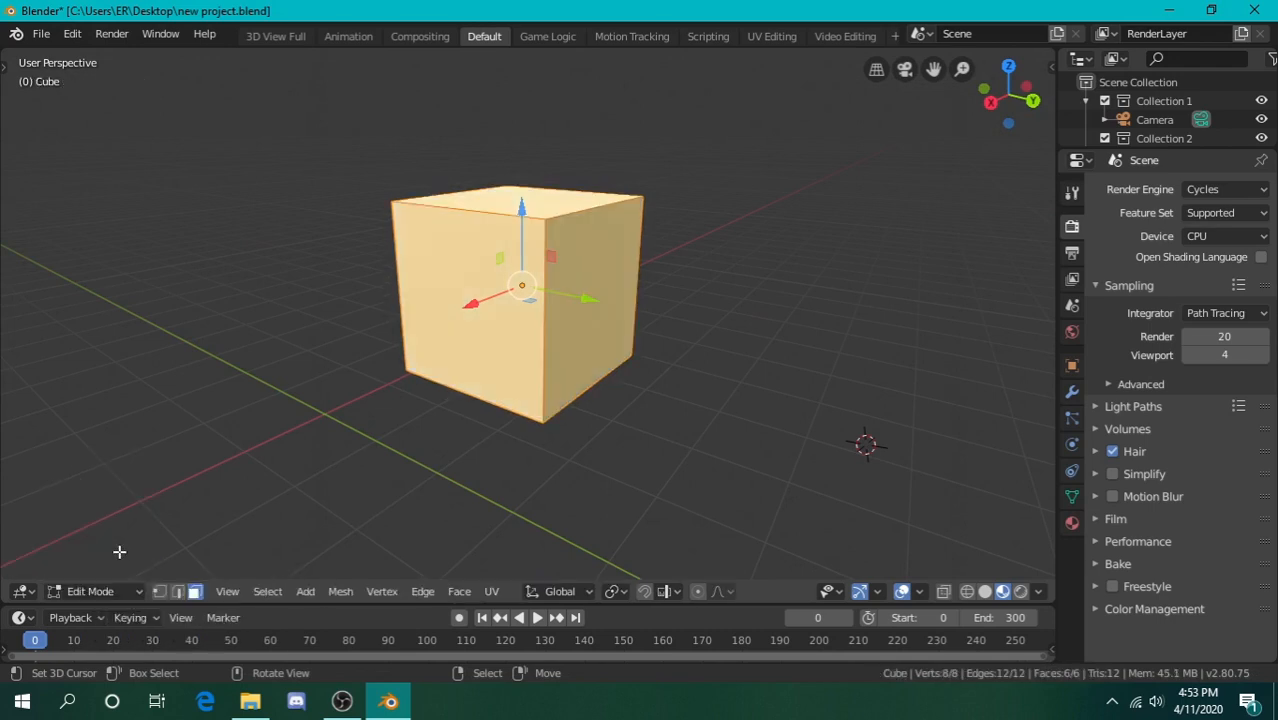
{"action": "left_click", "coordinate": [105, 591]}
{"action": "left_click", "coordinate": [105, 570]}
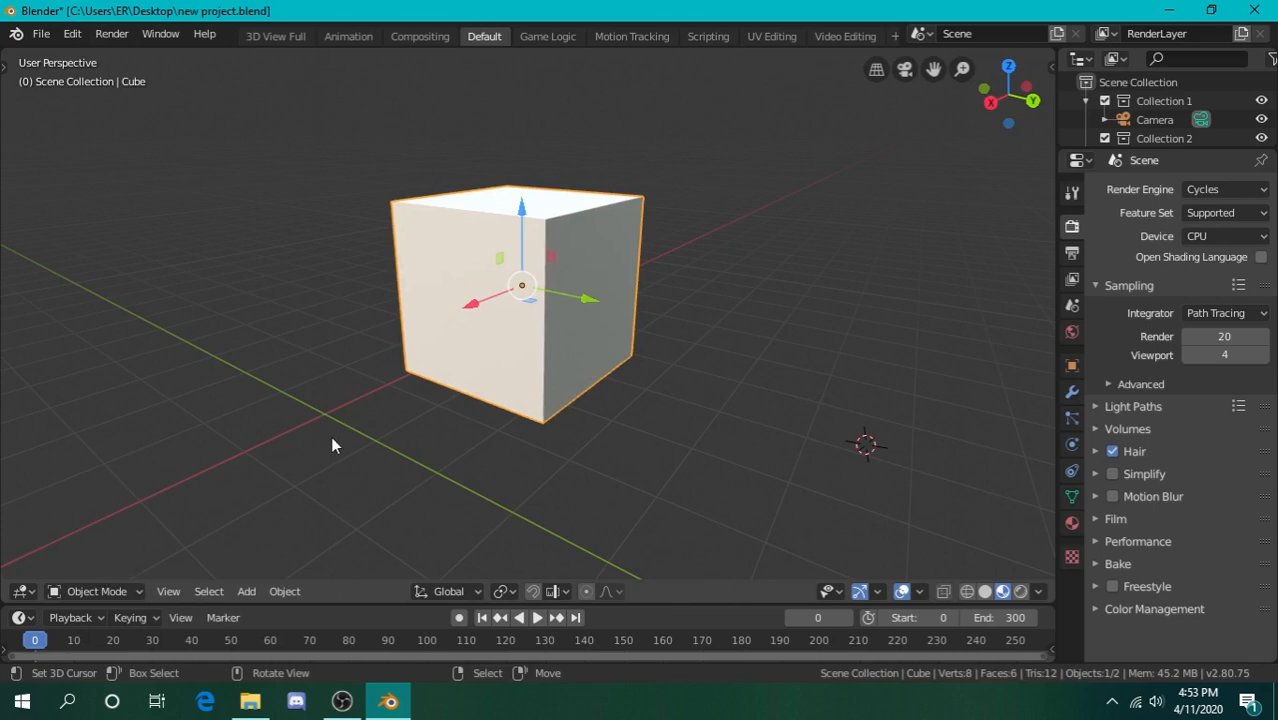
Toggle the cube repeatedly between Object Mode and Edit Mode, leaving it in Edit Mode
{"action": "key", "text": "Tab"}
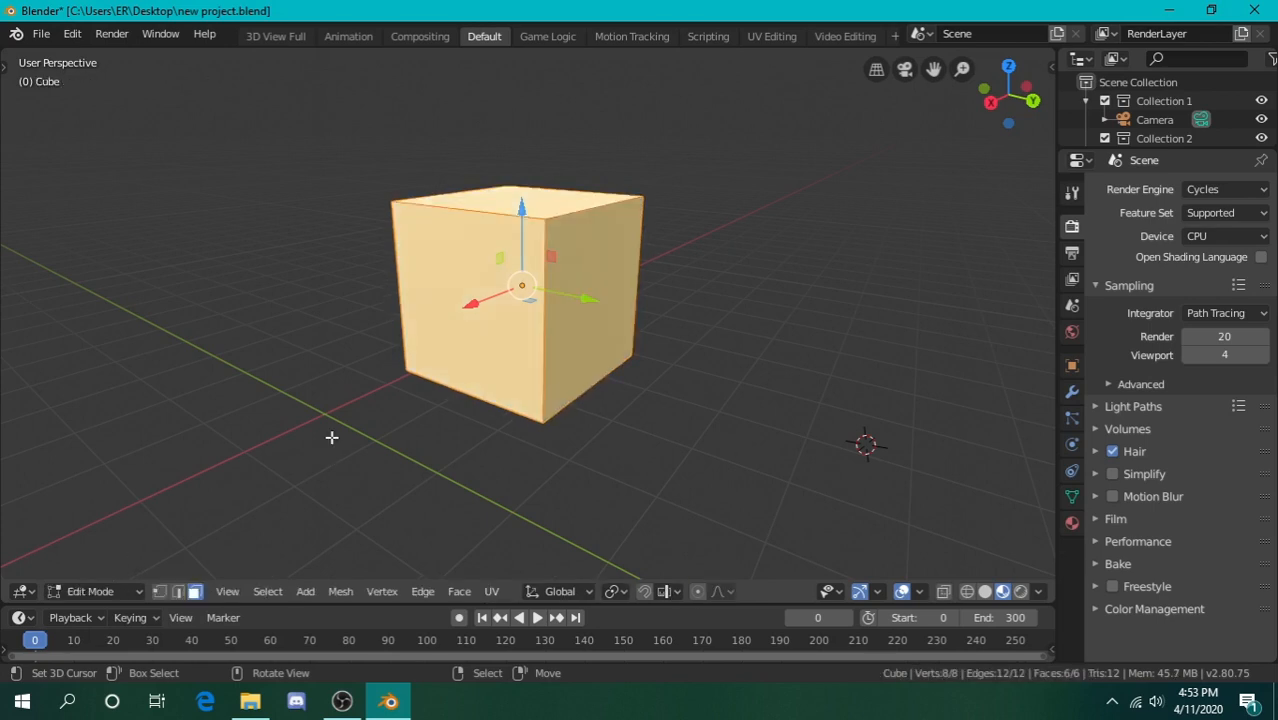
{"action": "key", "text": "Tab"}
{"action": "key", "text": "Tab"}
{"action": "key", "text": "Tab"}
{"action": "key", "text": "Tab"}
{"action": "key", "text": "Tab"}
{"action": "middle_click_drag", "start_coordinate": [333, 445], "coordinate": [538, 322]}
{"action": "key", "text": "Tab"}
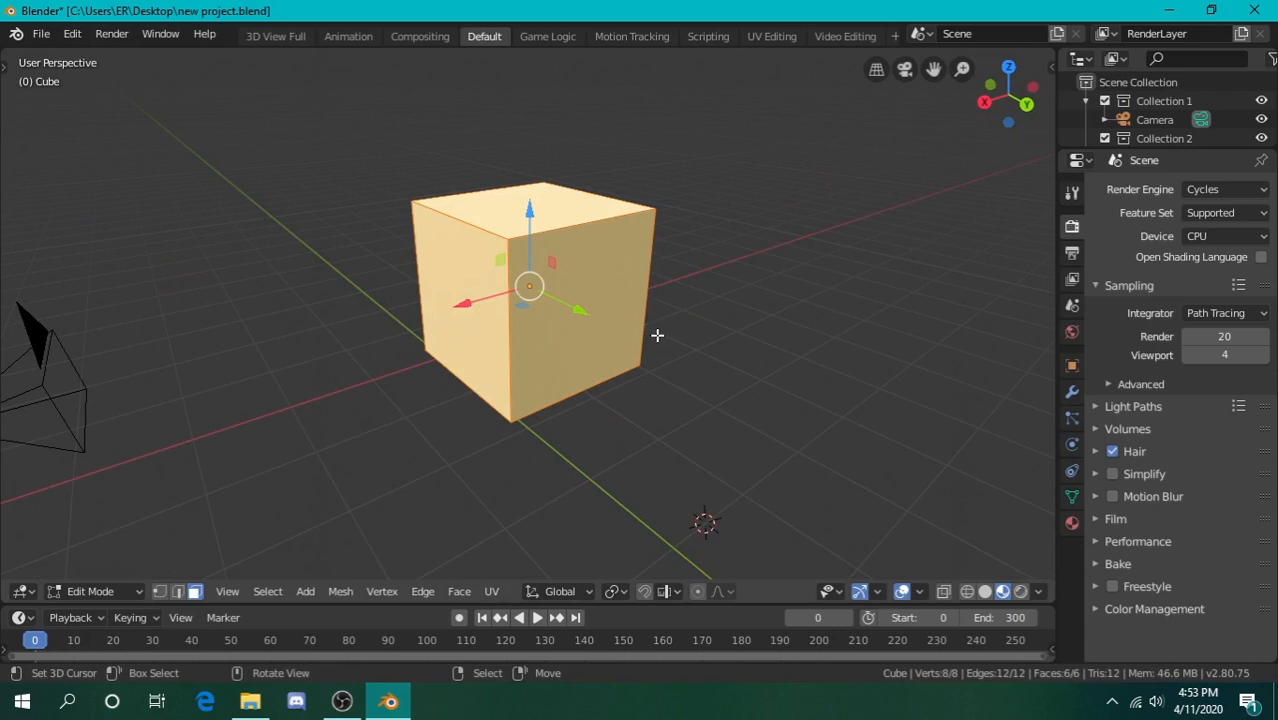
Deselect all of the cube's geometry
{"action": "key", "text": "shift+grave"}
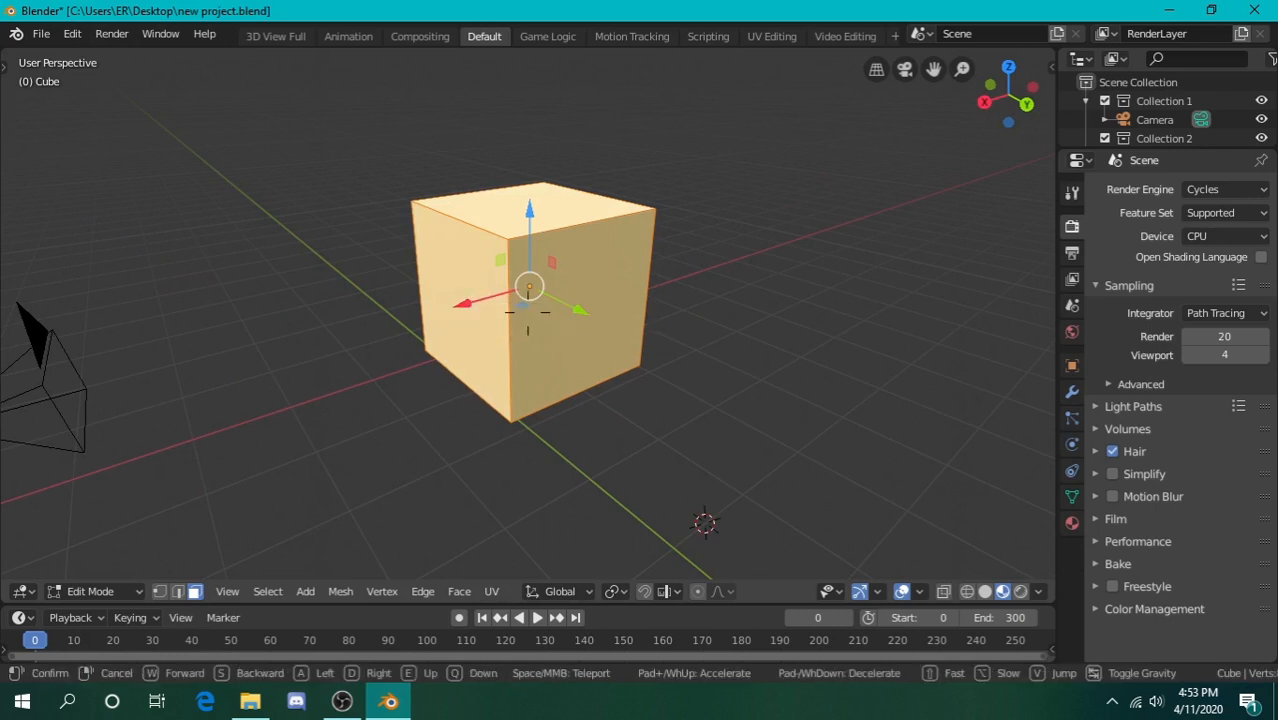
{"action": "key", "text": "a"}
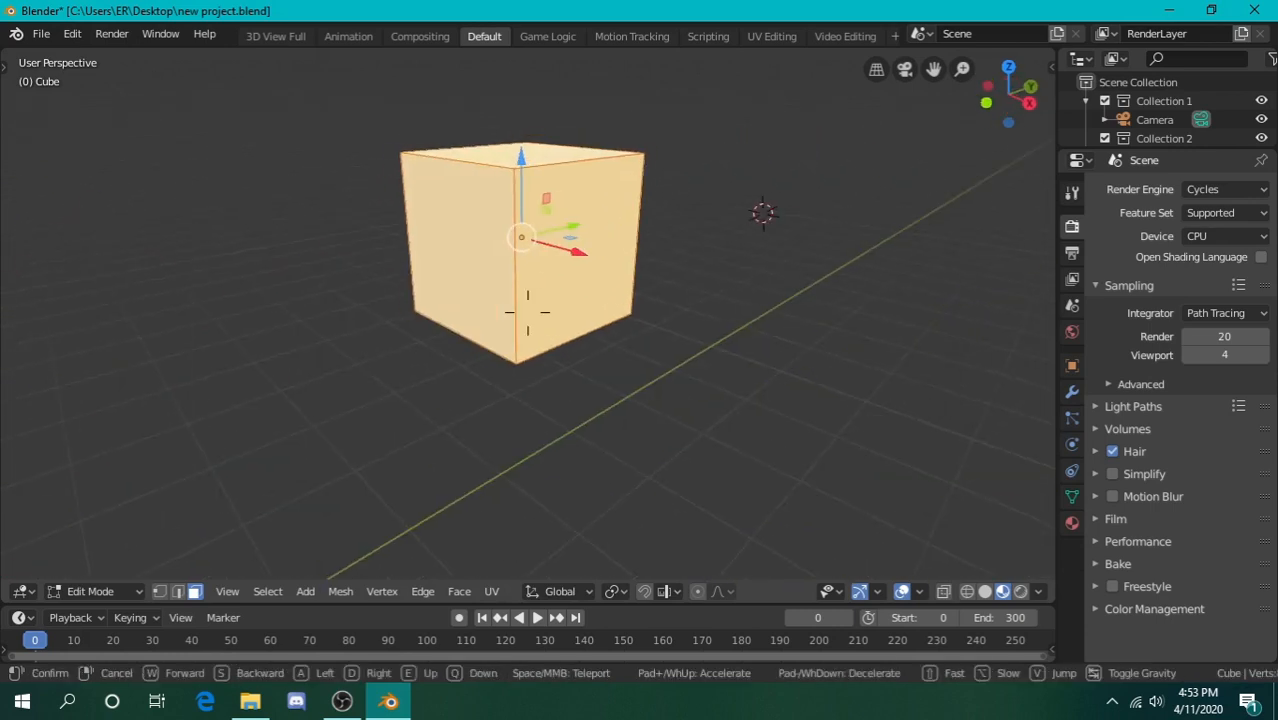
{"action": "key", "text": "w"}
{"action": "left_click", "coordinate": [529, 312]}
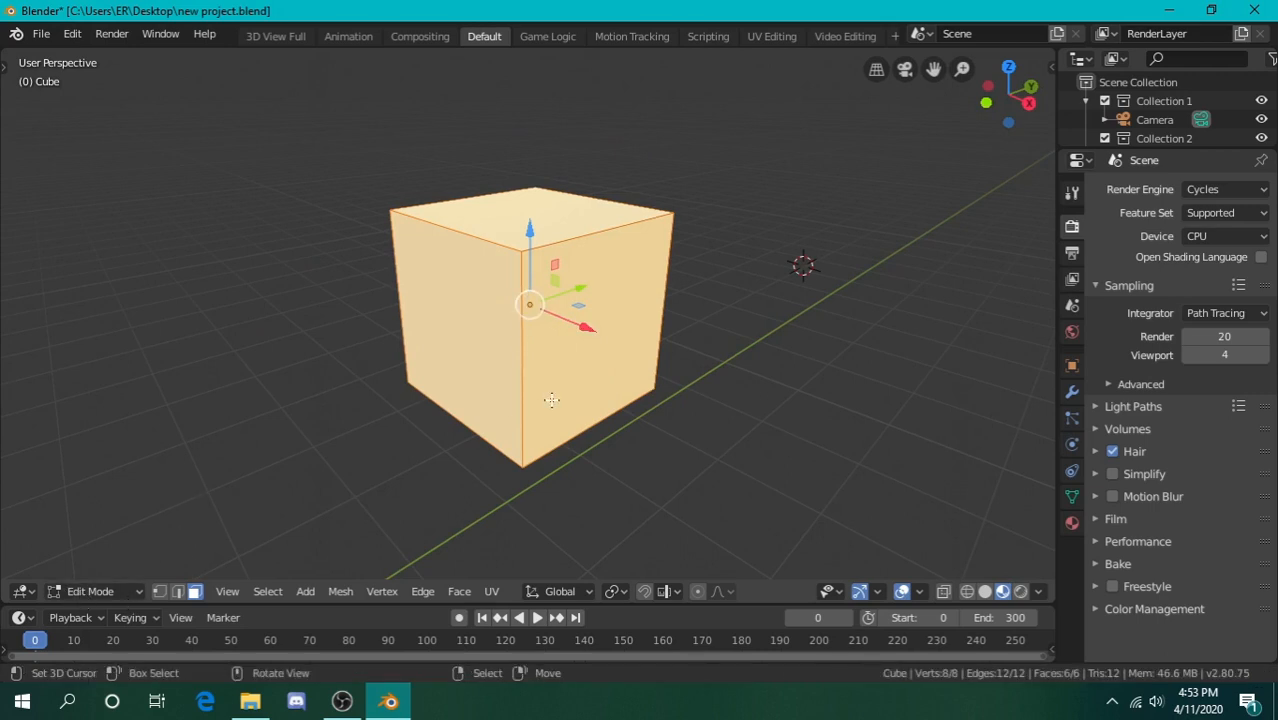
{"action": "key", "text": "alt+a"}
Inspect the deselected cube's faces up close, from farther away, from above and from below with walk navigation
{"action": "key", "text": "shift+grave"}
{"action": "key", "text": "s"}
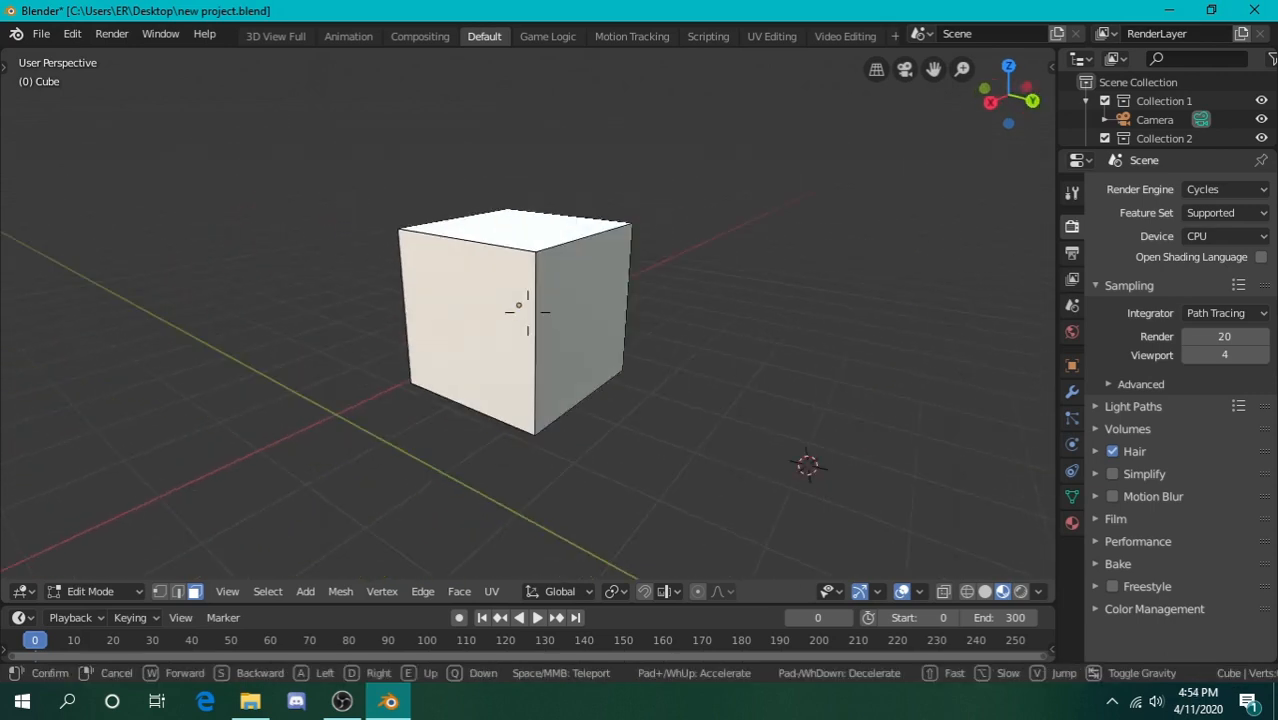
{"action": "left_click", "coordinate": [528, 313]}
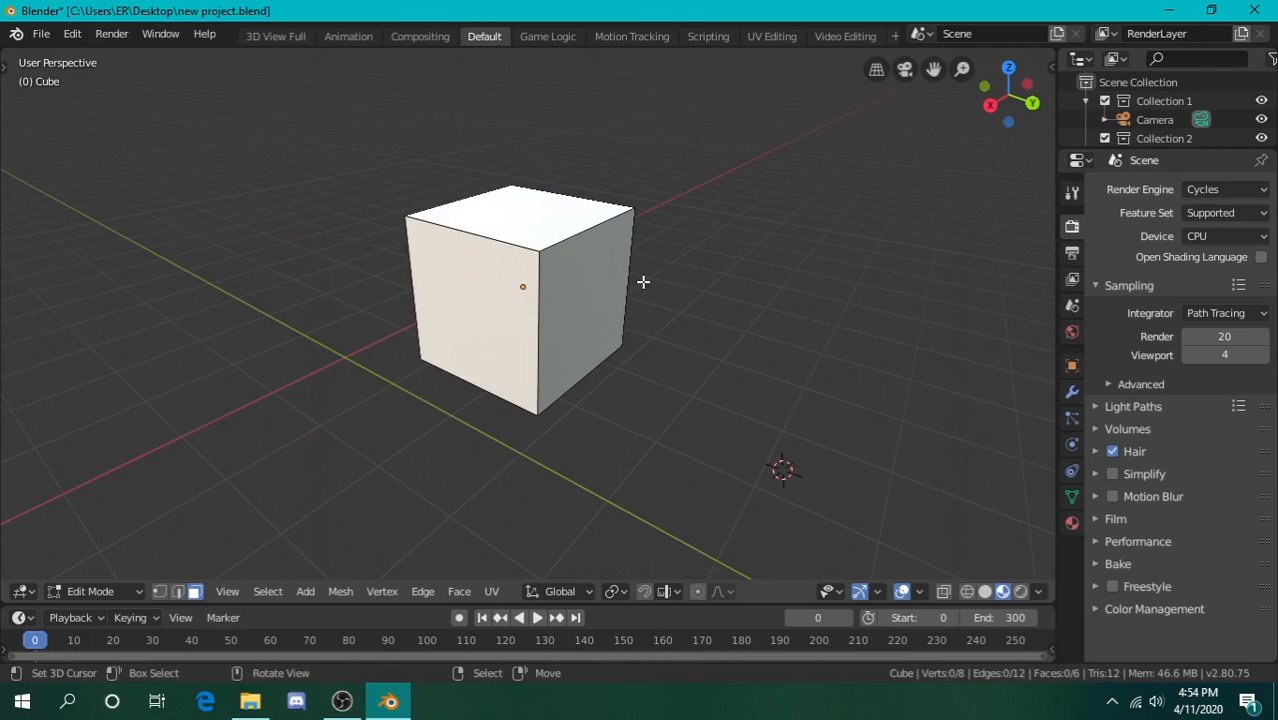
{"action": "key", "text": "shift+grave"}
{"action": "key", "text": "w"}
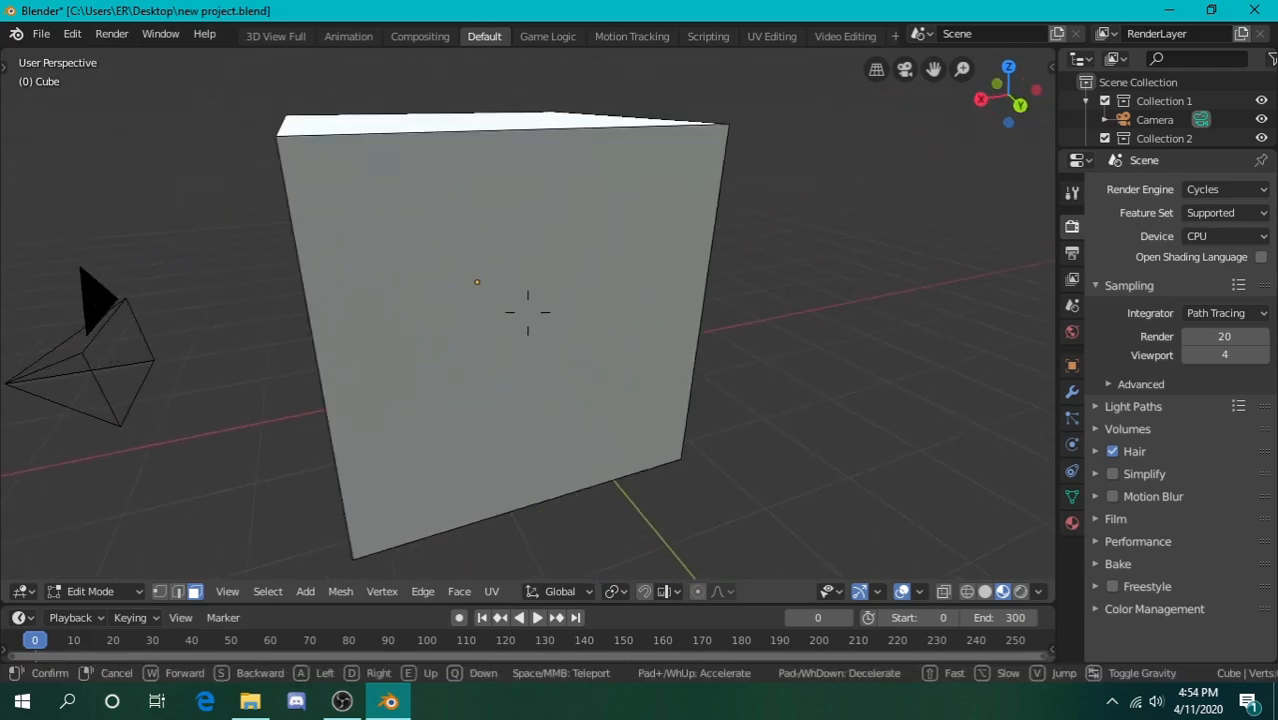
{"action": "key", "text": "s"}
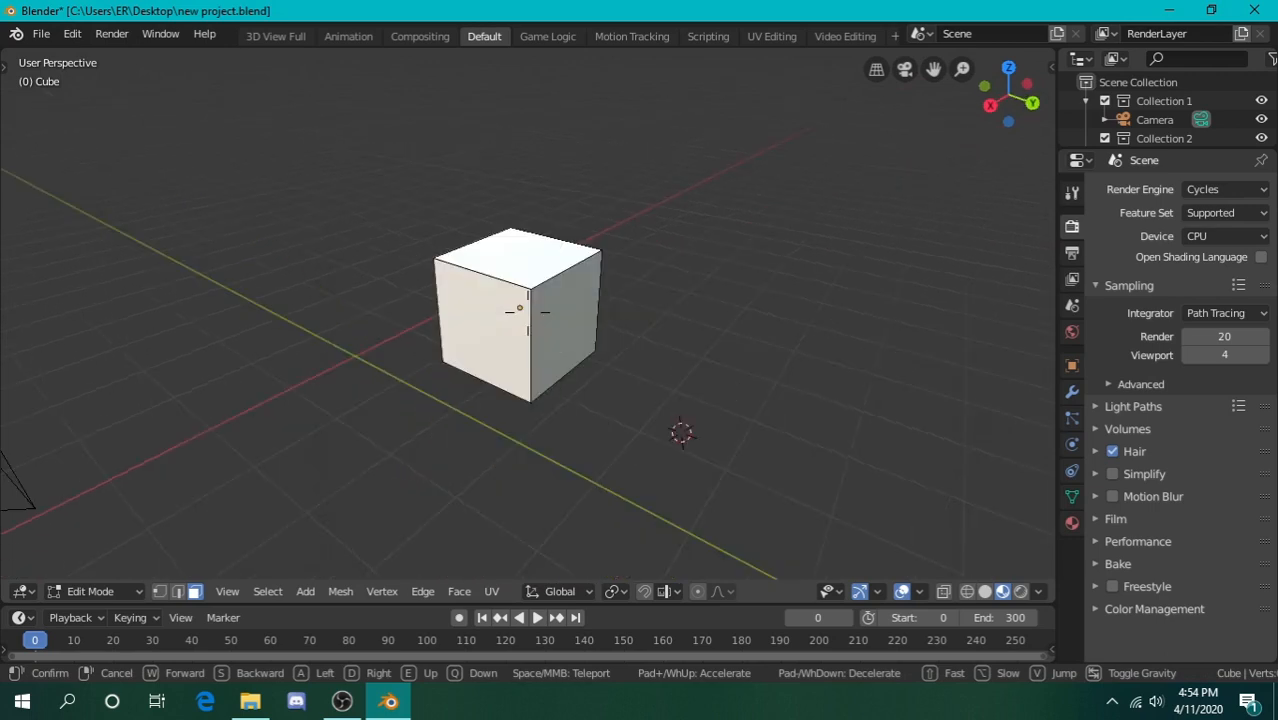
{"action": "left_click", "coordinate": [562, 313]}
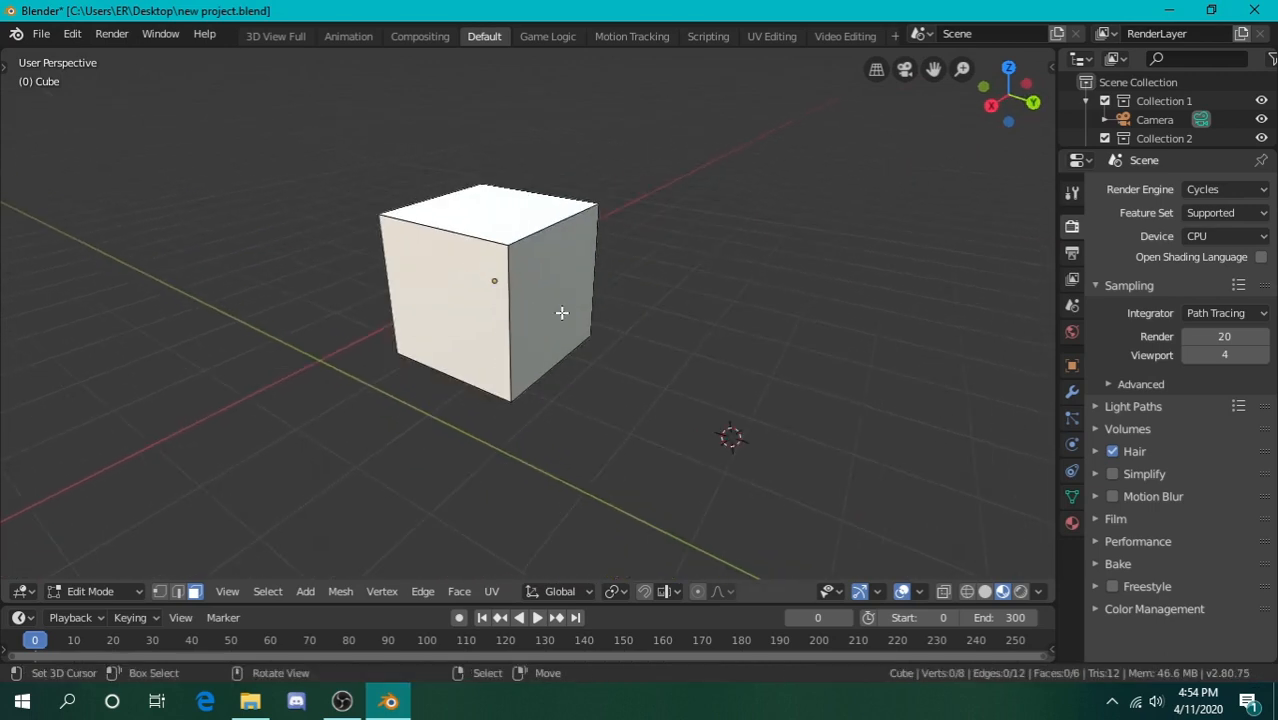
{"action": "key", "text": "shift+grave"}
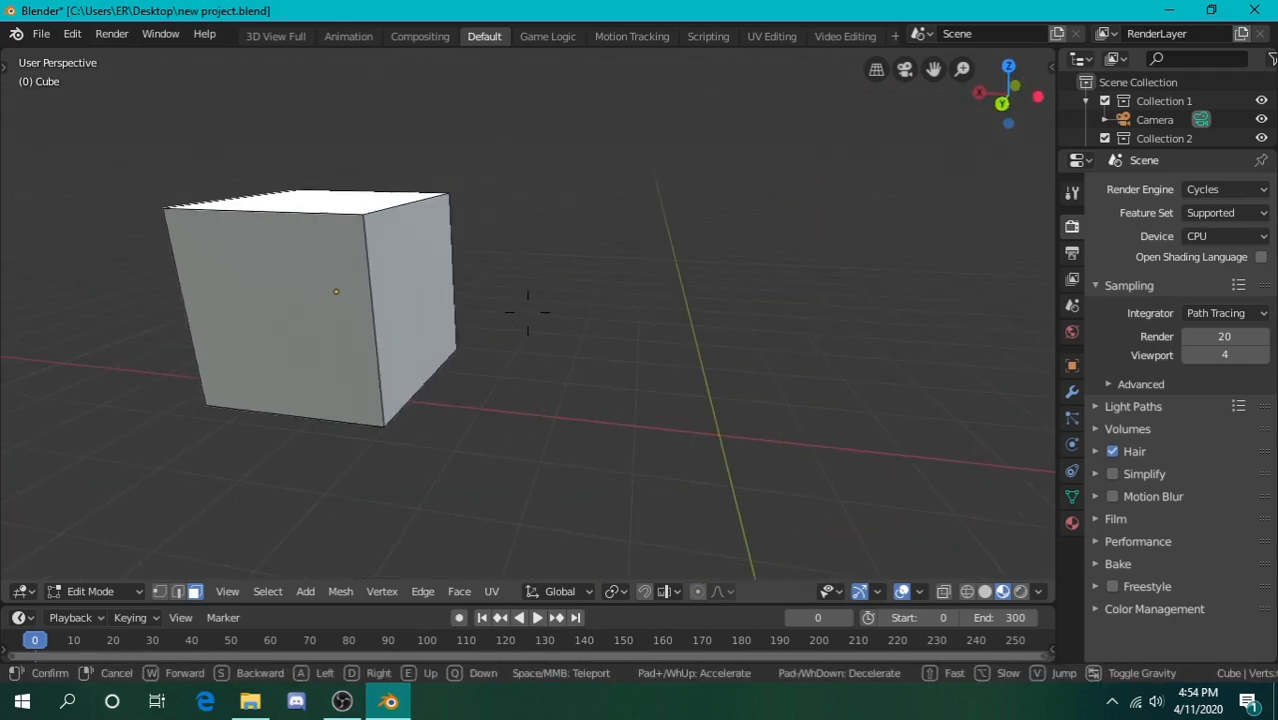
{"action": "key", "text": "Escape"}
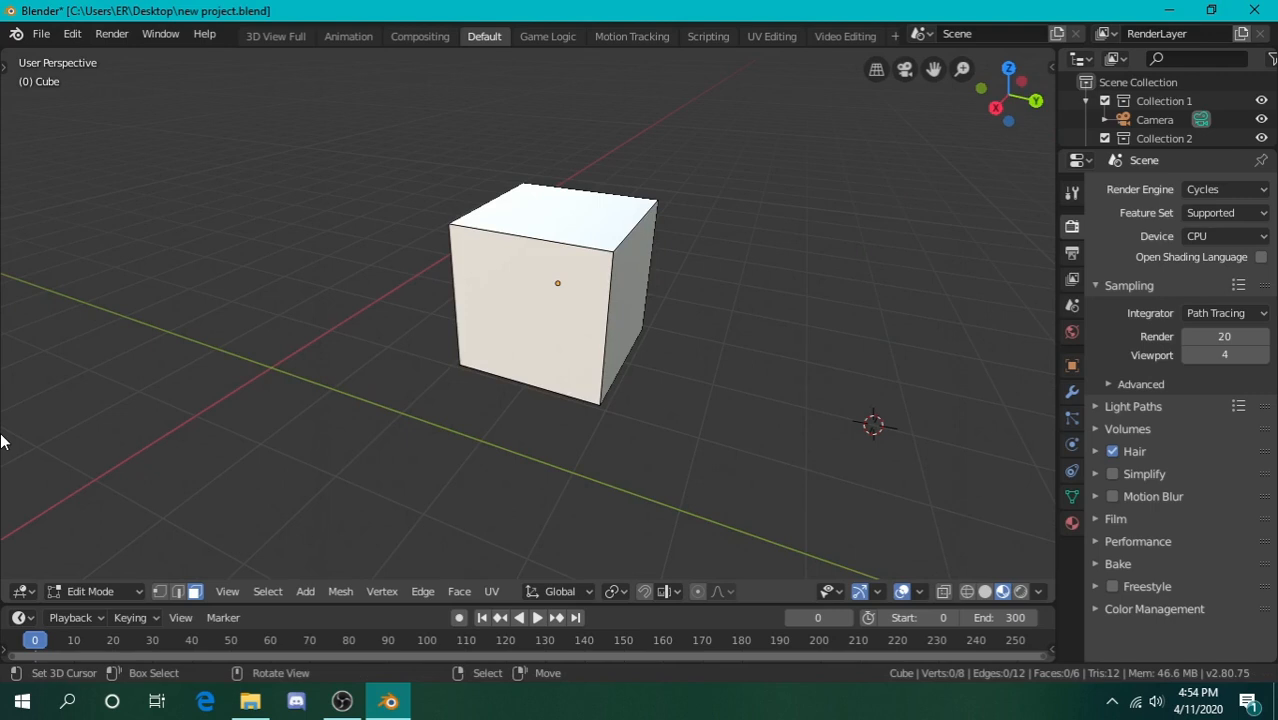
{"action": "key", "text": "shift+grave"}
{"action": "key", "text": "w"}
{"action": "key", "text": "d"}
{"action": "key", "text": "q"}
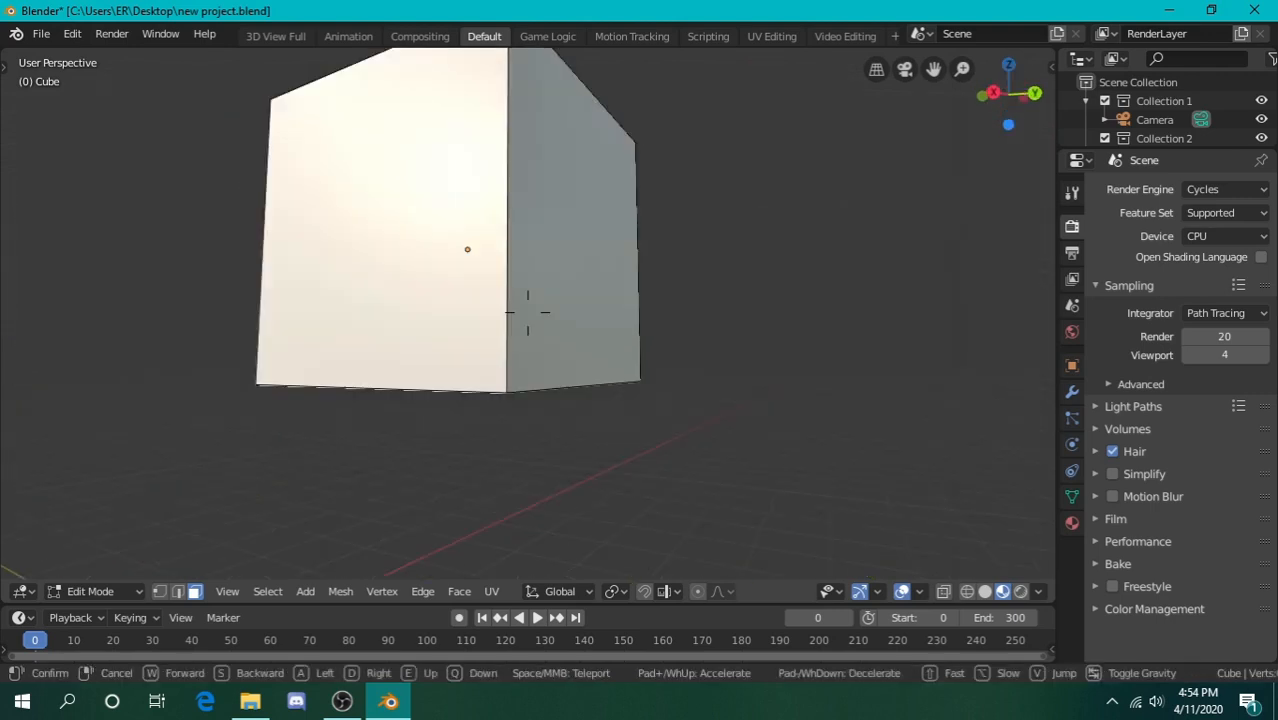
{"action": "key", "text": "e"}
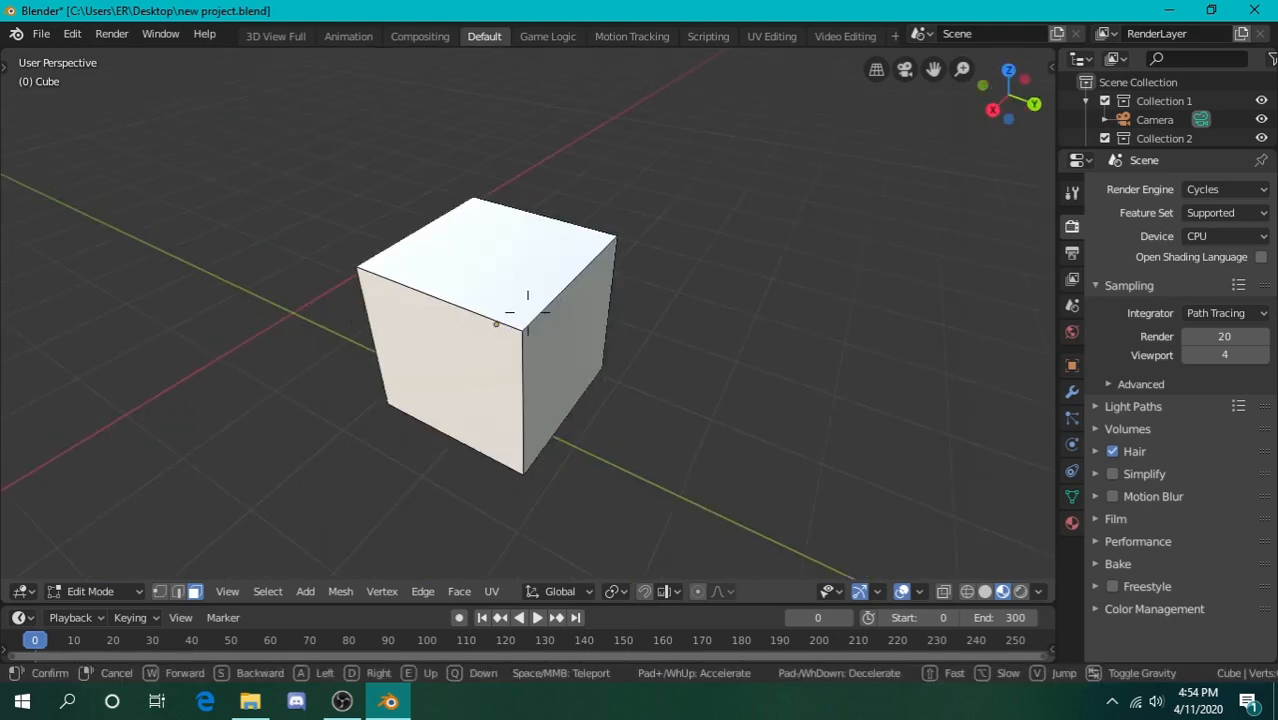
{"action": "key", "text": "q"}
{"action": "key", "text": "Escape"}
{"action": "key", "text": "shift+grave"}
{"action": "key", "text": "q"}
{"action": "left_click", "coordinate": [528, 313]}
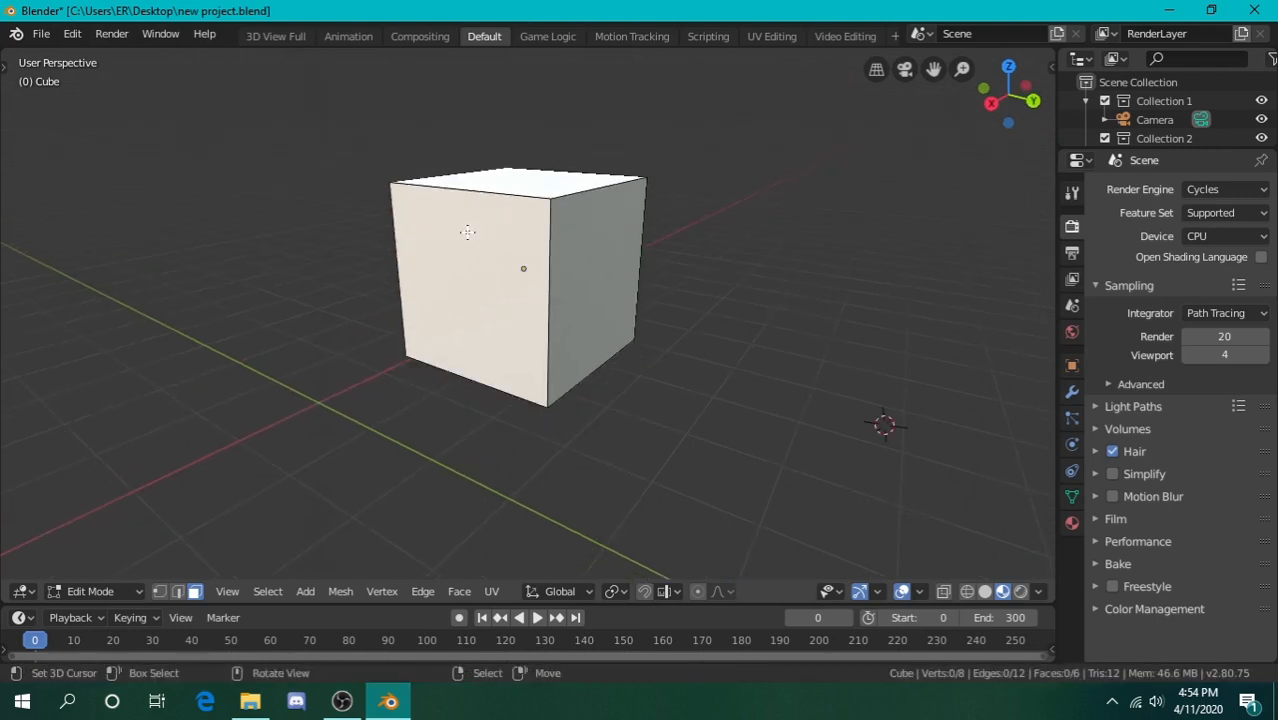
Select the cube's face on the positive X side and try scaling and moving it freehand
{"action": "left_click", "coordinate": [485, 250]}
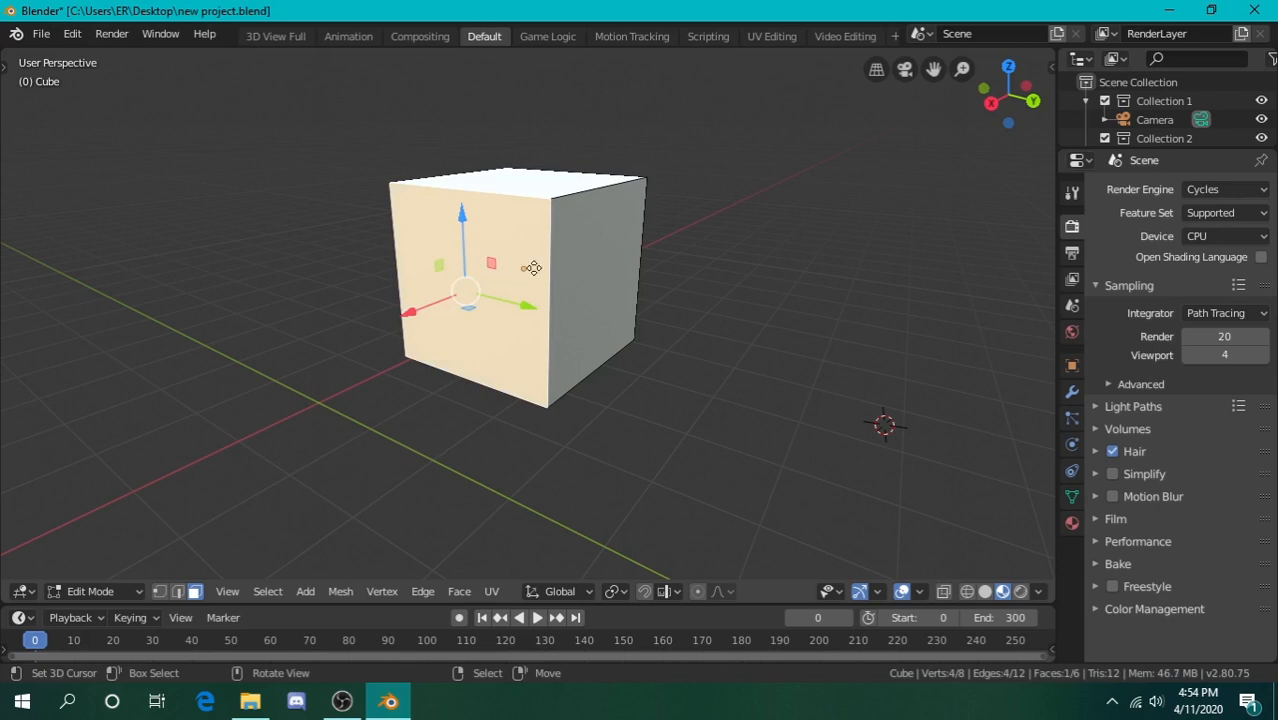
{"action": "key", "text": "g"}
{"action": "key", "text": "s"}
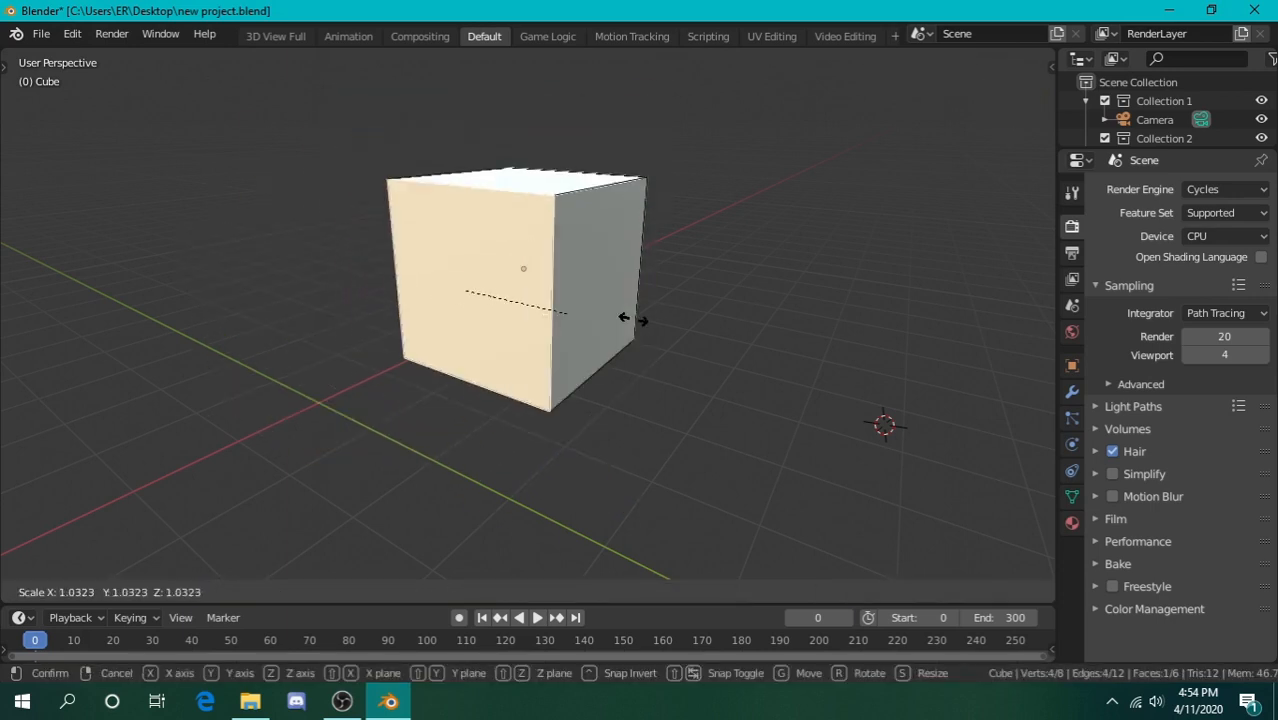
{"action": "right_click", "coordinate": [554, 313]}
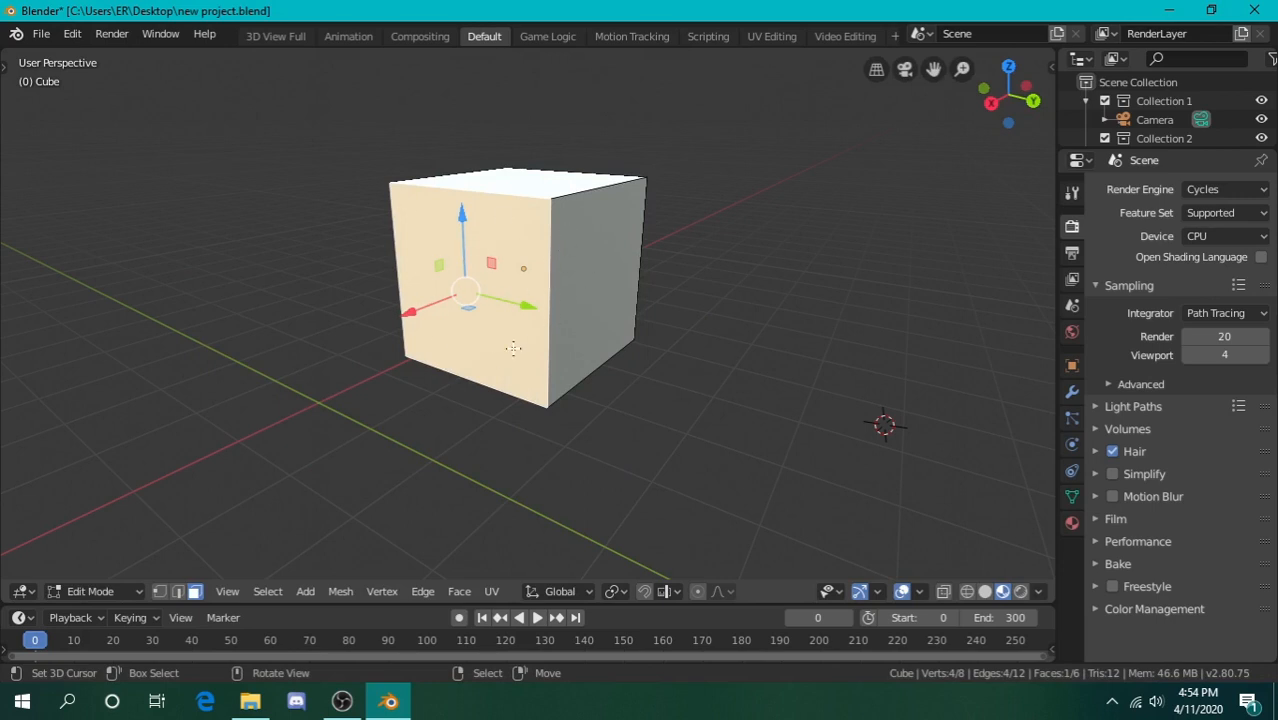
{"action": "key", "text": "g"}
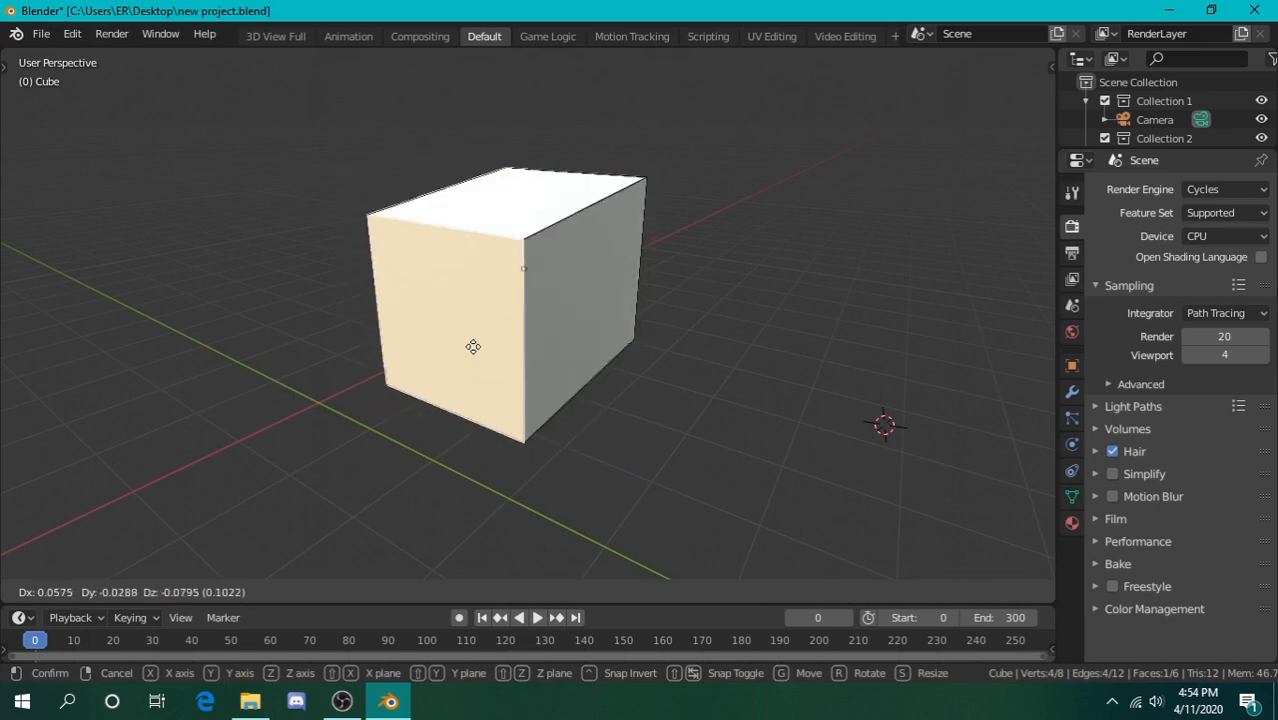
{"action": "right_click", "coordinate": [647, 331]}
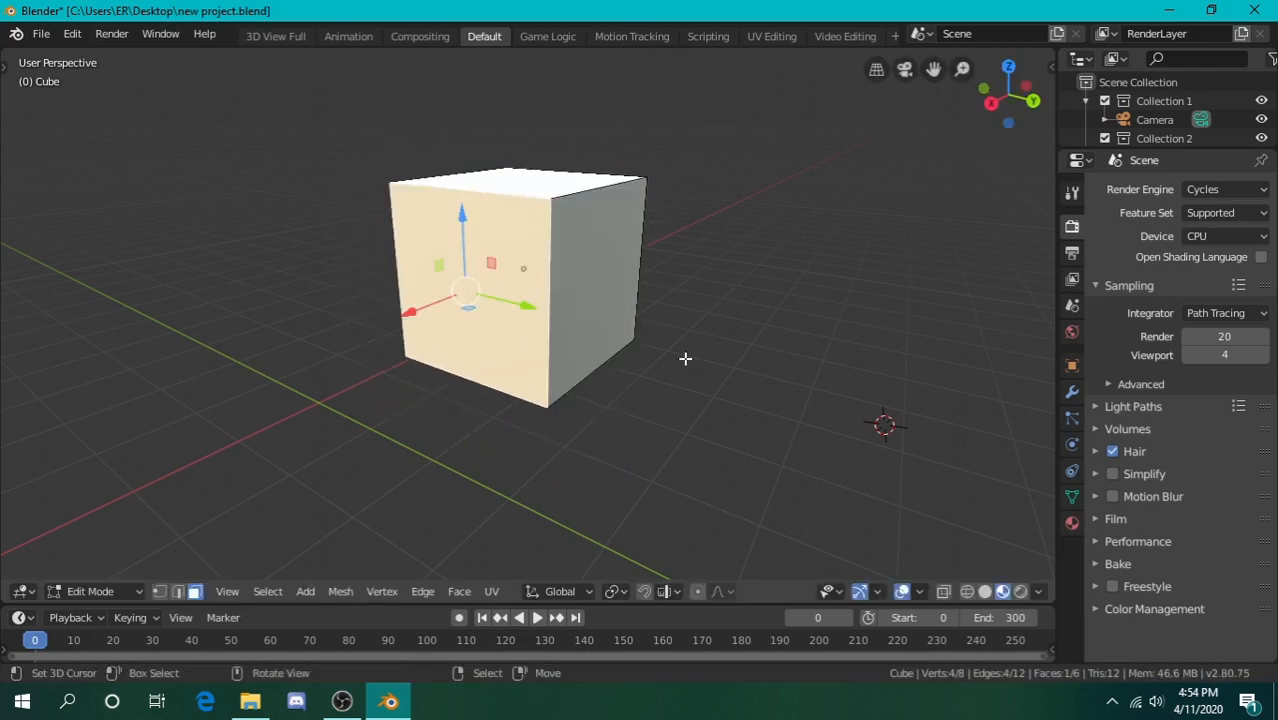
Extrude the selected face on the cube's positive X side outward by about 0.47
{"action": "key", "text": "shift+grave"}
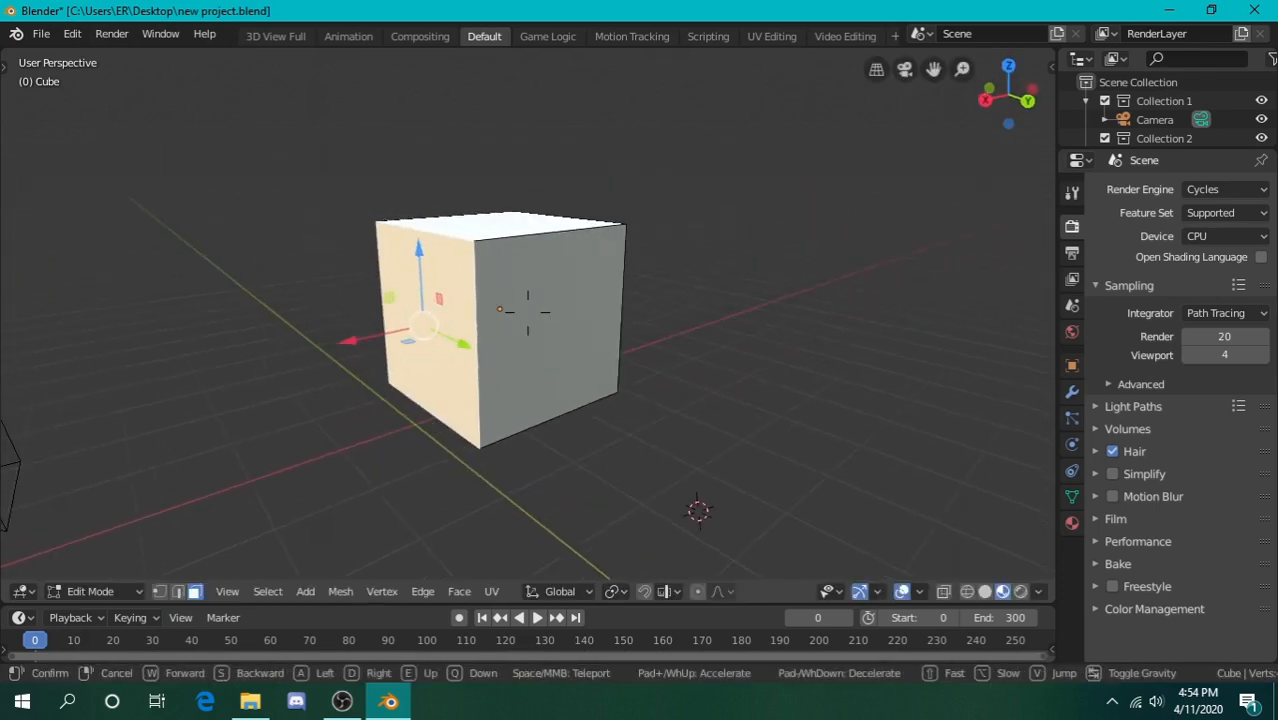
{"action": "key", "text": "s"}
{"action": "key", "text": "w"}
{"action": "key", "text": "q"}
{"action": "key", "text": "e"}
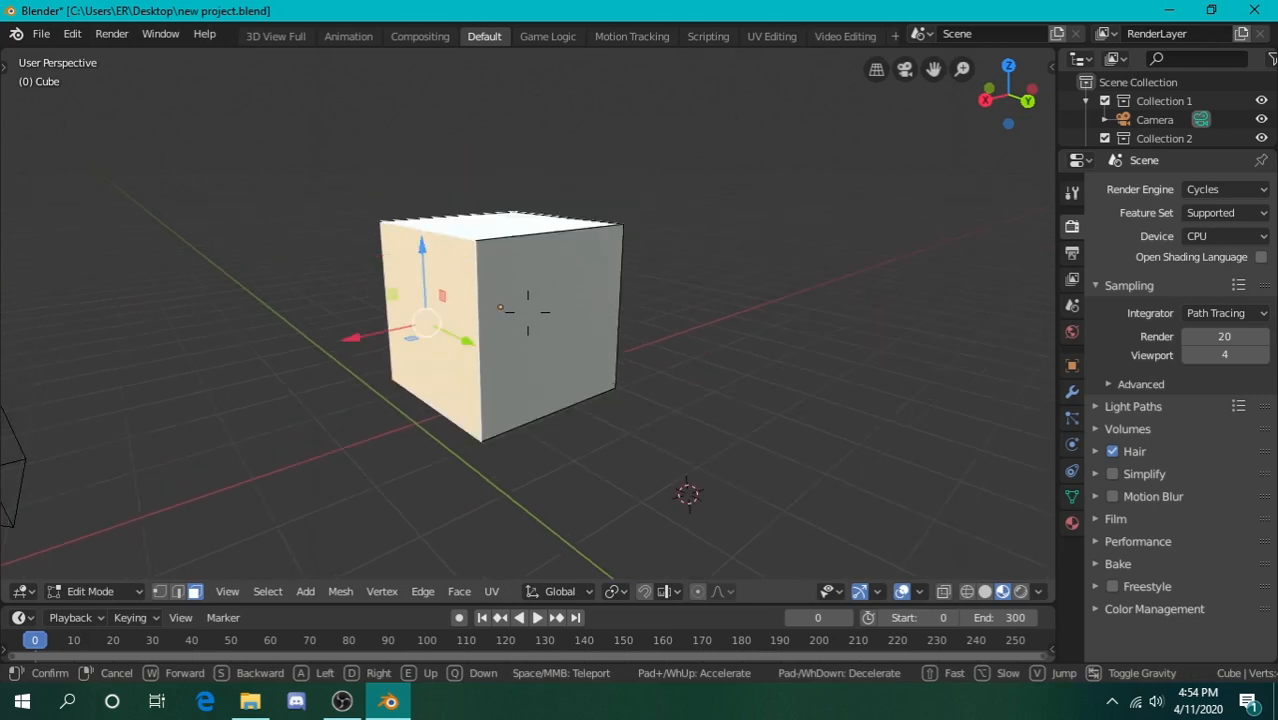
{"action": "key", "text": "w"}
{"action": "key", "text": "s"}
{"action": "key", "text": "q"}
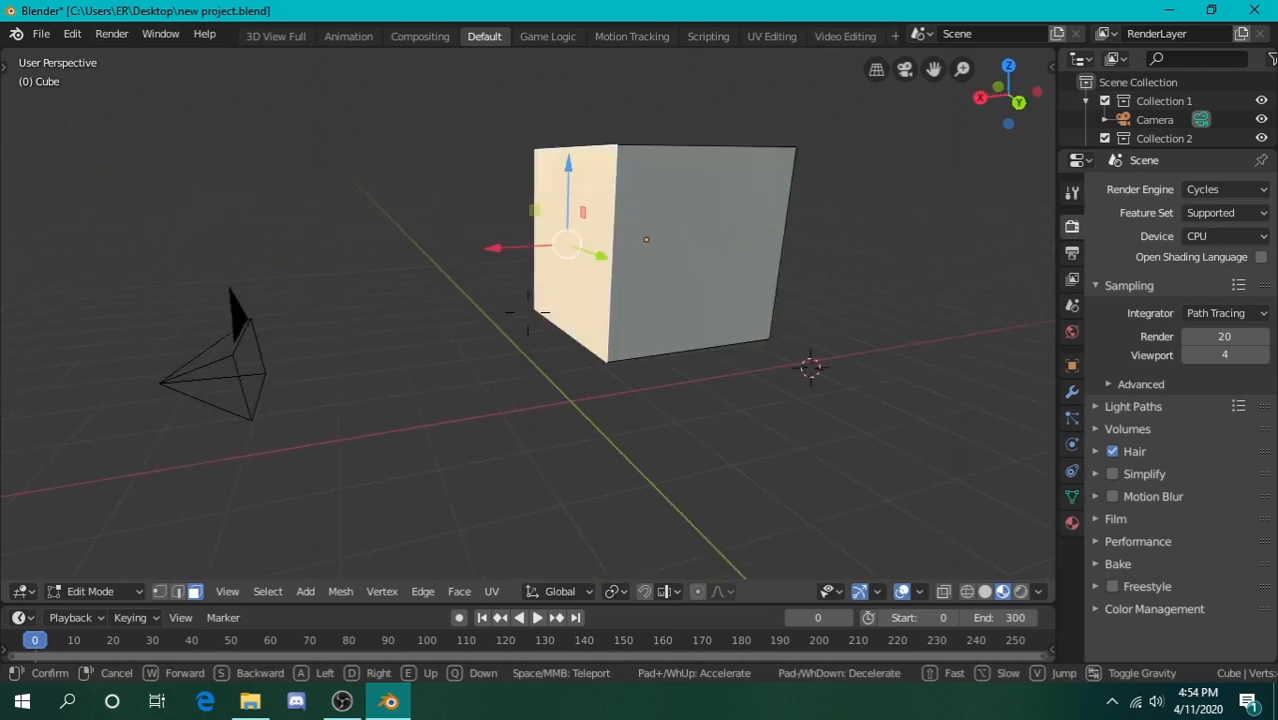
{"action": "key", "text": "d"}
{"action": "left_click", "coordinate": [527, 312]}
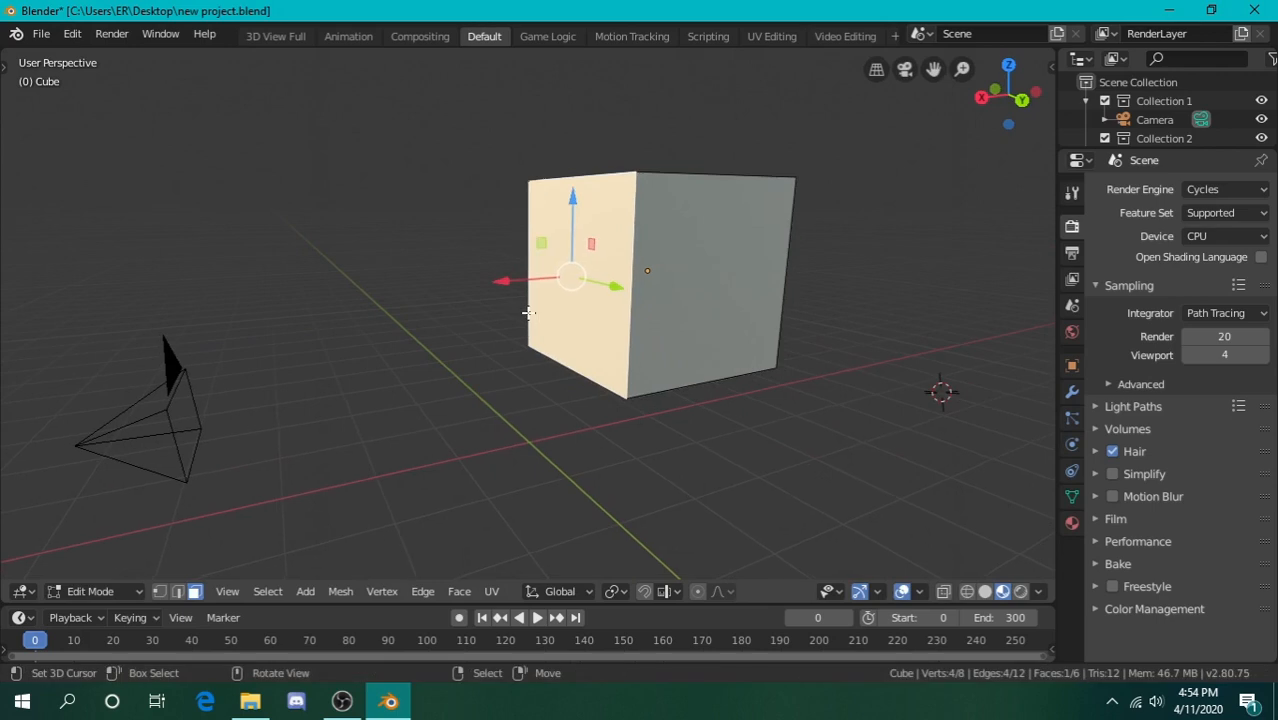
{"action": "key", "text": "e"}
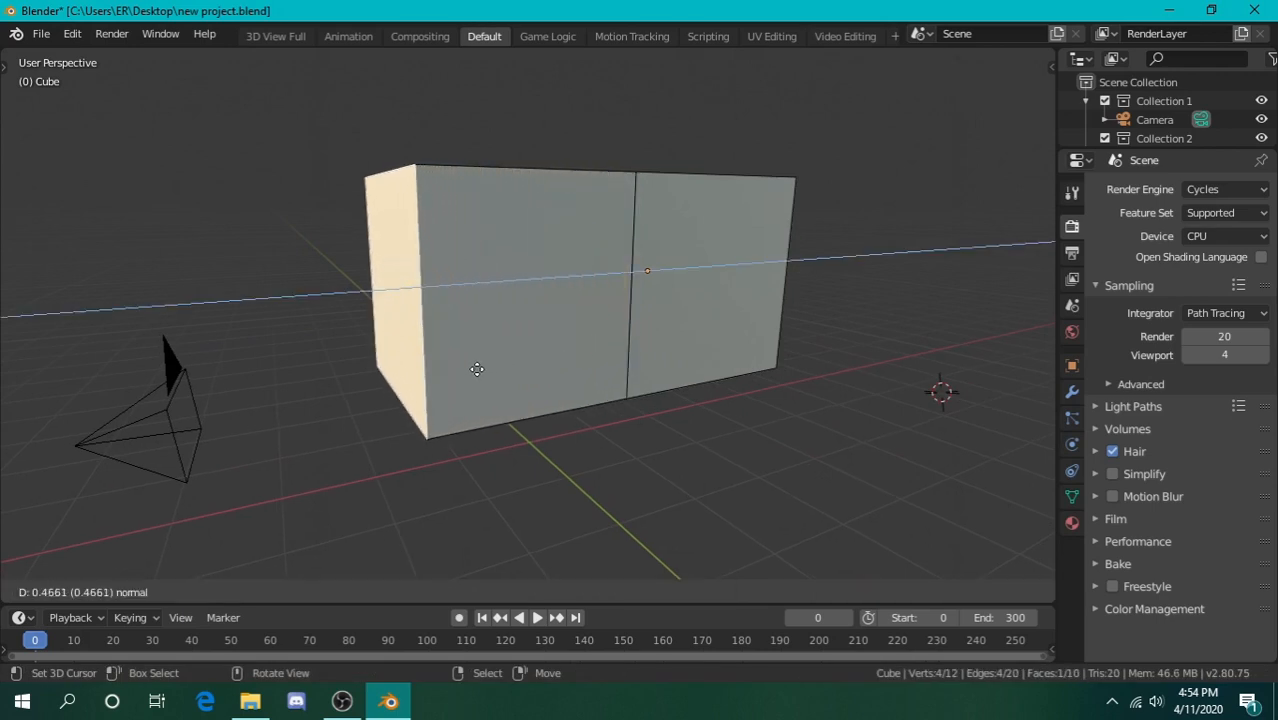
{"action": "left_click", "coordinate": [476, 366]}
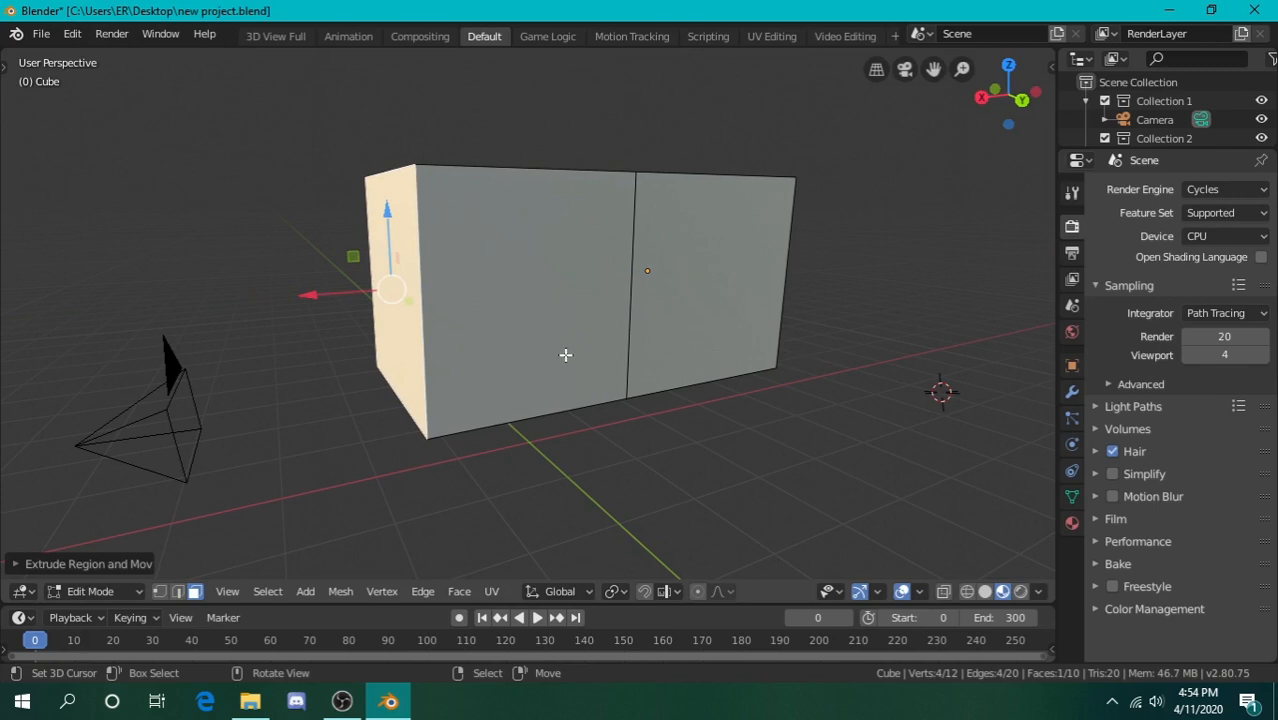
Inspect the extruded block from several angles and from above, and undo the extrusion
{"action": "middle_click_drag", "start_coordinate": [676, 331], "coordinate": [528, 308]}
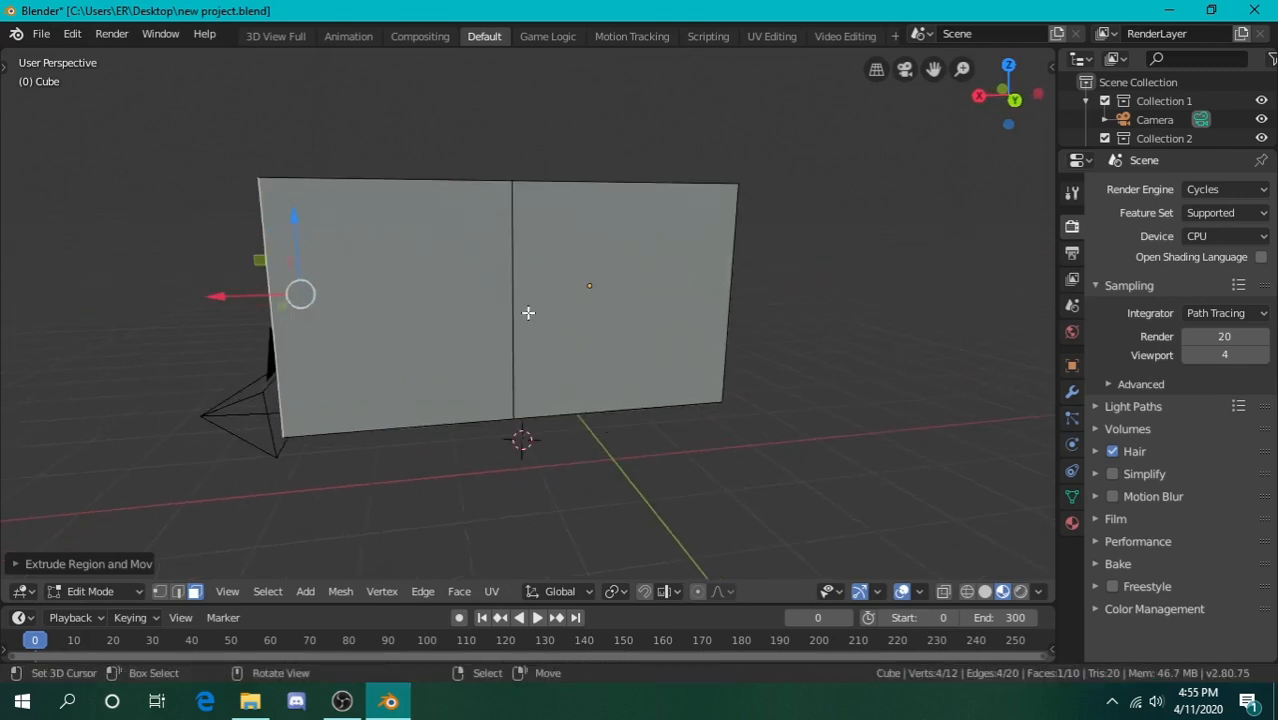
{"action": "middle_click_drag", "start_coordinate": [549, 357], "coordinate": [497, 272]}
{"action": "mouse_move", "coordinate": [465, 341]}
{"action": "middle_mouse_down"}
{"action": "mouse_move", "coordinate": [522, 305]}
{"action": "mouse_move", "coordinate": [479, 332]}
{"action": "middle_mouse_up"}
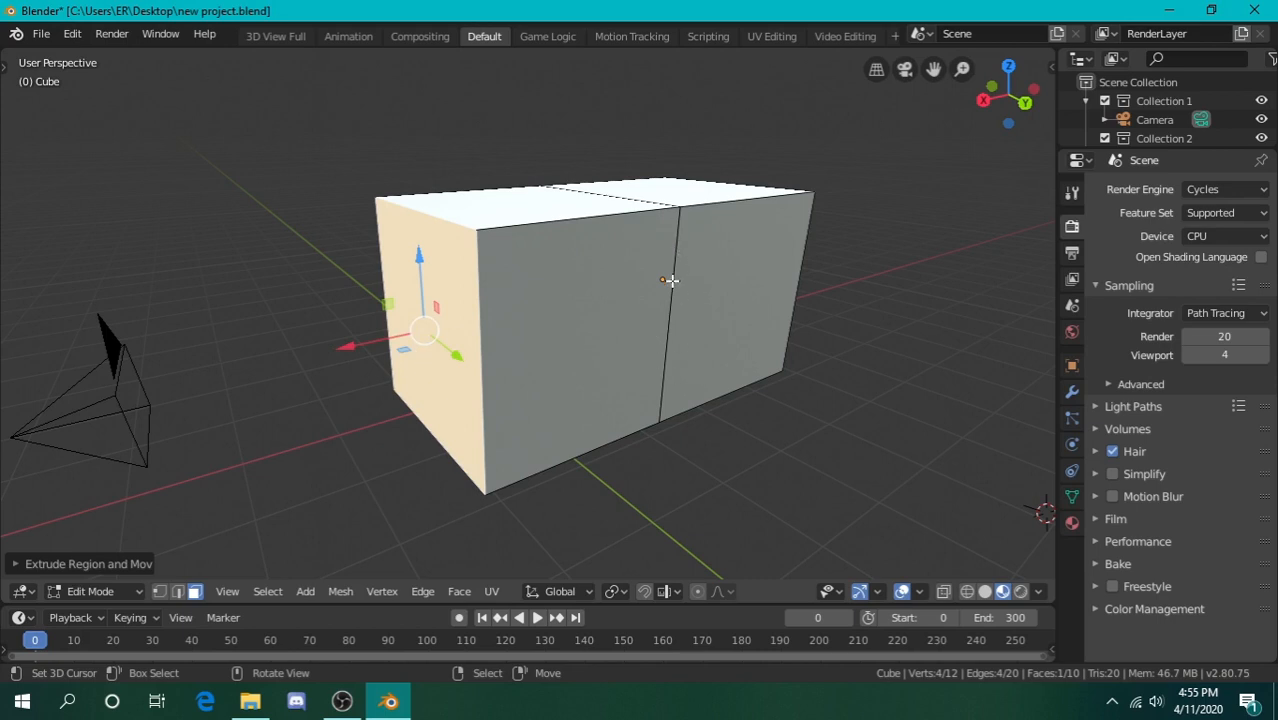
{"action": "key", "text": "shift+grave"}
{"action": "key", "text": "w"}
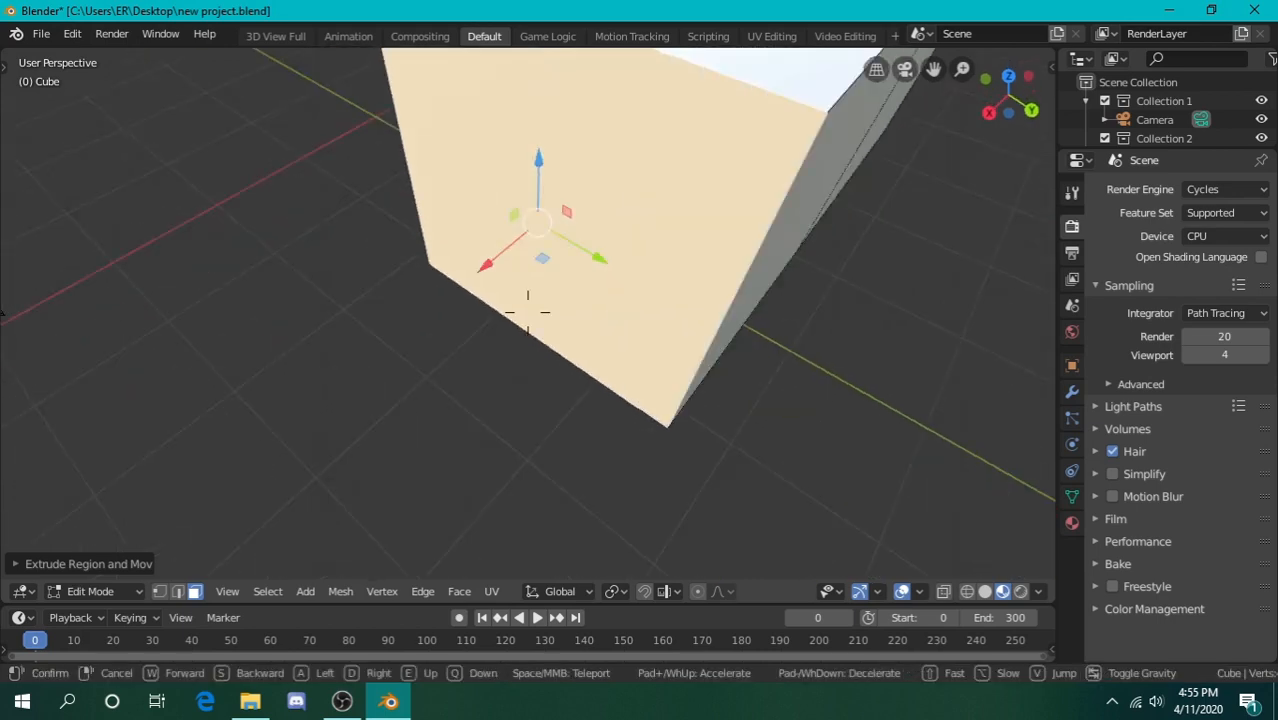
{"action": "key", "text": "s"}
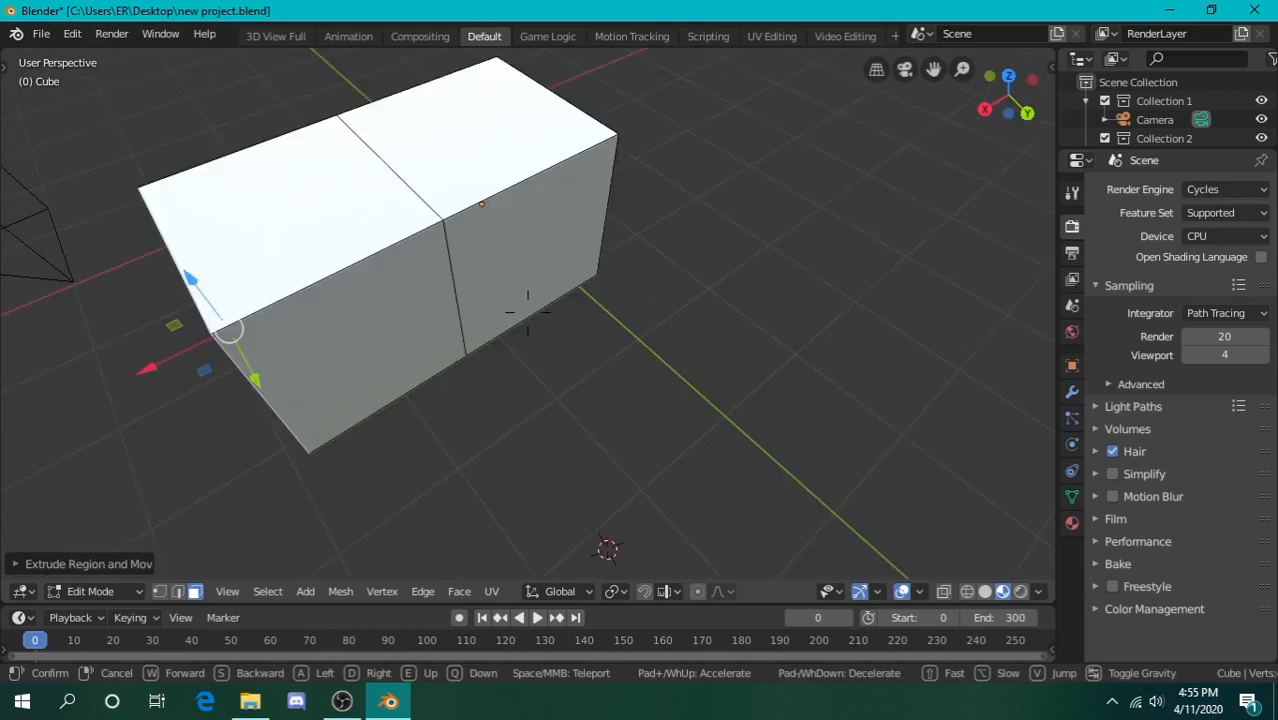
{"action": "key", "text": "q"}
{"action": "key", "text": "a"}
{"action": "key", "text": "q"}
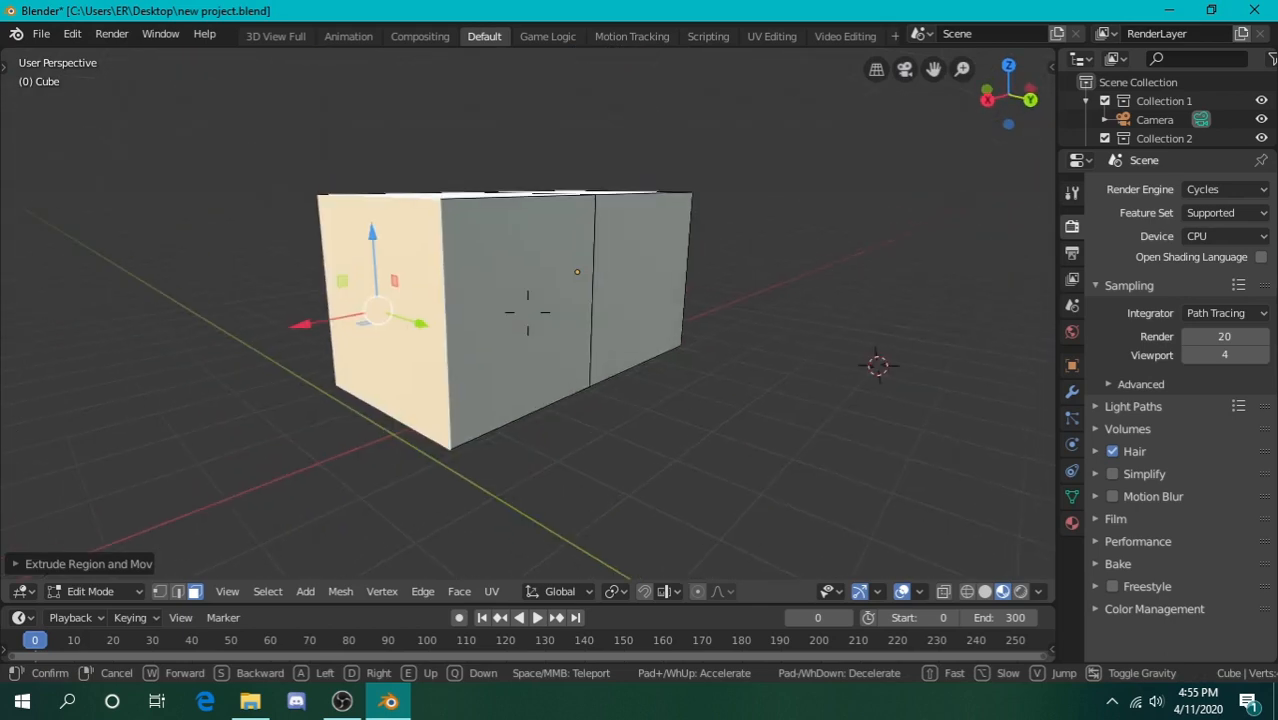
{"action": "key", "text": "w"}
{"action": "left_click", "coordinate": [528, 312]}
{"action": "key", "text": "ctrl+z"}
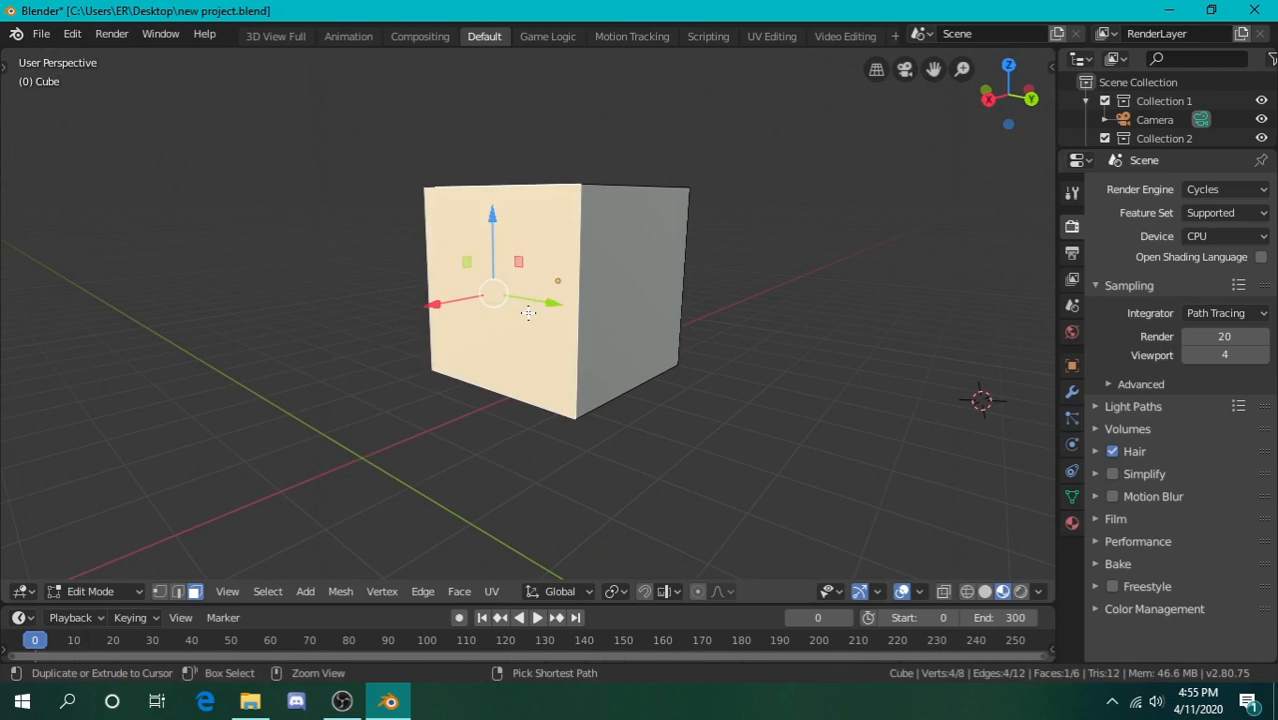
Extrude the cube's positive X face outward along its normal by about 0.53
{"action": "key", "text": "shift+grave"}
{"action": "key", "text": "s"}
{"action": "key", "text": "e"}
{"action": "key", "text": "a"}
{"action": "left_click", "coordinate": [528, 314]}
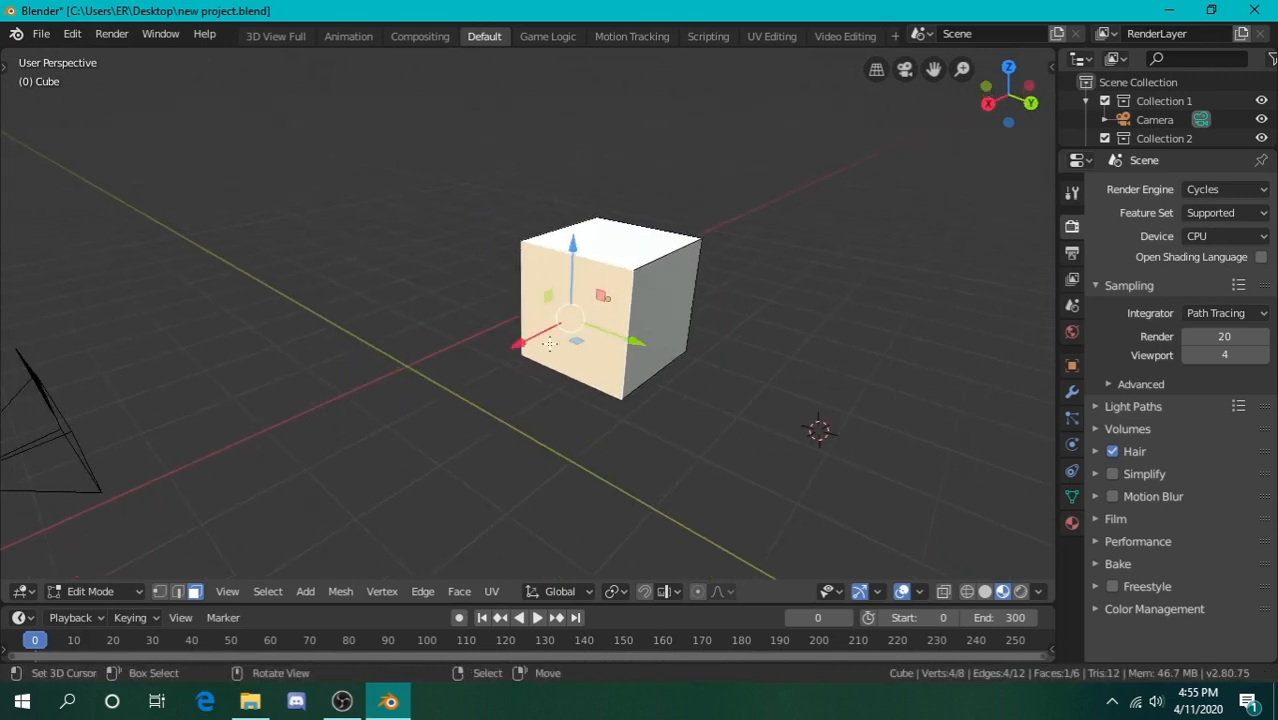
{"action": "key", "text": "g"}
{"action": "key", "text": "Escape"}
{"action": "key", "text": "e"}
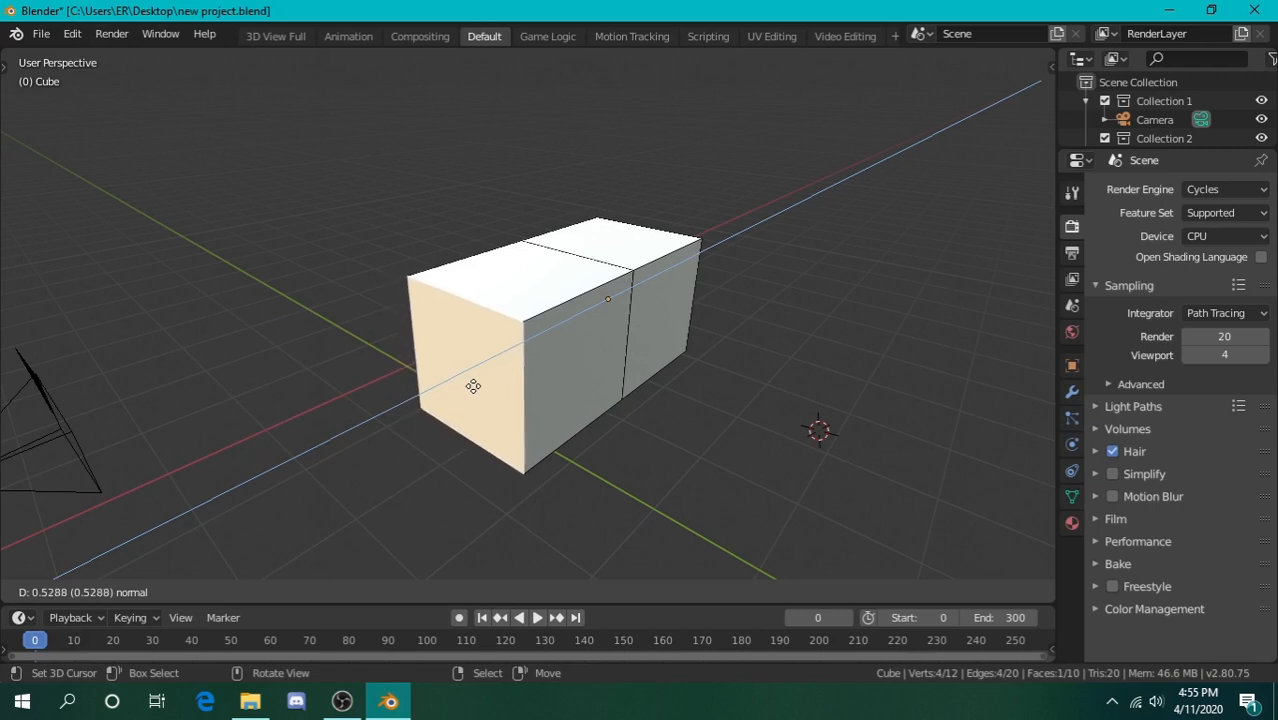
{"action": "left_click", "coordinate": [470, 384]}
Deselect all geometry of the two-segment block
{"action": "key", "text": "shift+grave"}
{"action": "key", "text": "d"}
{"action": "key", "text": "w"}
{"action": "left_click", "coordinate": [528, 312]}
{"action": "key", "text": "shift+grave"}
{"action": "key", "text": "a"}
{"action": "left_click", "coordinate": [528, 312]}
{"action": "key", "text": "alt+a"}
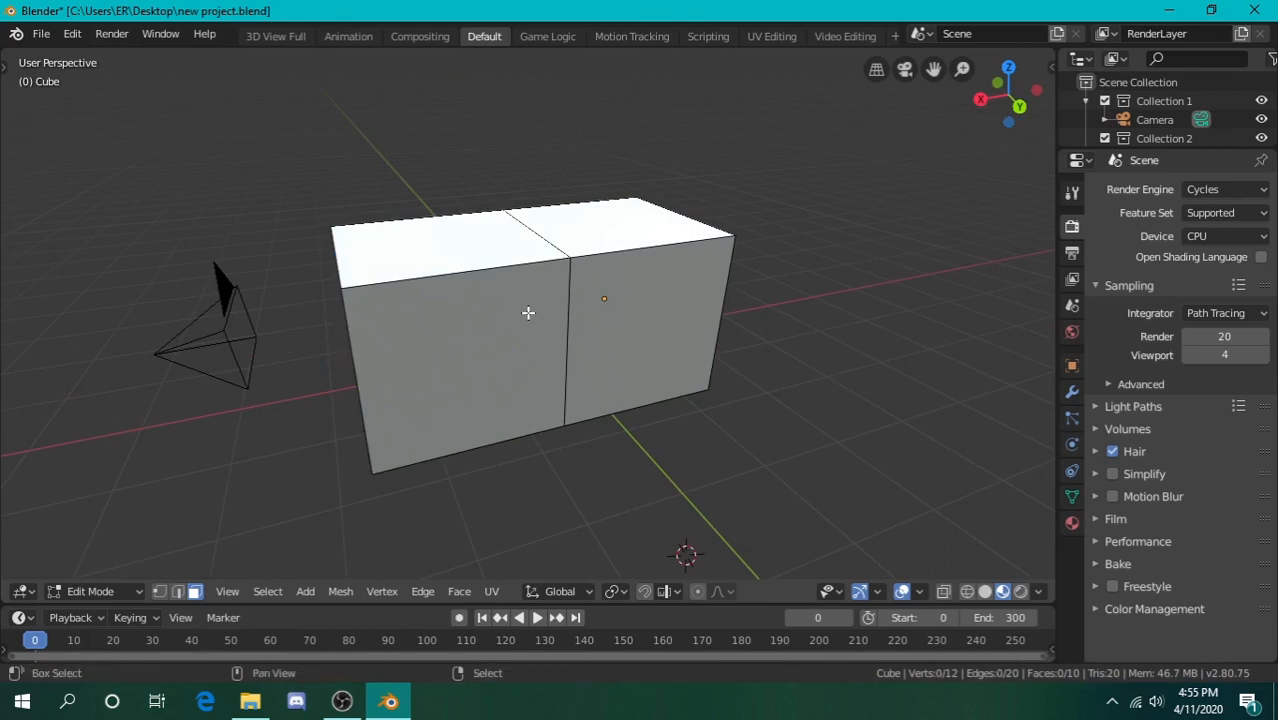
Select the end face on the block's negative X side and extrude it outward by roughly the middle segment's length
{"action": "key", "text": "shift+grave"}
{"action": "key", "text": "a"}
{"action": "key", "text": "w"}
{"action": "key", "text": "s"}
{"action": "left_click", "coordinate": [531, 308]}
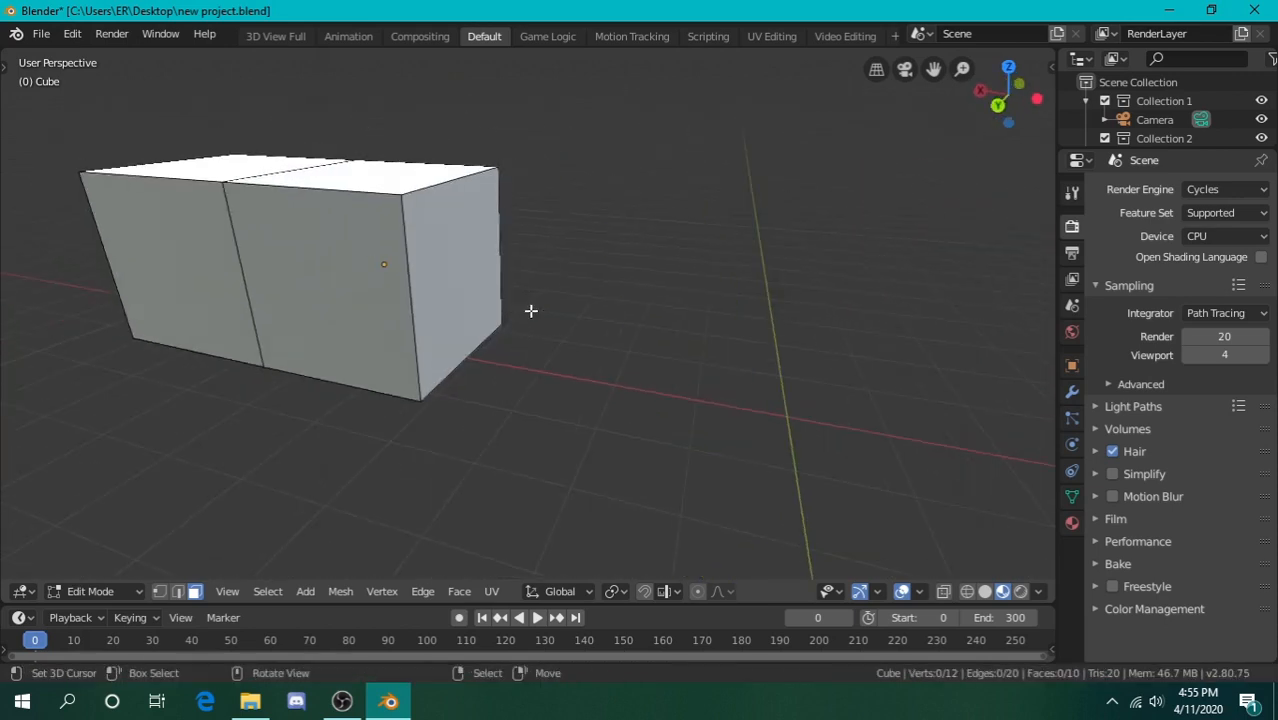
{"action": "left_click", "coordinate": [499, 268]}
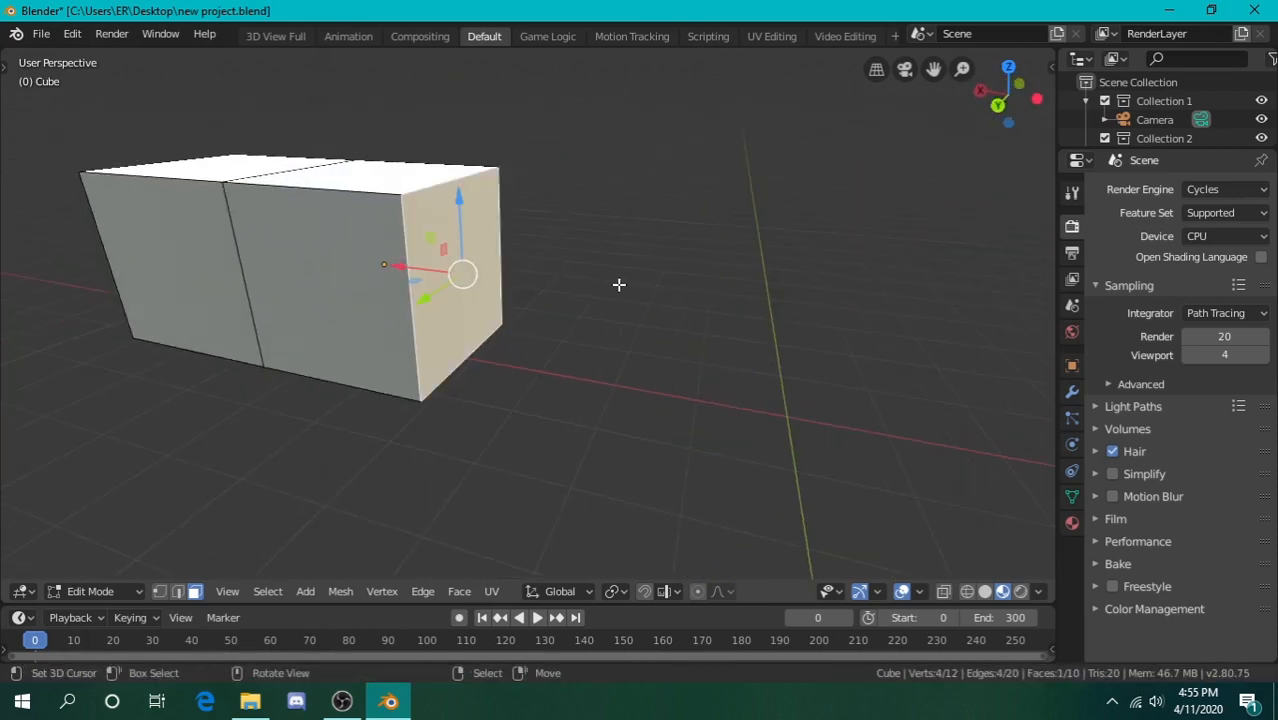
{"action": "key", "text": "e"}
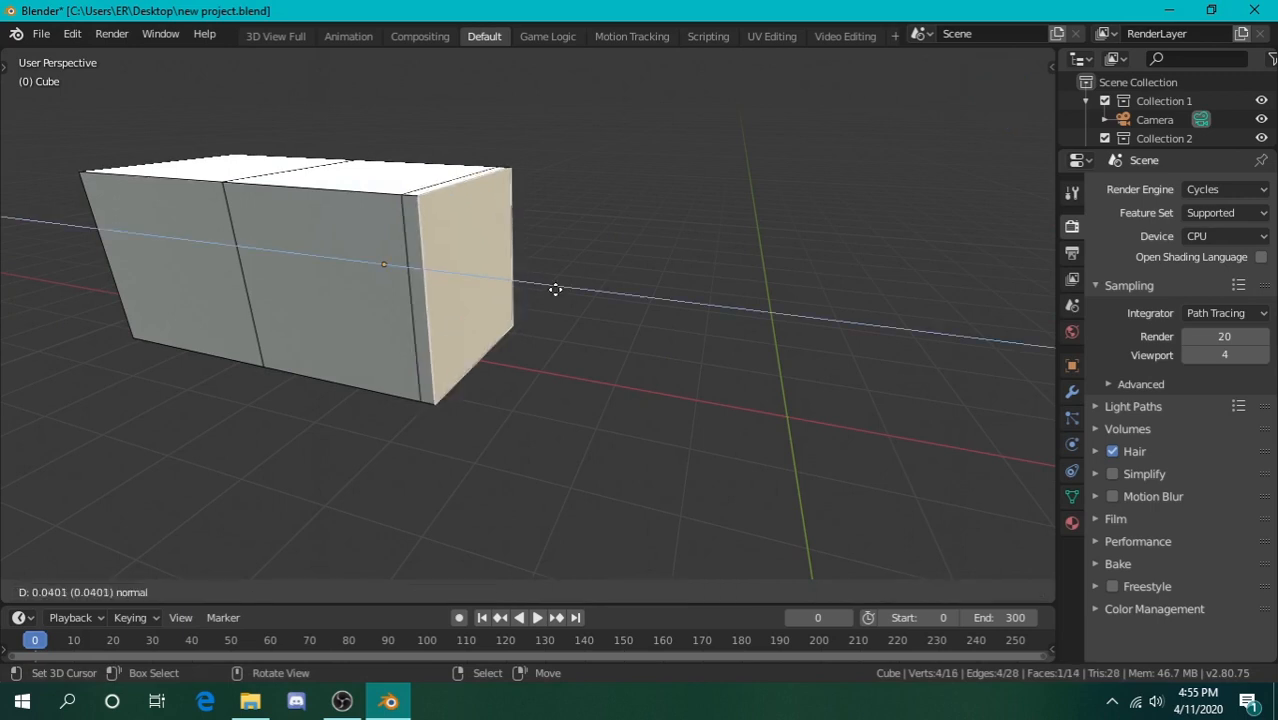
{"action": "left_click", "coordinate": [710, 314]}
Clear the selection on the three-segment block
{"action": "key", "text": "shift+grave"}
{"action": "key", "text": "s"}
{"action": "key", "text": "a"}
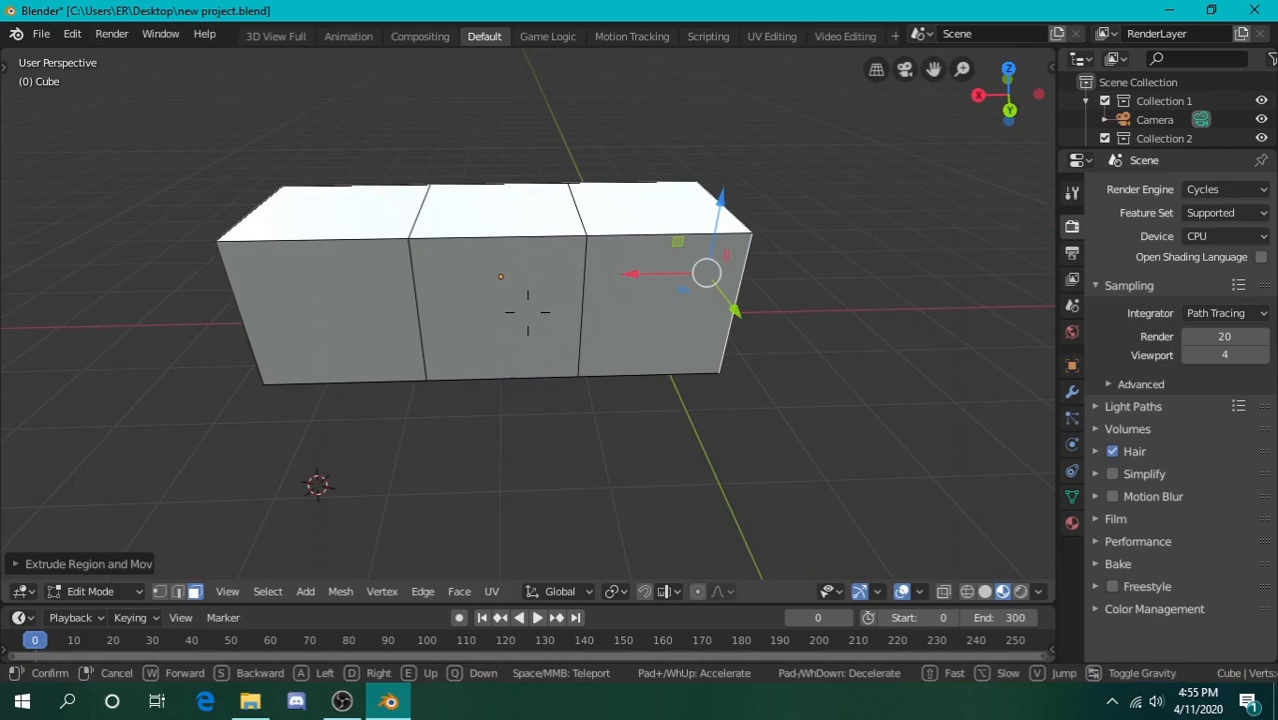
{"action": "left_click", "coordinate": [528, 312]}
{"action": "key", "text": "alt+a"}
Inspect the three-segment block from farther away, from above and from its long side with walk navigation
{"action": "key", "text": "shift+grave"}
{"action": "key", "text": "s"}
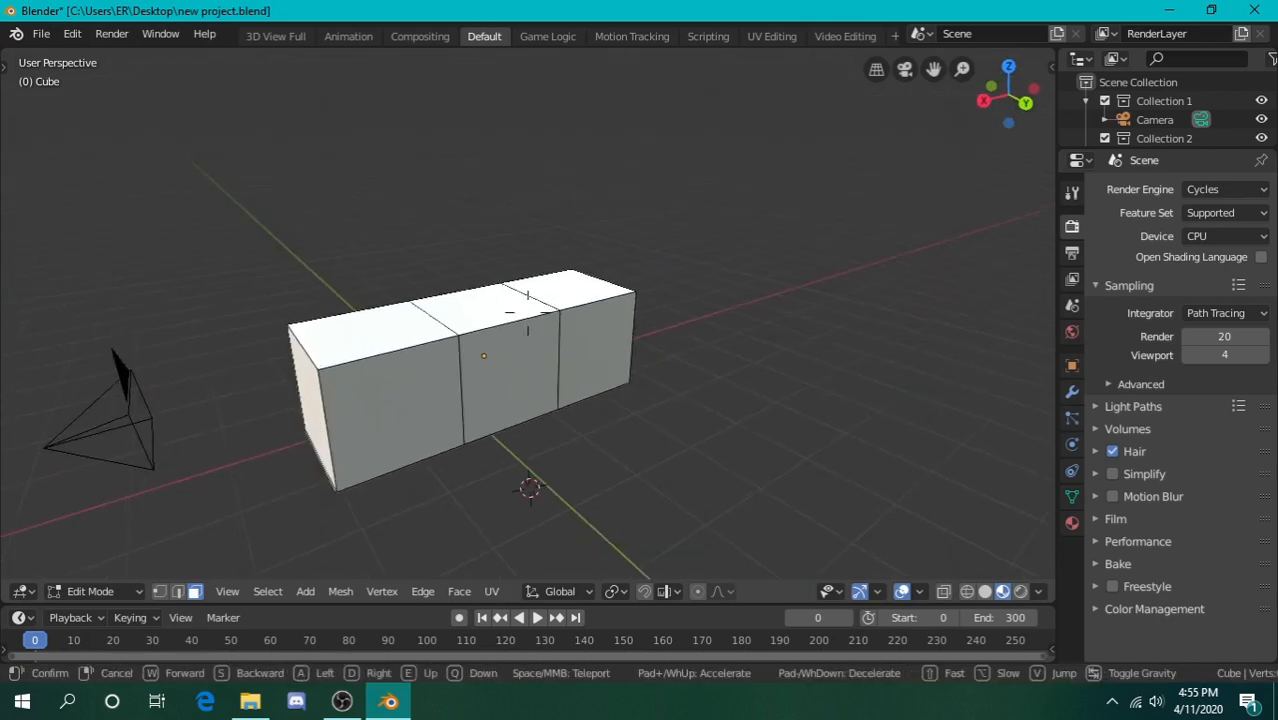
{"action": "key", "text": "w"}
{"action": "left_click", "coordinate": [528, 313]}
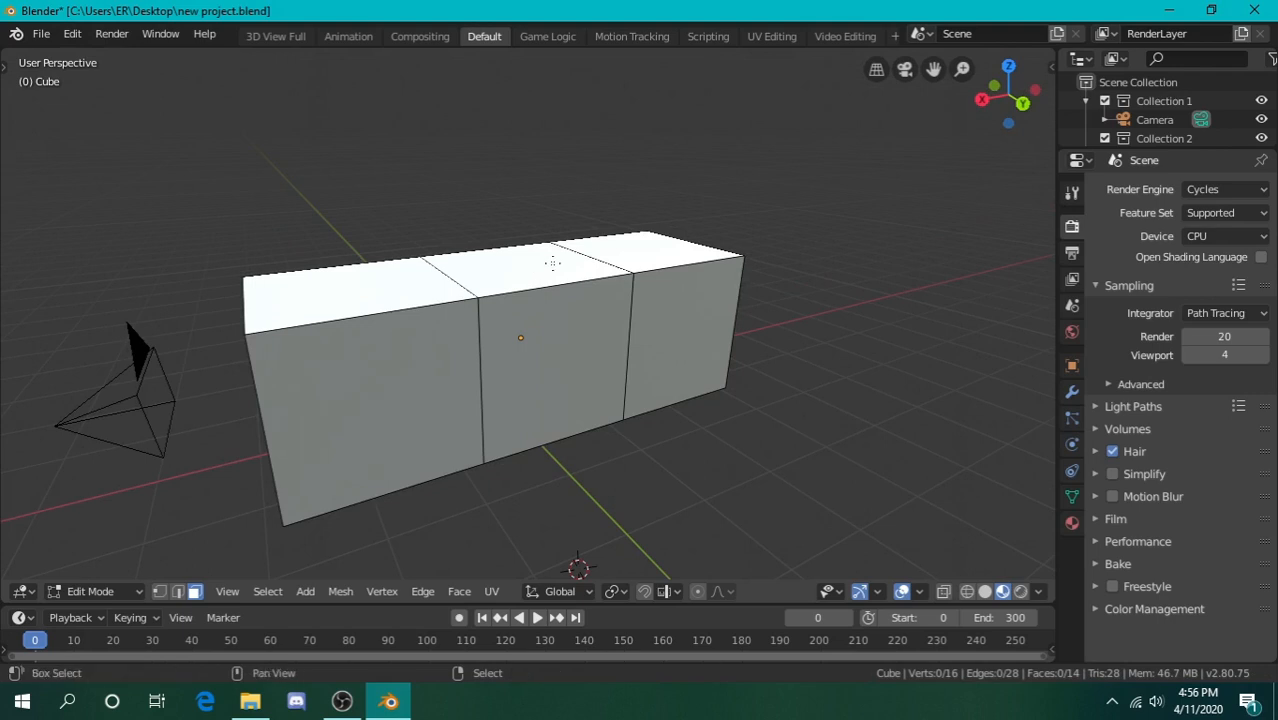
{"action": "key", "text": "shift+grave"}
{"action": "key", "text": "e"}
{"action": "key", "text": "w"}
{"action": "key", "text": "s"}
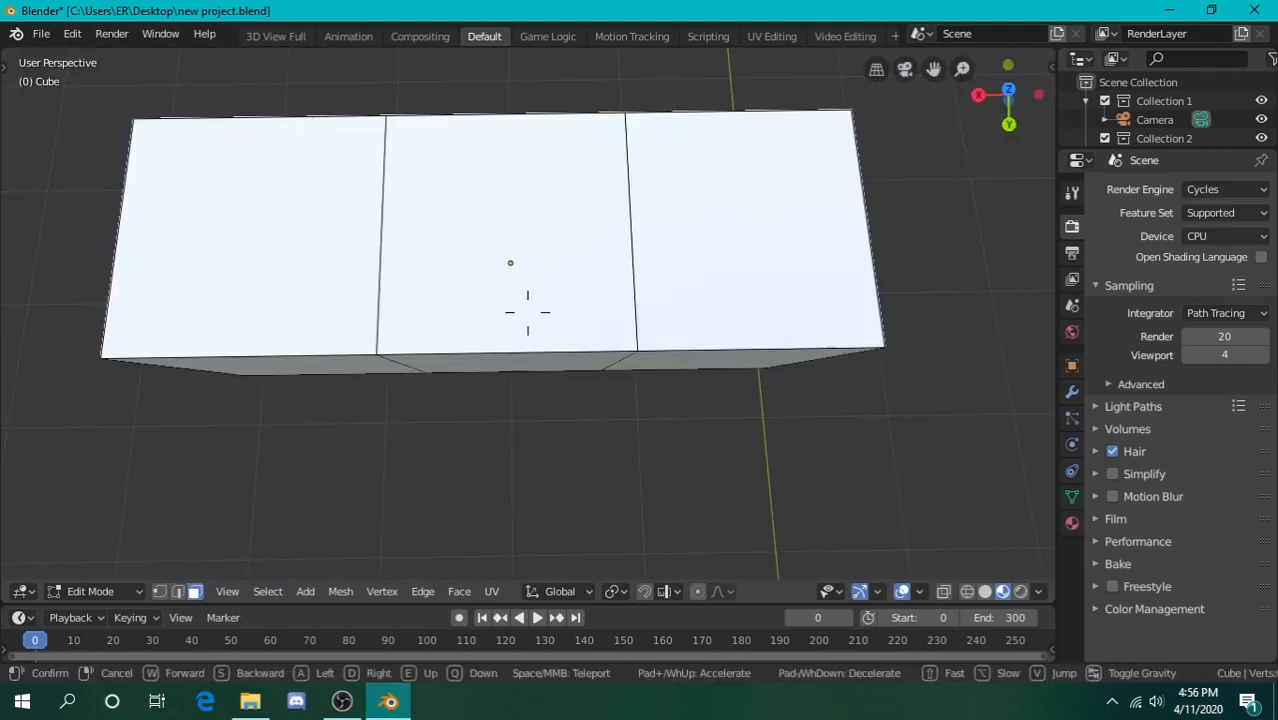
{"action": "key", "text": "q"}
{"action": "key", "text": "s"}
{"action": "key", "text": "q"}
{"action": "key", "text": "a"}
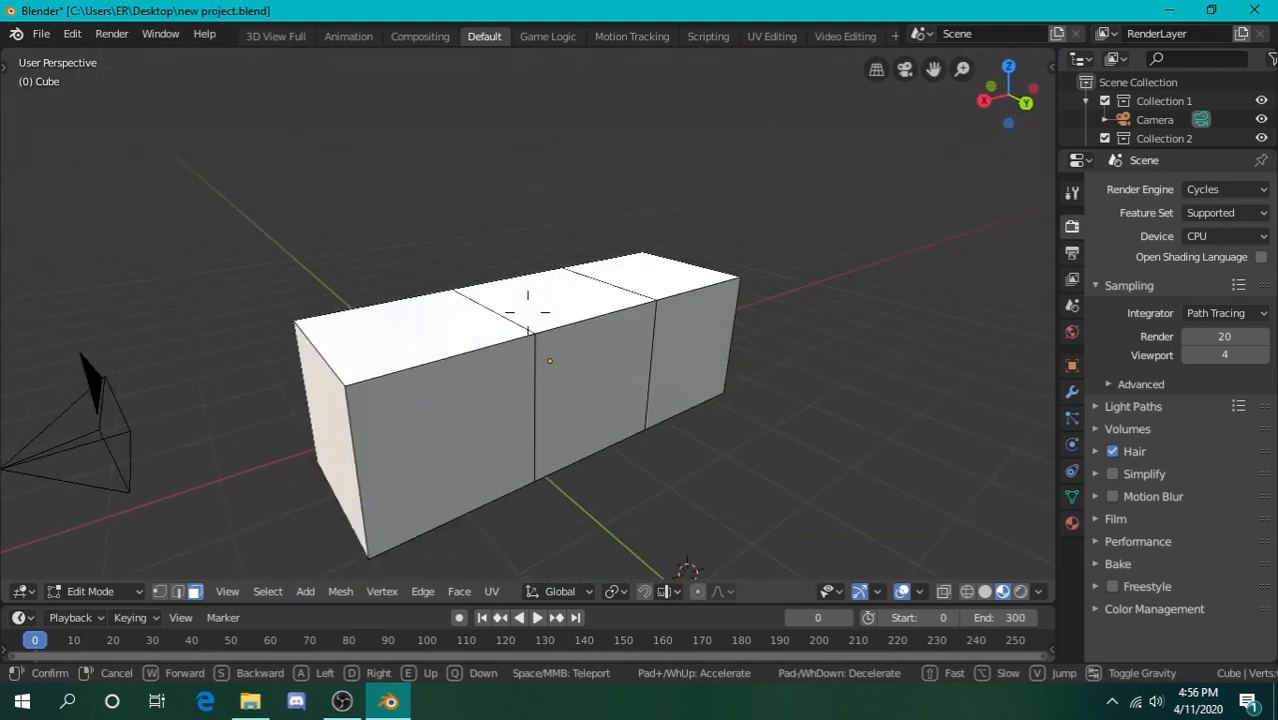
{"action": "left_click", "coordinate": [528, 313]}
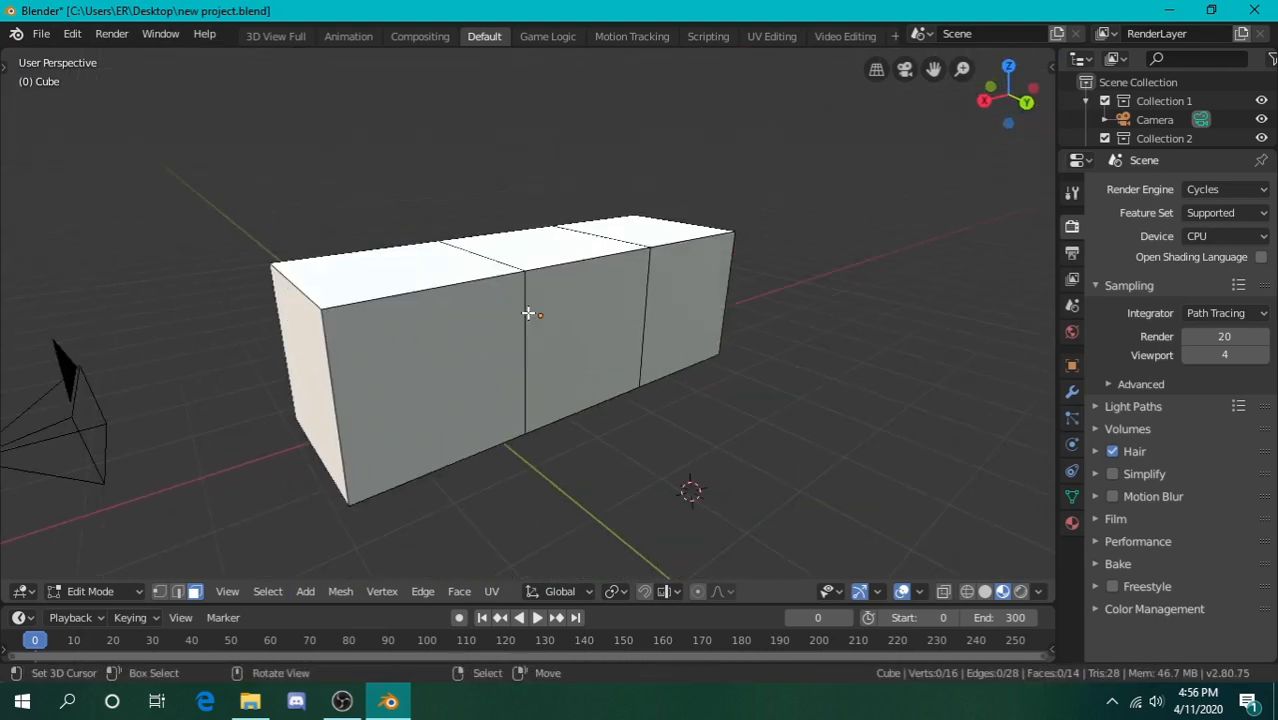
Select the top face of the middle segment and extrude it upward by roughly one segment's height
{"action": "left_click", "coordinate": [549, 251], "text": "shift"}
{"action": "left_click_drag", "start_coordinate": [543, 195], "coordinate": [615, 204]}
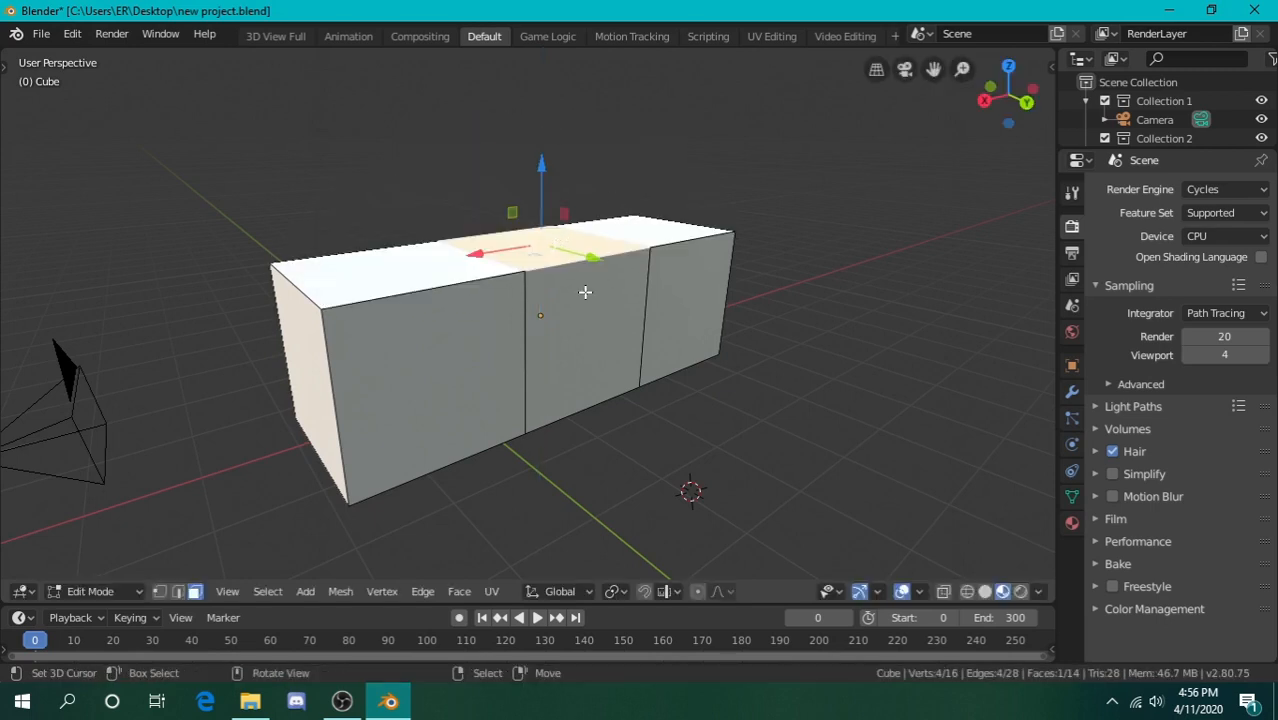
{"action": "key", "text": "e"}
{"action": "left_click", "coordinate": [572, 117]}
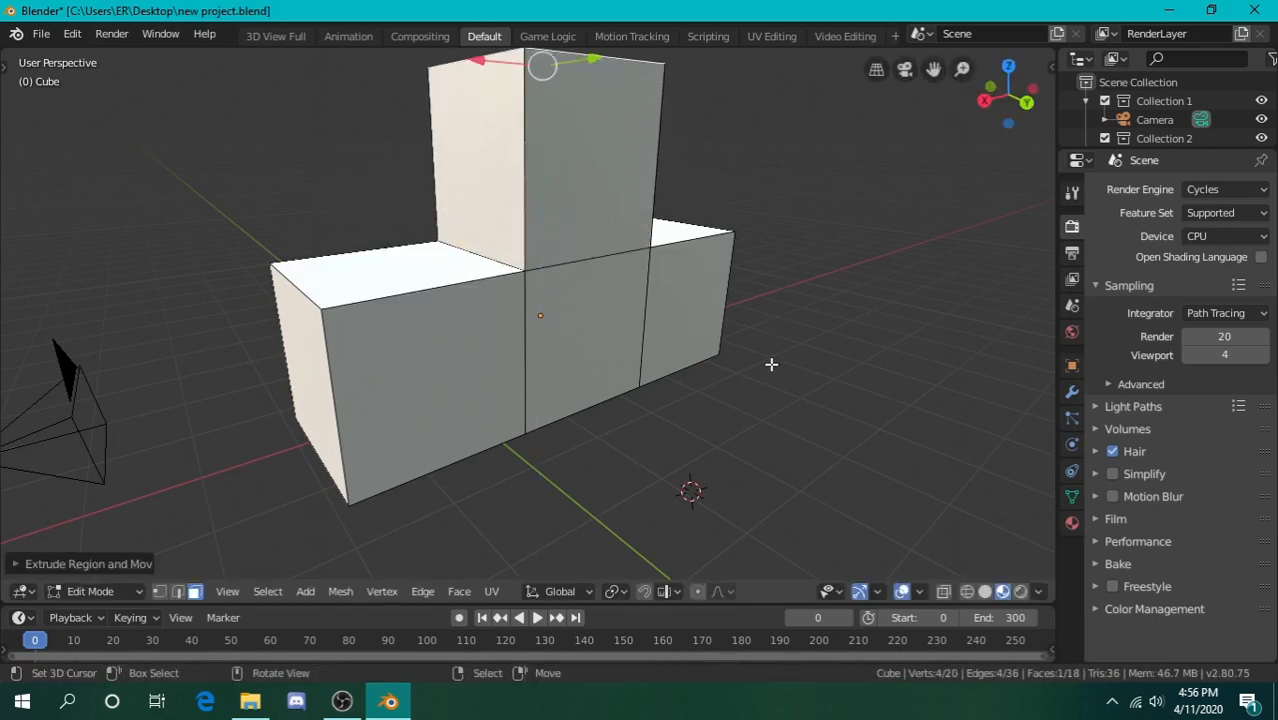
Inspect the raised middle segment from both ends of the block, and undo its extrusion and the face selection
{"action": "key", "text": "shift+grave"}
{"action": "key", "text": "s"}
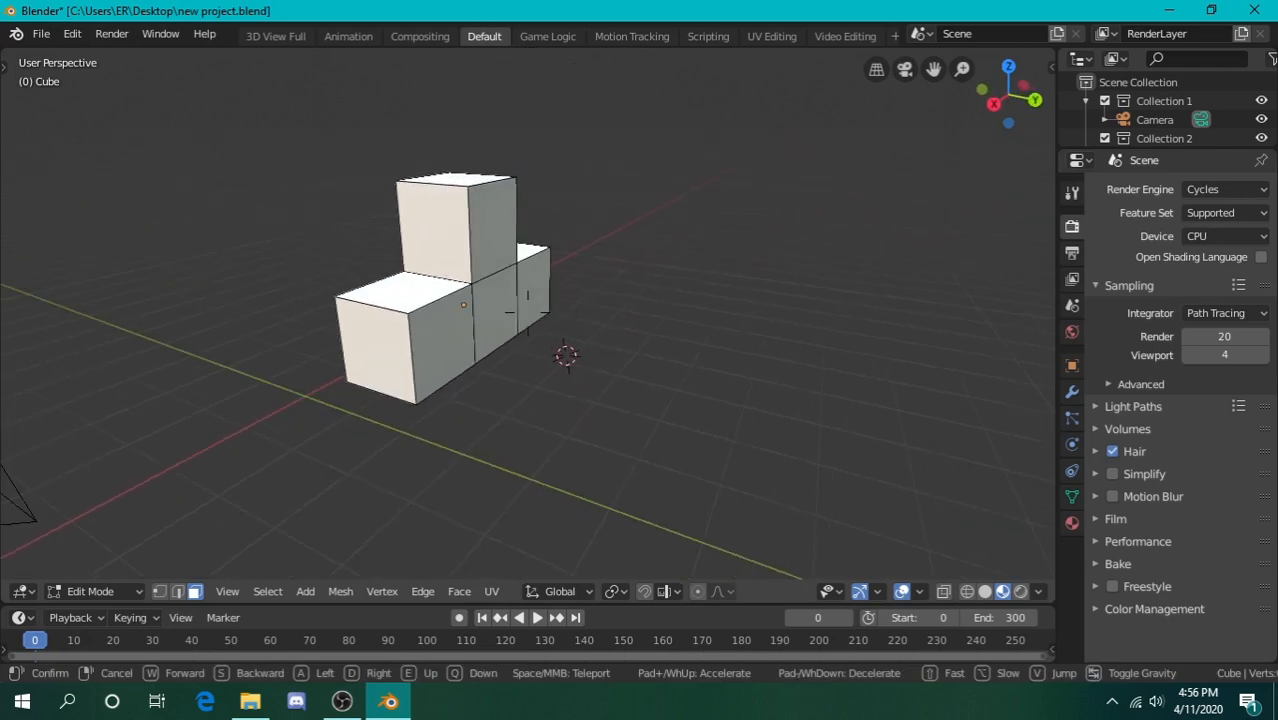
{"action": "key", "text": "w"}
{"action": "key", "text": "d"}
{"action": "key", "text": "s"}
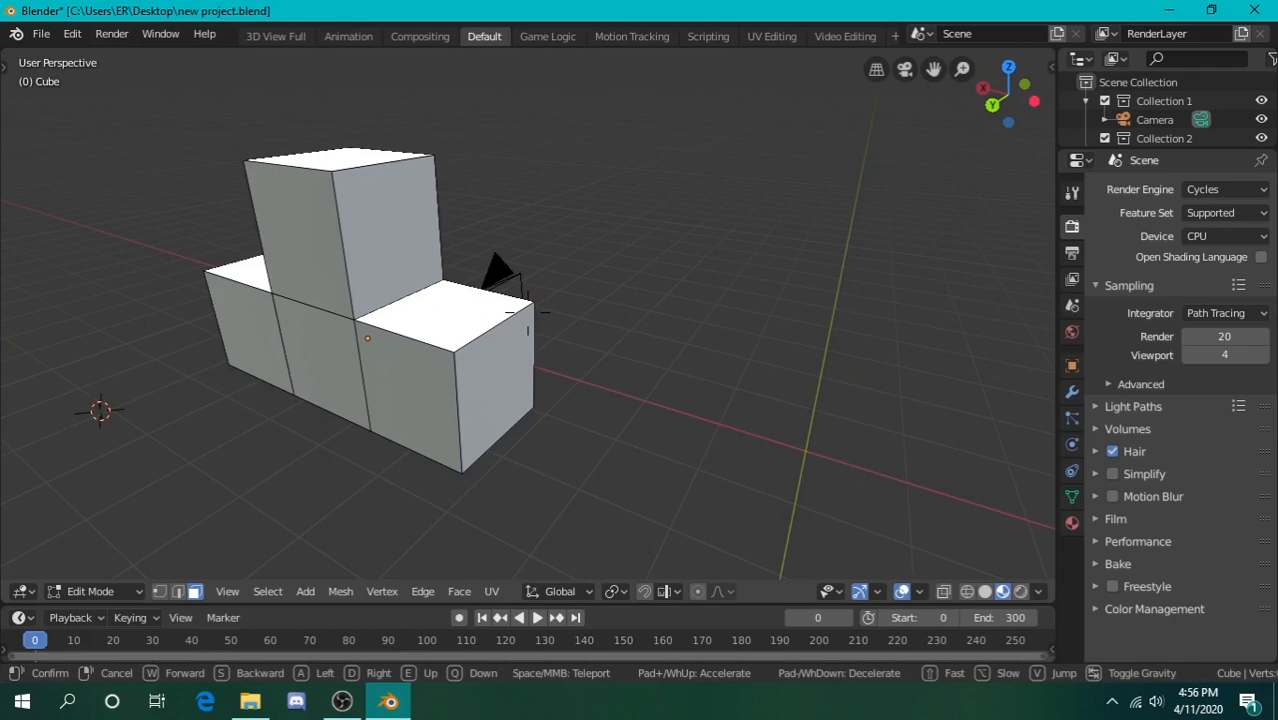
{"action": "key", "text": "q"}
{"action": "left_click", "coordinate": [528, 313]}
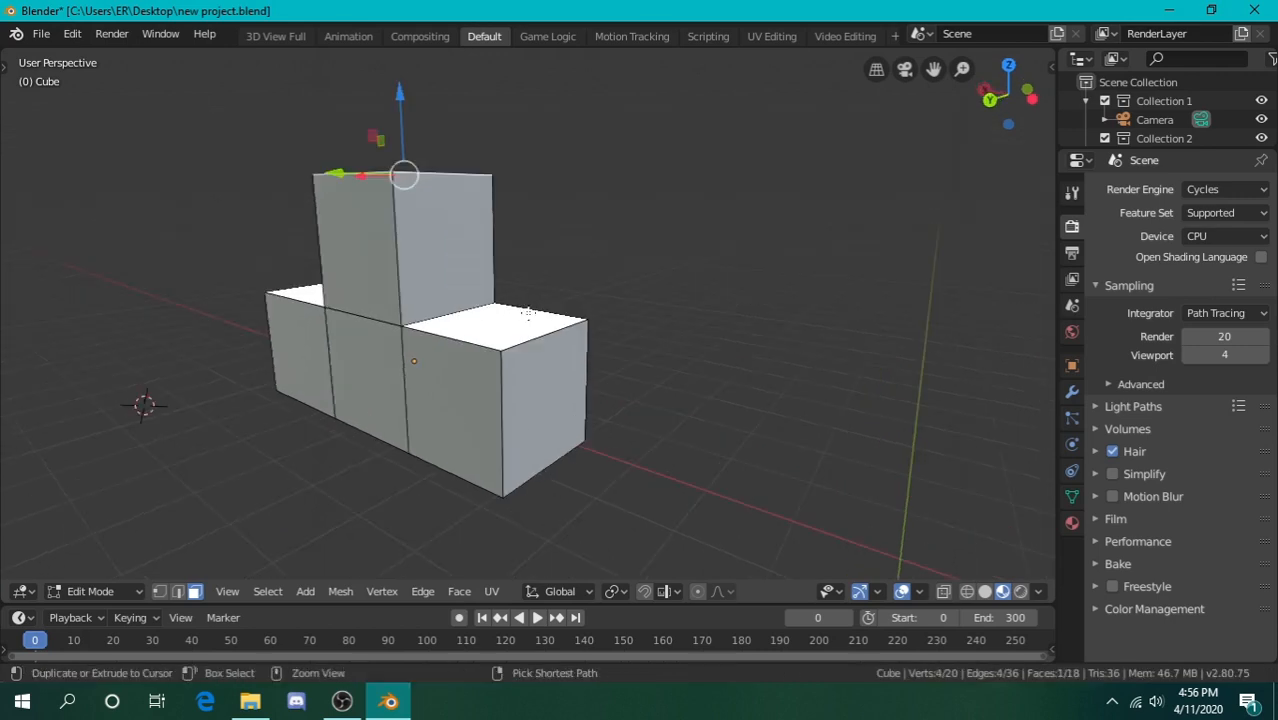
{"action": "key", "text": "ctrl+z"}
{"action": "key", "text": "ctrl+z"}
Select the middle segment's top face again and extrude it upward to form an inverted T shape
{"action": "key", "text": "shift+grave"}
{"action": "key", "text": "a"}
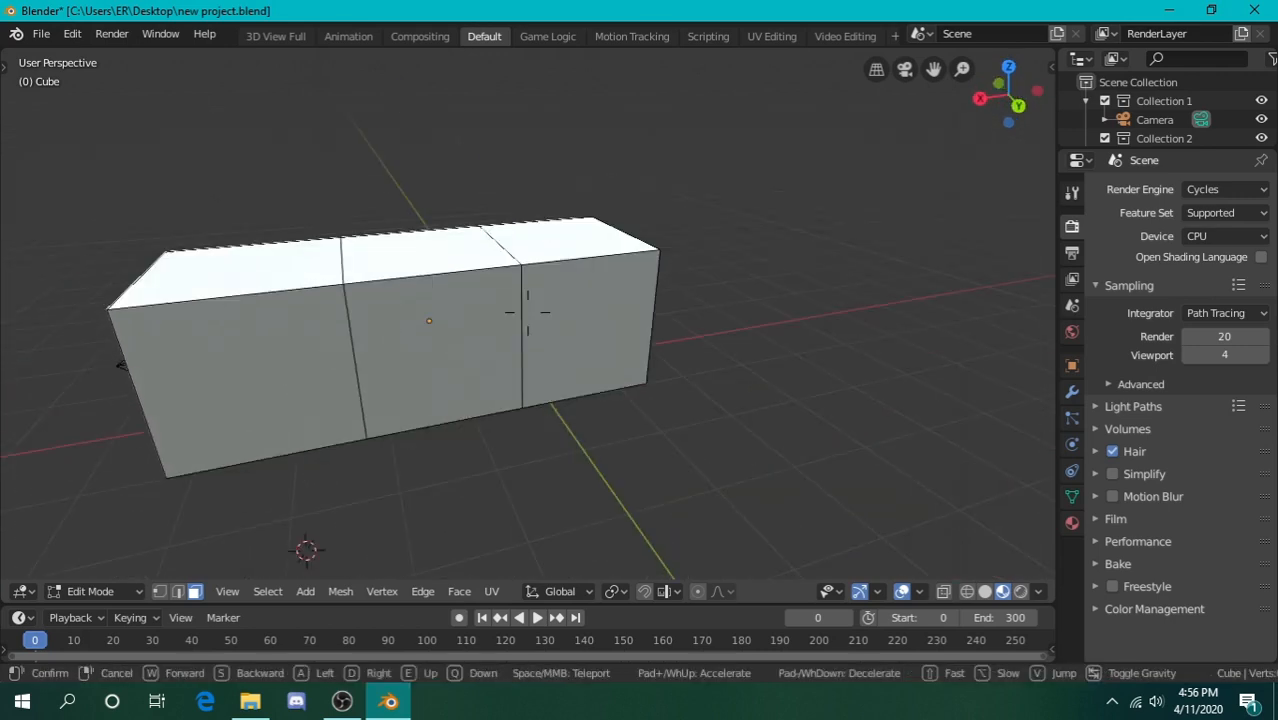
{"action": "left_click", "coordinate": [528, 313]}
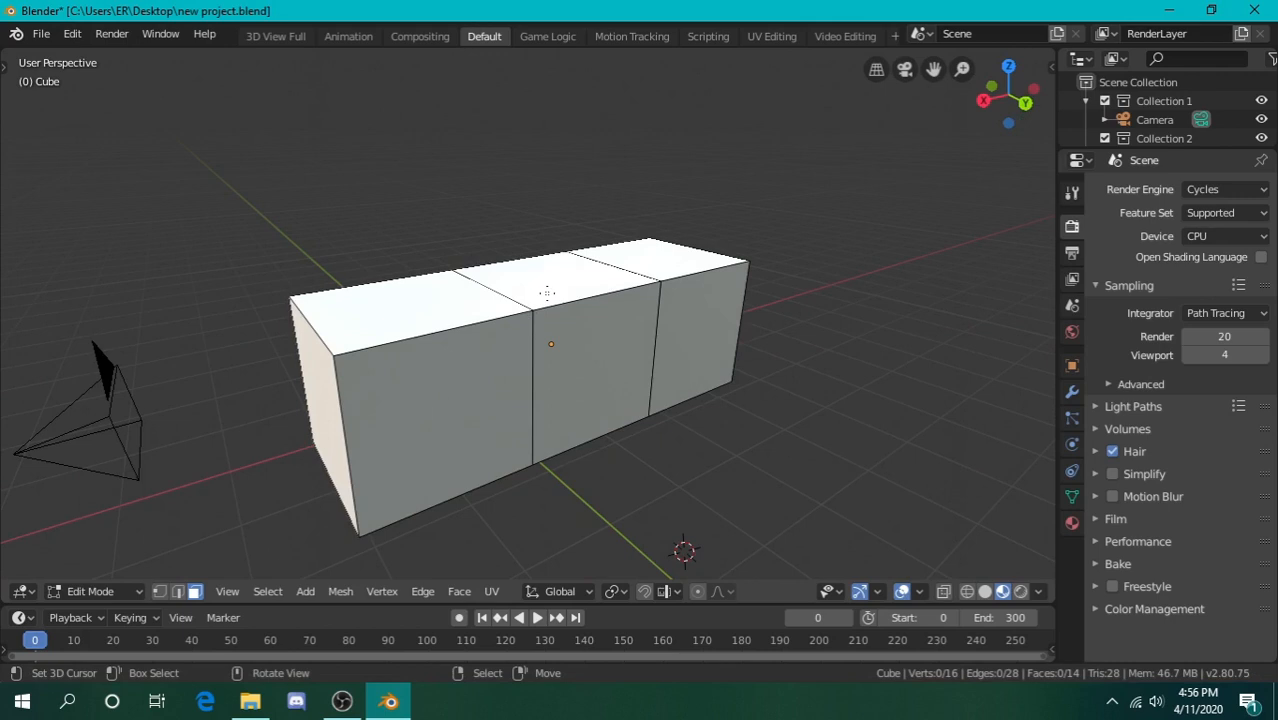
{"action": "left_click", "coordinate": [547, 292]}
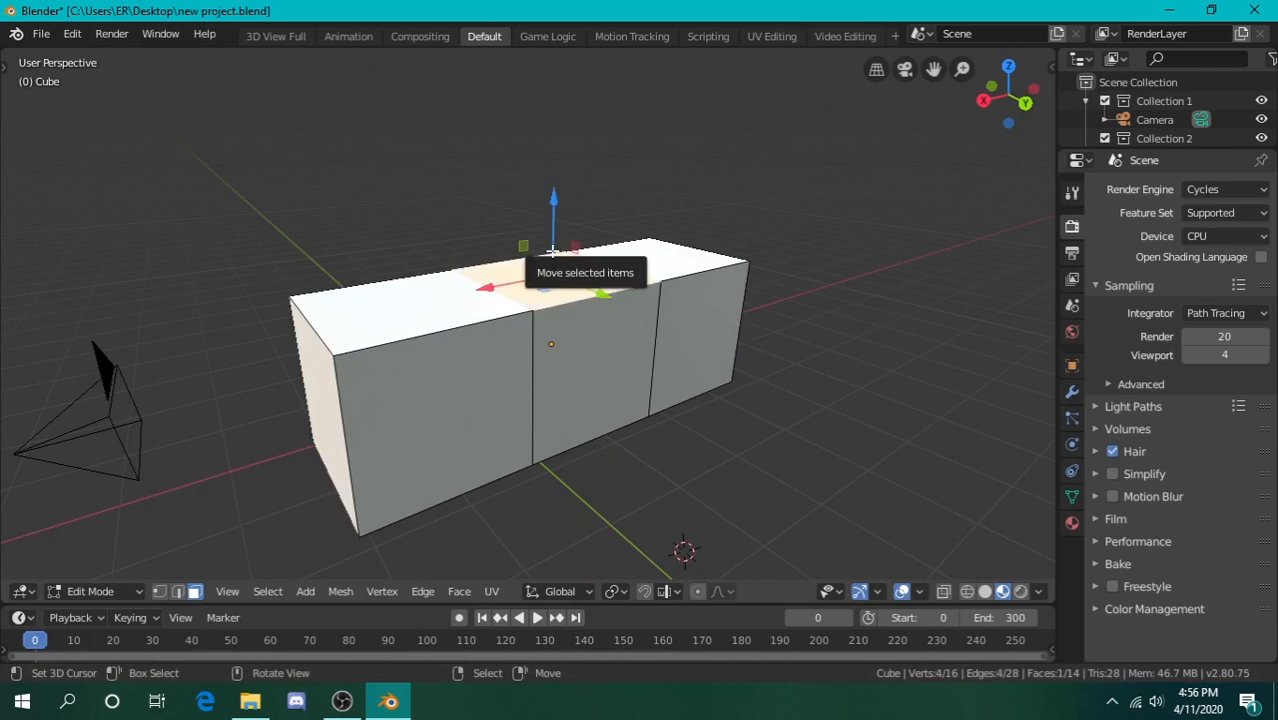
{"action": "key", "text": "e"}
{"action": "left_click", "coordinate": [531, 83]}
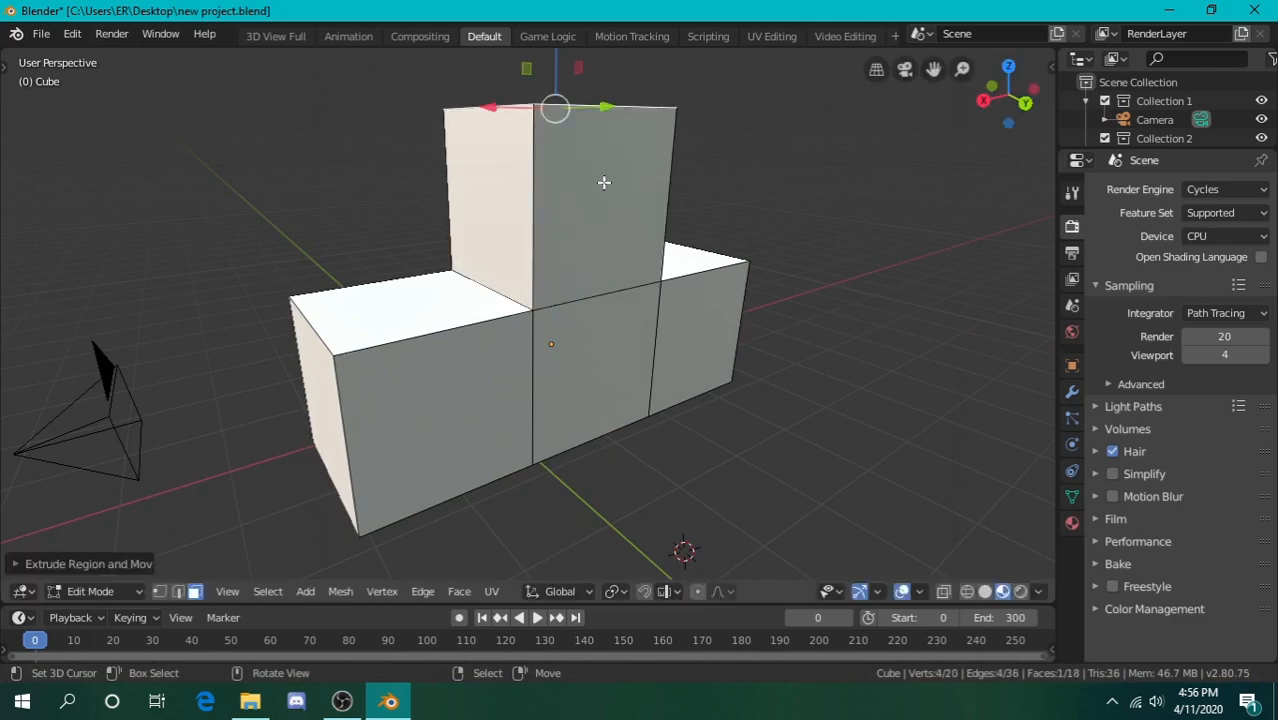
Select all five faces of the raised block above the middle segment and delete them with the Faces option
{"action": "key", "text": "shift+grave"}
{"action": "key", "text": "w"}
{"action": "key", "text": "d"}
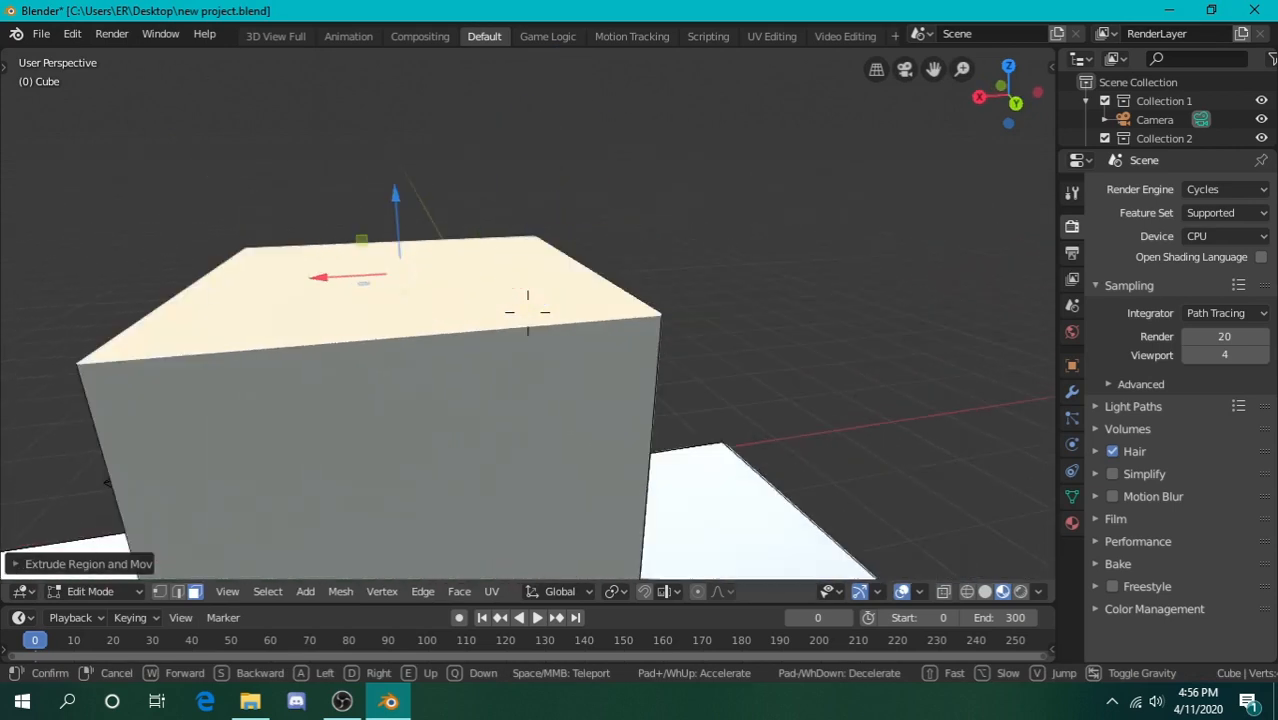
{"action": "key", "text": "d"}
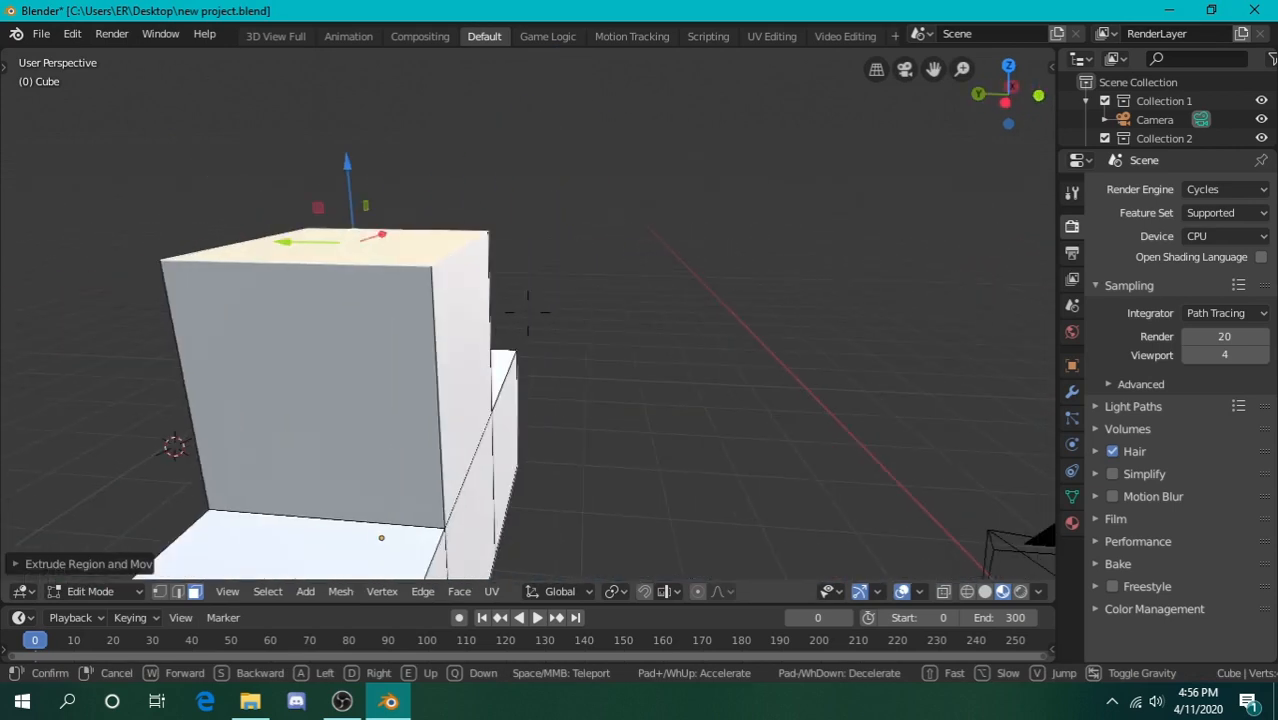
{"action": "left_click", "coordinate": [501, 288]}
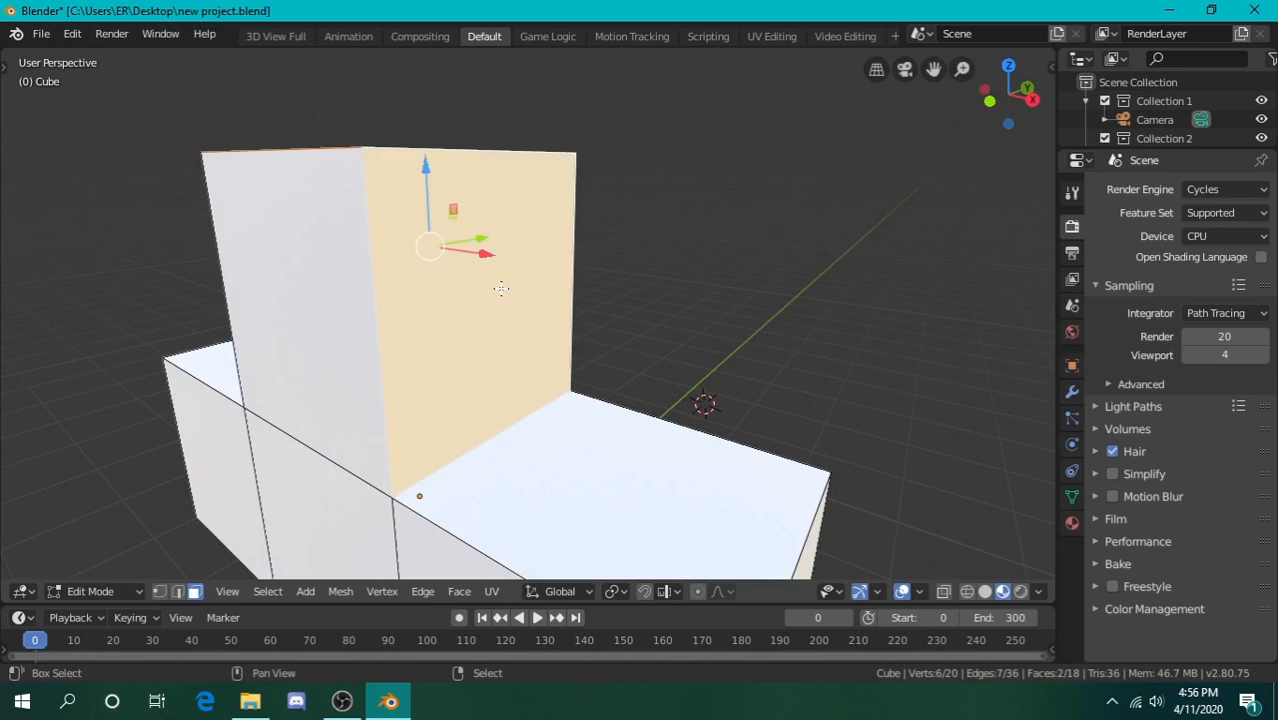
{"action": "key", "text": "shift+grave"}
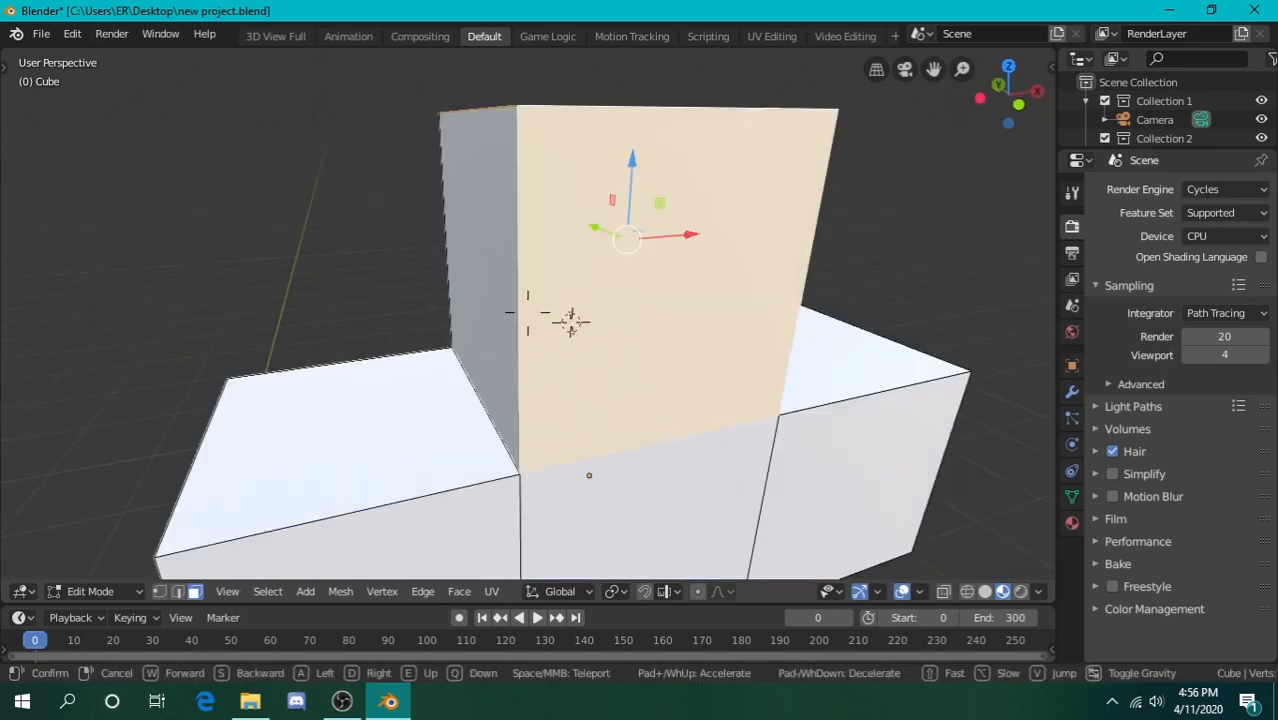
{"action": "left_click", "coordinate": [528, 312]}
{"action": "left_click", "coordinate": [500, 308], "text": "shift"}
{"action": "key", "text": "shift+grave"}
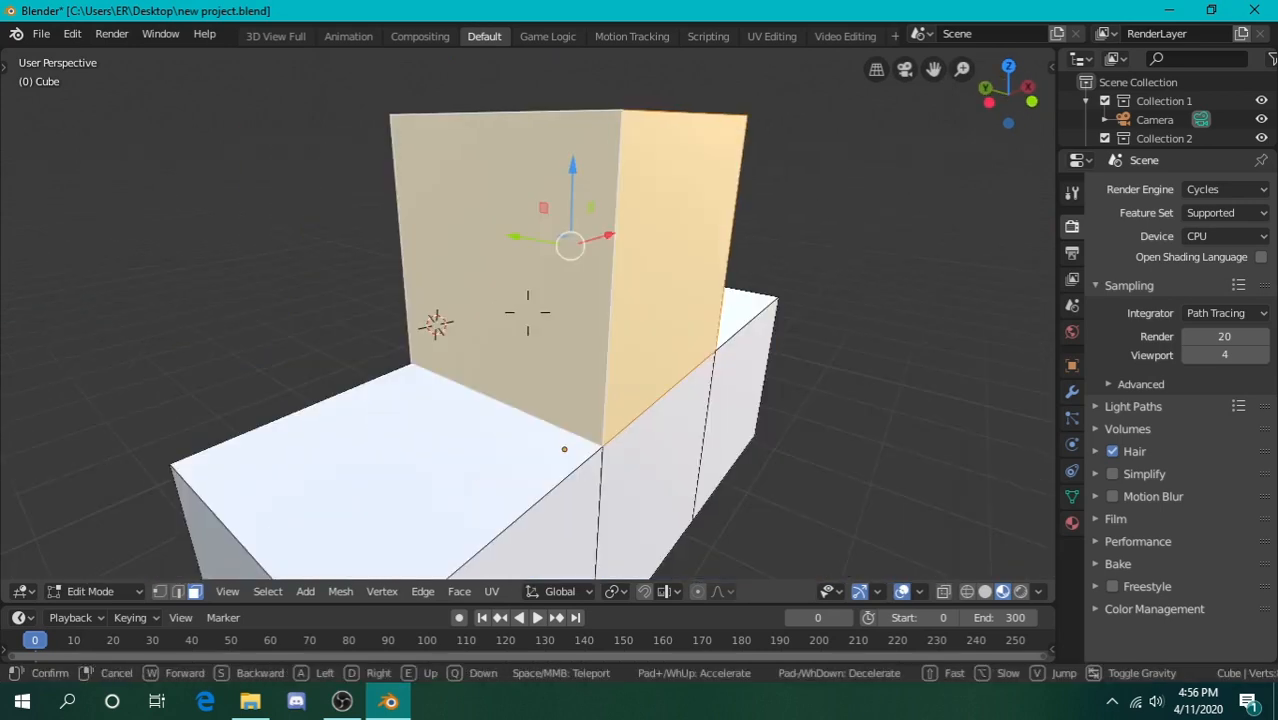
{"action": "left_click", "coordinate": [528, 312]}
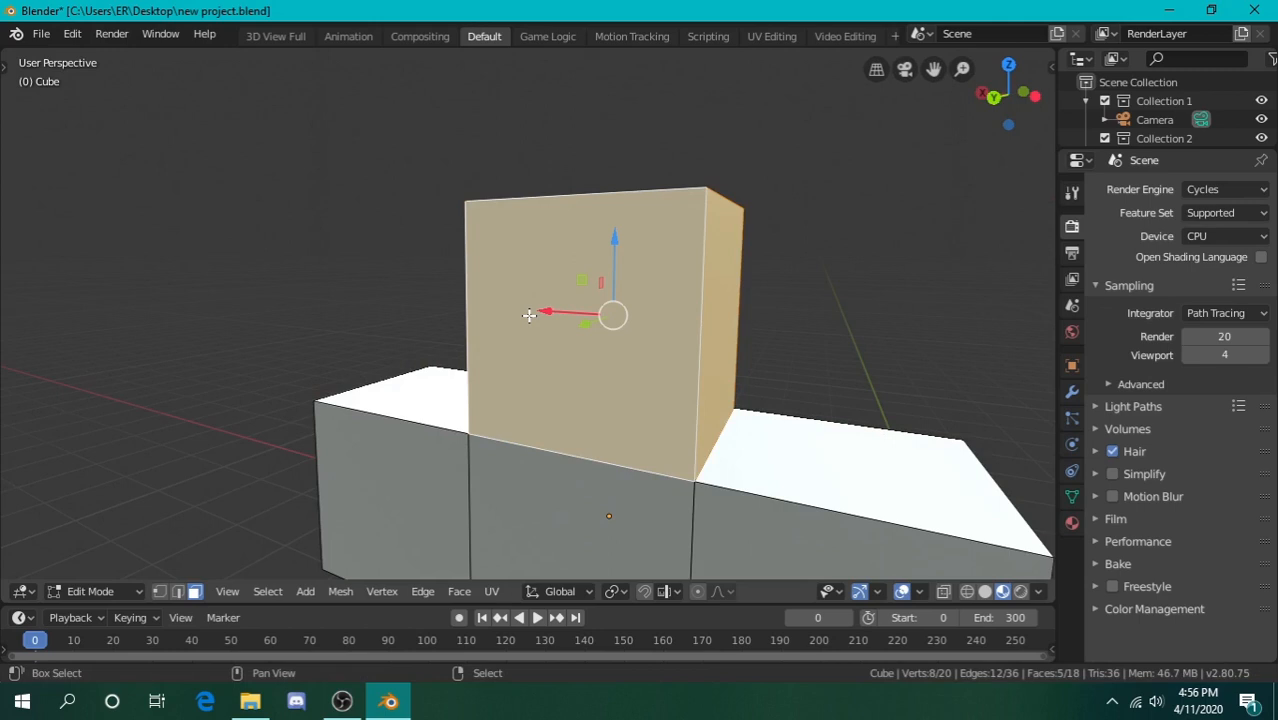
{"action": "mouse_move", "coordinate": [529, 315]}
{"action": "middle_mouse_down"}
{"action": "mouse_move", "coordinate": [643, 296]}
{"action": "mouse_move", "coordinate": [530, 313]}
{"action": "middle_mouse_up"}
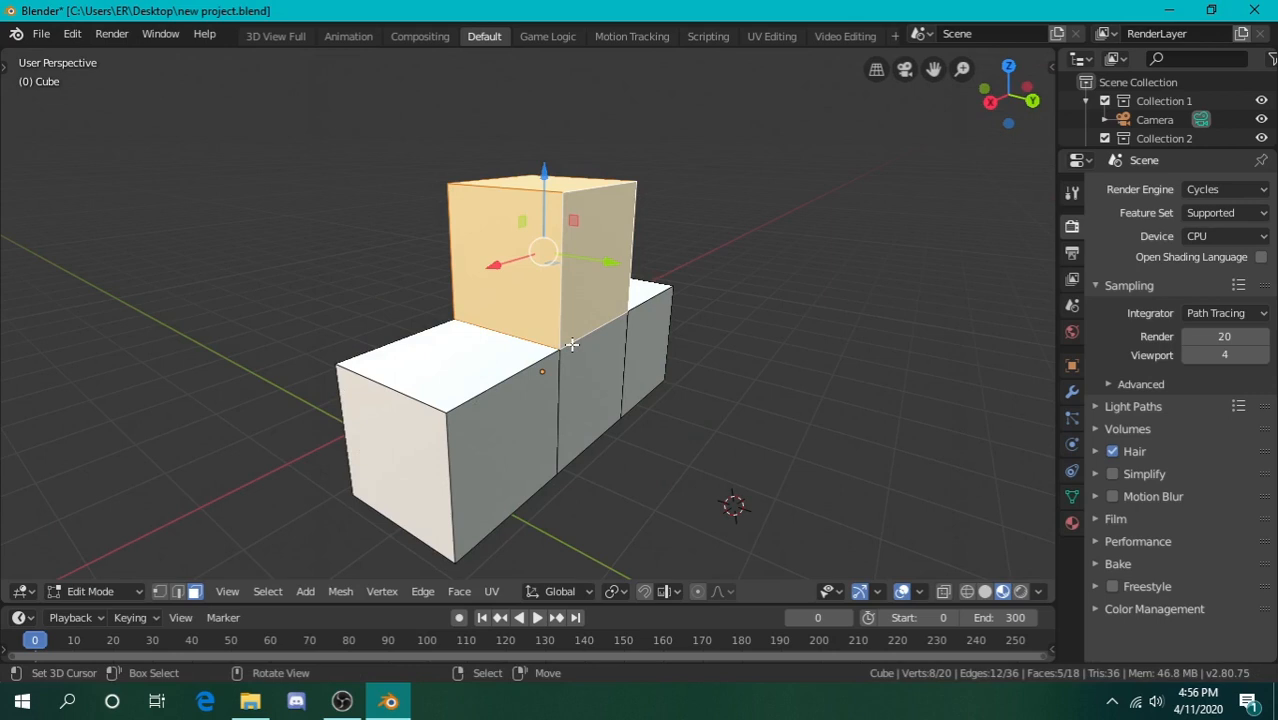
{"action": "key", "text": "x"}
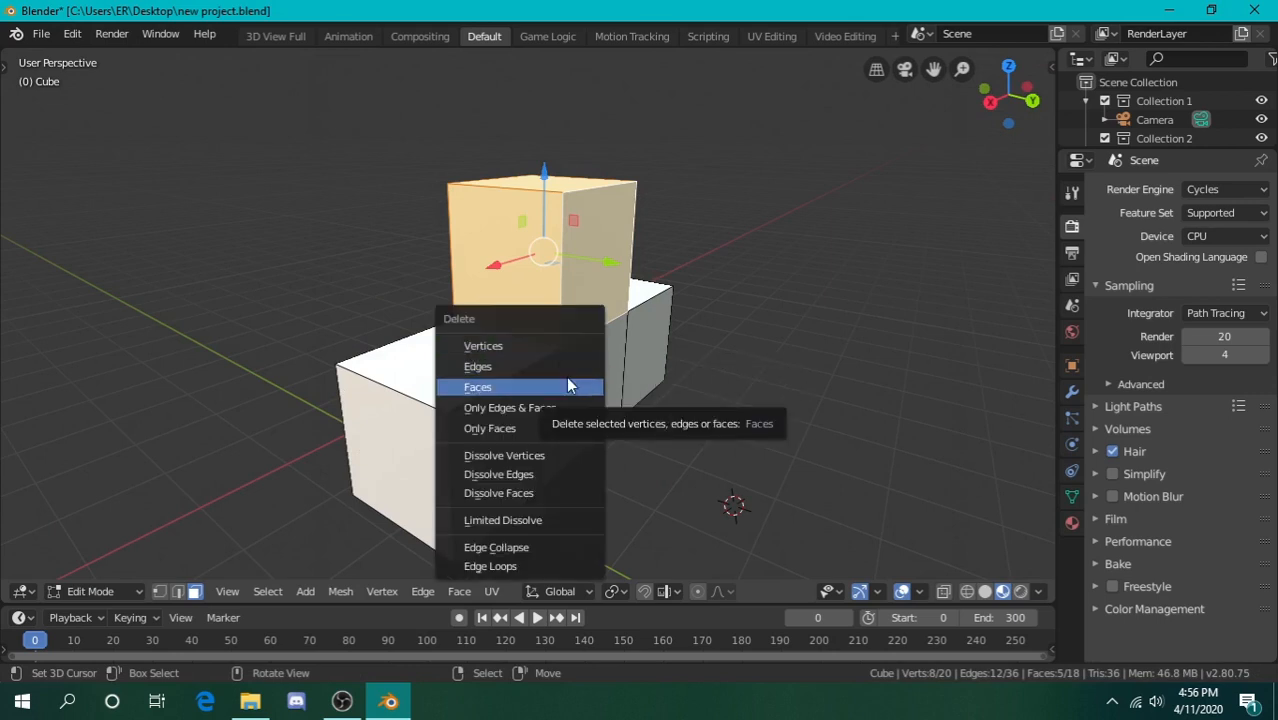
{"action": "left_click", "coordinate": [567, 386]}
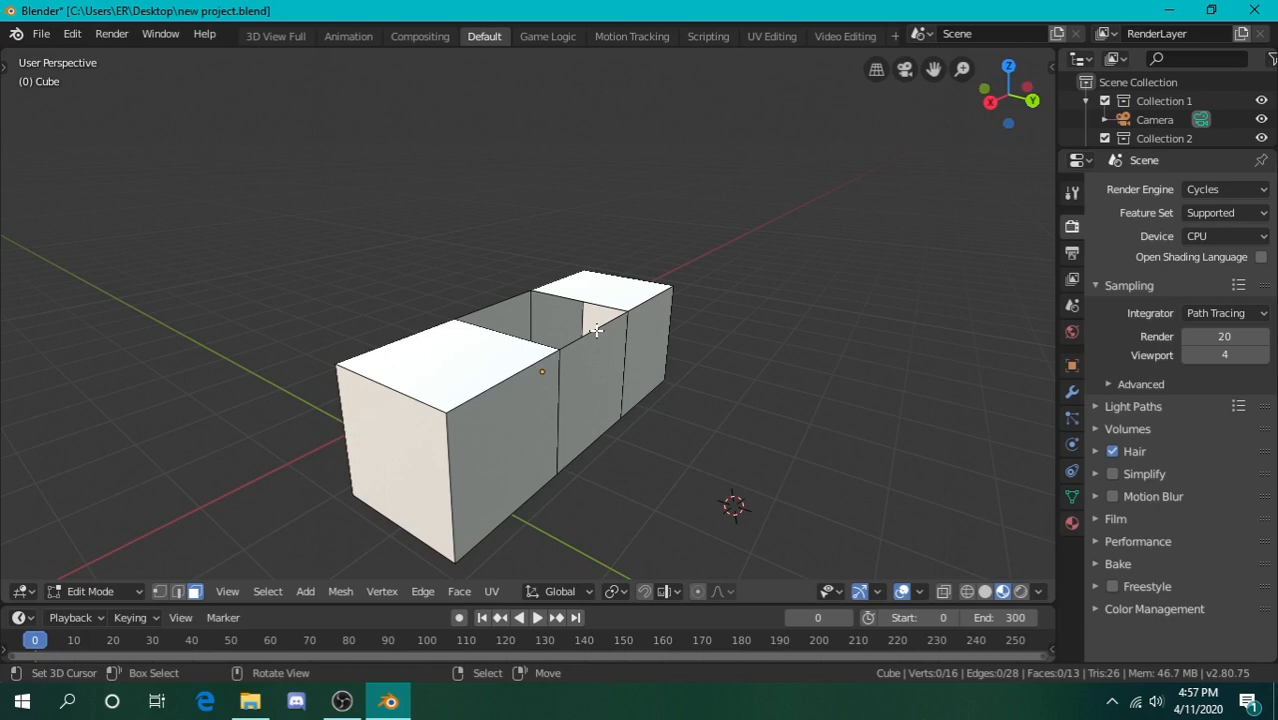
View the opening in the middle segment from above and switch the mesh selection mode from faces to vertices
{"action": "key", "text": "shift+grave"}
{"action": "key", "text": "w"}
{"action": "key", "text": "d"}
{"action": "key", "text": "e"}
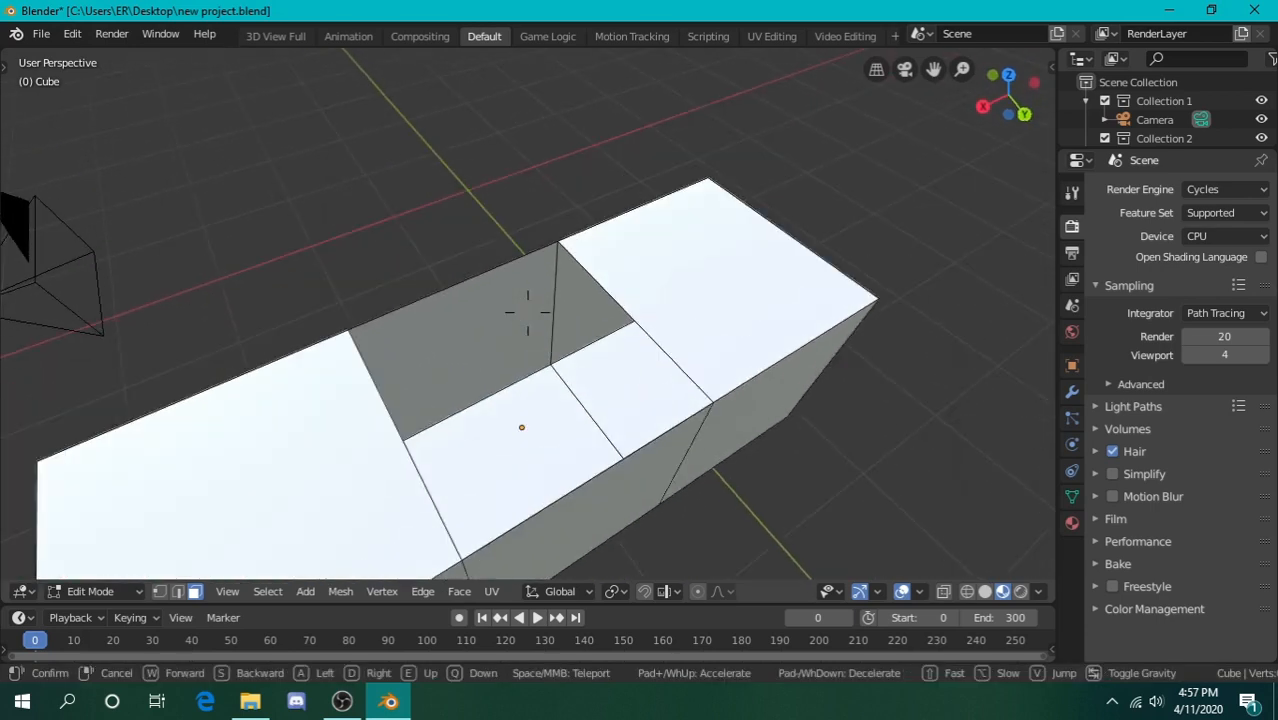
{"action": "left_click", "coordinate": [547, 287]}
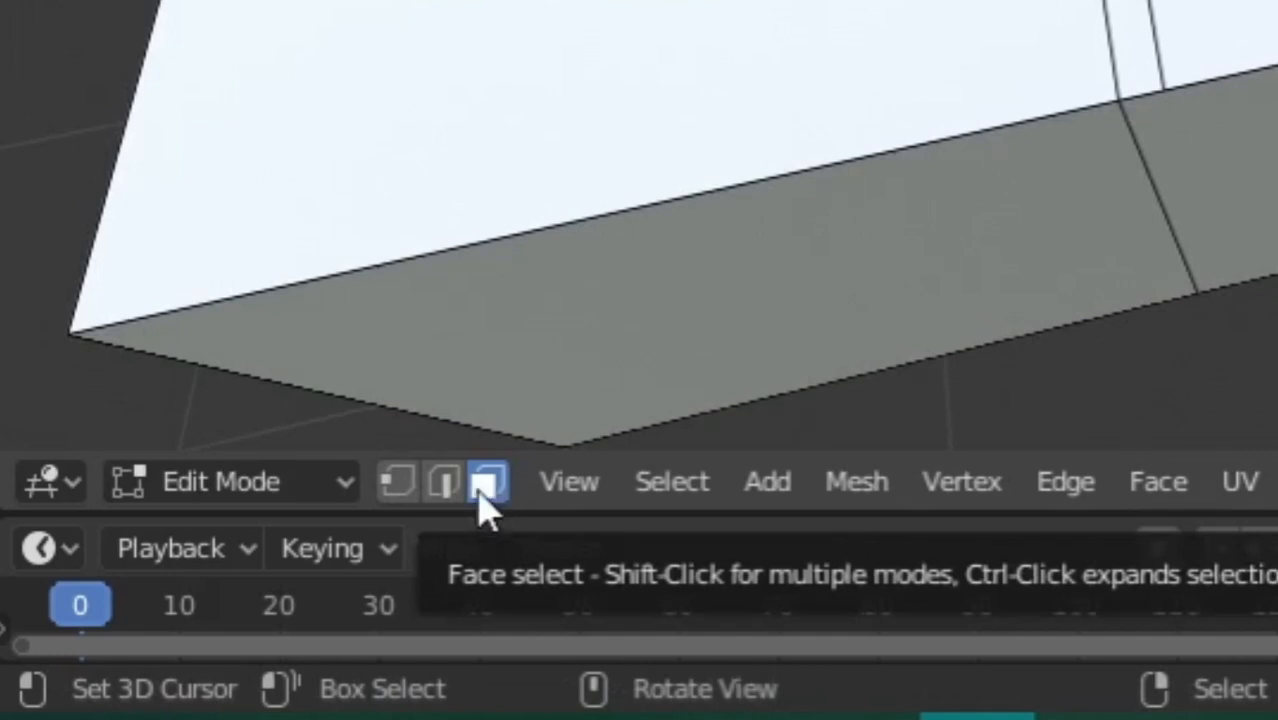
{"action": "left_click", "coordinate": [400, 483]}
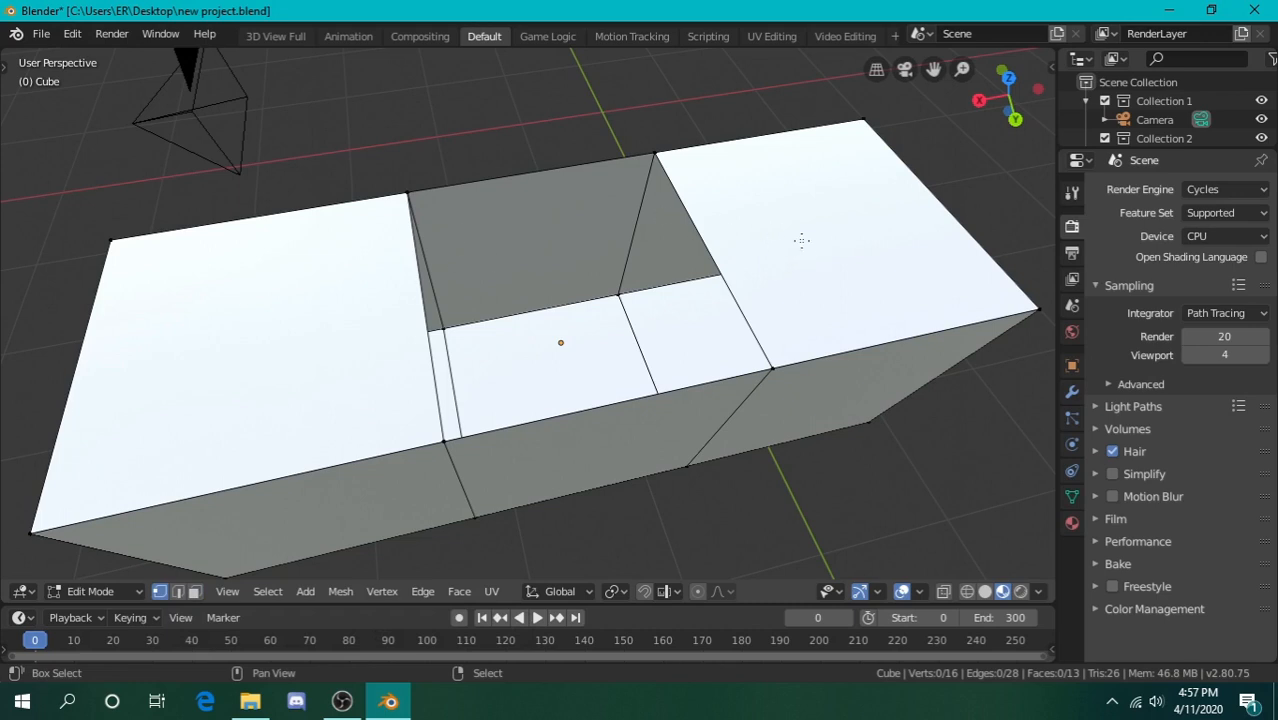
Inspect the corner vertices around the middle segment's opening up close, from the side and from above with walk navigation
{"action": "key", "text": "shift+grave"}
{"action": "key", "text": "w"}
{"action": "left_click", "coordinate": [528, 313]}
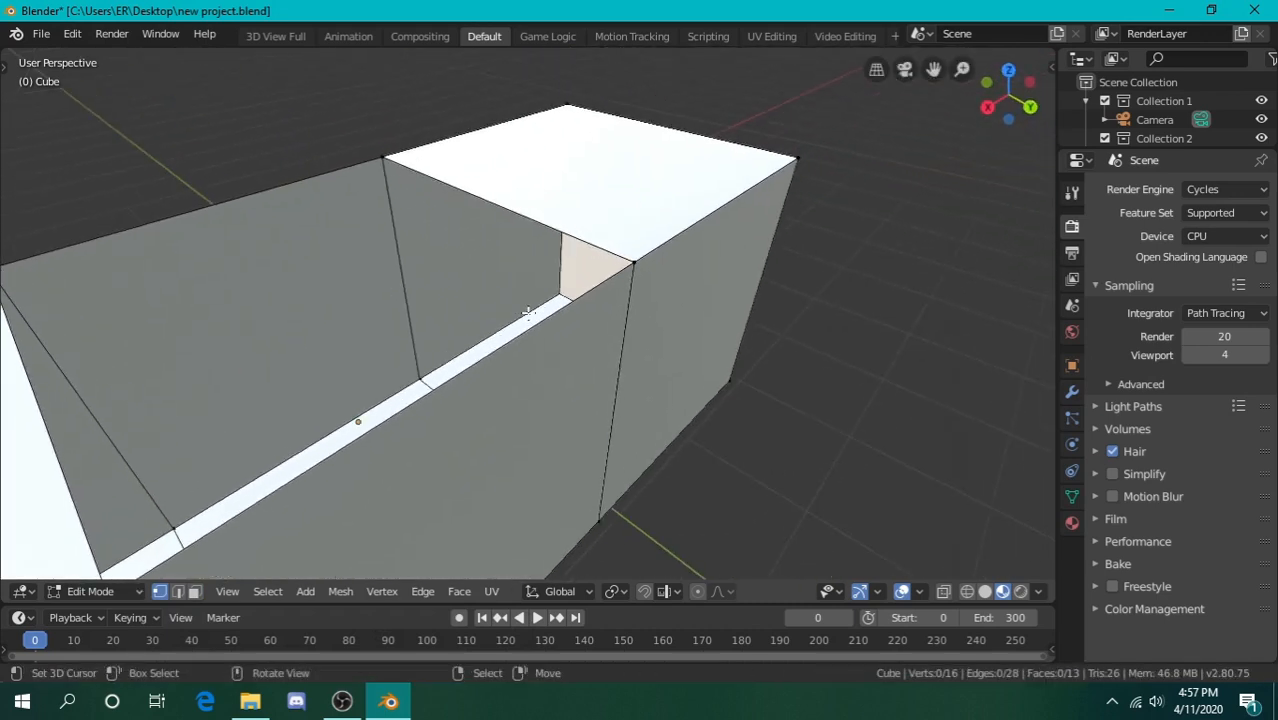
{"action": "key", "text": "shift+grave"}
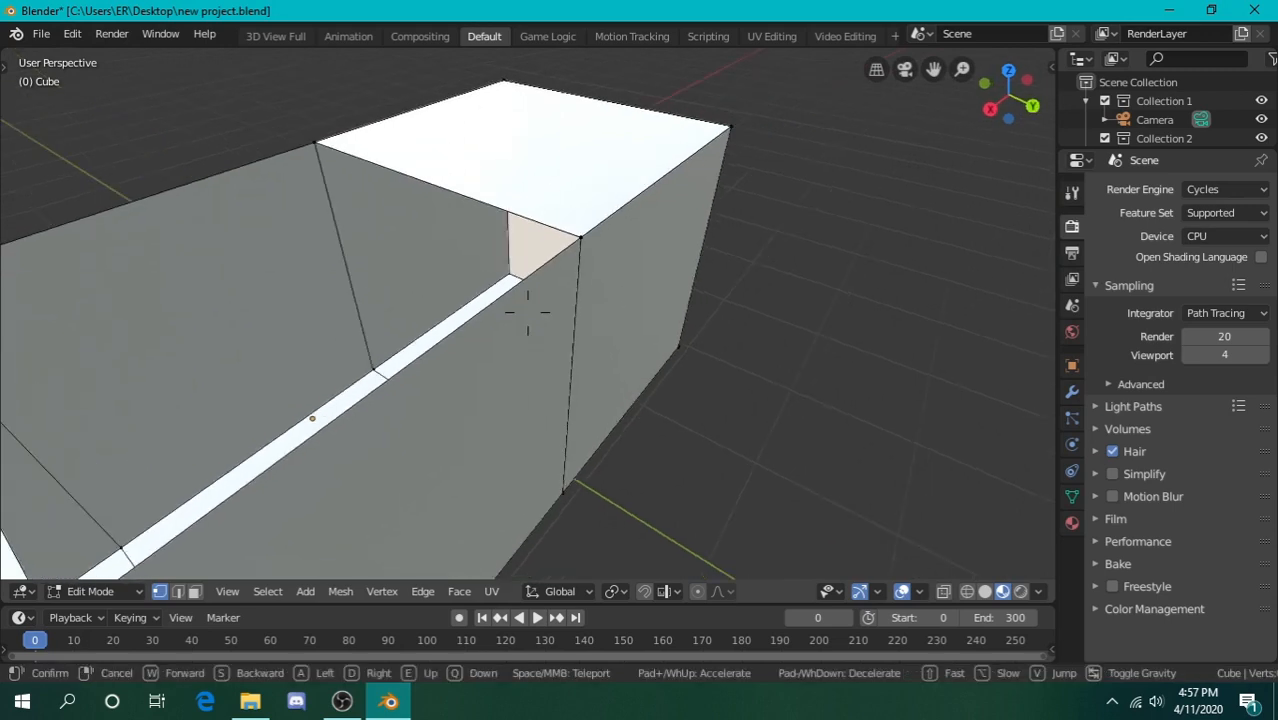
{"action": "key", "text": "w"}
{"action": "key", "text": "s"}
{"action": "left_click", "coordinate": [528, 313]}
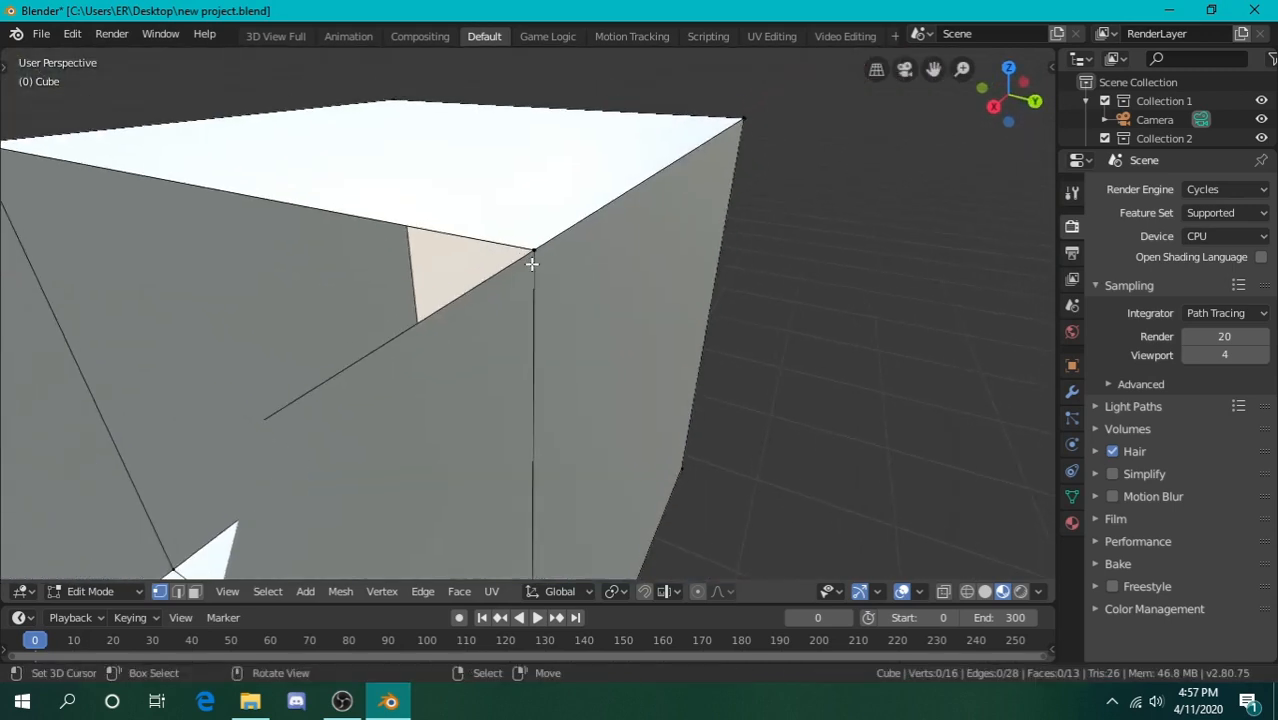
{"action": "key", "text": "shift+grave"}
{"action": "key", "text": "d"}
{"action": "key", "text": "e"}
{"action": "left_click", "coordinate": [528, 313]}
{"action": "key", "text": "shift+grave"}
{"action": "key", "text": "s"}
{"action": "key", "text": "q"}
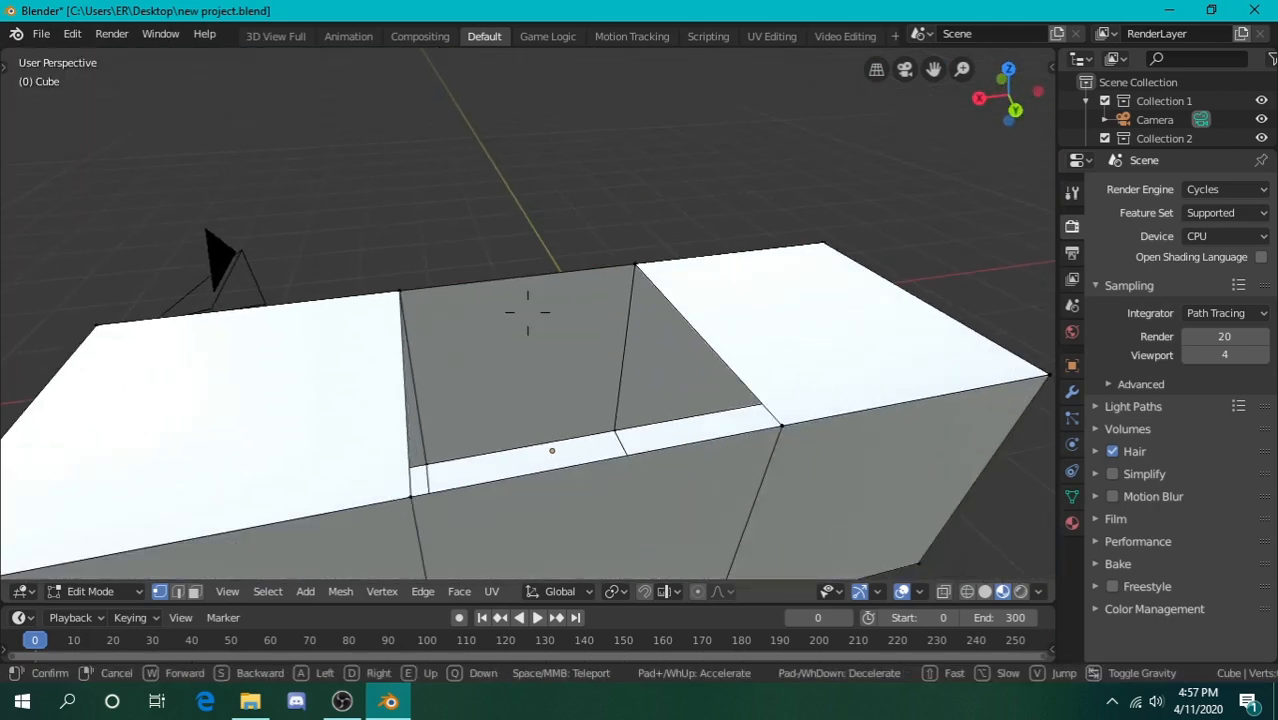
{"action": "key", "text": "e"}
{"action": "key", "text": "q"}
{"action": "key", "text": "e"}
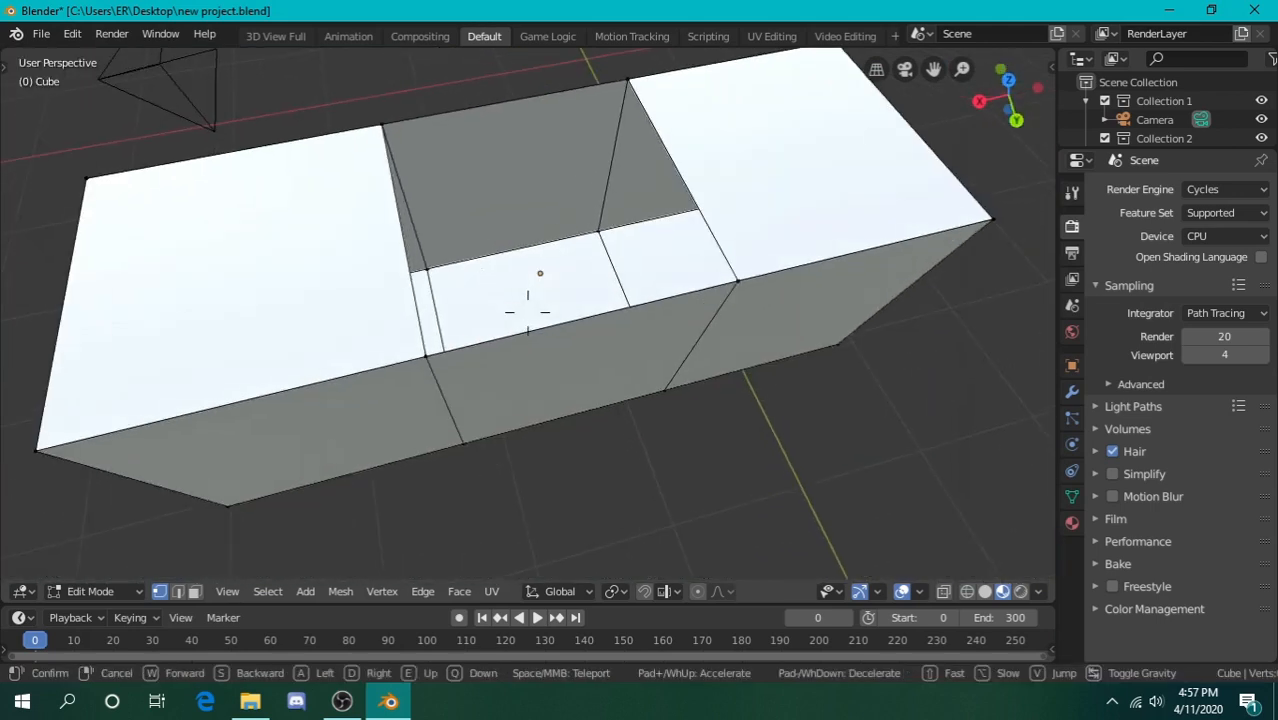
{"action": "left_click", "coordinate": [568, 229]}
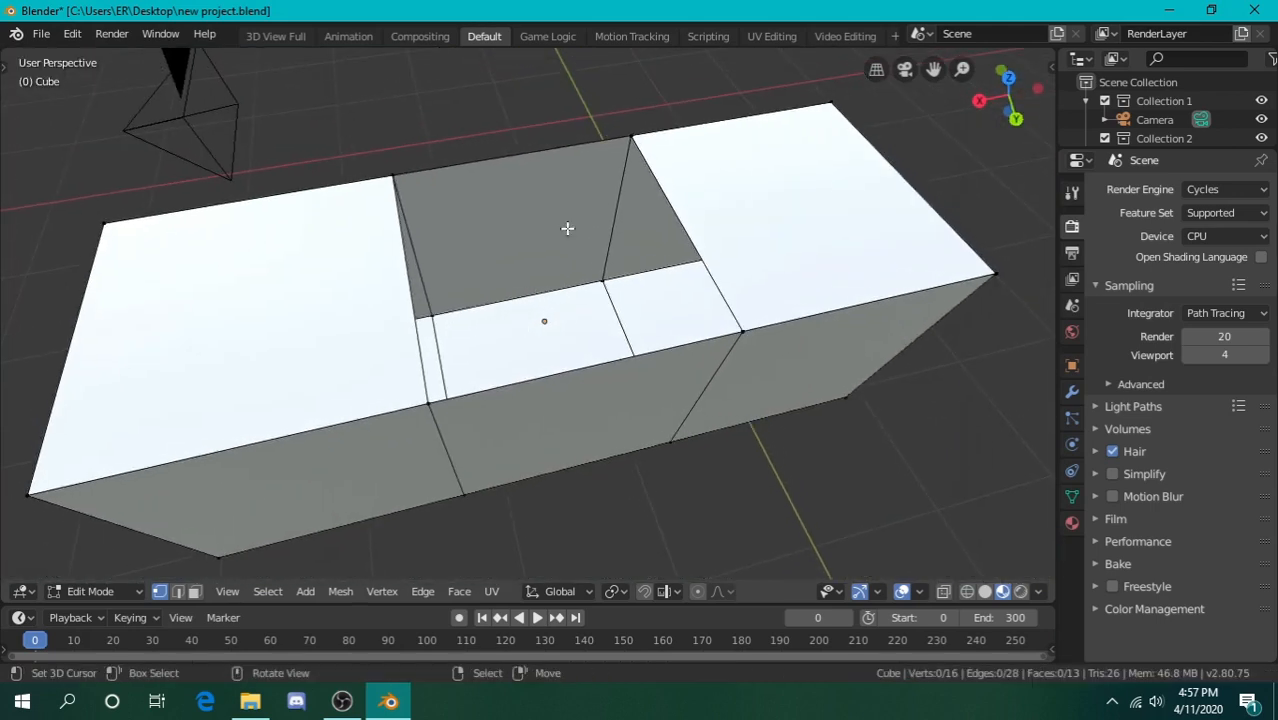
Select the four upper corner vertices of the middle segment's opening, fill them with a face, and deselect everything
{"action": "left_click", "coordinate": [398, 179]}
{"action": "left_click", "coordinate": [636, 137], "text": "shift"}
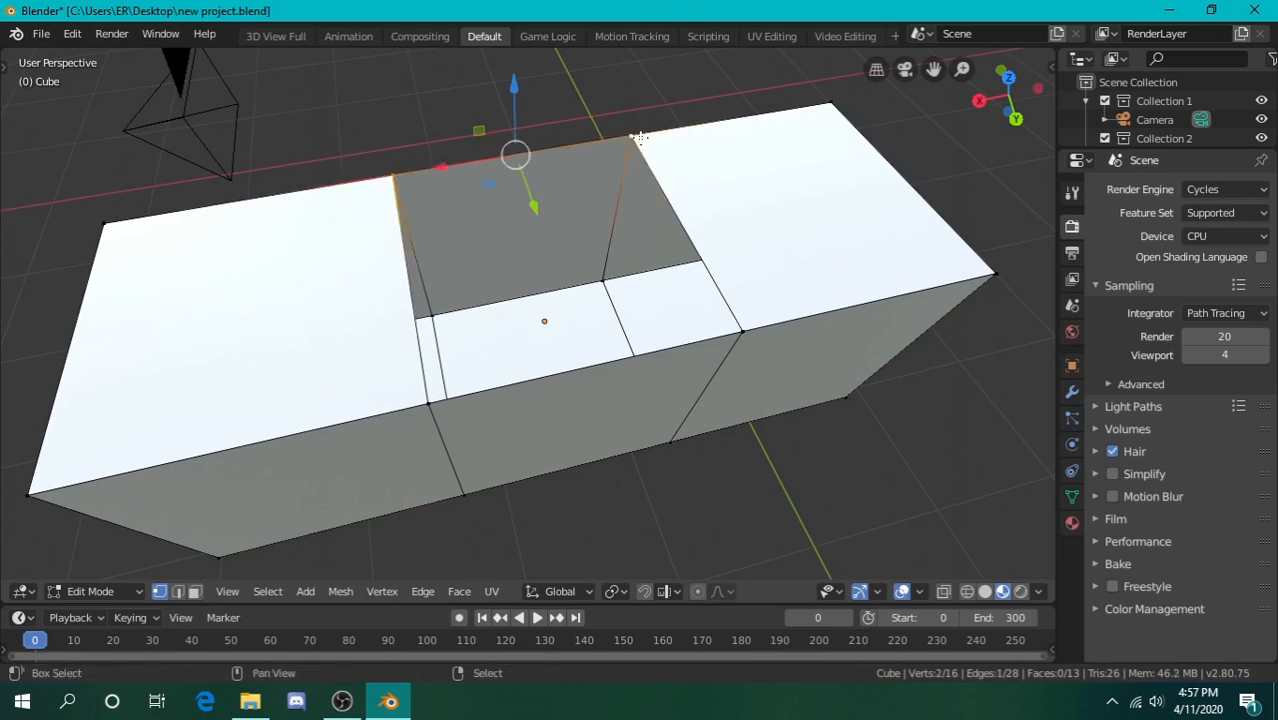
{"action": "left_click", "coordinate": [747, 333], "text": "shift"}
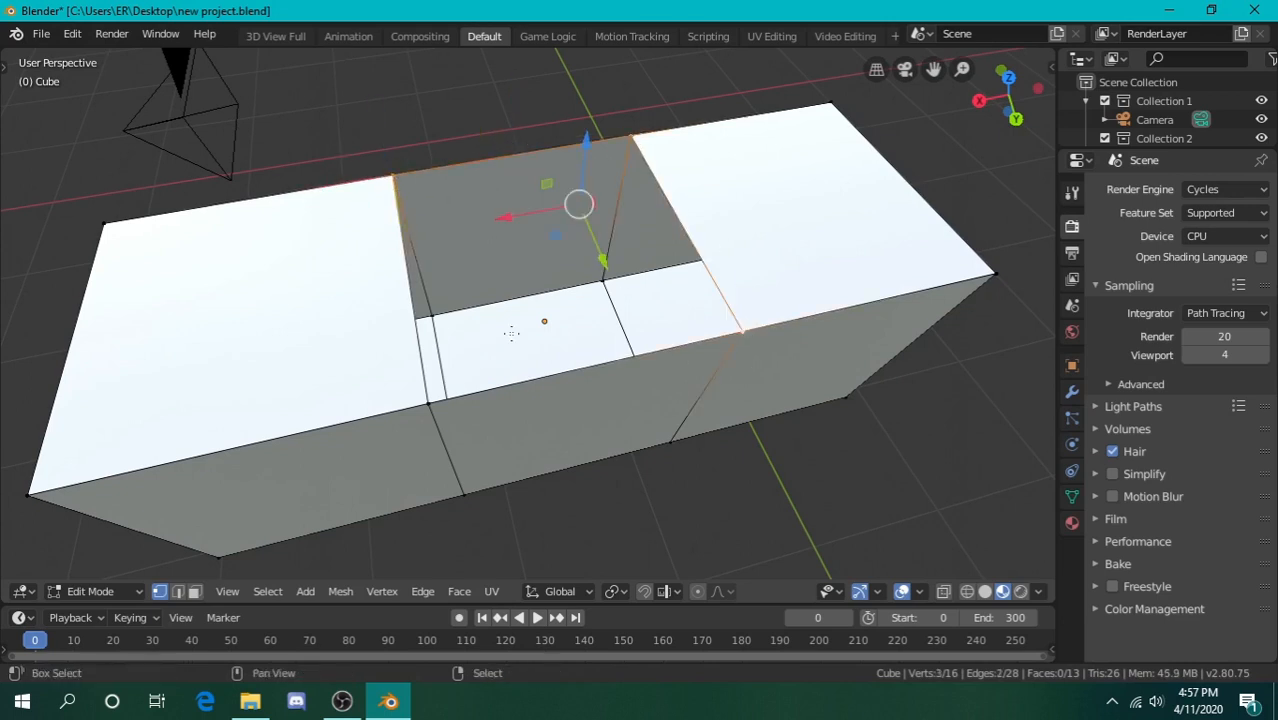
{"action": "left_click", "coordinate": [430, 403], "text": "shift"}
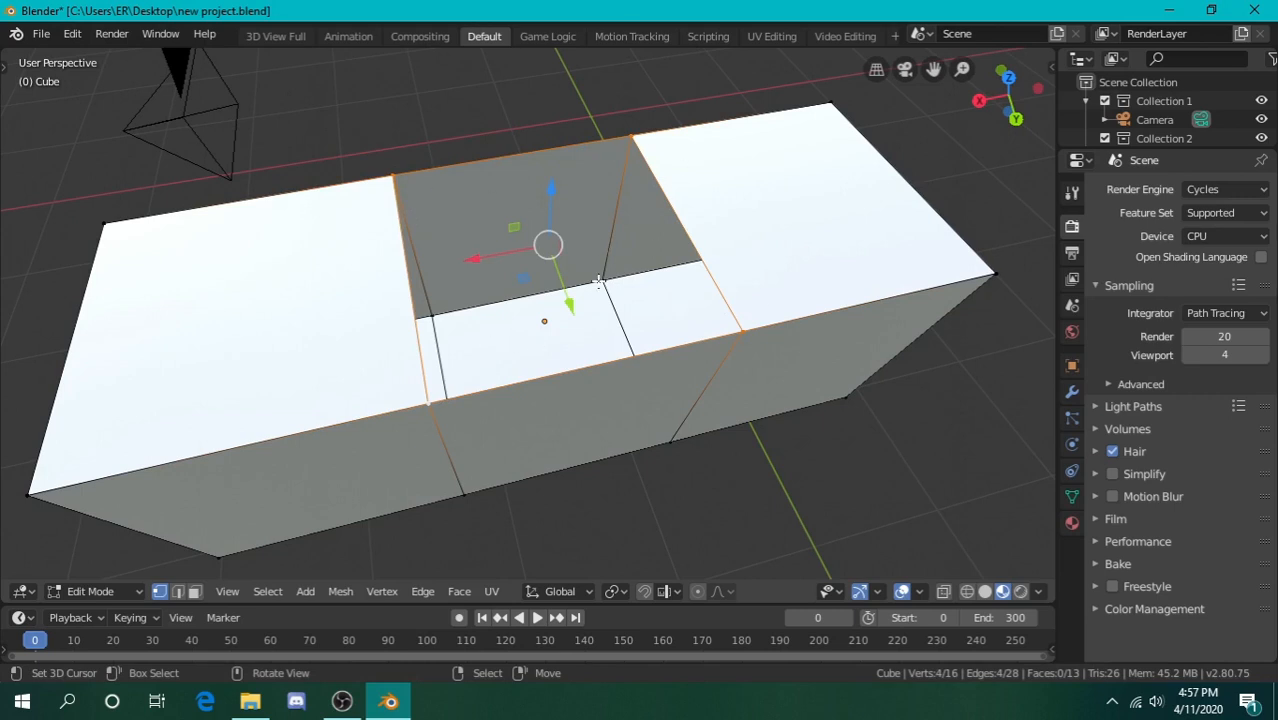
{"action": "key", "text": "f"}
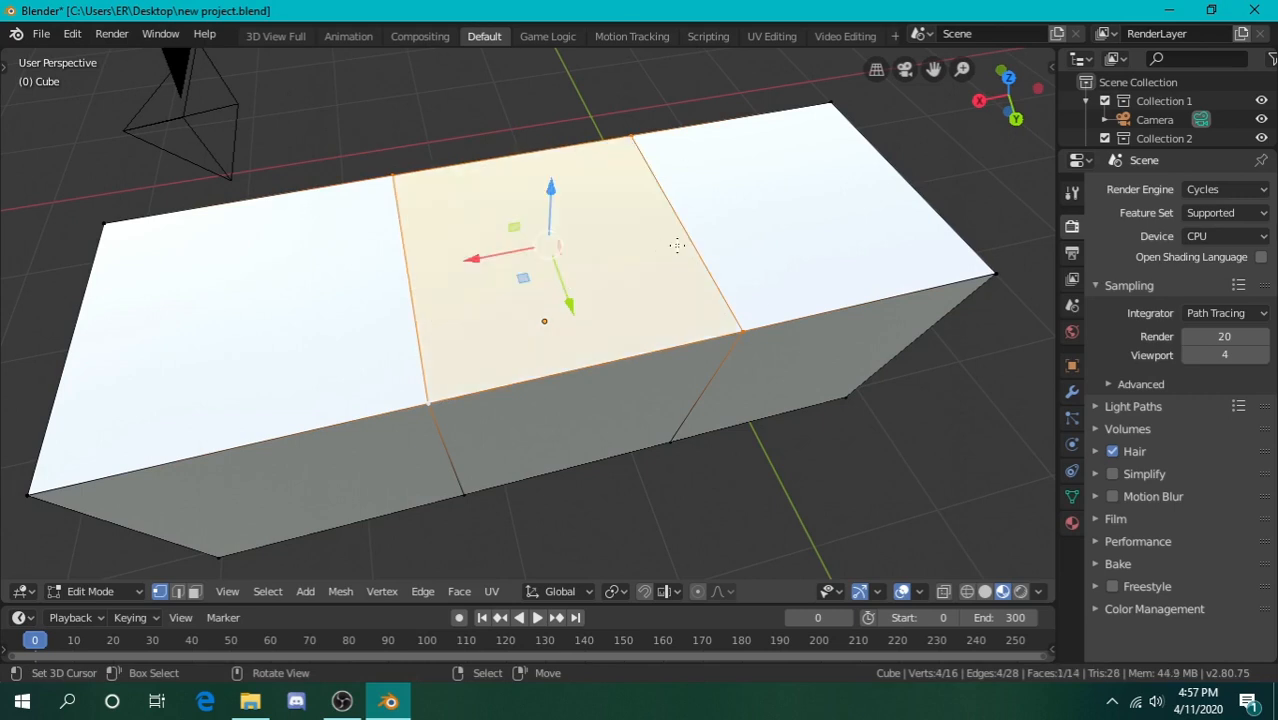
{"action": "key", "text": "alt+a"}
Examine the closed block in Object Mode with walk navigation and return to Edit Mode
{"action": "key", "text": "shift+grave"}
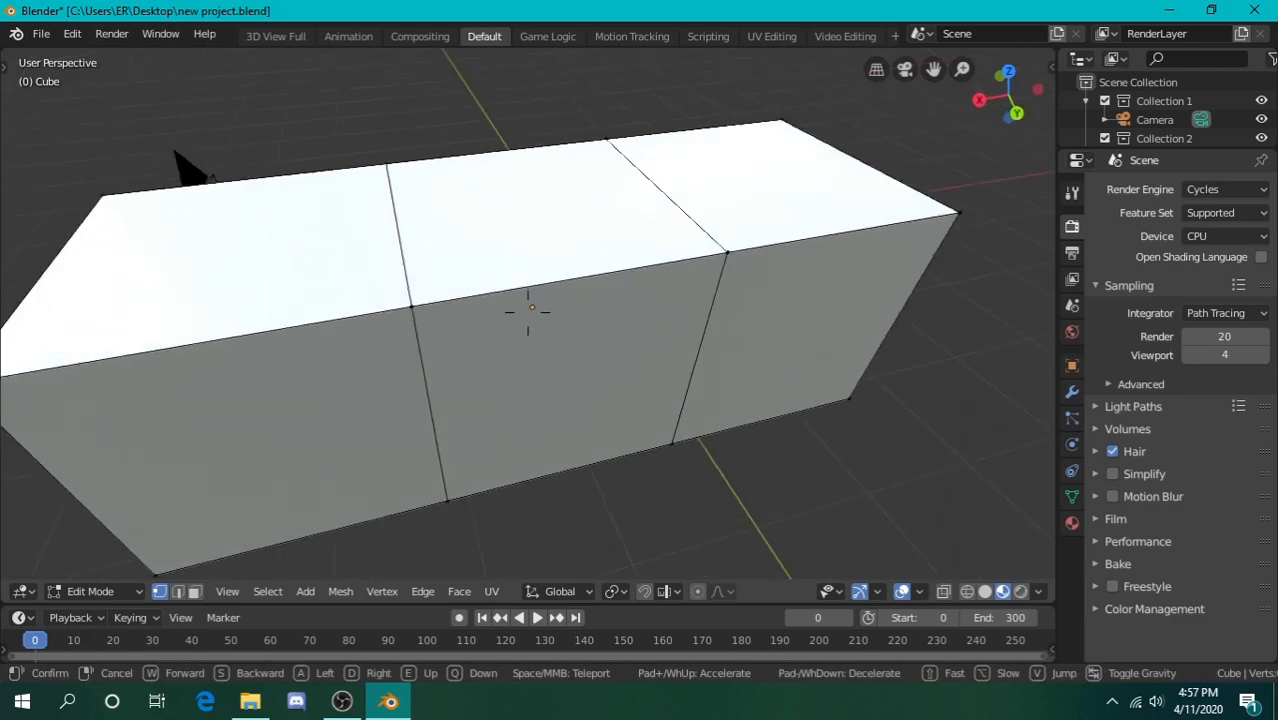
{"action": "left_click", "coordinate": [528, 310]}
{"action": "key", "text": "Tab"}
{"action": "key", "text": "shift+grave"}
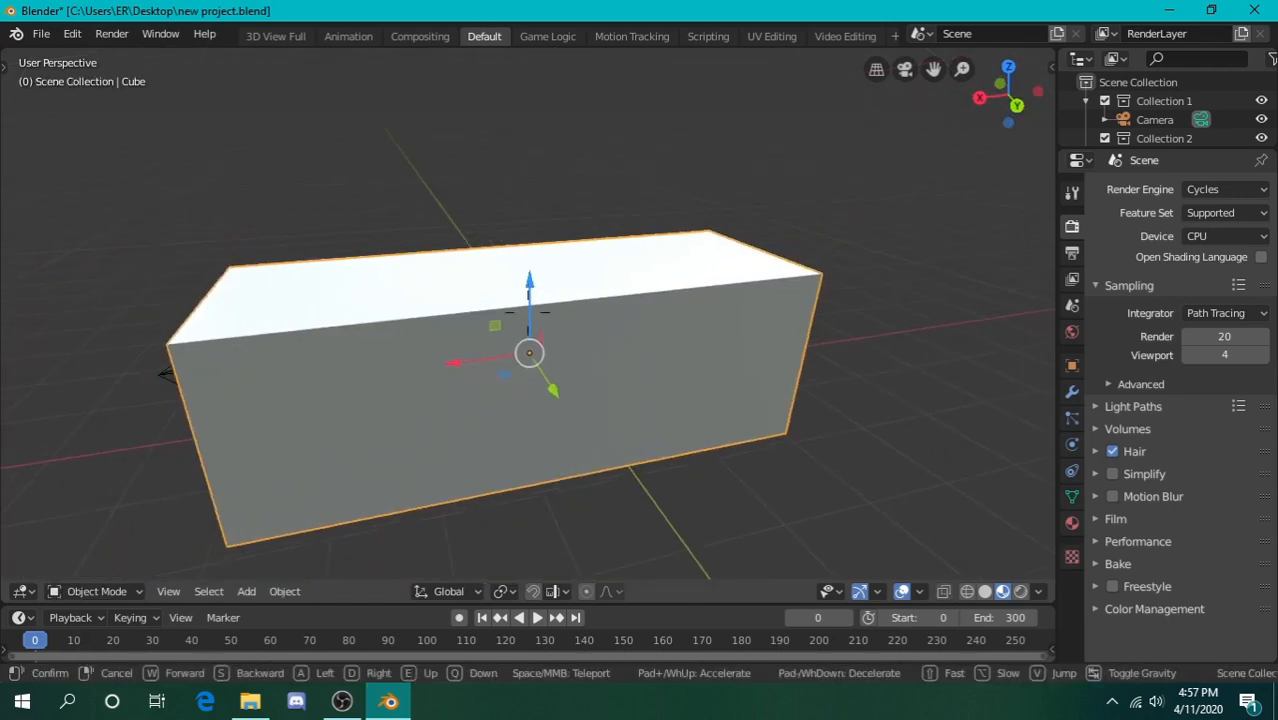
{"action": "left_click", "coordinate": [478, 321]}
{"action": "key", "text": "Tab"}
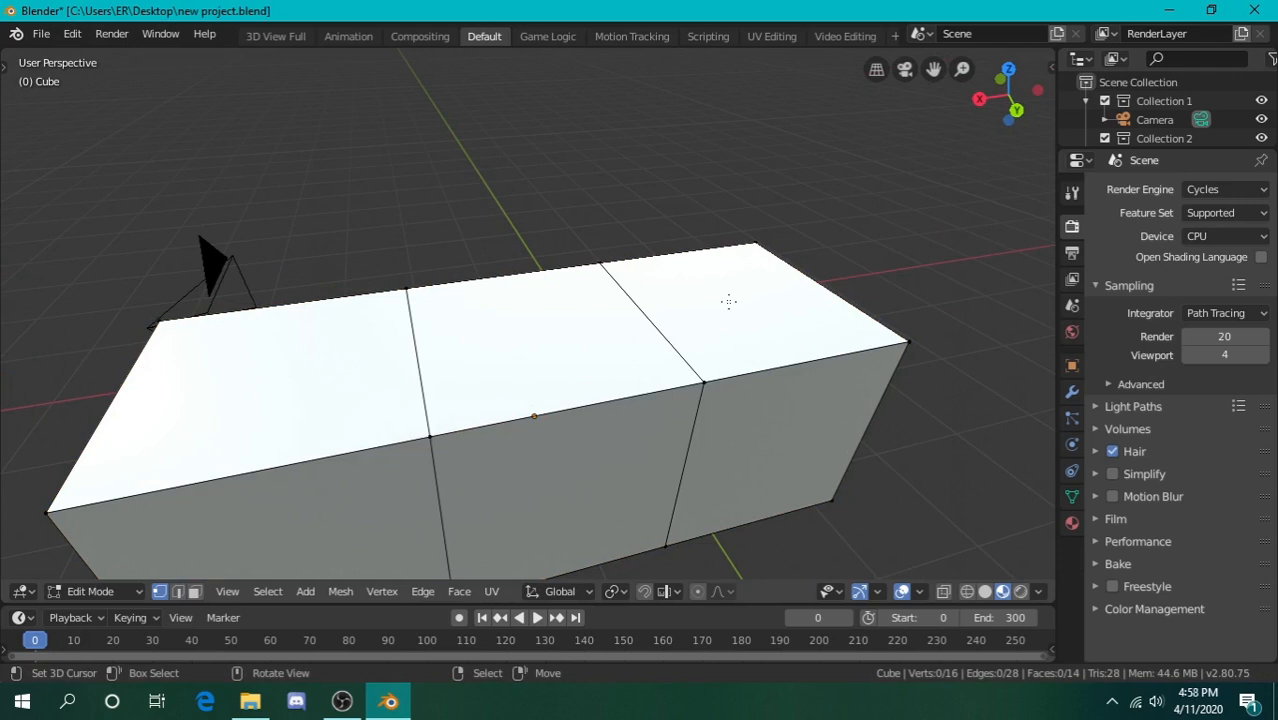
Switch to face selection and extrude the end segment's long-side face outward to form an L shape
{"action": "left_click", "coordinate": [197, 592]}
{"action": "key", "text": "shift+grave"}
{"action": "key", "text": "s"}
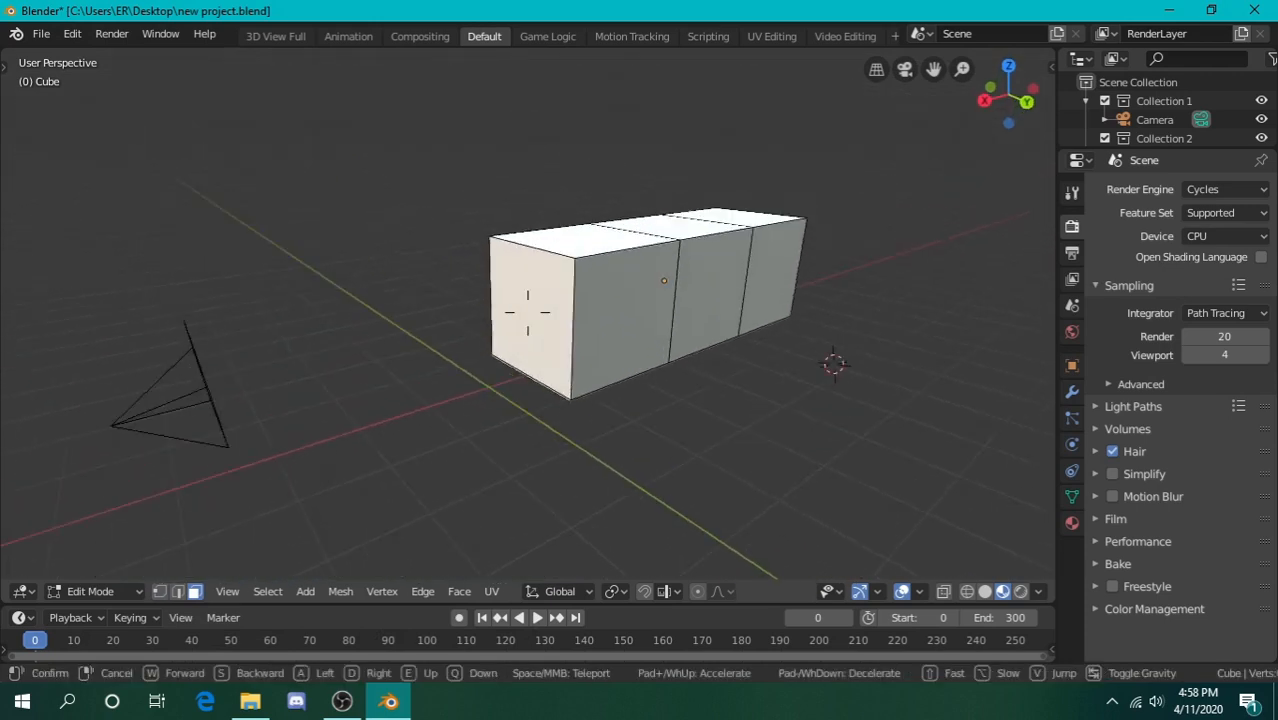
{"action": "key", "text": "w"}
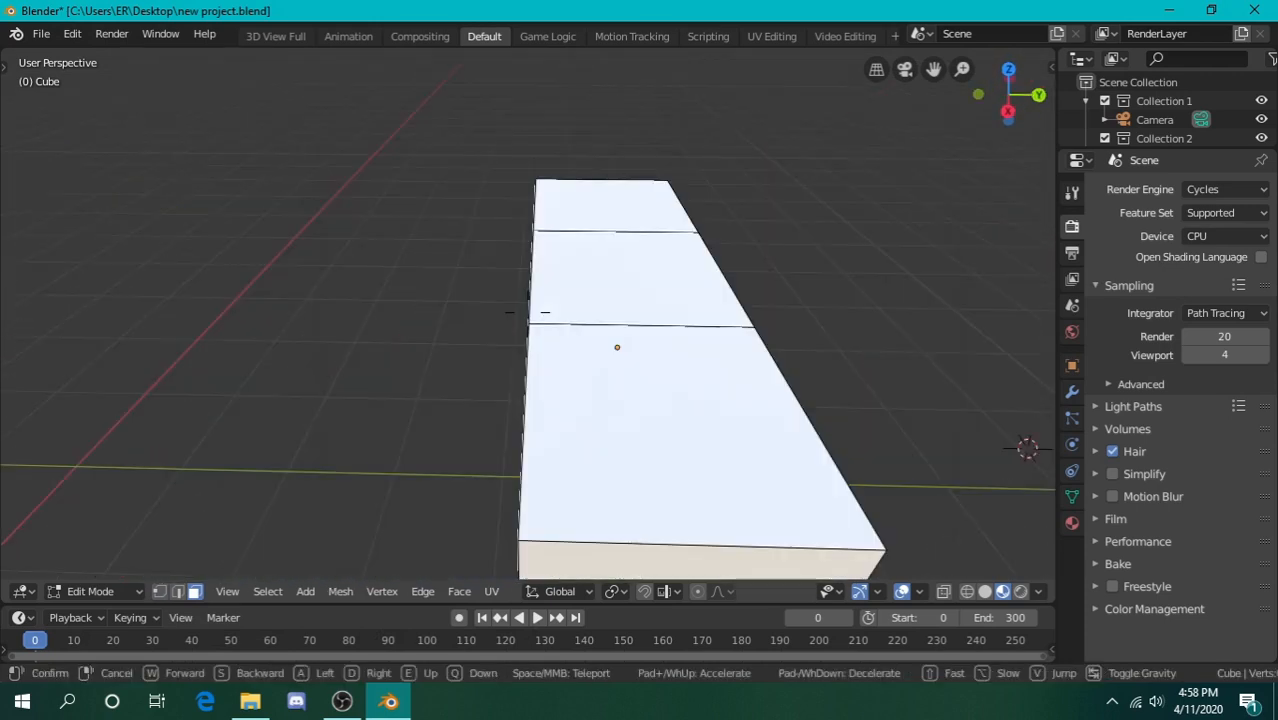
{"action": "key", "text": "d"}
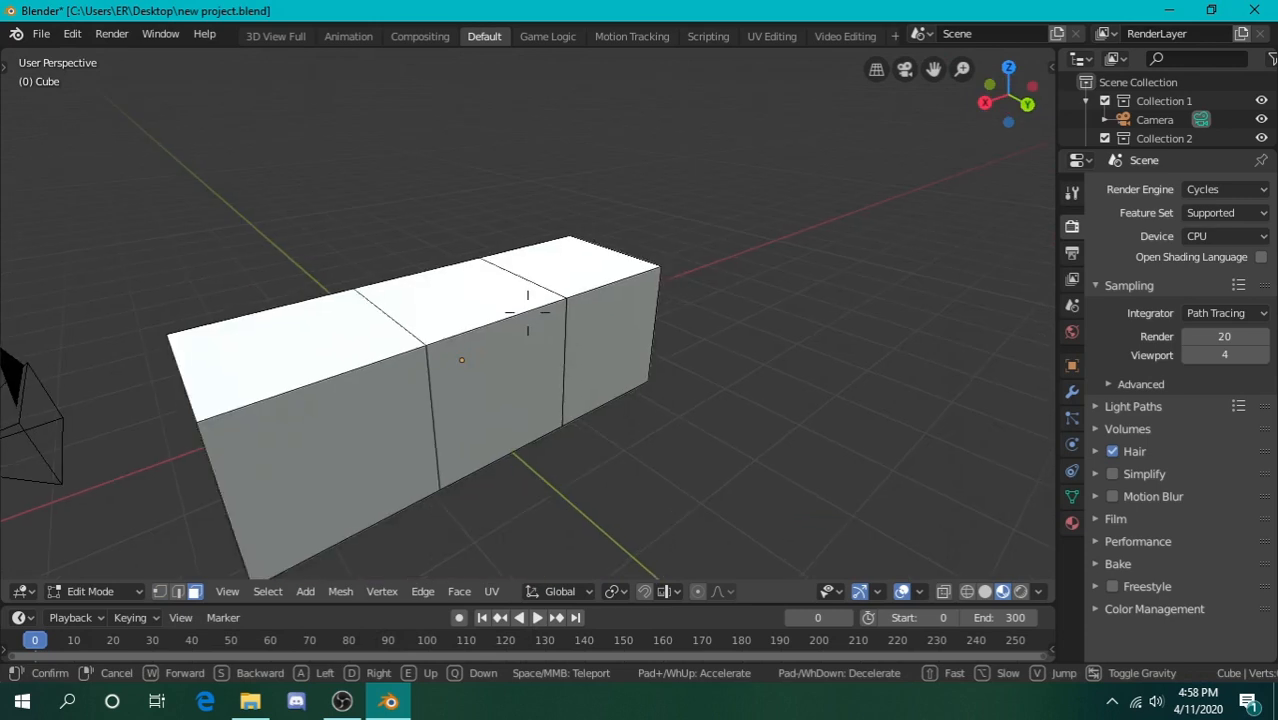
{"action": "key", "text": "s"}
{"action": "key", "text": "w"}
{"action": "key", "text": "q"}
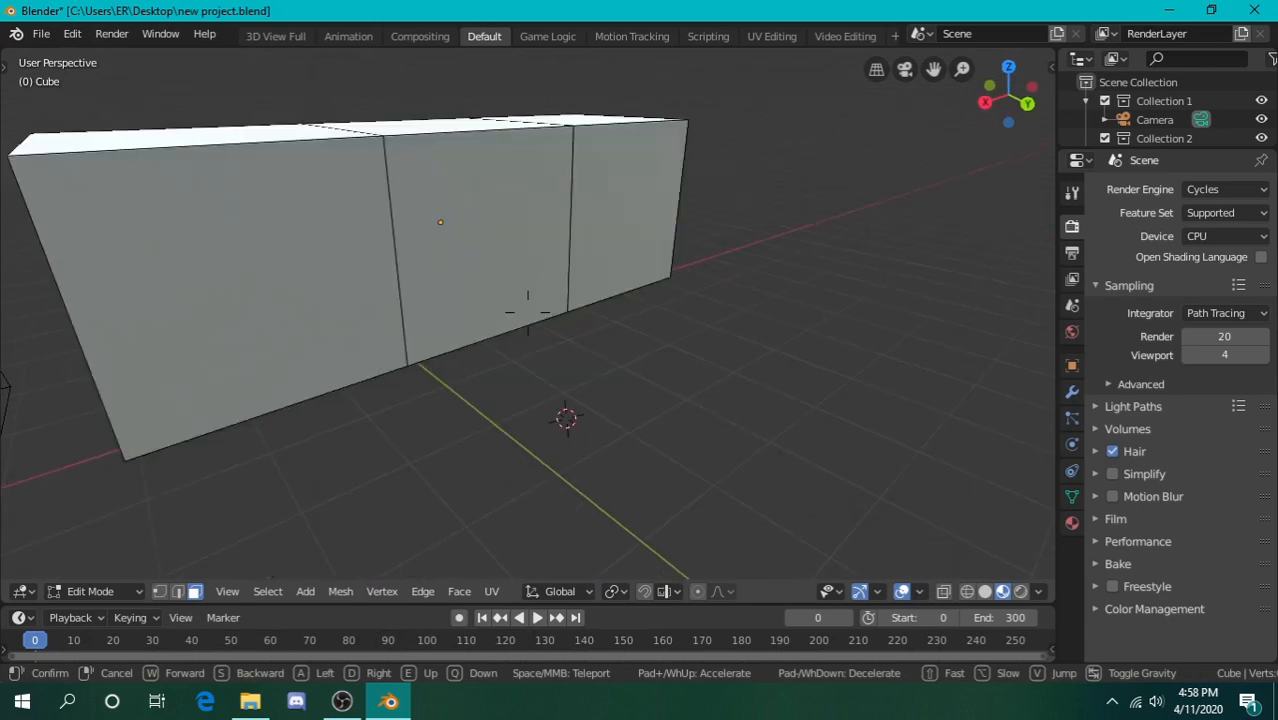
{"action": "key", "text": "a"}
{"action": "key", "text": "e"}
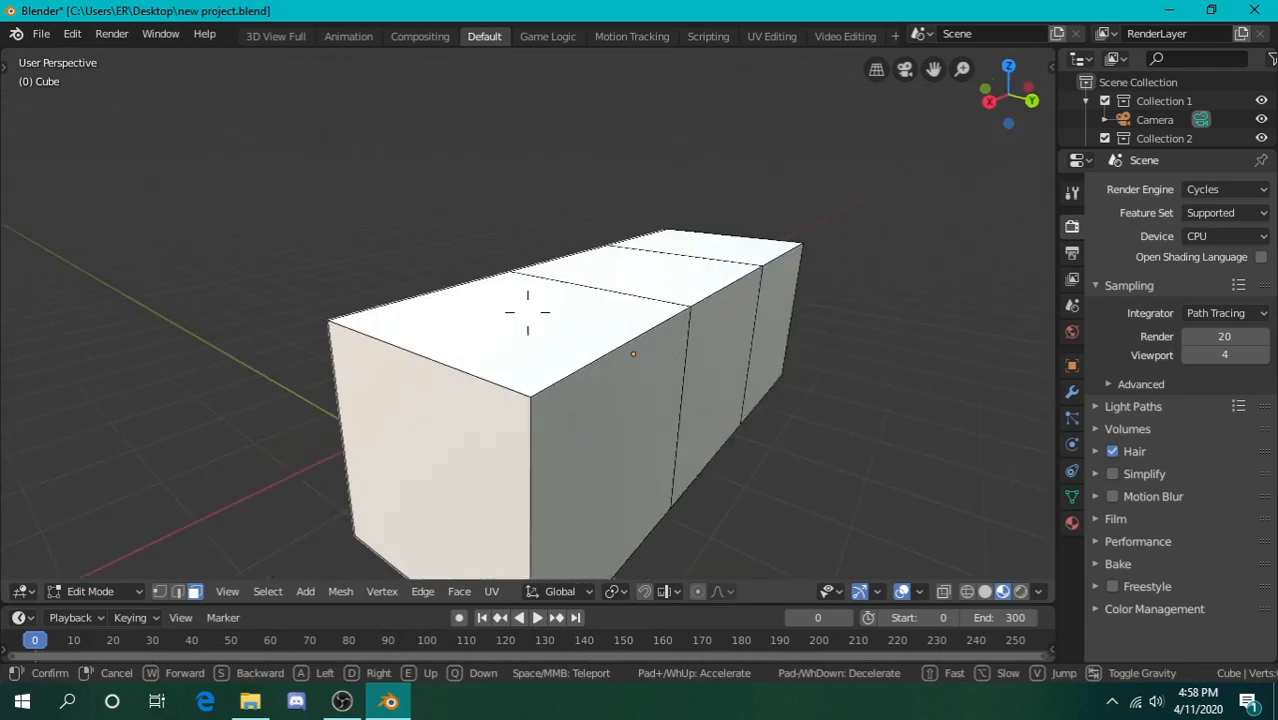
{"action": "right_click", "coordinate": [529, 318]}
{"action": "right_click", "coordinate": [531, 334]}
{"action": "key", "text": "e"}
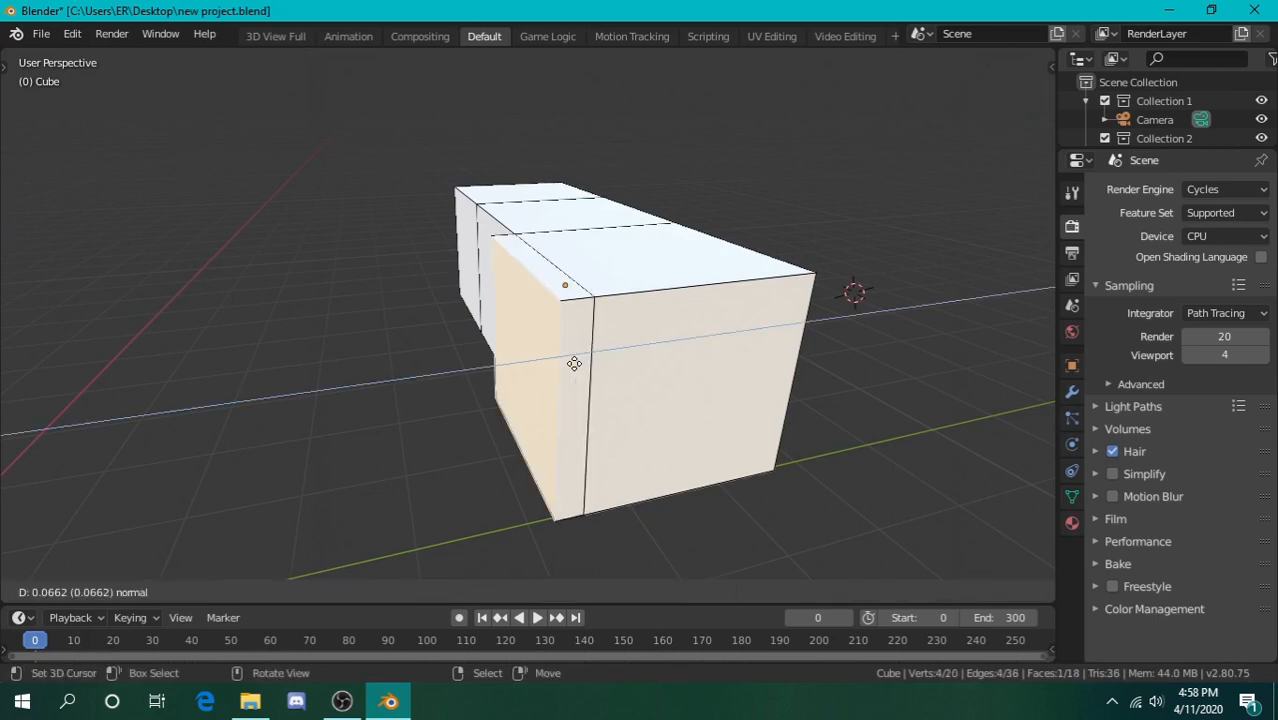
{"action": "left_click", "coordinate": [464, 378]}
Add the end segment's short end face to the selection alongside the extruded side face
{"action": "key", "text": "shift+grave"}
{"action": "key", "text": "a"}
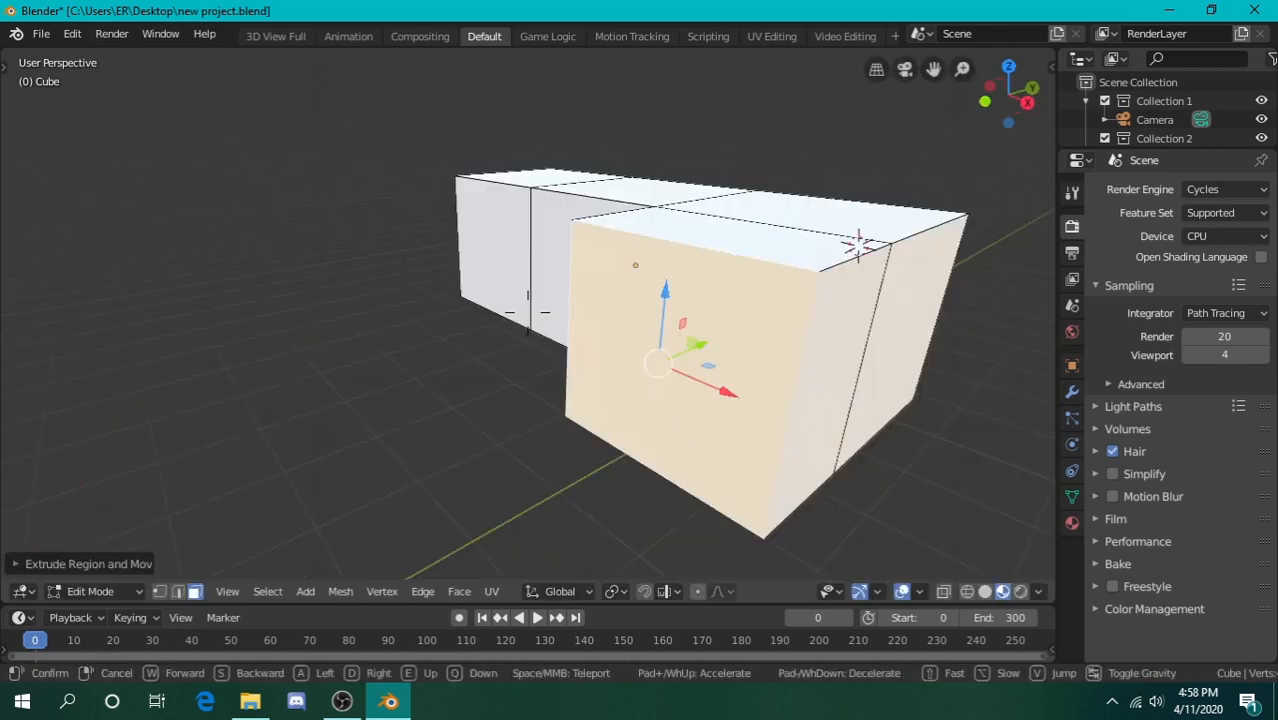
{"action": "left_click", "coordinate": [547, 320]}
{"action": "key", "text": "shift+grave"}
{"action": "key", "text": "a"}
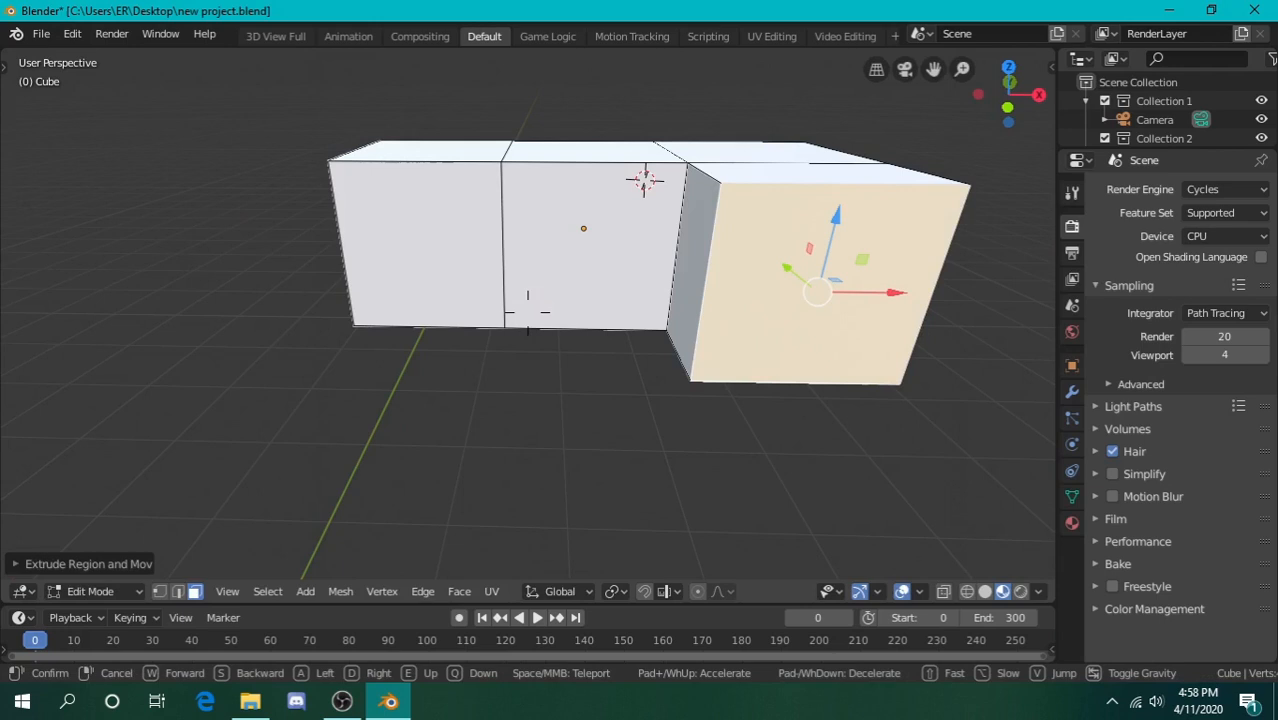
{"action": "key", "text": "w"}
{"action": "key", "text": "s"}
{"action": "key", "text": "d"}
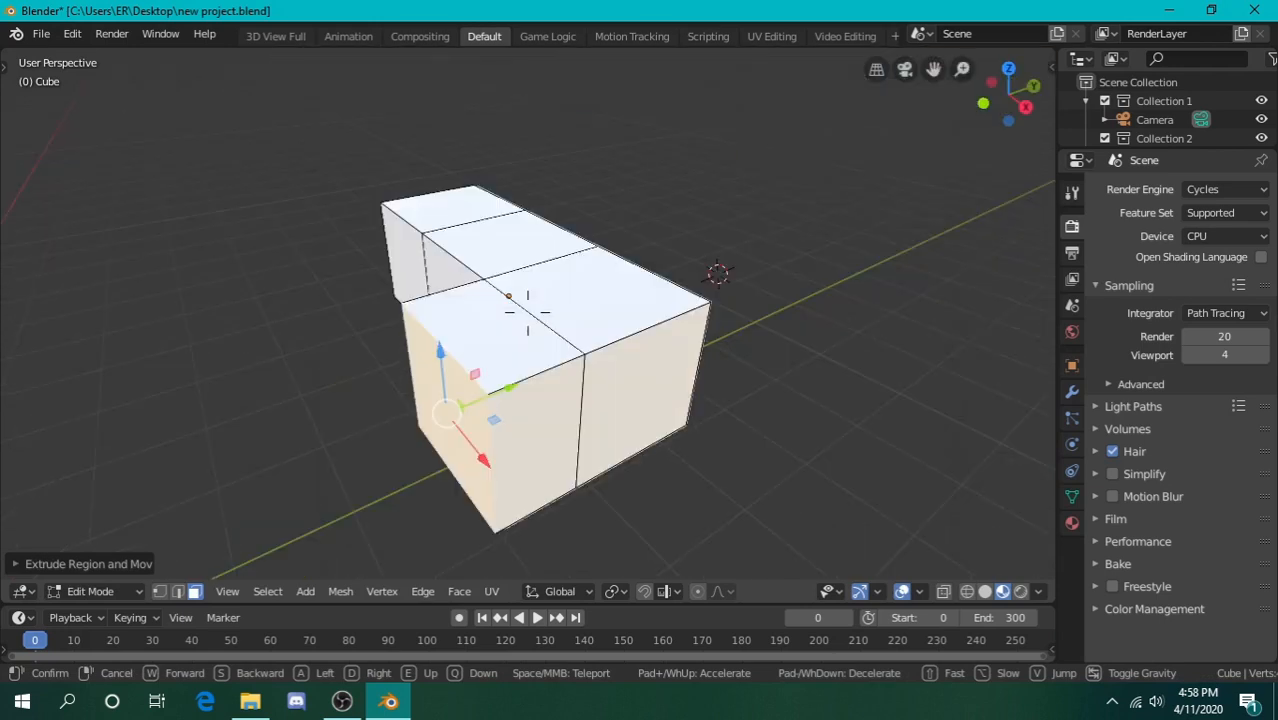
{"action": "left_click", "coordinate": [528, 313]}
{"action": "right_click", "coordinate": [578, 297], "text": "shift"}
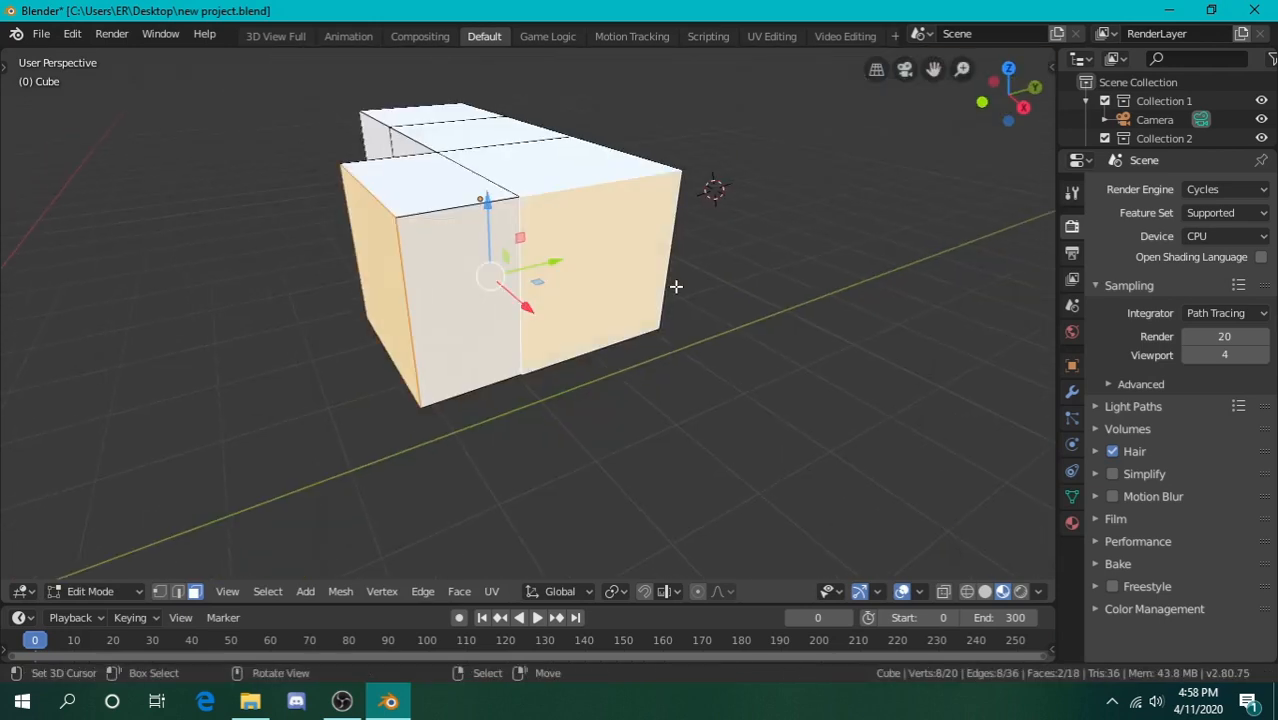
Try to extrude the two selected faces together along the X axis
{"action": "key", "text": "shift+grave"}
{"action": "key", "text": "a"}
{"action": "key", "text": "s"}
{"action": "left_click", "coordinate": [573, 289]}
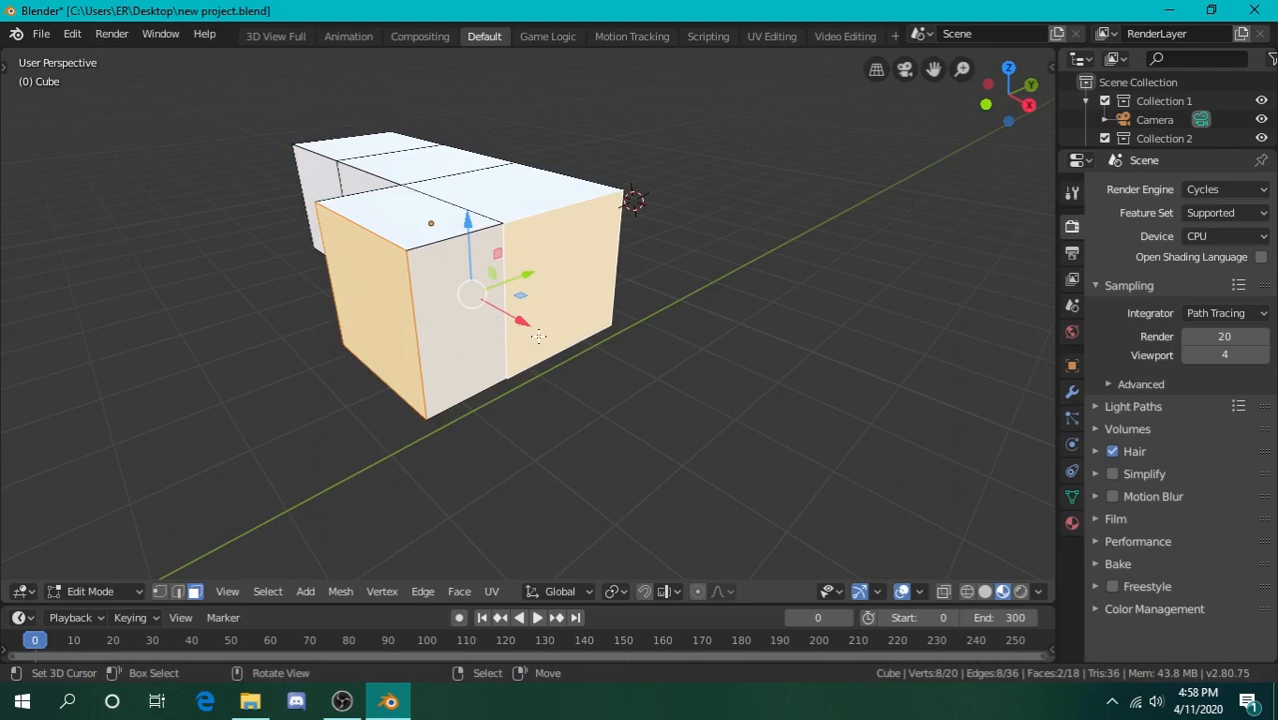
{"action": "key", "text": "e"}
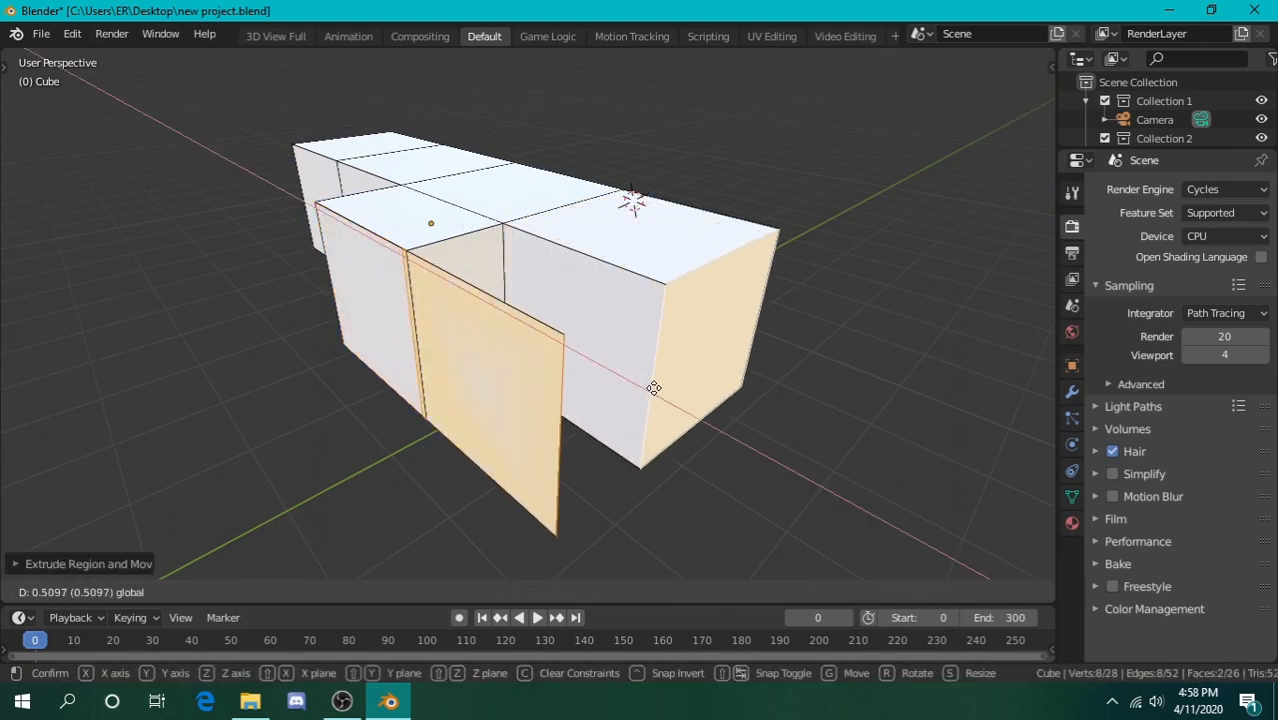
{"action": "left_click", "coordinate": [688, 412]}
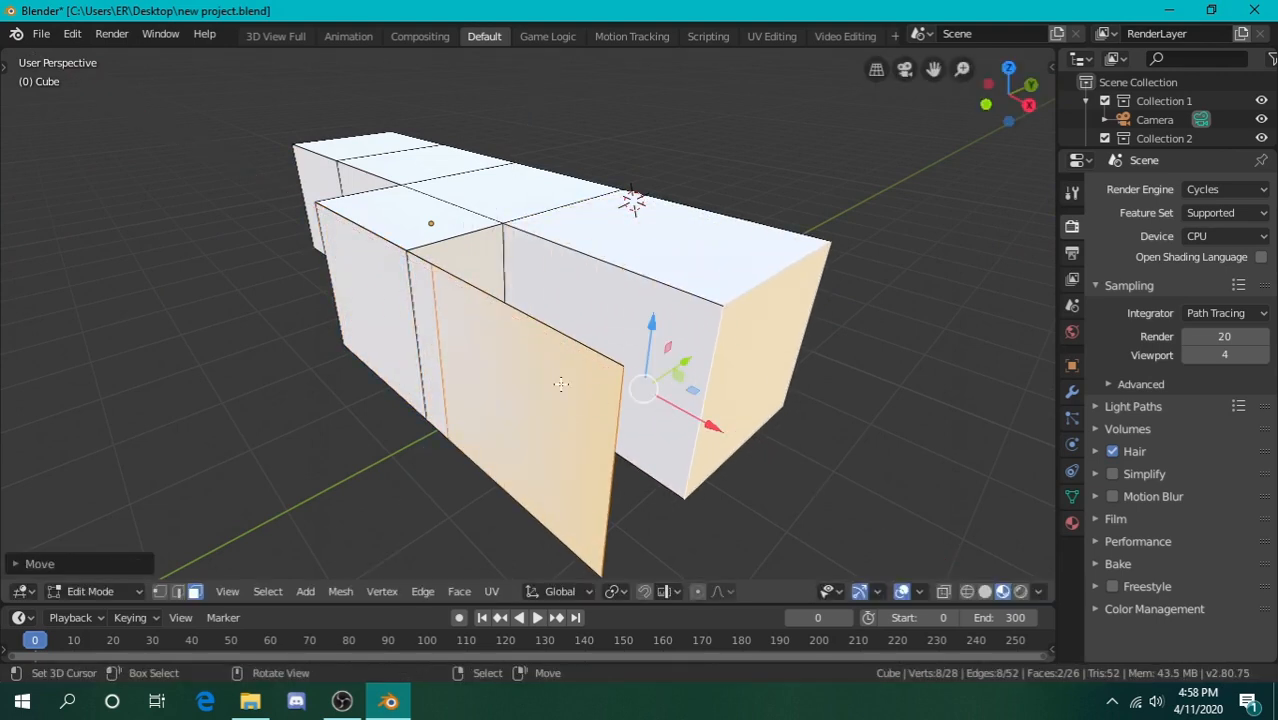
Examine the two extruded parts and the space between them from several angles with walk navigation
{"action": "key", "text": "shift+grave"}
{"action": "key", "text": "w"}
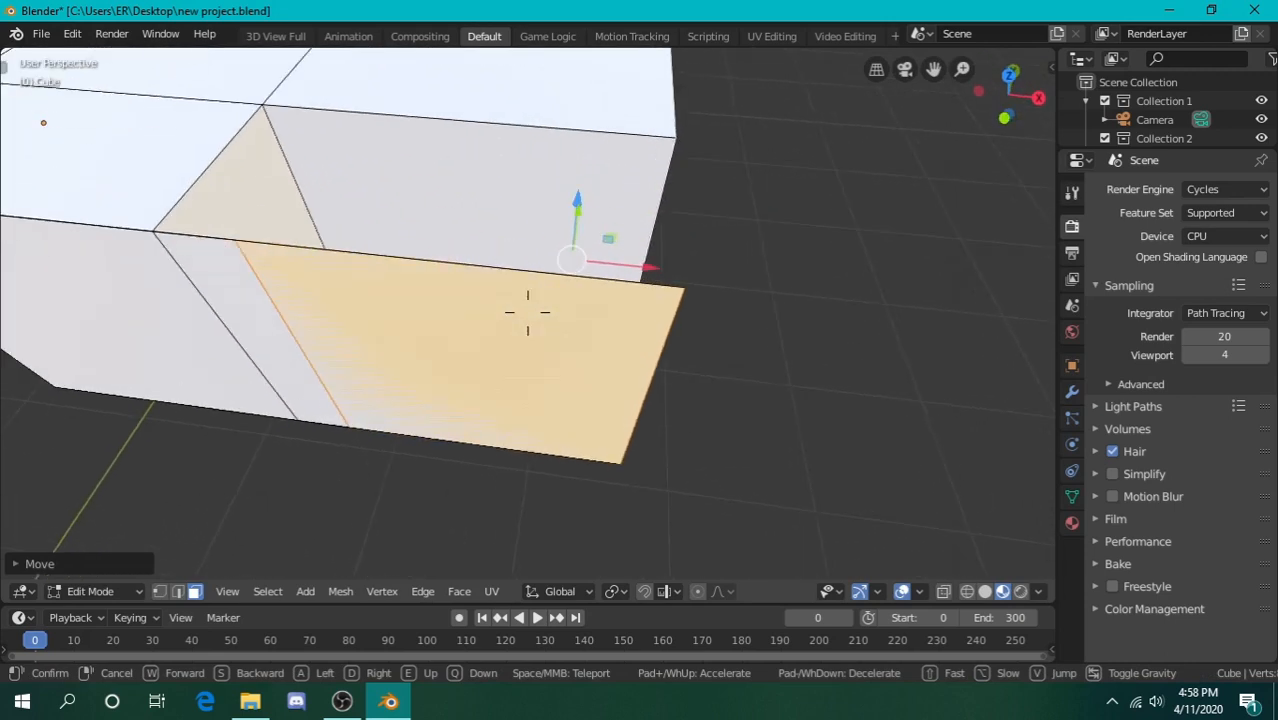
{"action": "key", "text": "d"}
{"action": "key", "text": "e"}
{"action": "key", "text": "d"}
{"action": "key", "text": "a"}
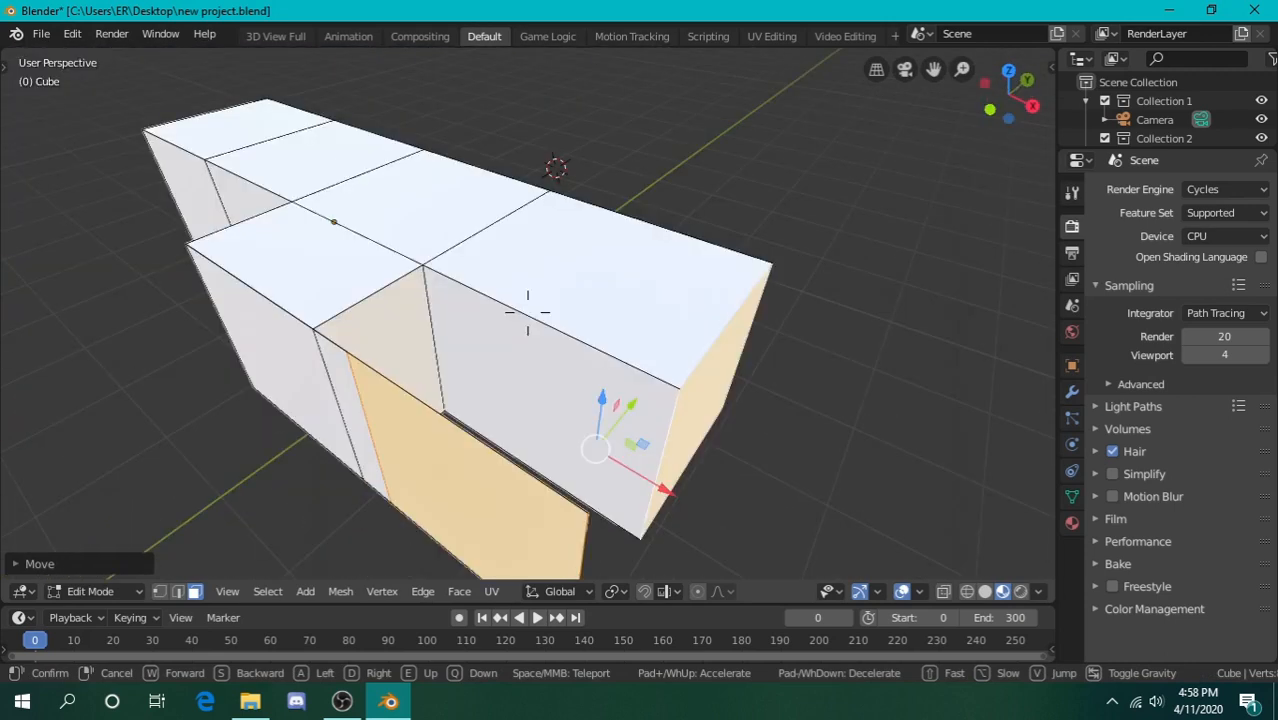
{"action": "key", "text": "d"}
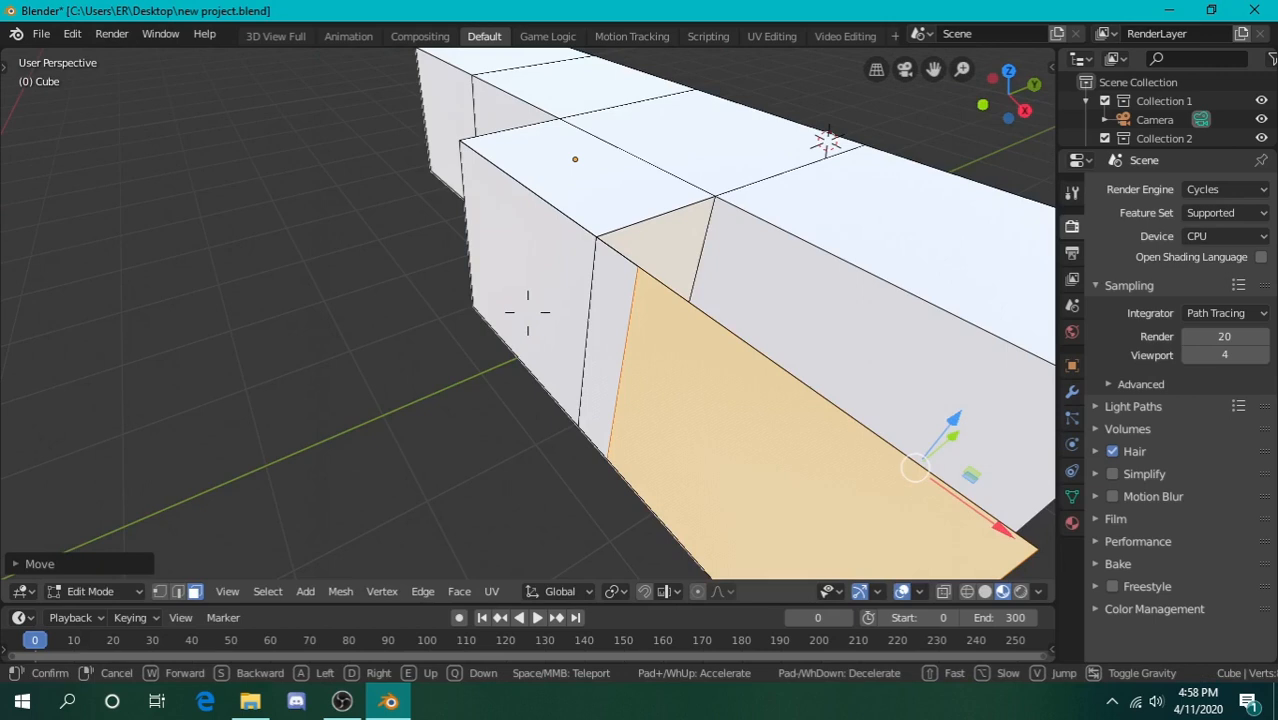
{"action": "key", "text": "Escape"}
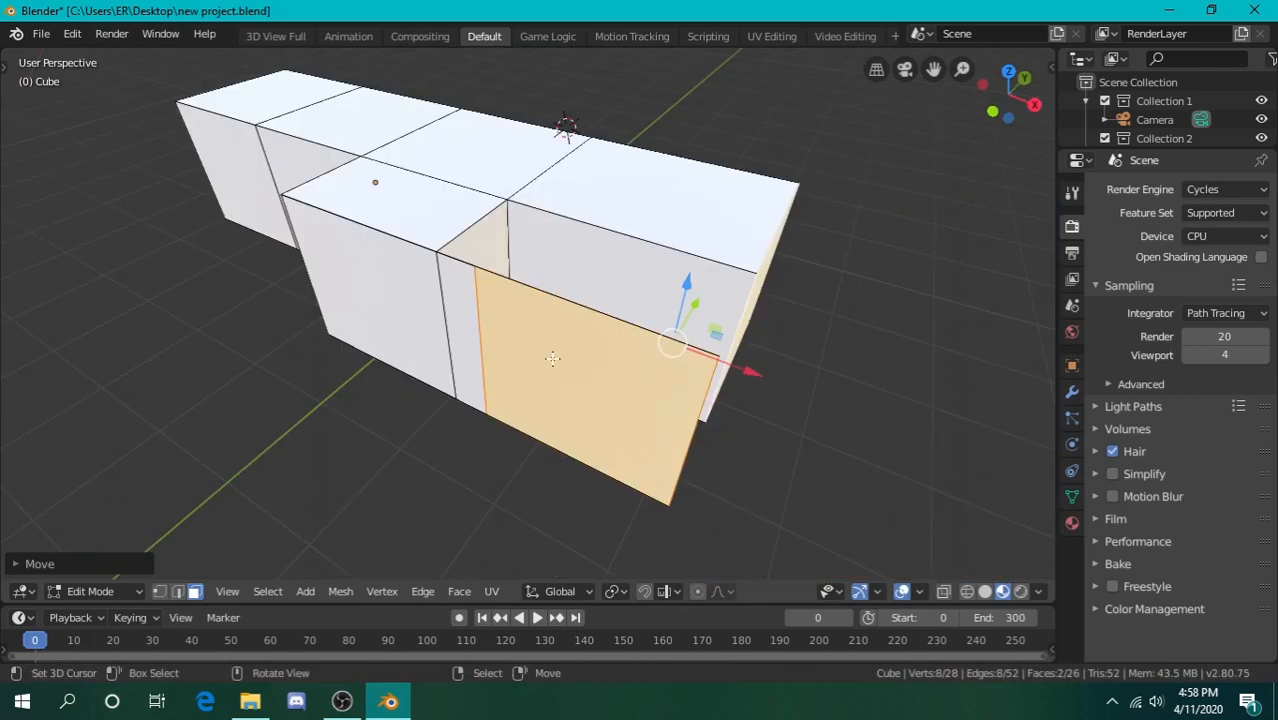
Undo the extrusions and face selection to restore the straight three-segment block
{"action": "key", "text": "ctrl+z"}
{"action": "key", "text": "ctrl+z"}
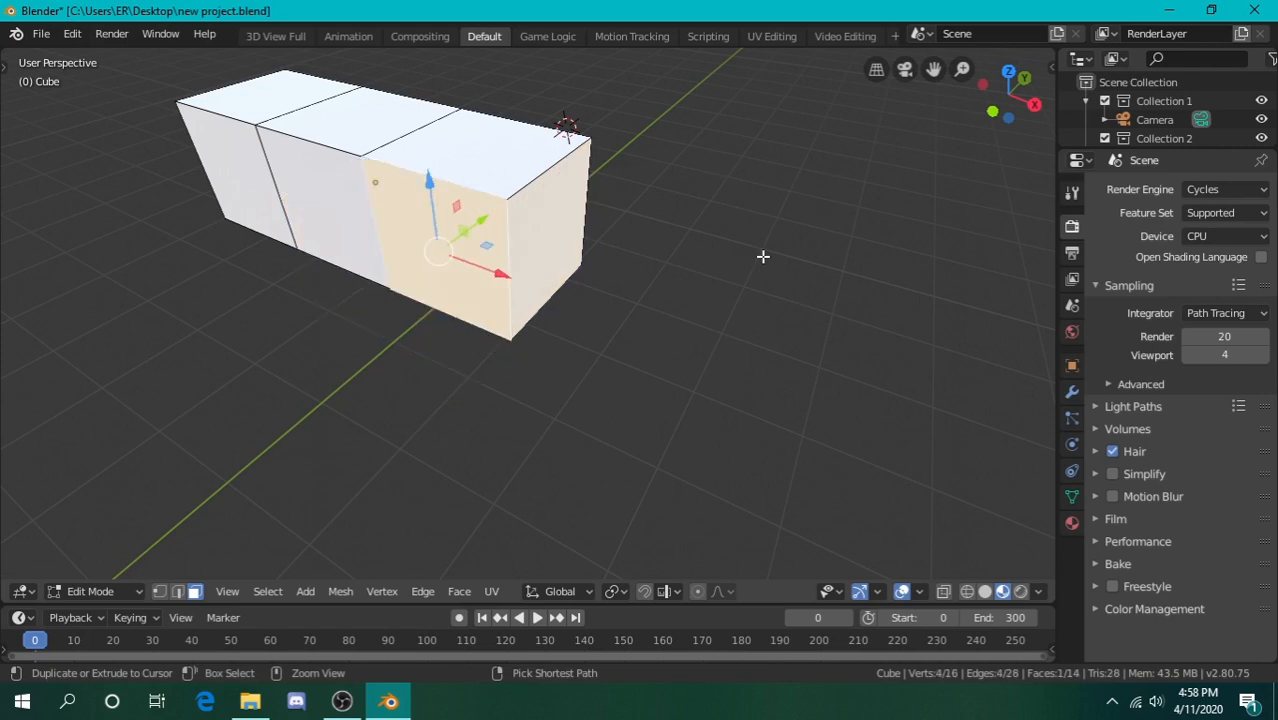
{"action": "key", "text": "ctrl+z"}
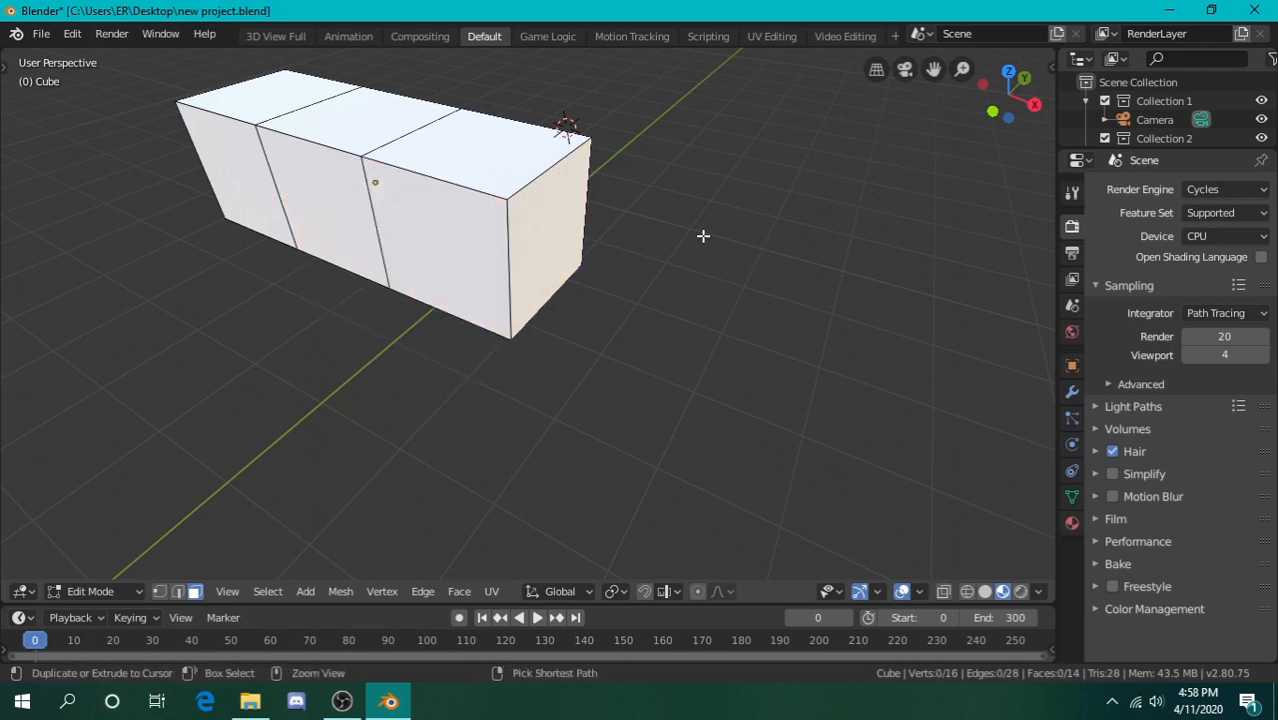
Select the block's short end face and extrude it outward about 0.31 units along the X axis
{"action": "key", "text": "shift+grave"}
{"action": "key", "text": "w"}
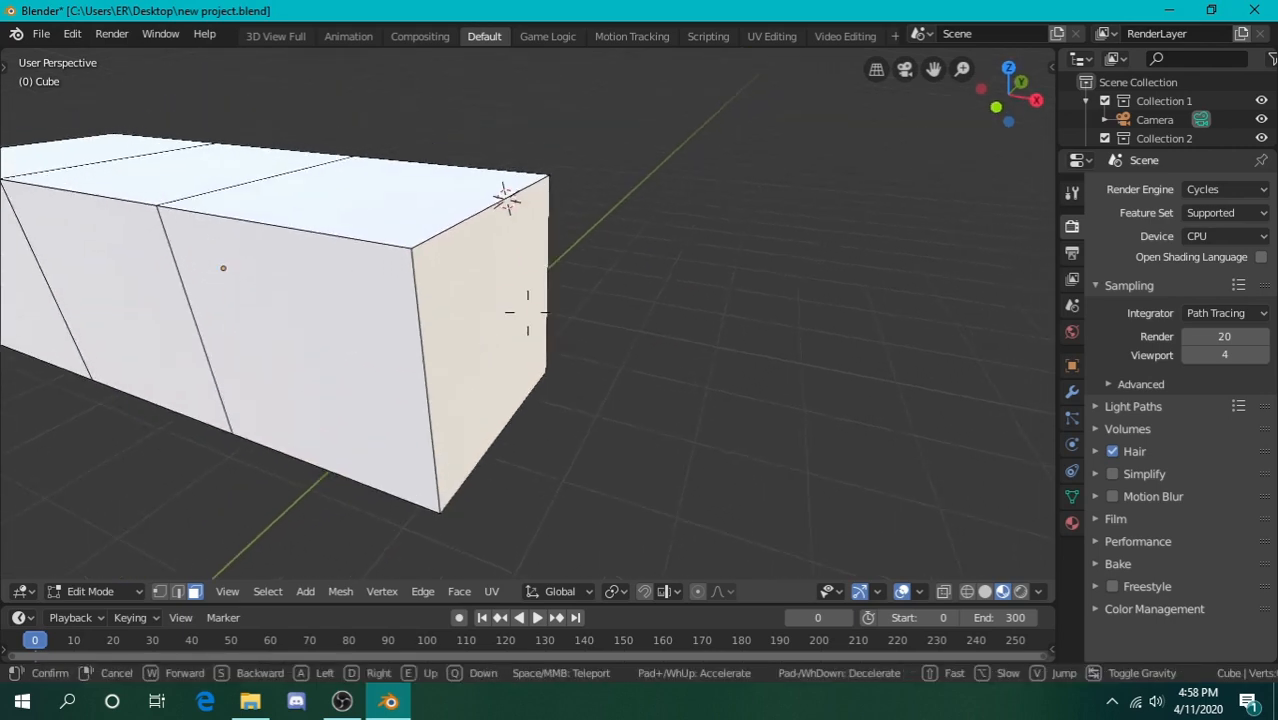
{"action": "key", "text": "s"}
{"action": "key", "text": "s"}
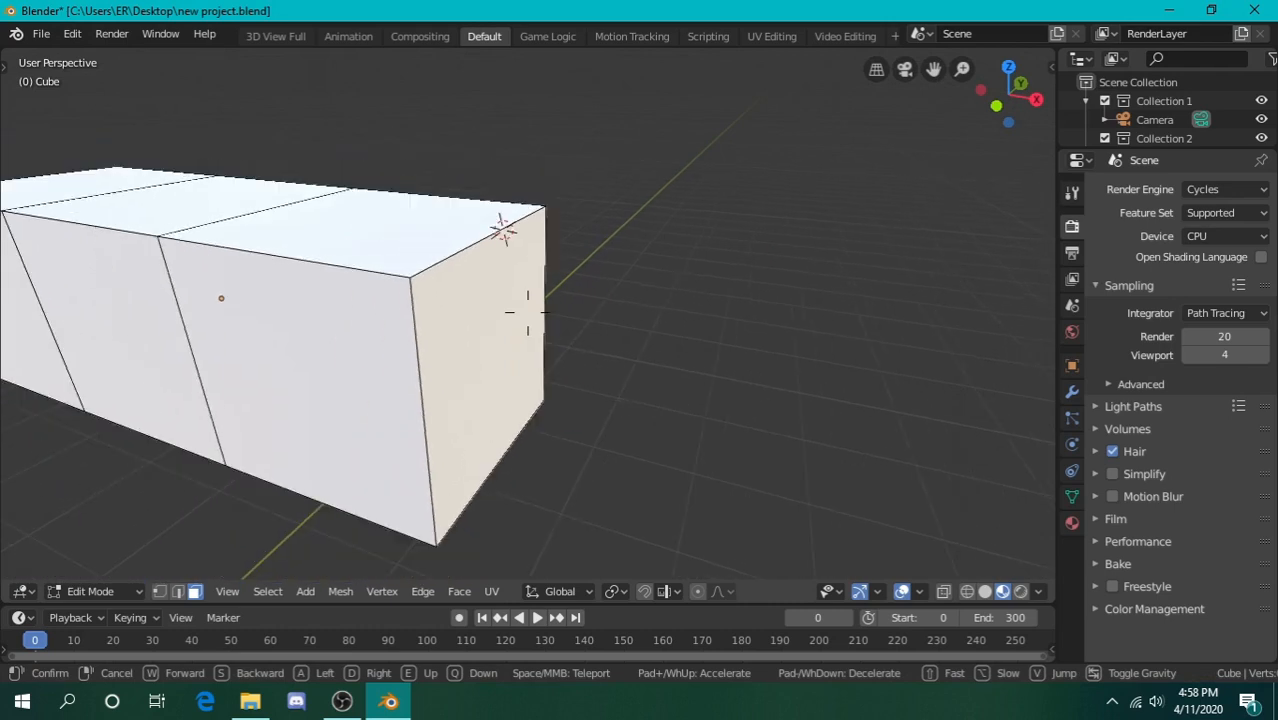
{"action": "left_click", "coordinate": [519, 355]}
{"action": "right_click", "coordinate": [524, 349], "text": "shift"}
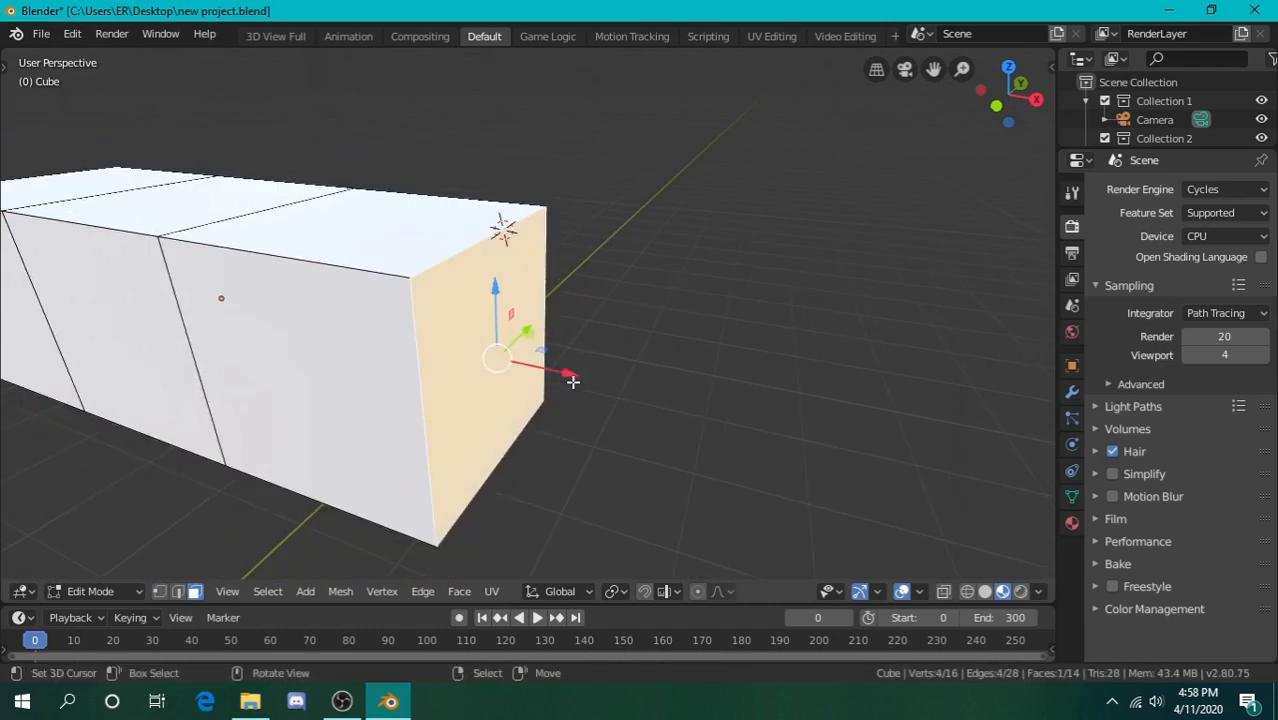
{"action": "key", "text": "e"}
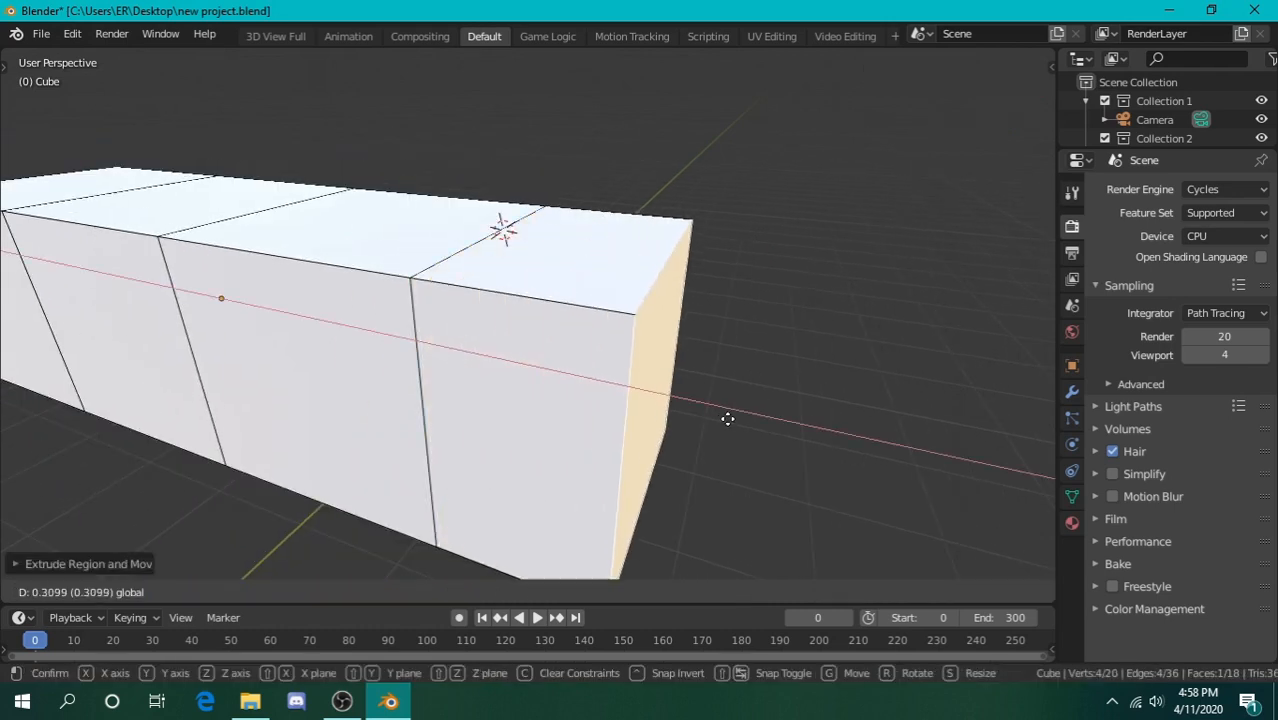
{"action": "left_click_drag", "start_coordinate": [728, 419], "coordinate": [732, 420]}
{"action": "key", "text": "shift+grave"}
{"action": "key", "text": "d"}
{"action": "key", "text": "s"}
{"action": "left_click", "coordinate": [650, 343]}
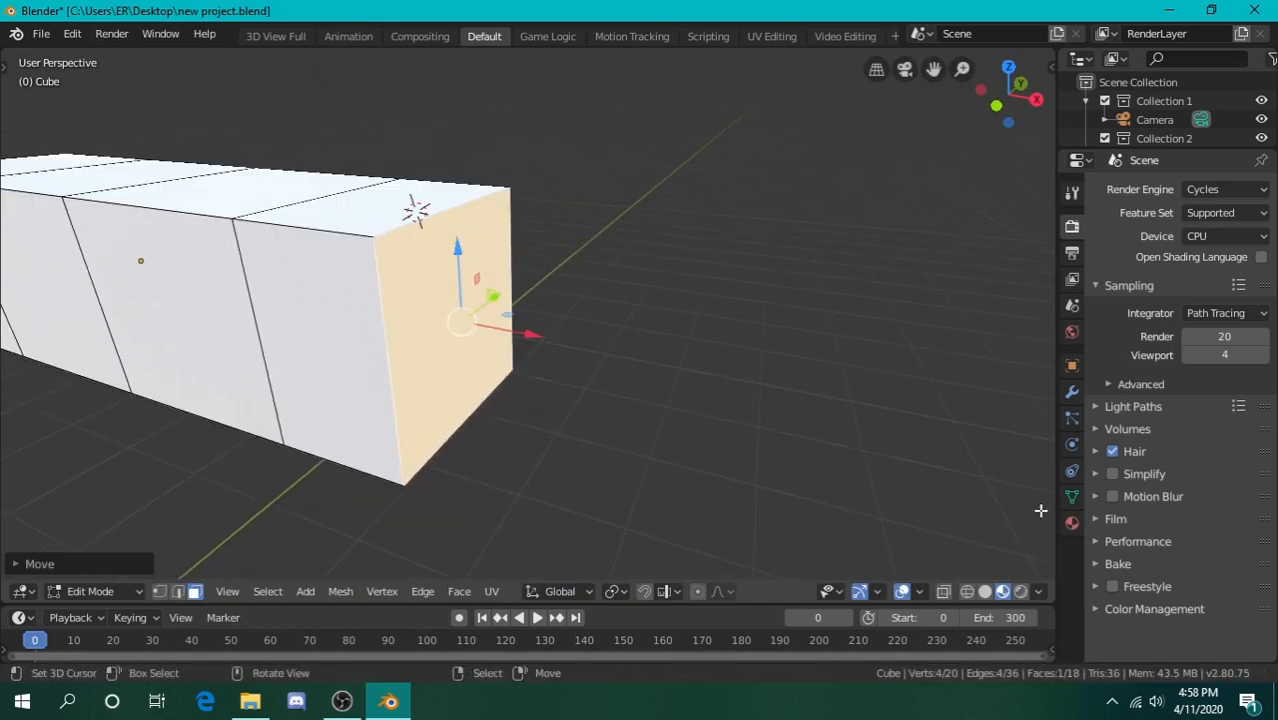
Create a new material for the cube and add a second slot with another new material
{"action": "left_click", "coordinate": [1072, 522]}
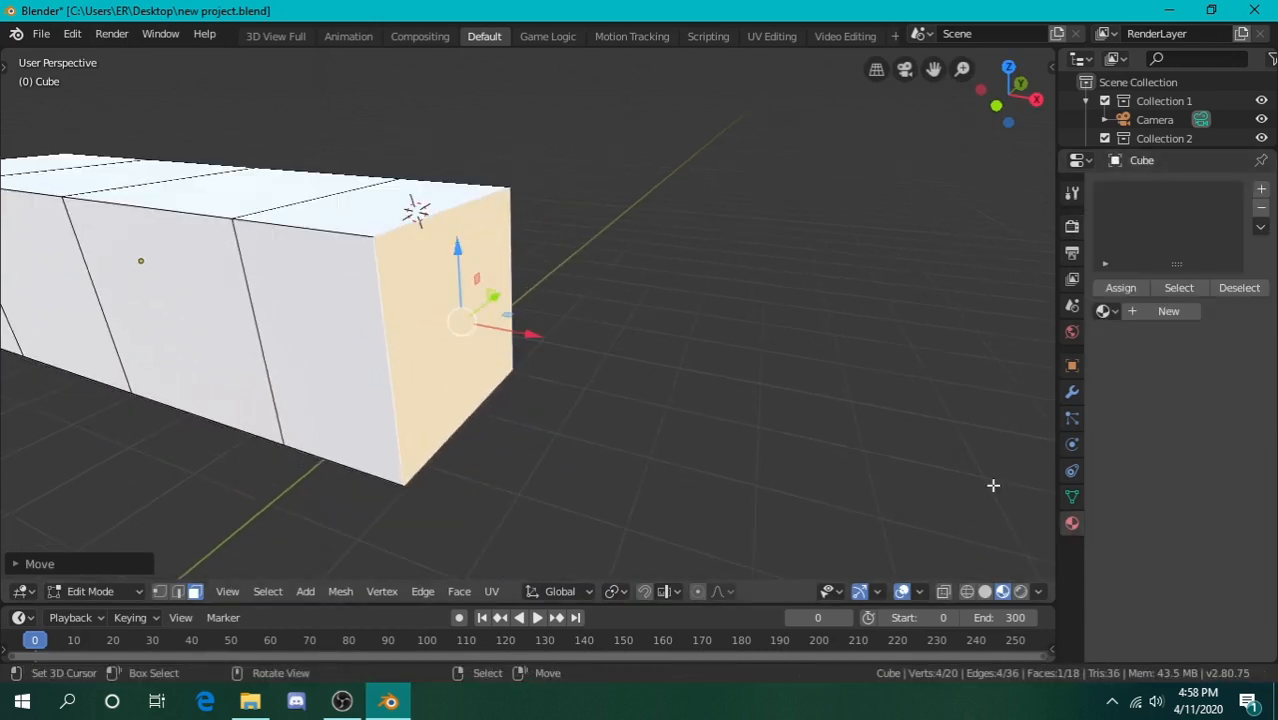
{"action": "left_click", "coordinate": [1164, 313]}
{"action": "left_click", "coordinate": [1261, 189]}
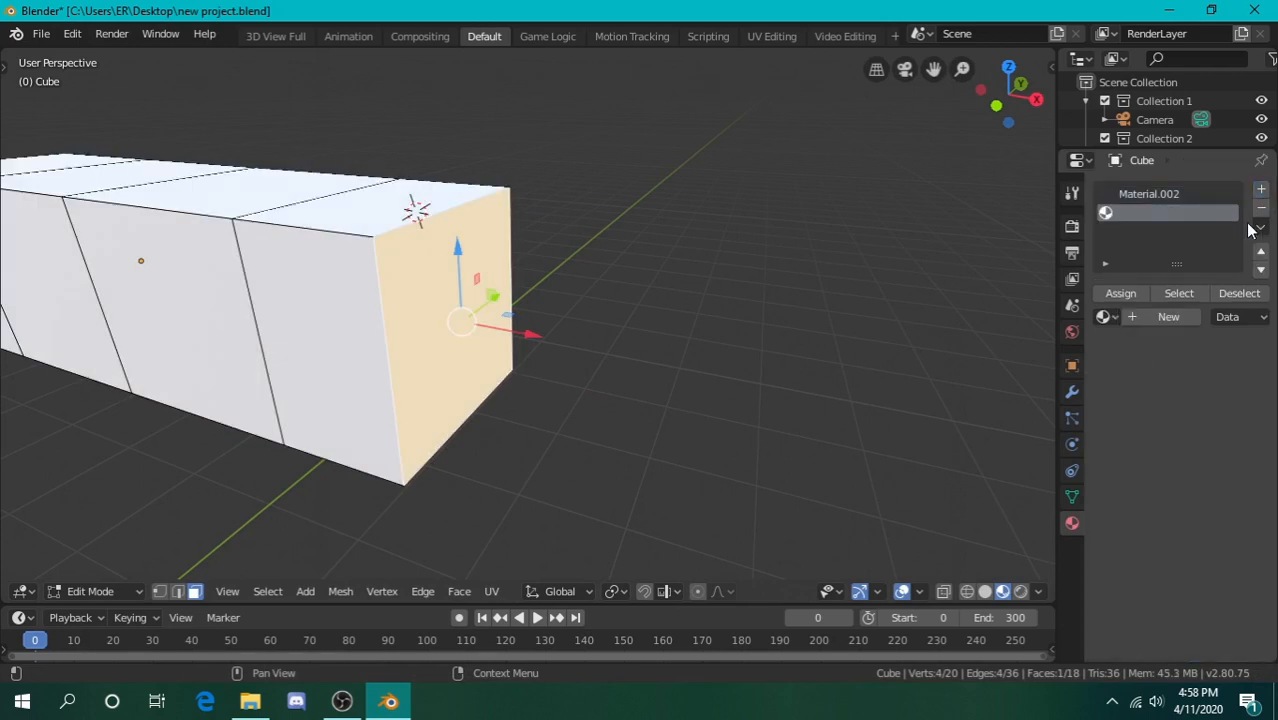
{"action": "left_click", "coordinate": [1169, 316]}
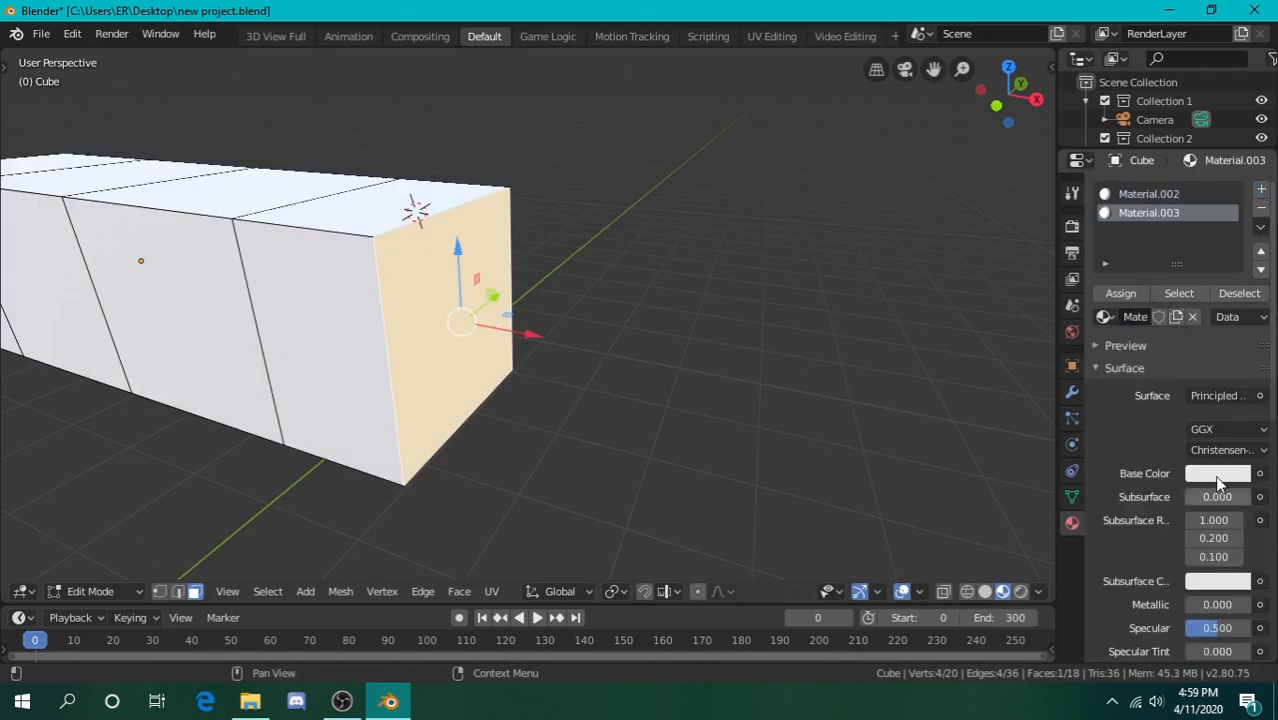
Set the second material's base color to blue and assign it to the selected end face
{"action": "left_click", "coordinate": [1228, 474]}
{"action": "left_click", "coordinate": [1228, 474]}
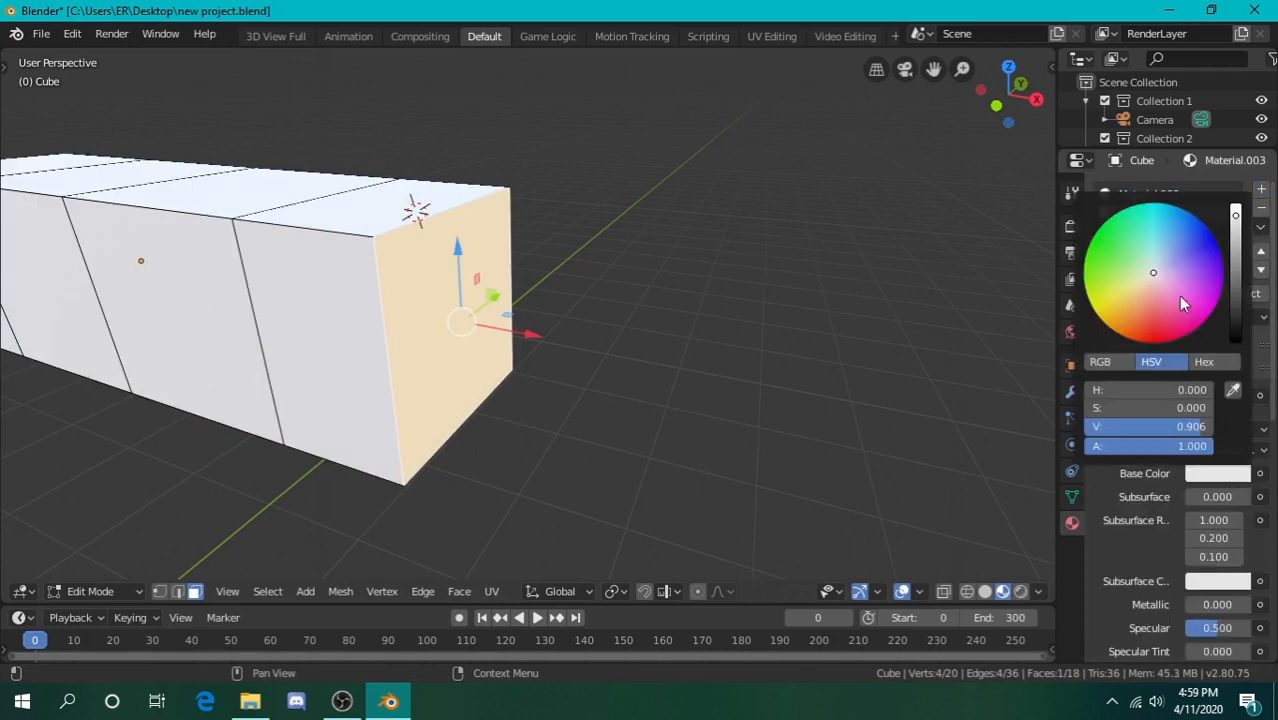
{"action": "left_click", "coordinate": [1195, 249]}
{"action": "left_click", "coordinate": [1121, 294]}
Move the blue end face inward along the X axis
{"action": "key", "text": "shift+grave"}
{"action": "key", "text": "w"}
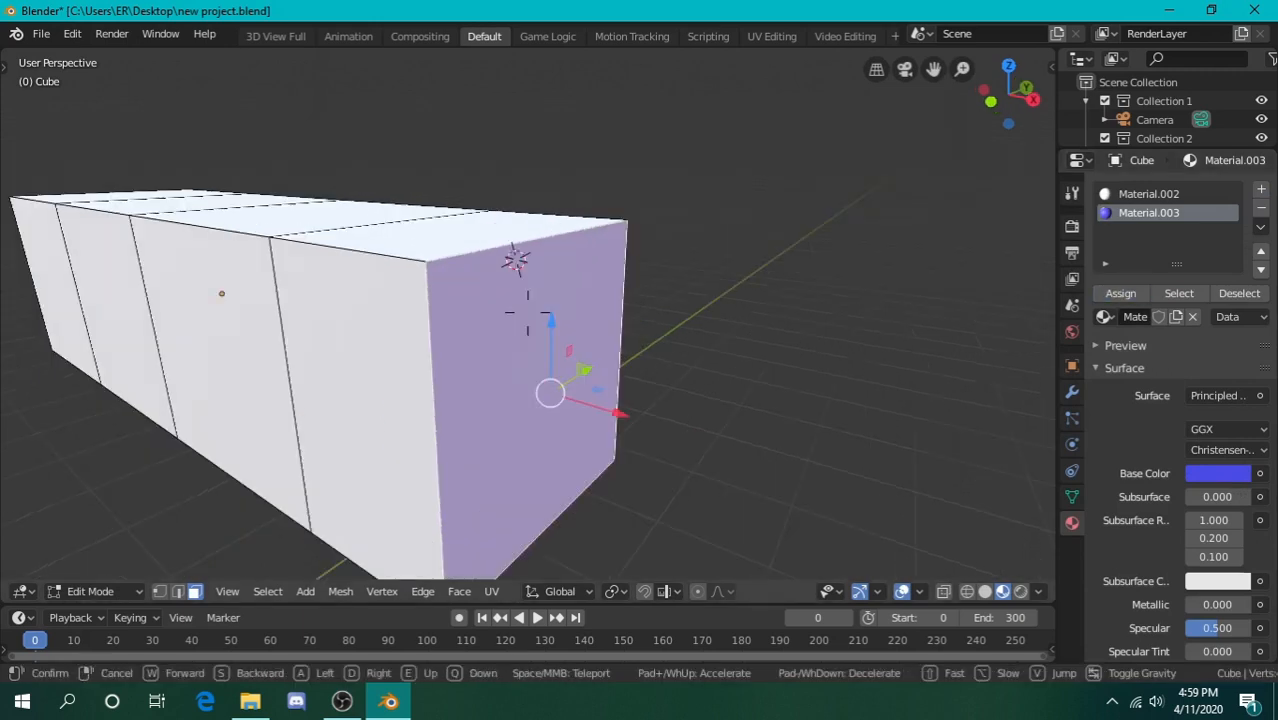
{"action": "left_click", "coordinate": [524, 307]}
{"action": "key", "text": "g"}
{"action": "key", "text": "x"}
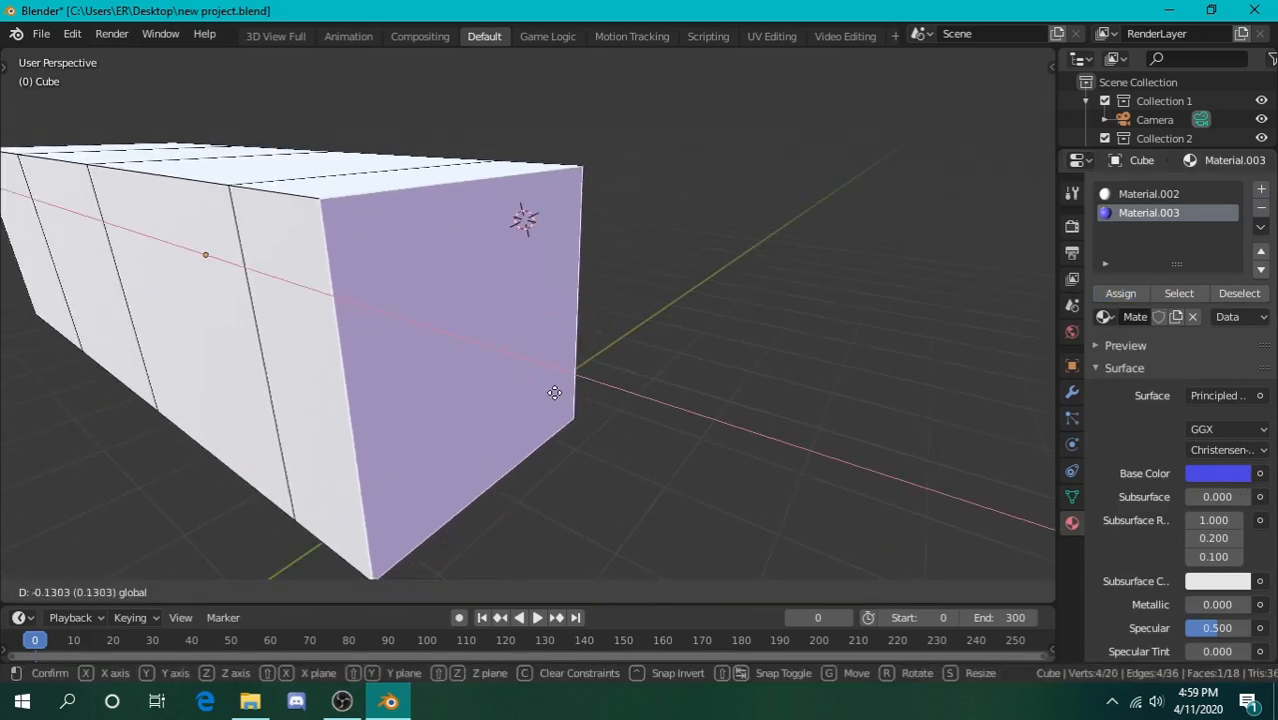
{"action": "left_click", "coordinate": [468, 373]}
Nudge the blue end face slightly further into the block
{"action": "key", "text": "alt+a"}
{"action": "key", "text": "shift+grave"}
{"action": "key", "text": "w"}
{"action": "left_click", "coordinate": [528, 313]}
{"action": "right_click", "coordinate": [528, 313]}
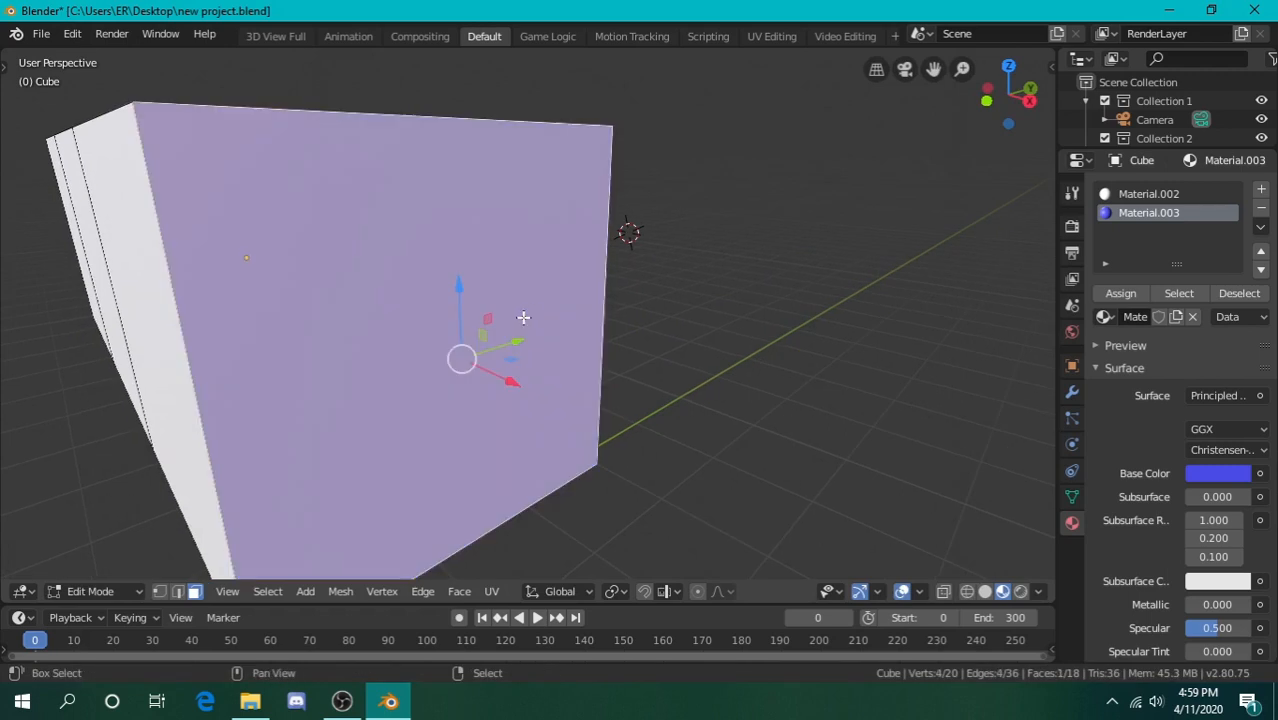
{"action": "key", "text": "g"}
{"action": "left_click", "coordinate": [502, 379]}
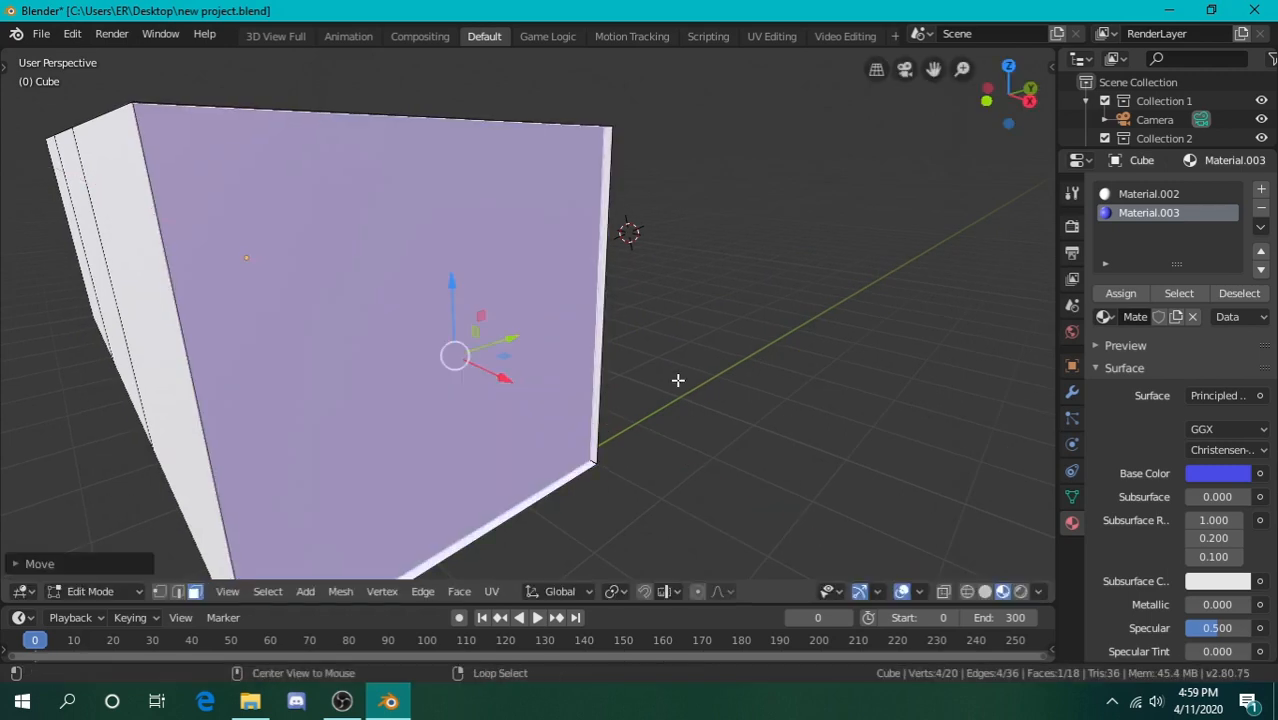
Move the blue end face outward about 0.14 units along the X axis
{"action": "key", "text": "alt+a"}
{"action": "left_click", "coordinate": [531, 391]}
{"action": "key", "text": "g"}
{"action": "key", "text": "x"}
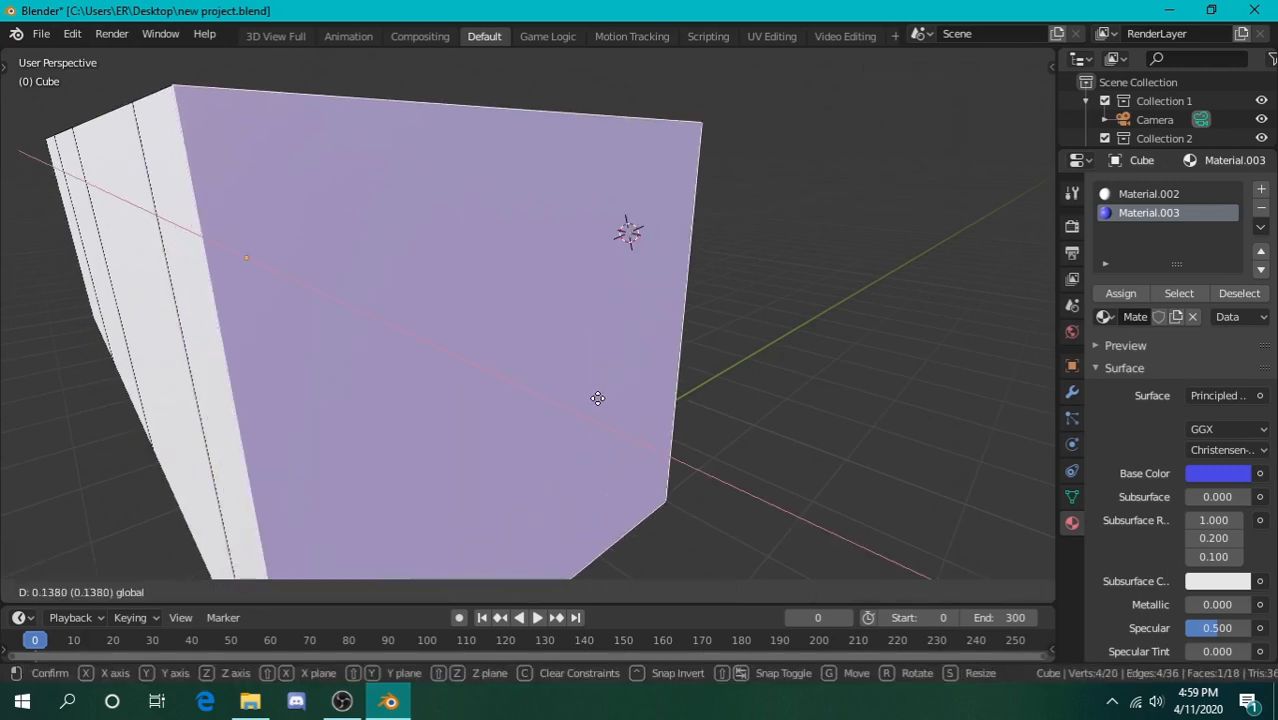
{"action": "left_click", "coordinate": [598, 398]}
{"action": "key", "text": "shift+grave"}
{"action": "key", "text": "e"}
{"action": "key", "text": "a"}
{"action": "key", "text": "d"}
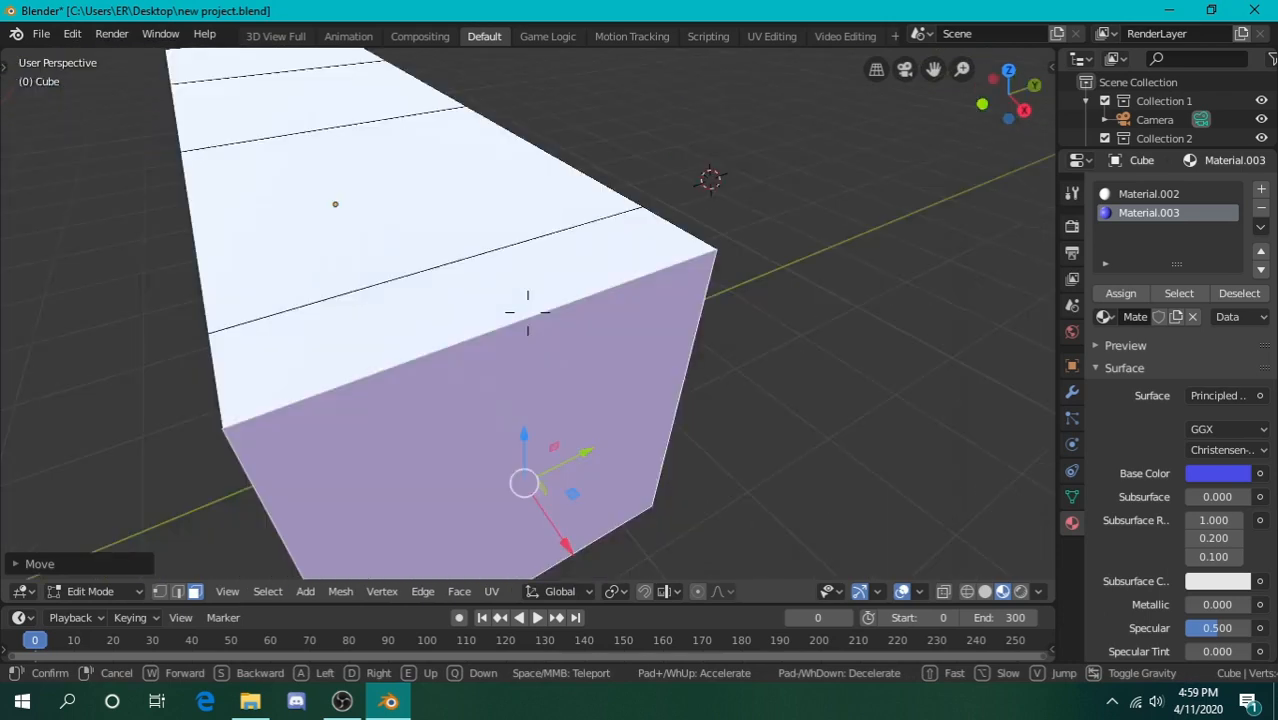
{"action": "key", "text": "a"}
{"action": "key", "text": "q"}
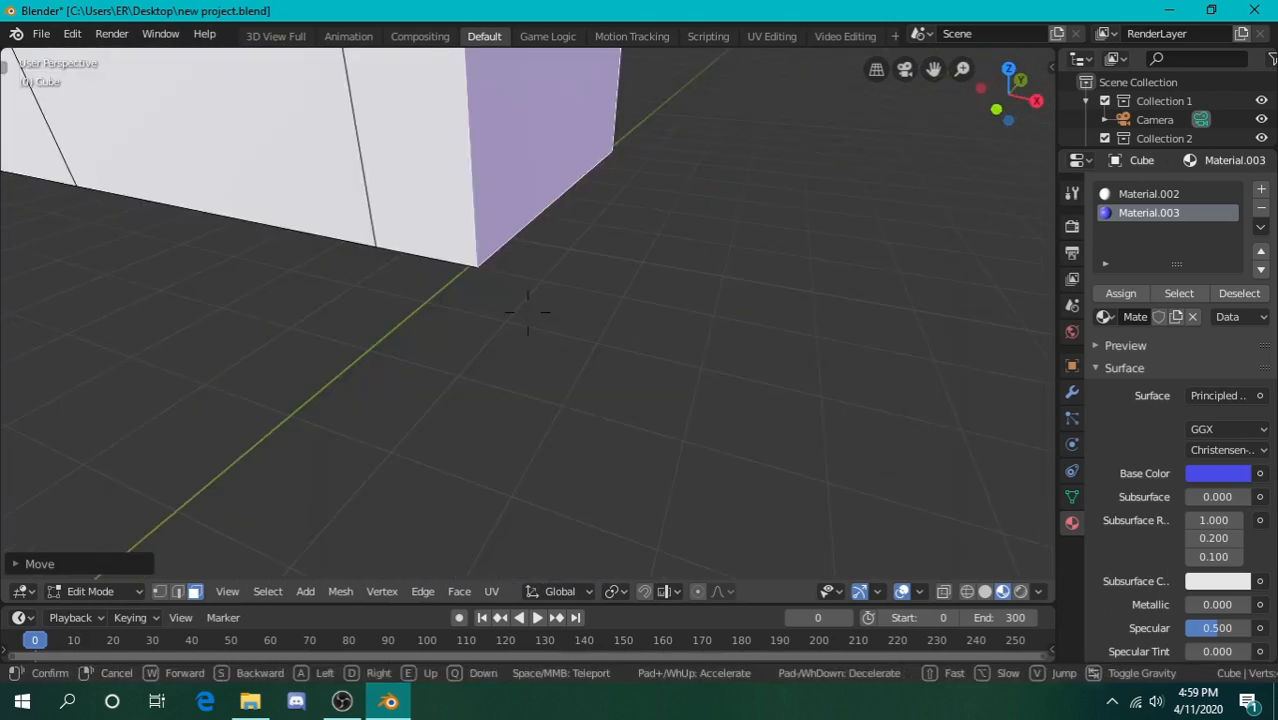
{"action": "key", "text": "Escape"}
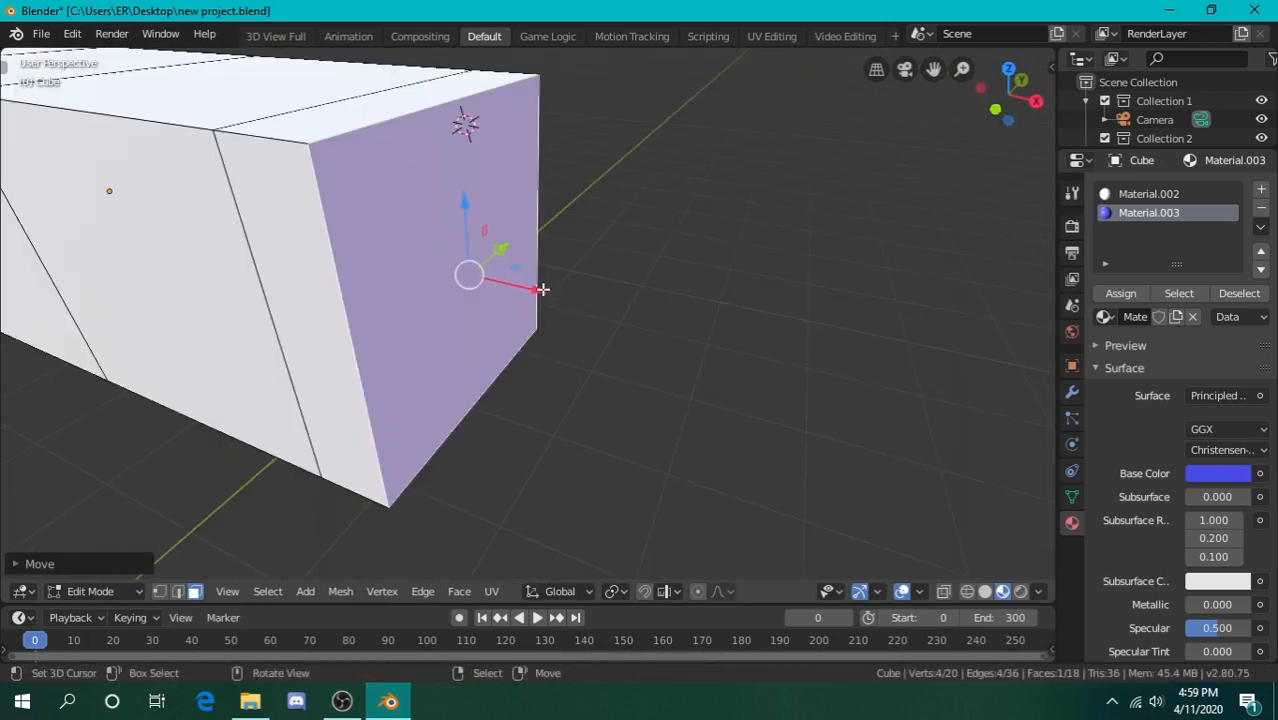
Remove both material slots from the cube in Object Mode and return to Edit Mode
{"action": "left_click", "coordinate": [1261, 207]}
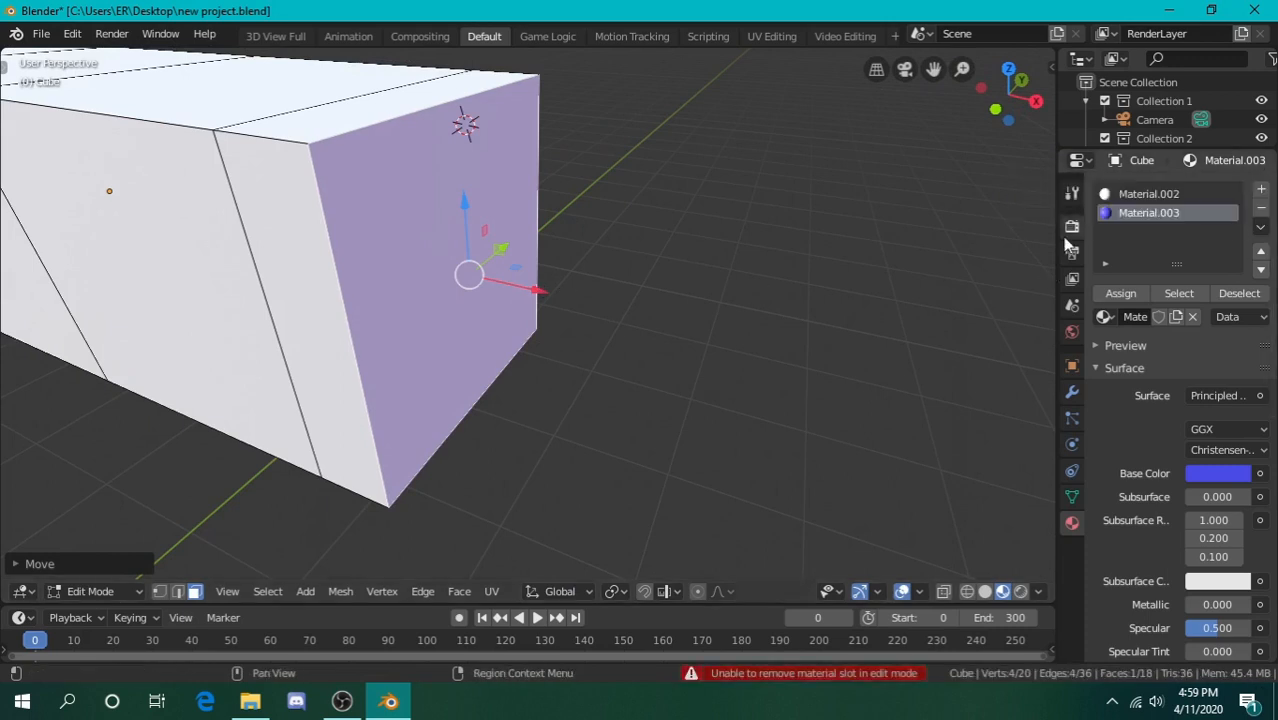
{"action": "key", "text": "Tab"}
{"action": "left_click", "coordinate": [1261, 207]}
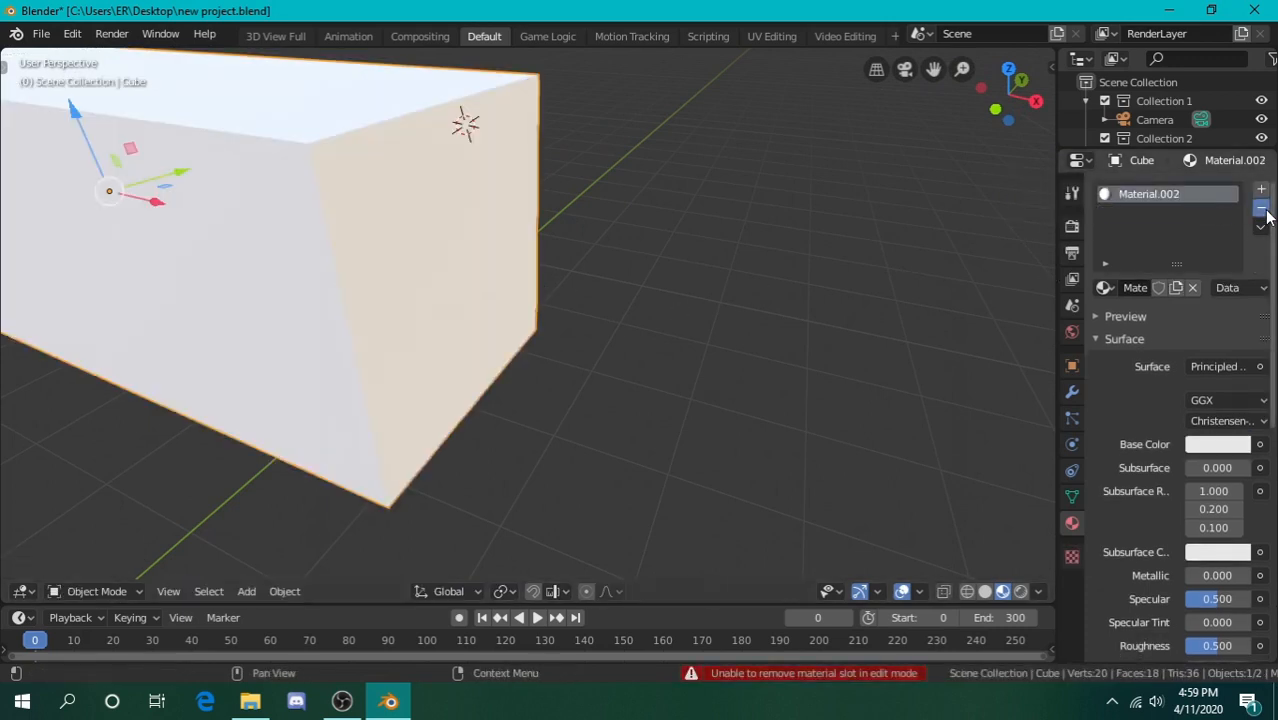
{"action": "left_click", "coordinate": [1262, 208]}
{"action": "key", "text": "Tab"}
Move the block's selected end face outward about 0.09 units along the X axis
{"action": "key", "text": "shift+grave"}
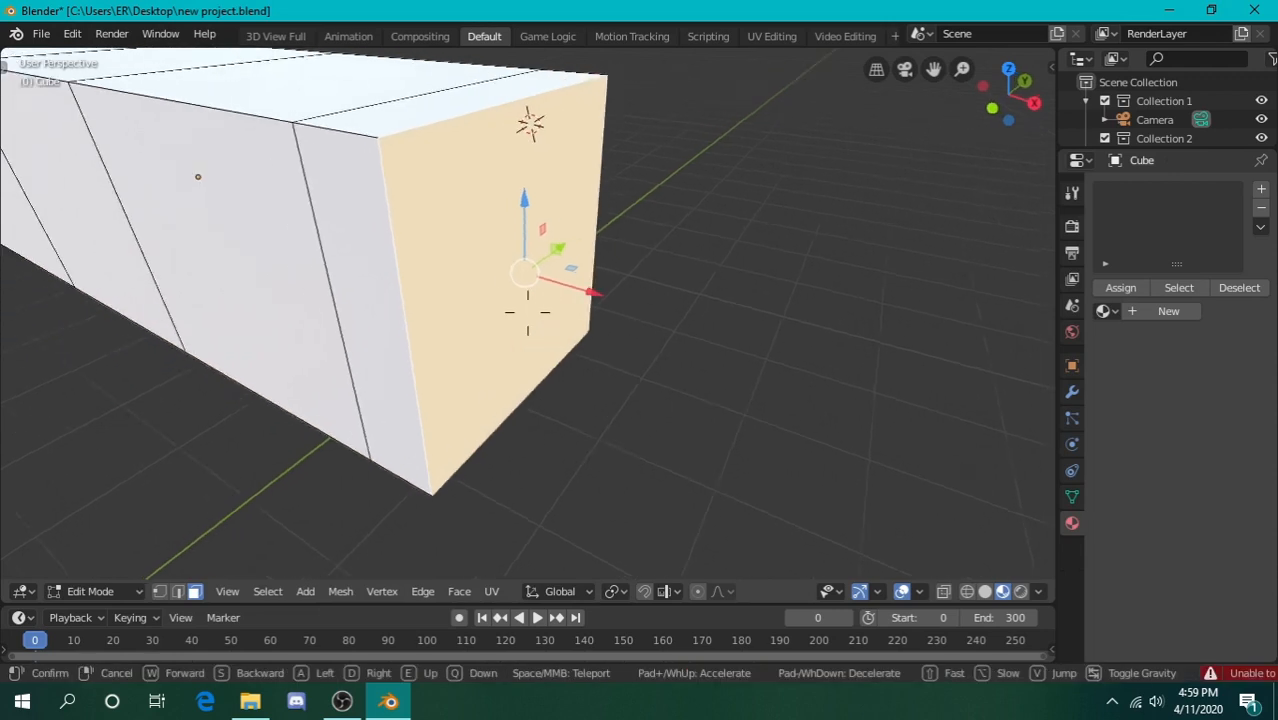
{"action": "key", "text": "w"}
{"action": "key", "text": "s"}
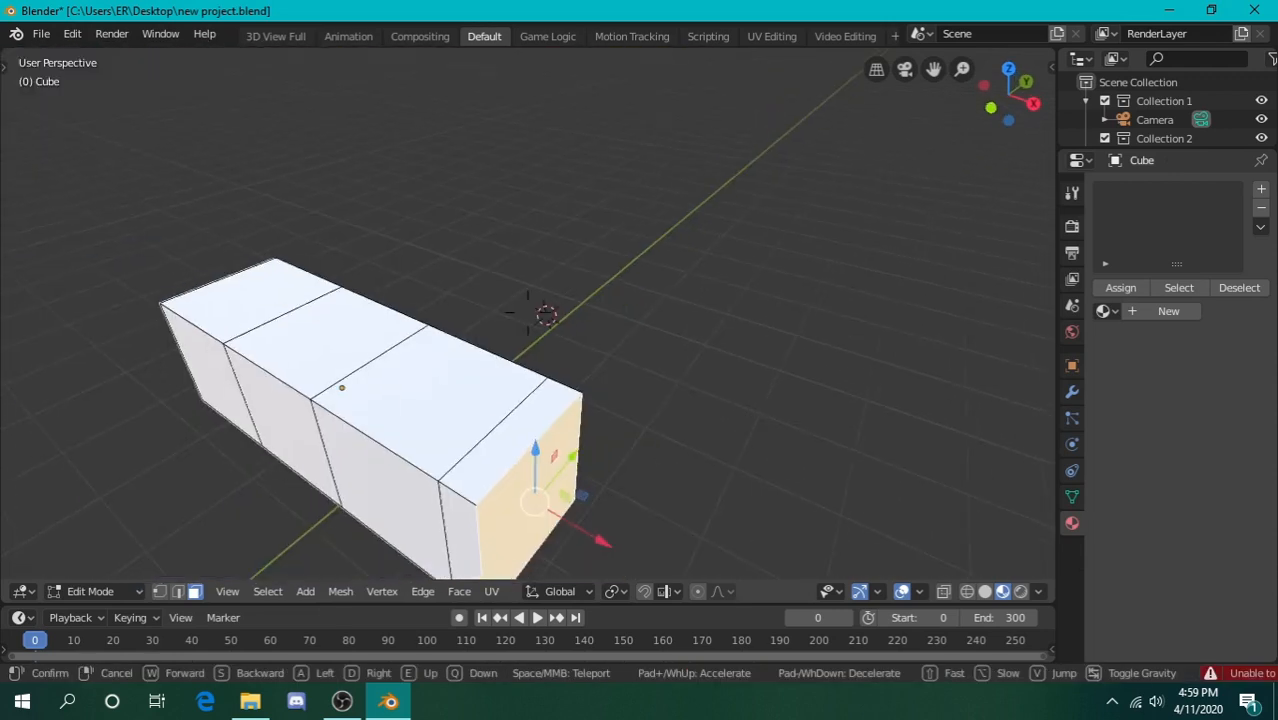
{"action": "key", "text": "w"}
{"action": "key", "text": "e"}
{"action": "left_click", "coordinate": [530, 315]}
{"action": "key", "text": "g"}
{"action": "key", "text": "x"}
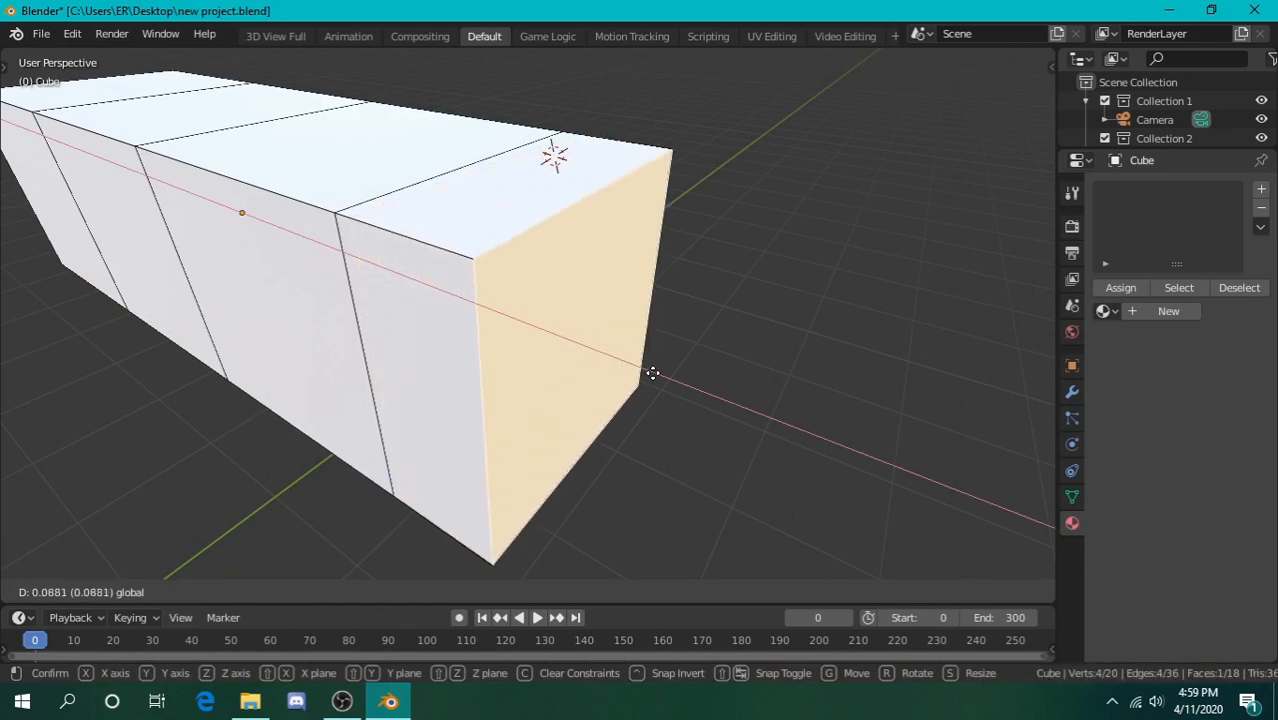
{"action": "left_click", "coordinate": [652, 373]}
Extrude the underside face of the block's end segment and move it upward to form a recess
{"action": "key", "text": "shift+grave"}
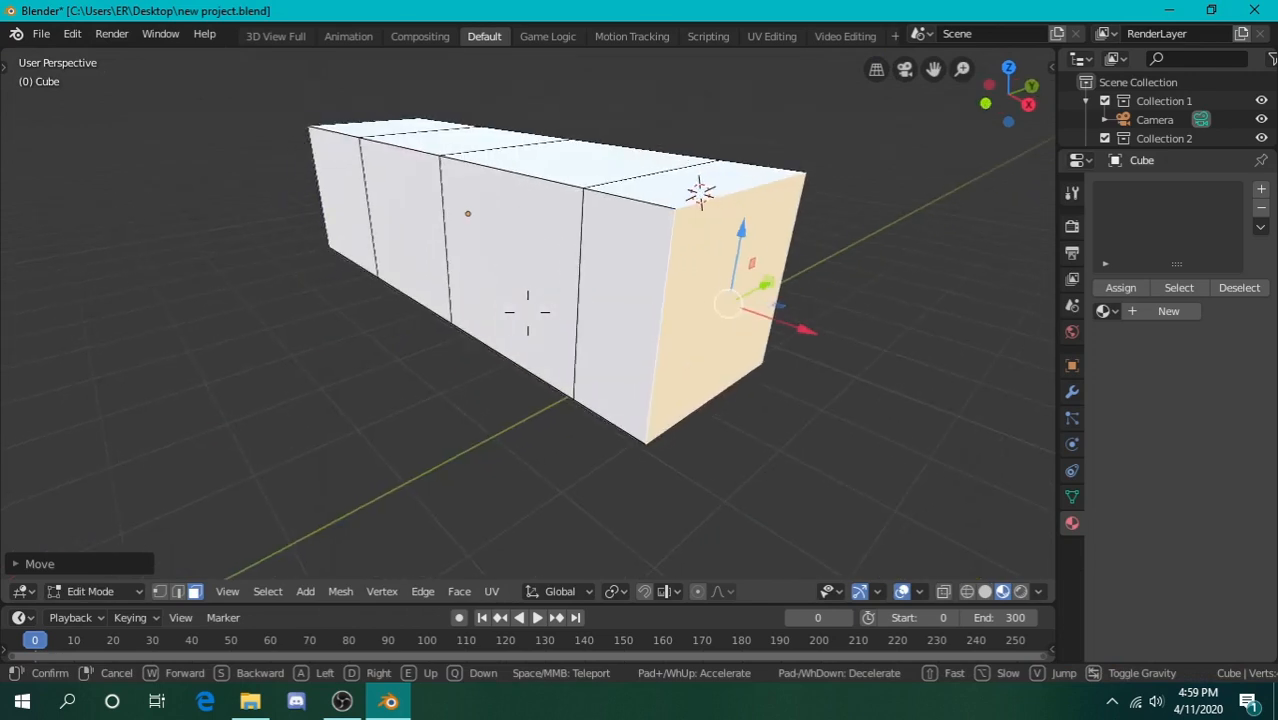
{"action": "key", "text": "d"}
{"action": "key", "text": "w"}
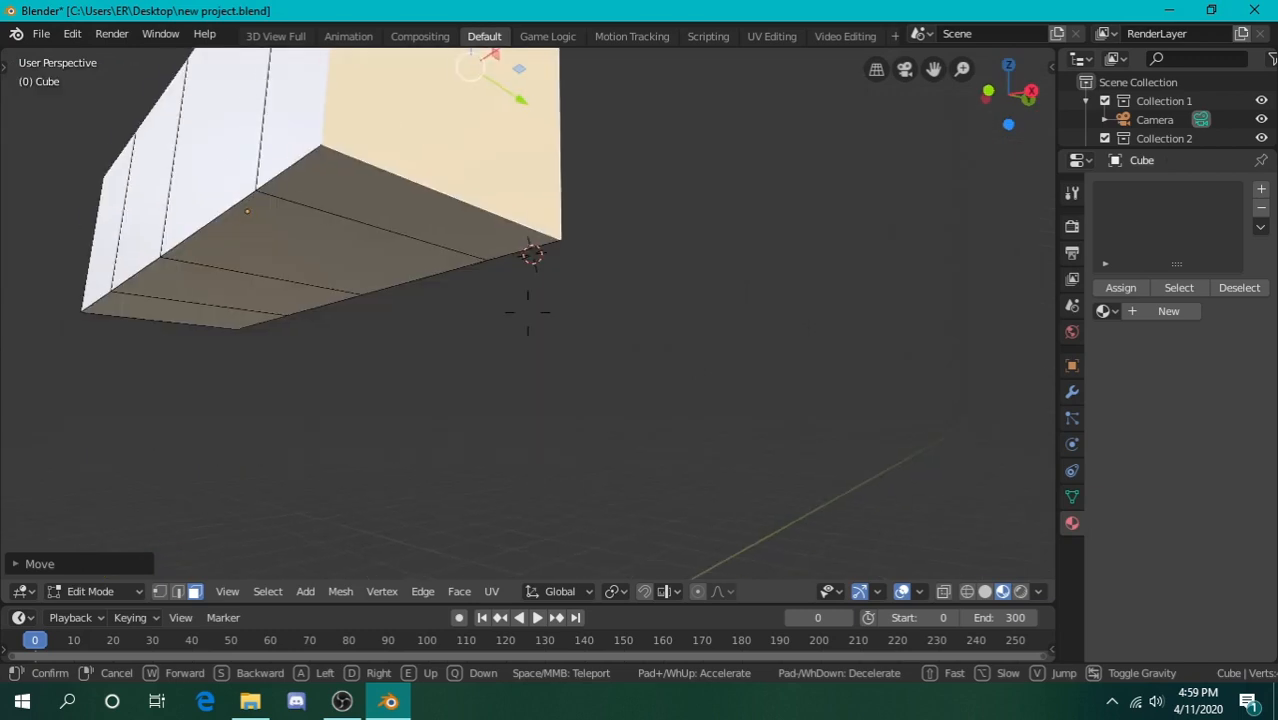
{"action": "left_click", "coordinate": [528, 313]}
{"action": "left_click", "coordinate": [483, 406]}
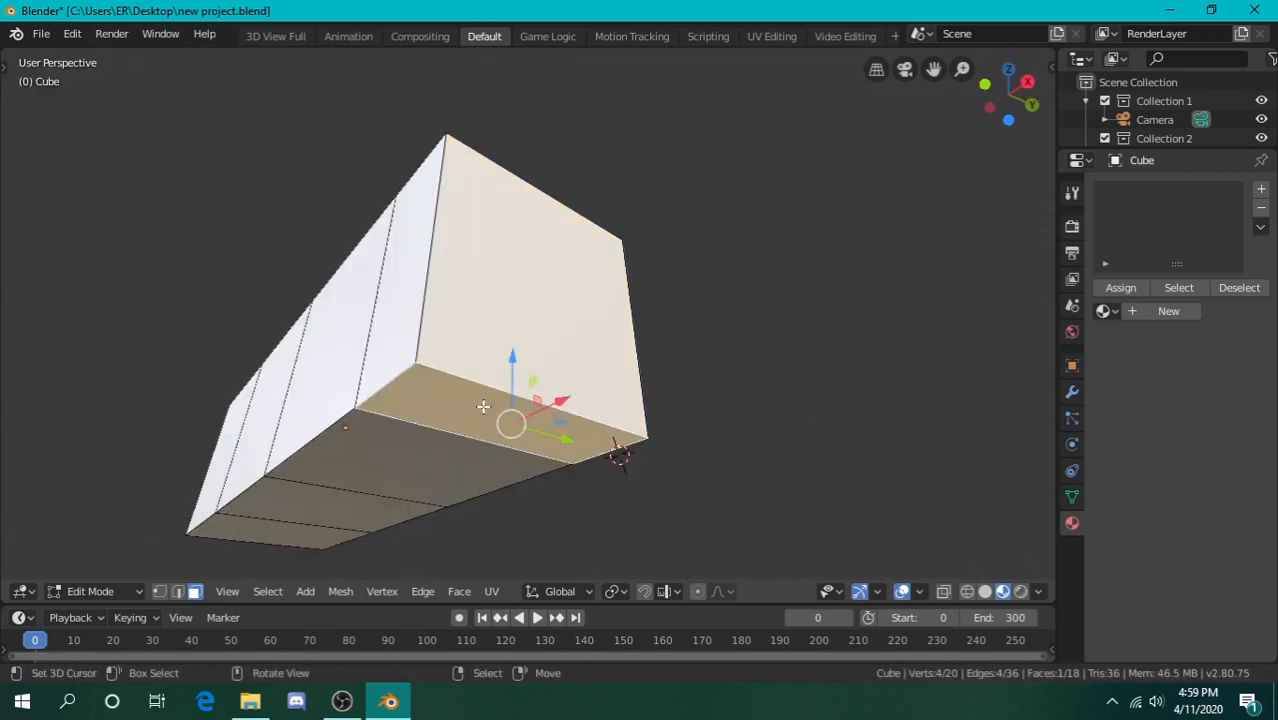
{"action": "key", "text": "shift+grave"}
{"action": "key", "text": "a"}
{"action": "left_click", "coordinate": [528, 312]}
{"action": "key", "text": "e"}
{"action": "right_click", "coordinate": [528, 312]}
{"action": "left_click_drag", "start_coordinate": [666, 285], "coordinate": [636, 297]}
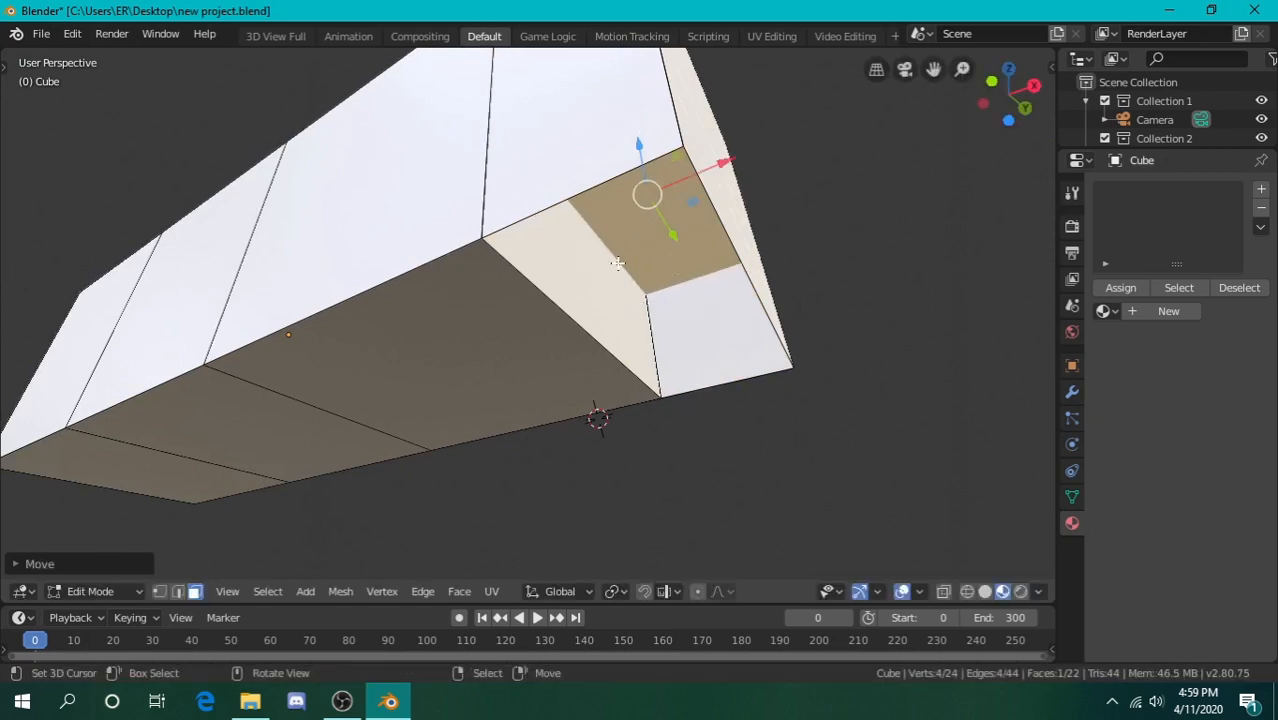
Undo the recess extrusion on the underside and the last end-face move
{"action": "key", "text": "shift+grave"}
{"action": "key", "text": "s"}
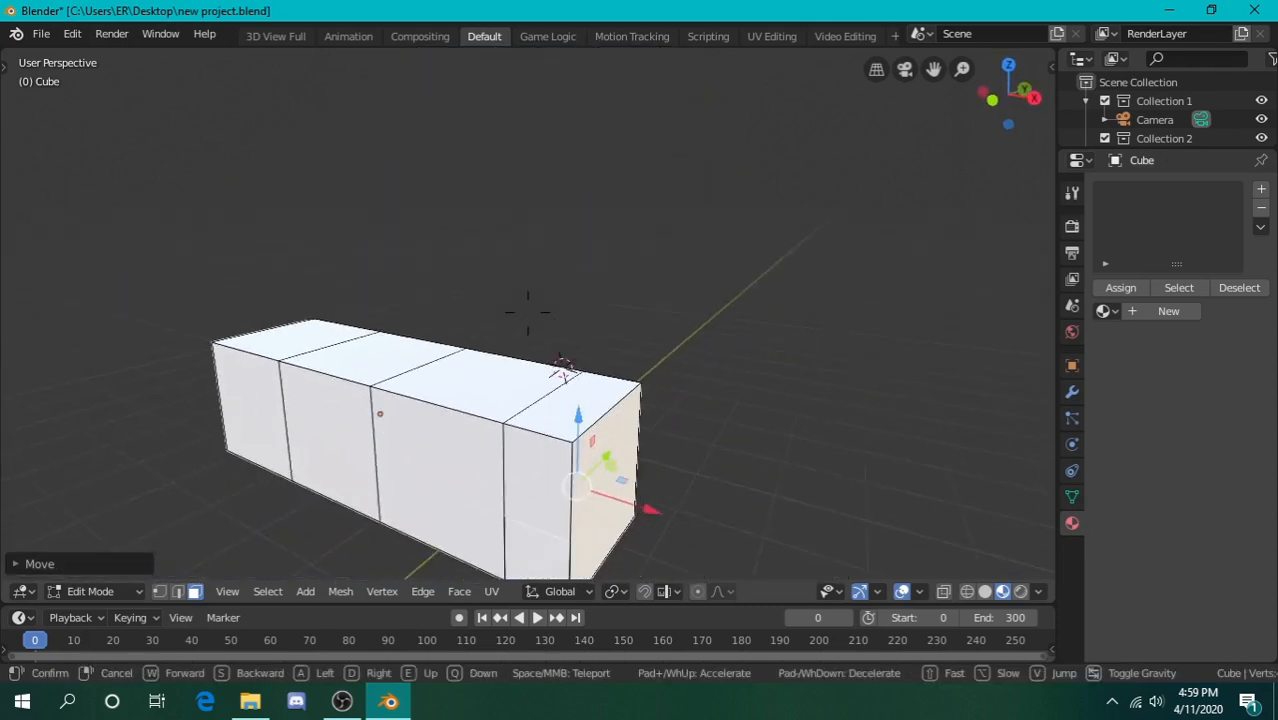
{"action": "left_click", "coordinate": [528, 312]}
{"action": "key", "text": "ctrl+z"}
{"action": "key", "text": "ctrl+z"}
{"action": "key", "text": "ctrl+z"}
{"action": "key", "text": "ctrl+z"}
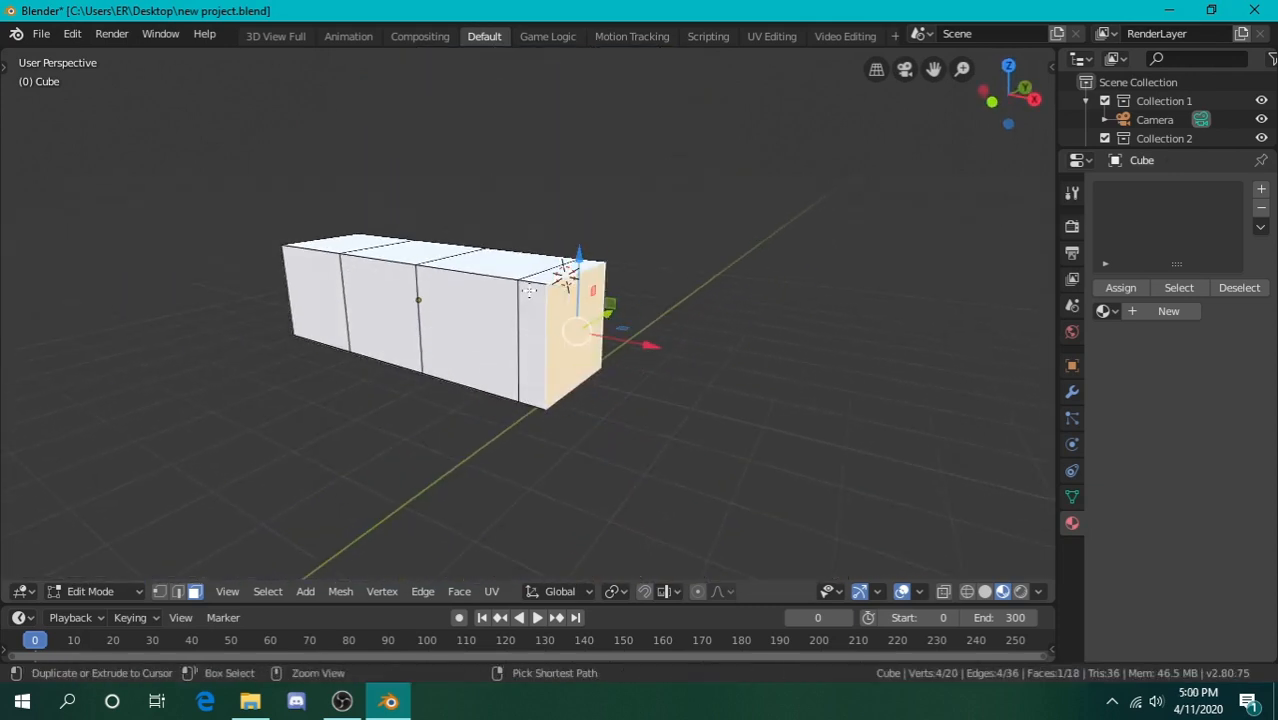
Return to Object Mode and delete the whole block
{"action": "key", "text": "shift+grave"}
{"action": "key", "text": "w"}
{"action": "key", "text": "d"}
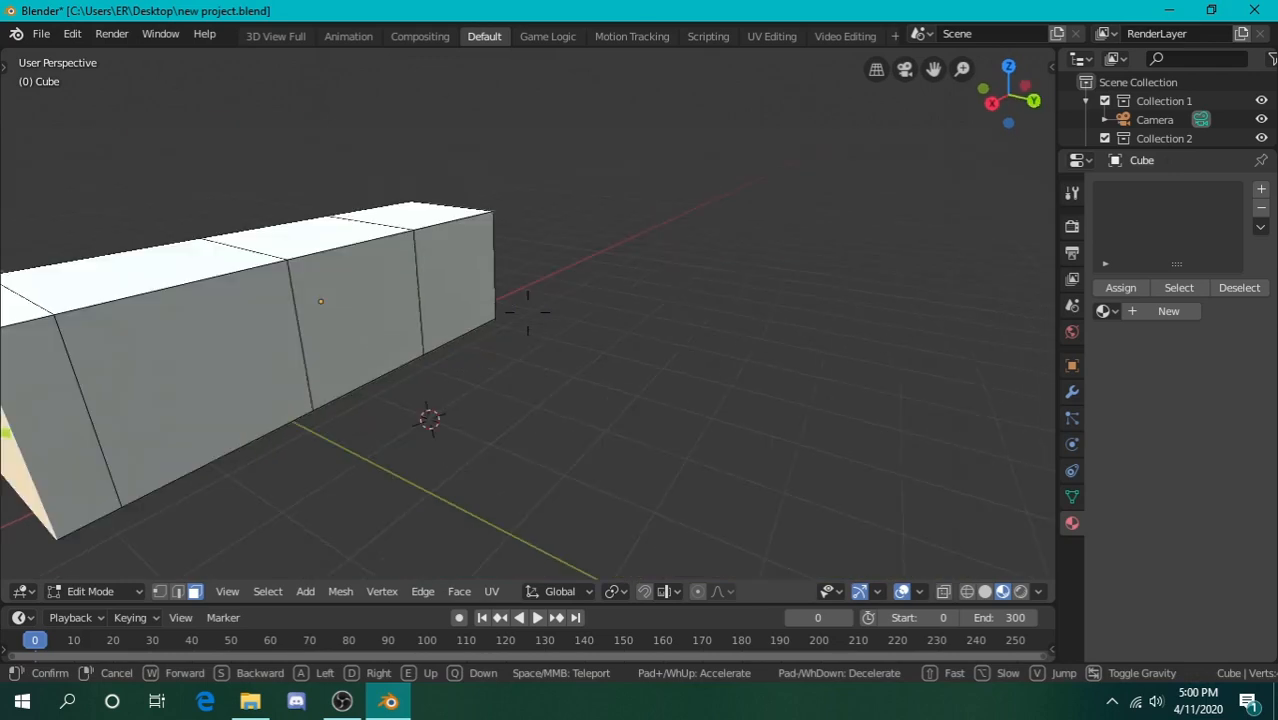
{"action": "key", "text": "s"}
{"action": "key", "text": "Escape"}
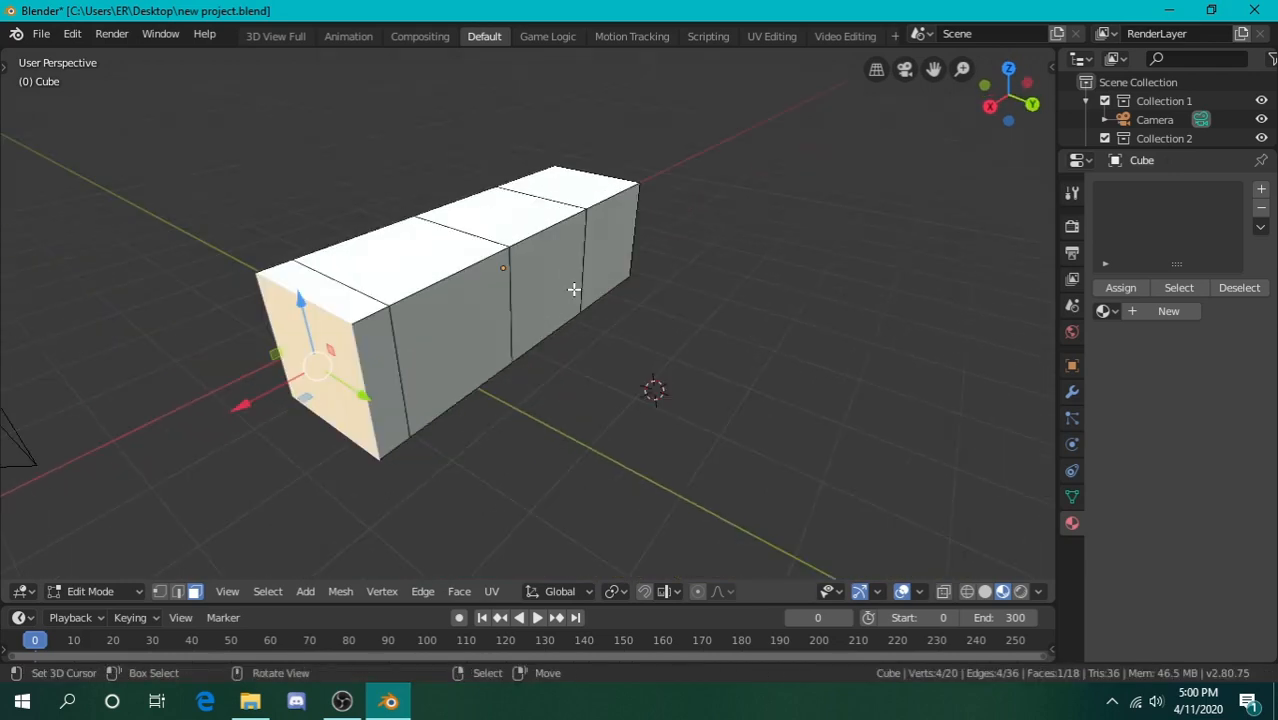
{"action": "key", "text": "Tab"}
{"action": "key", "text": "Delete"}
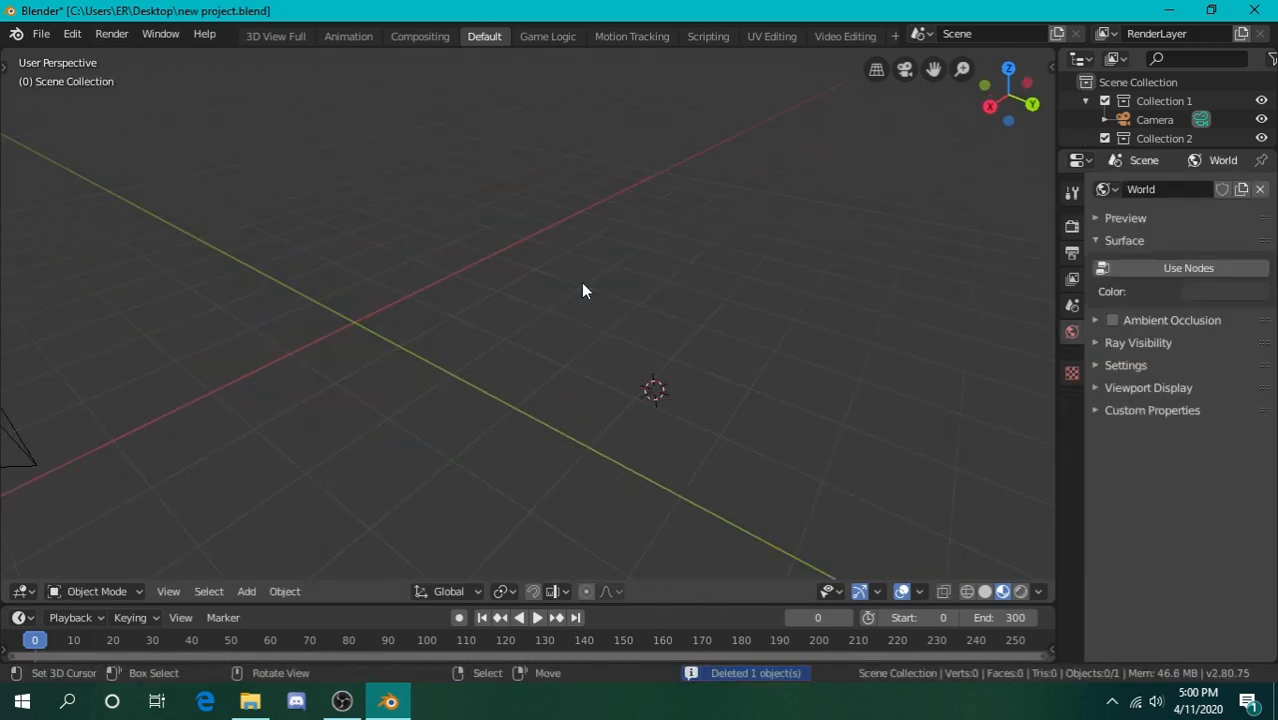
Add a new cube mesh and scale it down uniformly
{"action": "key", "text": "shift+grave"}
{"action": "key", "text": "Escape"}
{"action": "key", "text": "shift+a"}
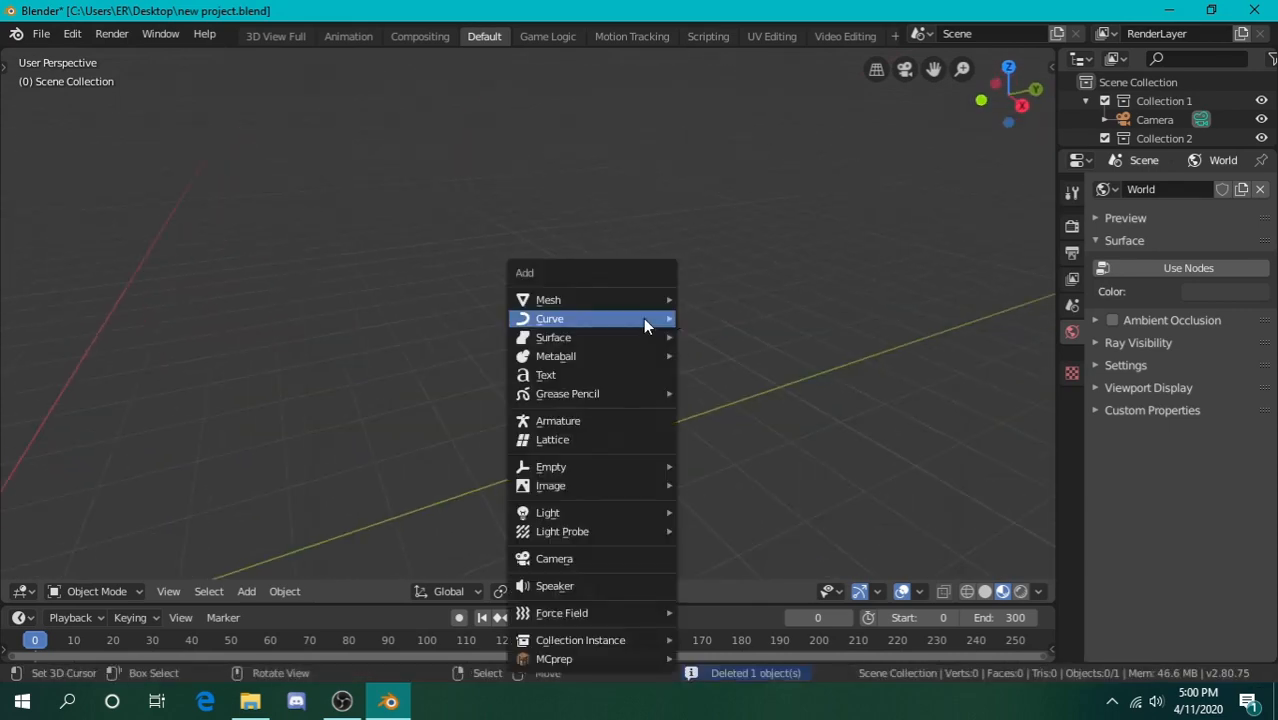
{"action": "mouse_move", "coordinate": [626, 295]}
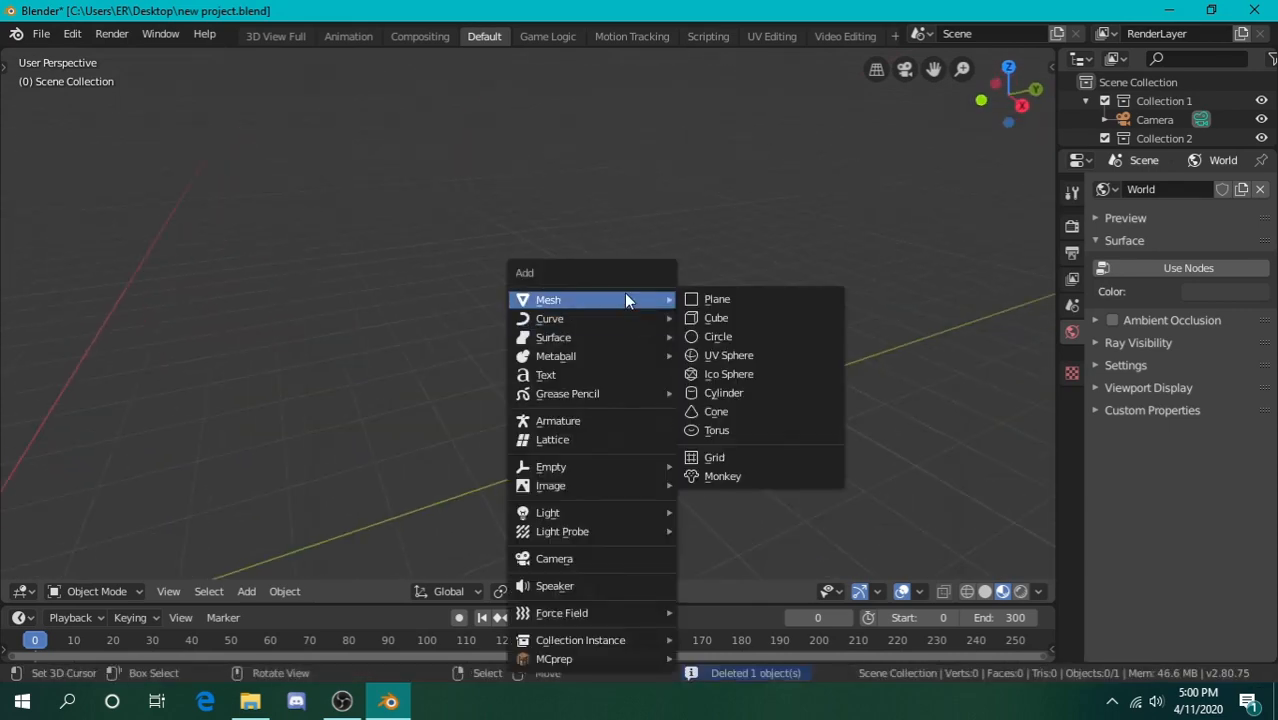
{"action": "left_click", "coordinate": [712, 316]}
{"action": "key", "text": "s"}
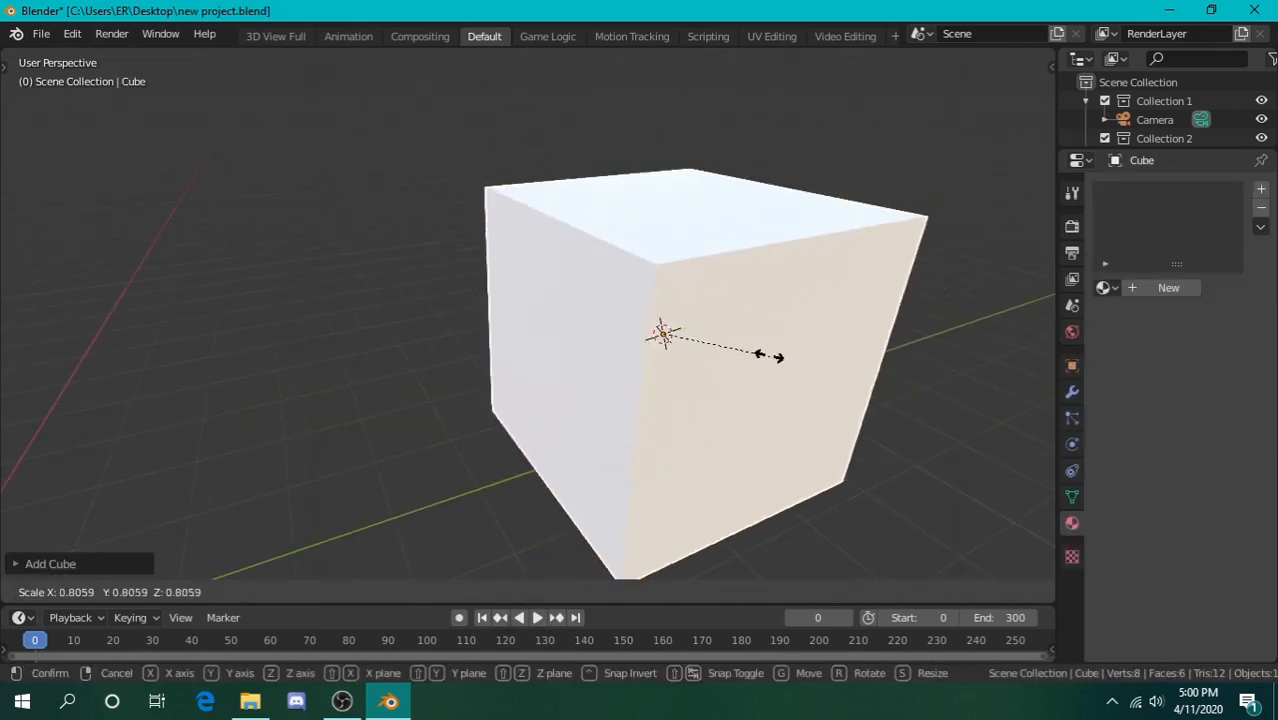
{"action": "left_click", "coordinate": [728, 357]}
Examine the new cube from several sides in walk navigation
{"action": "key", "text": "shift+grave"}
{"action": "key", "text": "s"}
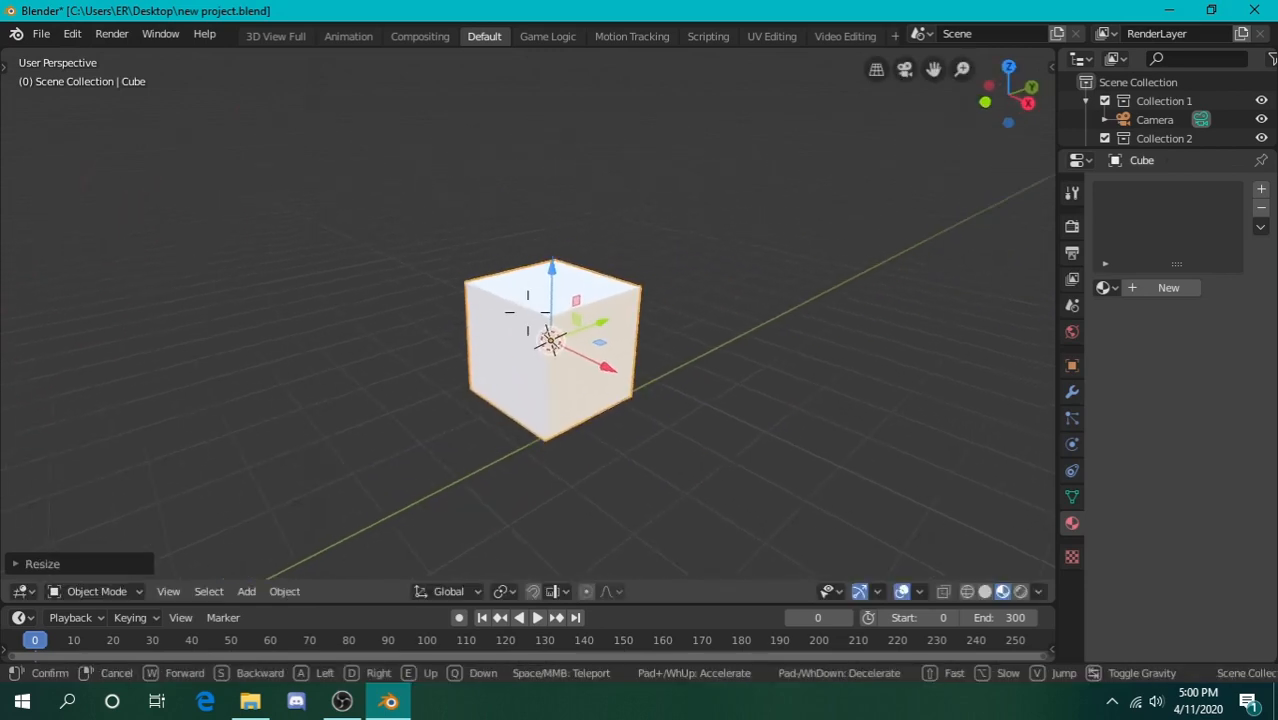
{"action": "key", "text": "w"}
{"action": "key", "text": "a"}
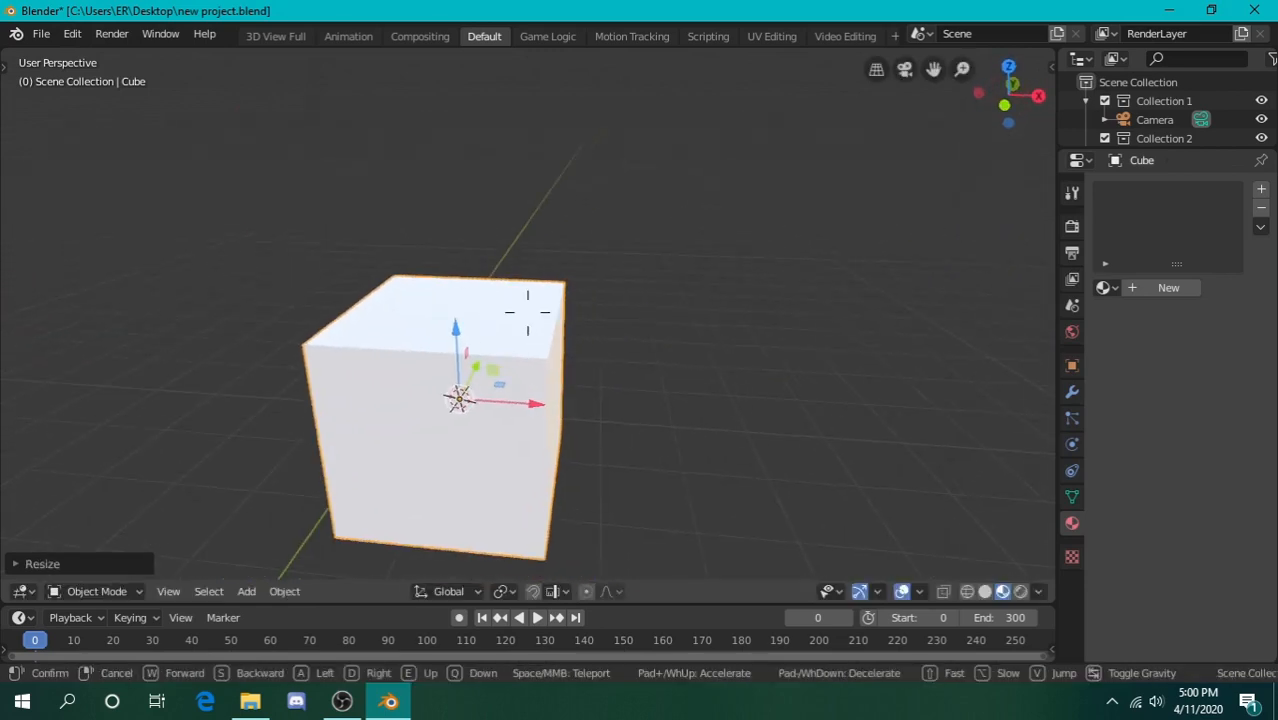
{"action": "key", "text": "d"}
{"action": "key", "text": "d"}
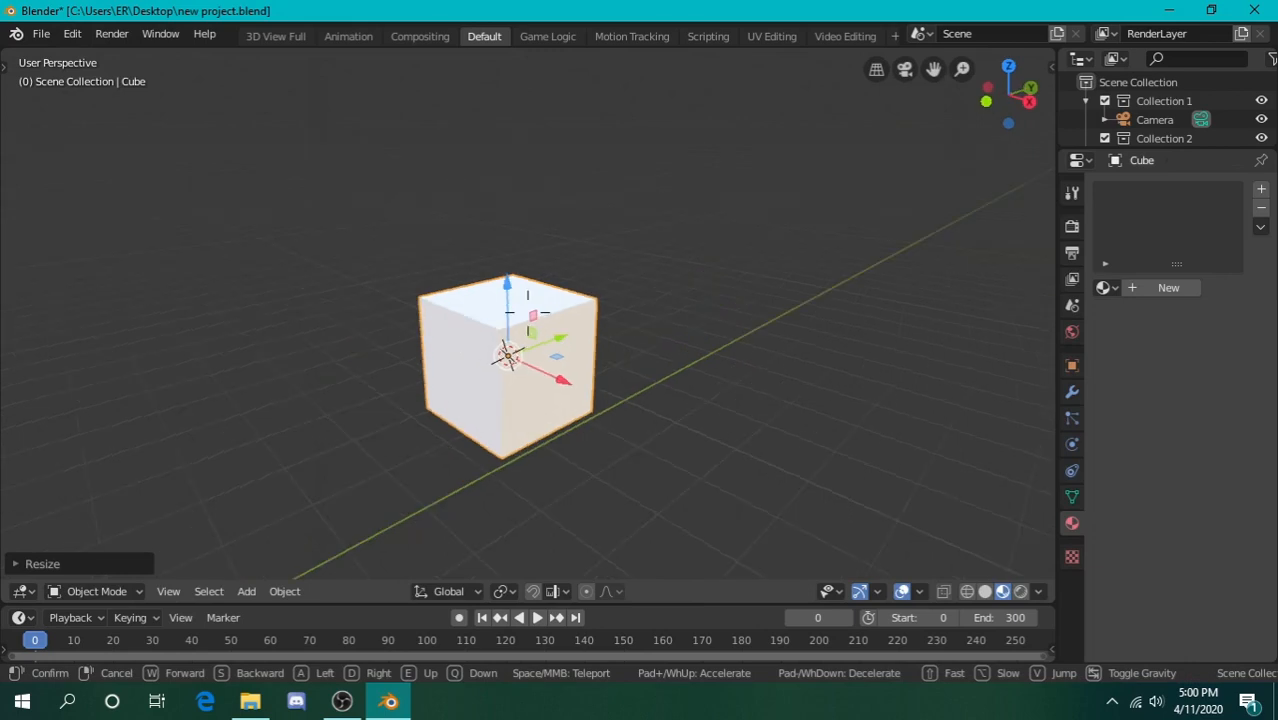
{"action": "key", "text": "d"}
{"action": "key", "text": "w"}
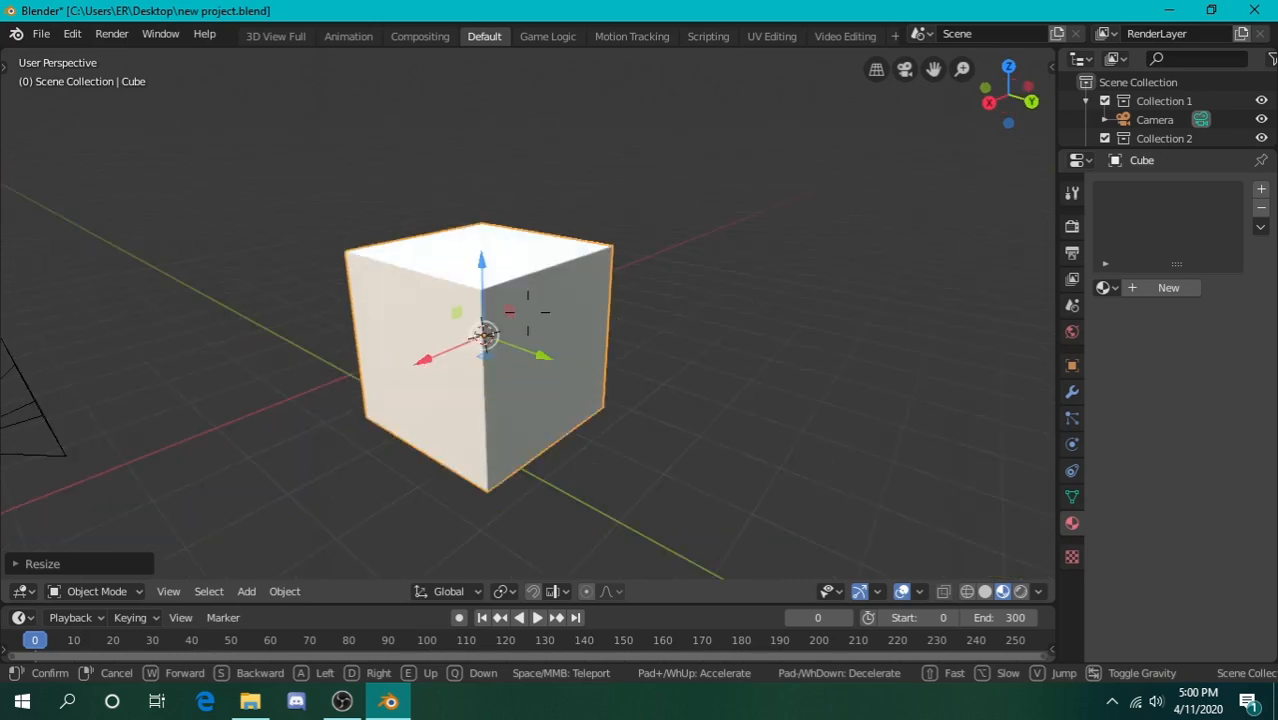
{"action": "key", "text": "a"}
{"action": "key", "text": "w"}
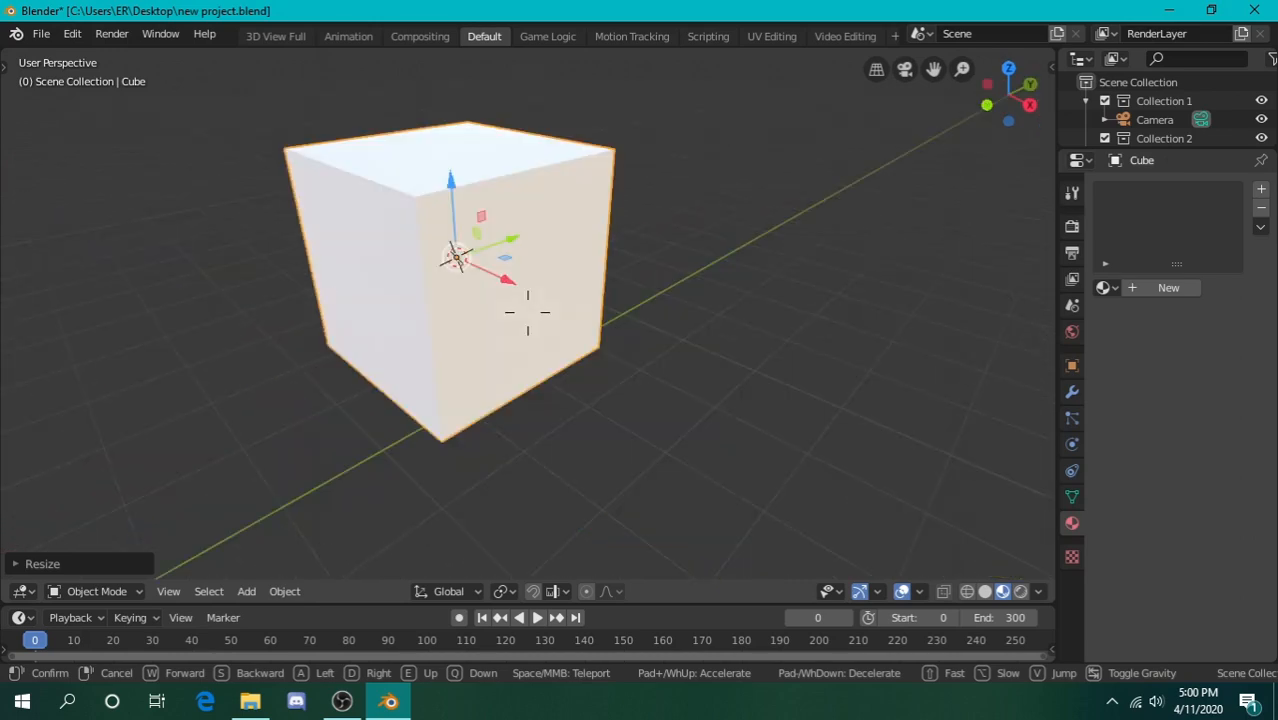
{"action": "left_click", "coordinate": [521, 281]}
Enter Edit Mode and subdivide all the faces of the cube once
{"action": "key", "text": "Tab"}
{"action": "key", "text": "shift+grave"}
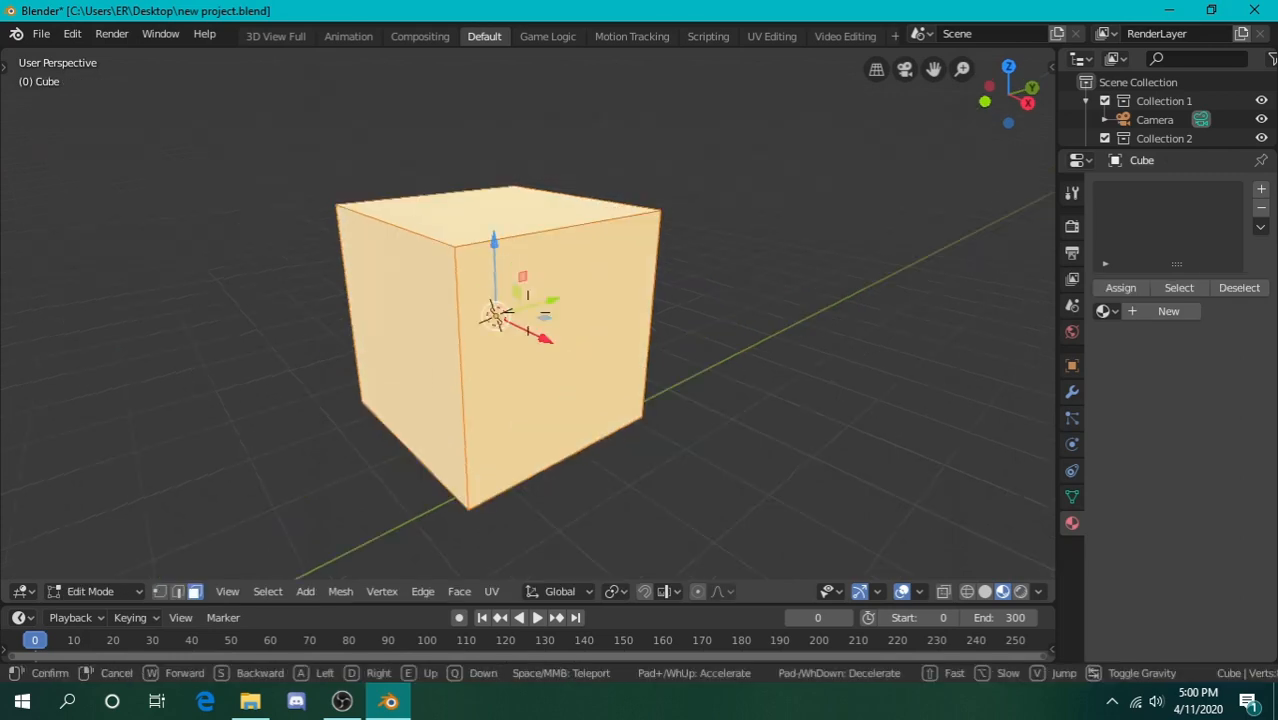
{"action": "key", "text": "e"}
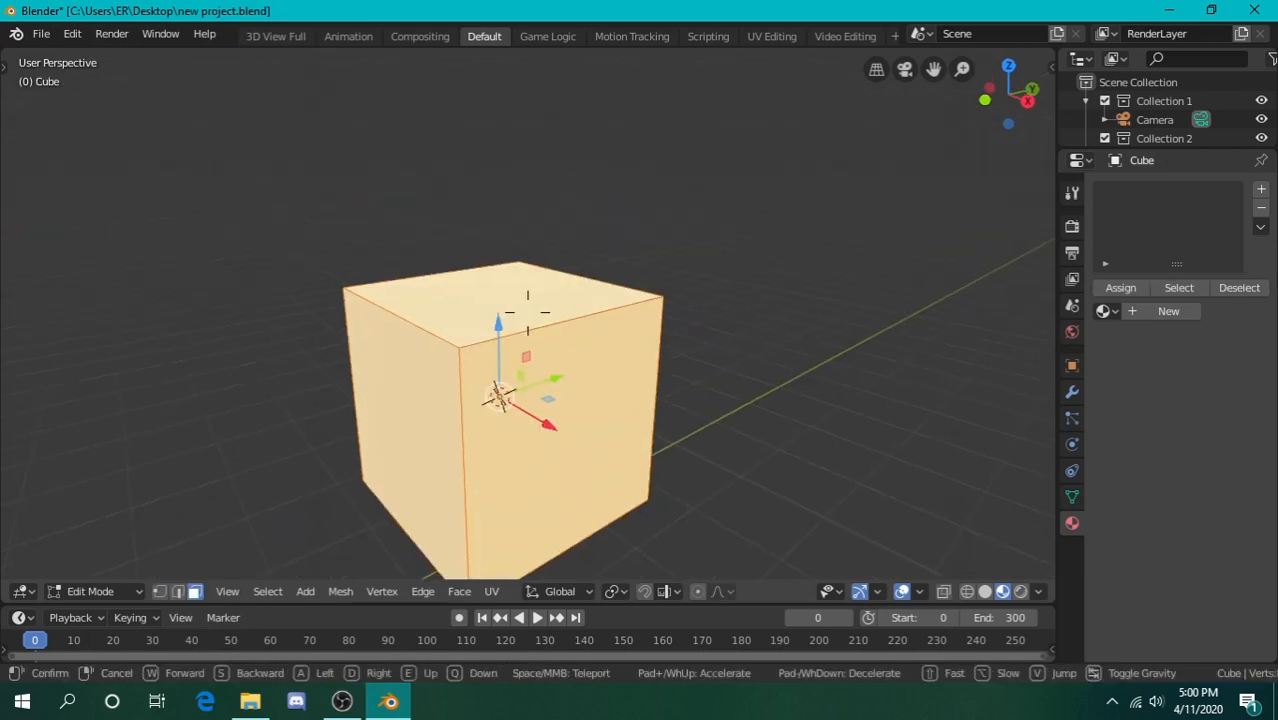
{"action": "key", "text": "s"}
{"action": "key", "text": "q"}
{"action": "key", "text": "w"}
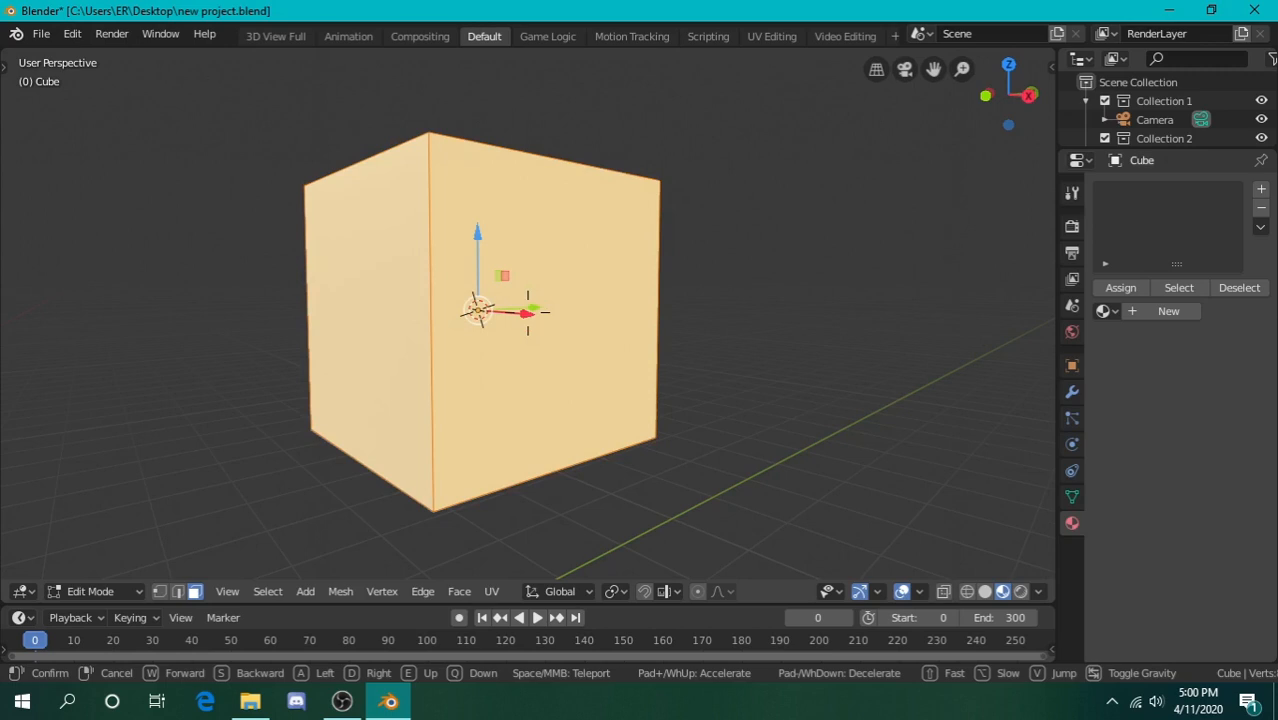
{"action": "left_click", "coordinate": [527, 312]}
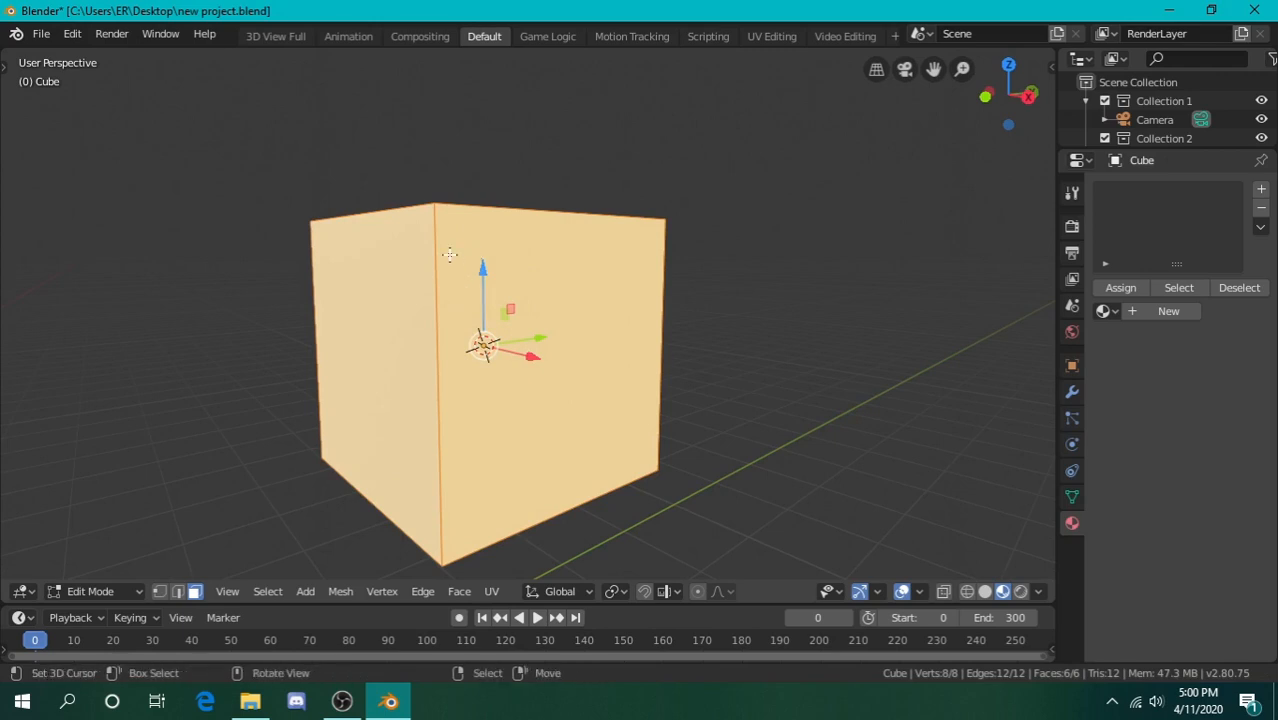
{"action": "key", "text": "ctrl+e"}
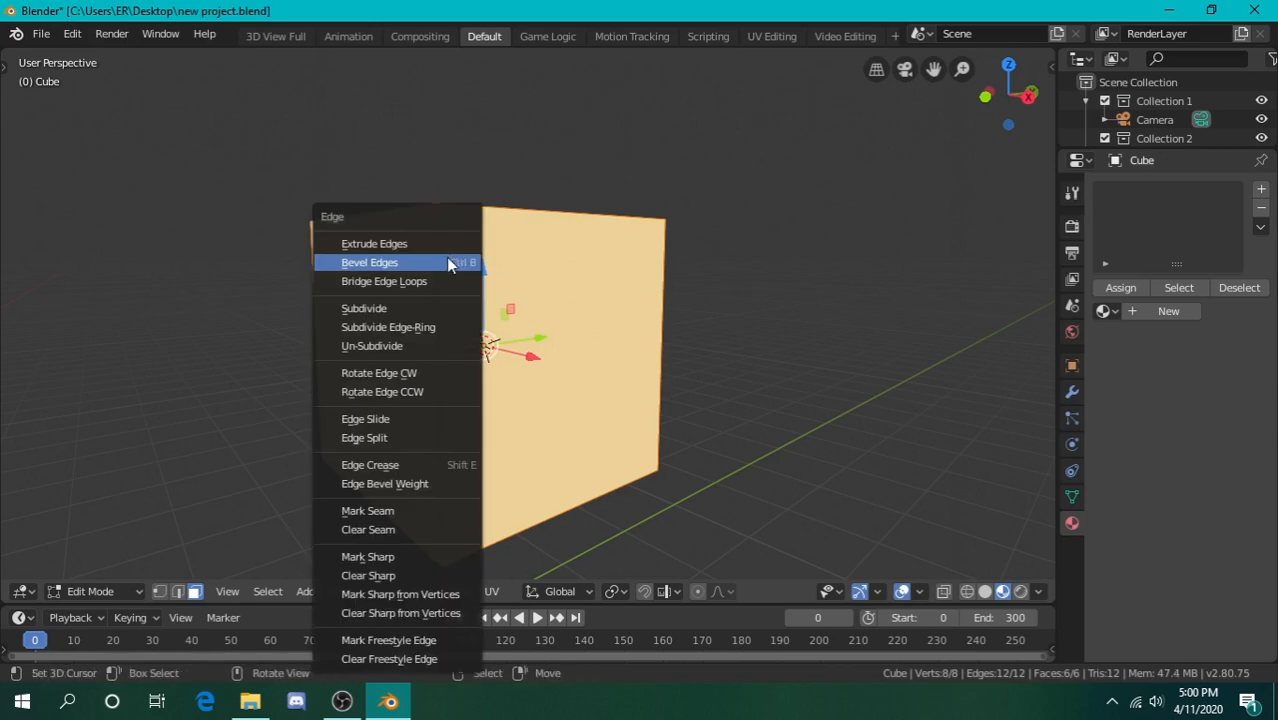
{"action": "left_click", "coordinate": [438, 309]}
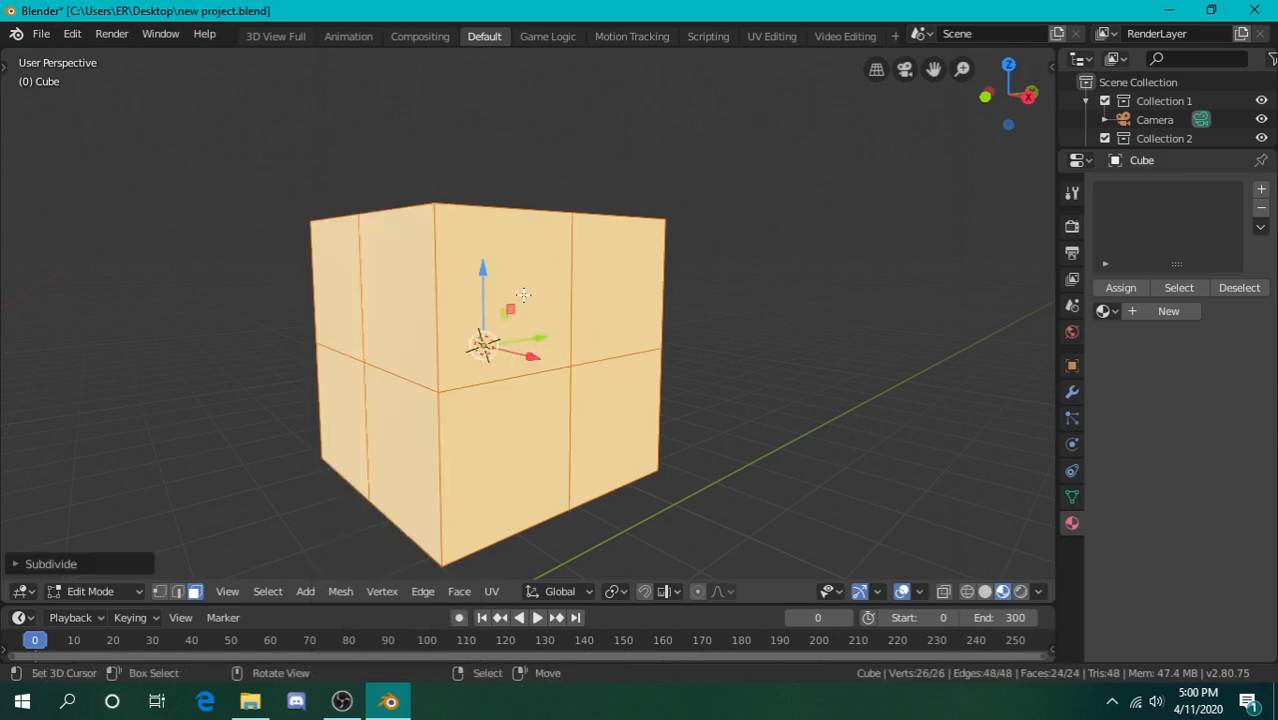
Subdivide the whole cube a second time, giving a four-by-four grid on each side
{"action": "key", "text": "shift+grave"}
{"action": "key", "text": "w"}
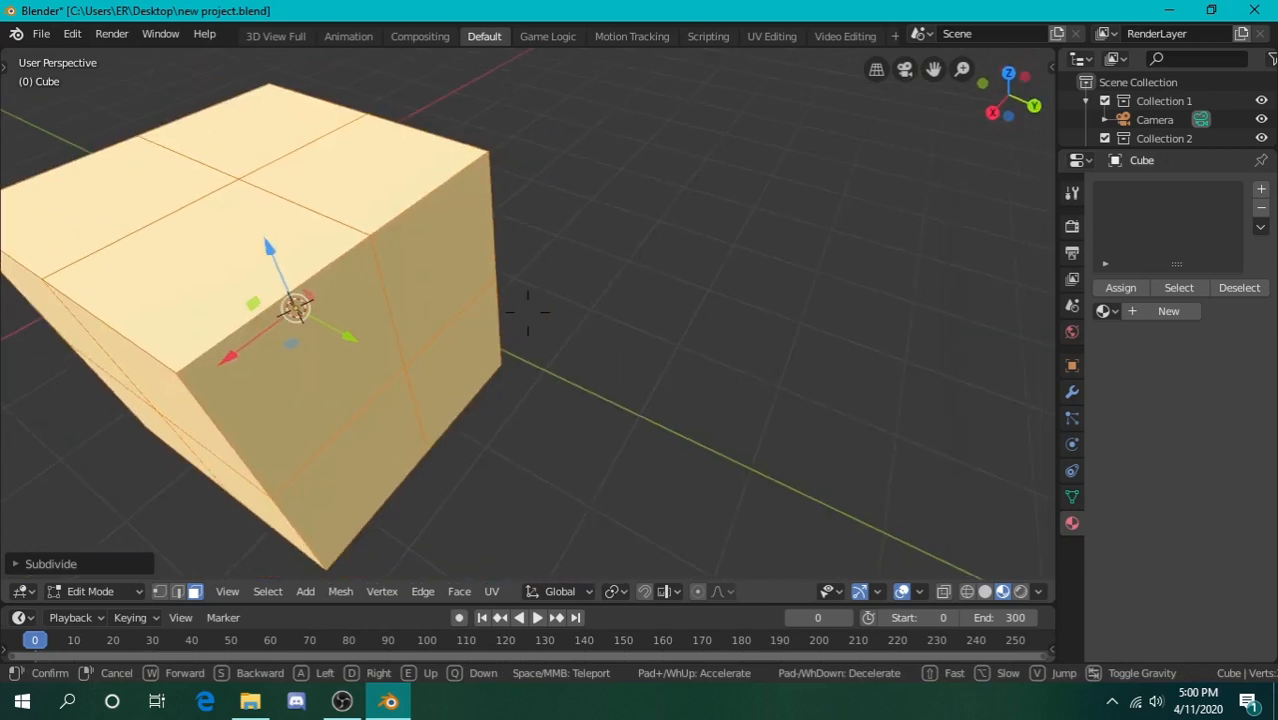
{"action": "key", "text": "a"}
{"action": "key", "text": "s"}
{"action": "key", "text": "q"}
{"action": "left_click", "coordinate": [527, 312]}
{"action": "key", "text": "ctrl+e"}
{"action": "left_click", "coordinate": [517, 308]}
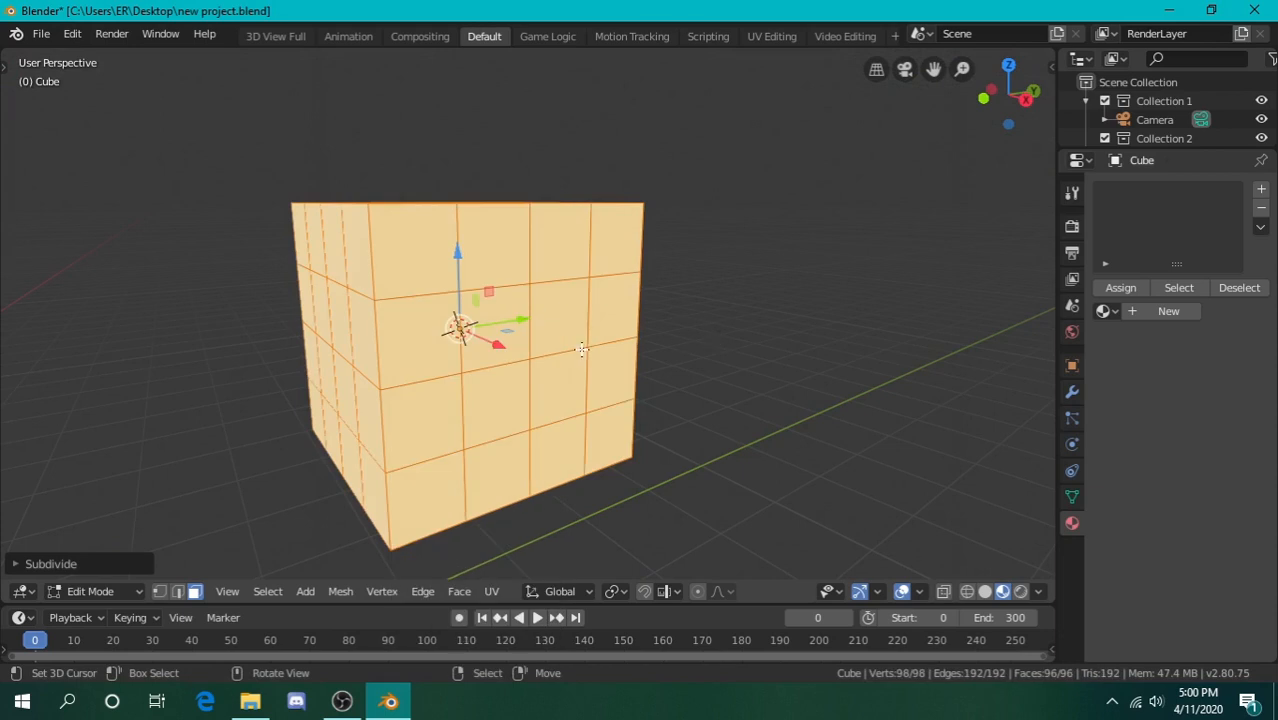
Try a third subdivision of the whole cube and undo it
{"action": "key", "text": "ctrl+e"}
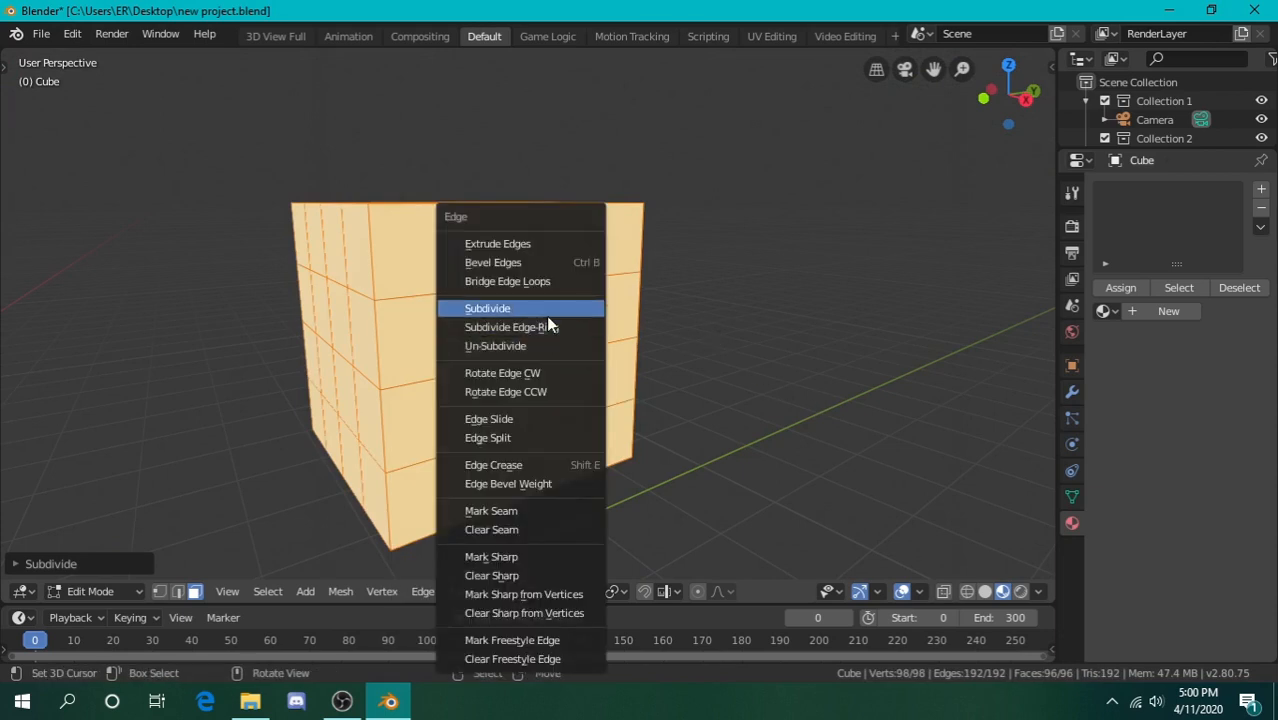
{"action": "left_click", "coordinate": [546, 312]}
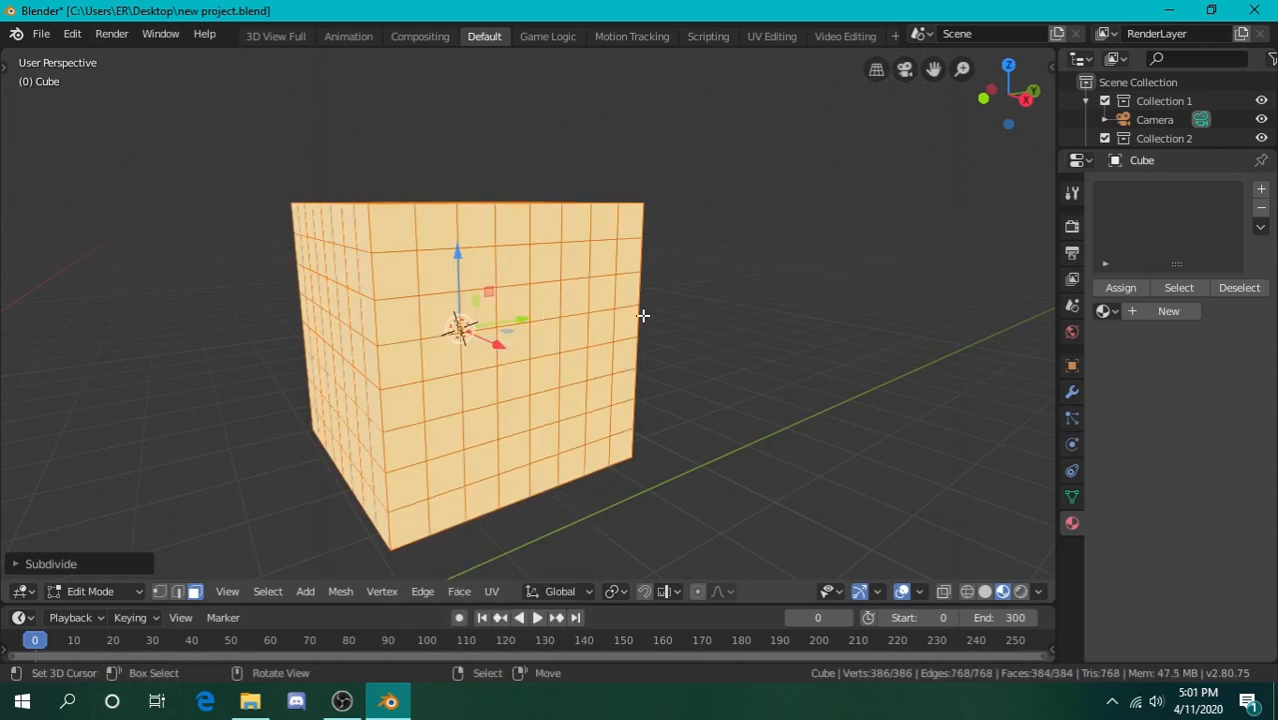
{"action": "key", "text": "ctrl+z"}
Extrude the single face at the far upper corner of the cube's X side outward, and undo the extrusion
{"action": "key", "text": "shift+grave"}
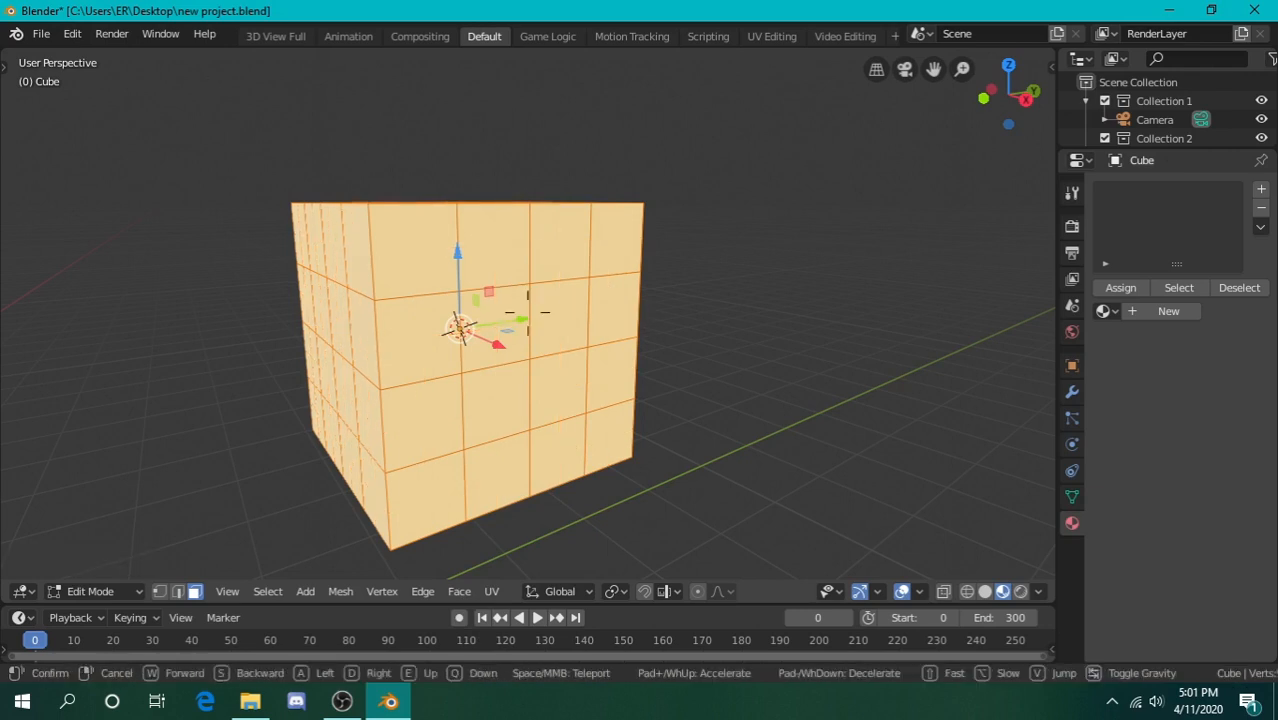
{"action": "key", "text": "Escape"}
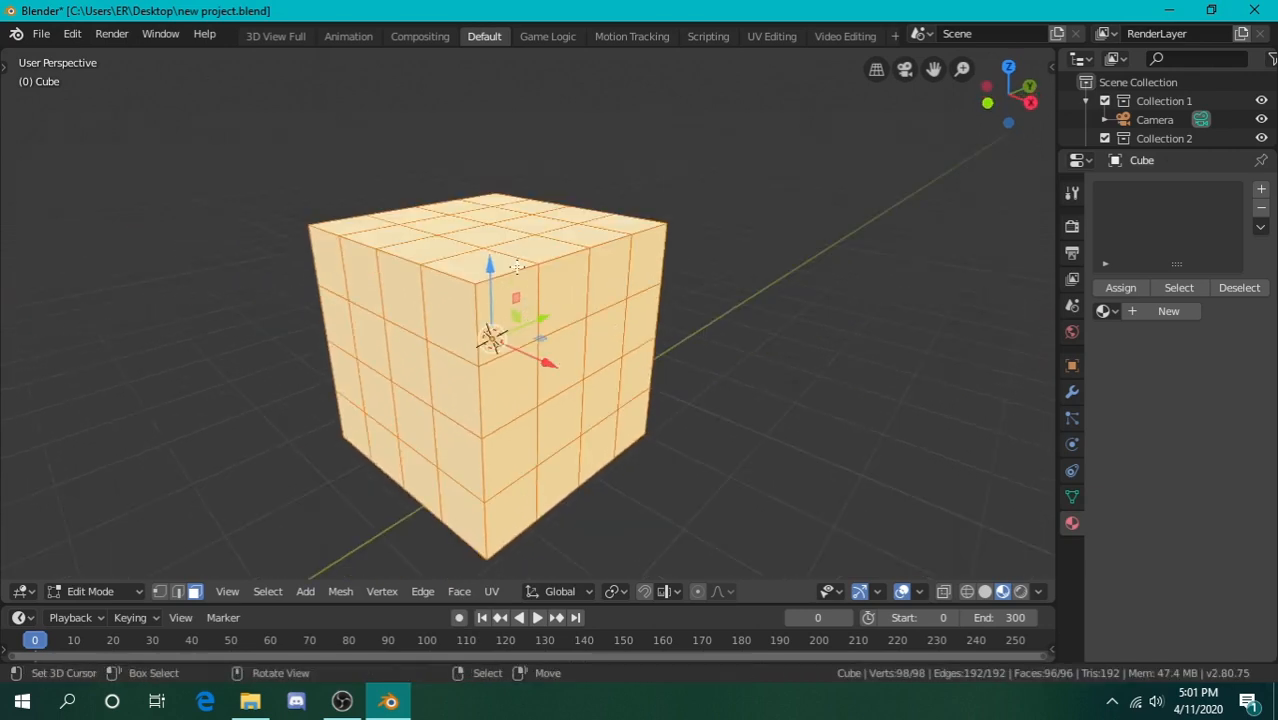
{"action": "key", "text": "shift+grave"}
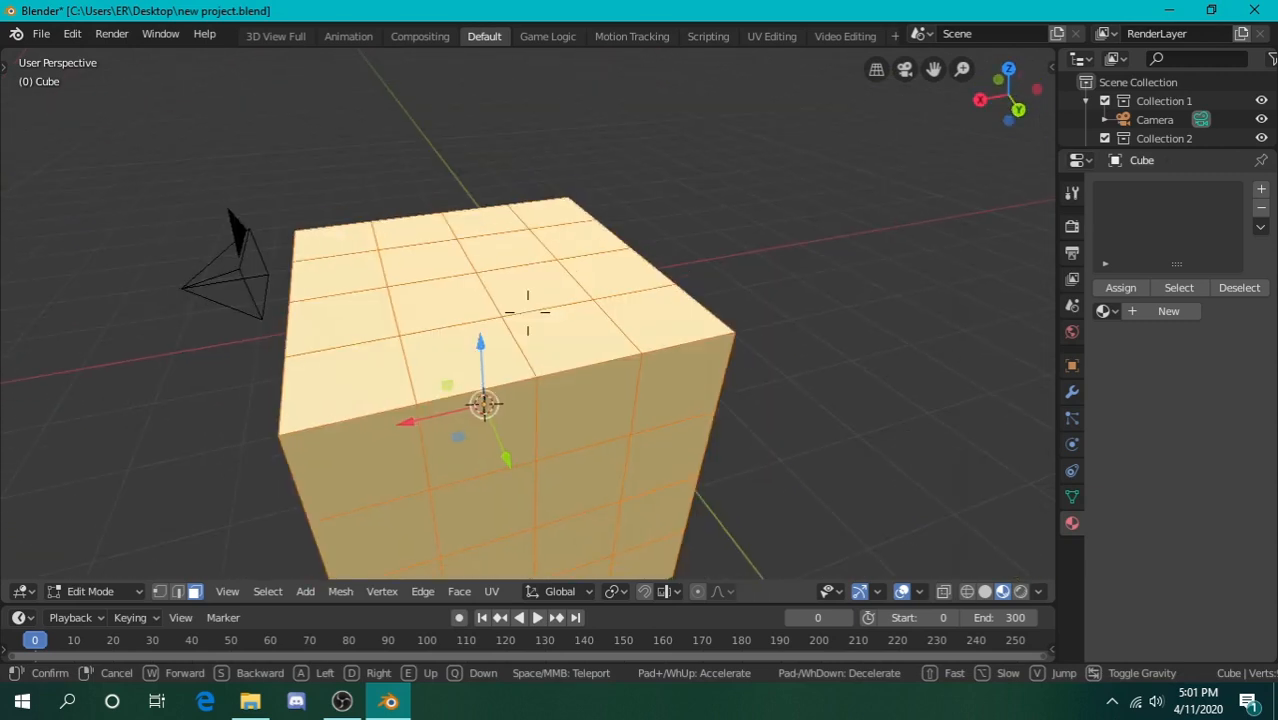
{"action": "left_click", "coordinate": [528, 312]}
{"action": "left_click", "coordinate": [542, 218]}
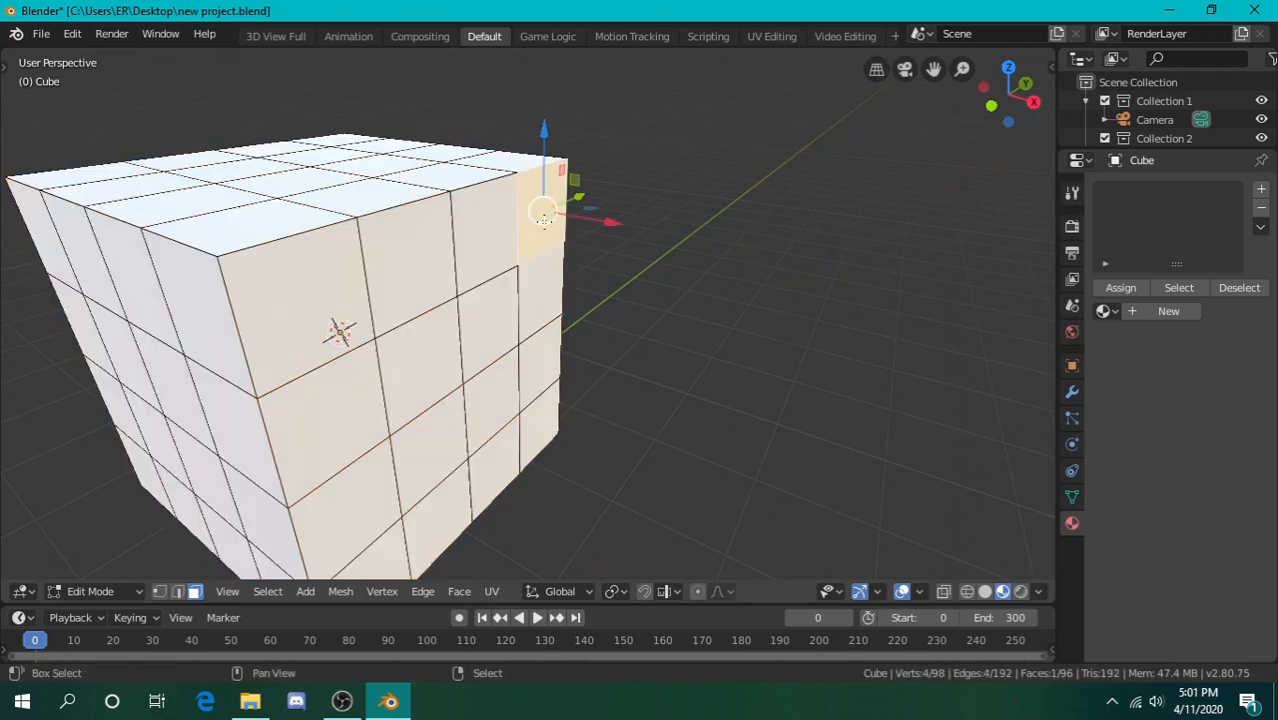
{"action": "key", "text": "e"}
{"action": "left_click", "coordinate": [672, 250]}
{"action": "key", "text": "ctrl+z"}
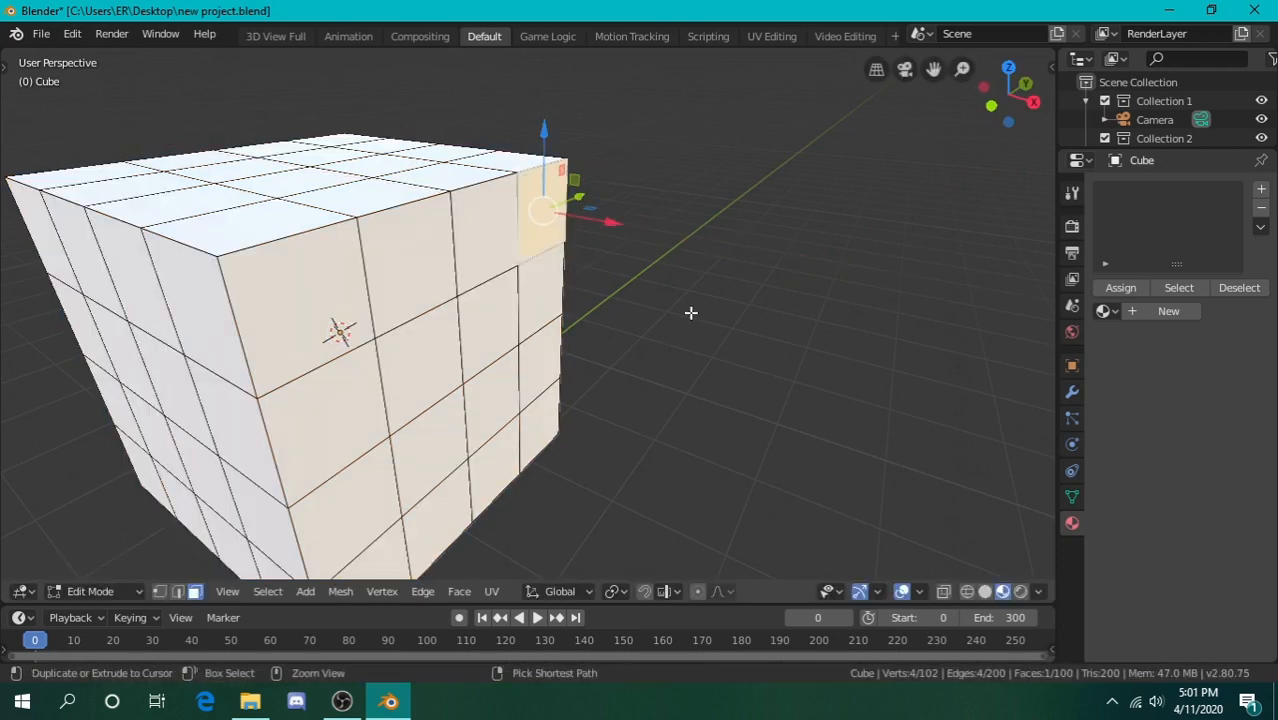
Extrude the eight faces in the two middle rows of the cube's positive X side outward
{"action": "key", "text": "shift+grave"}
{"action": "key", "text": "d"}
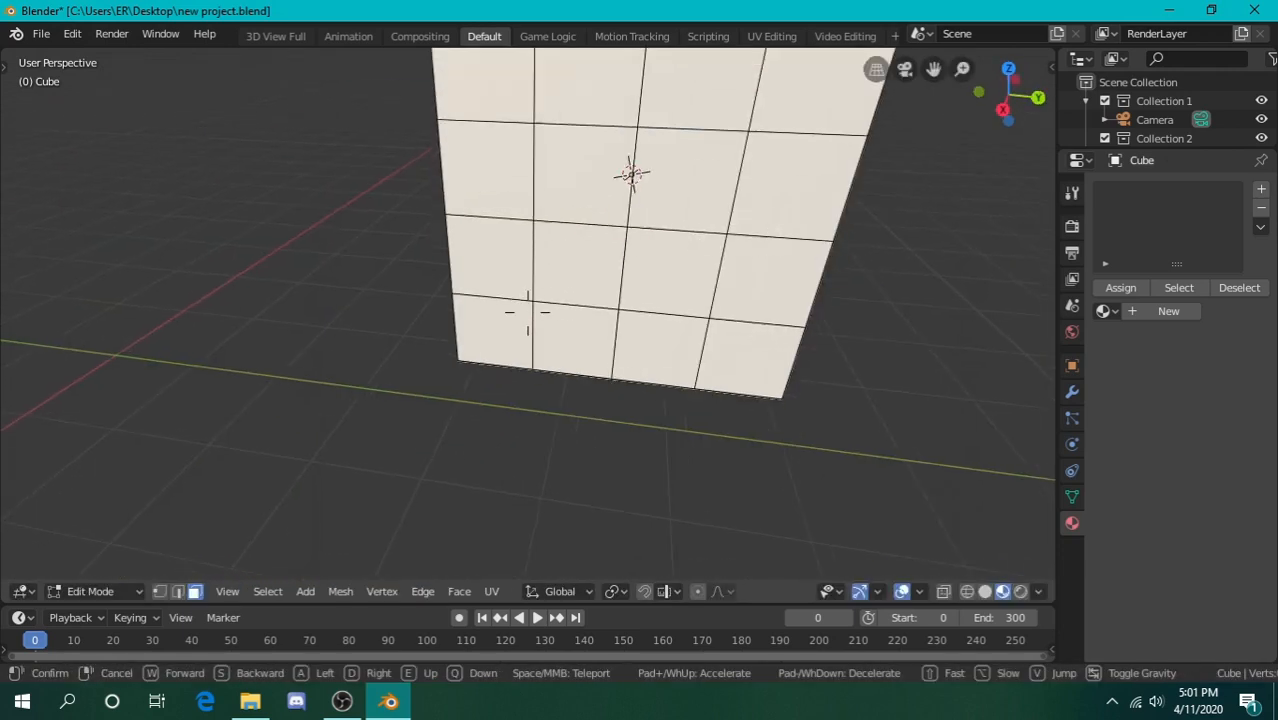
{"action": "key", "text": "a"}
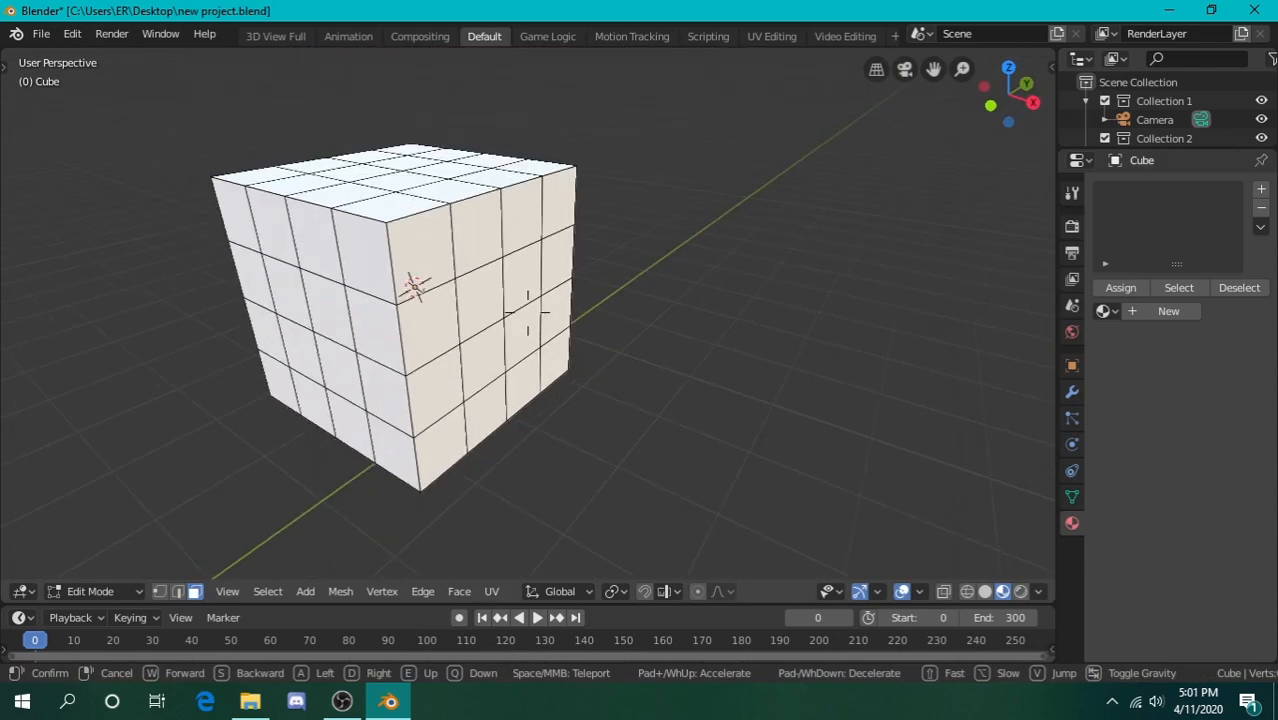
{"action": "left_click", "coordinate": [486, 340]}
{"action": "key", "text": "c"}
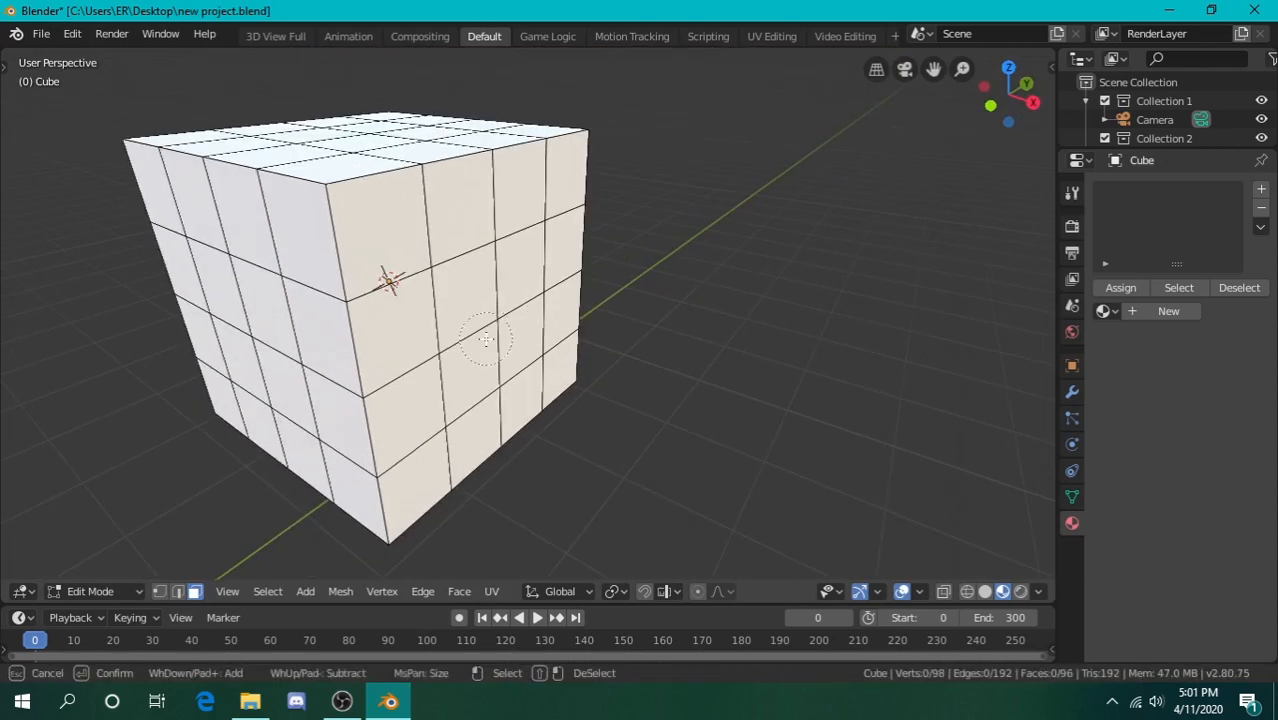
{"action": "left_click_drag", "start_coordinate": [548, 288], "coordinate": [391, 359]}
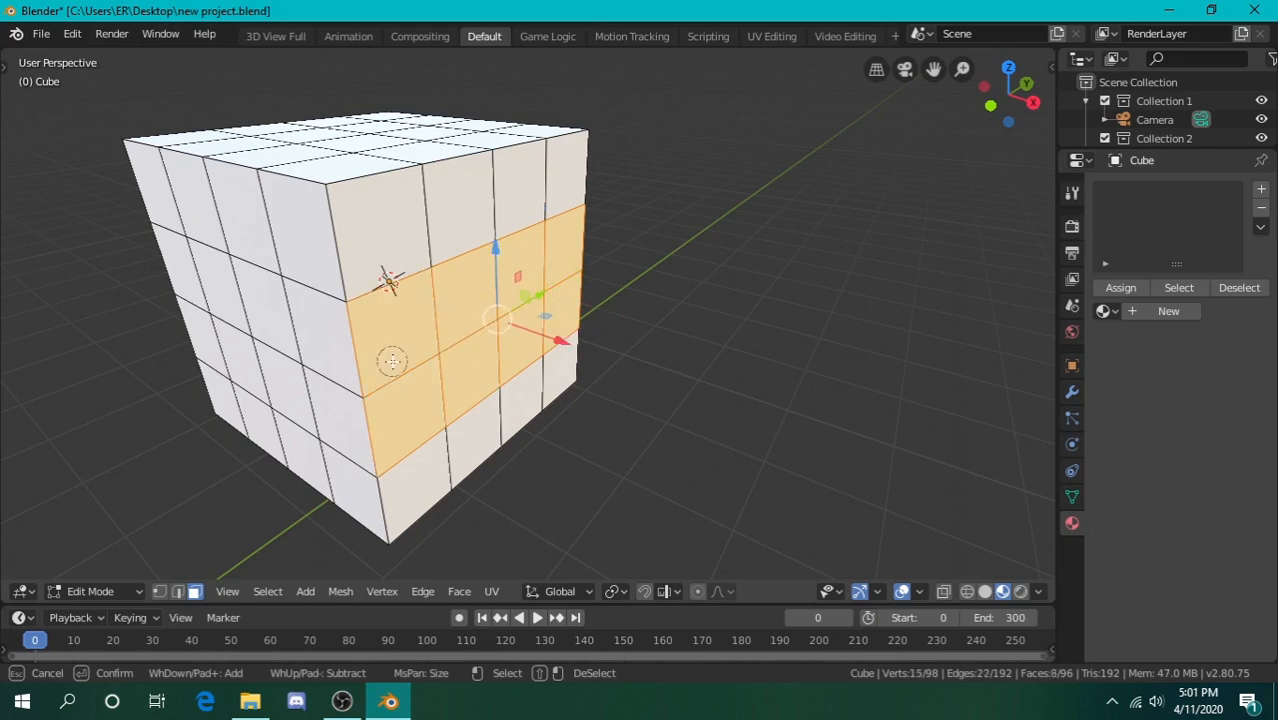
{"action": "right_click", "coordinate": [397, 359]}
{"action": "key", "text": "e"}
{"action": "right_click", "coordinate": [570, 348]}
{"action": "key", "text": "g"}
{"action": "left_click", "coordinate": [590, 342]}
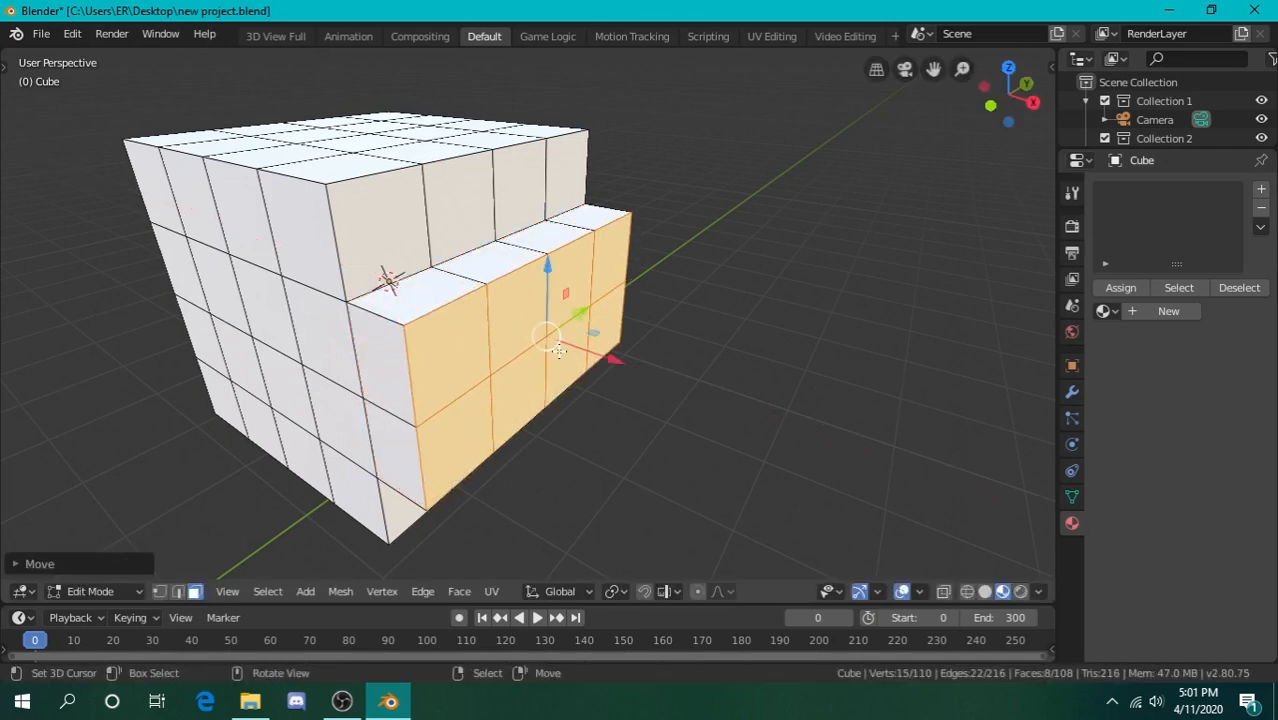
Extrude the four central faces of the raised block on the positive X side farther outward along X
{"action": "key", "text": "alt+a"}
{"action": "key", "text": "c"}
{"action": "left_click", "coordinate": [546, 342]}
{"action": "right_click", "coordinate": [547, 342]}
{"action": "key", "text": "e"}
{"action": "right_click", "coordinate": [577, 350]}
{"action": "key", "text": "g"}
{"action": "key", "text": "x"}
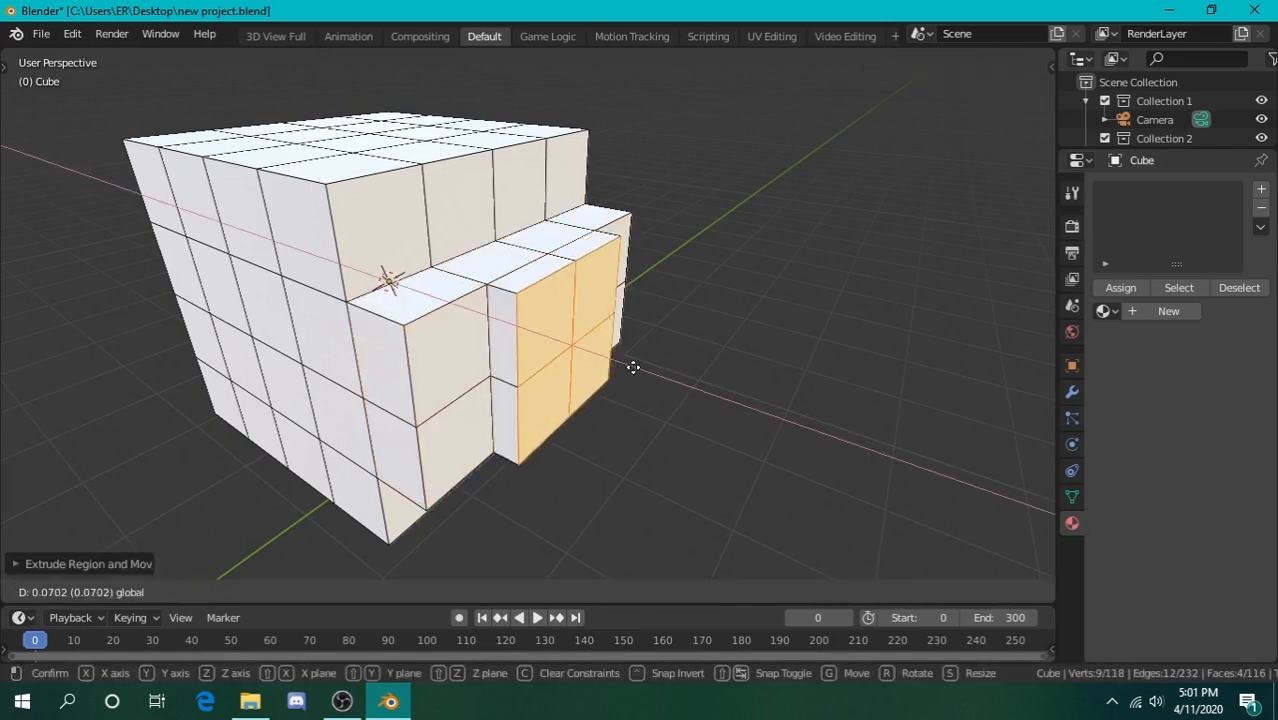
{"action": "left_click", "coordinate": [652, 369]}
{"action": "key", "text": "shift+grave"}
{"action": "left_click", "coordinate": [527, 312]}
{"action": "key", "text": "alt+a"}
{"action": "key", "text": "c"}
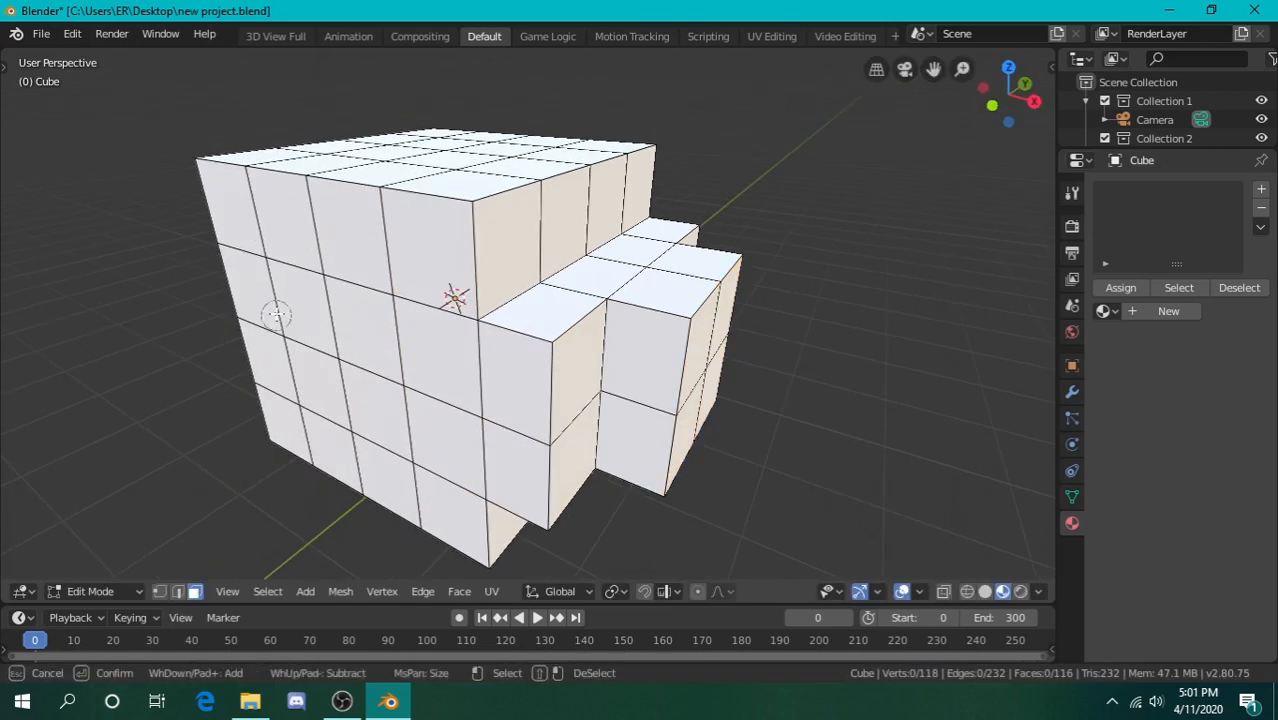
{"action": "left_click_drag", "start_coordinate": [268, 300], "coordinate": [272, 327]}
{"action": "right_click", "coordinate": [272, 327]}
{"action": "key", "text": "alt+a"}
Extrude the eight faces in the two middle rows of the negative X side outward about 0.14 along X
{"action": "key", "text": "shift+grave"}
{"action": "key", "text": "w"}
{"action": "key", "text": "s"}
{"action": "left_click", "coordinate": [528, 312]}
{"action": "key", "text": "c"}
{"action": "mouse_move", "coordinate": [430, 313]}
{"action": "left_mouse_down"}
{"action": "mouse_move", "coordinate": [392, 310]}
{"action": "mouse_move", "coordinate": [525, 346]}
{"action": "left_mouse_up"}
{"action": "right_click", "coordinate": [525, 346]}
{"action": "key", "text": "shift+grave"}
{"action": "key", "text": "d"}
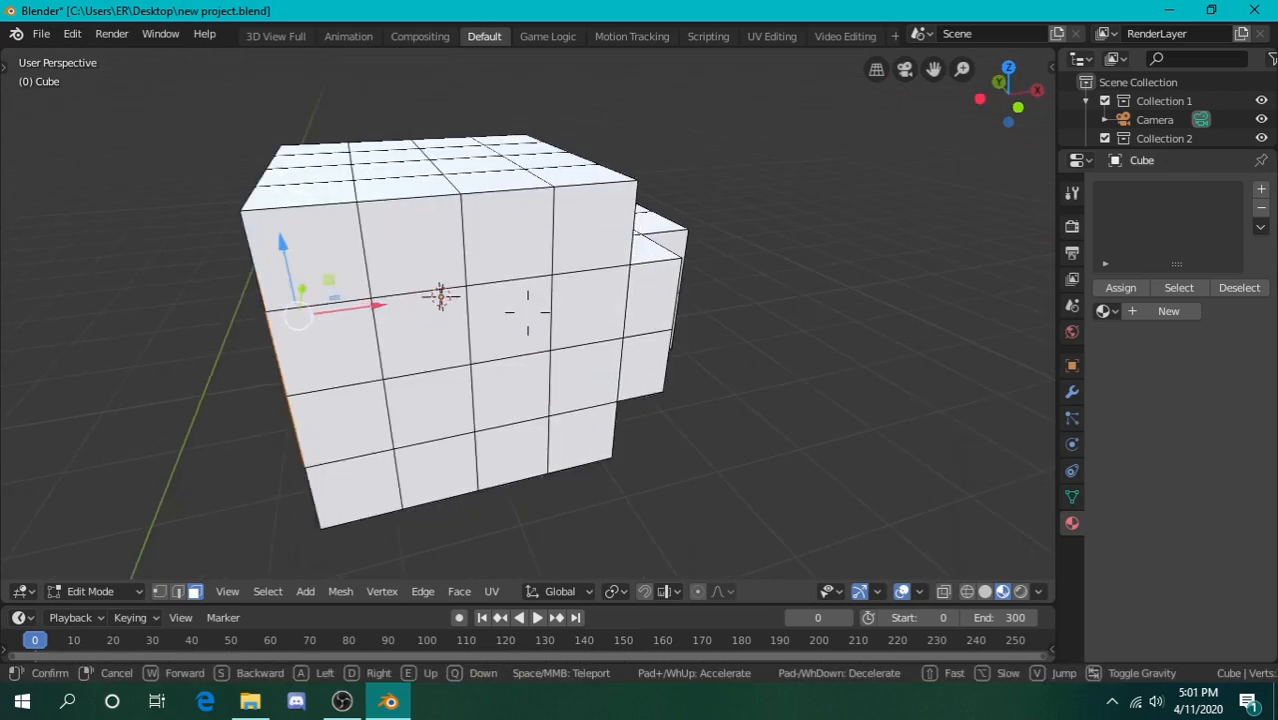
{"action": "left_click", "coordinate": [527, 312]}
{"action": "key", "text": "e"}
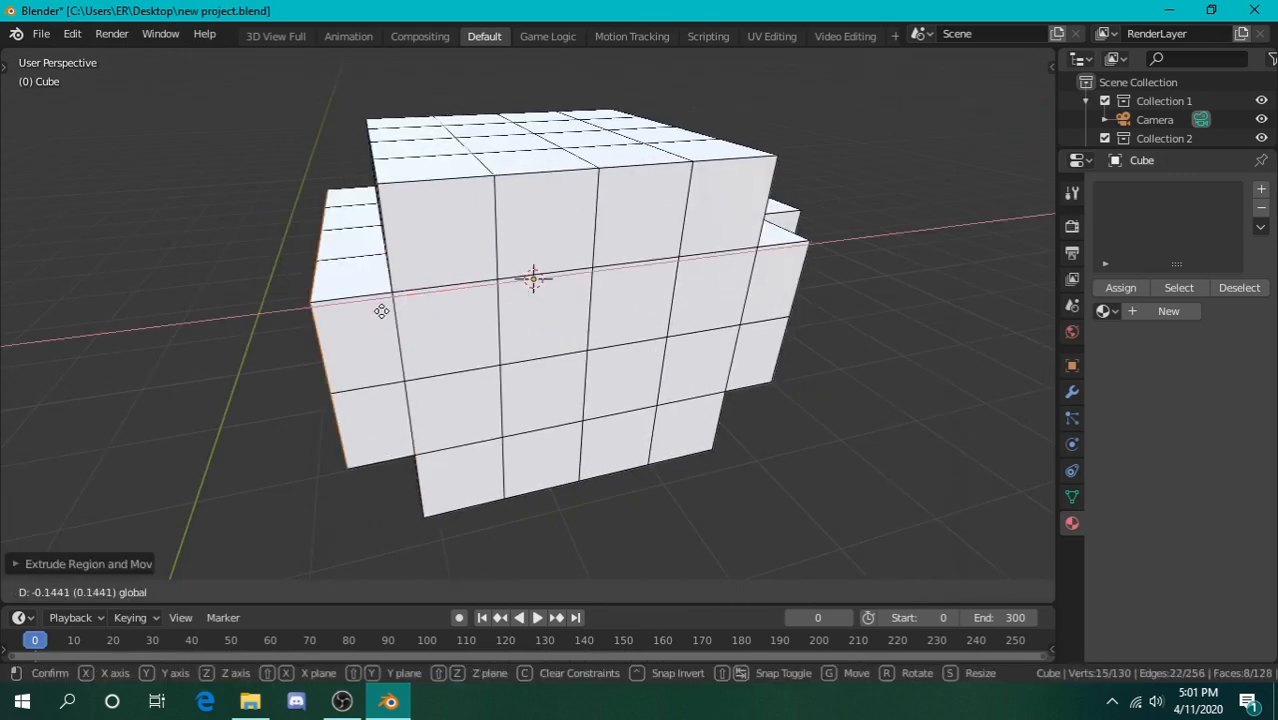
{"action": "left_click", "coordinate": [382, 305]}
Extrude the four central faces of the raised block on the negative X side about 0.15 outward along X
{"action": "key", "text": "shift+grave"}
{"action": "left_click", "coordinate": [528, 312]}
{"action": "key", "text": "alt+a"}
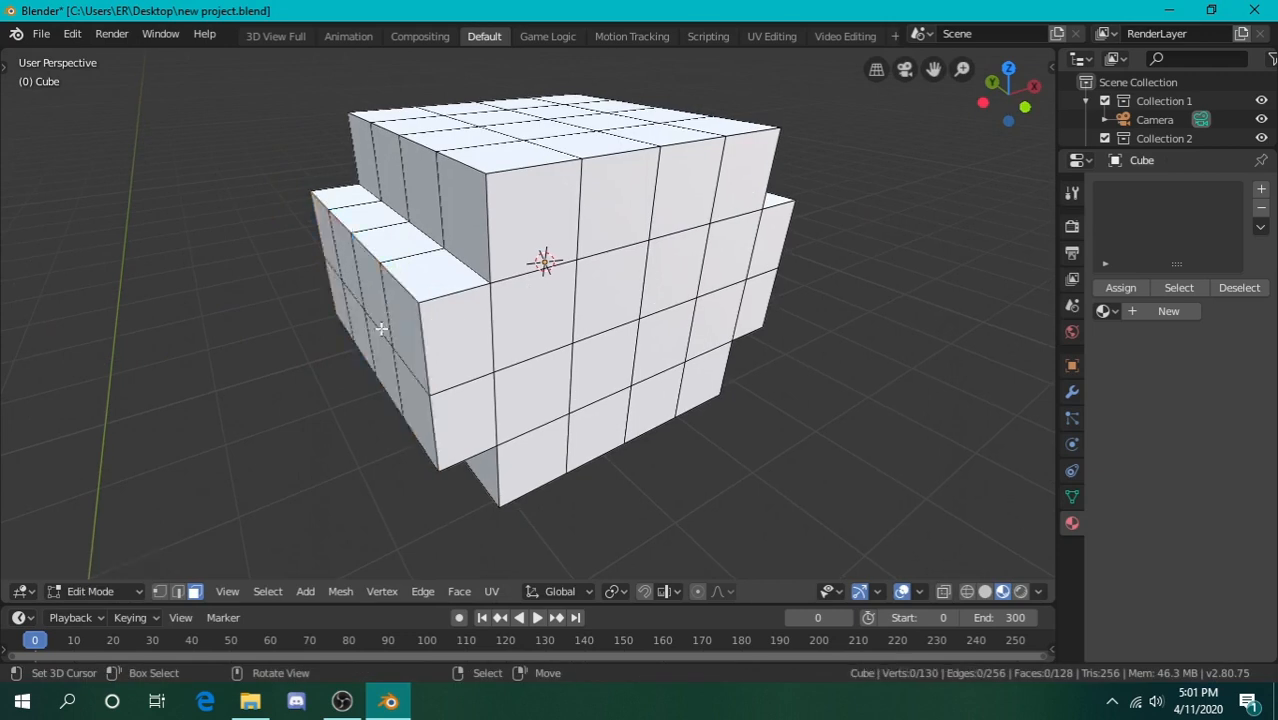
{"action": "key", "text": "c"}
{"action": "left_click", "coordinate": [362, 310]}
{"action": "right_click", "coordinate": [366, 309]}
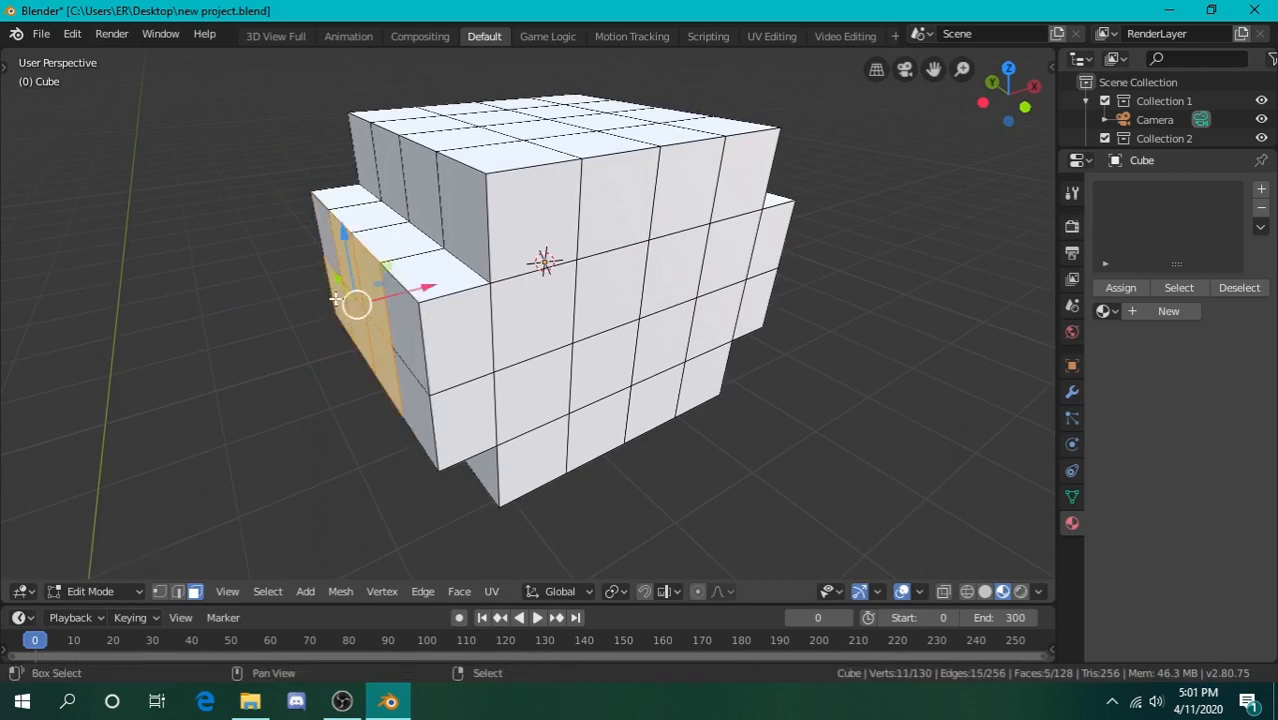
{"action": "right_click", "coordinate": [338, 303], "text": "shift"}
{"action": "key", "text": "e"}
{"action": "left_click", "coordinate": [401, 309]}
{"action": "key", "text": "g"}
{"action": "key", "text": "x"}
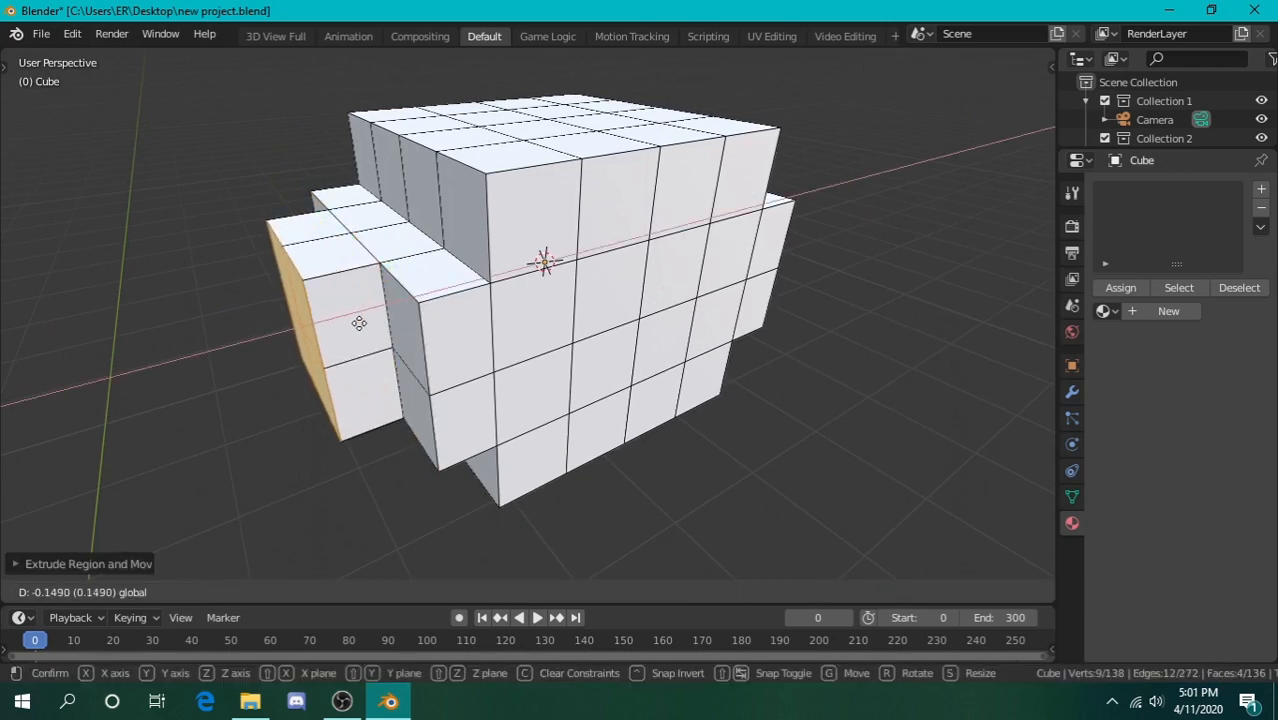
{"action": "left_click", "coordinate": [354, 322]}
Clear the selection and select the eight faces in the two middle rows of the cube's negative Y side
{"action": "key", "text": "shift+grave"}
{"action": "key", "text": "a"}
{"action": "key", "text": "s"}
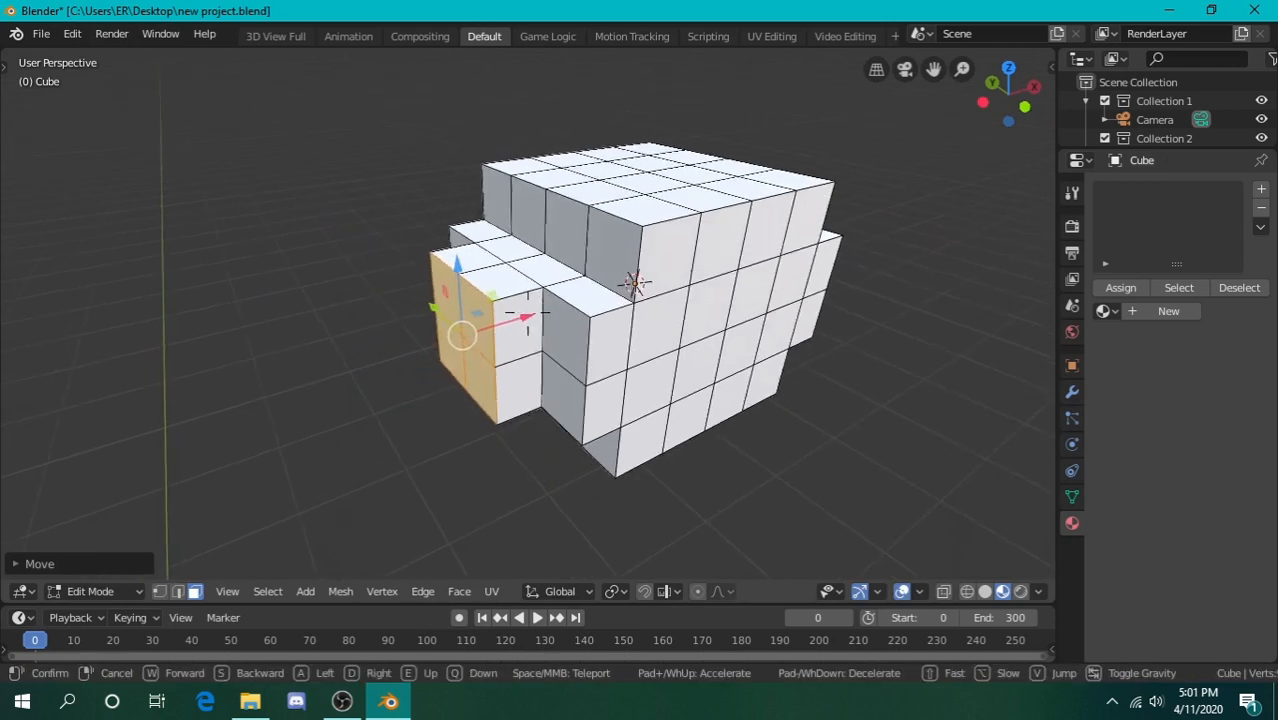
{"action": "key", "text": "w"}
{"action": "key", "text": "s"}
{"action": "key", "text": "w"}
{"action": "key", "text": "d"}
{"action": "key", "text": "s"}
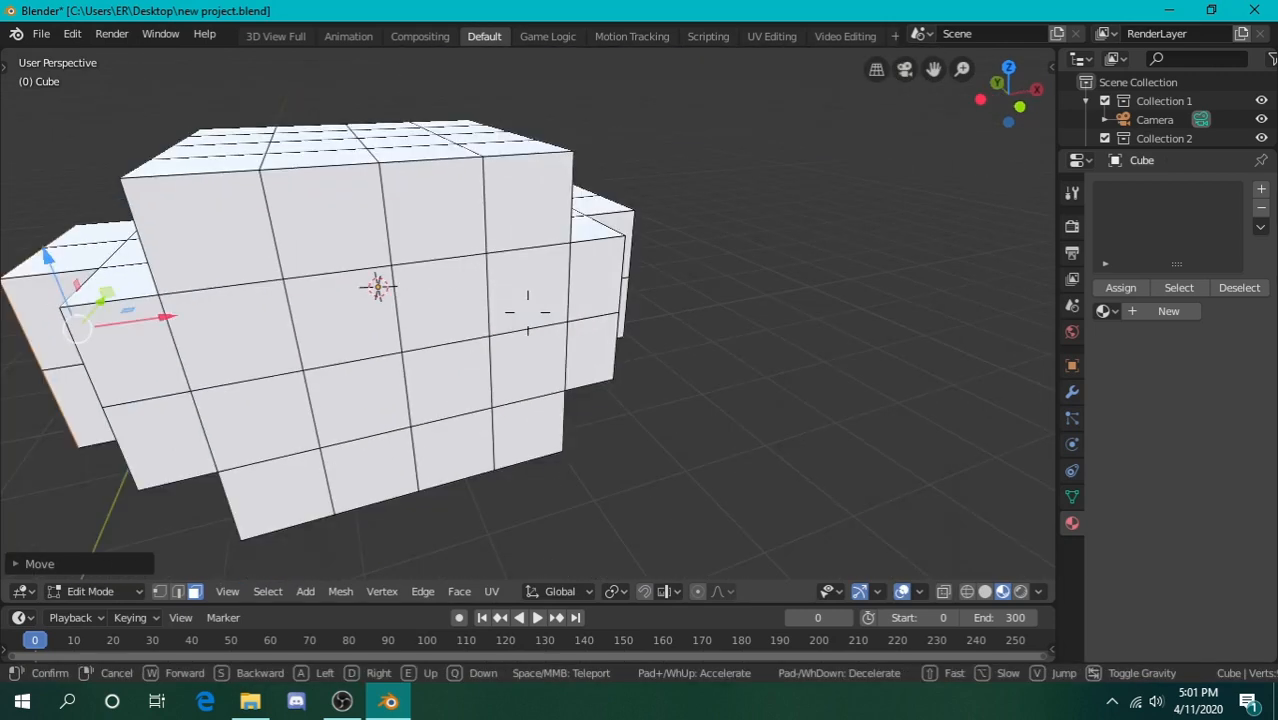
{"action": "right_click", "coordinate": [528, 312]}
{"action": "key", "text": "alt+a"}
{"action": "key", "text": "c"}
{"action": "left_click_drag", "start_coordinate": [666, 320], "coordinate": [500, 378]}
{"action": "right_click", "coordinate": [500, 378]}
Add the eight faces in the two middle rows of the positive Y side to the selection
{"action": "key", "text": "shift+grave"}
{"action": "key", "text": "a"}
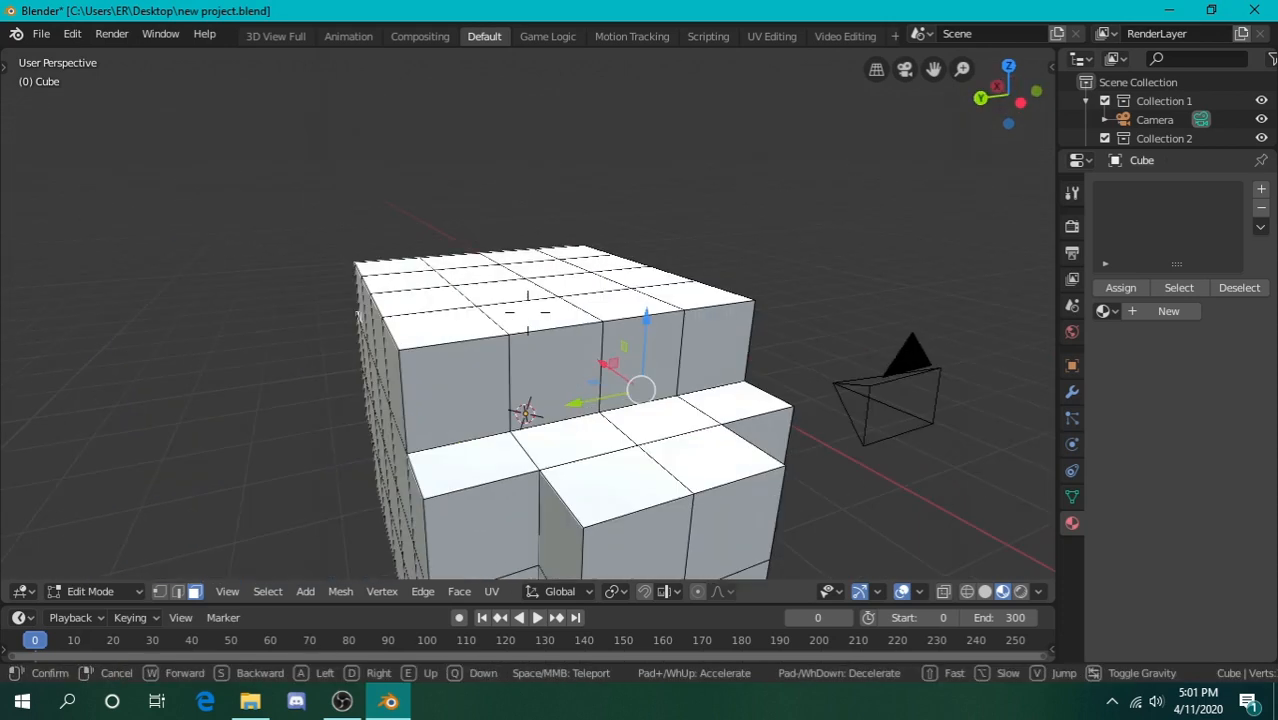
{"action": "left_click", "coordinate": [528, 312]}
{"action": "key", "text": "c"}
{"action": "left_click_drag", "start_coordinate": [613, 420], "coordinate": [457, 386]}
{"action": "right_click", "coordinate": [457, 386]}
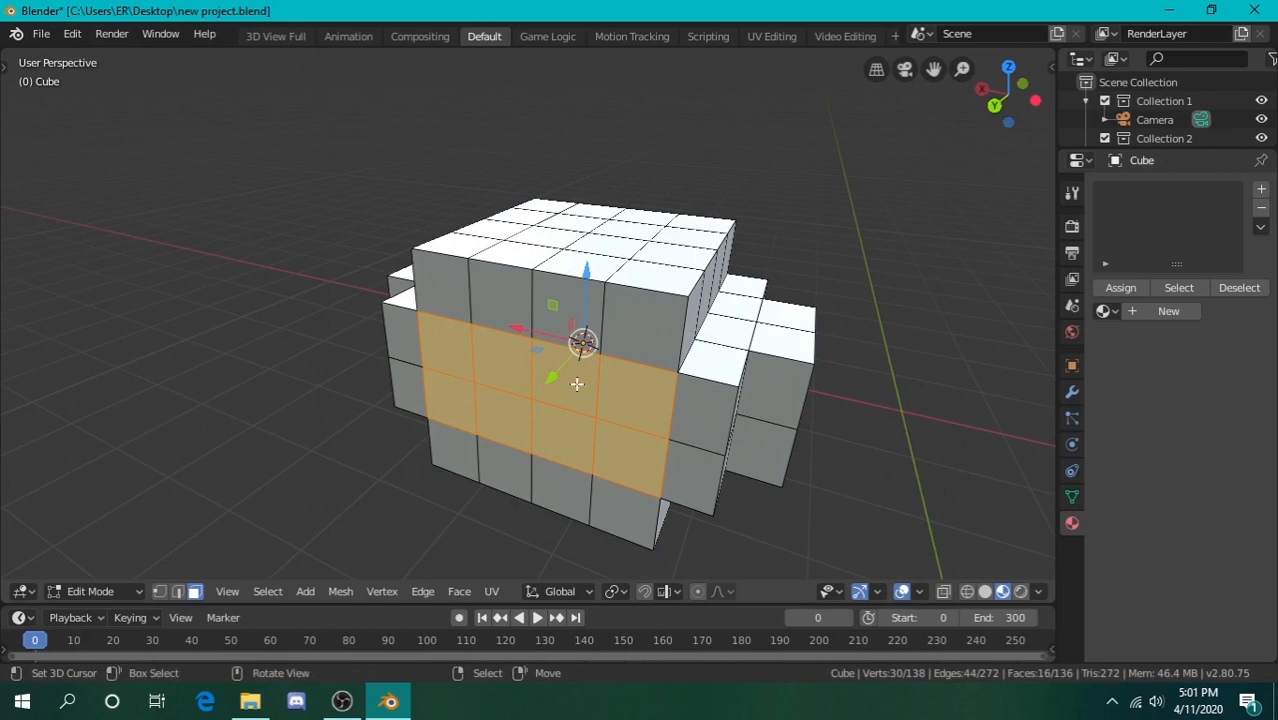
Examine the selected faces on both Y sides of the cube from several angles
{"action": "key", "text": "shift+grave"}
{"action": "key", "text": "s"}
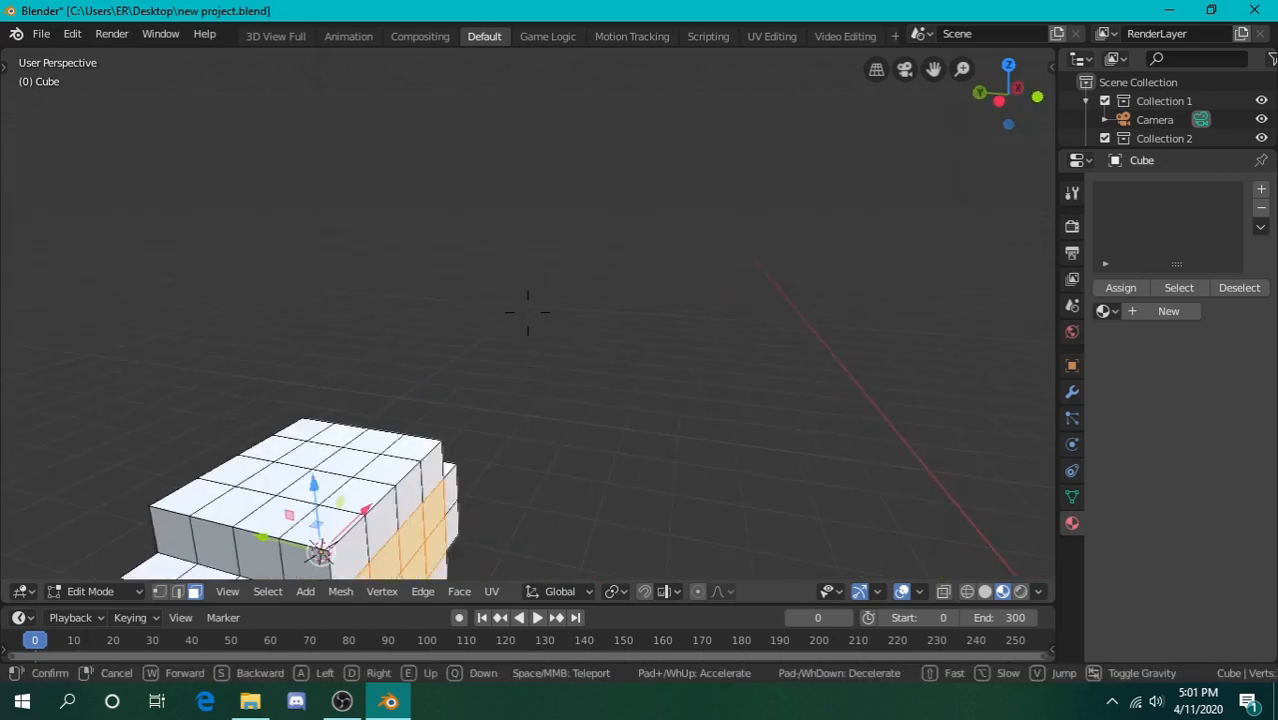
{"action": "key", "text": "w"}
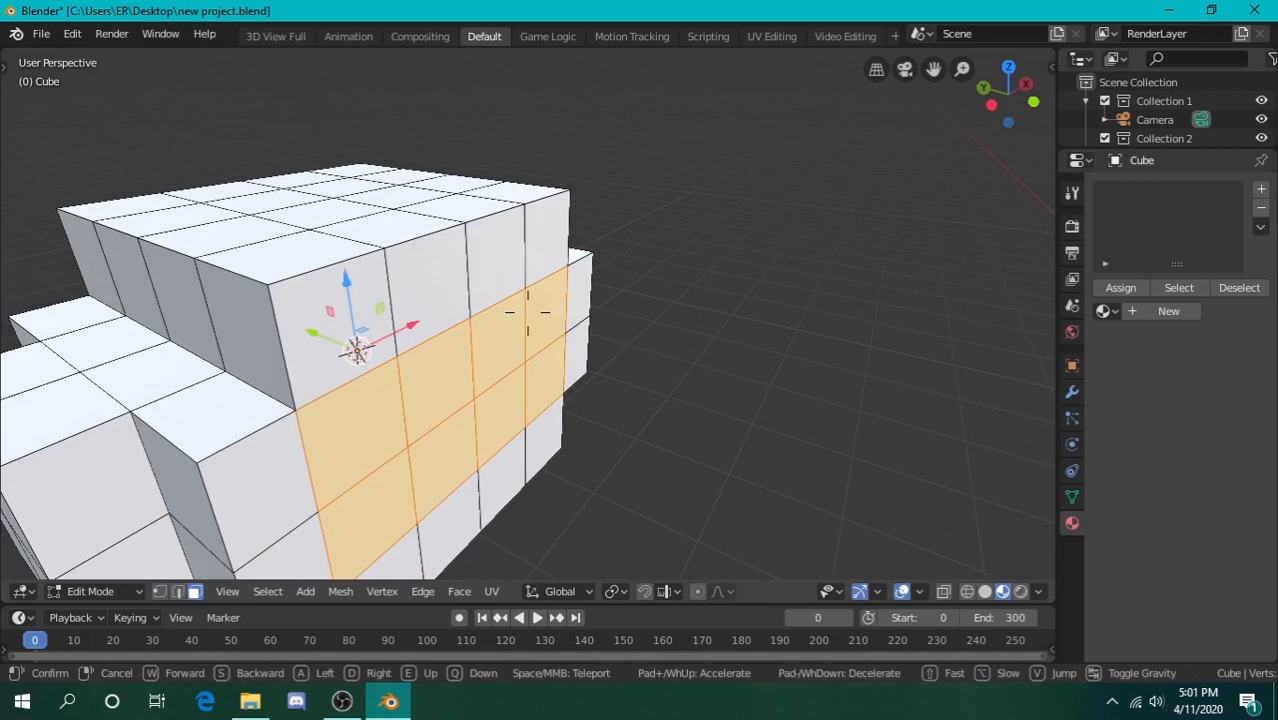
{"action": "key", "text": "s"}
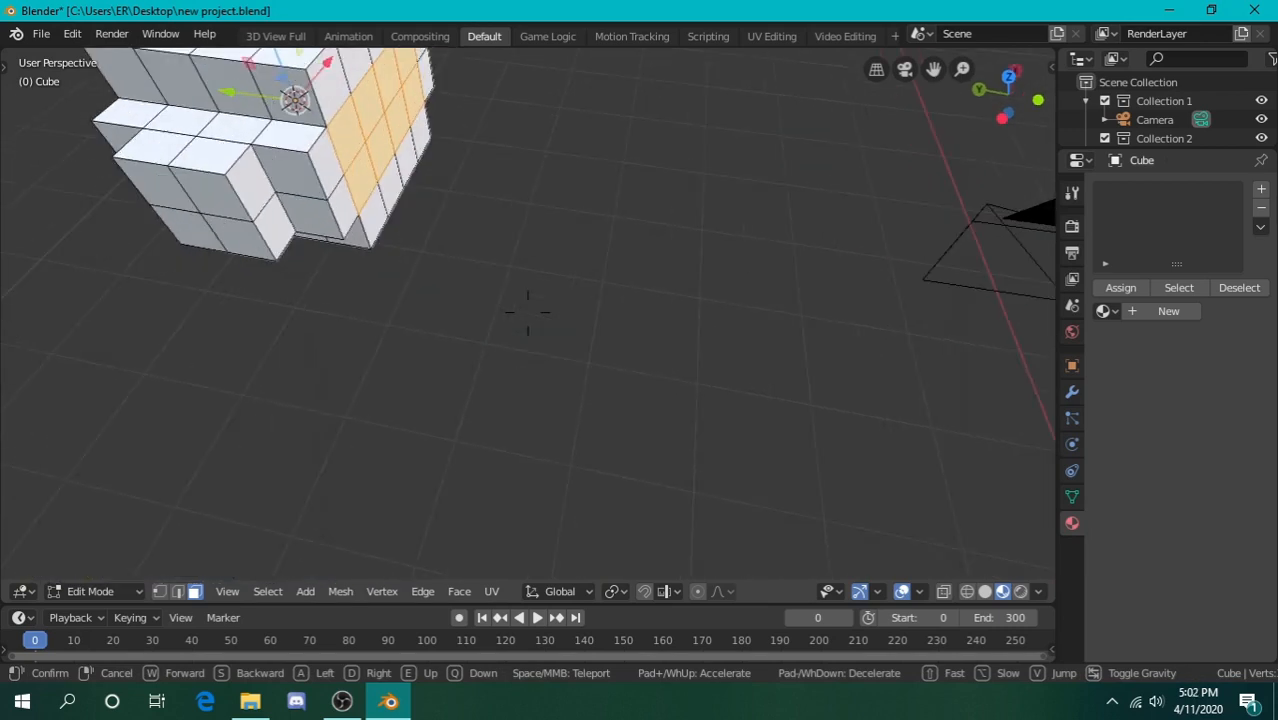
{"action": "key", "text": "Escape"}
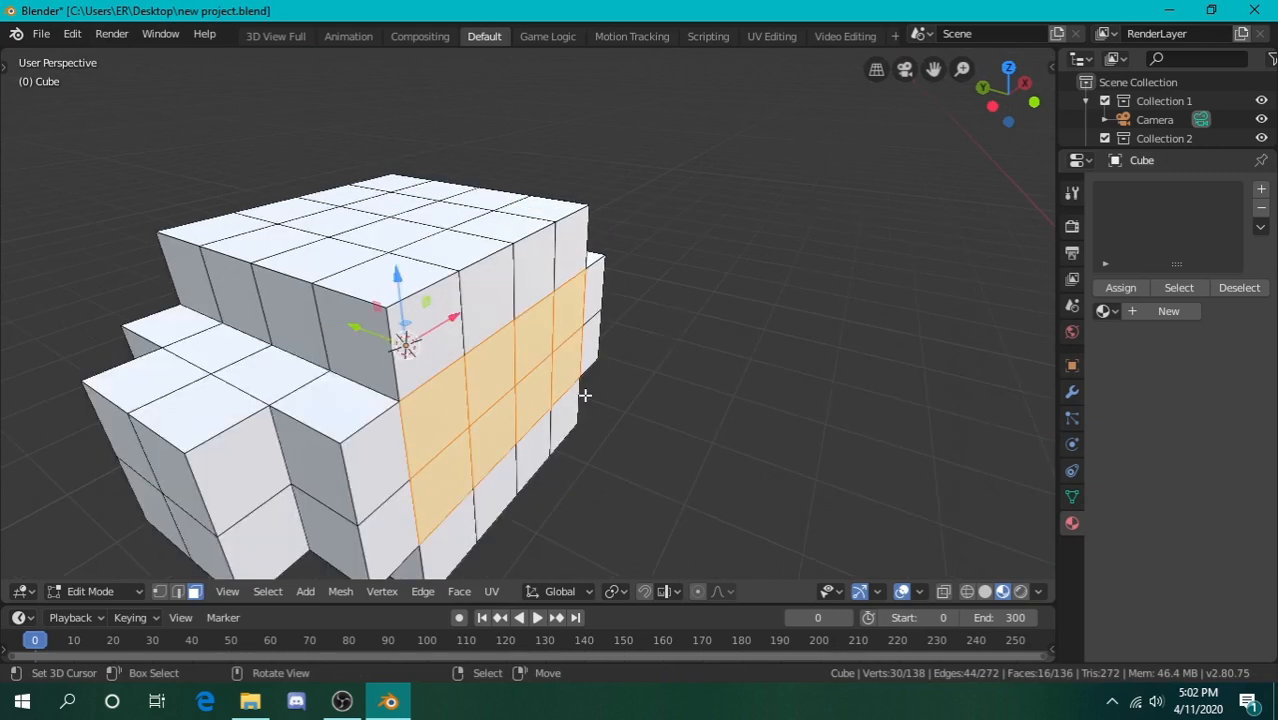
{"action": "key", "text": "shift+grave"}
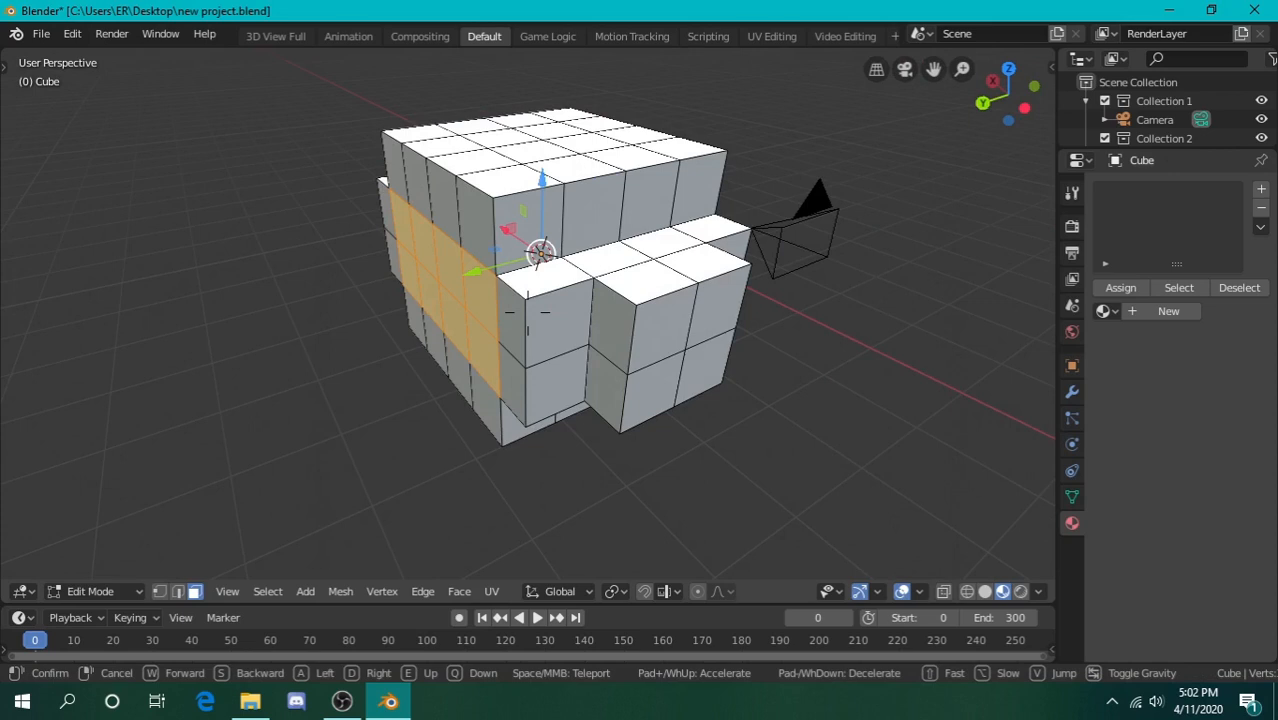
{"action": "key", "text": "w"}
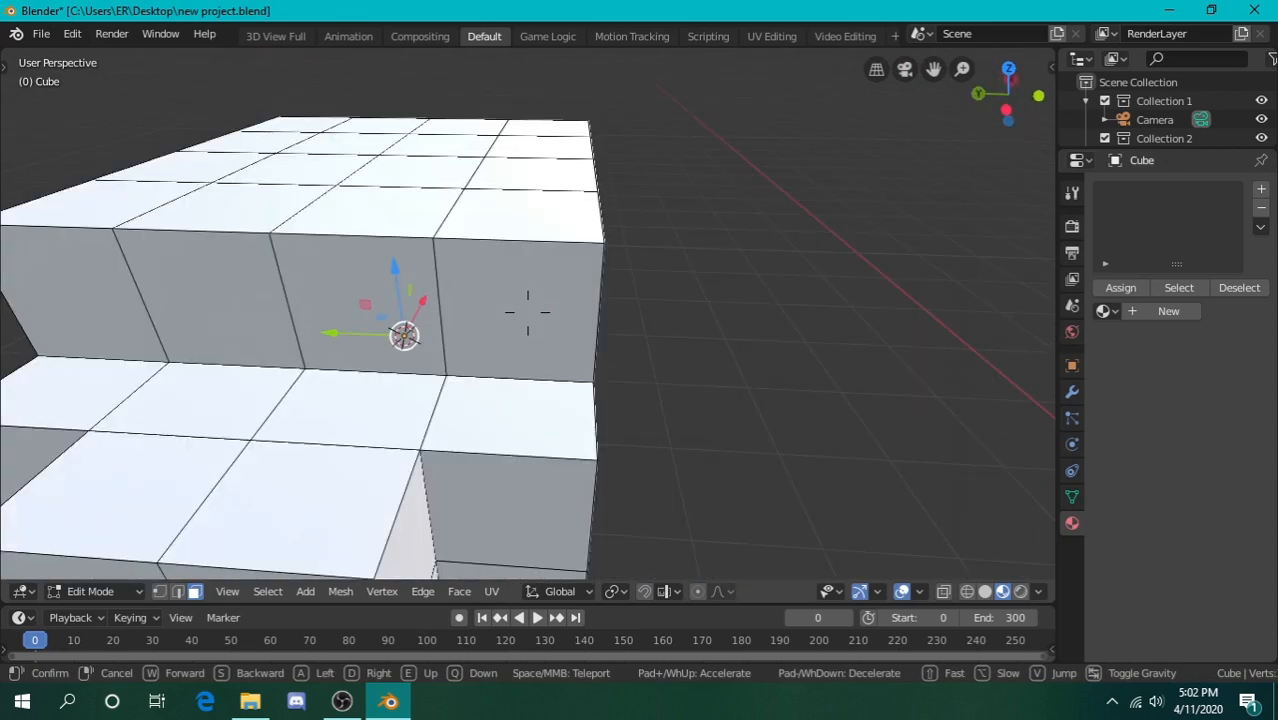
{"action": "key", "text": "s"}
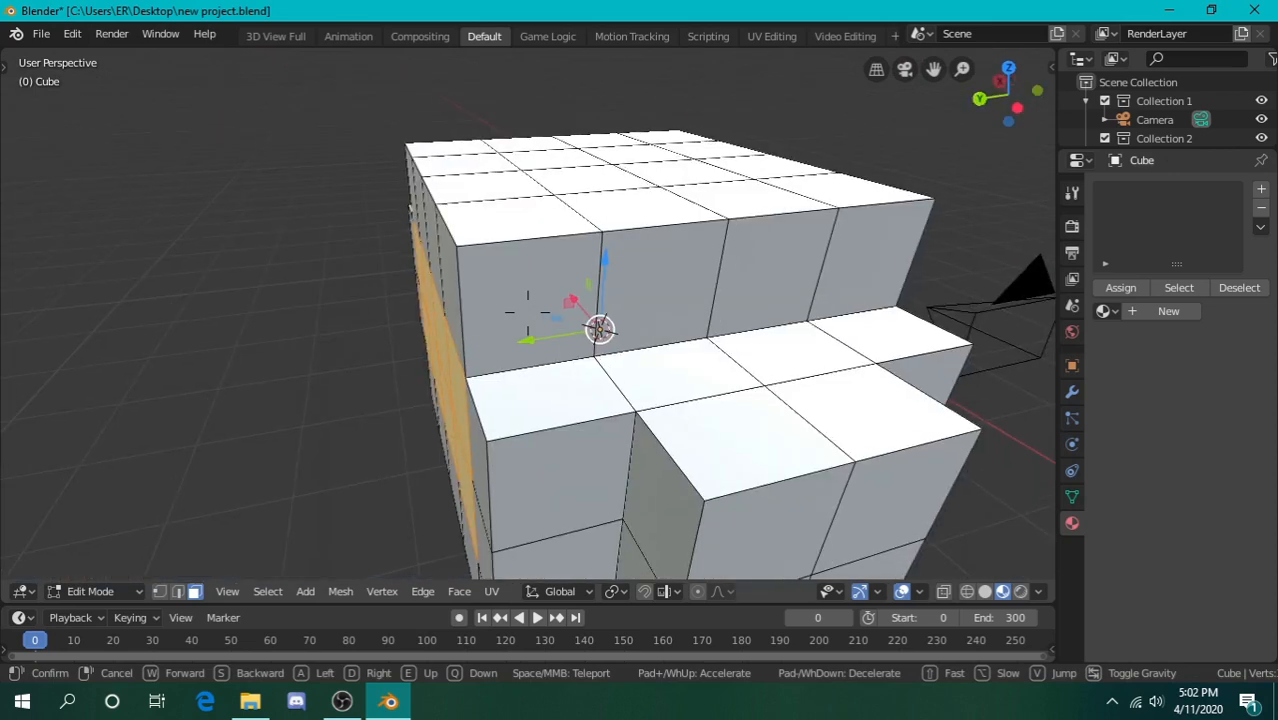
{"action": "key", "text": "s"}
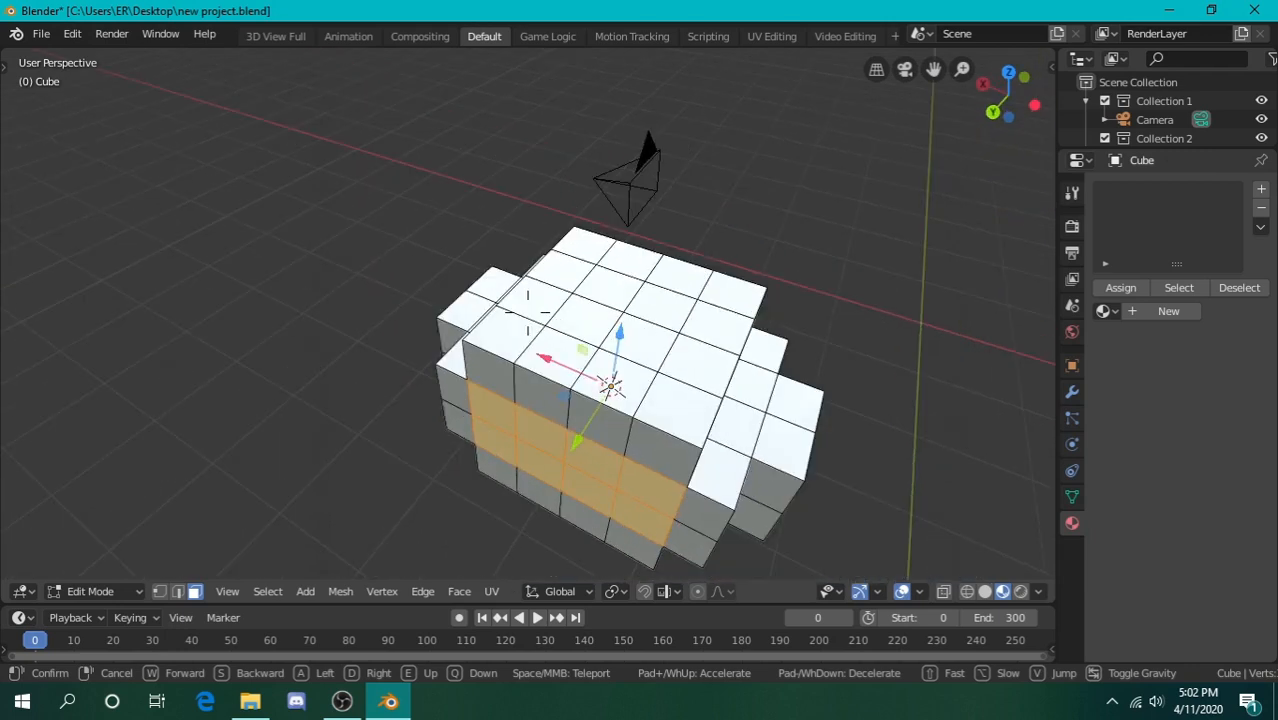
{"action": "key", "text": "w"}
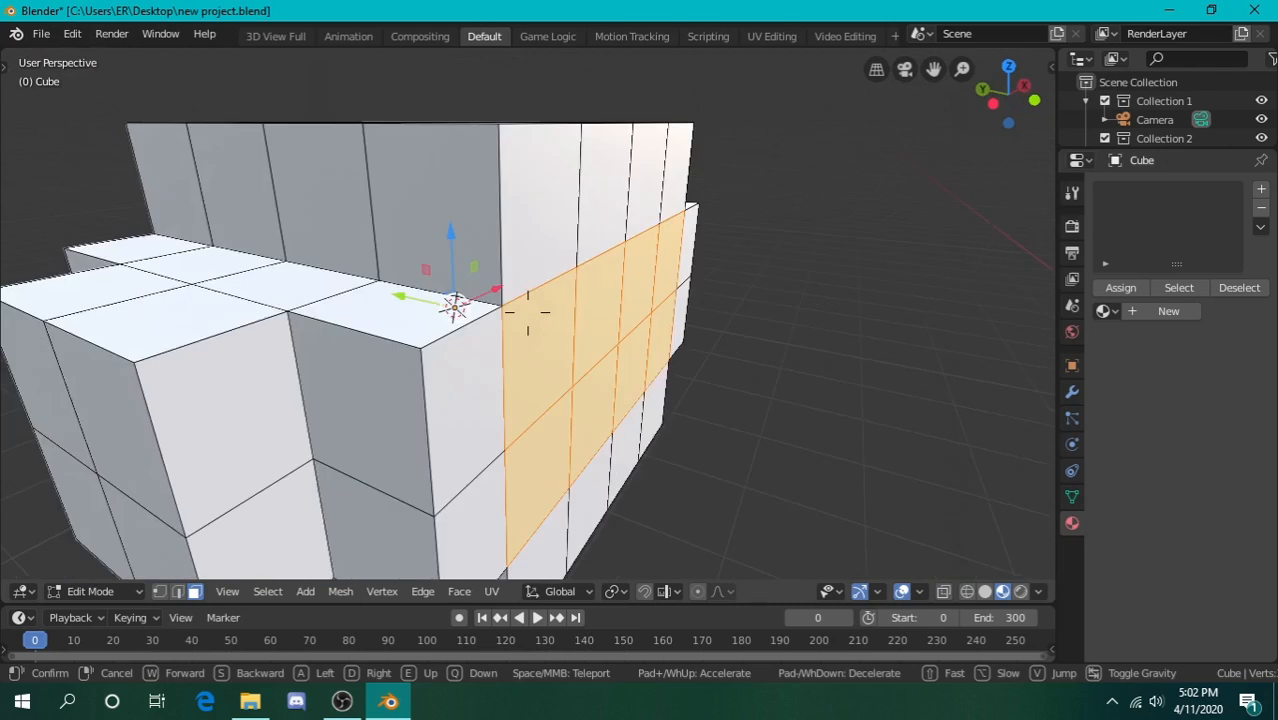
{"action": "key", "text": "a"}
{"action": "key", "text": "d"}
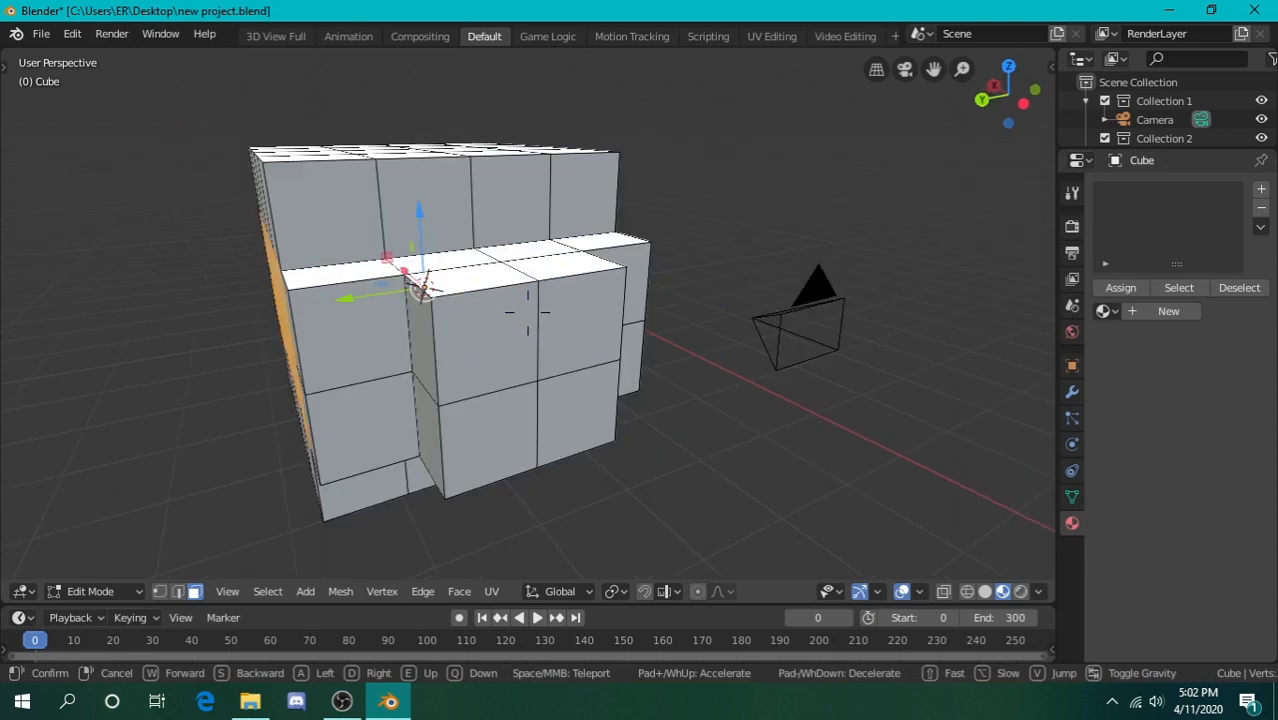
Extrude the selected faces on both Y sides in place and scale them apart along the Y axis
{"action": "right_click", "coordinate": [528, 313]}
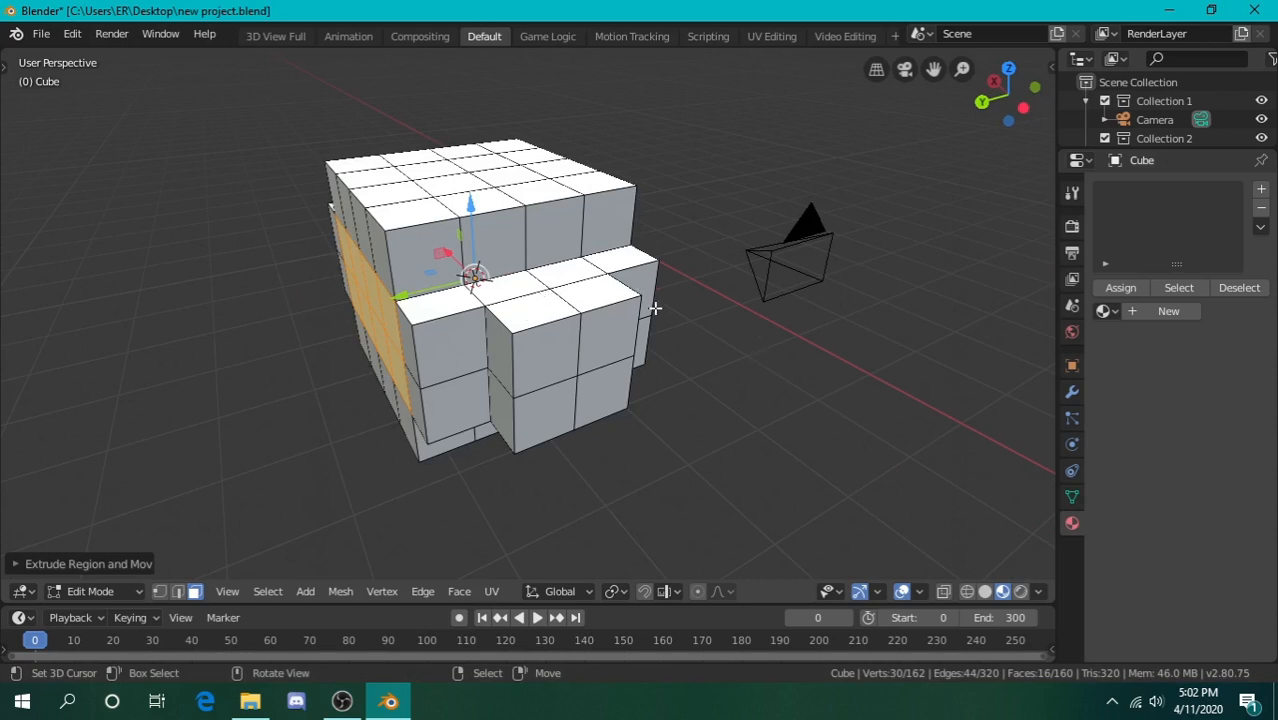
{"action": "key", "text": "s"}
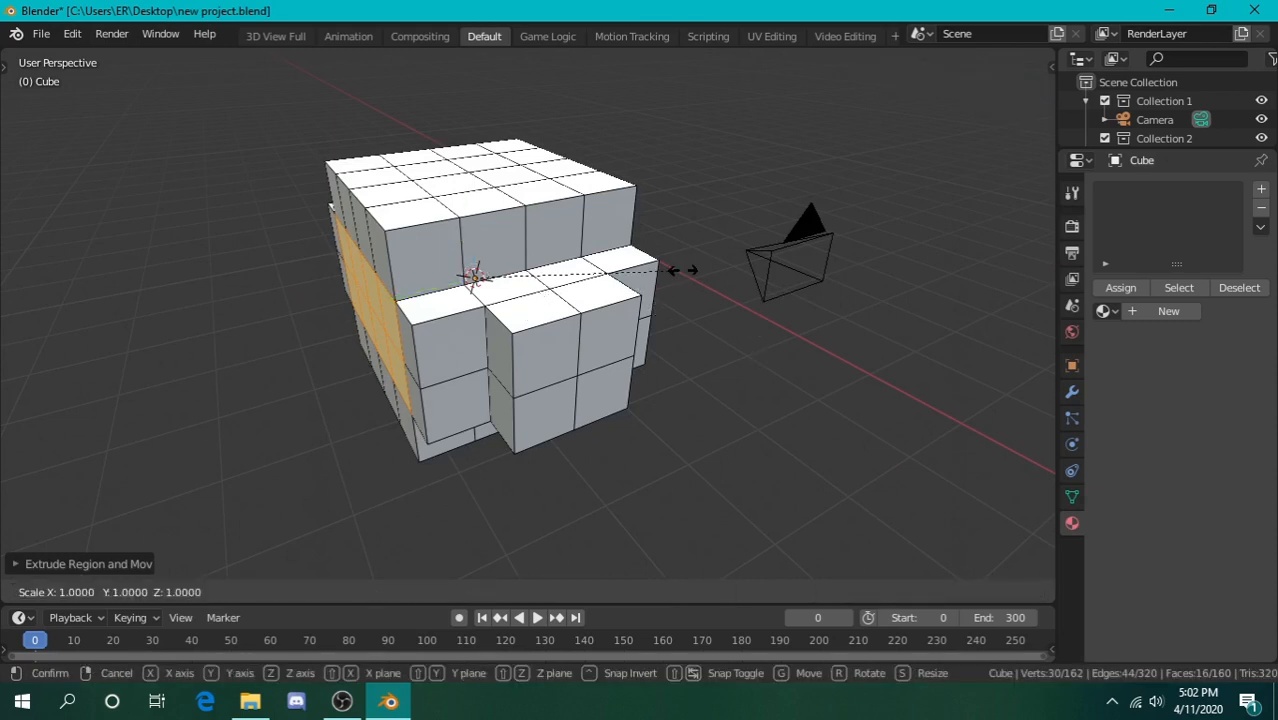
{"action": "key", "text": "x"}
{"action": "key", "text": "Escape"}
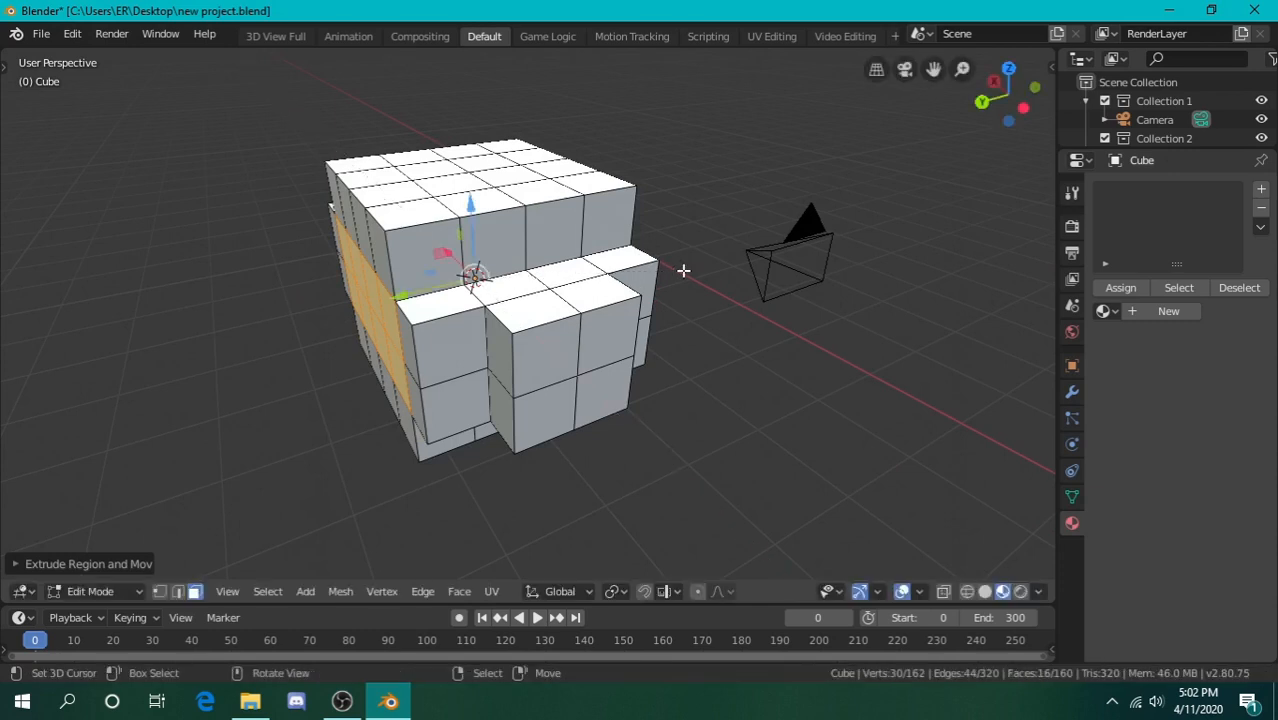
{"action": "key", "text": "s"}
{"action": "key", "text": "y"}
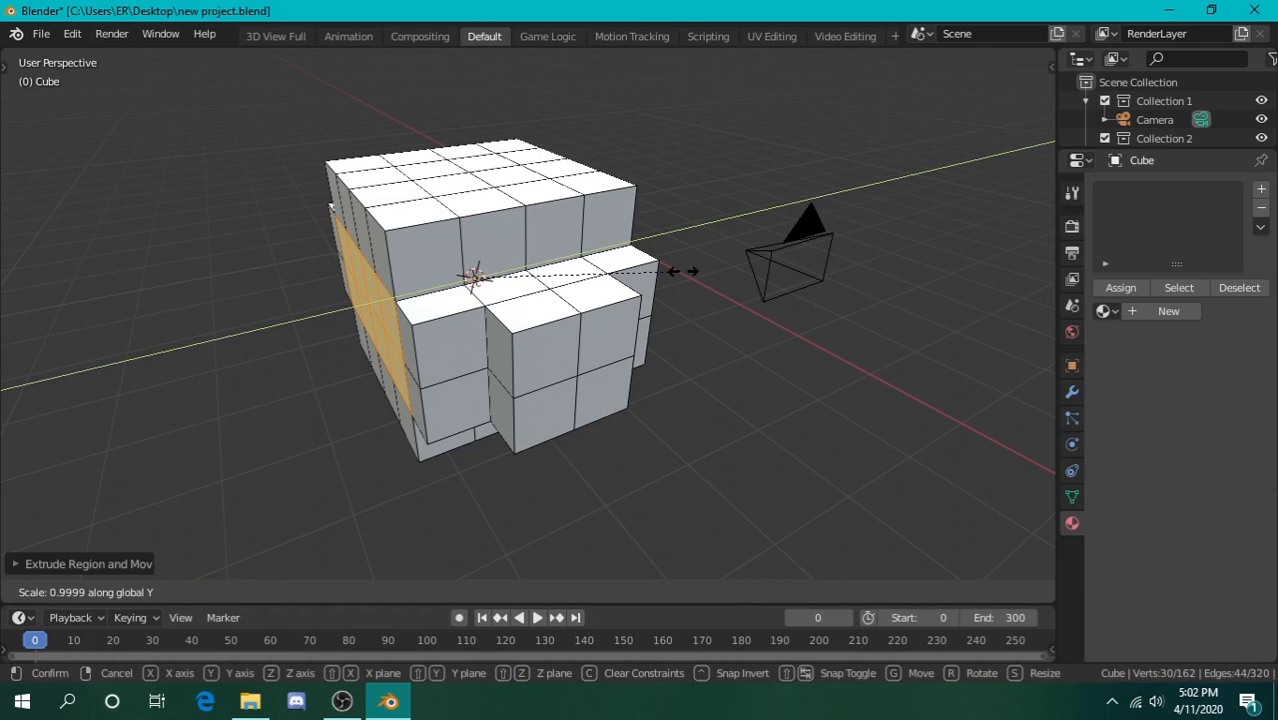
{"action": "left_click", "coordinate": [770, 286]}
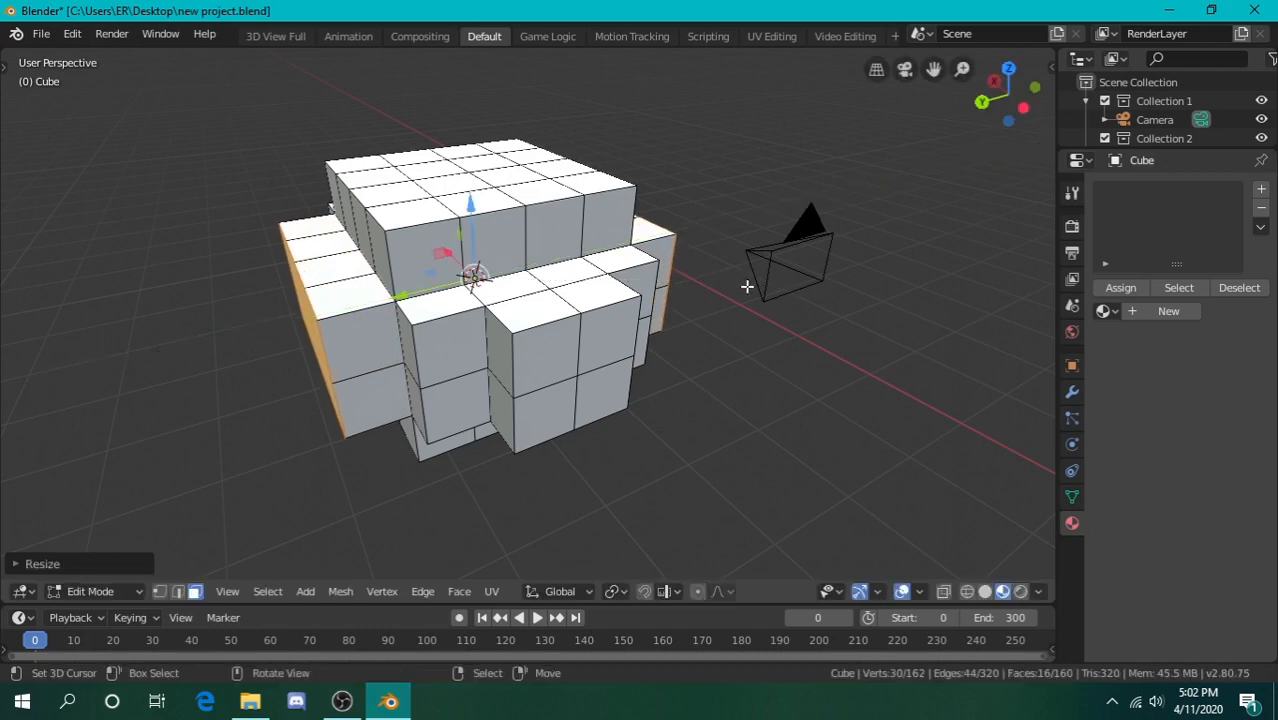
Examine the extruded blocks on both Y sides of the cube from the side and from above
{"action": "key", "text": "shift+grave"}
{"action": "key", "text": "w"}
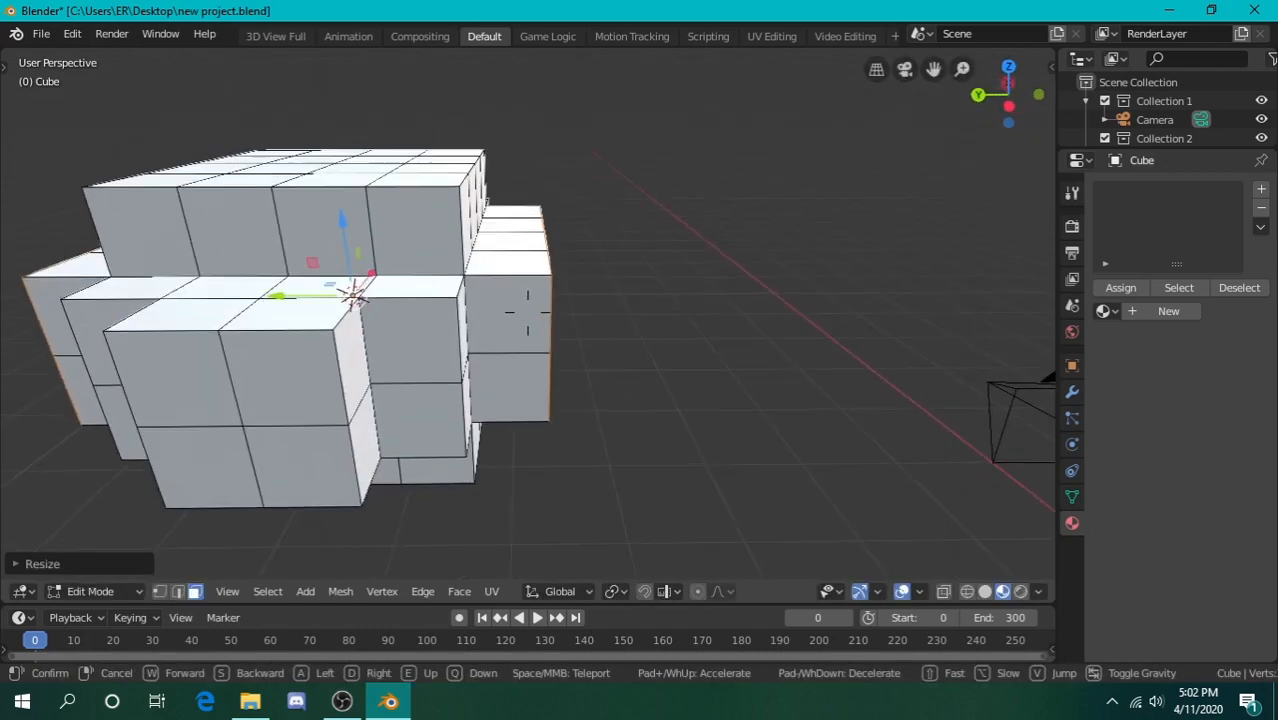
{"action": "key", "text": "e"}
{"action": "key", "text": "a"}
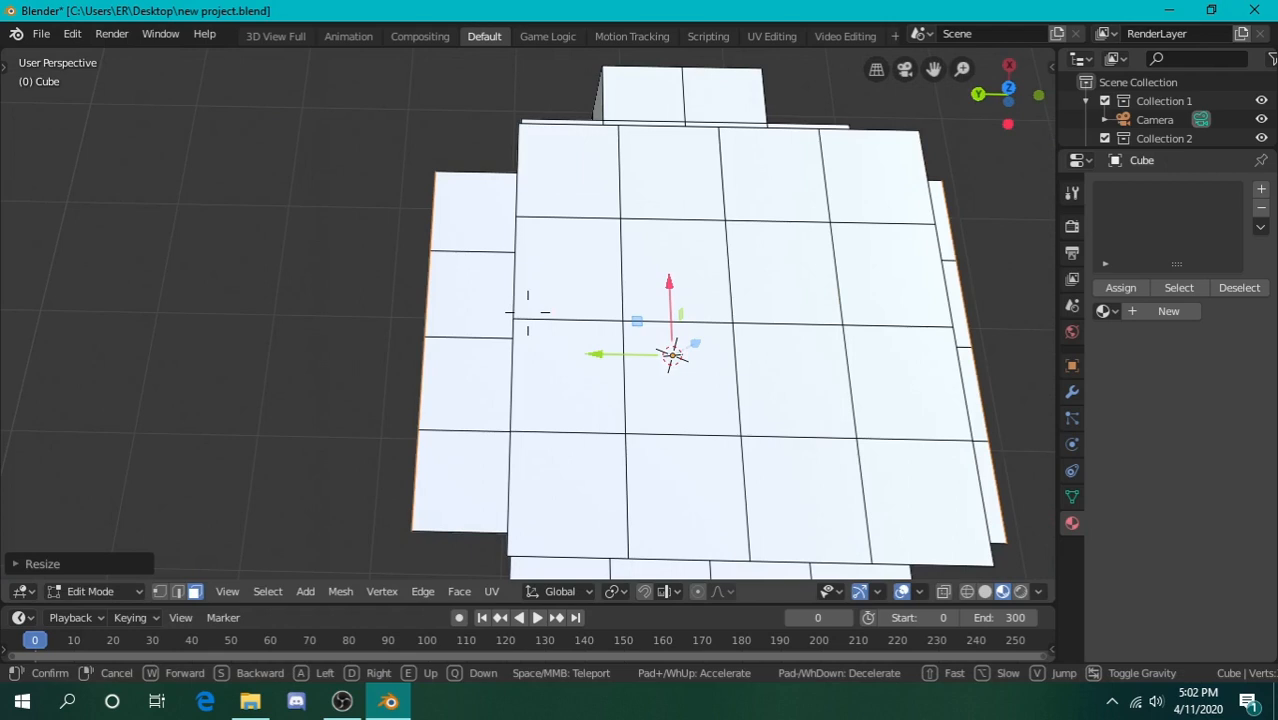
{"action": "key", "text": "d"}
{"action": "key", "text": "a"}
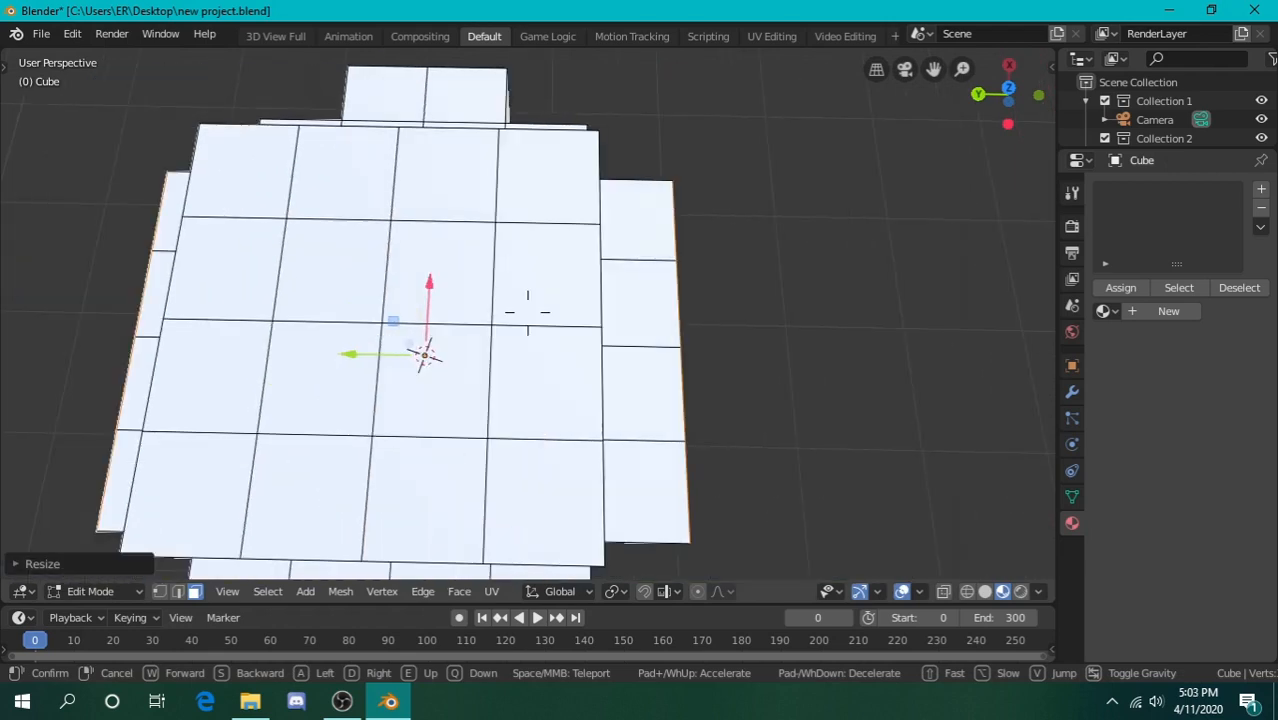
{"action": "key", "text": "Escape"}
Scale the selected Y-side faces inward along the Y axis until they sink into the cube as recesses
{"action": "key", "text": "s"}
{"action": "key", "text": "y"}
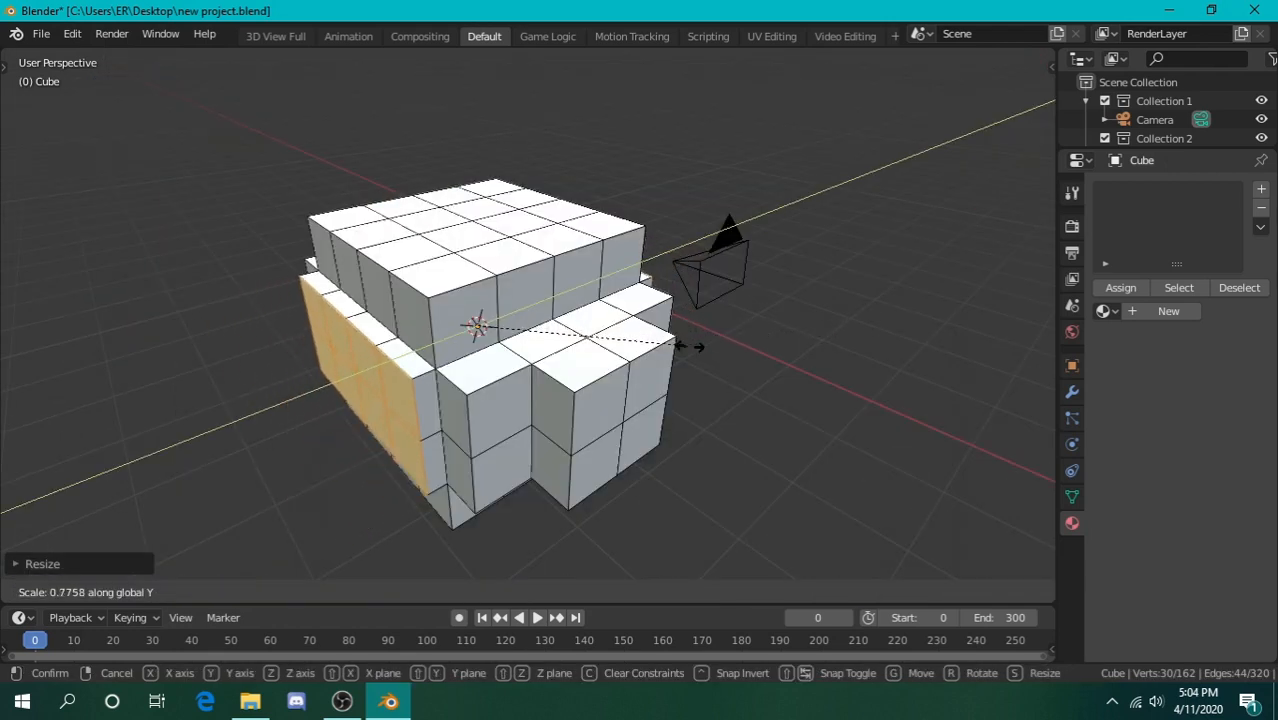
{"action": "left_click", "coordinate": [574, 339]}
Examine the recess in the cube's positive Y side from the front and at an angle
{"action": "key", "text": "shift+grave"}
{"action": "key", "text": "w"}
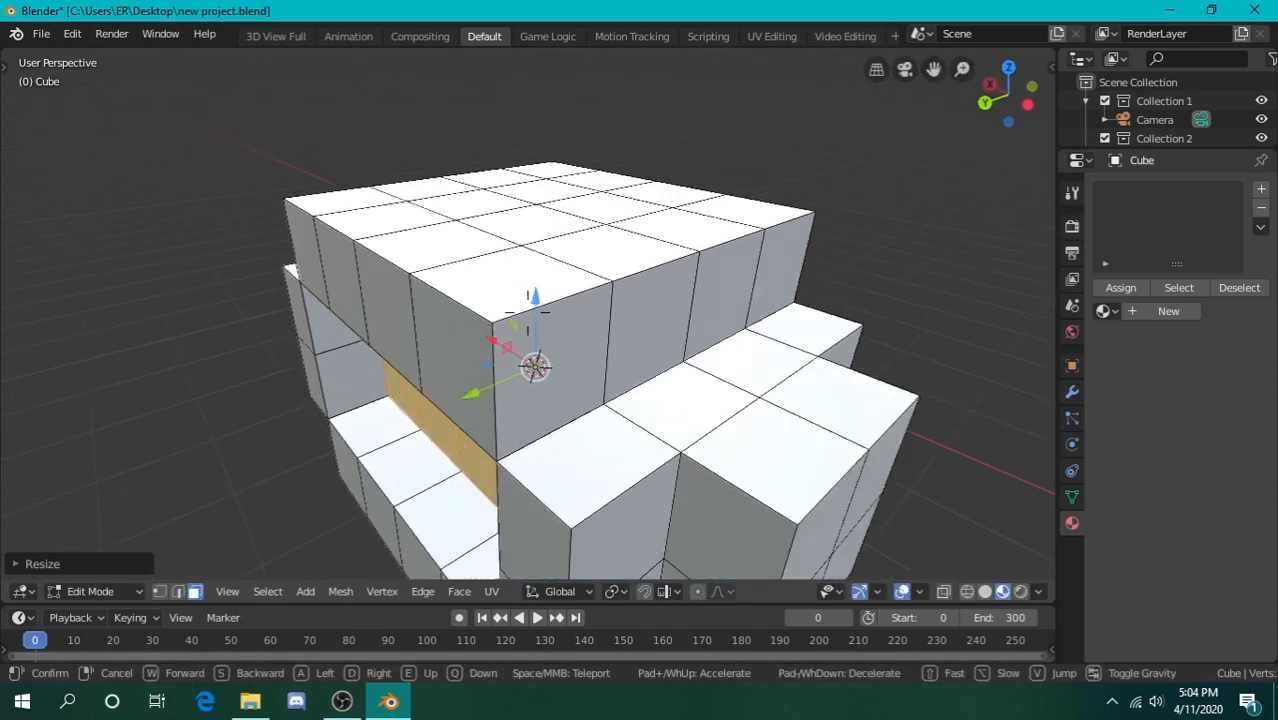
{"action": "key", "text": "a"}
{"action": "key", "text": "q"}
{"action": "key", "text": "w"}
{"action": "key", "text": "a"}
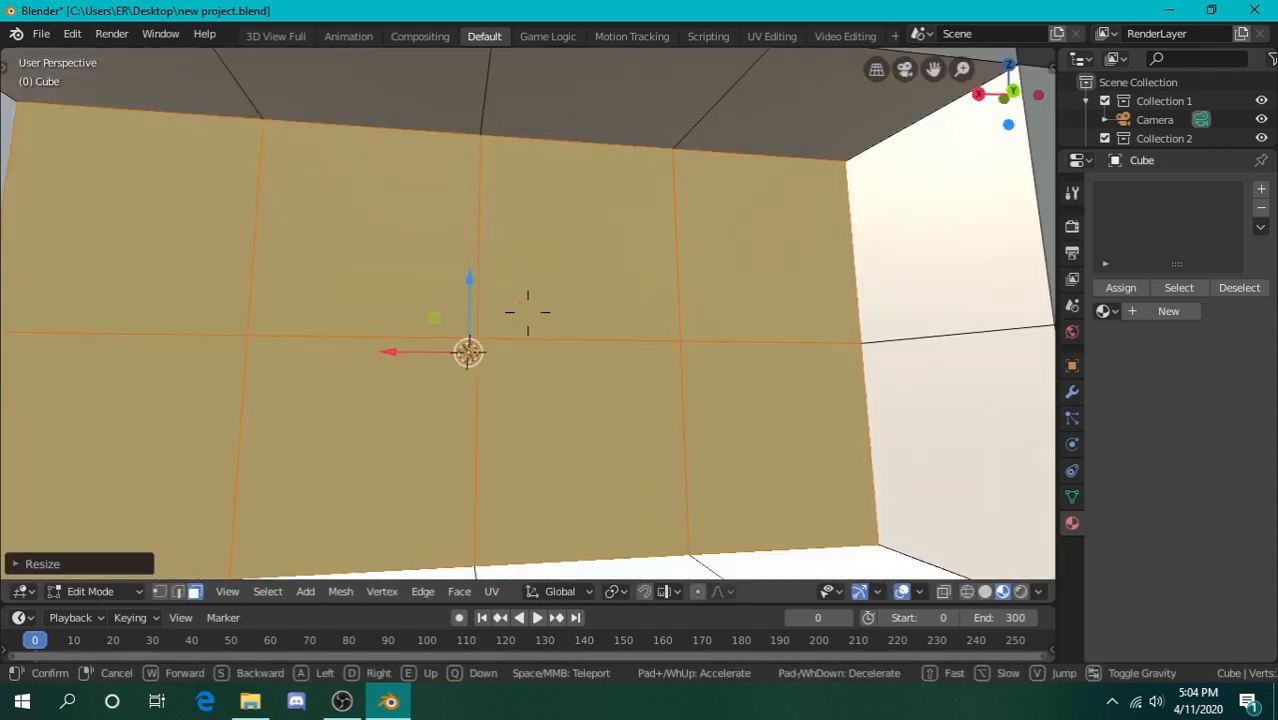
{"action": "key", "text": "s"}
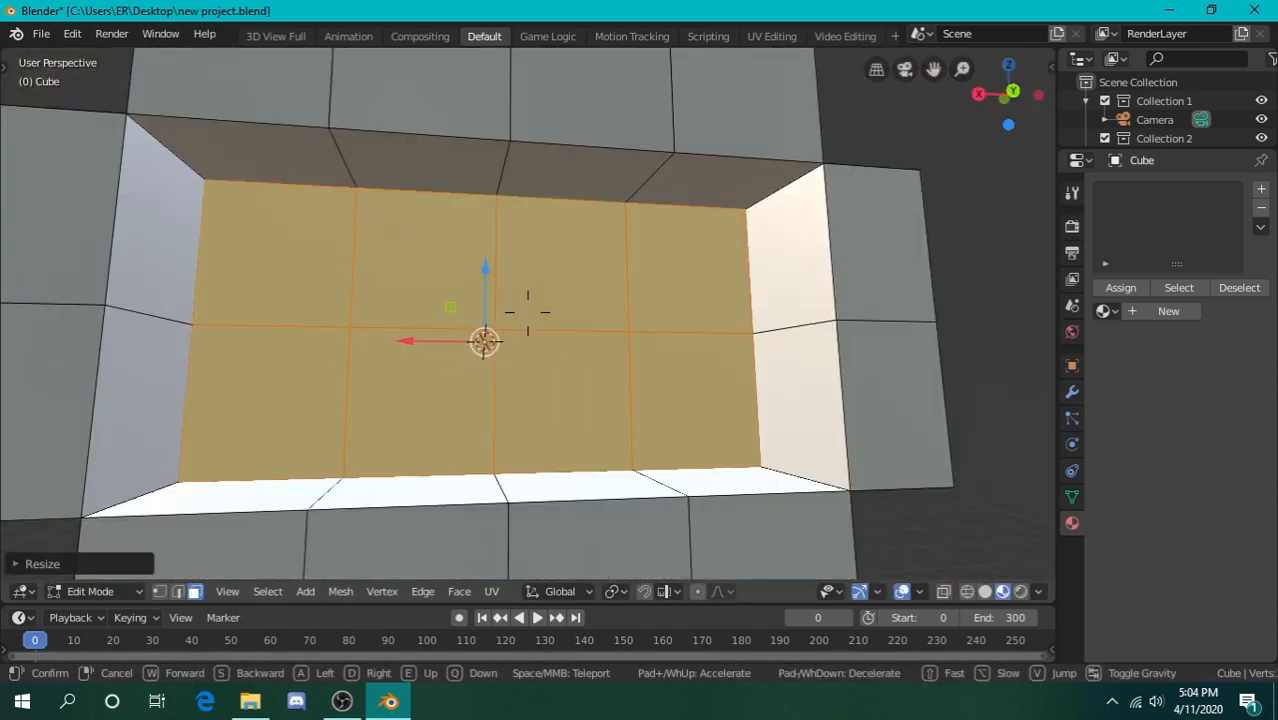
{"action": "key", "text": "d"}
{"action": "key", "text": "s"}
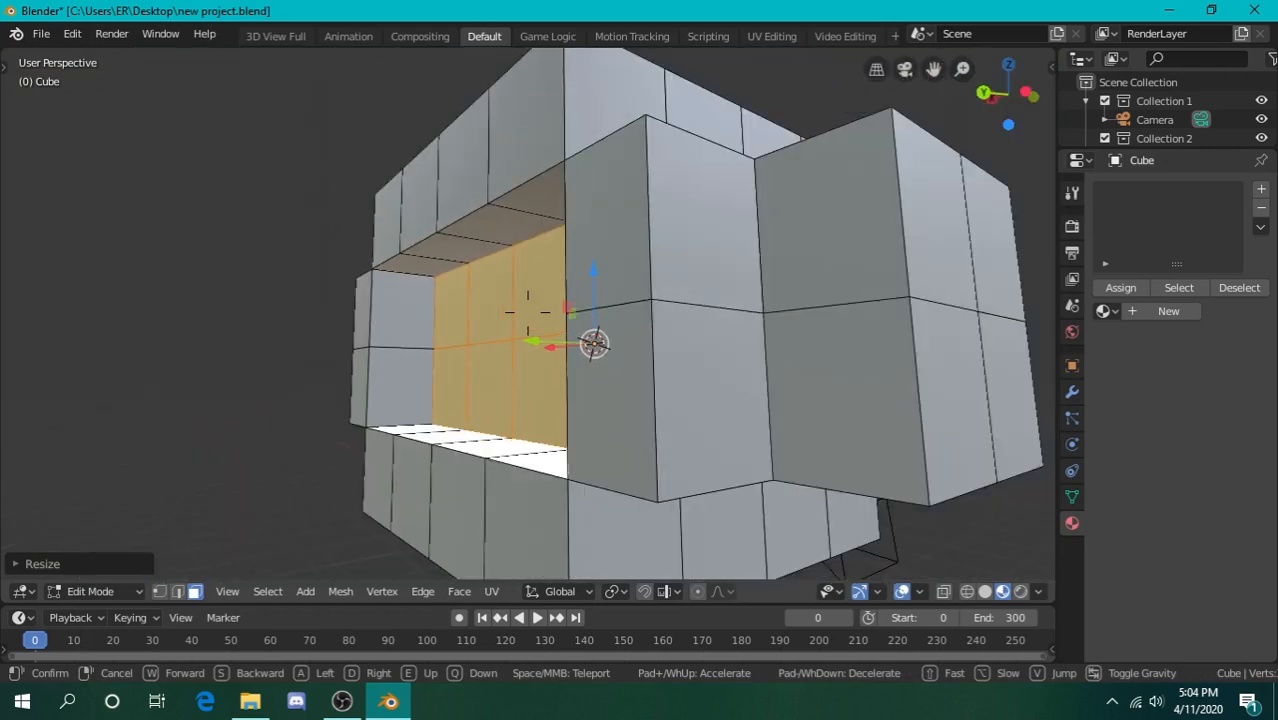
{"action": "key", "text": "q"}
{"action": "left_click", "coordinate": [651, 330]}
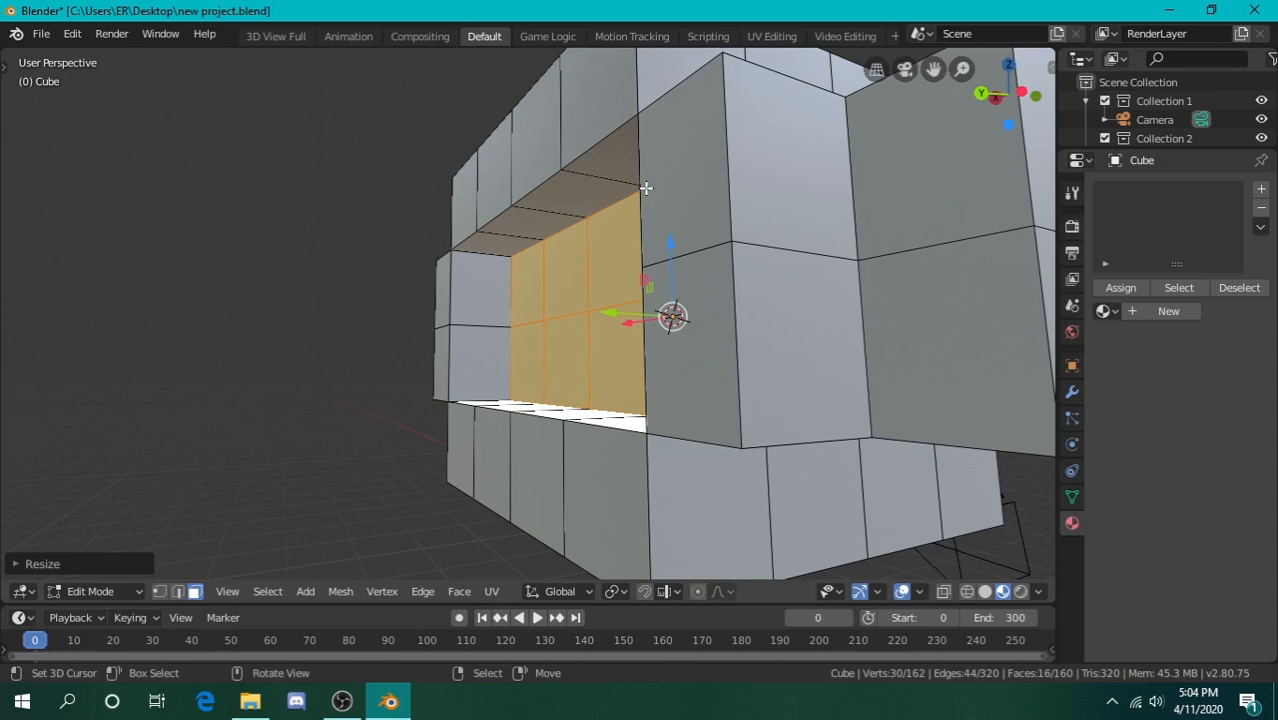
Clear the selection to inspect the recess, and undo both the deselection and the inward Y scaling
{"action": "key", "text": "alt+a"}
{"action": "key", "text": "shift+grave"}
{"action": "key", "text": "s"}
{"action": "left_click", "coordinate": [528, 313]}
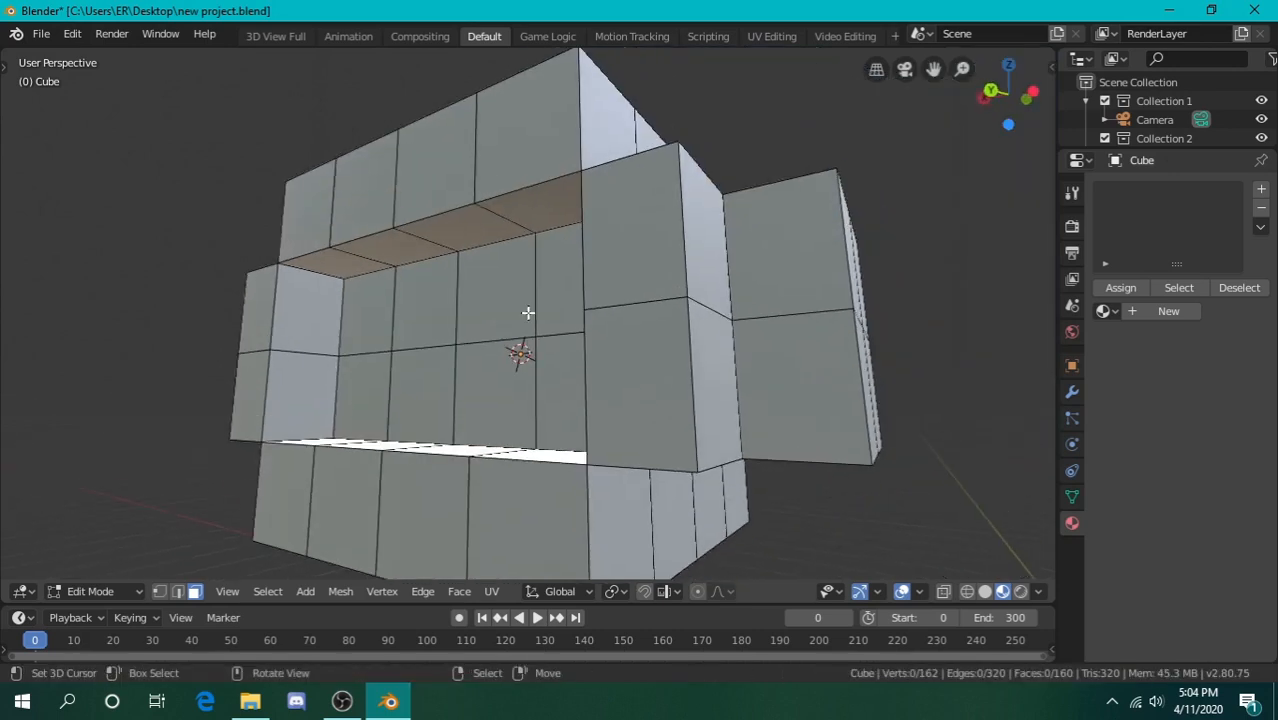
{"action": "key", "text": "shift+grave"}
{"action": "key", "text": "e"}
{"action": "key", "text": "d"}
{"action": "key", "text": "a"}
{"action": "key", "text": "s"}
{"action": "left_click", "coordinate": [528, 313]}
{"action": "key", "text": "ctrl+z"}
{"action": "key", "text": "ctrl+z"}
Clear the selection and circle-select the four central faces on top of the cube
{"action": "key", "text": "shift+grave"}
{"action": "key", "text": "a"}
{"action": "key", "text": "e"}
{"action": "left_click", "coordinate": [528, 313]}
{"action": "key", "text": "alt+a"}
{"action": "key", "text": "shift+grave"}
{"action": "key", "text": "w"}
{"action": "key", "text": "e"}
{"action": "left_click", "coordinate": [528, 313]}
{"action": "key", "text": "c"}
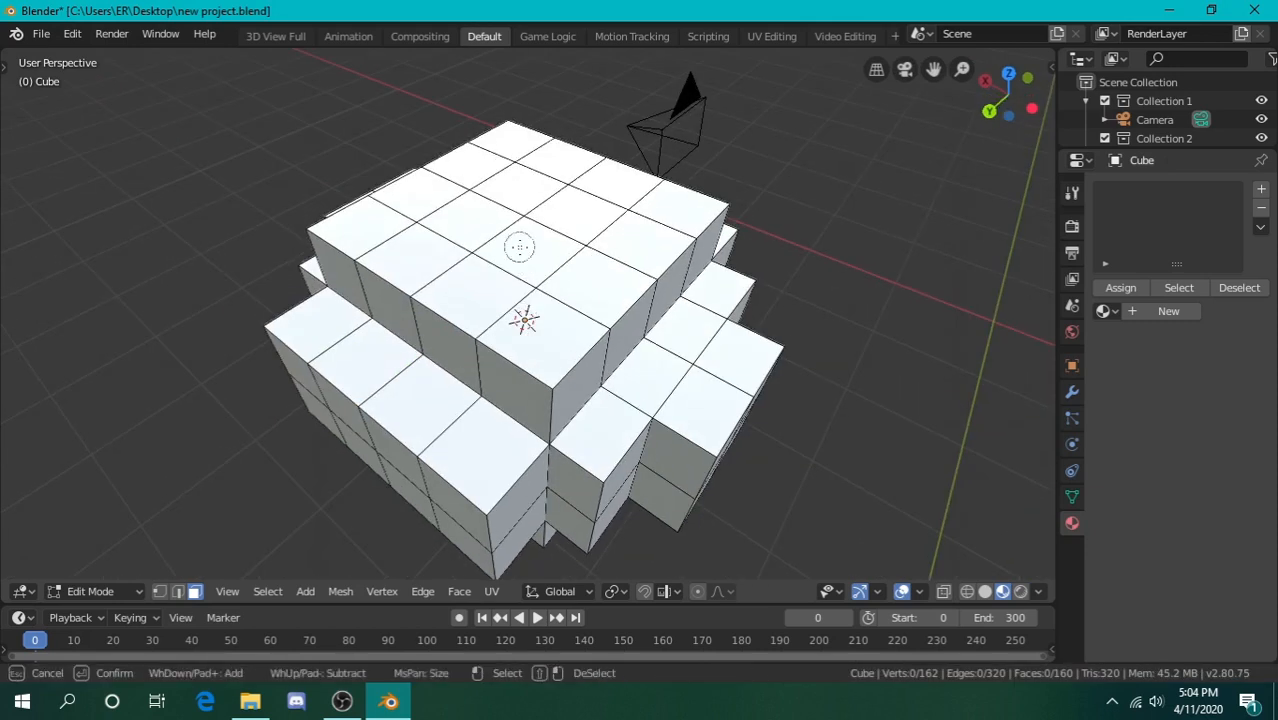
{"action": "left_click", "coordinate": [516, 226]}
{"action": "right_click", "coordinate": [516, 226]}
Add the four central faces on the underside of the cube to the selection
{"action": "key", "text": "shift+grave"}
{"action": "key", "text": "q"}
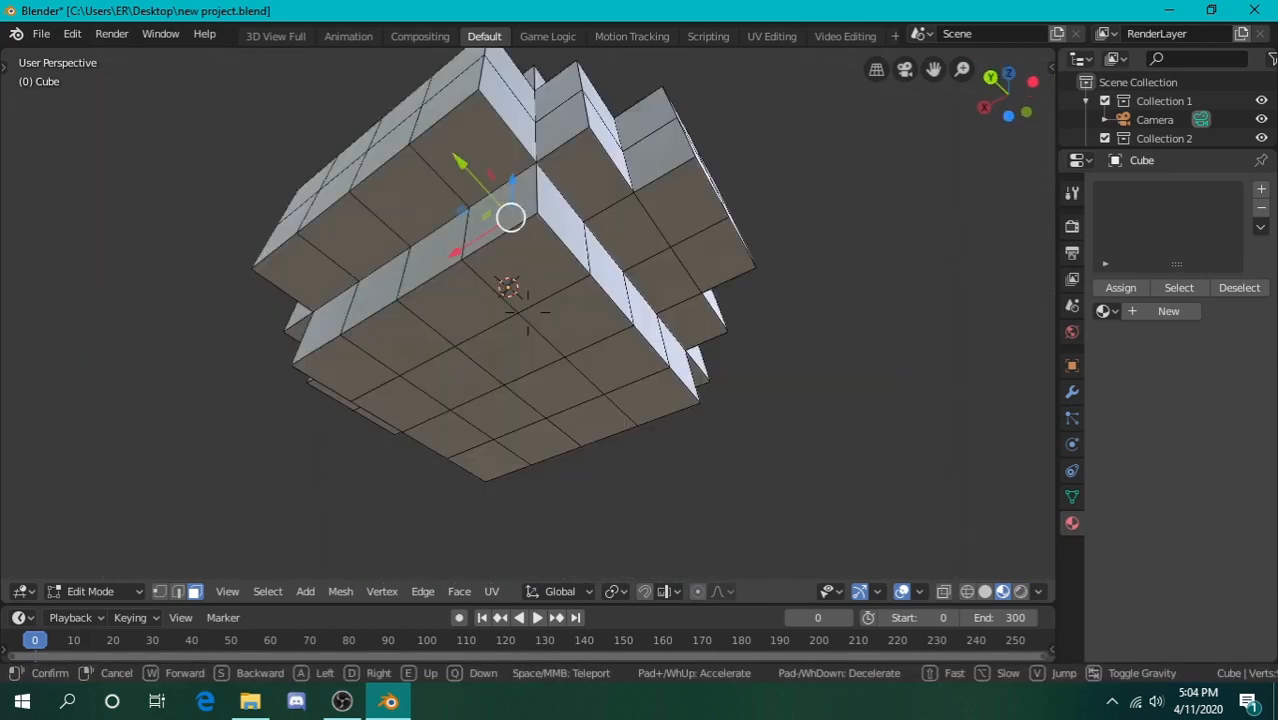
{"action": "left_click", "coordinate": [528, 313]}
{"action": "key", "text": "c"}
{"action": "left_click", "coordinate": [513, 388]}
{"action": "key", "text": "Escape"}
Extrude the selected top and bottom faces in place and scale them apart along the Z axis
{"action": "key", "text": "e"}
{"action": "right_click", "coordinate": [794, 378]}
{"action": "key", "text": "s"}
{"action": "key", "text": "z"}
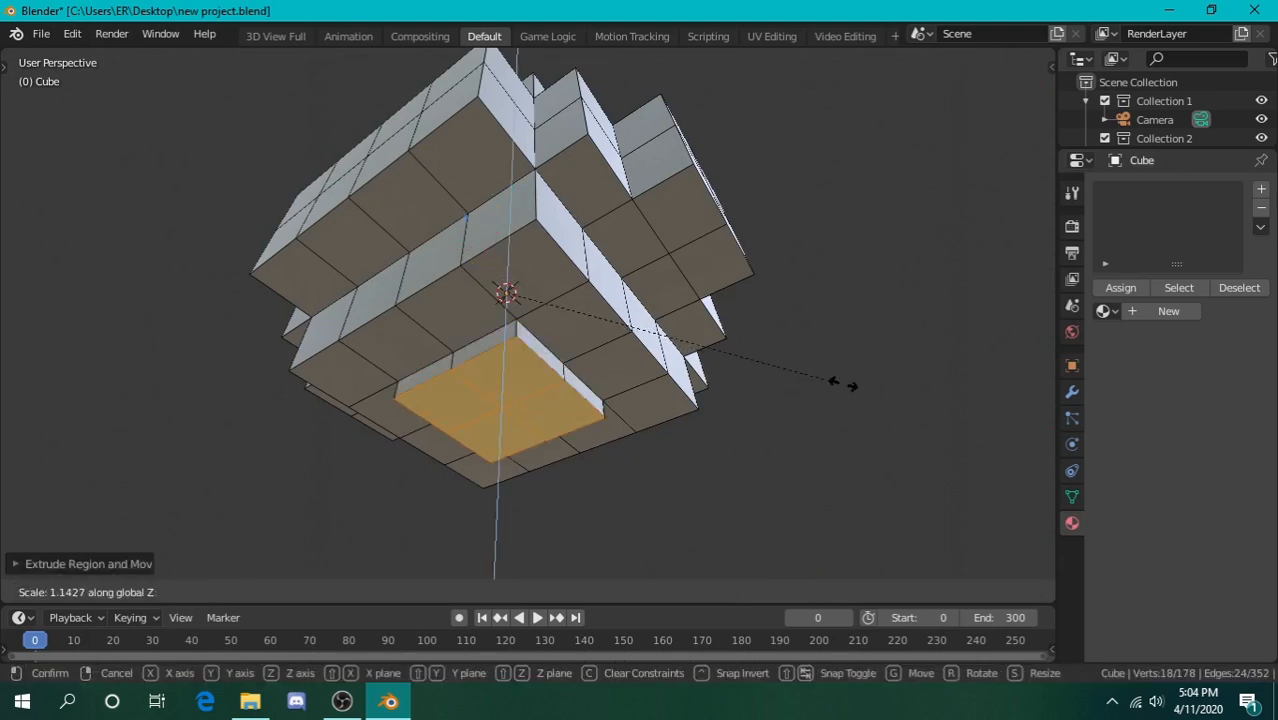
{"action": "left_click", "coordinate": [938, 395]}
Clear the selection on the stepped shape and return to Object Mode
{"action": "key", "text": "q"}
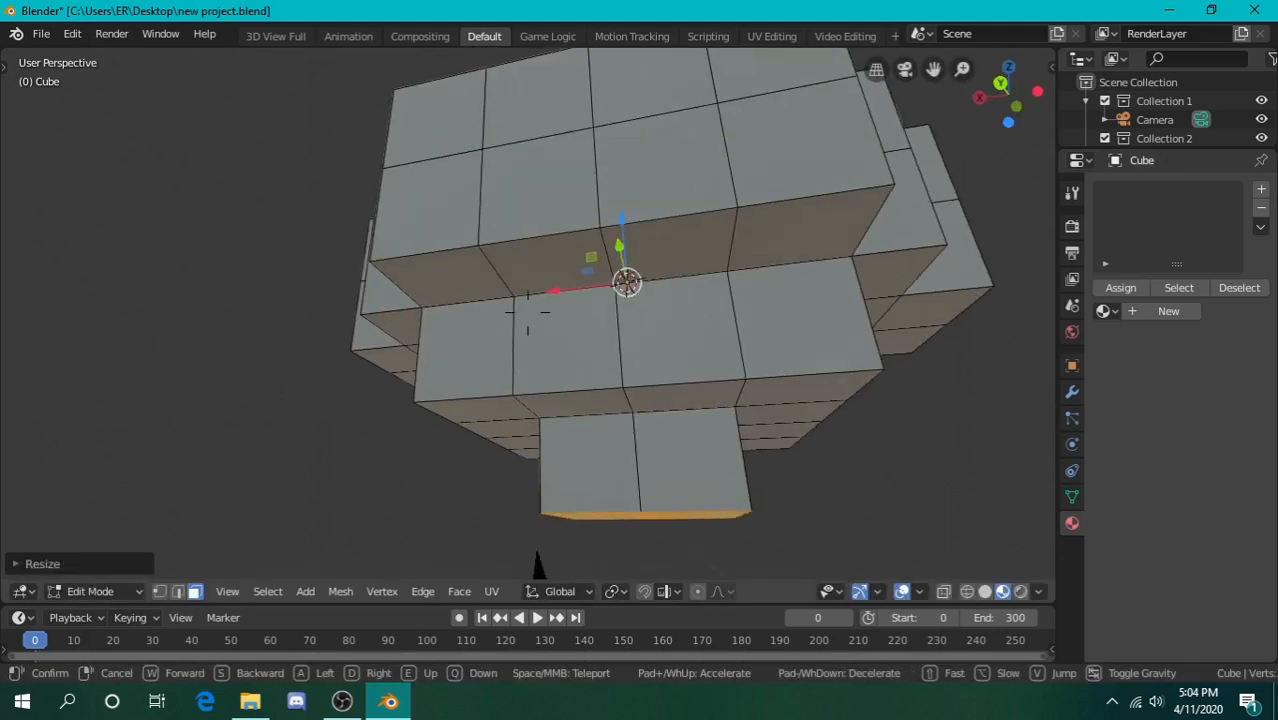
{"action": "key", "text": "Escape"}
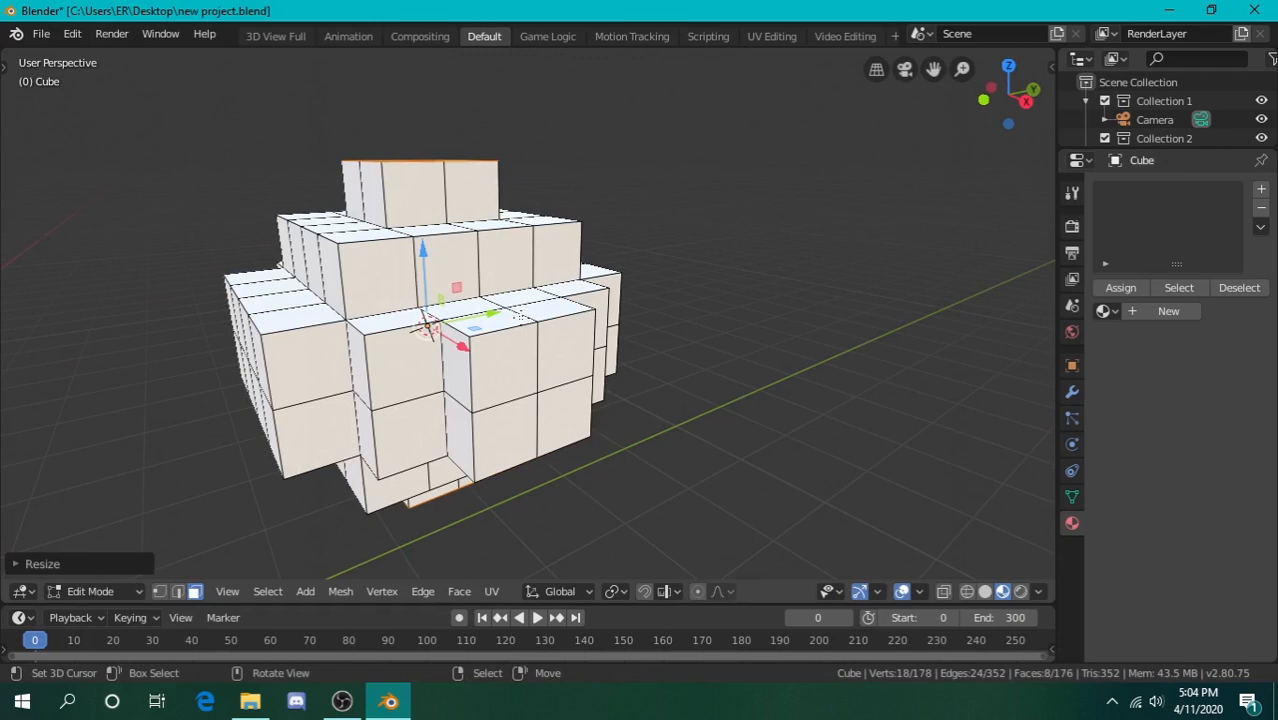
{"action": "key", "text": "q"}
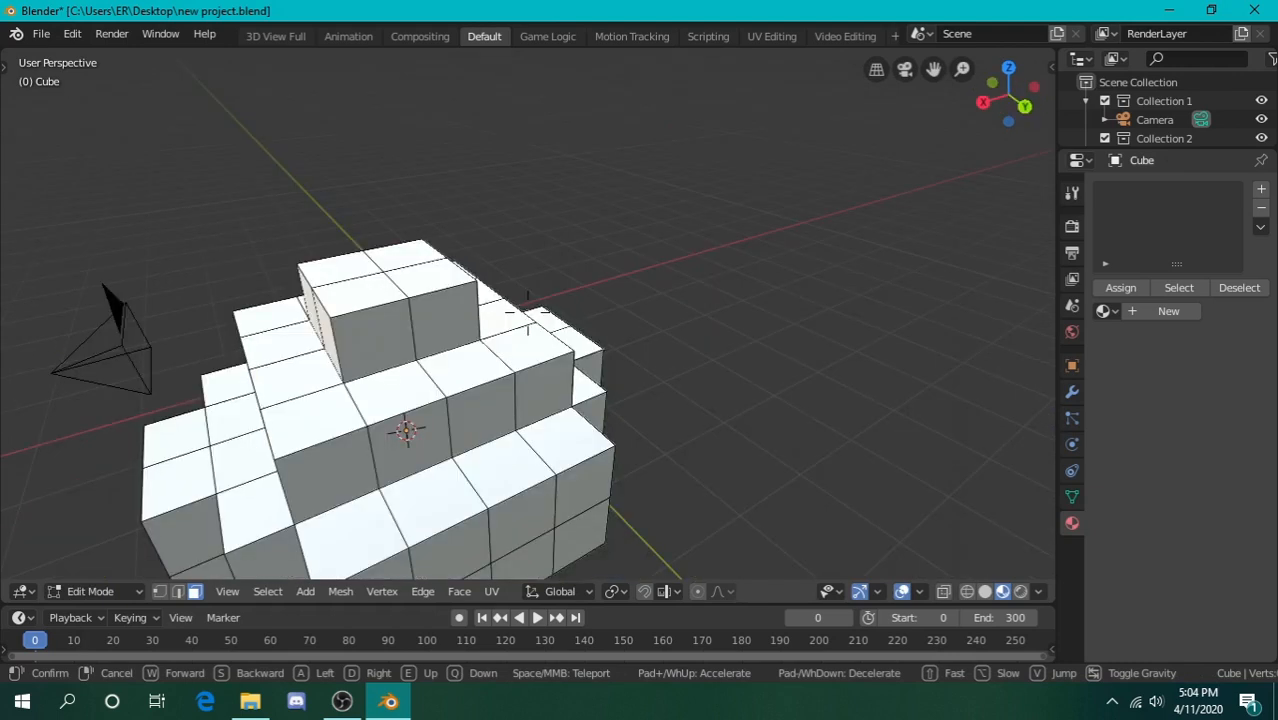
{"action": "key", "text": "s"}
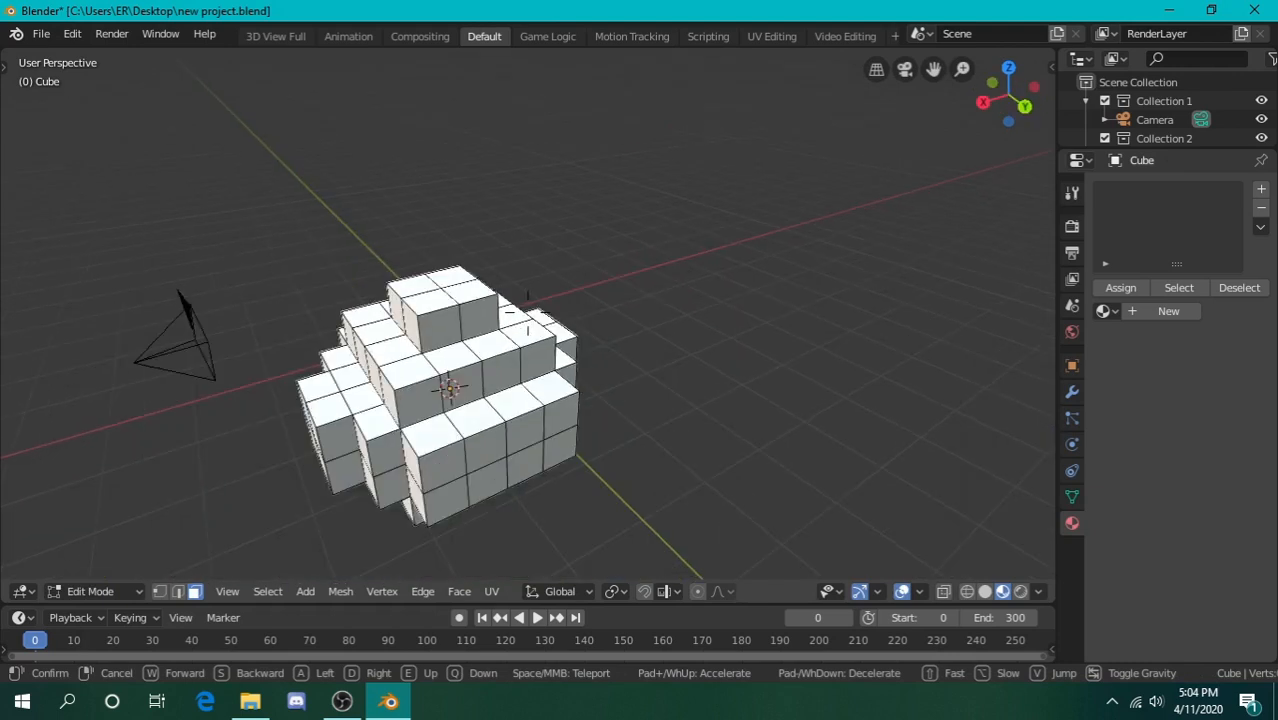
{"action": "key", "text": "s"}
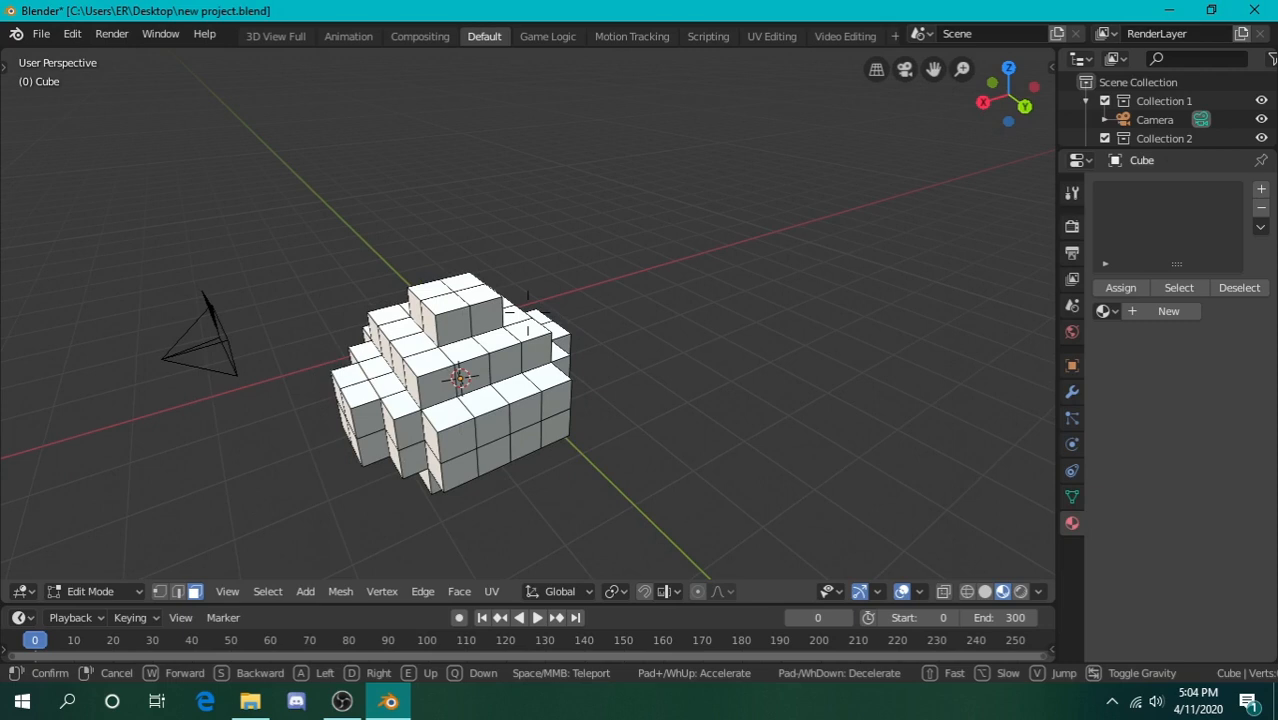
{"action": "left_click", "coordinate": [527, 315]}
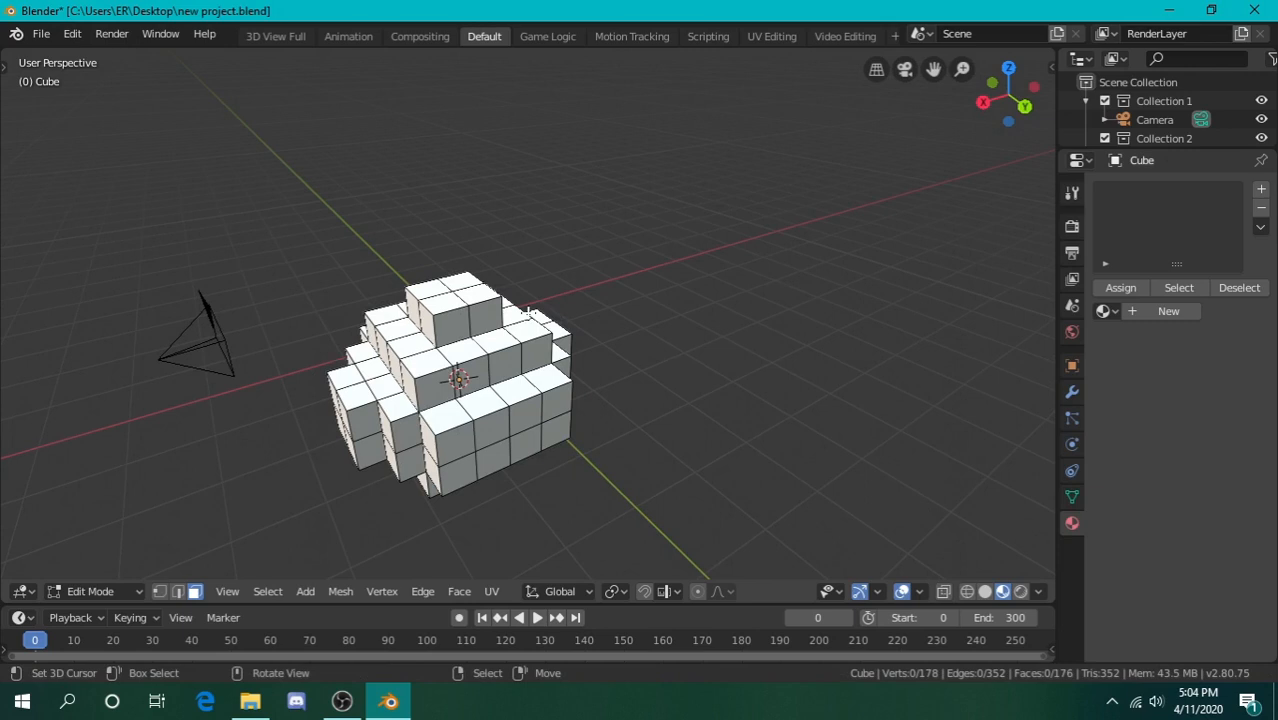
{"action": "key", "text": "Tab"}
Add a new cube in the empty space beside the stepped shape and scale it down
{"action": "key", "text": "shift+grave"}
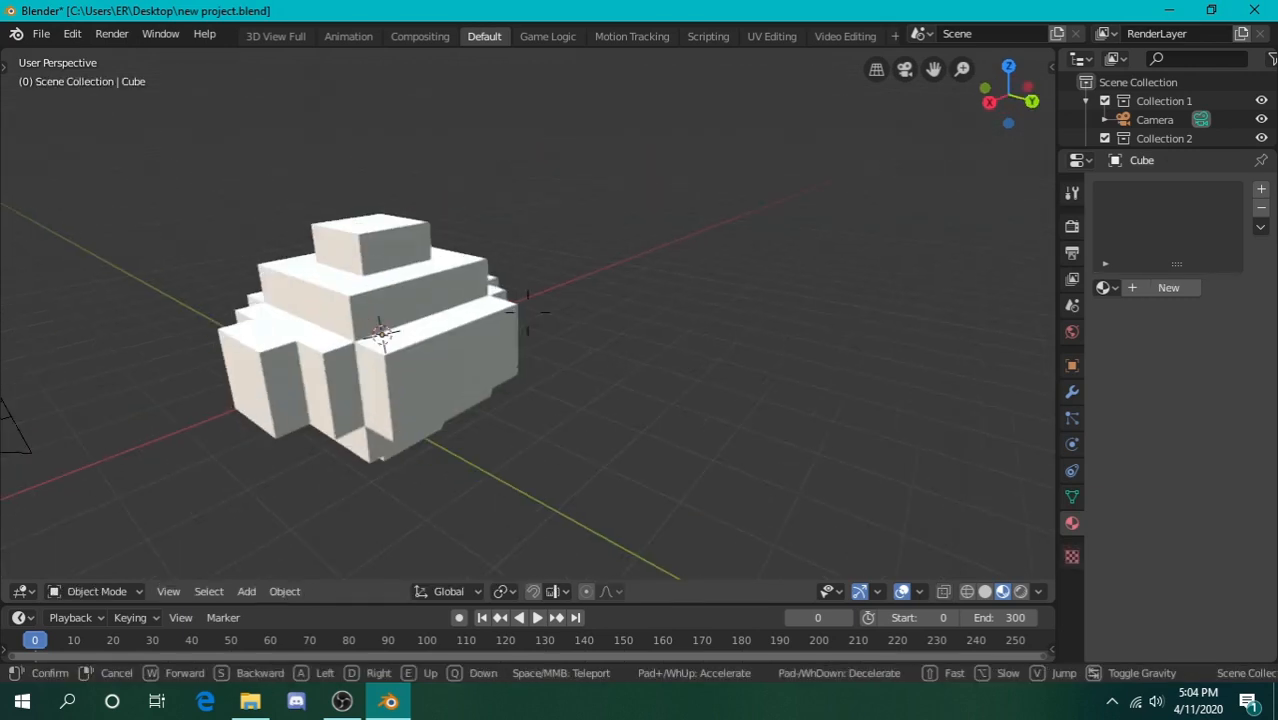
{"action": "key", "text": "w"}
{"action": "key", "text": "e"}
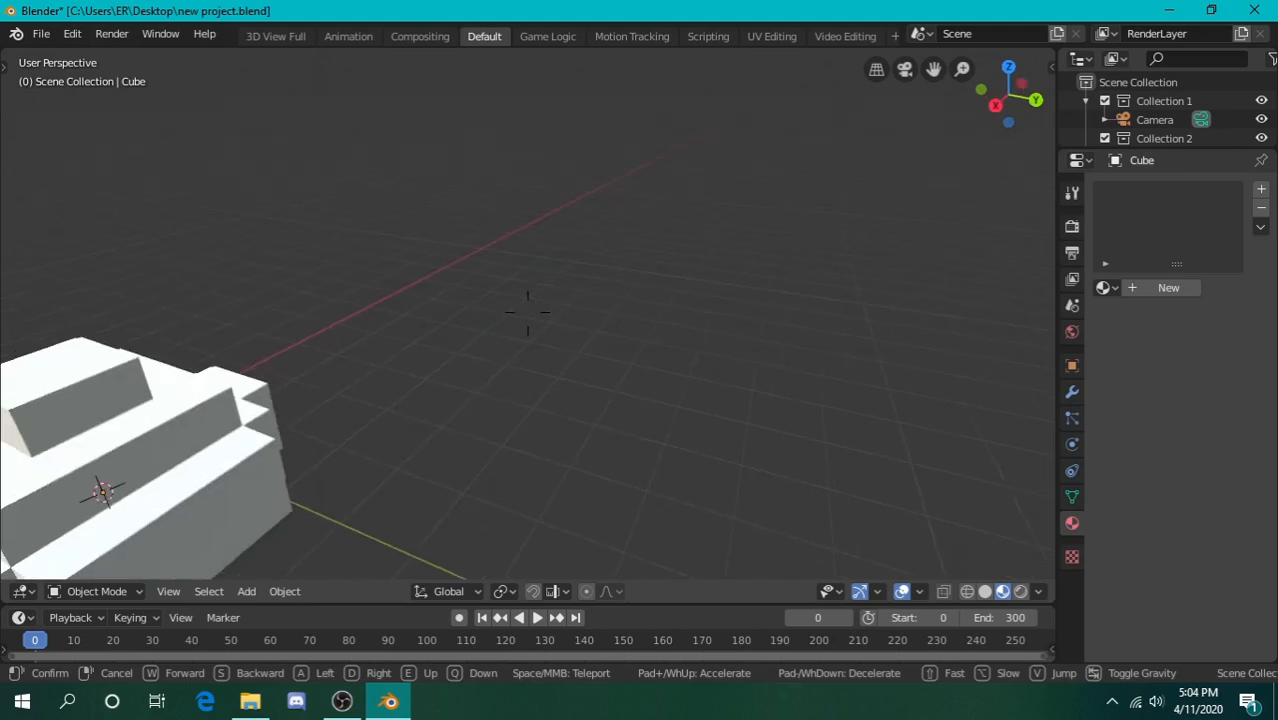
{"action": "key", "text": "s"}
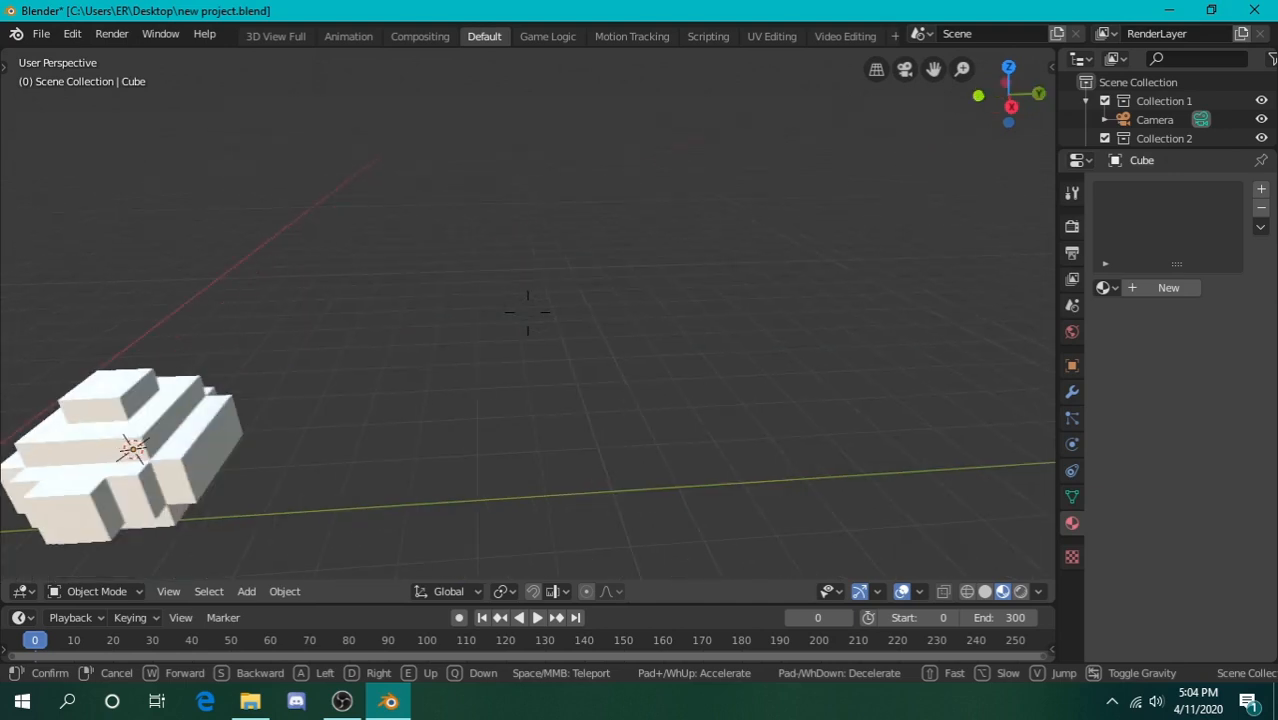
{"action": "key", "text": "Return"}
{"action": "key", "text": "shift+a"}
{"action": "mouse_move", "coordinate": [680, 302]}
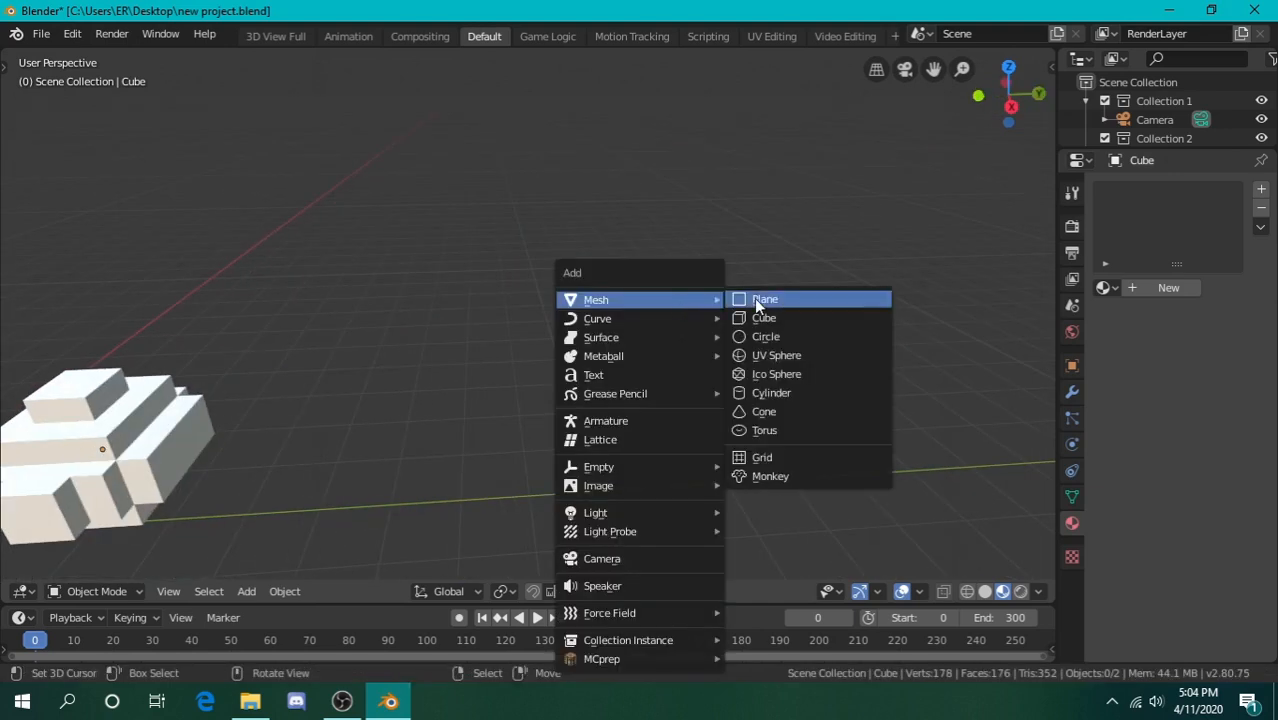
{"action": "left_click", "coordinate": [767, 324]}
{"action": "key", "text": "s"}
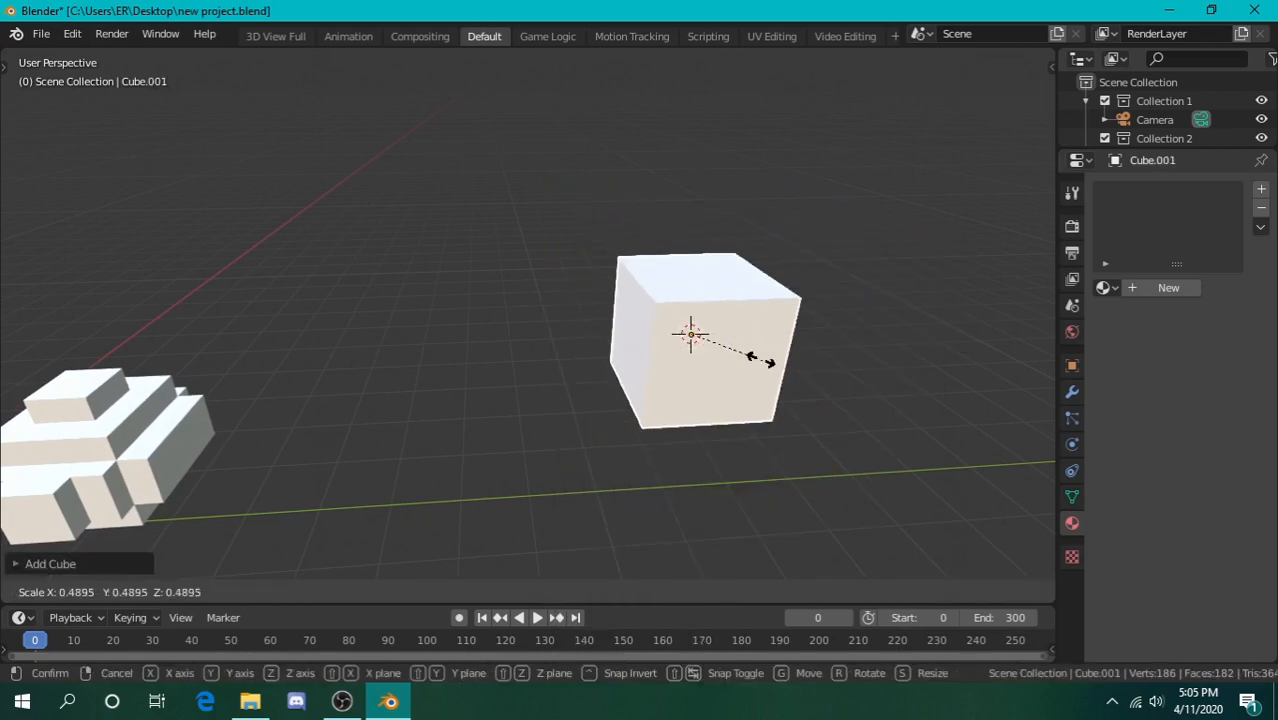
{"action": "left_click", "coordinate": [705, 341]}
Move the small cube along the Y axis in the negative direction
{"action": "key", "text": "g"}
{"action": "key", "text": "y"}
{"action": "left_click", "coordinate": [522, 345]}
Enter Edit Mode on the small cube and select only its top face
{"action": "key", "text": "shift+grave"}
{"action": "key", "text": "w"}
{"action": "key", "text": "s"}
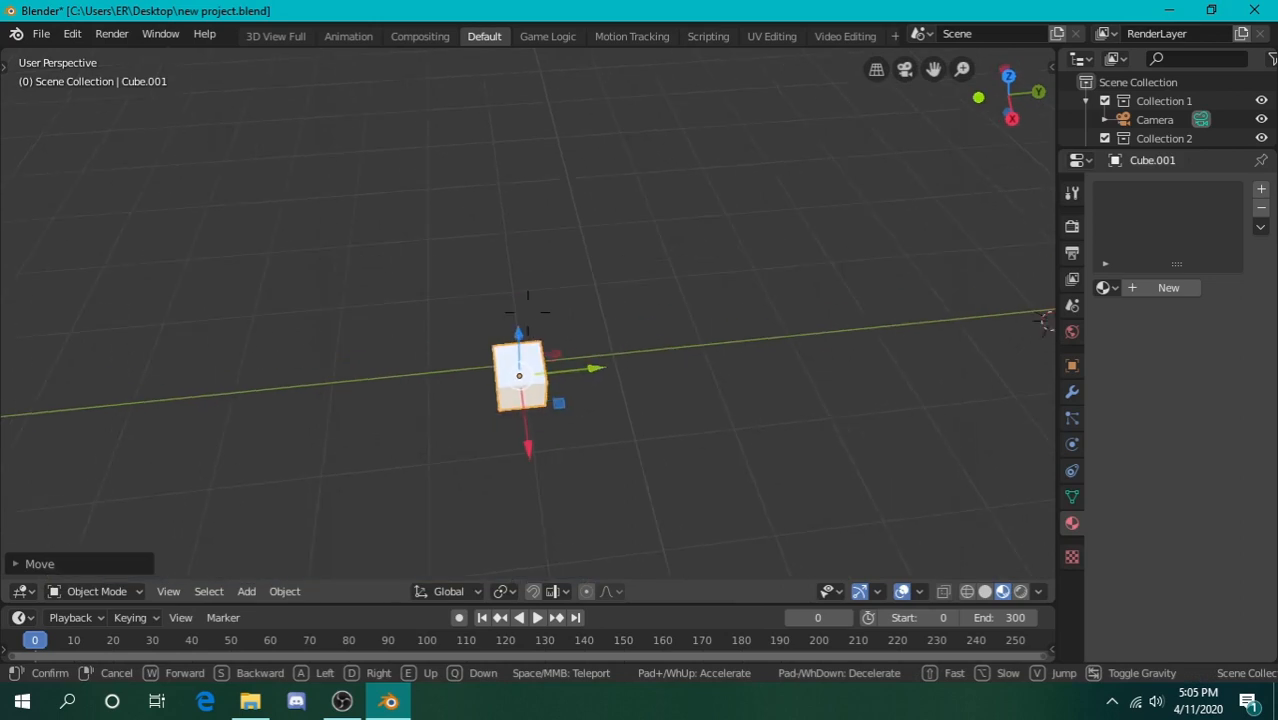
{"action": "left_click", "coordinate": [528, 313]}
{"action": "key", "text": "Tab"}
{"action": "key", "text": "KP_Decimal"}
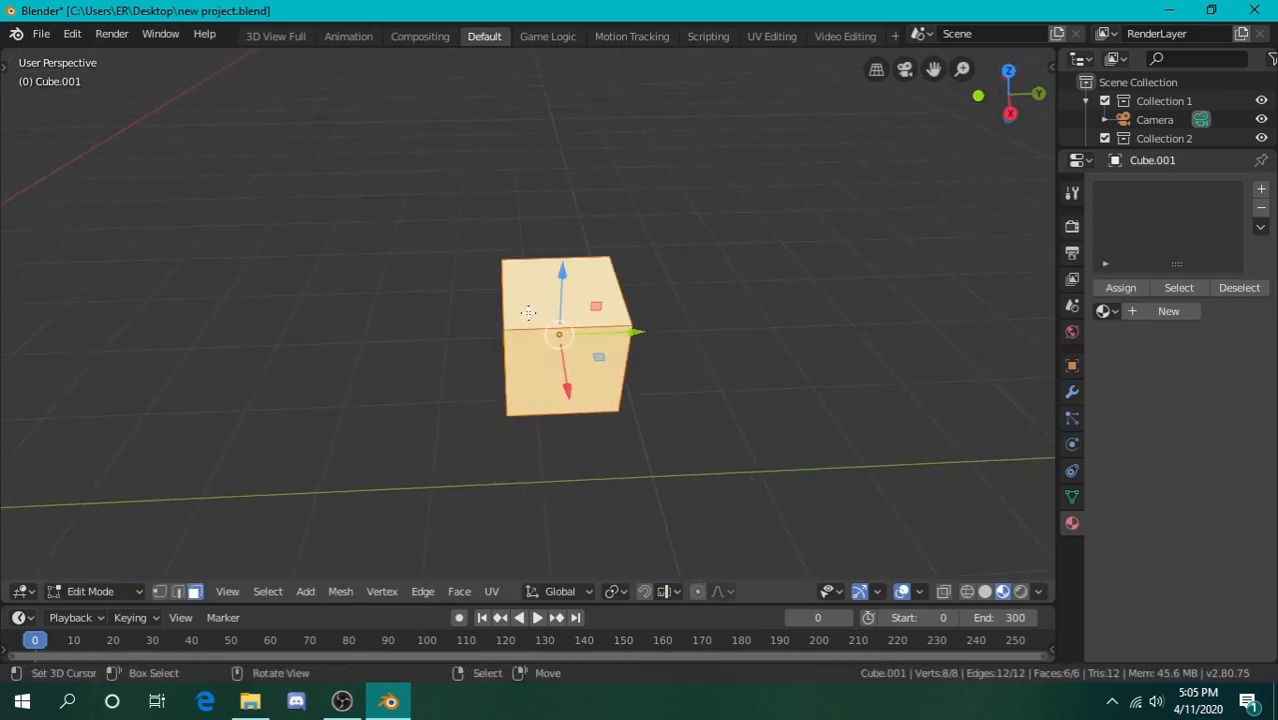
{"action": "right_click", "coordinate": [528, 313]}
Extrude the cube's top face upward and adjust its height to match the segment below
{"action": "key", "text": "shift+grave"}
{"action": "key", "text": "s"}
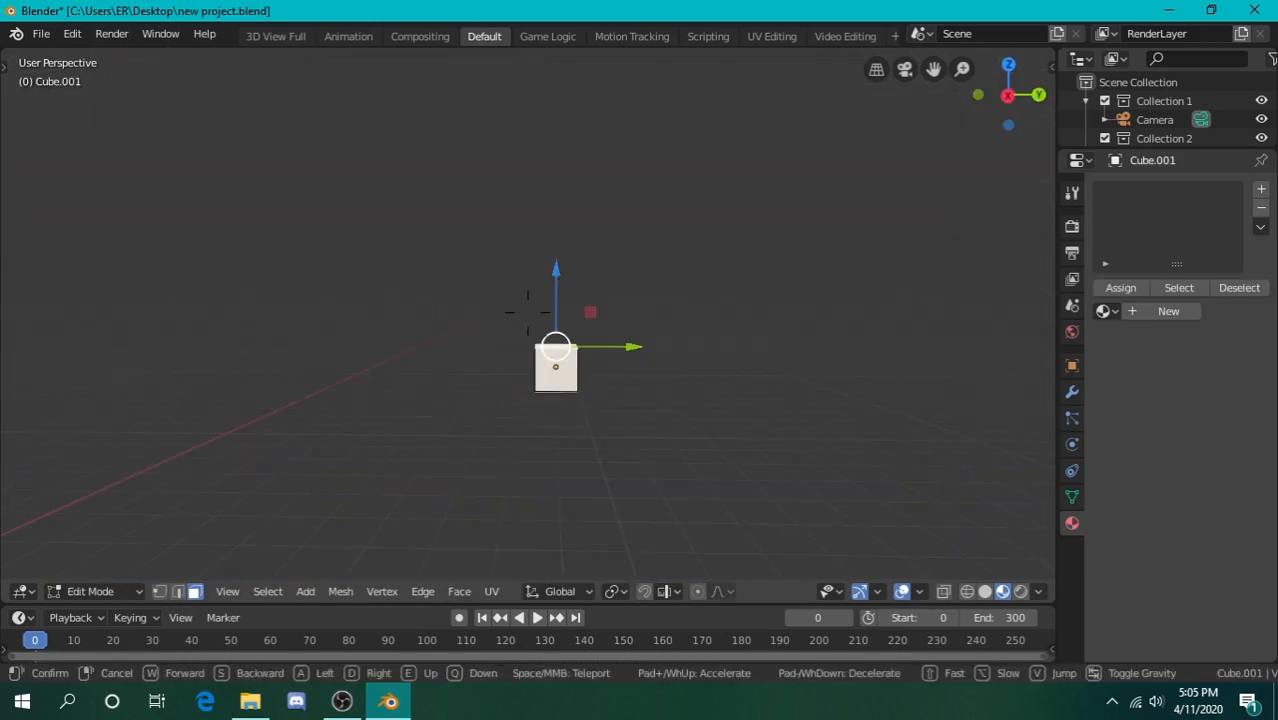
{"action": "left_click", "coordinate": [528, 313]}
{"action": "left_click_drag", "start_coordinate": [499, 298], "coordinate": [509, 256]}
{"action": "key", "text": "shift+grave"}
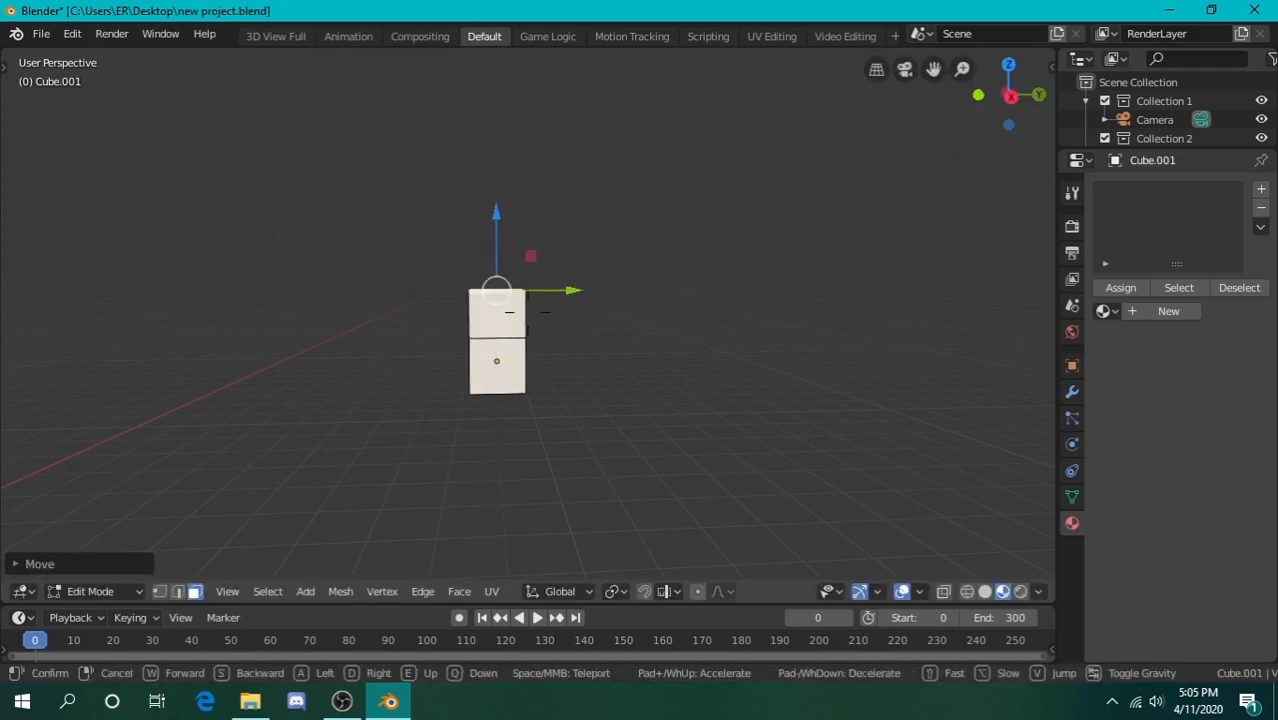
{"action": "key", "text": "w"}
{"action": "left_click", "coordinate": [527, 313]}
{"action": "mouse_move", "coordinate": [534, 210]}
{"action": "left_mouse_down"}
{"action": "mouse_move", "coordinate": [534, 178]}
{"action": "mouse_move", "coordinate": [552, 191]}
{"action": "mouse_move", "coordinate": [541, 187]}
{"action": "left_mouse_up"}
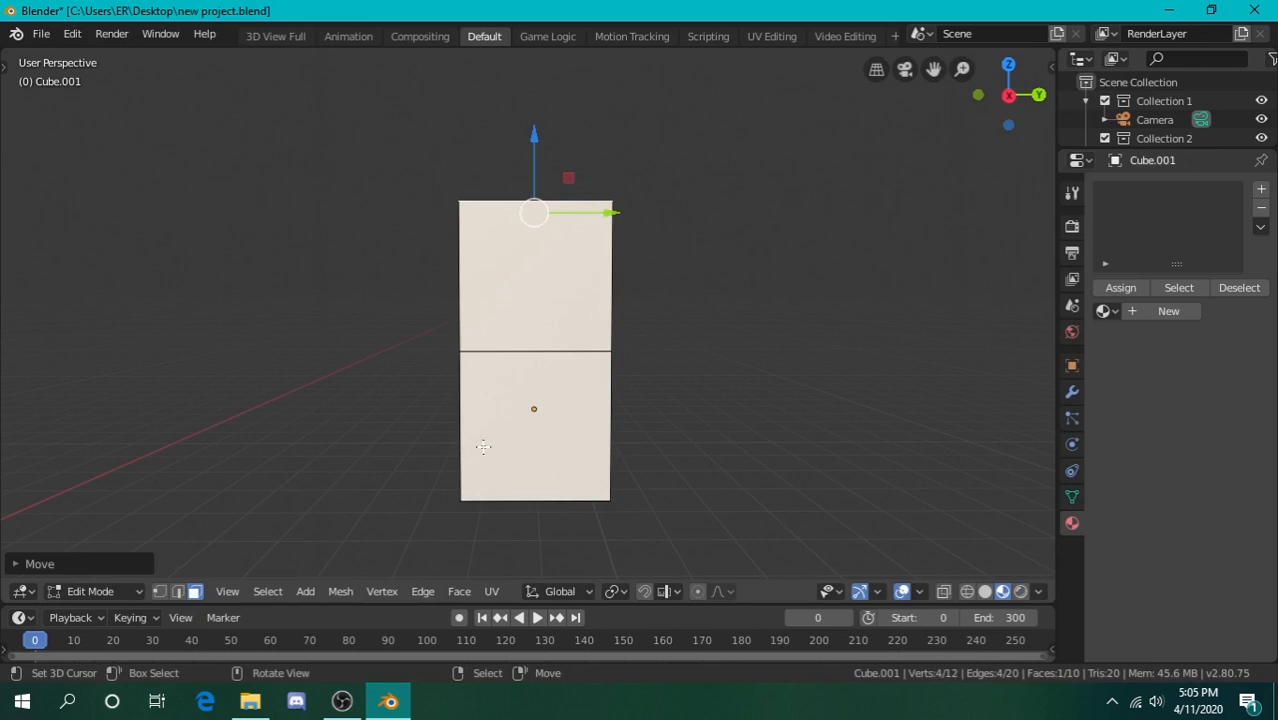
Try extruding the small column's top face upward by 0.5 and 0.4, cancel the extrusion and undo it
{"action": "key", "text": "shift+grave"}
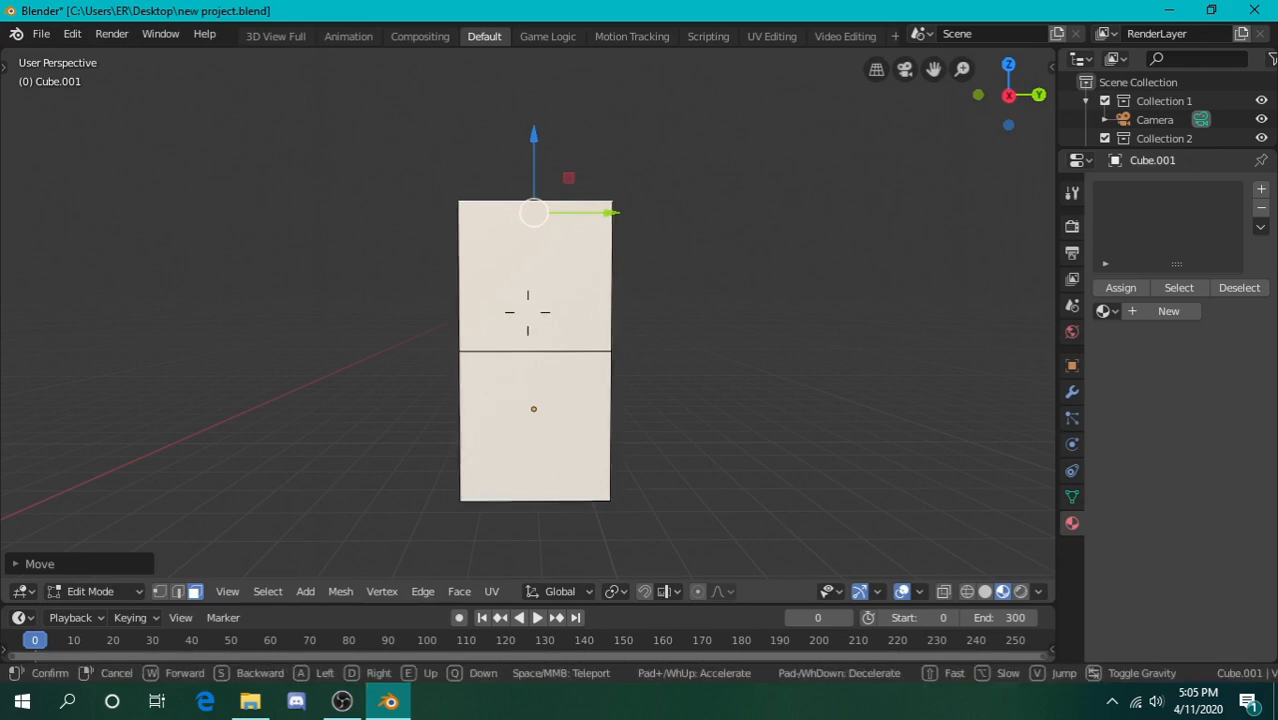
{"action": "key", "text": "e"}
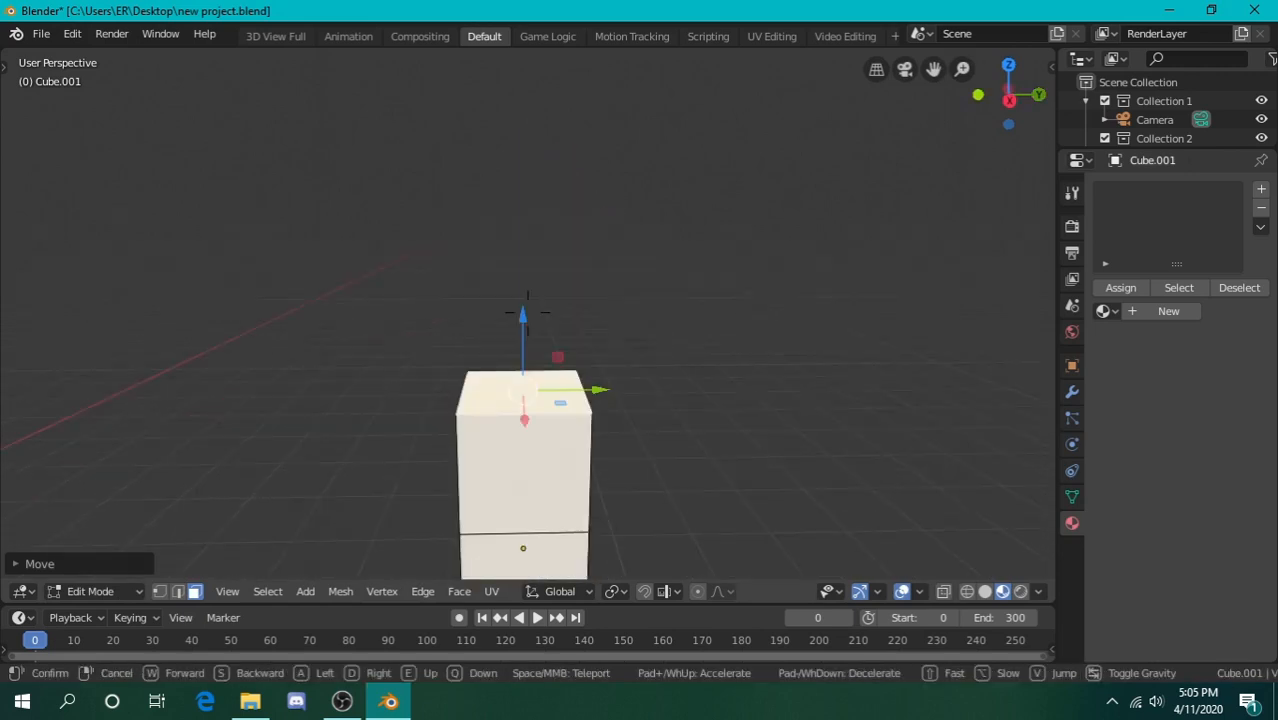
{"action": "key", "text": "w"}
{"action": "right_click", "coordinate": [528, 313]}
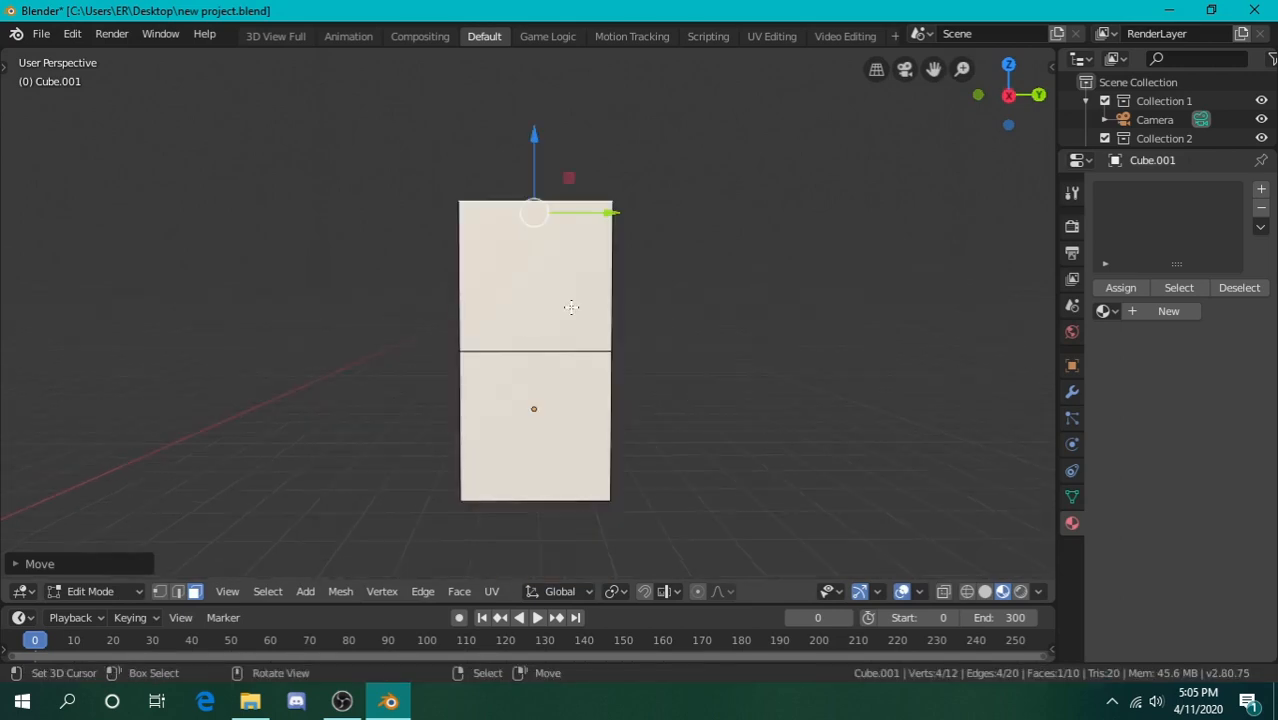
{"action": "key", "text": "shift+grave"}
{"action": "key", "text": "e"}
{"action": "key", "text": "q"}
{"action": "left_click", "coordinate": [528, 313]}
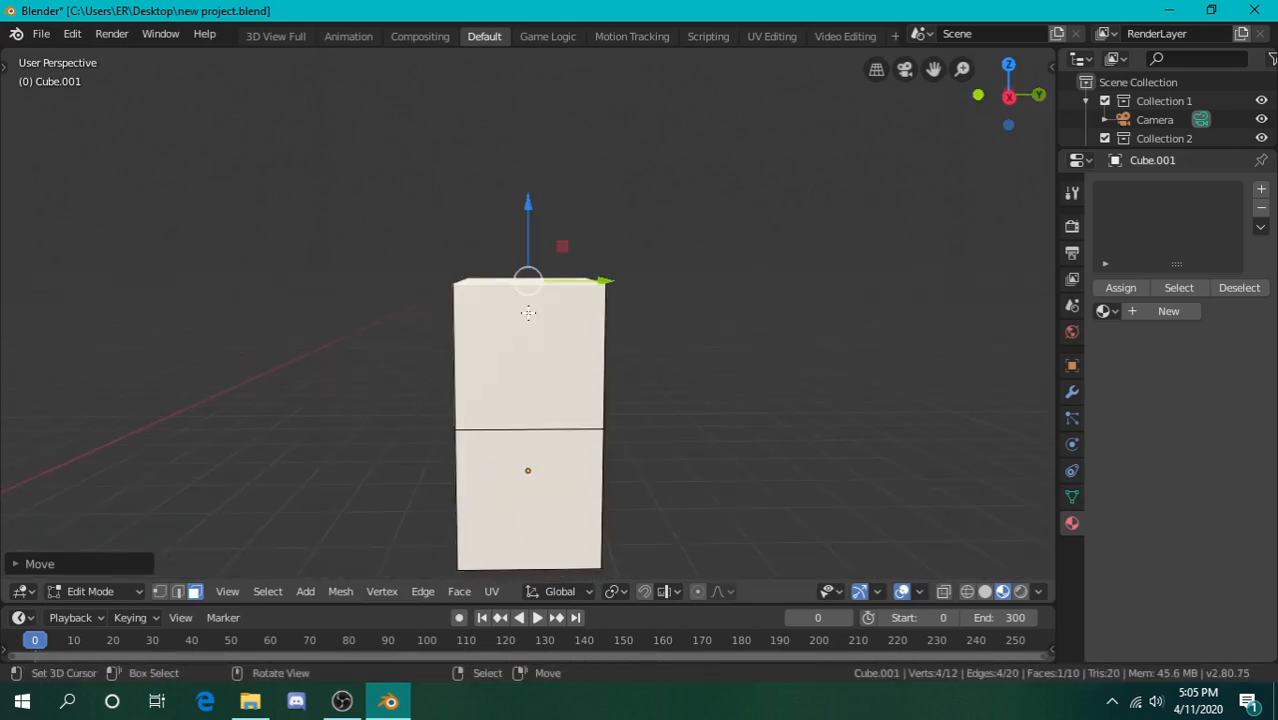
{"action": "key", "text": "e"}
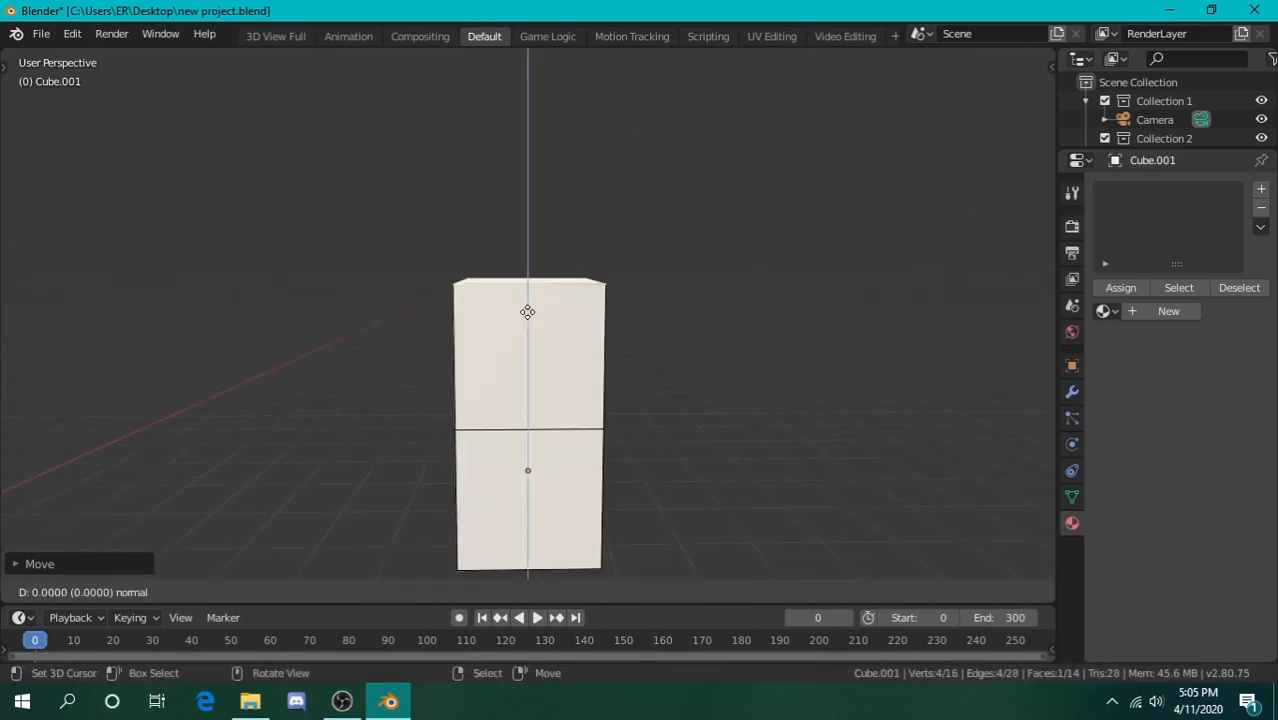
{"action": "type", "text": "0.5"}
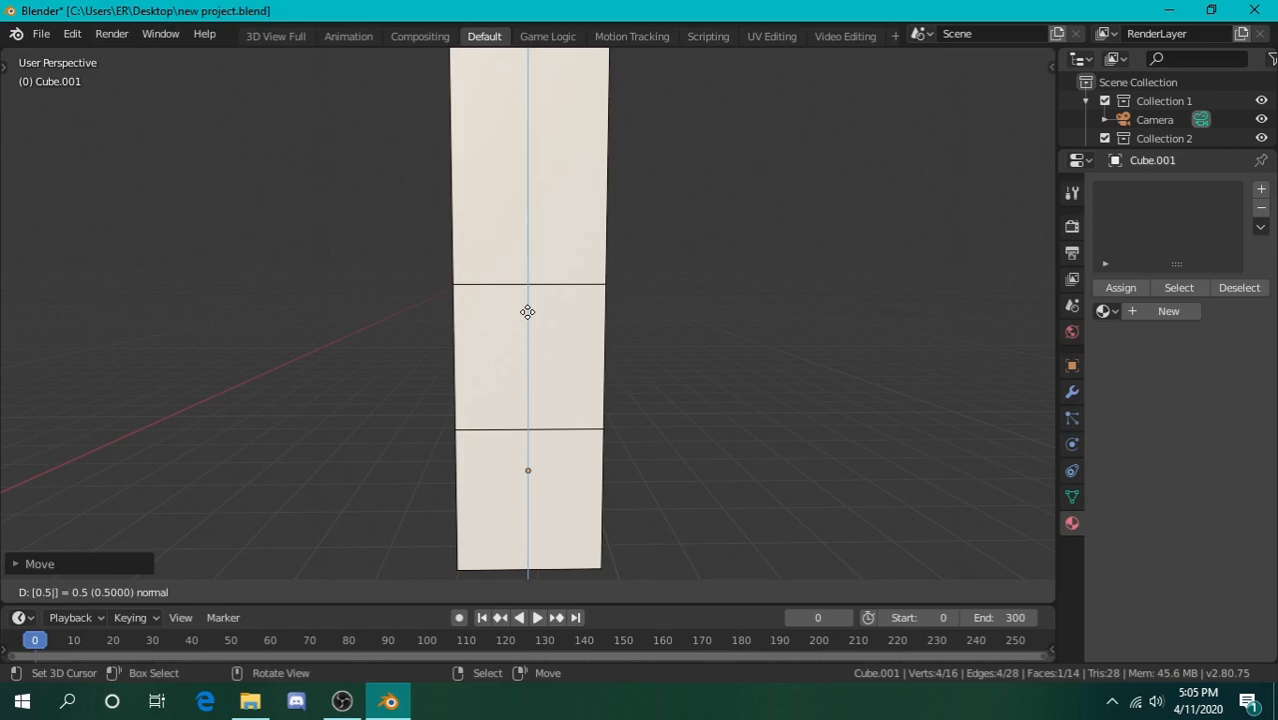
{"action": "key", "text": "BackSpace"}
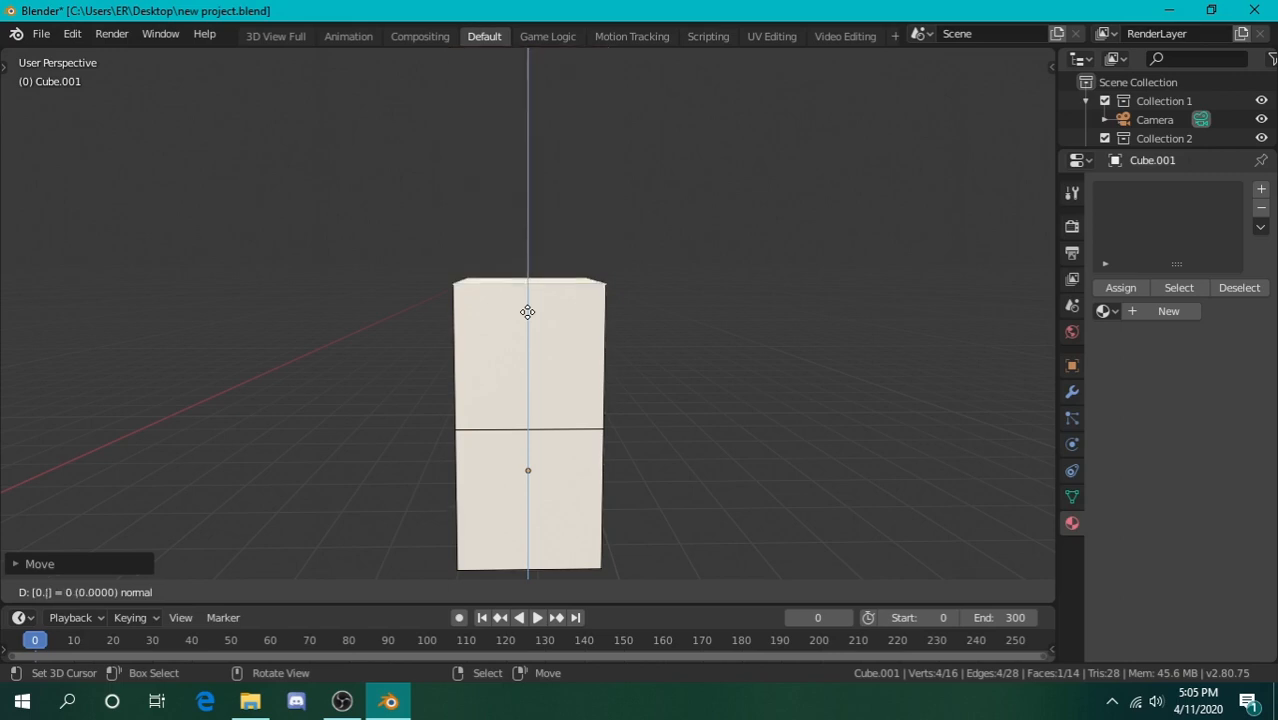
{"action": "type", "text": "4"}
{"action": "key", "text": "Escape"}
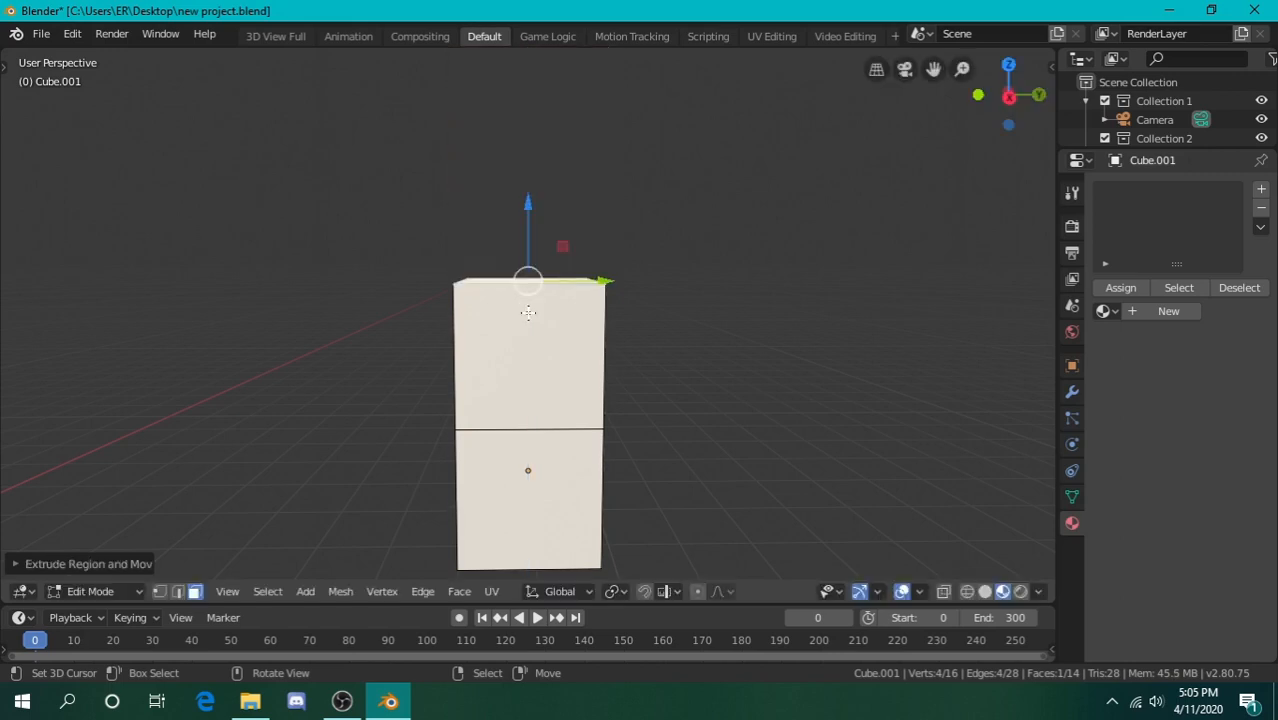
{"action": "scroll", "coordinate": [528, 312], "scroll_direction": "down", "scroll_amount": 5}
{"action": "key", "text": "ctrl+z"}
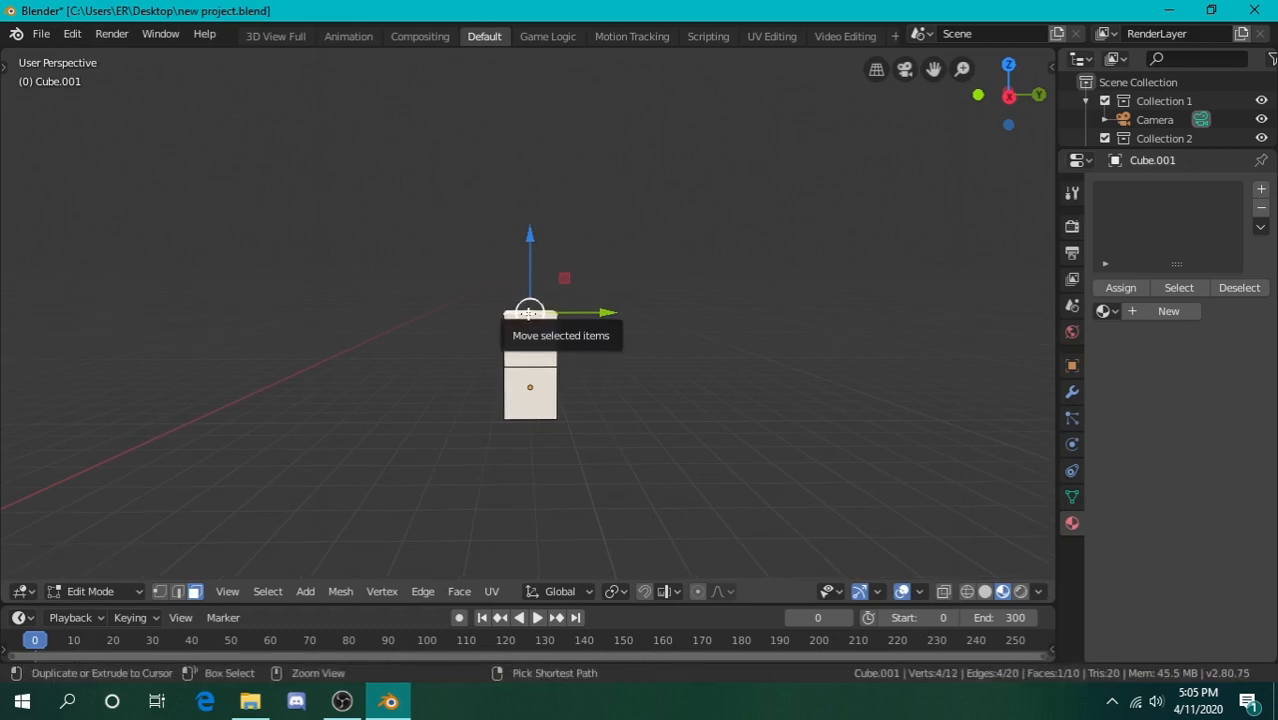
Extrude the column's top face upward by 0.09 after testing other distances such as 0.02, 0.1 and 0.15
{"action": "type", "text": "e0.0"}
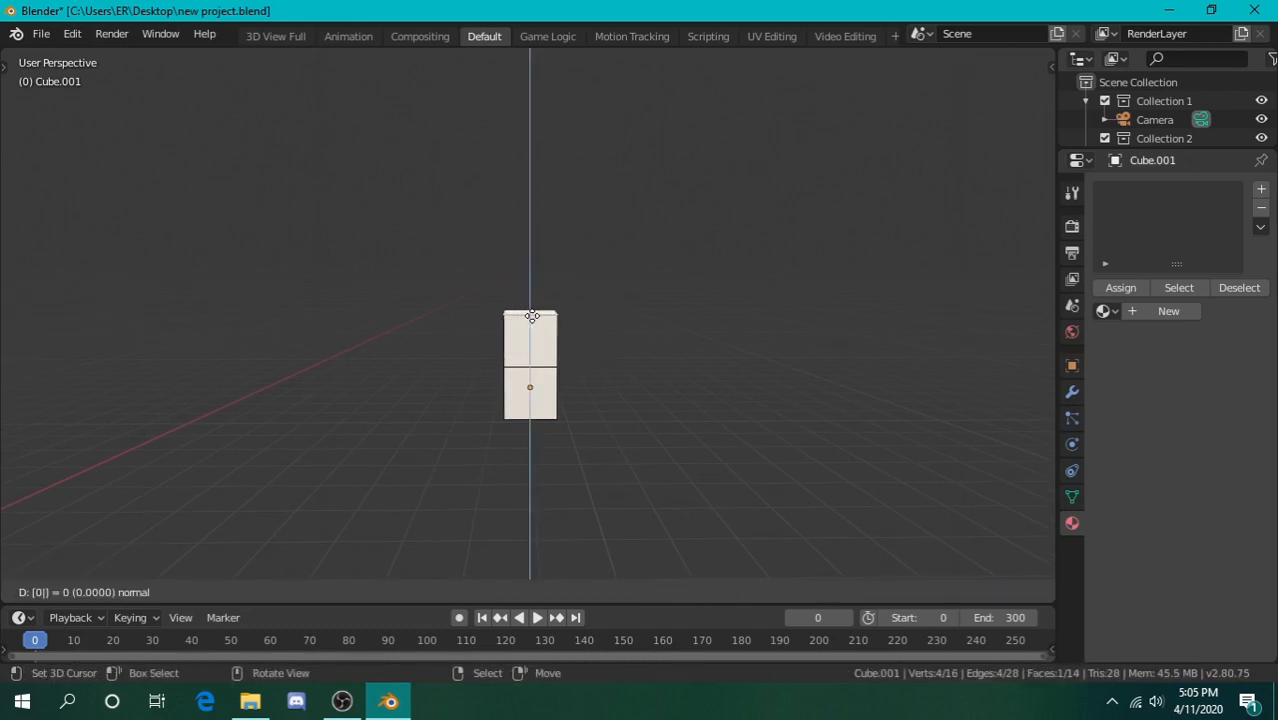
{"action": "type", "text": "2"}
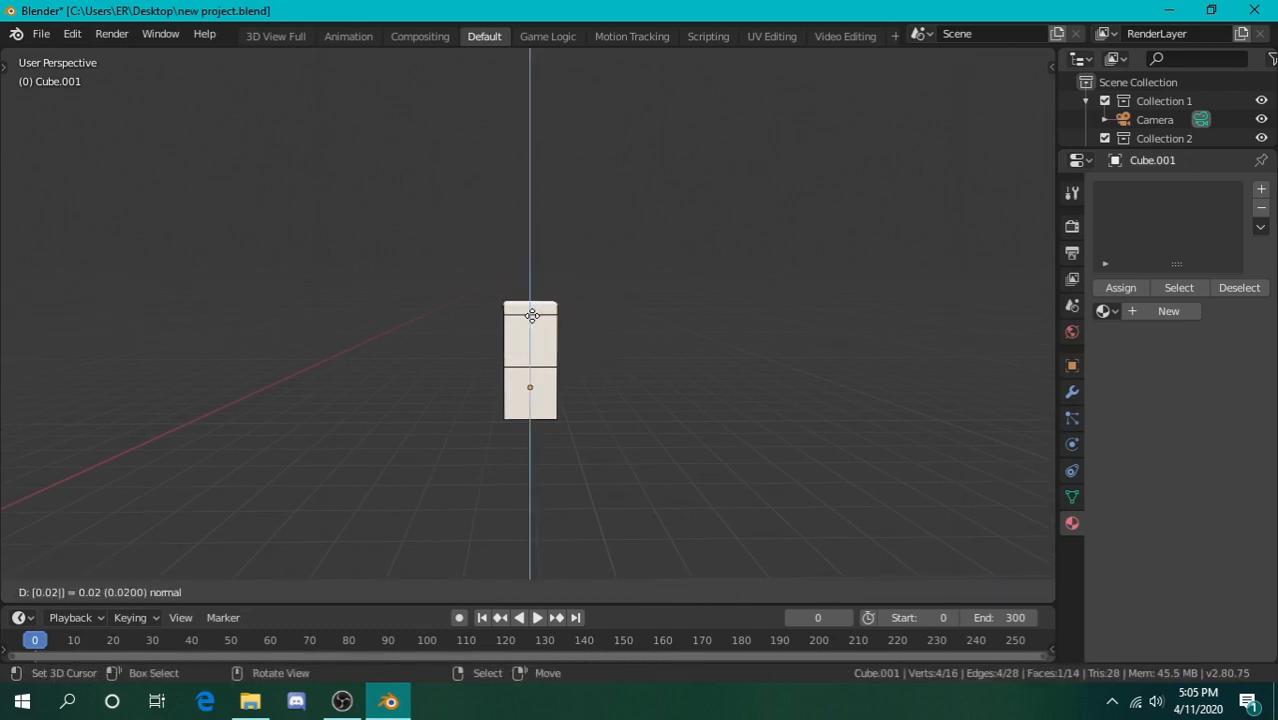
{"action": "key", "text": "BackSpace"}
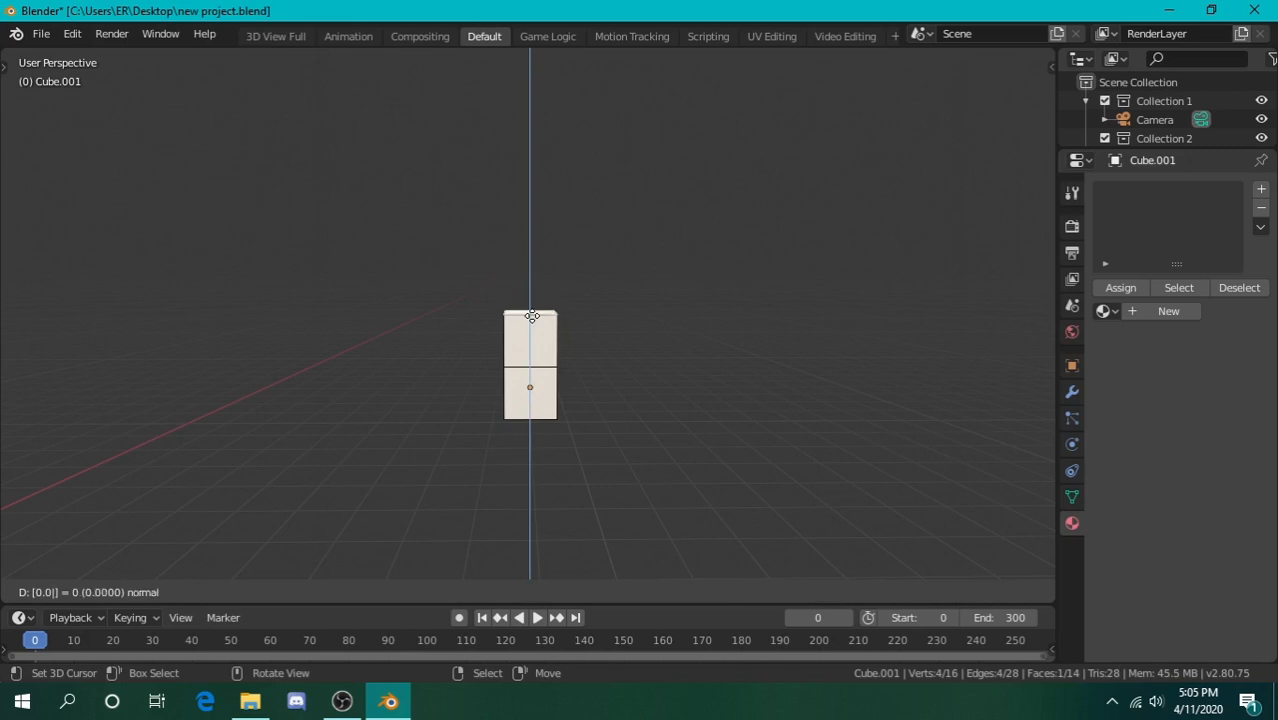
{"action": "type", "text": "5"}
{"action": "key", "text": "BackSpace"}
{"action": "key", "text": "BackSpace"}
{"action": "type", "text": "2"}
{"action": "key", "text": "BackSpace"}
{"action": "type", "text": "1"}
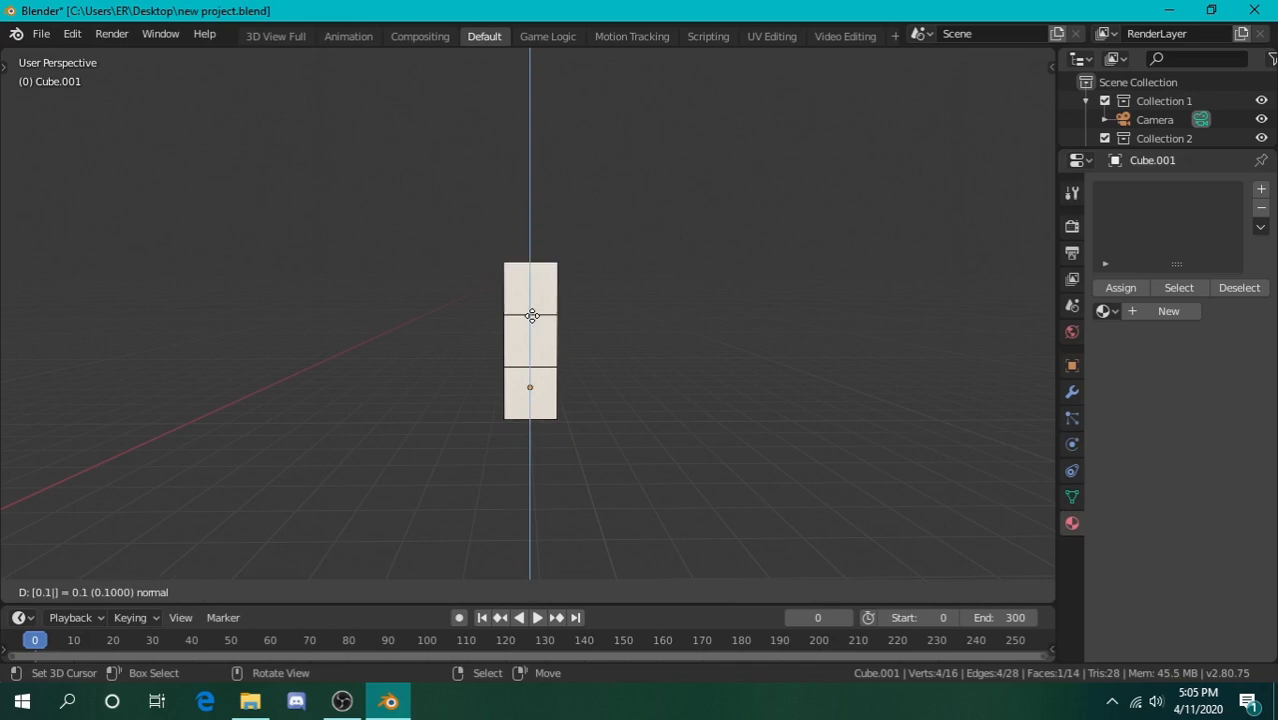
{"action": "type", "text": "5"}
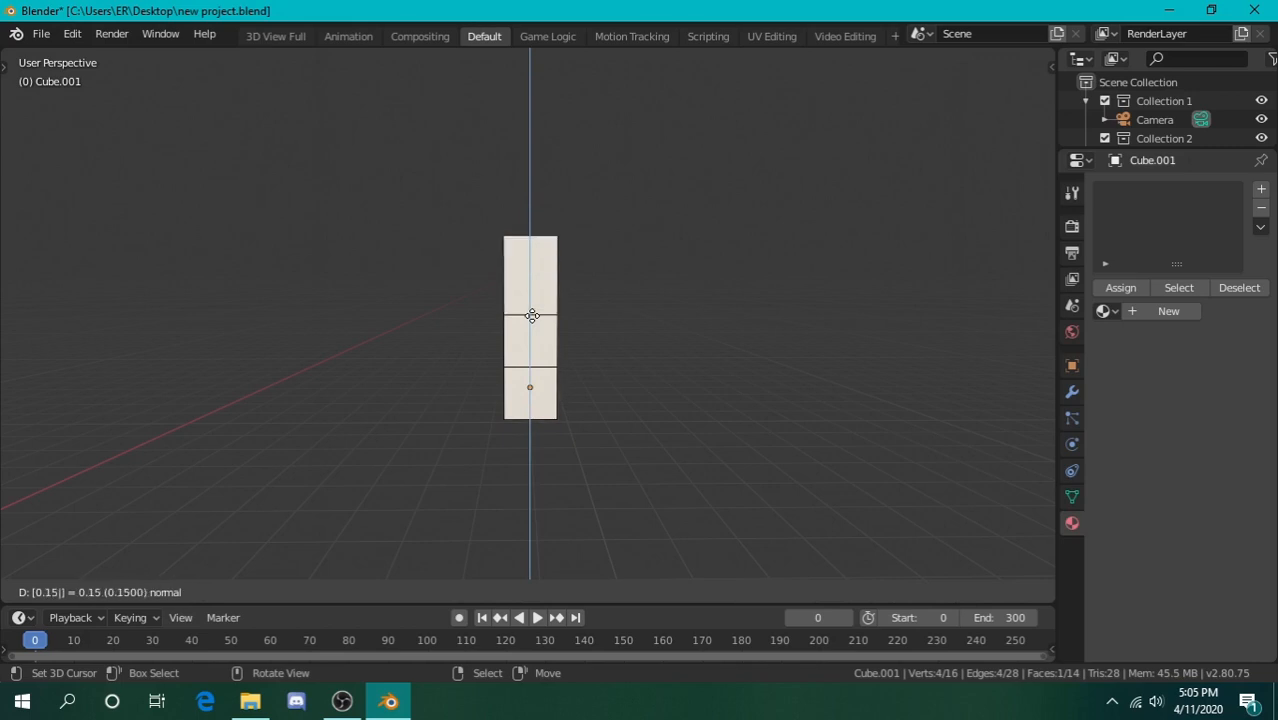
{"action": "key", "text": "BackSpace"}
{"action": "type", "text": "2"}
{"action": "key", "text": "BackSpace"}
{"action": "type", "text": "3"}
{"action": "key", "text": "BackSpace"}
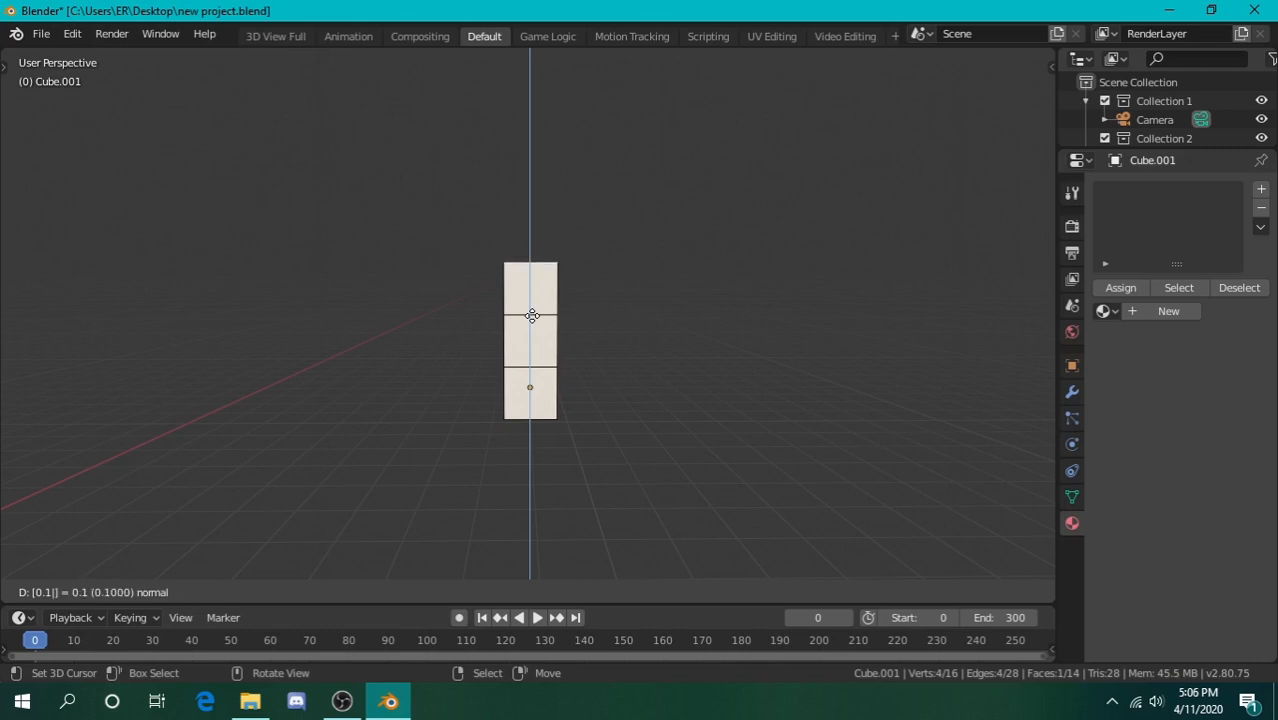
{"action": "key", "text": "BackSpace"}
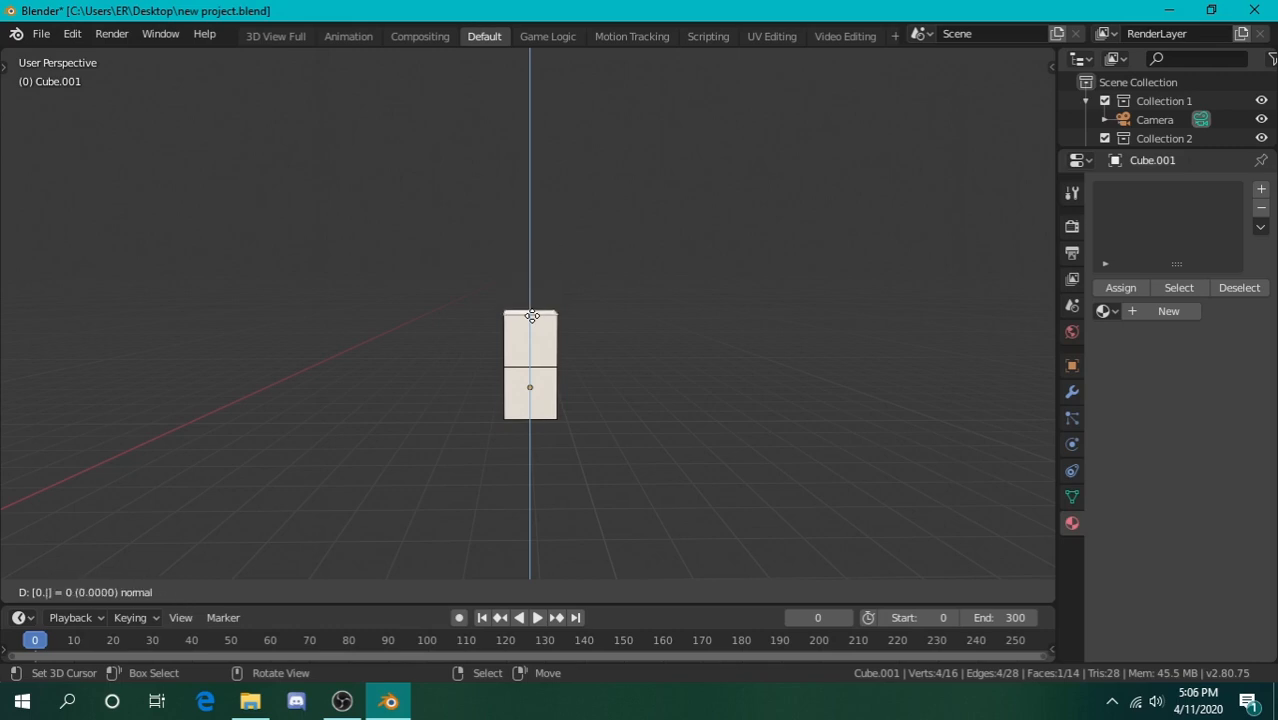
{"action": "type", "text": "09"}
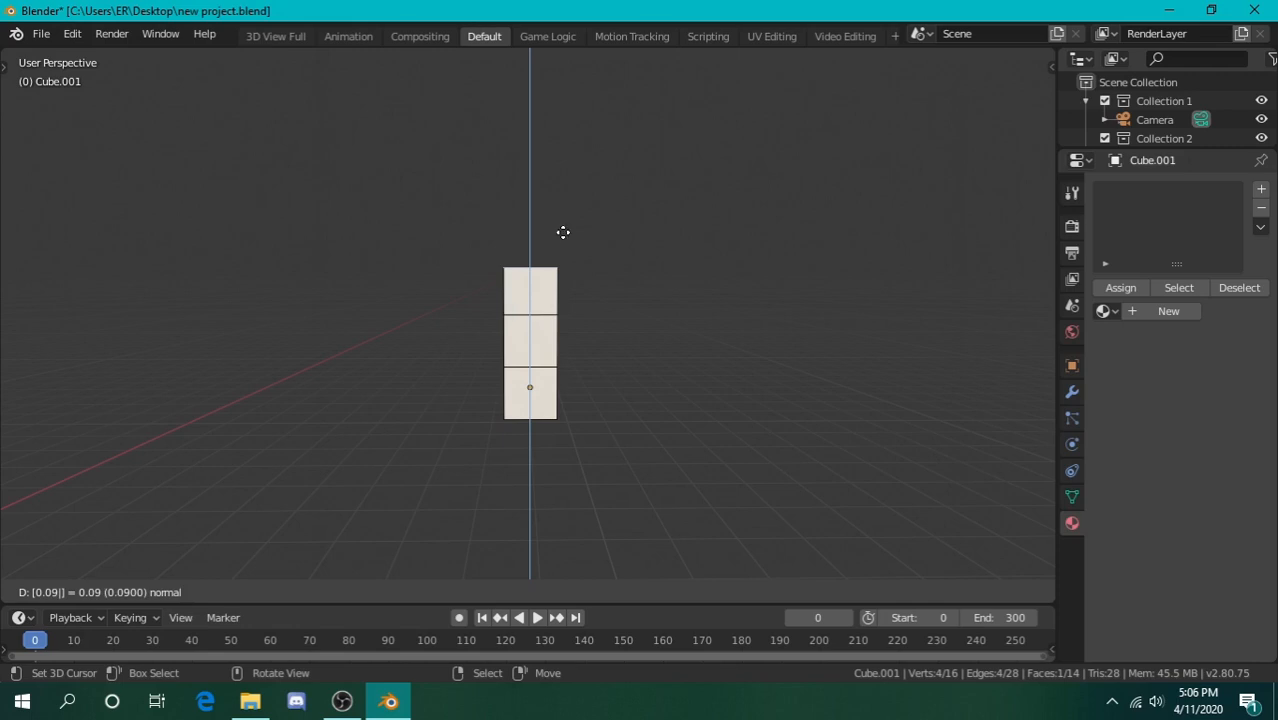
{"action": "left_click", "coordinate": [562, 232]}
Move the top face slightly upward along Z to match the third segment's height to the segments below
{"action": "key", "text": "shift+grave"}
{"action": "key", "text": "w"}
{"action": "key", "text": "q"}
{"action": "key", "text": "w"}
{"action": "key", "text": "e"}
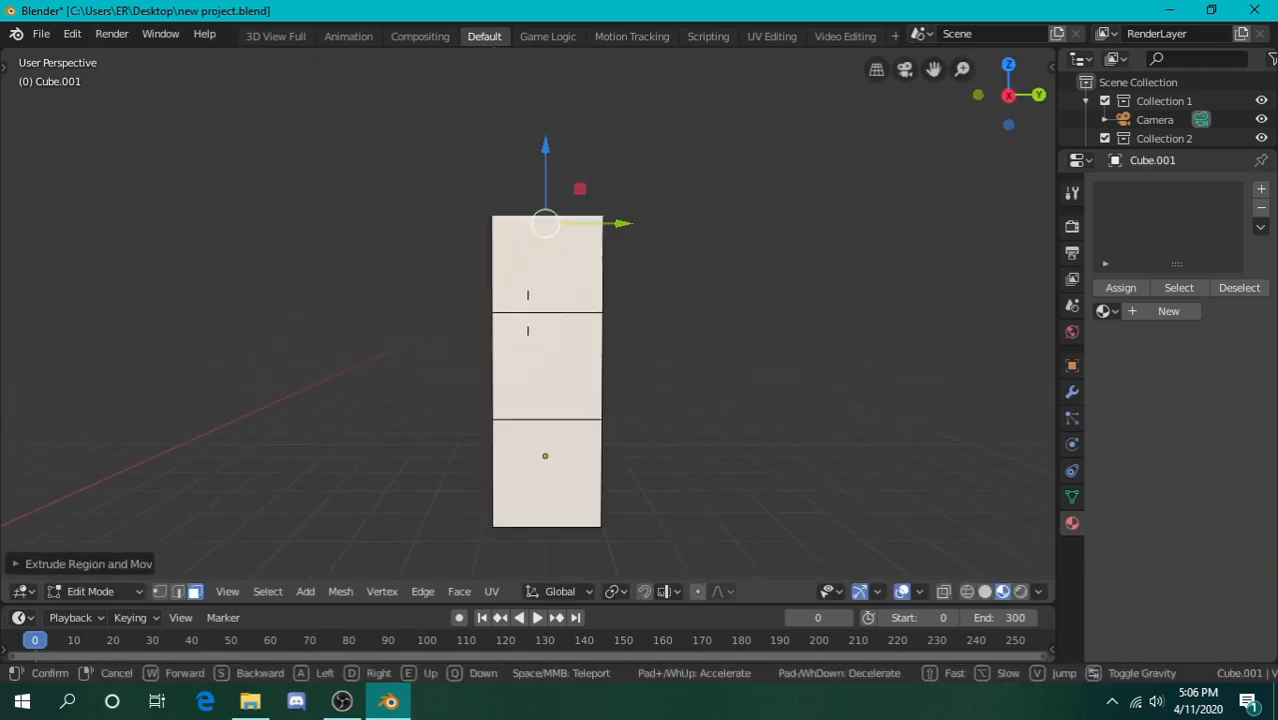
{"action": "left_click", "coordinate": [535, 172]}
{"action": "left_click_drag", "start_coordinate": [548, 171], "coordinate": [549, 162]}
Try to extrude the column's top face upward by exactly 0.1
{"action": "key", "text": "shift+grave"}
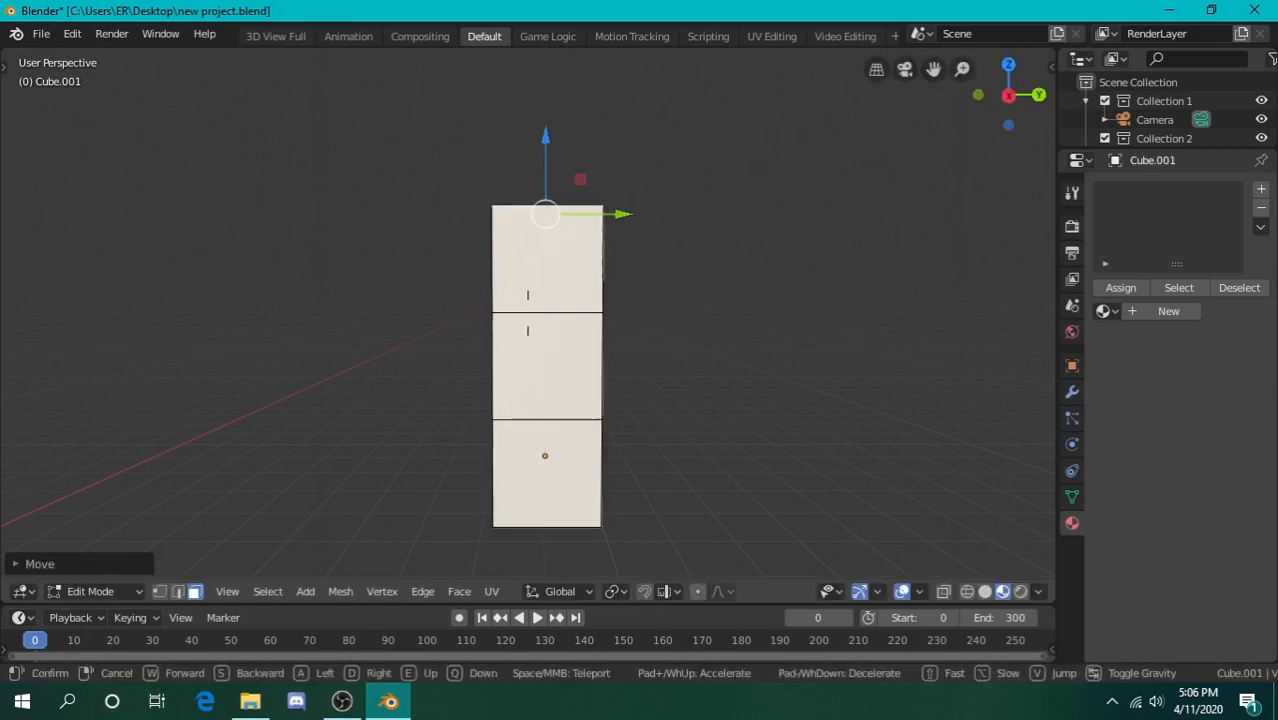
{"action": "key", "text": "s"}
{"action": "left_click", "coordinate": [527, 312]}
{"action": "key", "text": "e"}
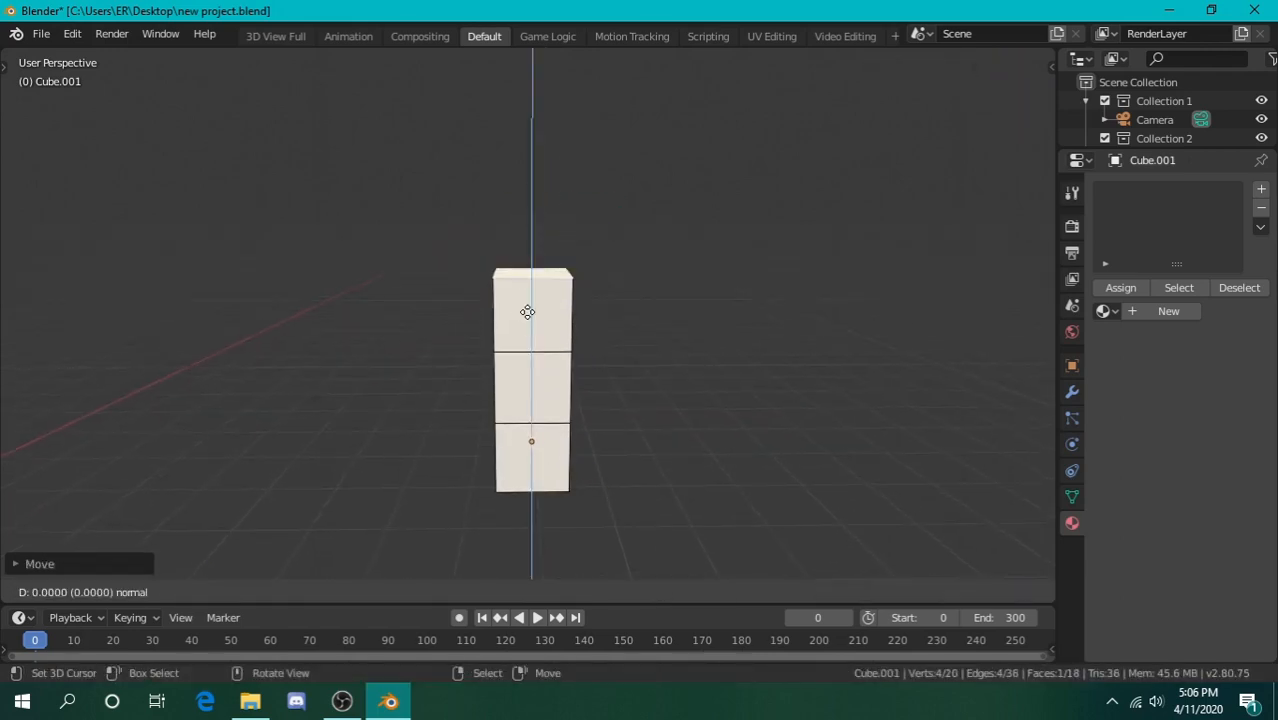
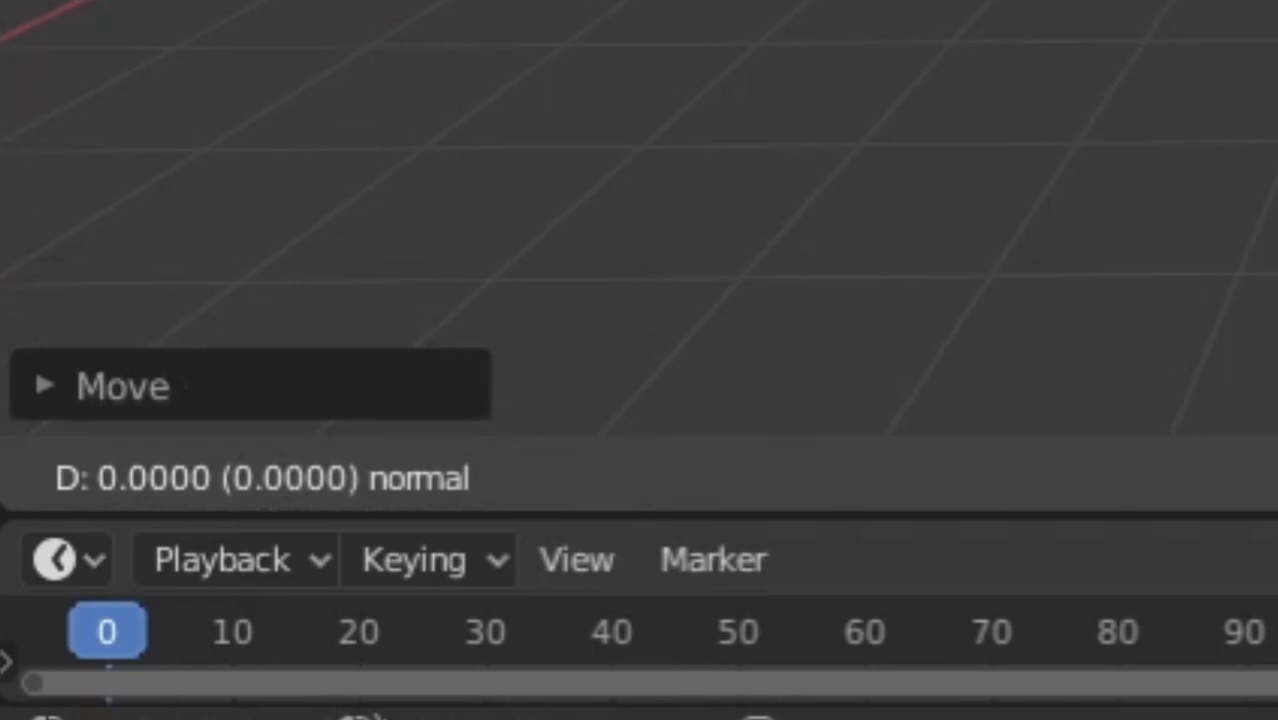
{"action": "type", "text": "0.1"}
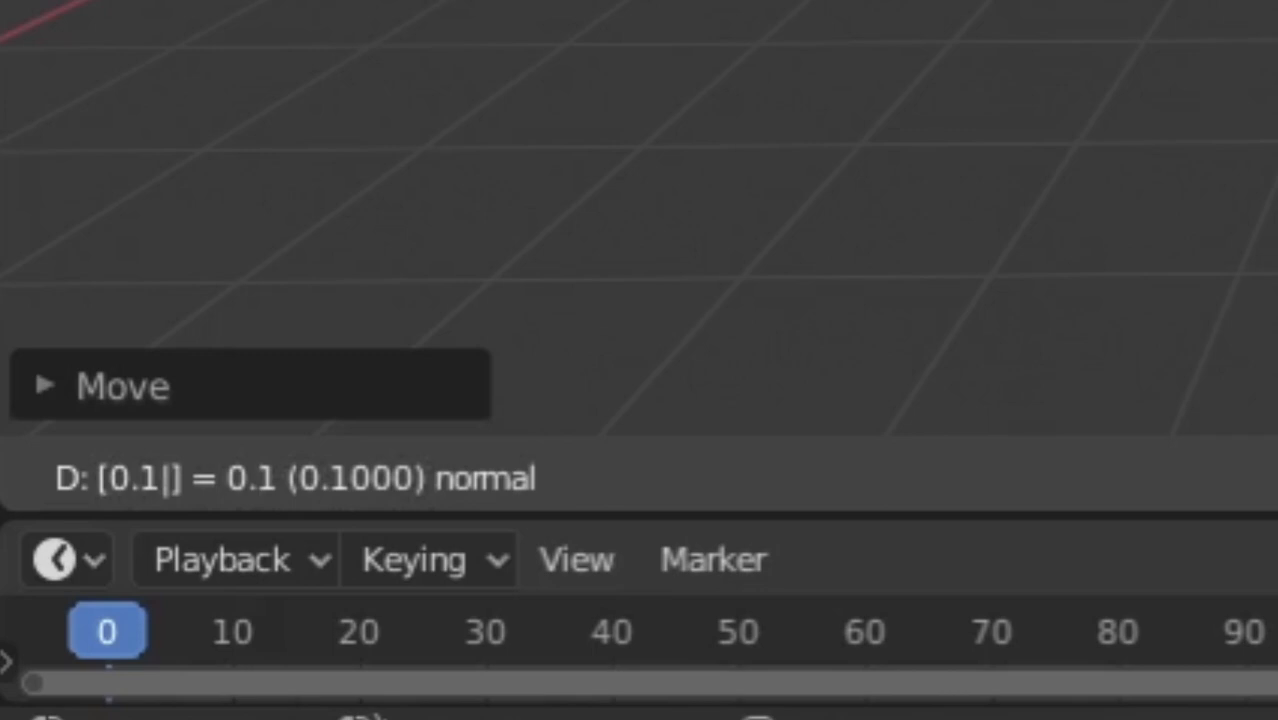
{"action": "key", "text": "Return"}
Extrude the column's top face upward twice, making each new segment about 0.1 tall
{"action": "key", "text": "shift+grave"}
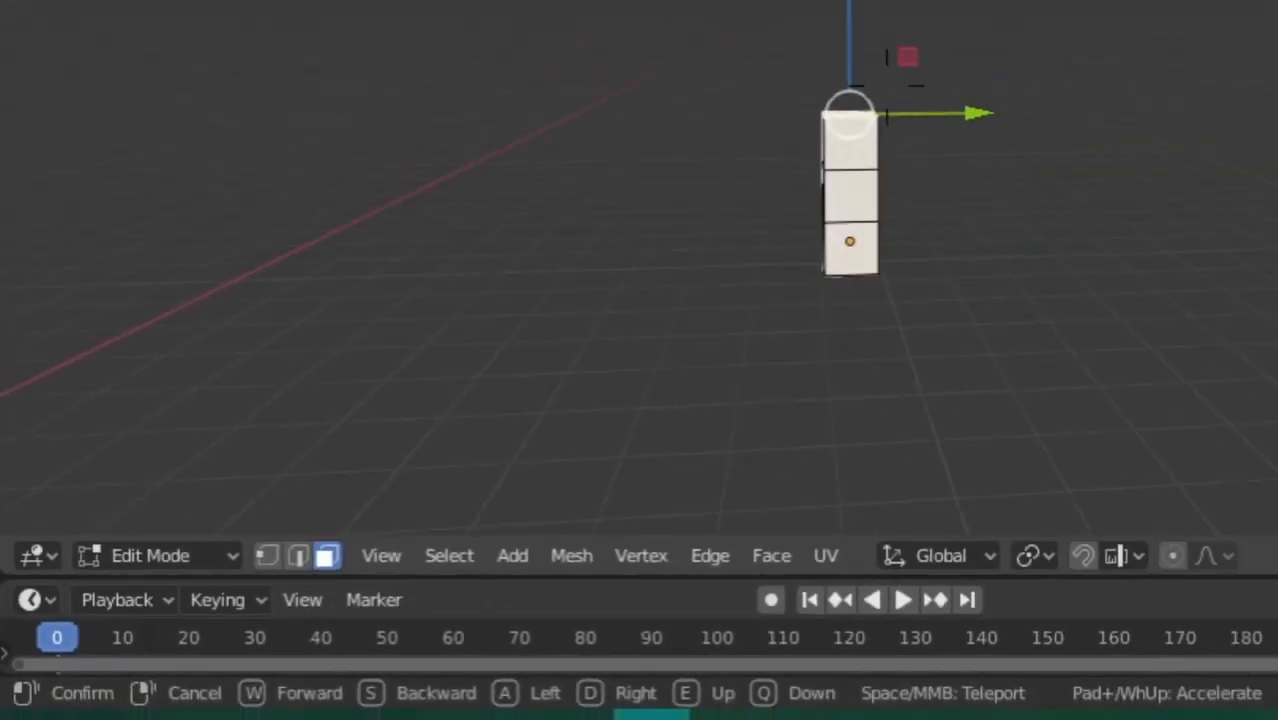
{"action": "key", "text": "Return"}
{"action": "key", "text": "e"}
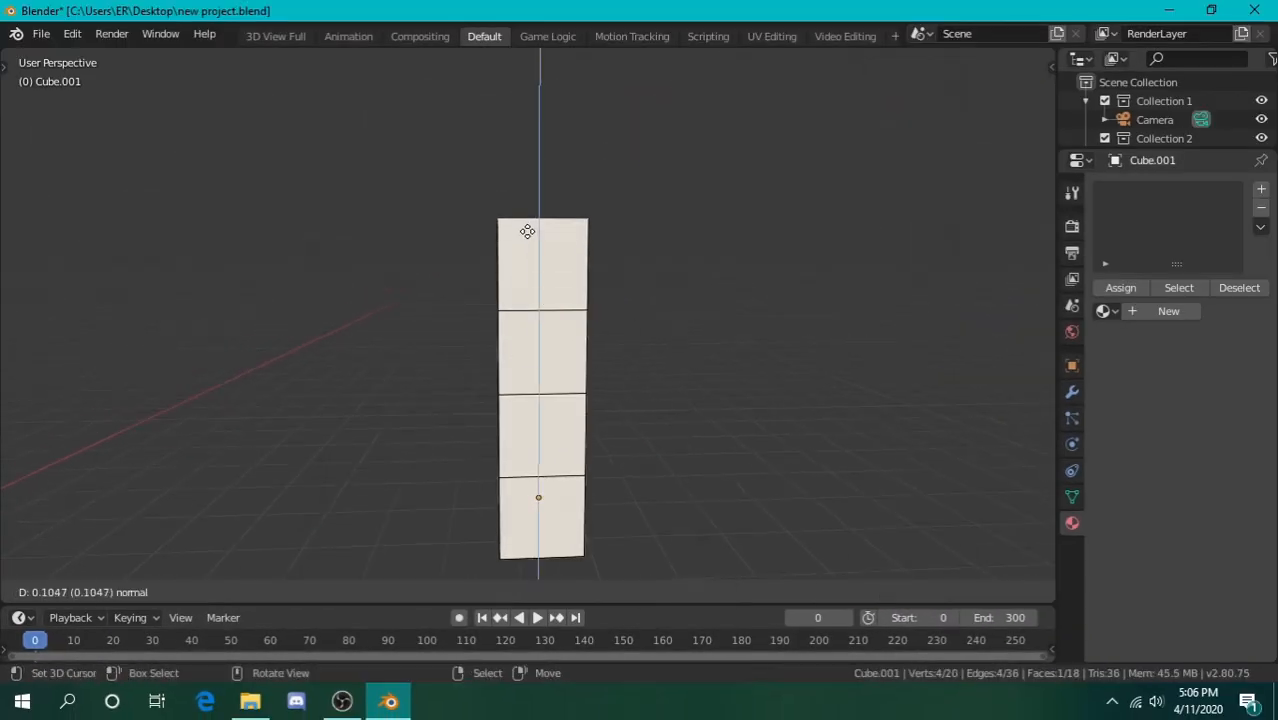
{"action": "key", "text": "Return"}
{"action": "key", "text": "e"}
{"action": "key", "text": "Return"}
Extrude the top face upward seven more times, making each segment about as tall as the ones below
{"action": "key", "text": "shift+grave"}
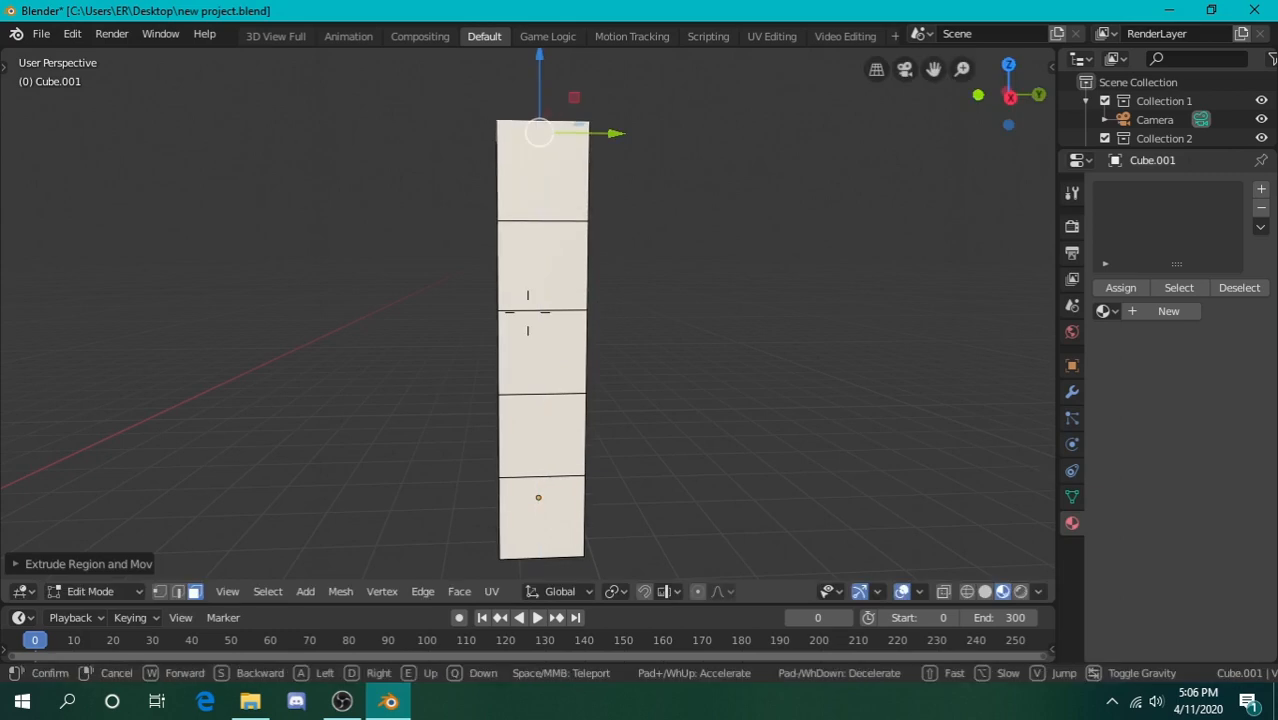
{"action": "key", "text": "s"}
{"action": "left_click", "coordinate": [528, 313]}
{"action": "key", "text": "e"}
{"action": "left_click", "coordinate": [630, 361]}
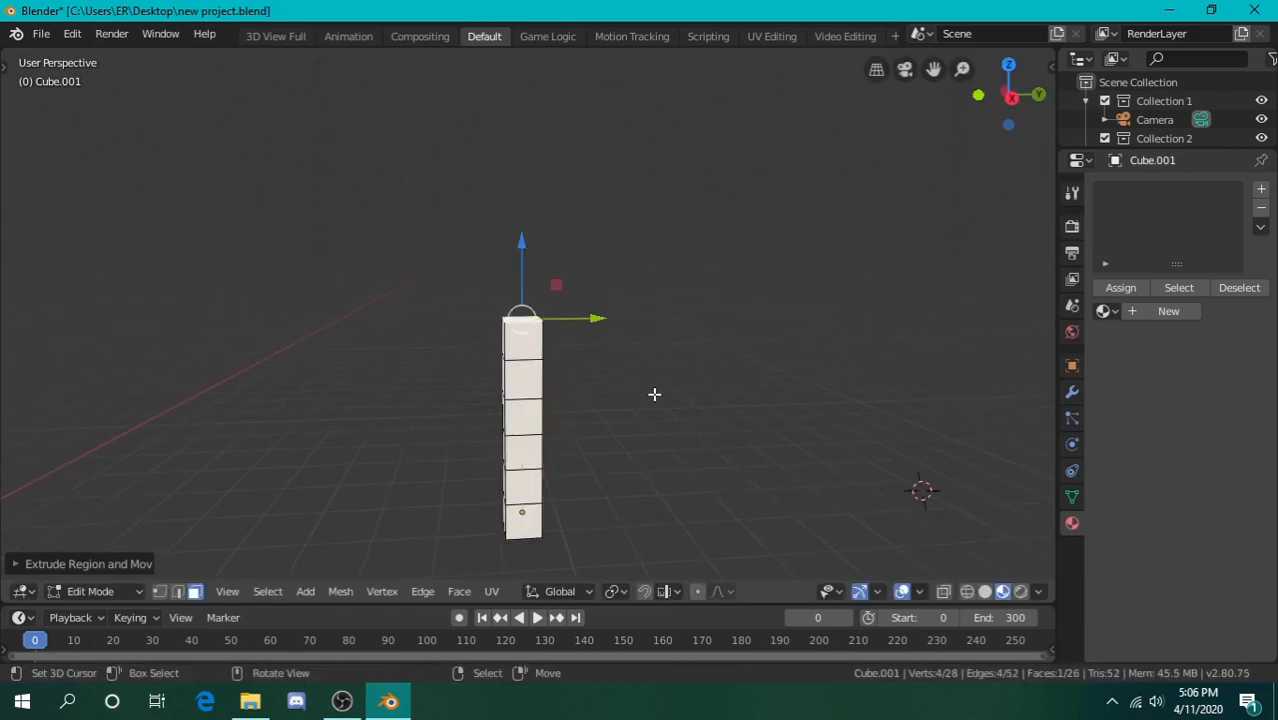
{"action": "key", "text": "e"}
{"action": "left_click", "coordinate": [649, 357]}
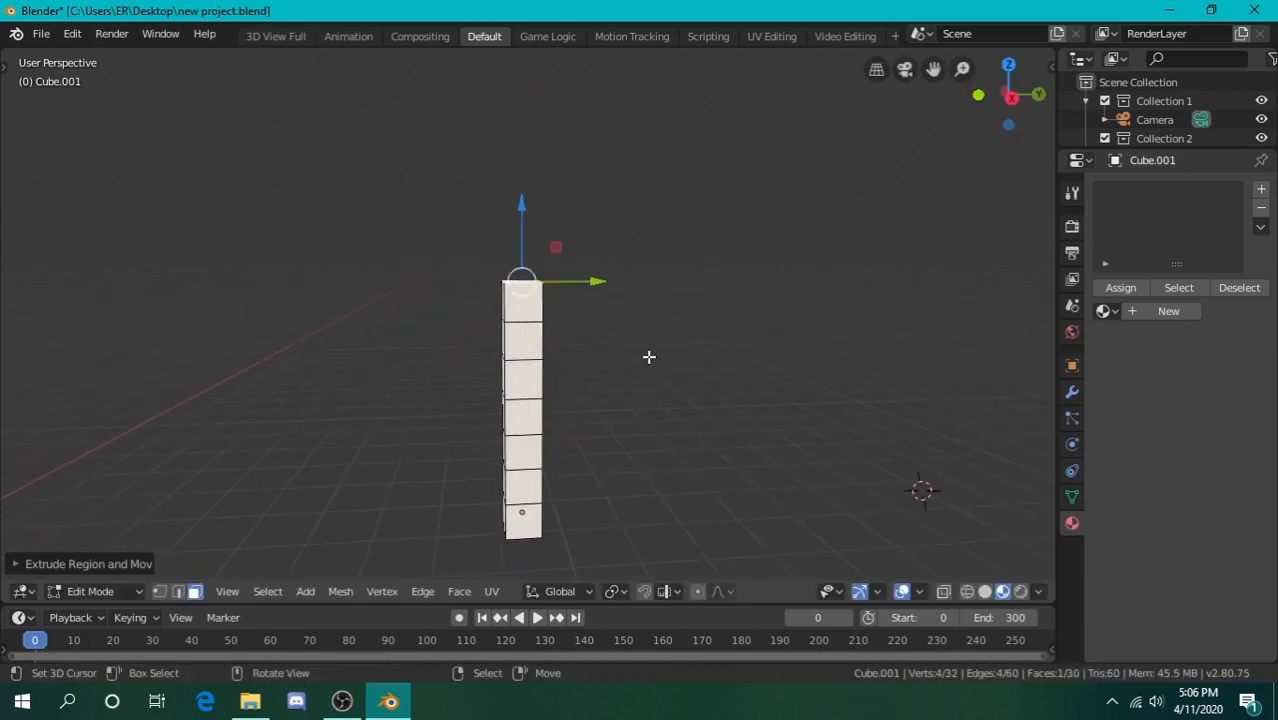
{"action": "key", "text": "e"}
{"action": "left_click", "coordinate": [644, 312]}
{"action": "key", "text": "e"}
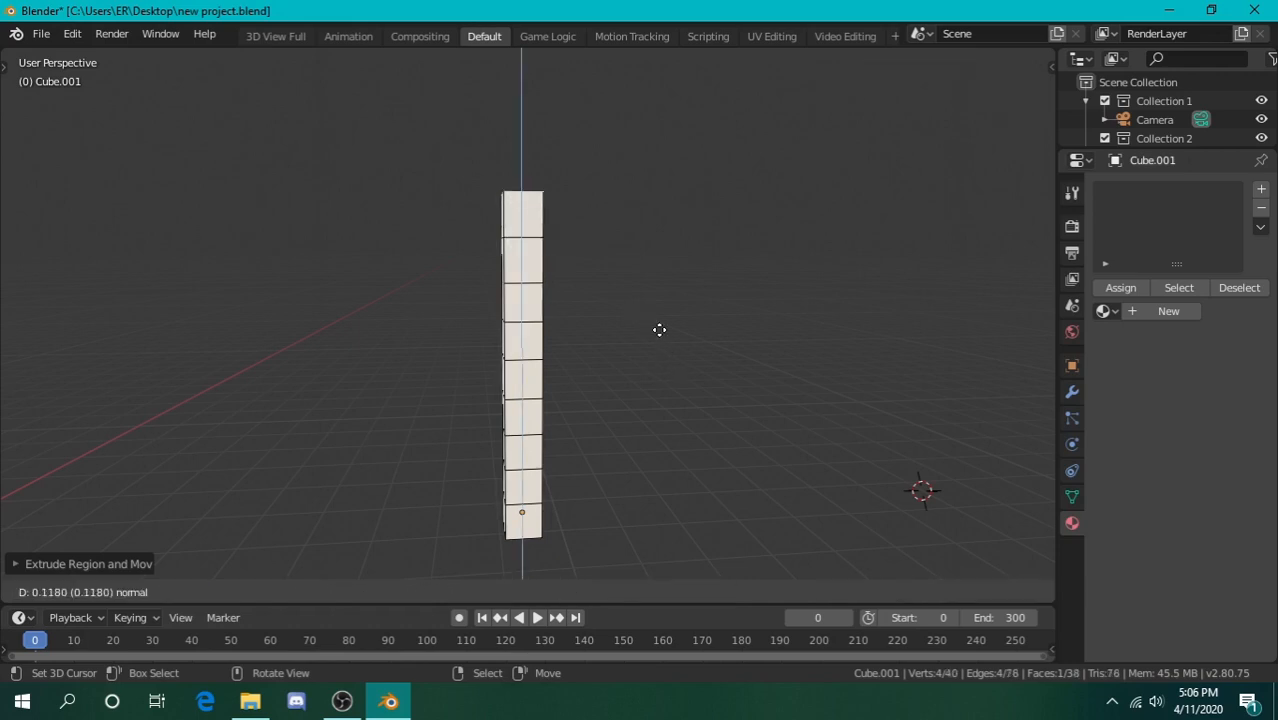
{"action": "left_click", "coordinate": [664, 338]}
{"action": "key", "text": "e"}
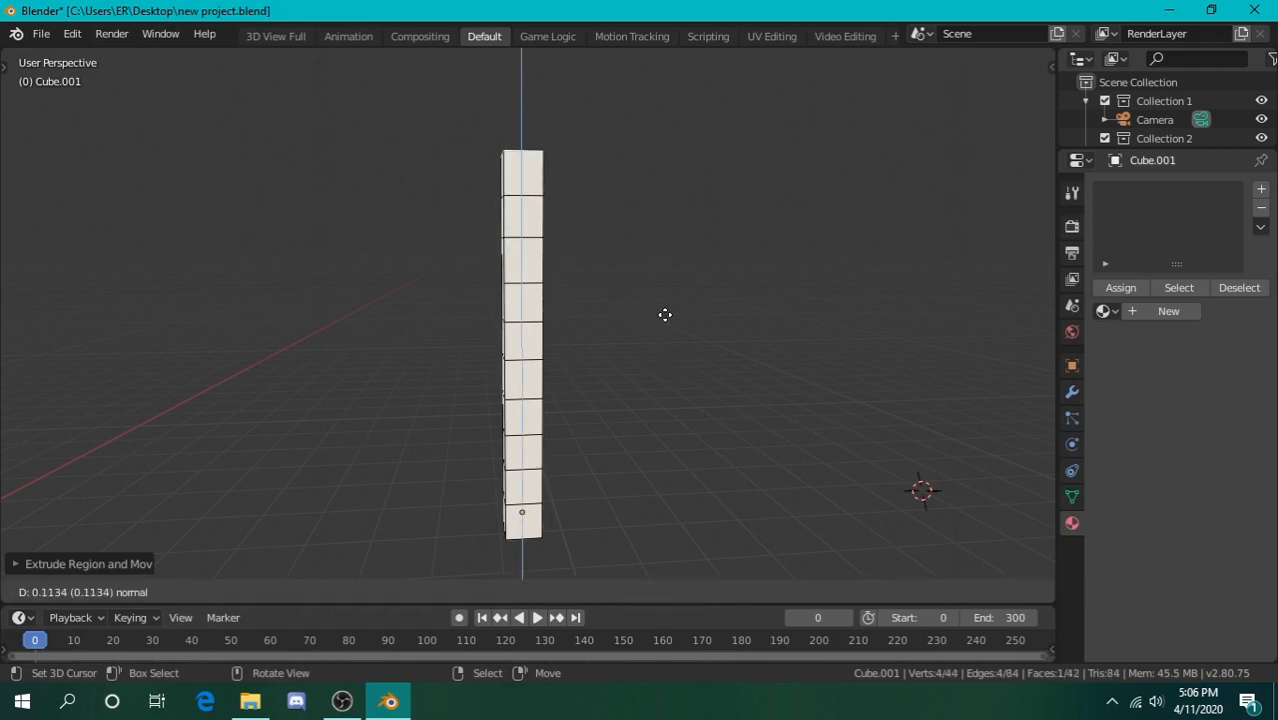
{"action": "left_click", "coordinate": [662, 318]}
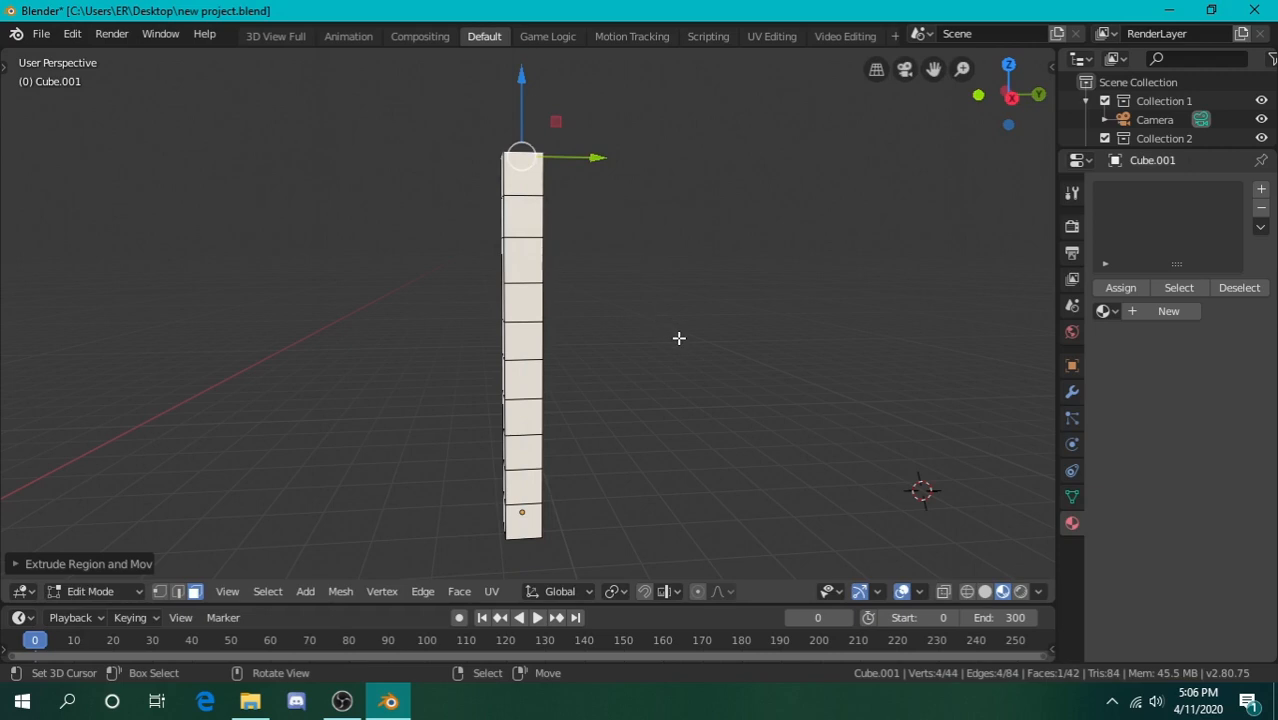
{"action": "key", "text": "e"}
{"action": "left_click", "coordinate": [676, 317]}
{"action": "key", "text": "e"}
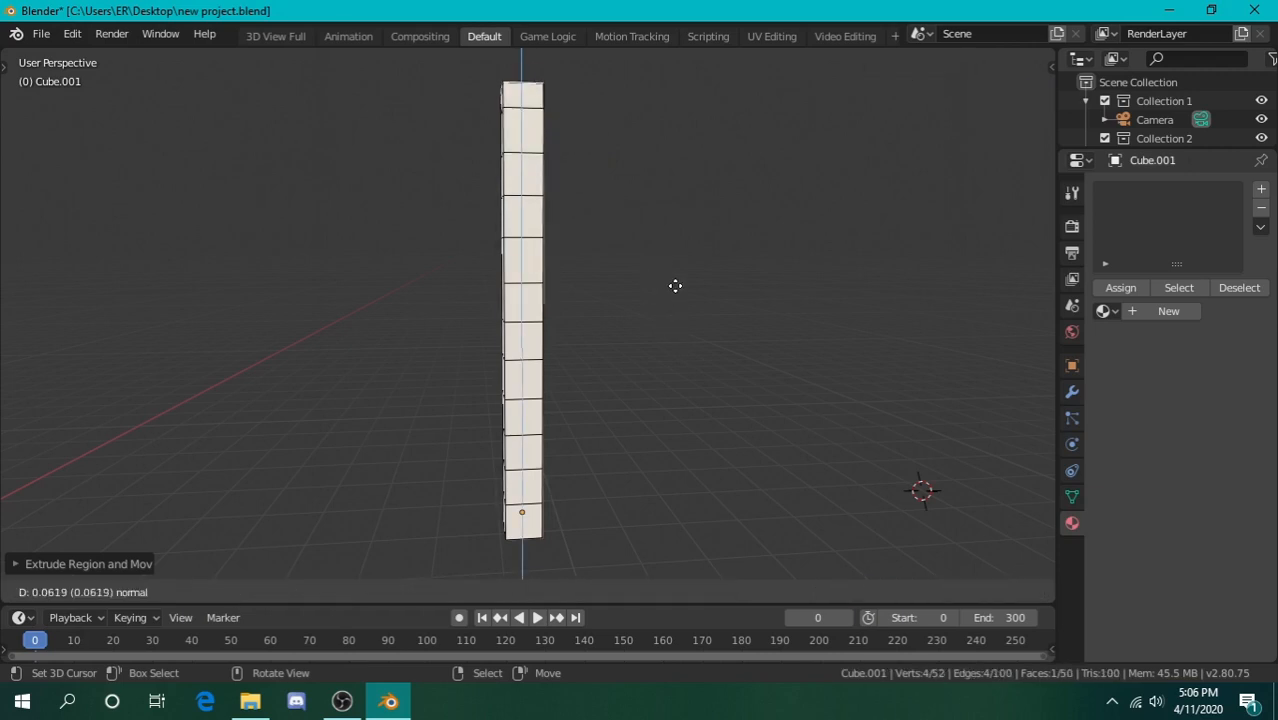
{"action": "left_click", "coordinate": [679, 282]}
Add two further segments of similar height at the top of the tall column by extruding its top face
{"action": "key", "text": "shift+grave"}
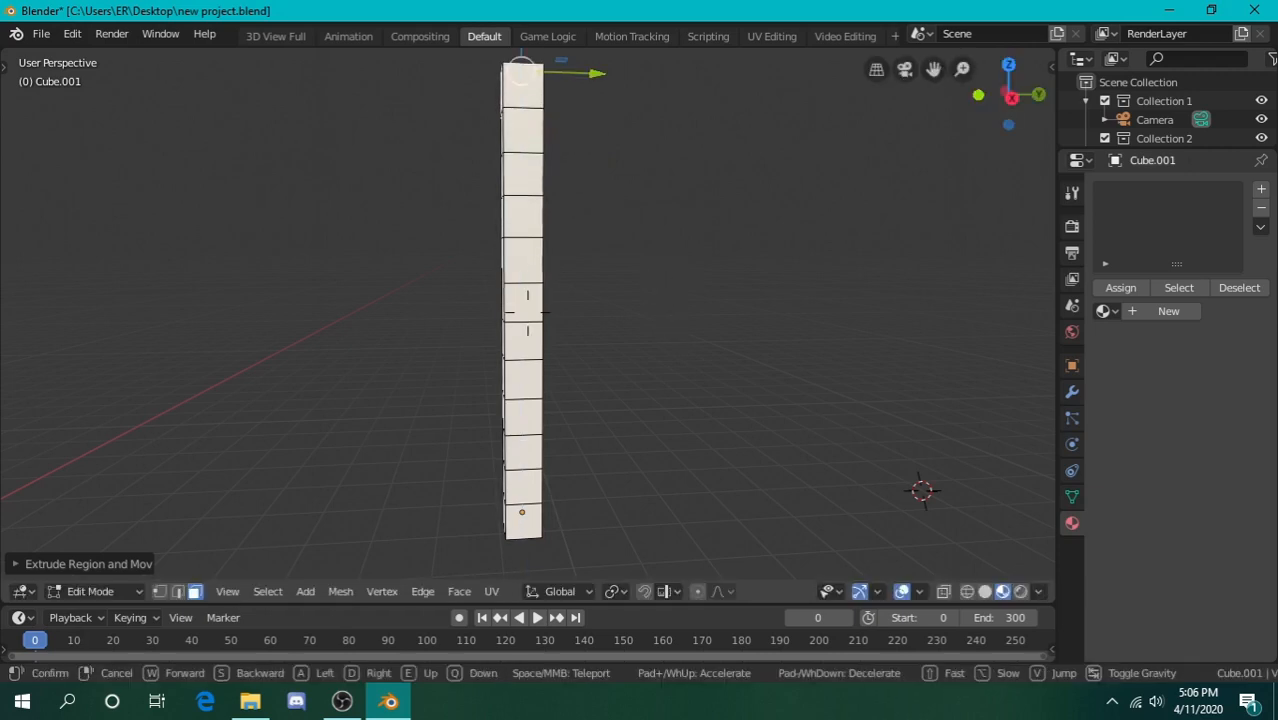
{"action": "key", "text": "e"}
{"action": "key", "text": "w"}
{"action": "left_click", "coordinate": [630, 371]}
{"action": "key", "text": "e"}
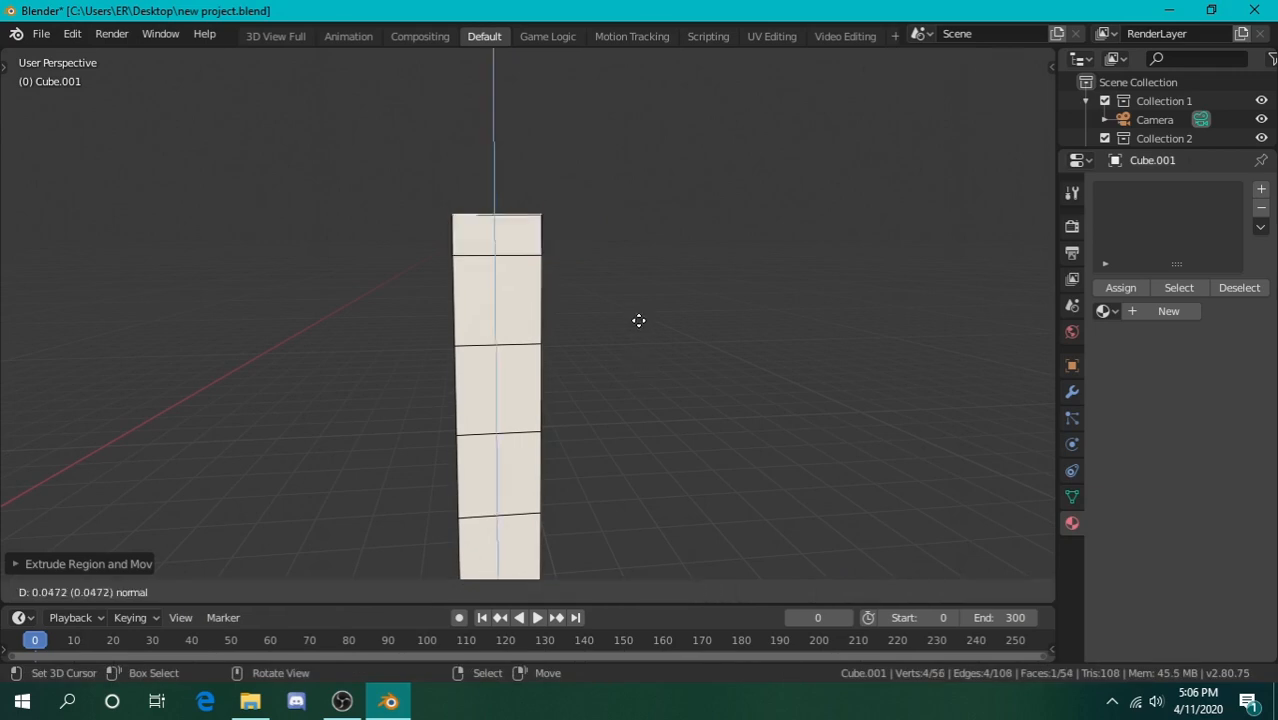
{"action": "left_click", "coordinate": [642, 282]}
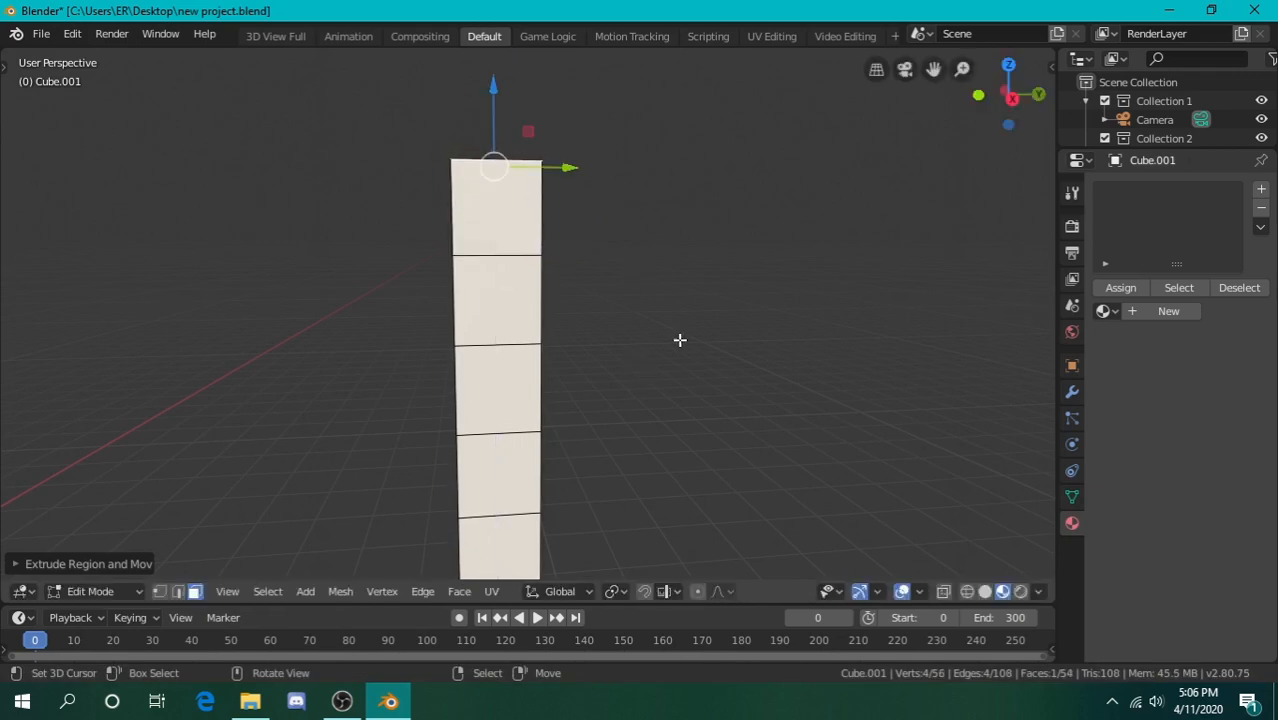
{"action": "key", "text": "e"}
{"action": "left_click", "coordinate": [659, 248]}
{"action": "key", "text": "shift+grave"}
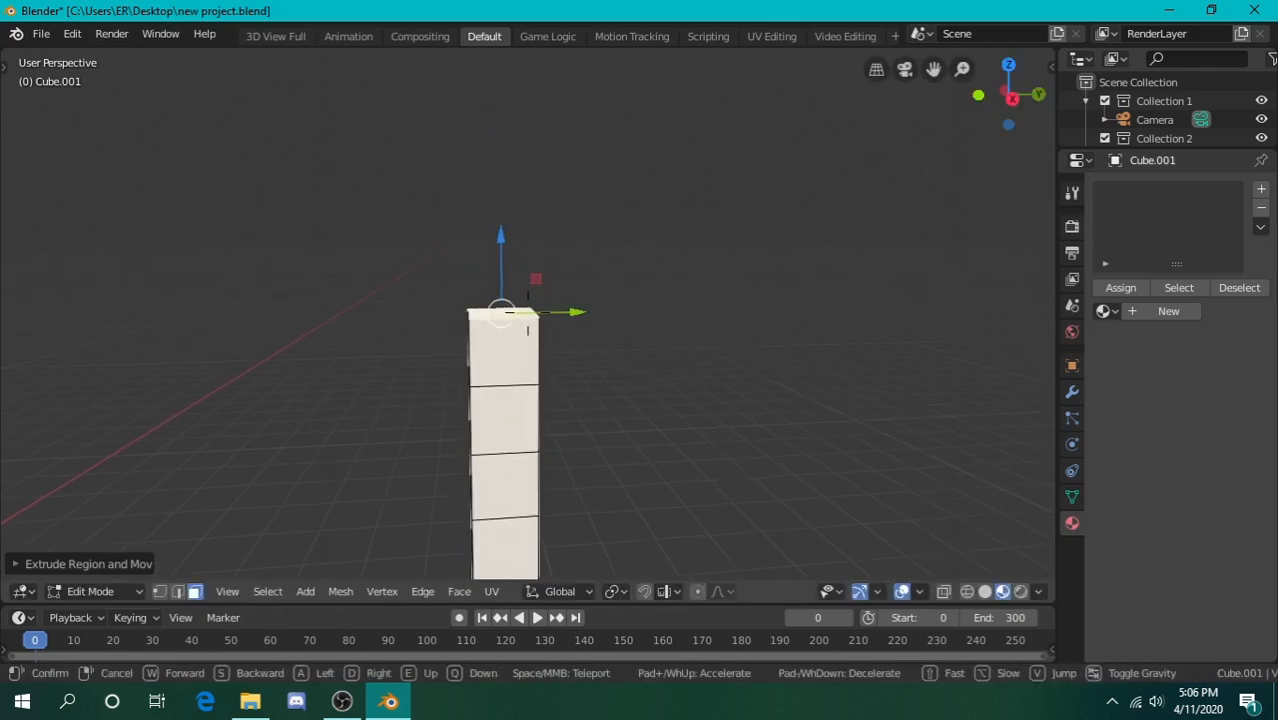
Extrude the column's top face upward once more, making the new segment about as tall as the ones below
{"action": "left_click", "coordinate": [507, 312]}
{"action": "key", "text": "e"}
{"action": "left_click", "coordinate": [681, 328]}
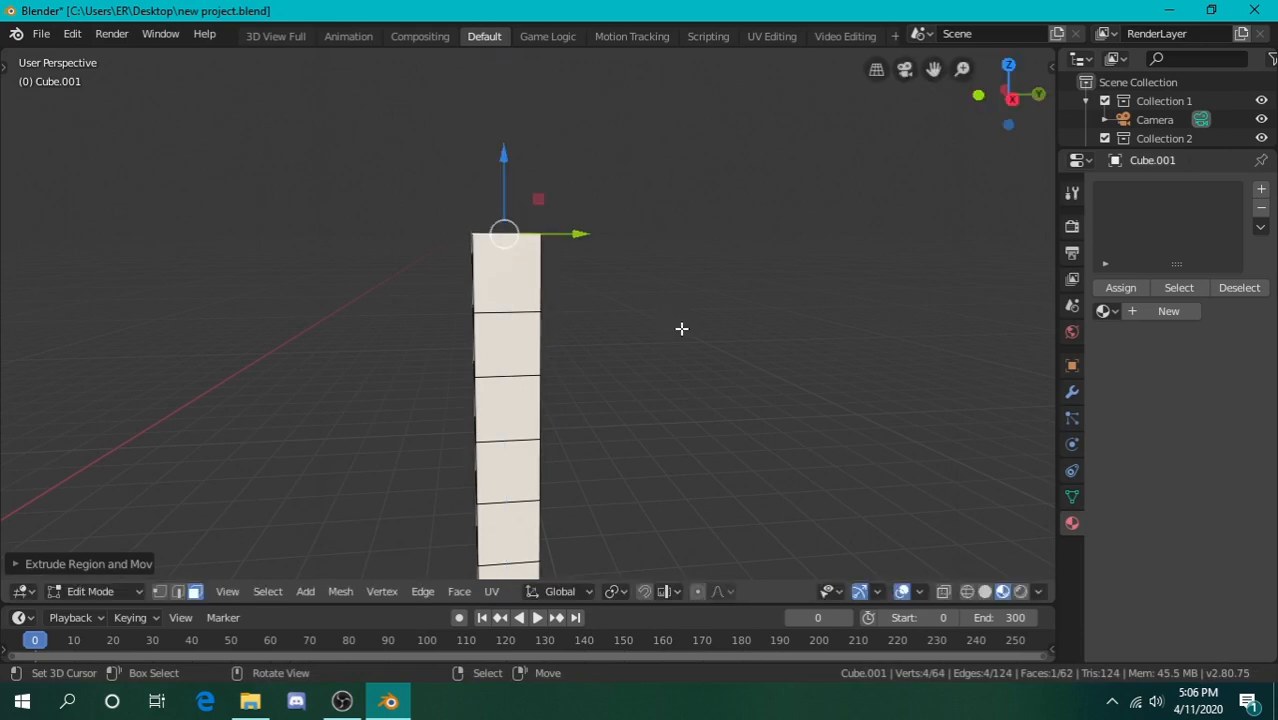
{"action": "key", "text": "shift+grave"}
{"action": "key", "text": "s"}
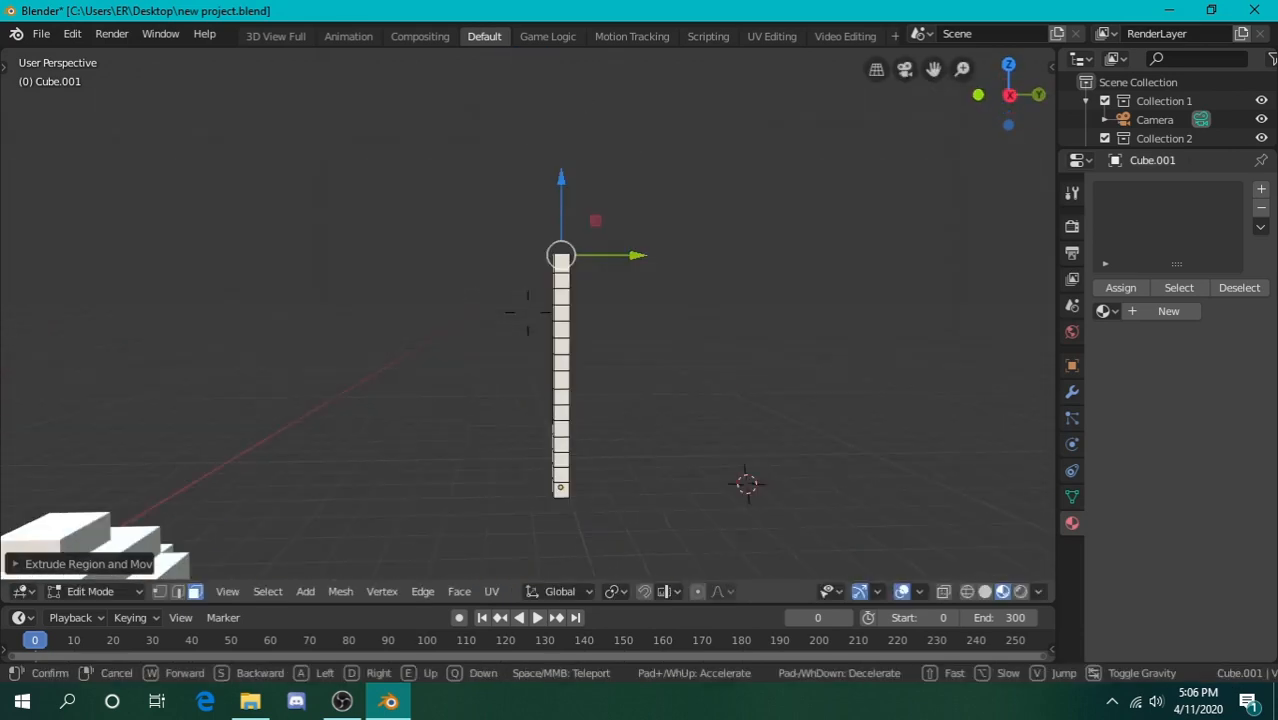
{"action": "key", "text": "w"}
{"action": "left_click", "coordinate": [579, 268]}
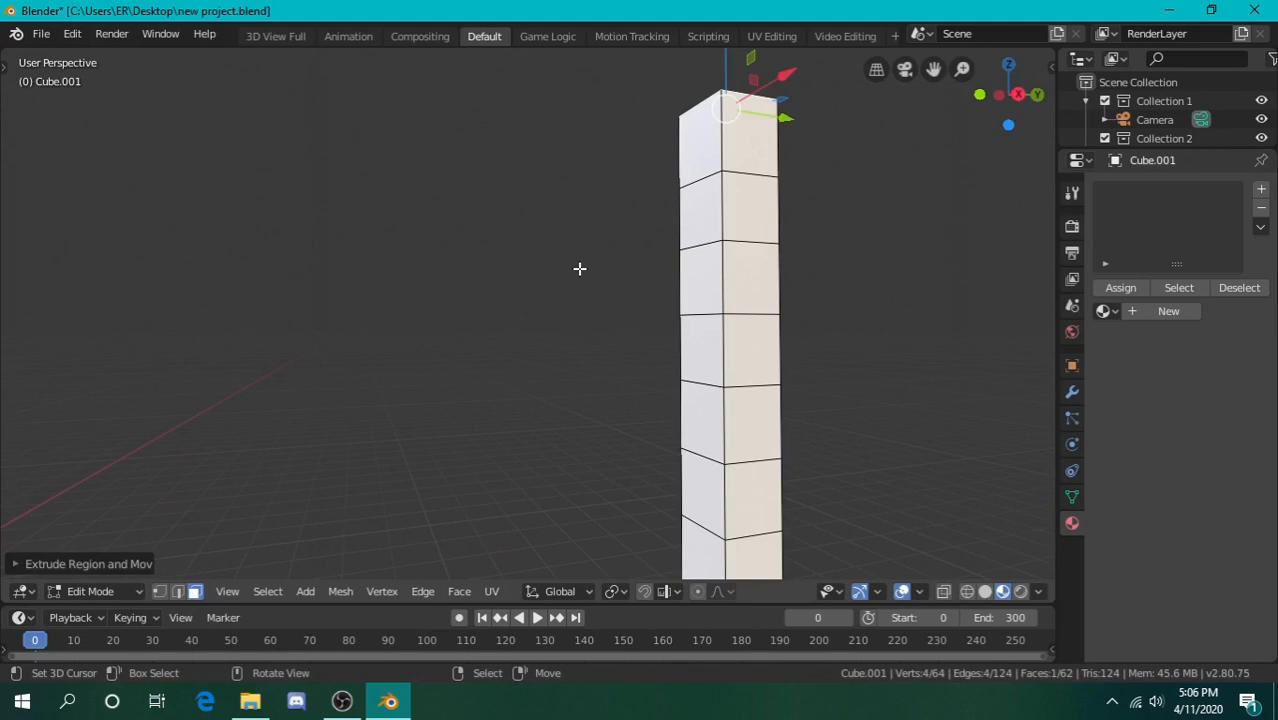
Select the five uppermost faces on one side of the column and extrude them sideways by about one segment's width
{"action": "key", "text": "c"}
{"action": "mouse_move", "coordinate": [699, 115]}
{"action": "left_mouse_down"}
{"action": "mouse_move", "coordinate": [700, 290]}
{"action": "mouse_move", "coordinate": [722, 422]}
{"action": "mouse_move", "coordinate": [714, 413]}
{"action": "left_mouse_up"}
{"action": "right_click", "coordinate": [714, 413]}
{"action": "key", "text": "shift+grave"}
{"action": "left_click", "coordinate": [328, 327]}
{"action": "key", "text": "ctrl+z"}
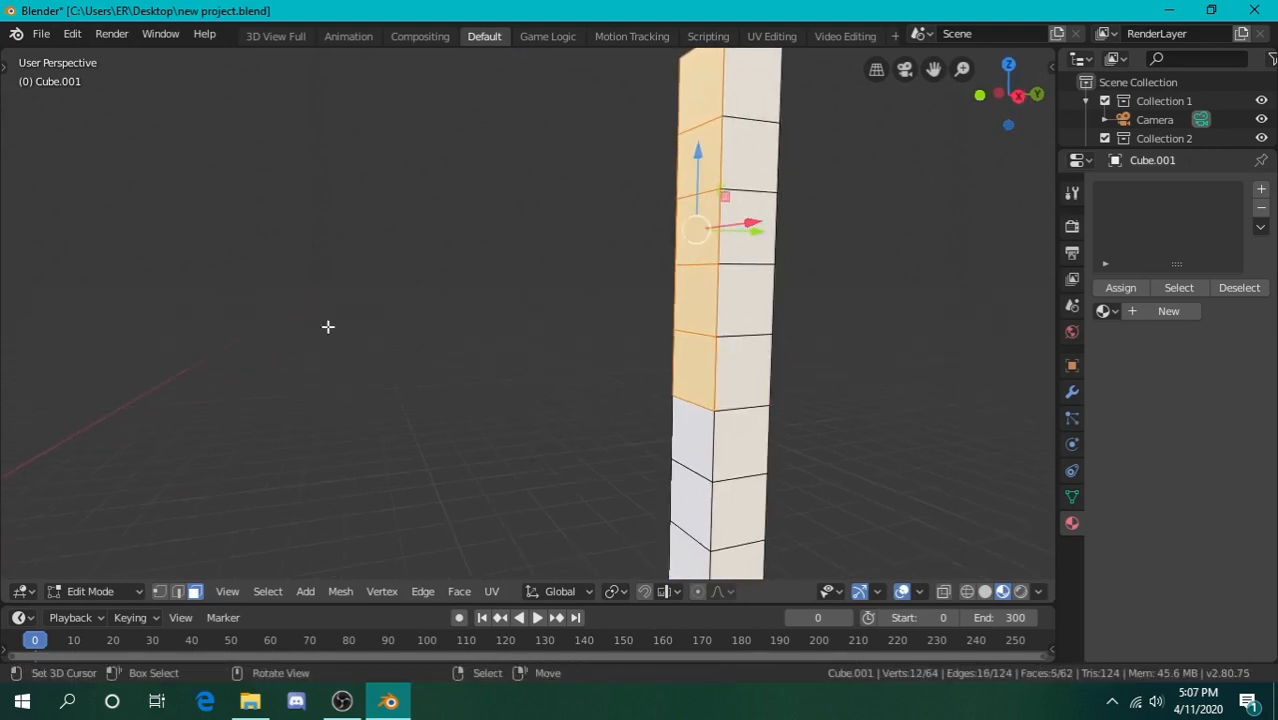
{"action": "key", "text": "shift+grave"}
{"action": "key", "text": "s"}
{"action": "left_click", "coordinate": [528, 313]}
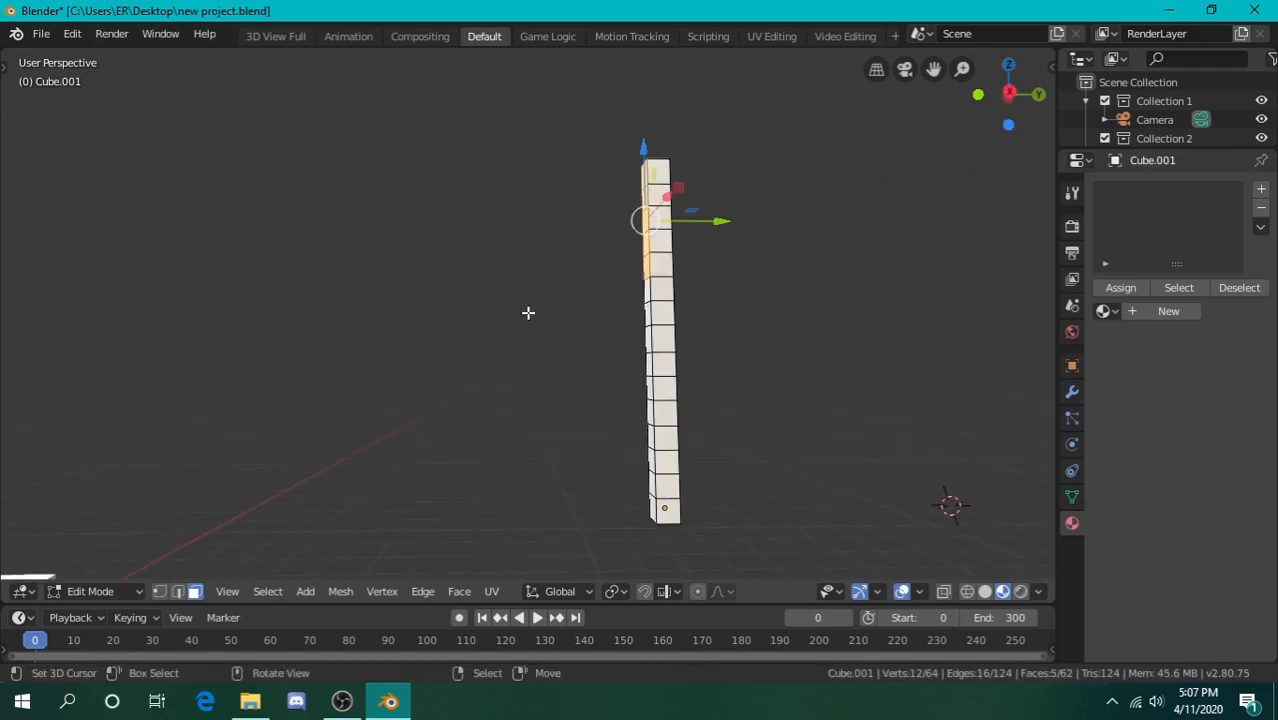
{"action": "key", "text": "shift+grave"}
{"action": "key", "text": "w"}
{"action": "left_click", "coordinate": [528, 313]}
{"action": "key", "text": "e"}
{"action": "right_click", "coordinate": [616, 317]}
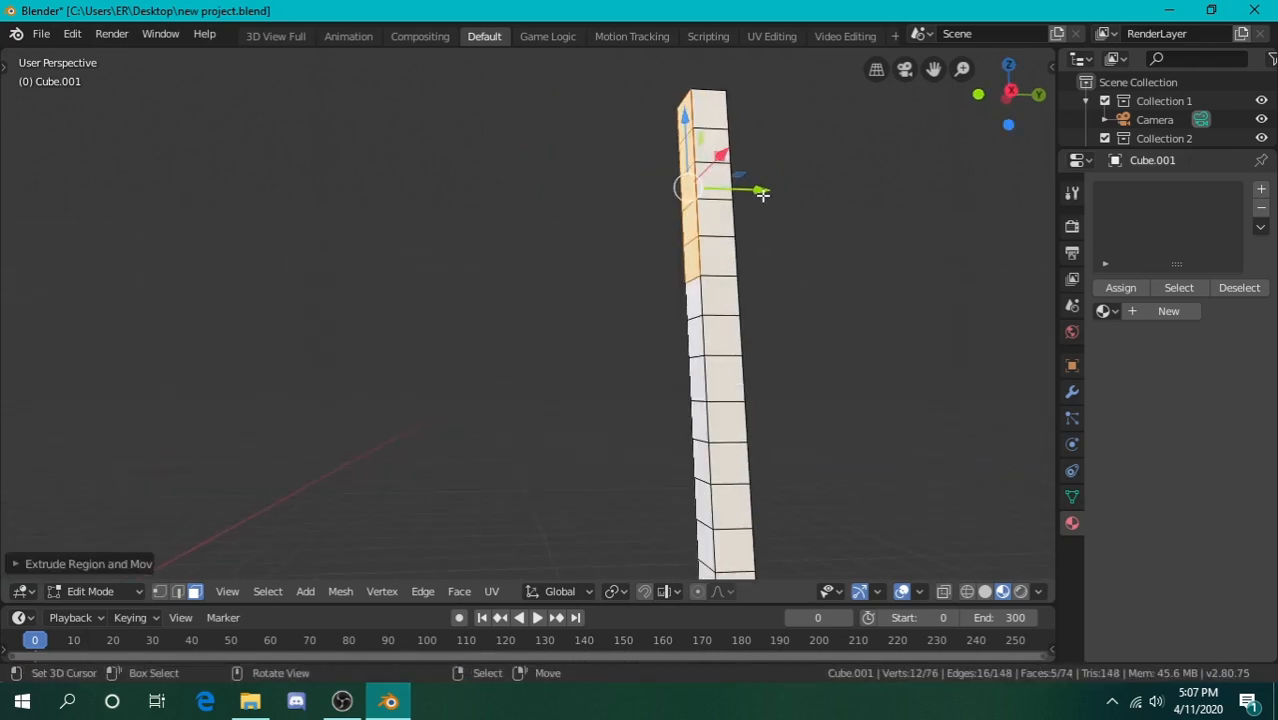
{"action": "left_click_drag", "start_coordinate": [757, 197], "coordinate": [519, 184]}
Extrude the same five faces sideways five more times in segment-wide increments to build a flag shape
{"action": "key", "text": "e"}
{"action": "right_click", "coordinate": [727, 192]}
{"action": "key", "text": "e"}
{"action": "right_click", "coordinate": [696, 189]}
{"action": "key", "text": "e"}
{"action": "right_click", "coordinate": [655, 190]}
{"action": "key", "text": "e"}
{"action": "right_click", "coordinate": [616, 190]}
{"action": "key", "text": "e"}
Move the flag's outer end faces along the Y axis, leaving the last segment about as wide as its neighbours
{"action": "key", "text": "shift+grave"}
{"action": "key", "text": "d"}
{"action": "key", "text": "s"}
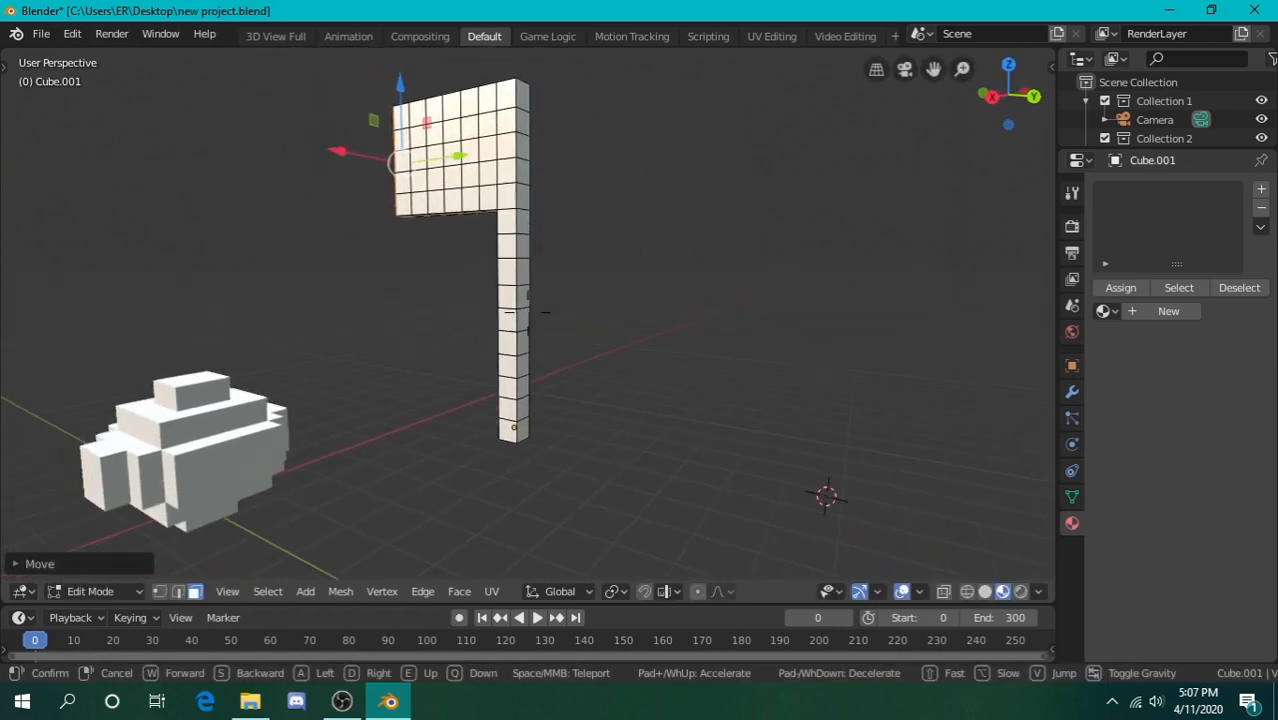
{"action": "key", "text": "w"}
{"action": "key", "text": "a"}
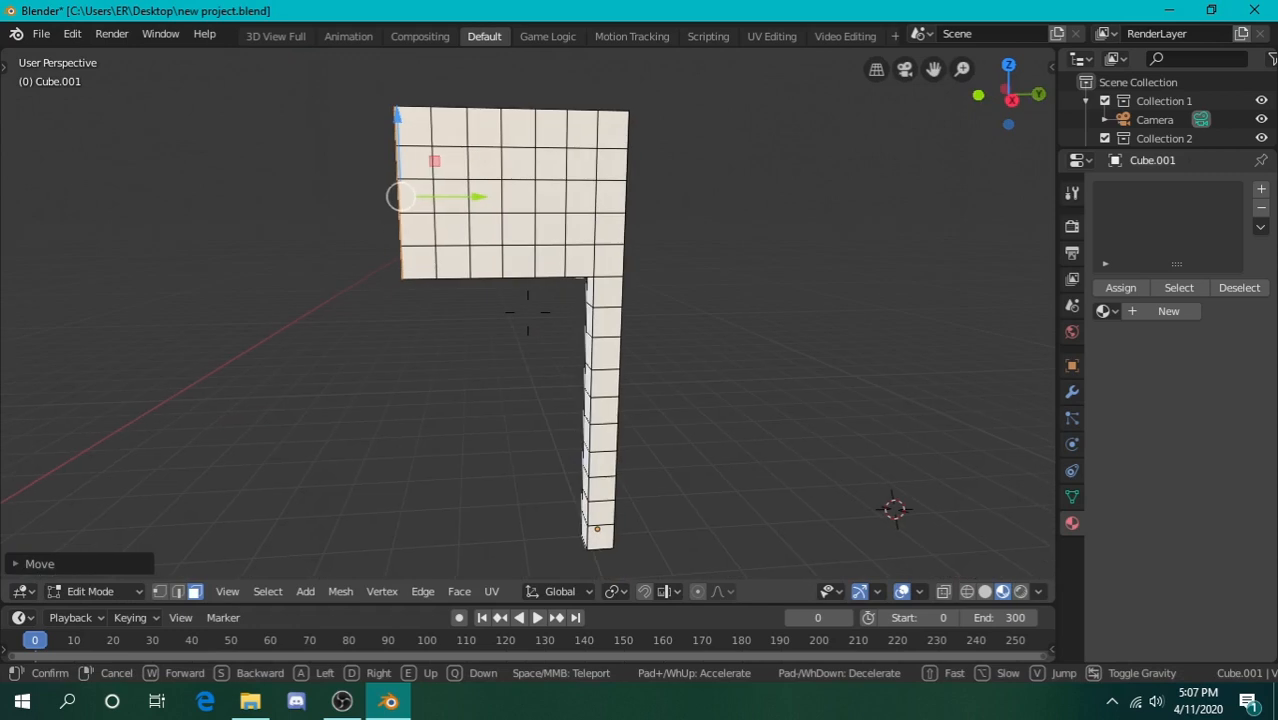
{"action": "key", "text": "a"}
{"action": "key", "text": "d"}
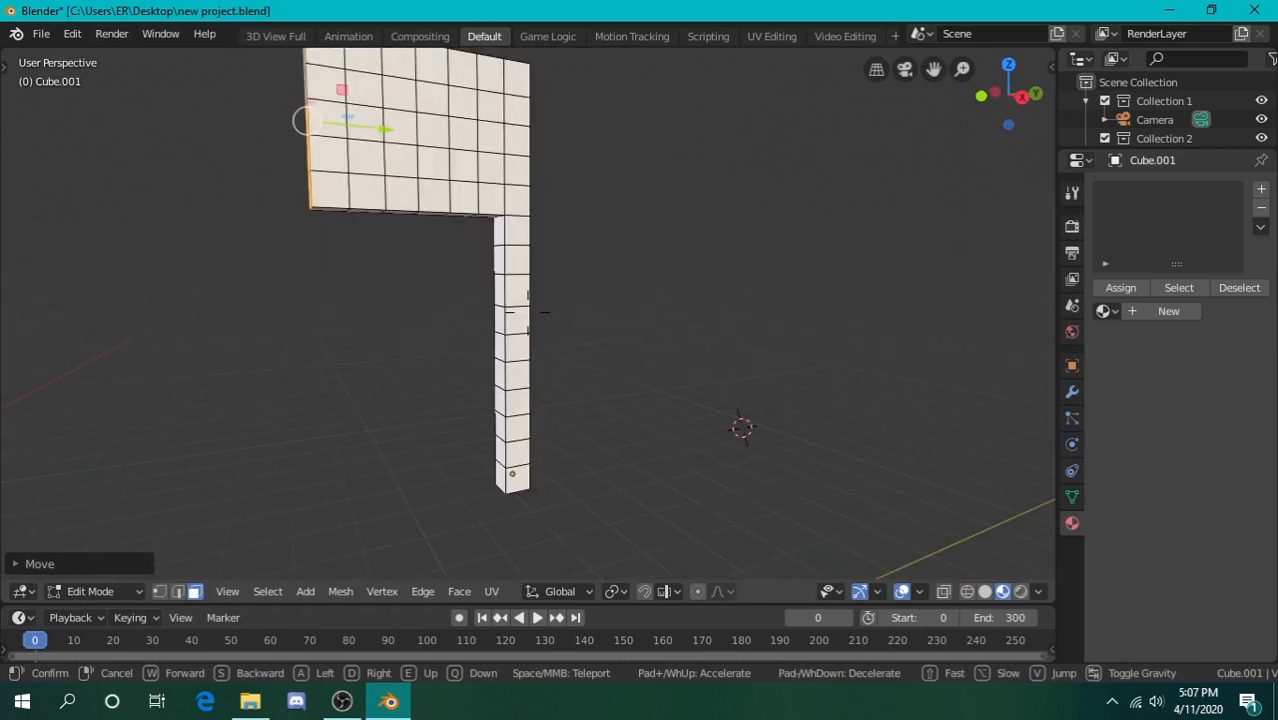
{"action": "left_click", "coordinate": [527, 313]}
{"action": "key", "text": "shift+grave"}
{"action": "left_click", "coordinate": [527, 313]}
{"action": "key", "text": "g"}
{"action": "key", "text": "x"}
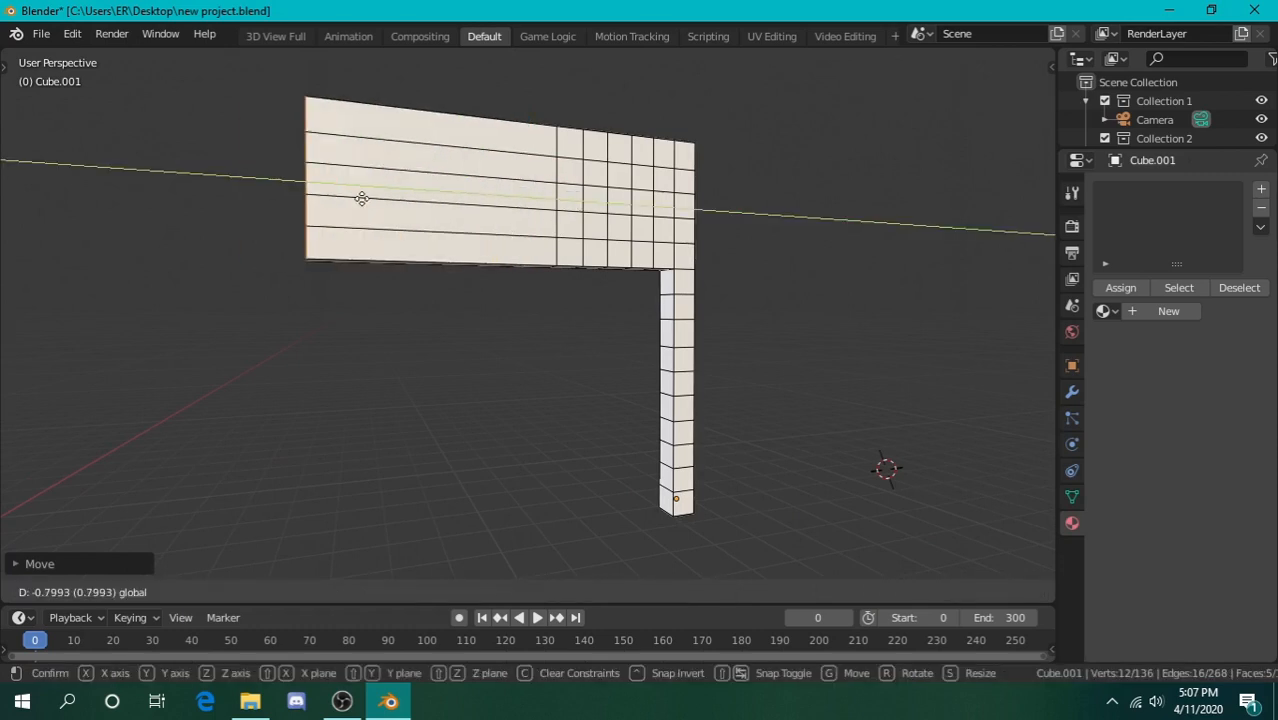
{"action": "left_click", "coordinate": [527, 205]}
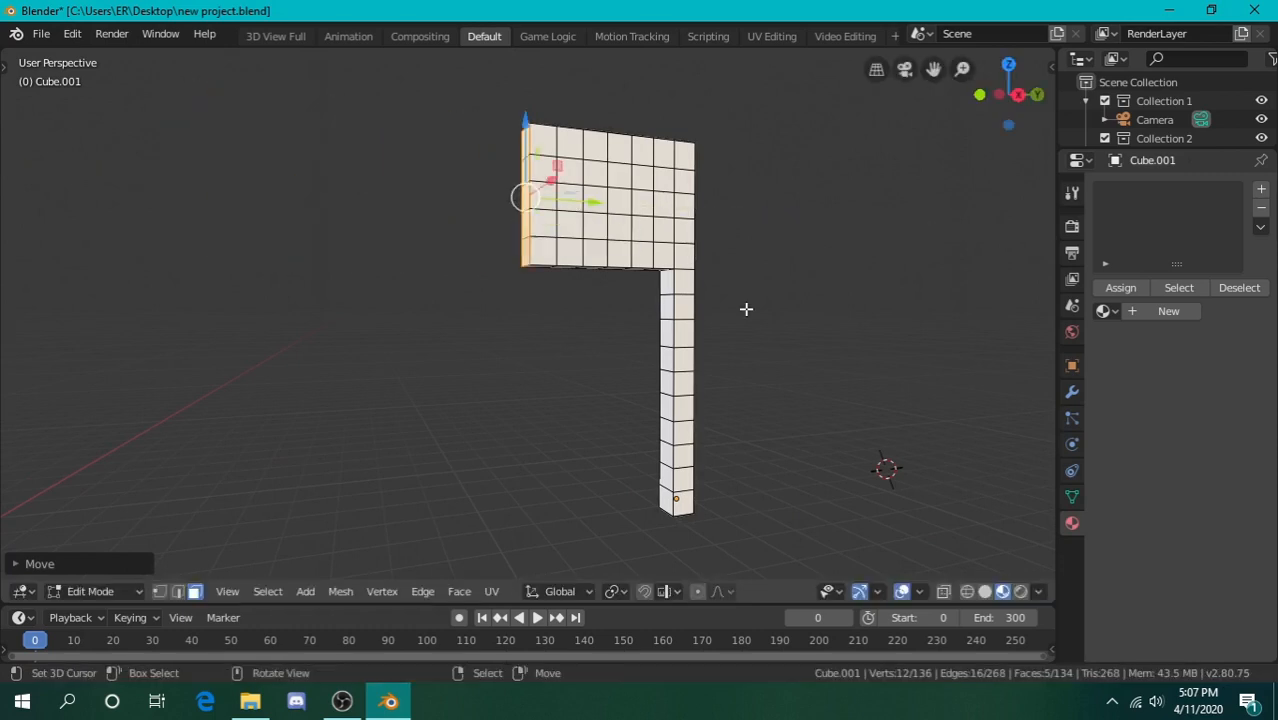
Inspect the flag and its pole up close and from a distance on the outer side
{"action": "key", "text": "shift+grave"}
{"action": "key", "text": "w"}
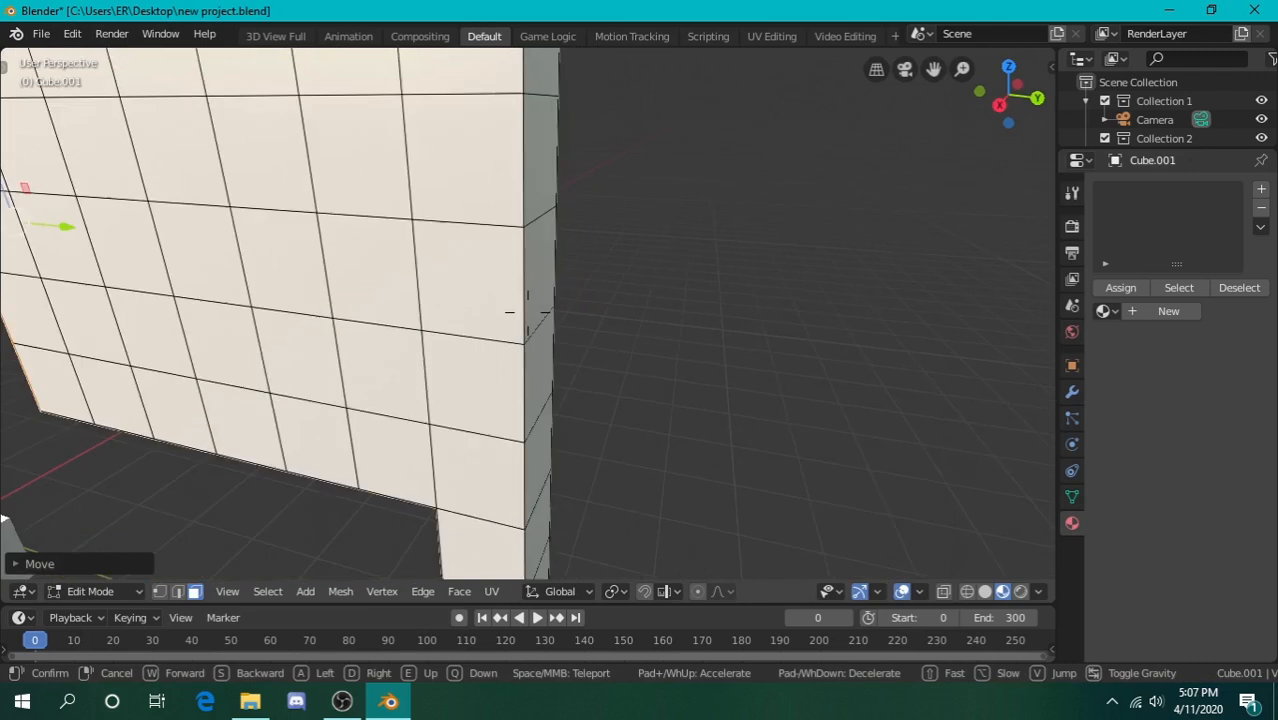
{"action": "key", "text": "s"}
{"action": "key", "text": "w"}
{"action": "left_click", "coordinate": [527, 313]}
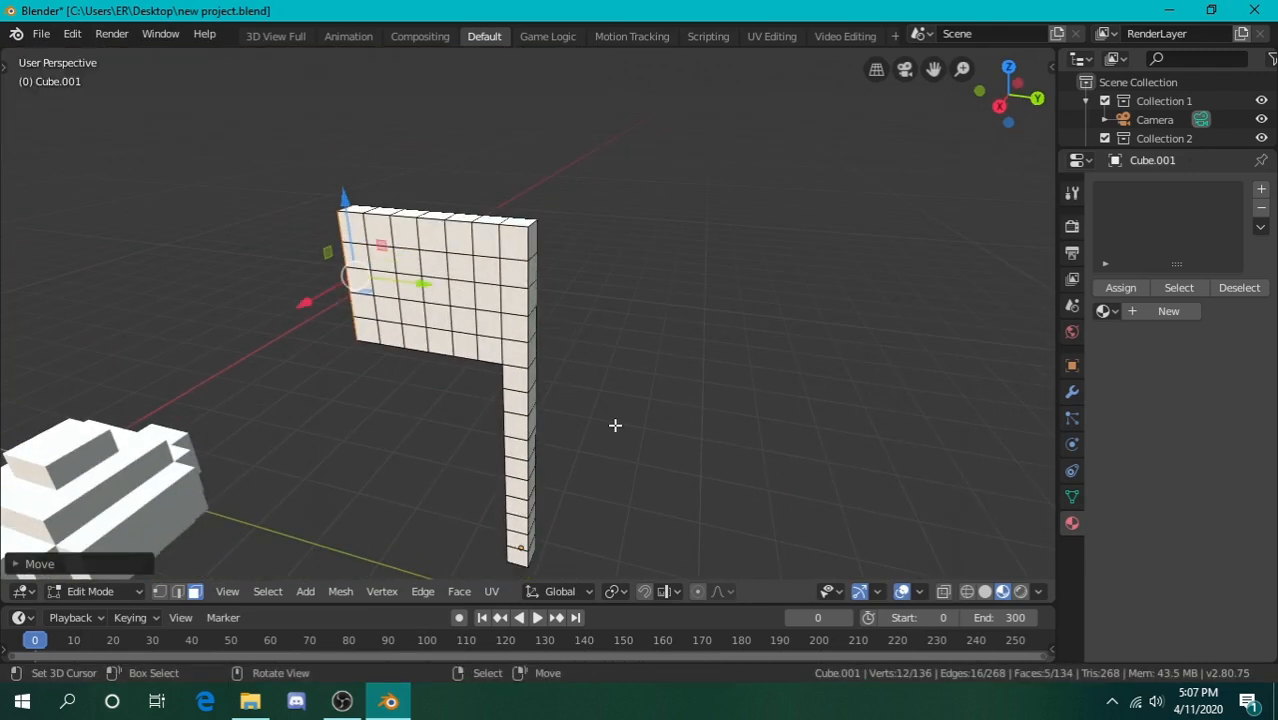
{"action": "key", "text": "shift+grave"}
{"action": "key", "text": "w"}
{"action": "key", "text": "w"}
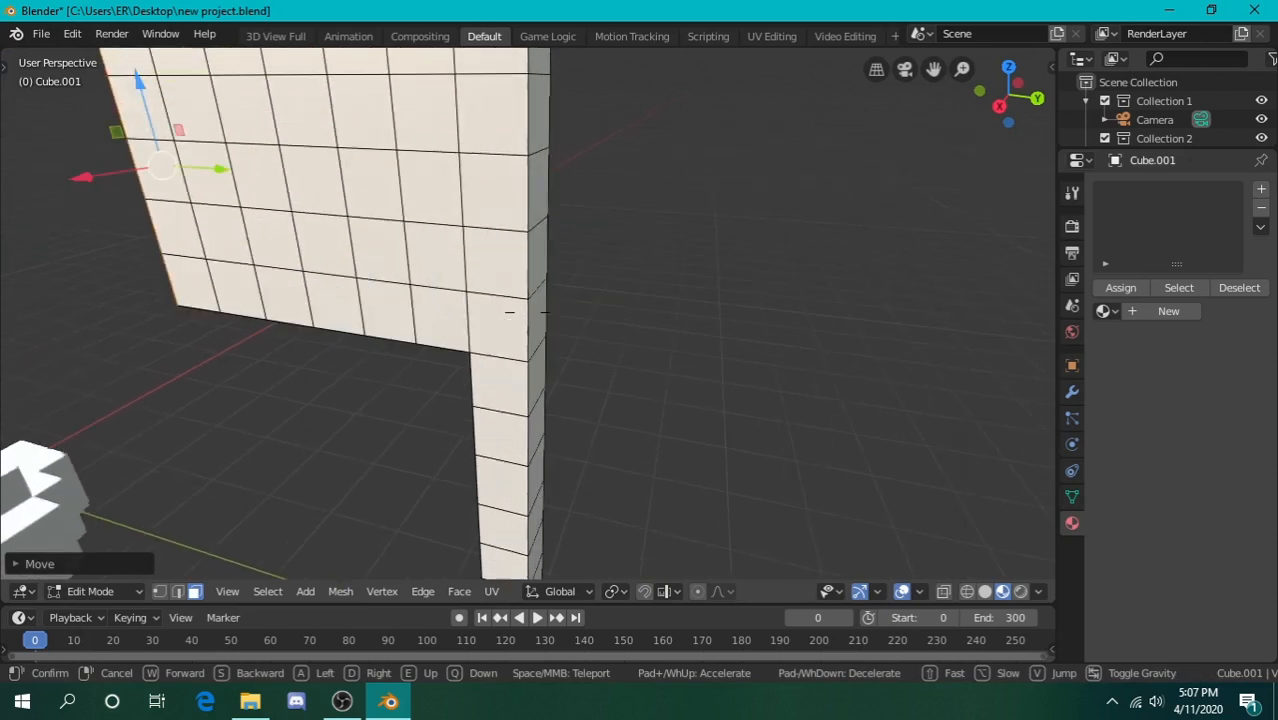
{"action": "key", "text": "s"}
{"action": "left_click", "coordinate": [527, 313]}
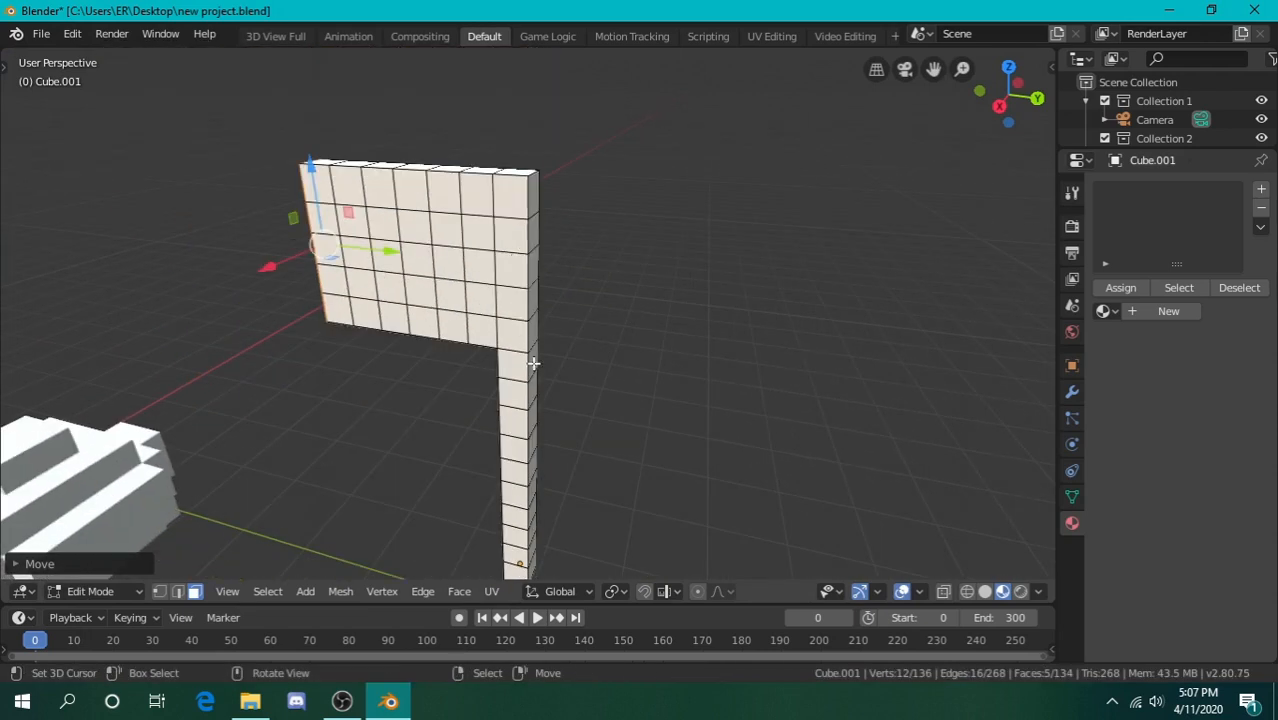
Try to extrude the pole's five upper faces on one broad side of the flag outward, and undo the attempt
{"action": "key", "text": "alt+a"}
{"action": "key", "text": "c"}
{"action": "left_click", "coordinate": [513, 307]}
{"action": "left_click_drag", "start_coordinate": [513, 307], "coordinate": [510, 185]}
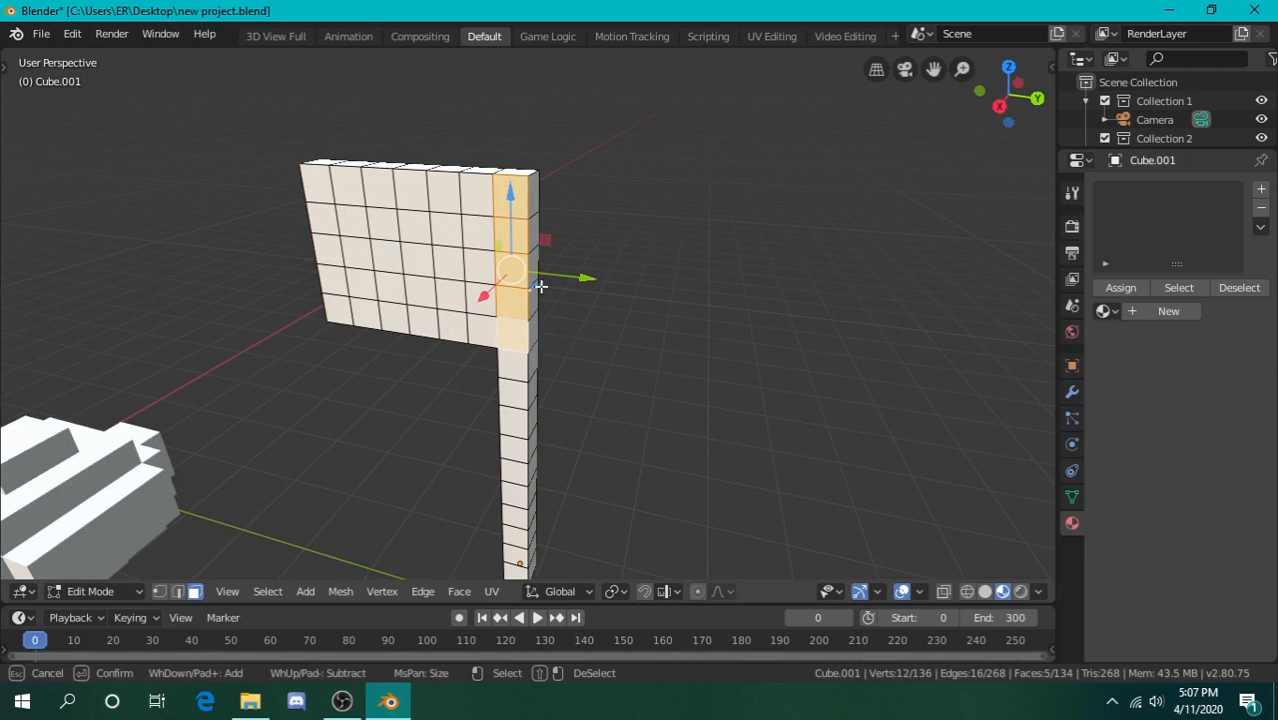
{"action": "right_click", "coordinate": [500, 293]}
{"action": "left_click_drag", "start_coordinate": [489, 294], "coordinate": [481, 305]}
{"action": "right_click", "coordinate": [480, 300]}
{"action": "key", "text": "e"}
{"action": "right_click", "coordinate": [490, 296]}
{"action": "scroll", "coordinate": [481, 306], "scroll_direction": "up", "scroll_amount": 2}
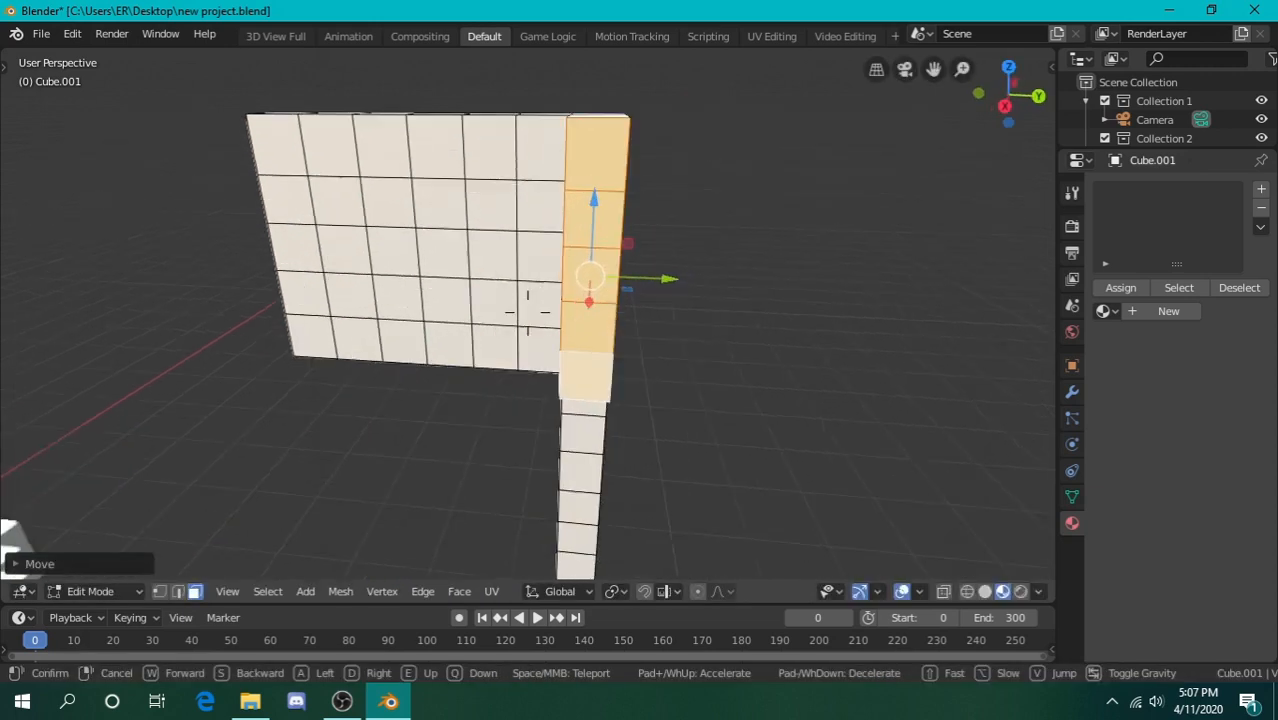
{"action": "middle_click_drag", "start_coordinate": [525, 294], "coordinate": [525, 300]}
{"action": "key", "text": "ctrl+z"}
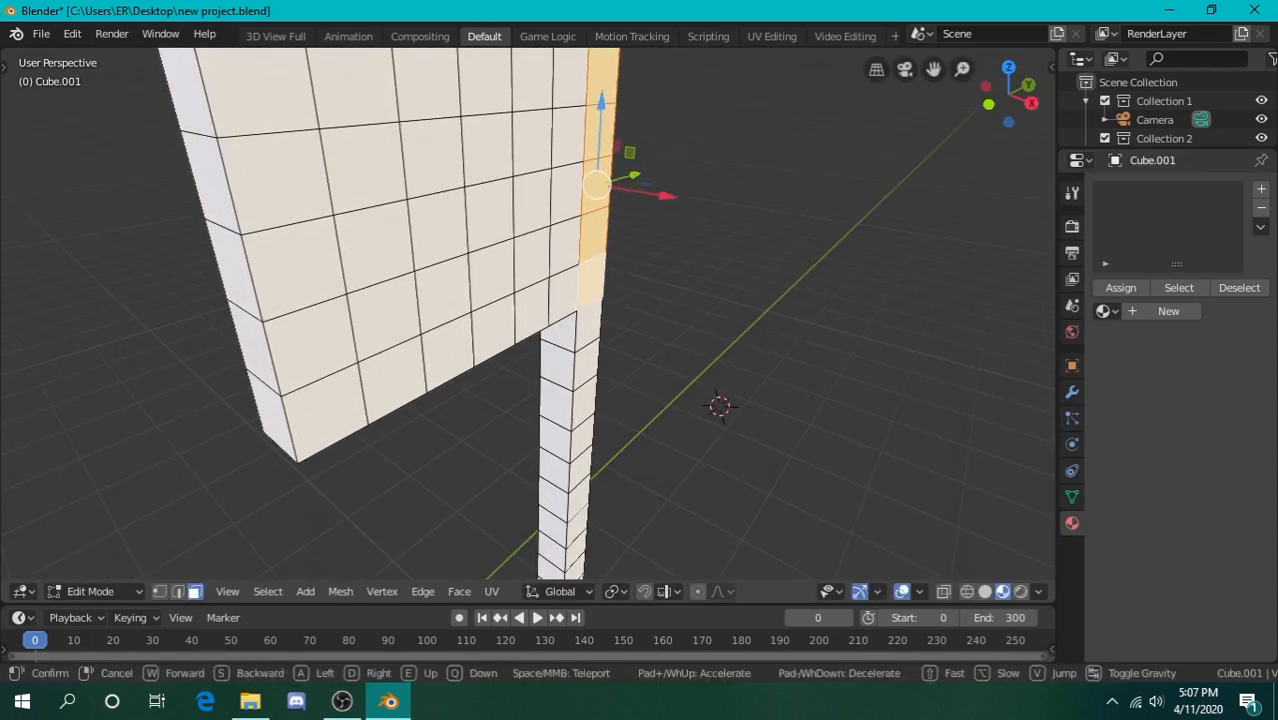
Select the flag's five outer end faces and extrude them outward along Y by about 0.11
{"action": "key", "text": "shift+grave"}
{"action": "key", "text": "s"}
{"action": "left_click", "coordinate": [522, 317]}
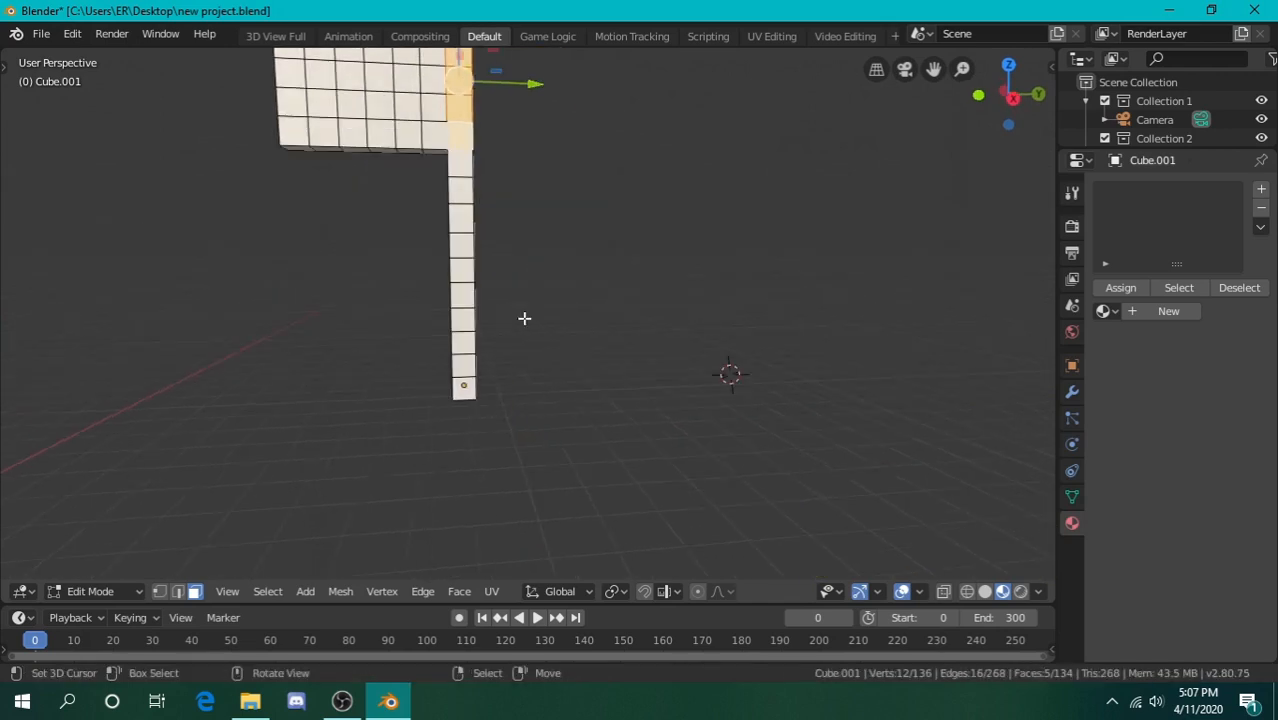
{"action": "key", "text": "shift+grave"}
{"action": "key", "text": "w"}
{"action": "key", "text": "e"}
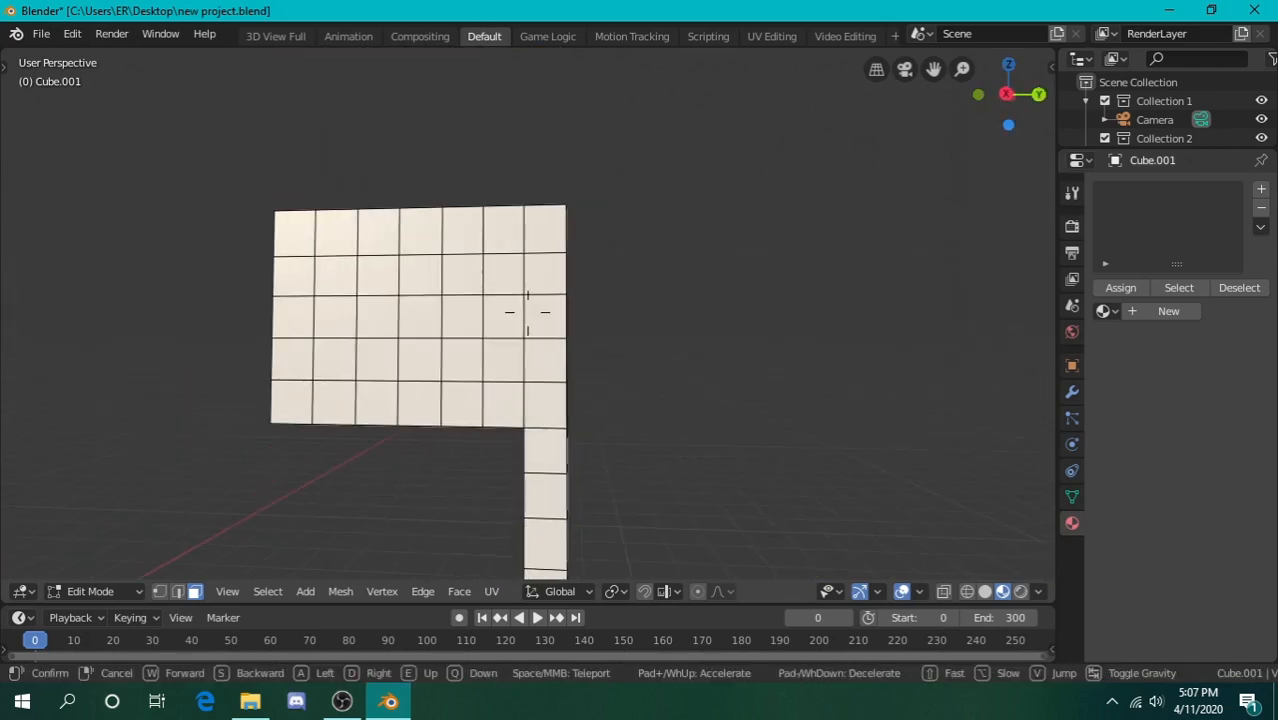
{"action": "left_click", "coordinate": [403, 253]}
{"action": "key", "text": "c"}
{"action": "mouse_move", "coordinate": [356, 215]}
{"action": "left_mouse_down"}
{"action": "mouse_move", "coordinate": [347, 430]}
{"action": "mouse_move", "coordinate": [367, 500]}
{"action": "left_mouse_up"}
{"action": "right_click", "coordinate": [380, 462]}
{"action": "key", "text": "shift+grave"}
{"action": "key", "text": "d"}
{"action": "left_click", "coordinate": [528, 313]}
{"action": "left_click", "coordinate": [472, 350], "text": "shift"}
{"action": "left_click", "coordinate": [450, 362], "text": "shift"}
{"action": "left_click", "coordinate": [489, 365], "text": "shift"}
{"action": "key", "text": "shift+grave"}
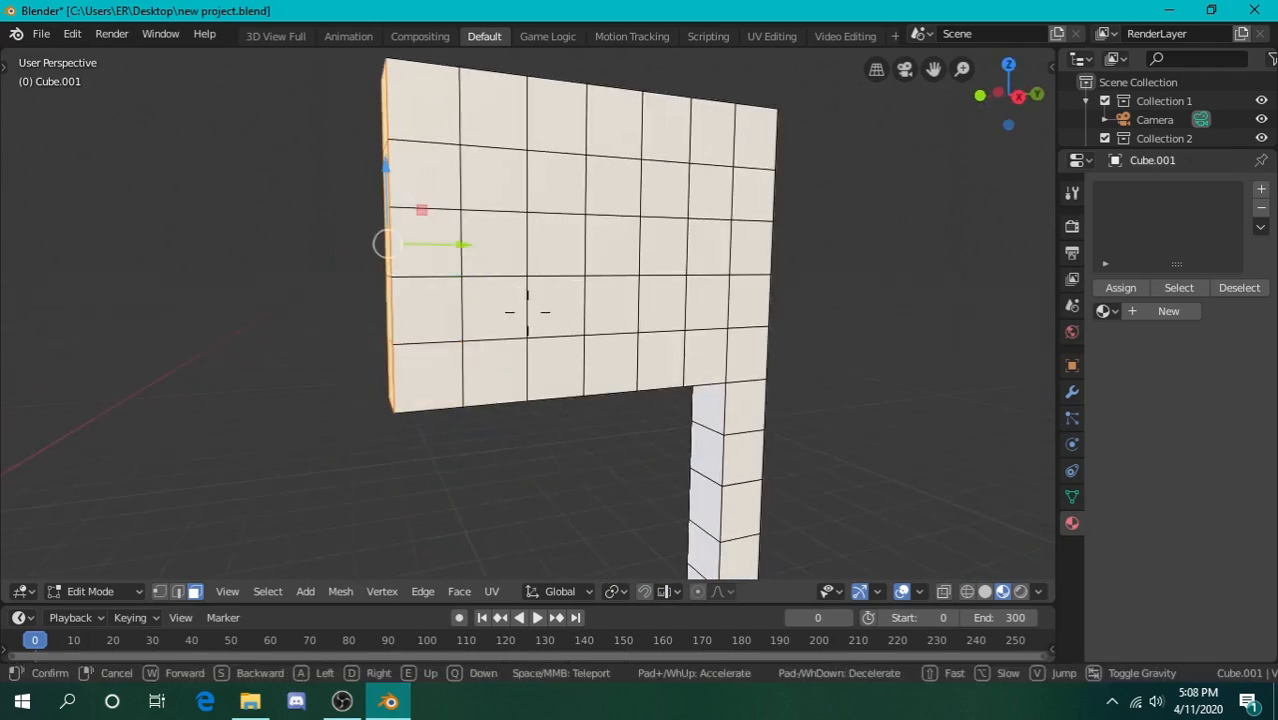
{"action": "left_click", "coordinate": [527, 311]}
{"action": "key", "text": "e"}
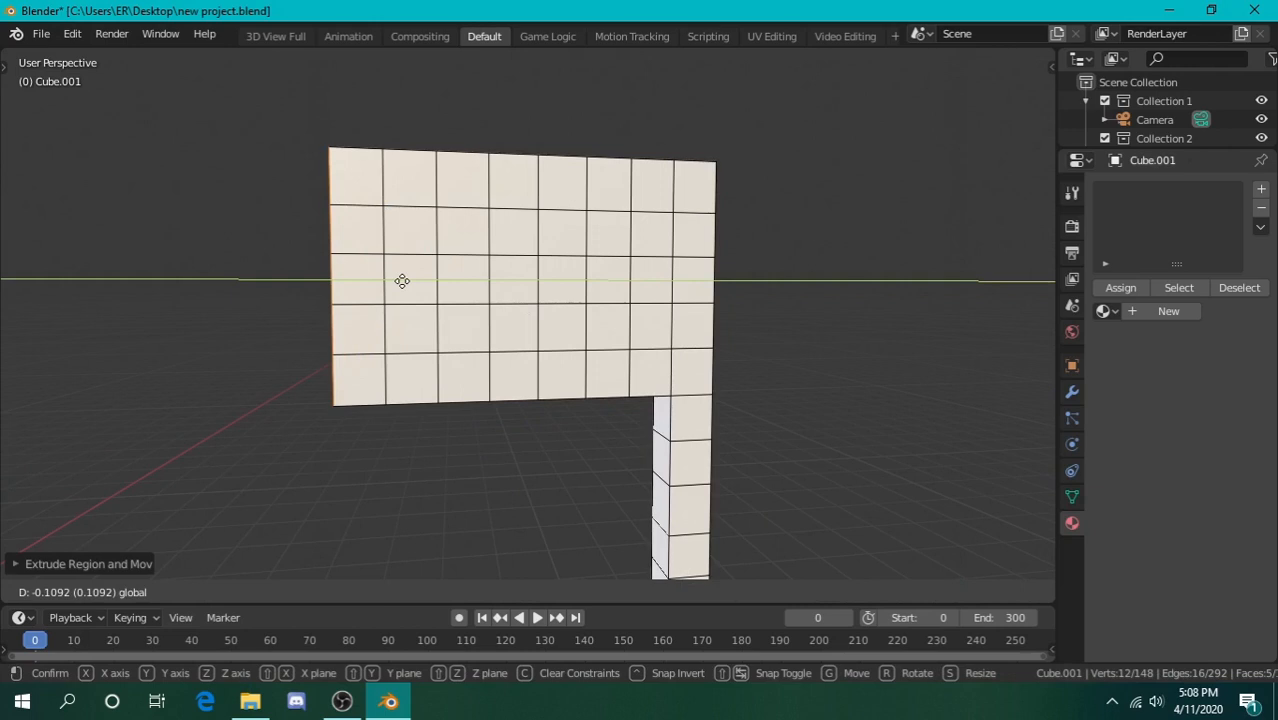
{"action": "left_click", "coordinate": [404, 281]}
Select the pole's five upper faces on both broad sides of the flag and extrude them in place
{"action": "key", "text": "shift+grave"}
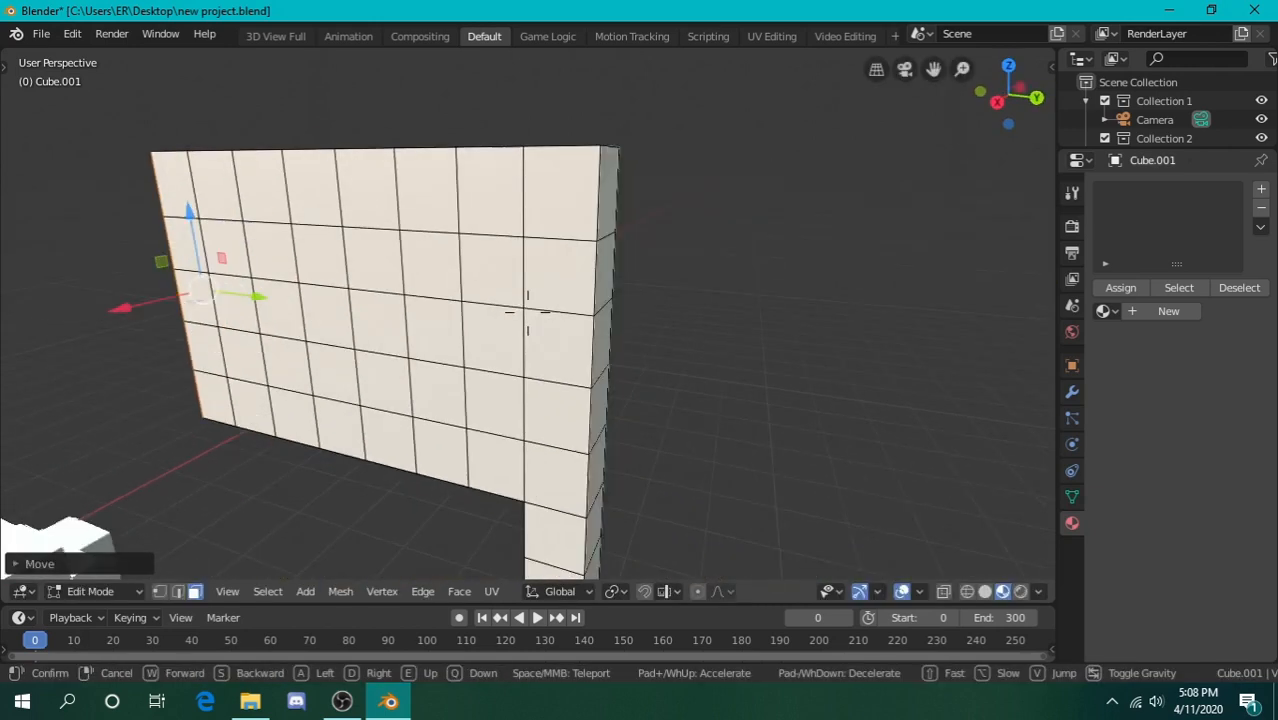
{"action": "key", "text": "s"}
{"action": "left_click", "coordinate": [526, 312]}
{"action": "key", "text": "c"}
{"action": "left_click_drag", "start_coordinate": [462, 232], "coordinate": [464, 370]}
{"action": "key", "text": "Escape"}
{"action": "key", "text": "shift+grave"}
{"action": "key", "text": "w"}
{"action": "key", "text": "s"}
{"action": "left_click", "coordinate": [521, 302]}
{"action": "key", "text": "c"}
{"action": "left_click_drag", "start_coordinate": [312, 156], "coordinate": [325, 339]}
{"action": "key", "text": "Escape"}
{"action": "key", "text": "shift+grave"}
{"action": "key", "text": "a"}
{"action": "key", "text": "e"}
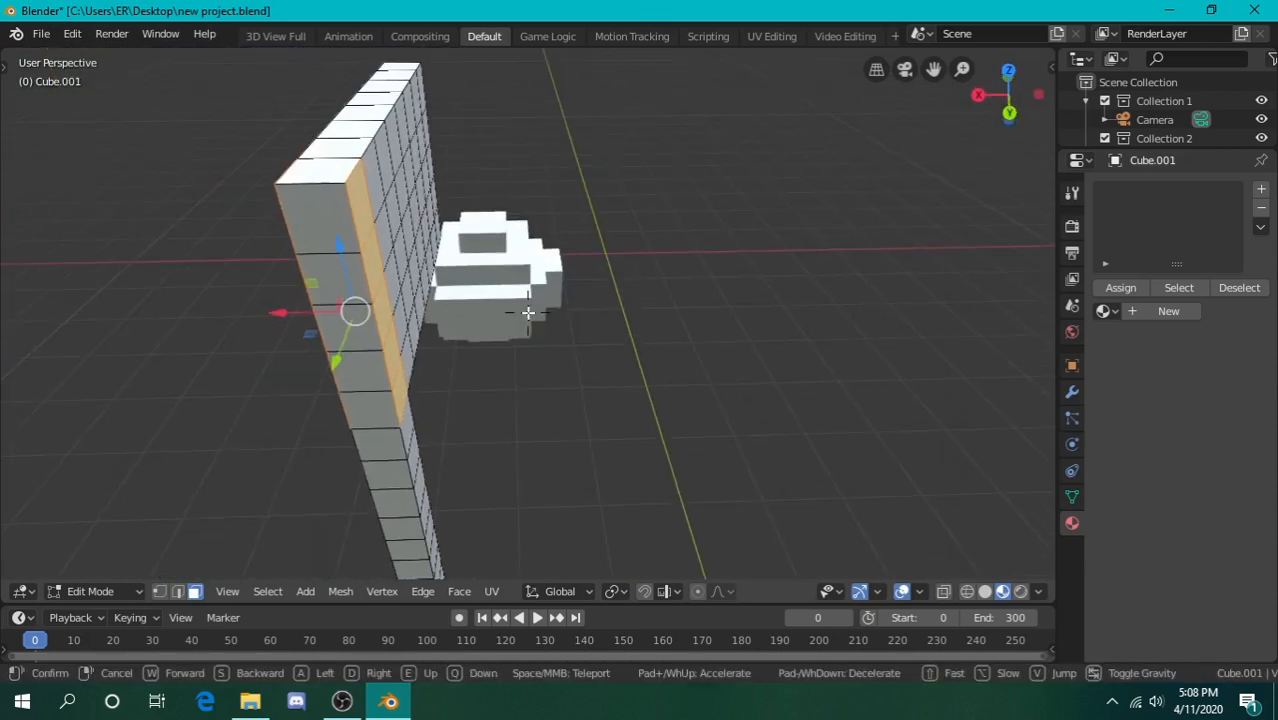
{"action": "left_click", "coordinate": [528, 313]}
{"action": "key", "text": "e"}
{"action": "left_click", "coordinate": [682, 280]}
Scale the newly extruded faces along X to slightly more than about 1.5 times, thickening the upper pole on both sides
{"action": "key", "text": "s"}
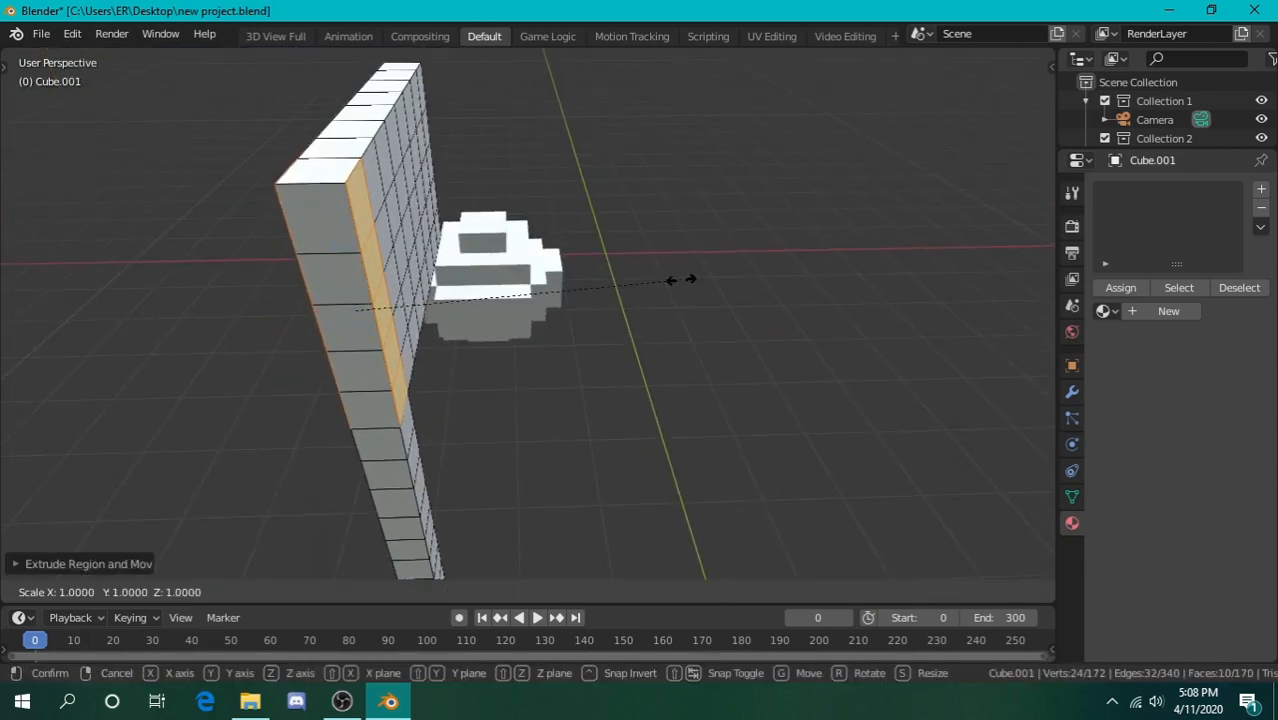
{"action": "key", "text": "x"}
{"action": "left_click", "coordinate": [688, 286]}
{"action": "key", "text": "s"}
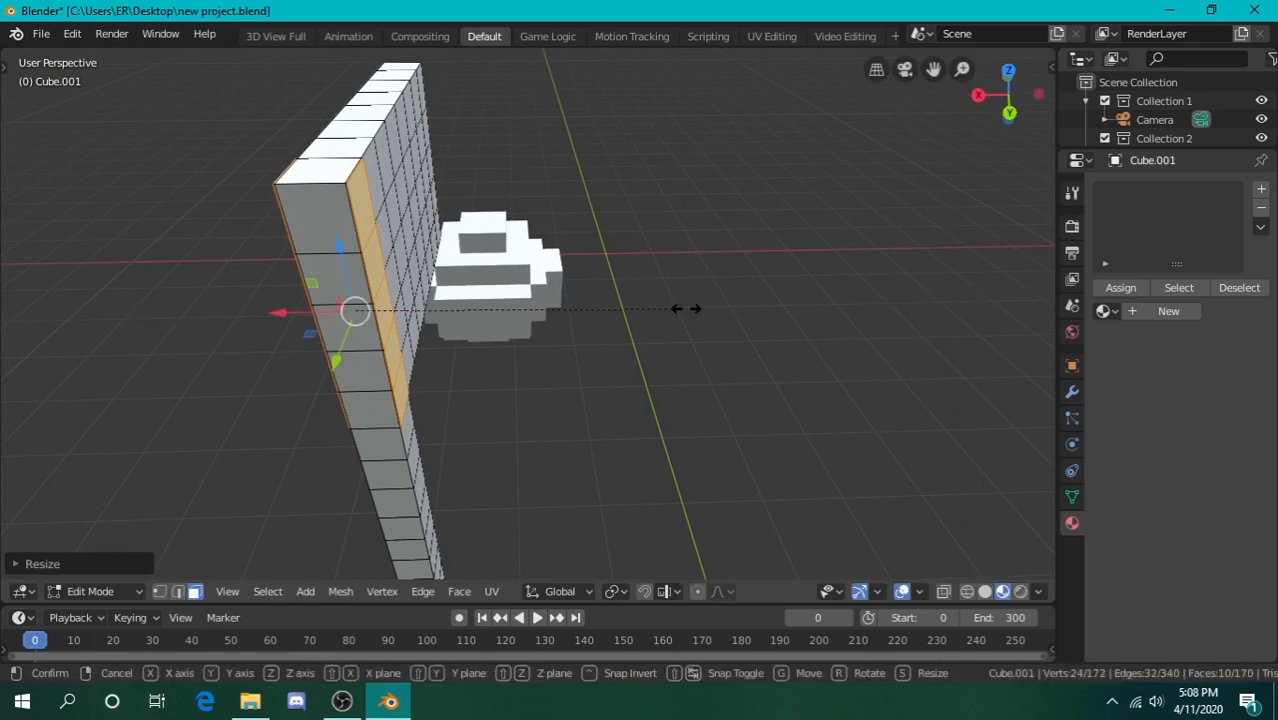
{"action": "key", "text": "x"}
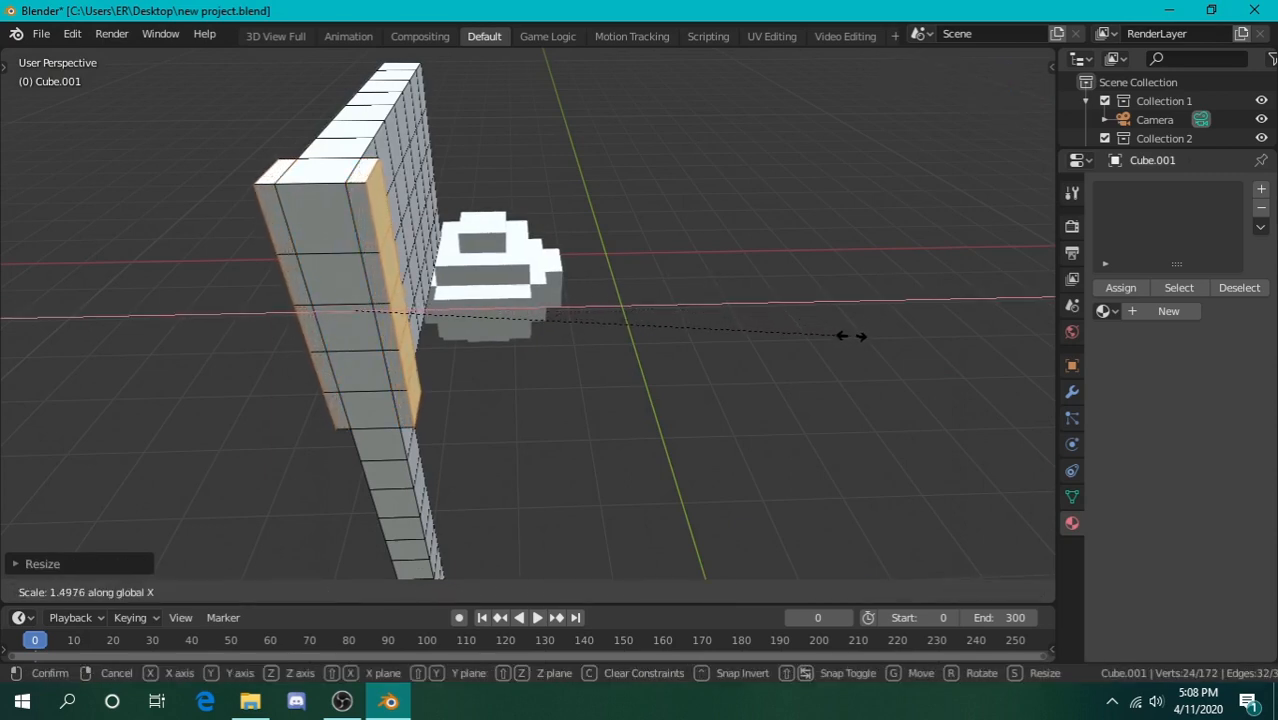
{"action": "left_click", "coordinate": [866, 340]}
{"action": "key", "text": "s"}
{"action": "key", "text": "x"}
{"action": "left_click", "coordinate": [1000, 325]}
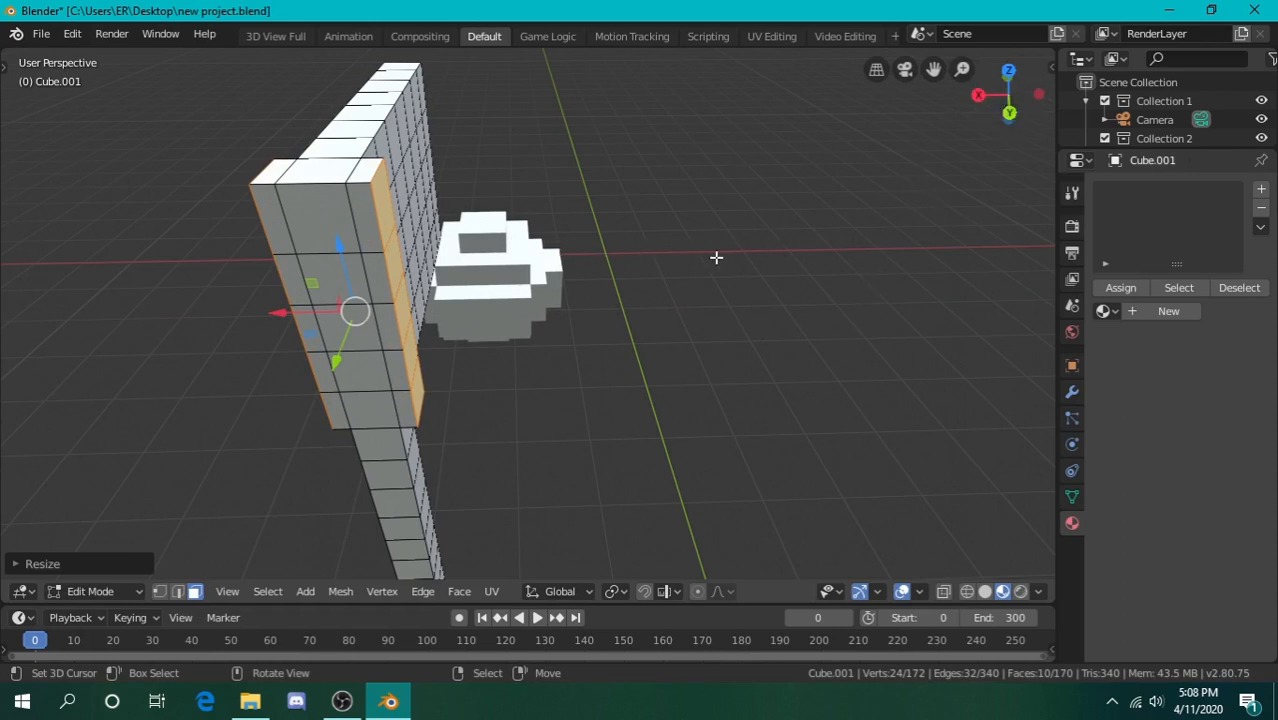
Extrude the upper pole's five faces opposite the flag outward along Y, about as far as the side blocks protrude
{"action": "middle_click_drag", "start_coordinate": [229, 260], "coordinate": [537, 345]}
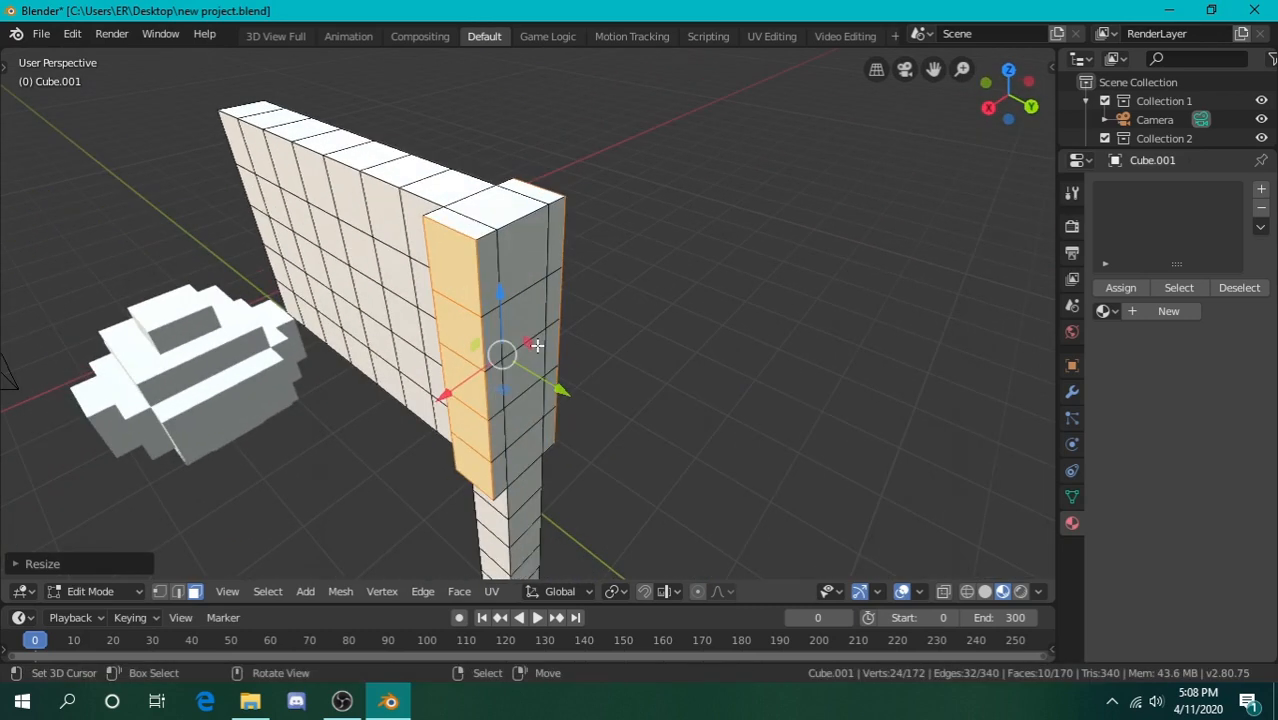
{"action": "key", "text": "alt+a"}
{"action": "key", "text": "c"}
{"action": "mouse_move", "coordinate": [522, 268]}
{"action": "left_mouse_down"}
{"action": "mouse_move", "coordinate": [533, 428]}
{"action": "mouse_move", "coordinate": [587, 405]}
{"action": "left_mouse_up"}
{"action": "right_click", "coordinate": [538, 428]}
{"action": "key", "text": "e"}
{"action": "left_click", "coordinate": [580, 409]}
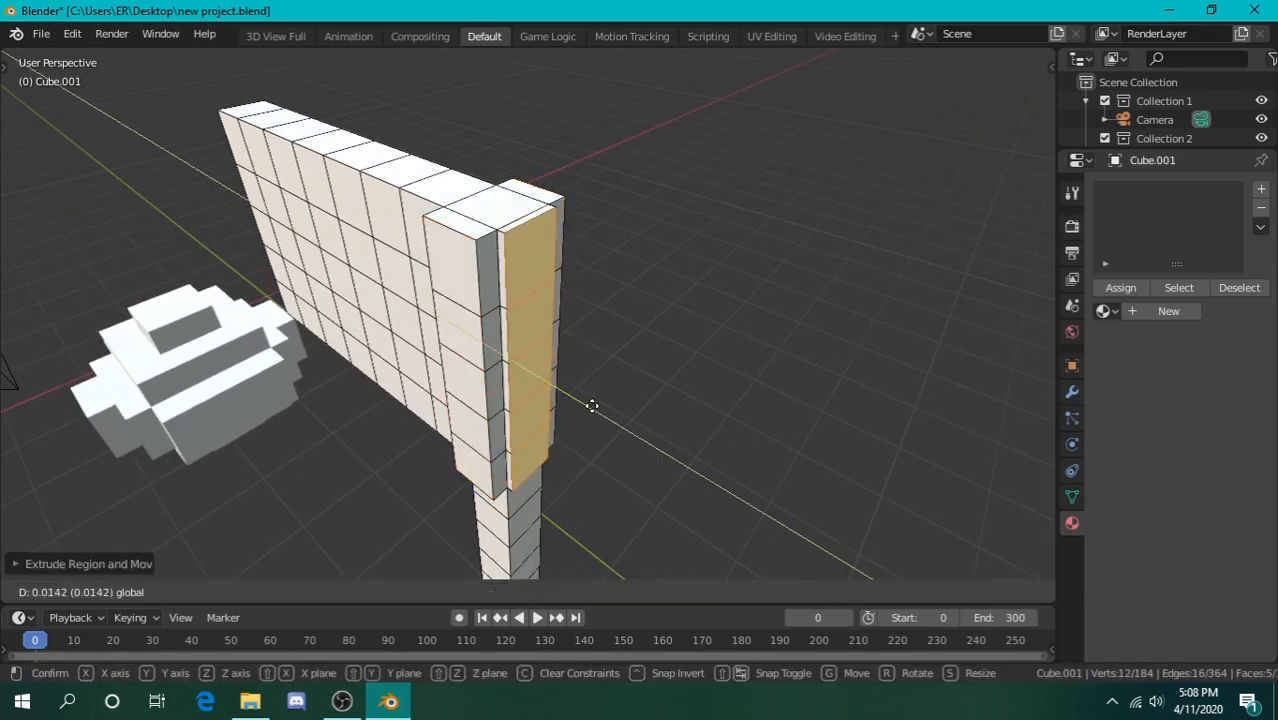
{"action": "left_click", "coordinate": [605, 408]}
Extrude the central face on top of the pole upward slightly to form a short cap, and clear the selection
{"action": "key", "text": "alt+a"}
{"action": "right_click", "coordinate": [509, 211], "text": "shift"}
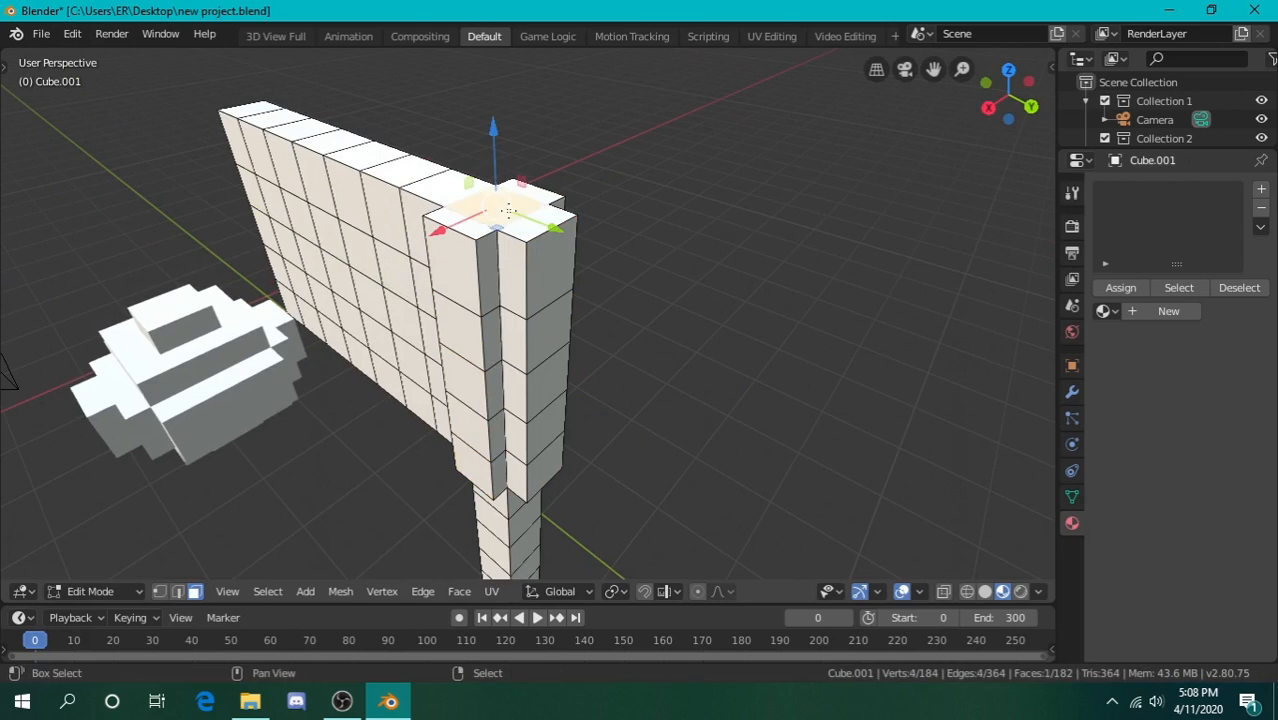
{"action": "key", "text": "e"}
{"action": "left_click", "coordinate": [508, 208]}
{"action": "left_click_drag", "start_coordinate": [498, 166], "coordinate": [501, 144]}
{"action": "key", "text": "shift+grave"}
{"action": "key", "text": "a"}
{"action": "key", "text": "q"}
{"action": "key", "text": "s"}
{"action": "left_click", "coordinate": [625, 385]}
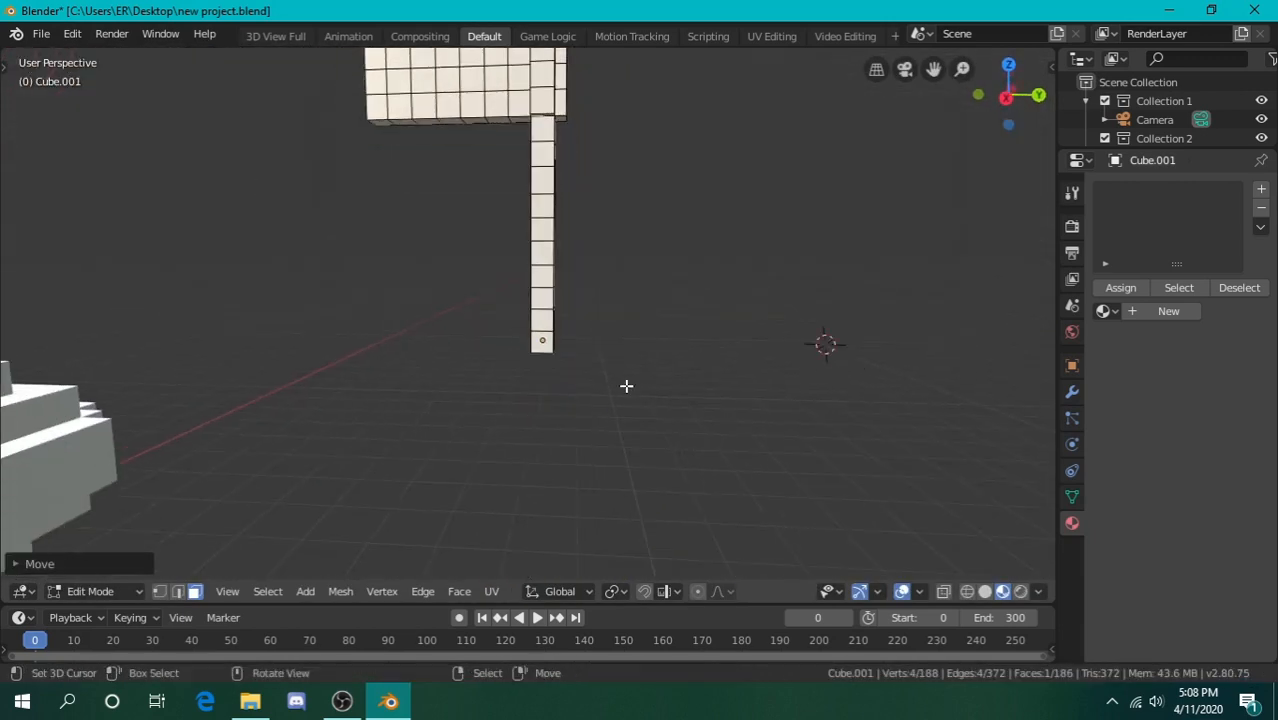
{"action": "key", "text": "shift+grave"}
{"action": "key", "text": "e"}
{"action": "key", "text": "d"}
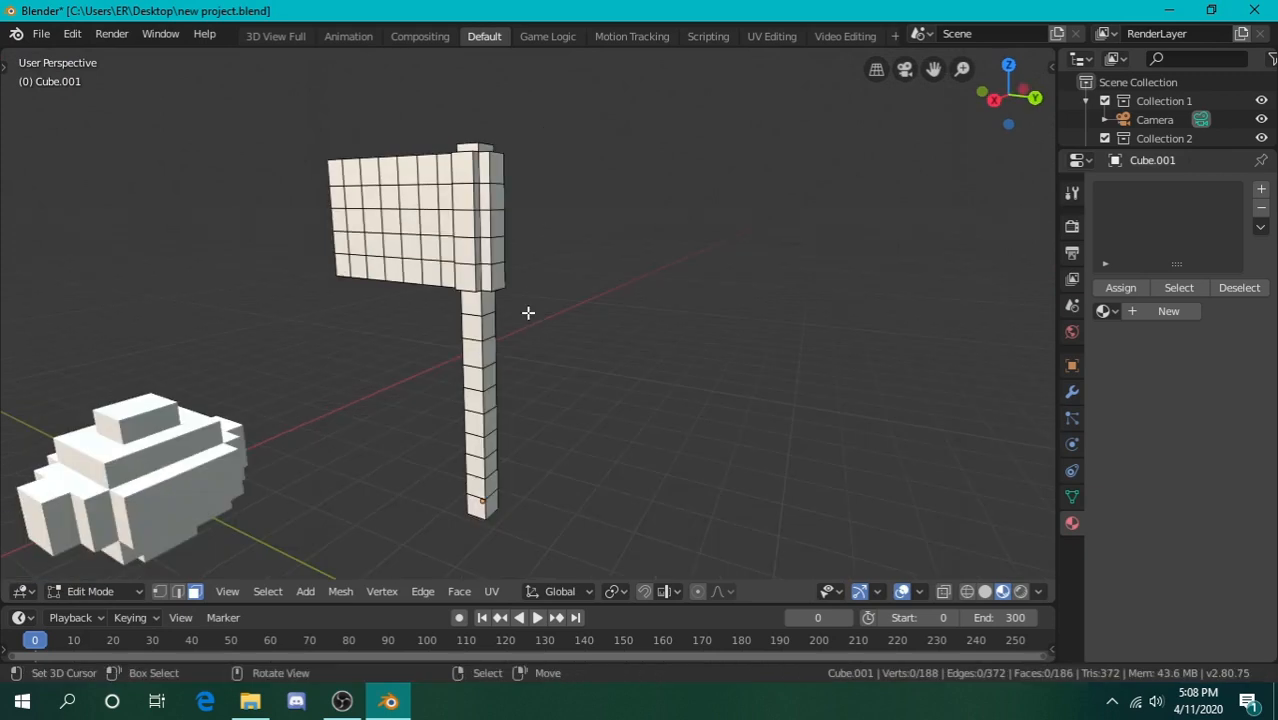
Return to Object Mode, select the stepped block model beside the flag, and enter Edit Mode on it
{"action": "key", "text": "Tab"}
{"action": "left_click", "coordinate": [389, 455]}
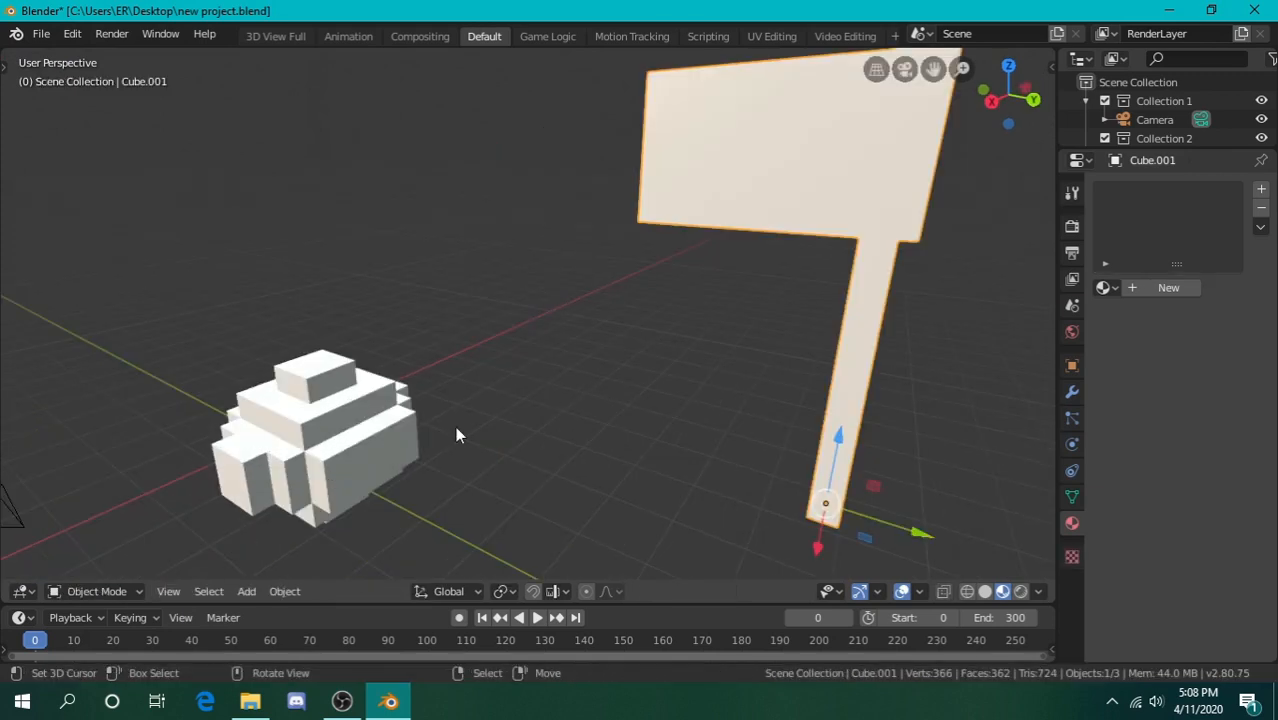
{"action": "key", "text": "shift+grave"}
{"action": "left_click", "coordinate": [279, 455]}
{"action": "left_click", "coordinate": [279, 455]}
{"action": "key", "text": "Tab"}
{"action": "key", "text": "shift+grave"}
{"action": "left_click", "coordinate": [679, 244]}
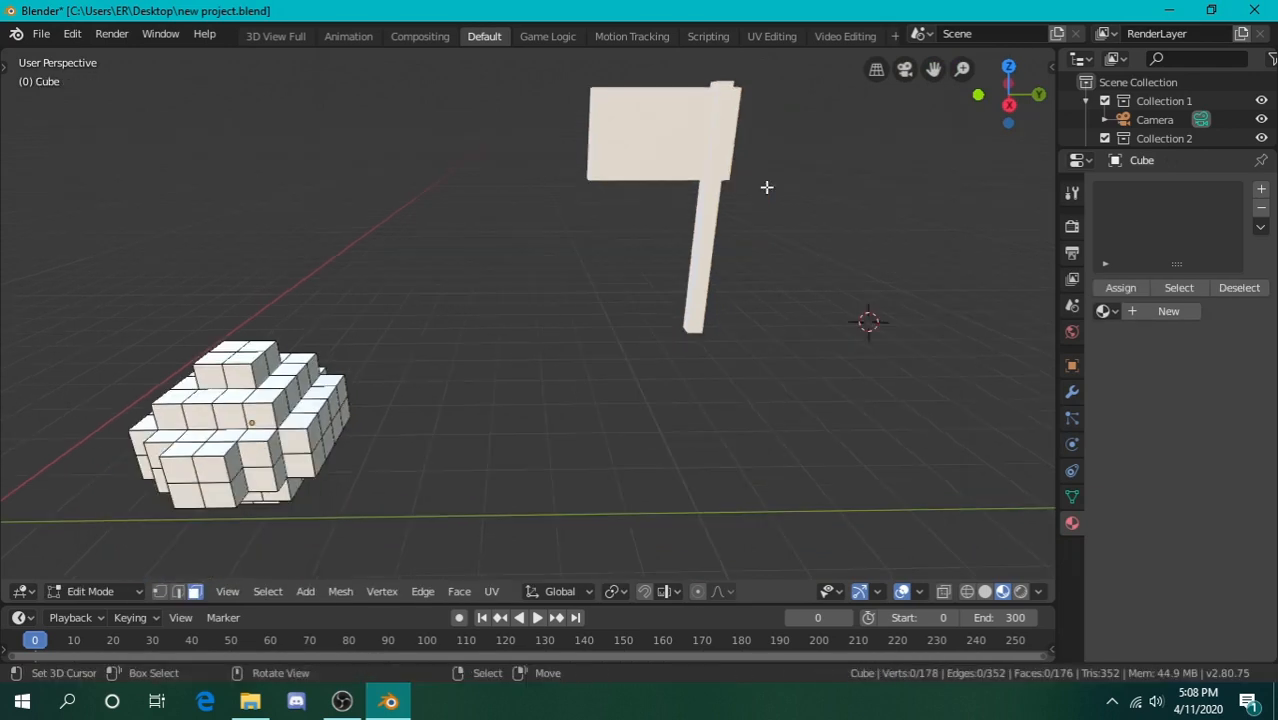
Examine the flag on its pole and the segmented faces of the stepped block model from several angles using walk navigation
{"action": "key", "text": "shift+grave"}
{"action": "left_click", "coordinate": [528, 311]}
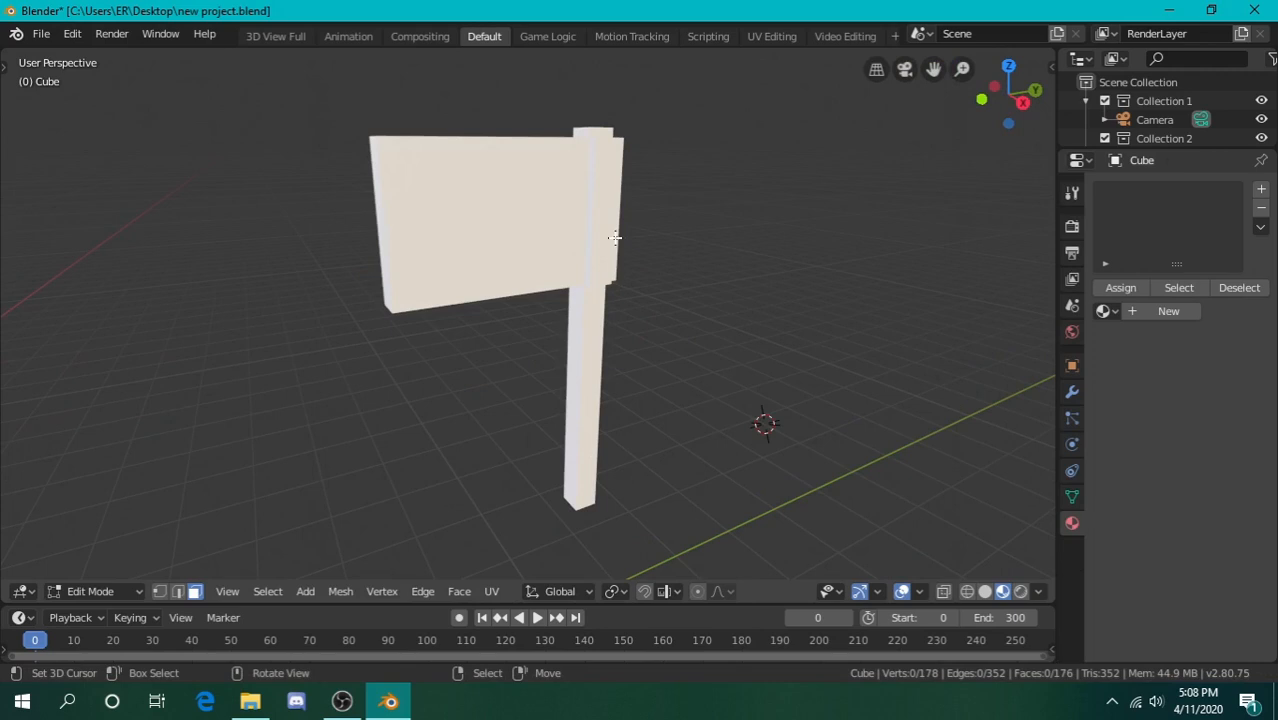
{"action": "key", "text": "shift+grave"}
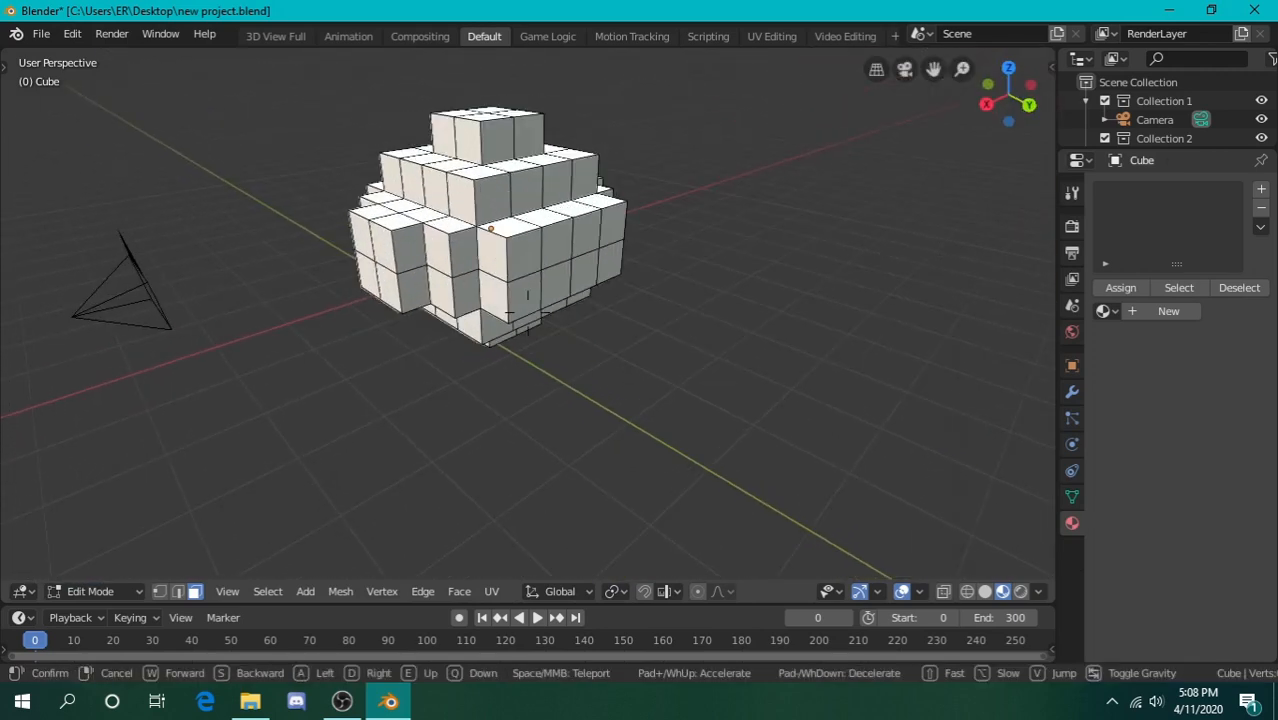
{"action": "key", "text": "w"}
{"action": "key", "text": "a"}
{"action": "left_click", "coordinate": [528, 311]}
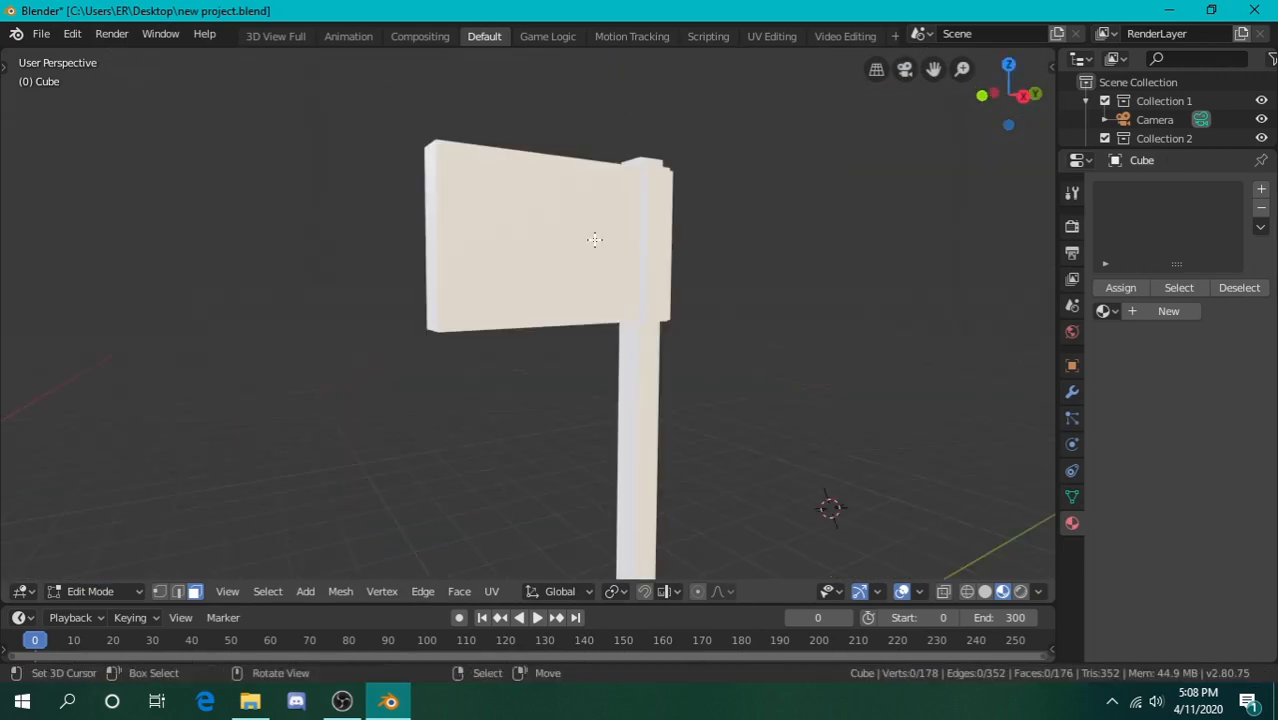
{"action": "key", "text": "shift+grave"}
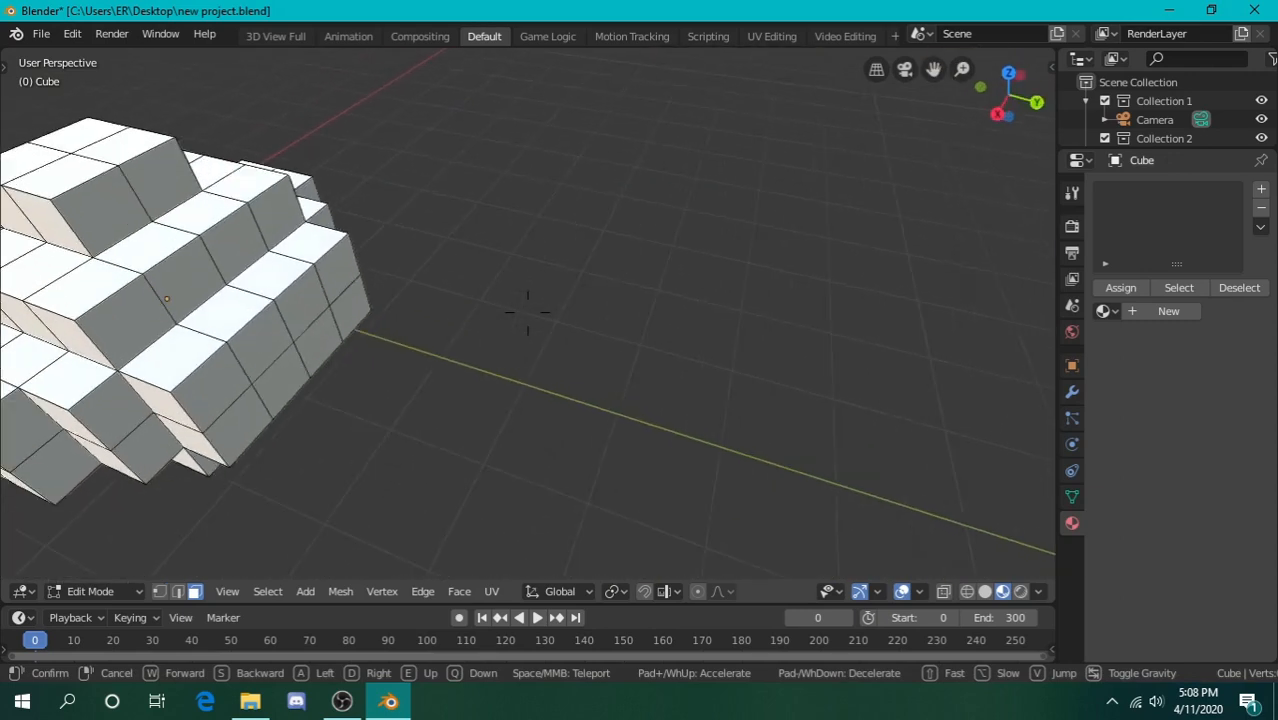
{"action": "left_click", "coordinate": [430, 318]}
{"action": "key", "text": "shift+grave"}
{"action": "key", "text": "s"}
{"action": "left_click", "coordinate": [528, 314]}
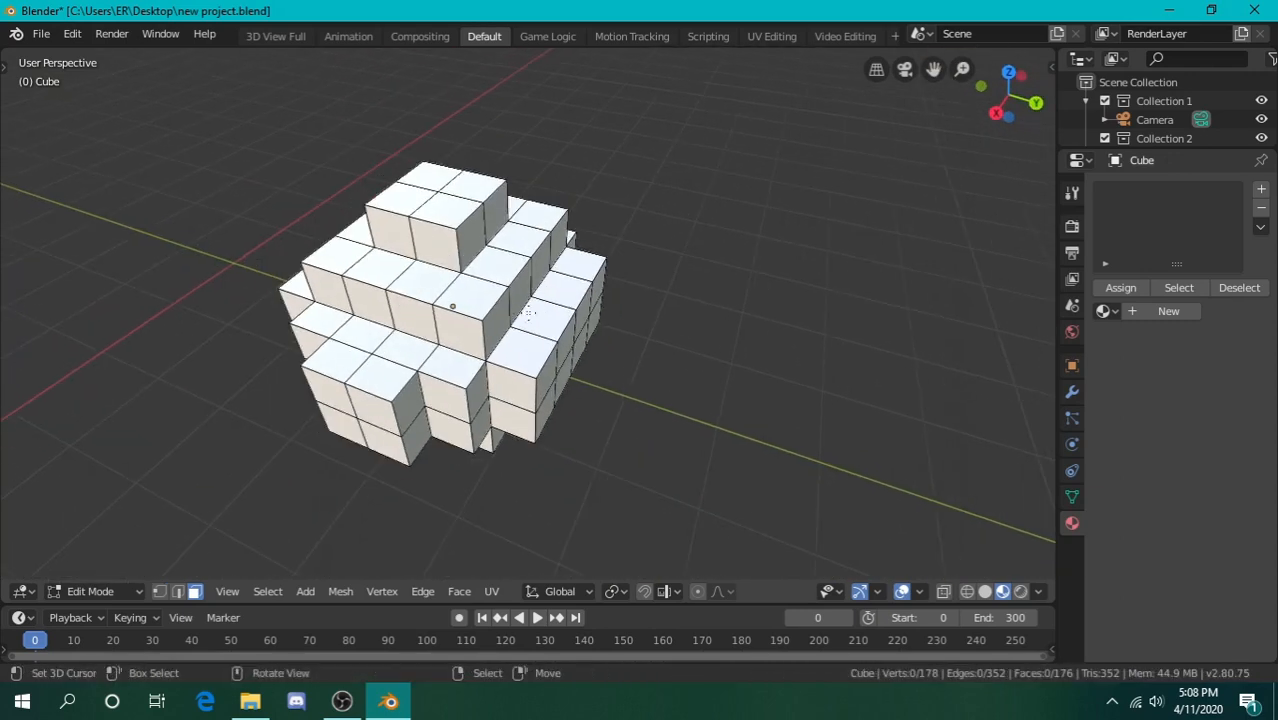
Return to Object Mode and select the flag-on-a-pole object
{"action": "key", "text": "Tab"}
{"action": "key", "text": "shift+grave"}
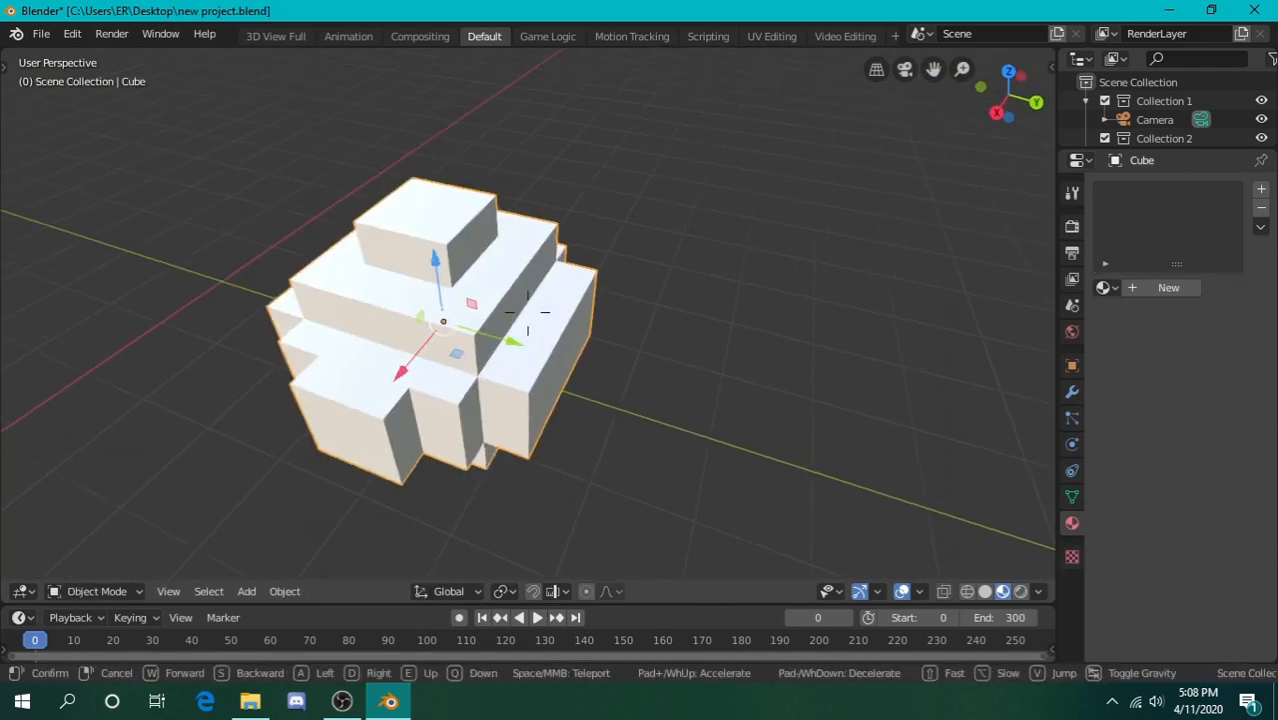
{"action": "key", "text": "w"}
{"action": "key", "text": "s"}
{"action": "left_click", "coordinate": [528, 312]}
{"action": "left_click", "coordinate": [530, 320]}
Walk around the selected flag and pole to inspect the shape up close, ending with both models in view
{"action": "key", "text": "shift+grave"}
{"action": "key", "text": "w"}
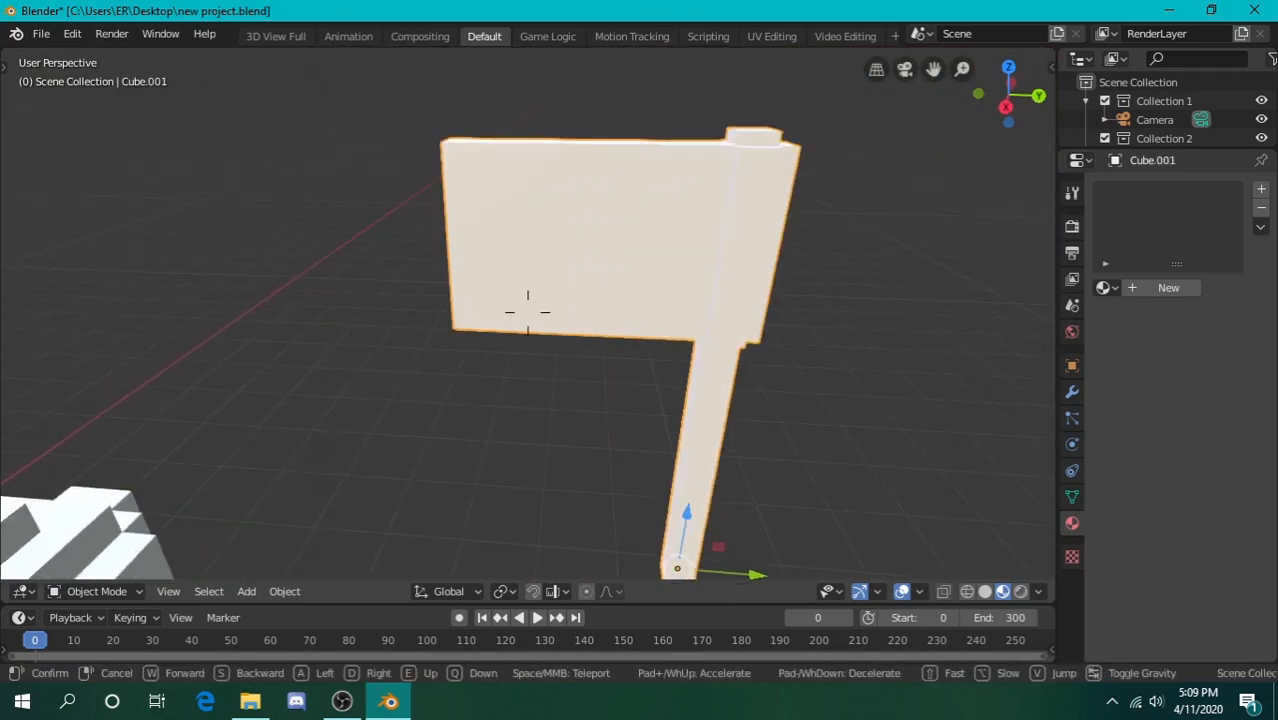
{"action": "key", "text": "d"}
{"action": "key", "text": "s"}
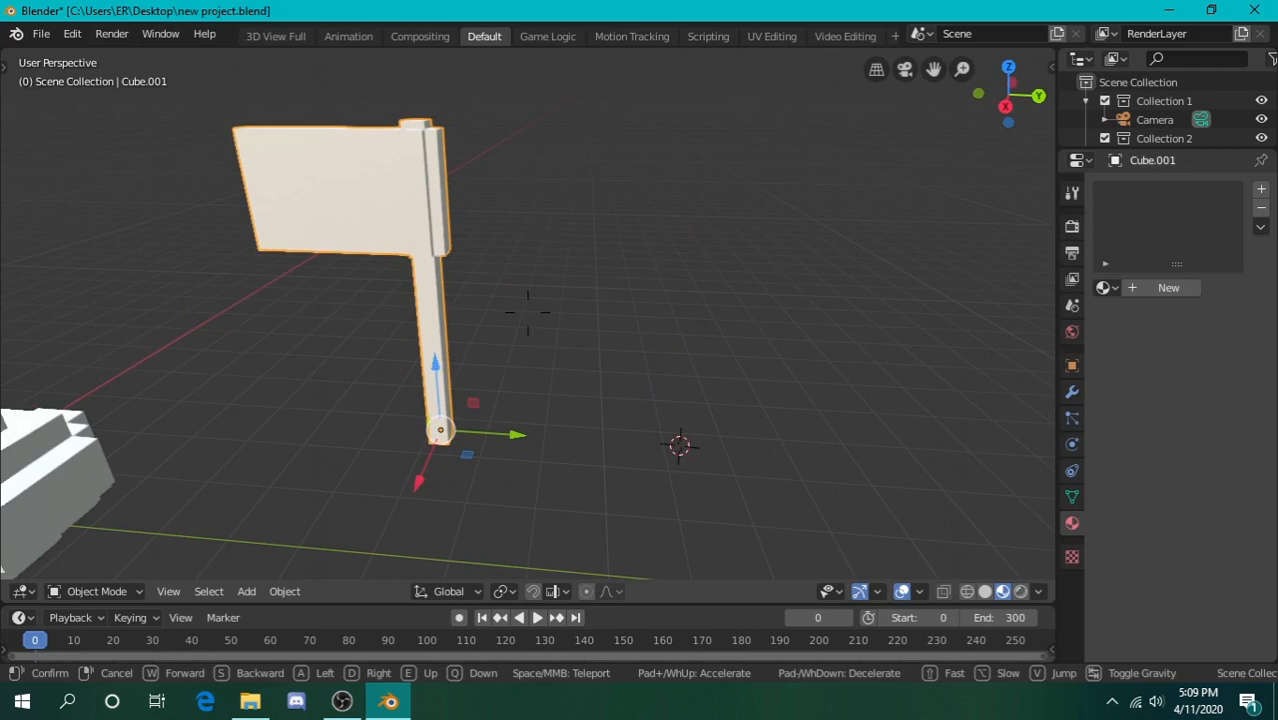
{"action": "key", "text": "a"}
{"action": "key", "text": "s"}
{"action": "key", "text": "w"}
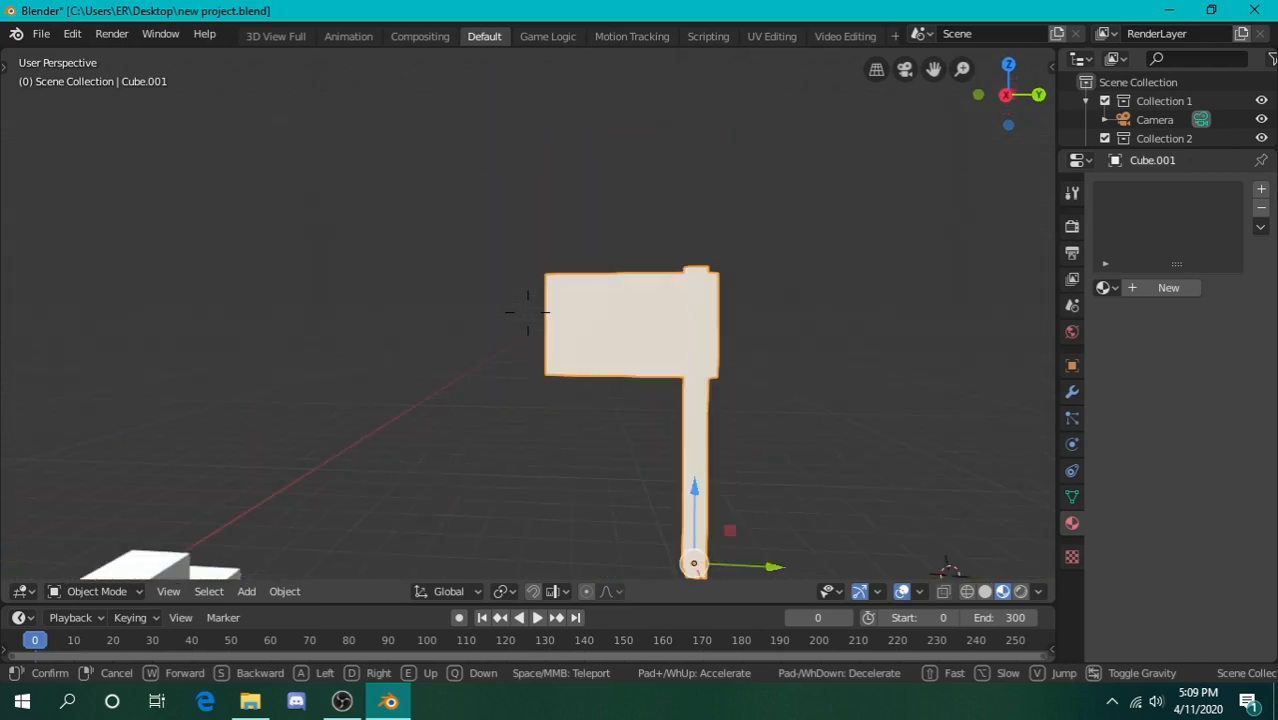
{"action": "key", "text": "s"}
{"action": "key", "text": "w"}
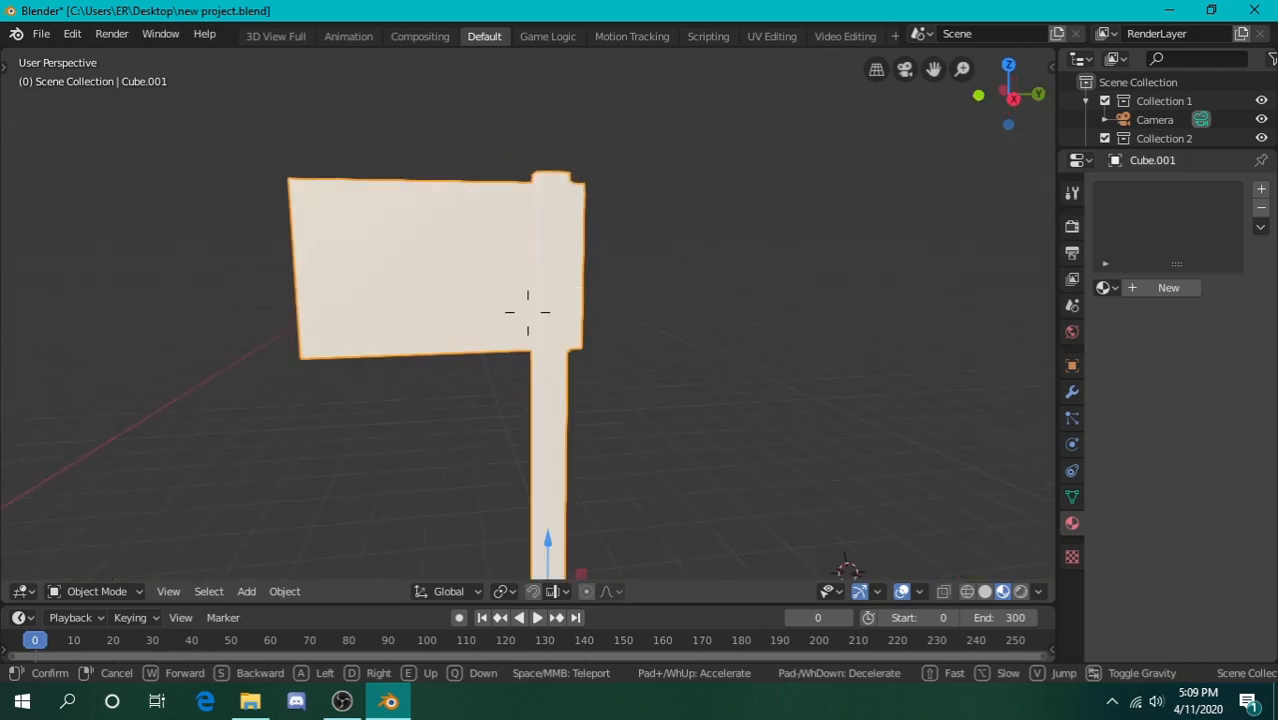
{"action": "key", "text": "s"}
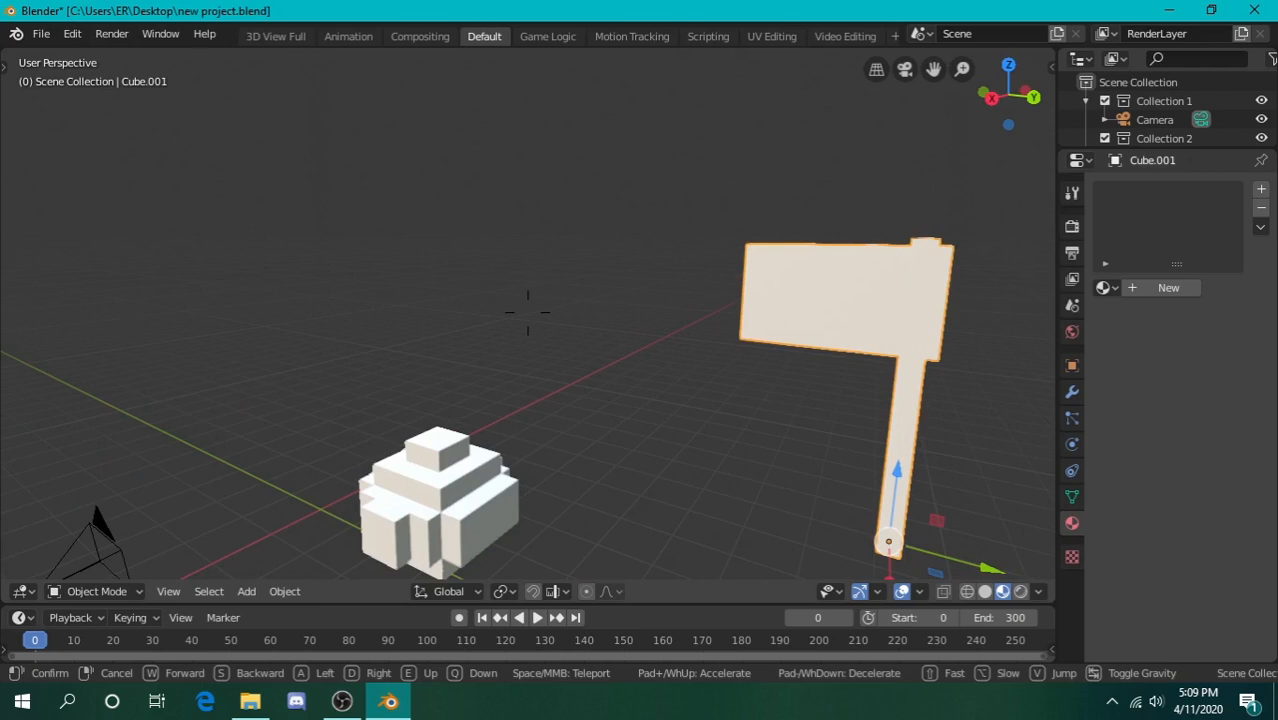
{"action": "key", "text": "q"}
{"action": "key", "text": "q"}
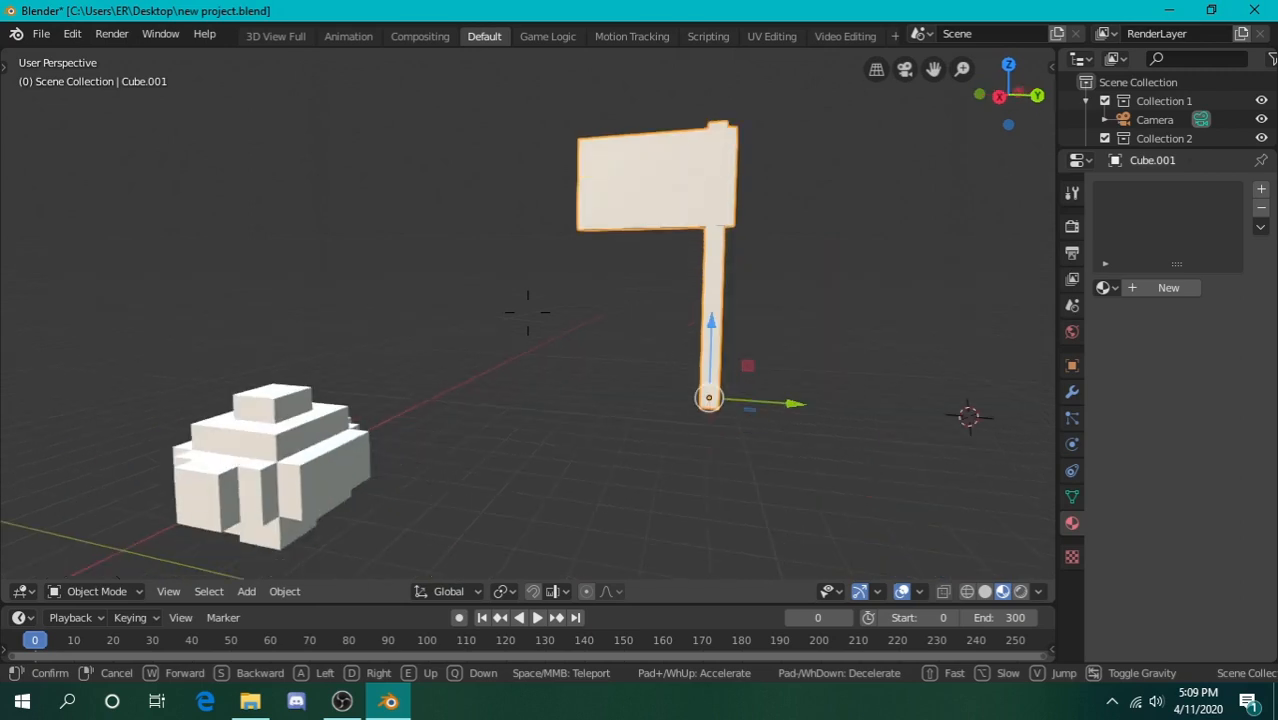
{"action": "left_click", "coordinate": [527, 312]}
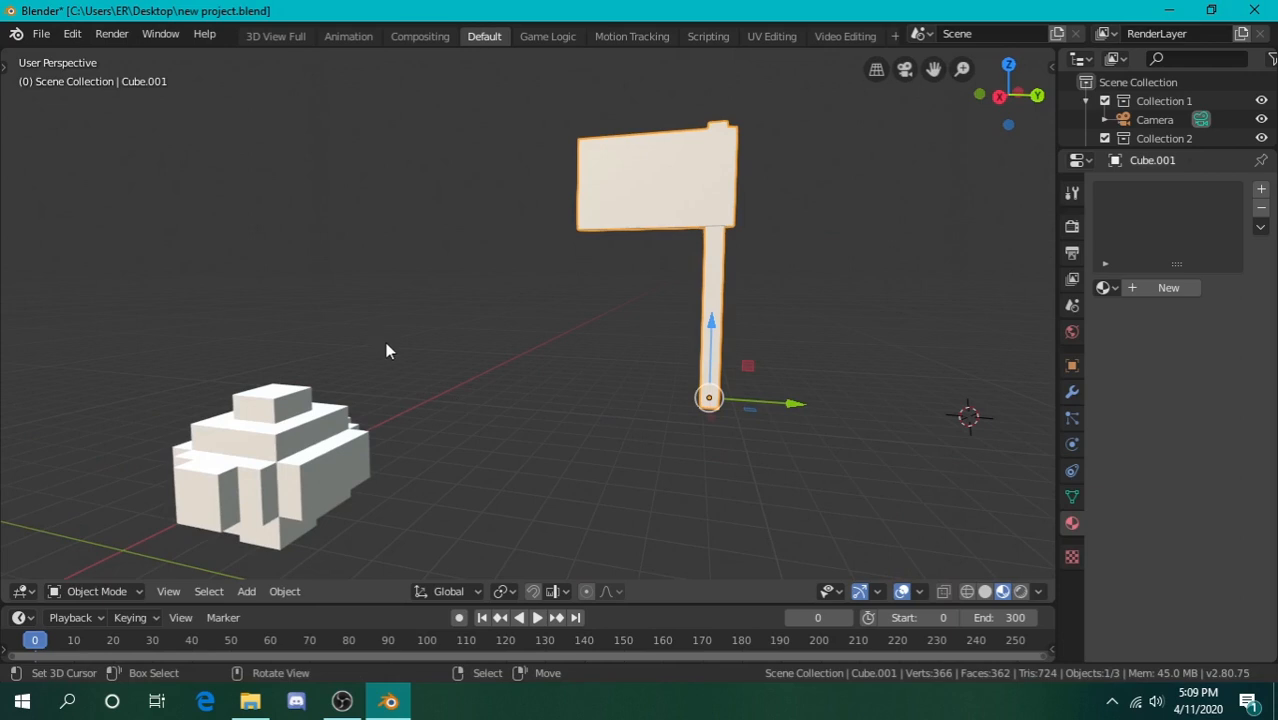
Inspect the stepped block model at close range, followed by another look at the flag and pole
{"action": "key", "text": "shift+grave"}
{"action": "key", "text": "w"}
{"action": "key", "text": "s"}
{"action": "key", "text": "w"}
{"action": "key", "text": "w"}
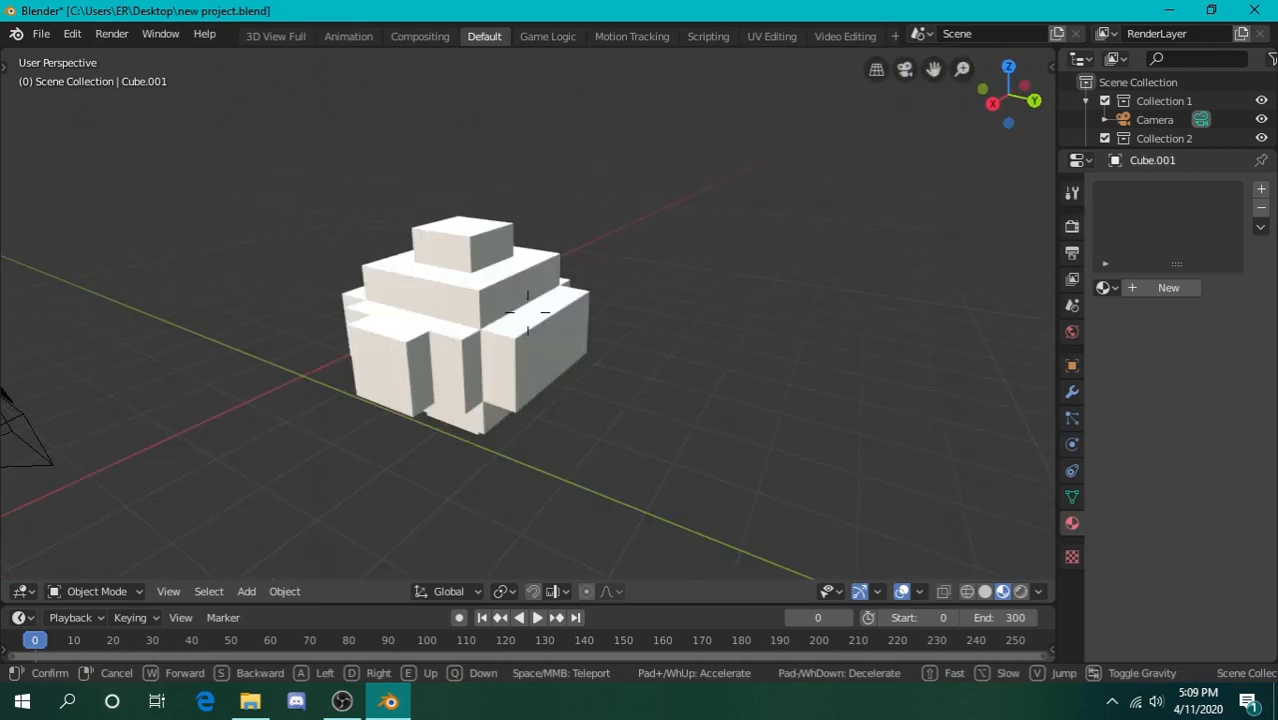
{"action": "key", "text": "s"}
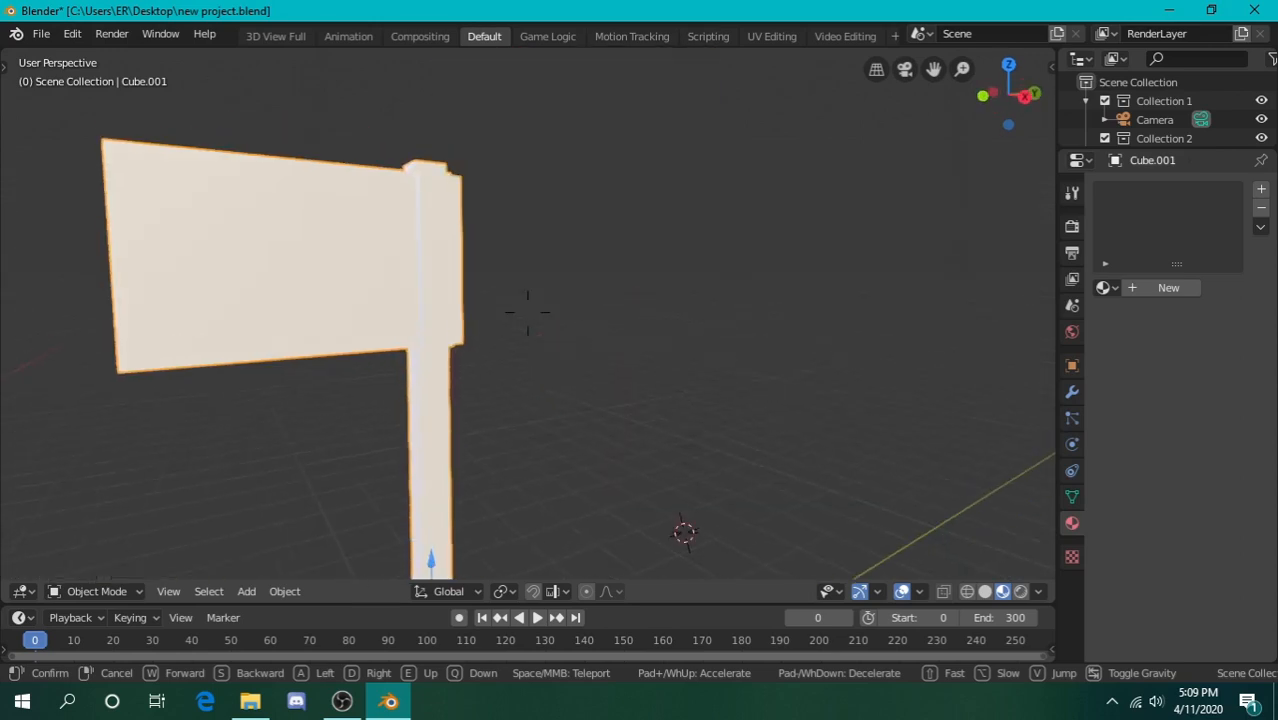
{"action": "key", "text": "s"}
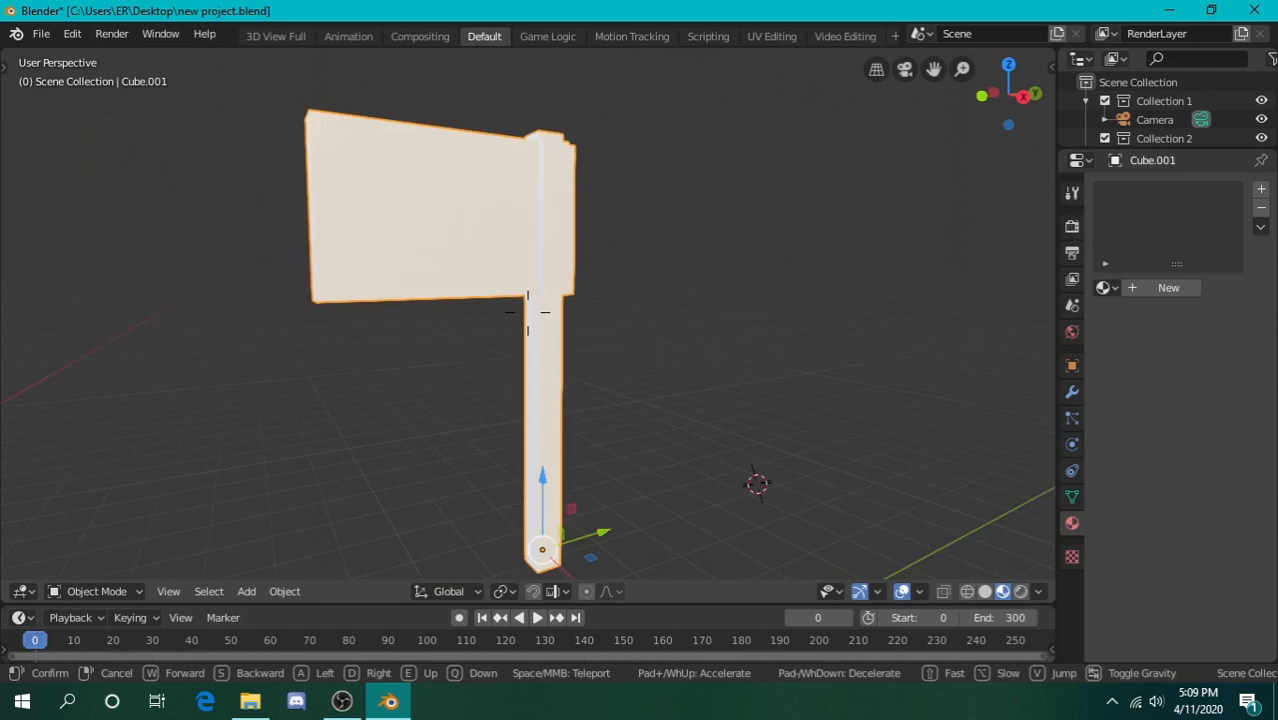
Create a new material on the axe object and set its base color to a medium blue
{"action": "key", "text": "a"}
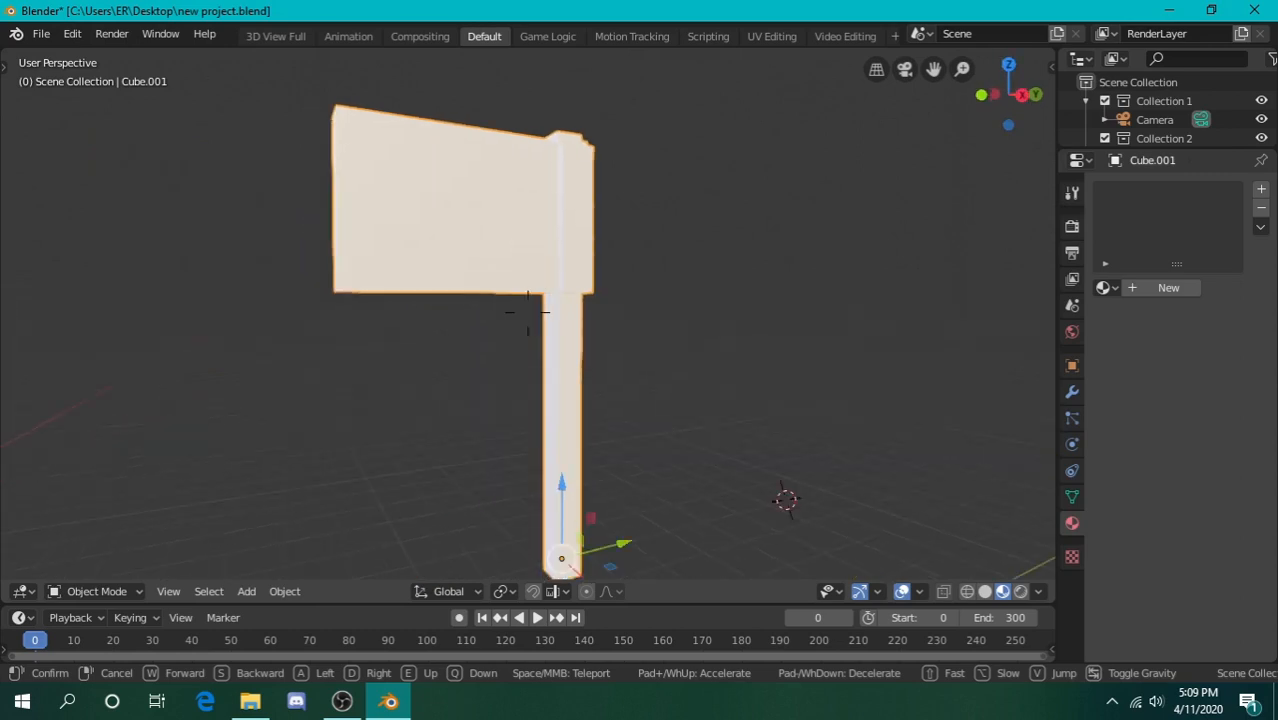
{"action": "left_click", "coordinate": [527, 311]}
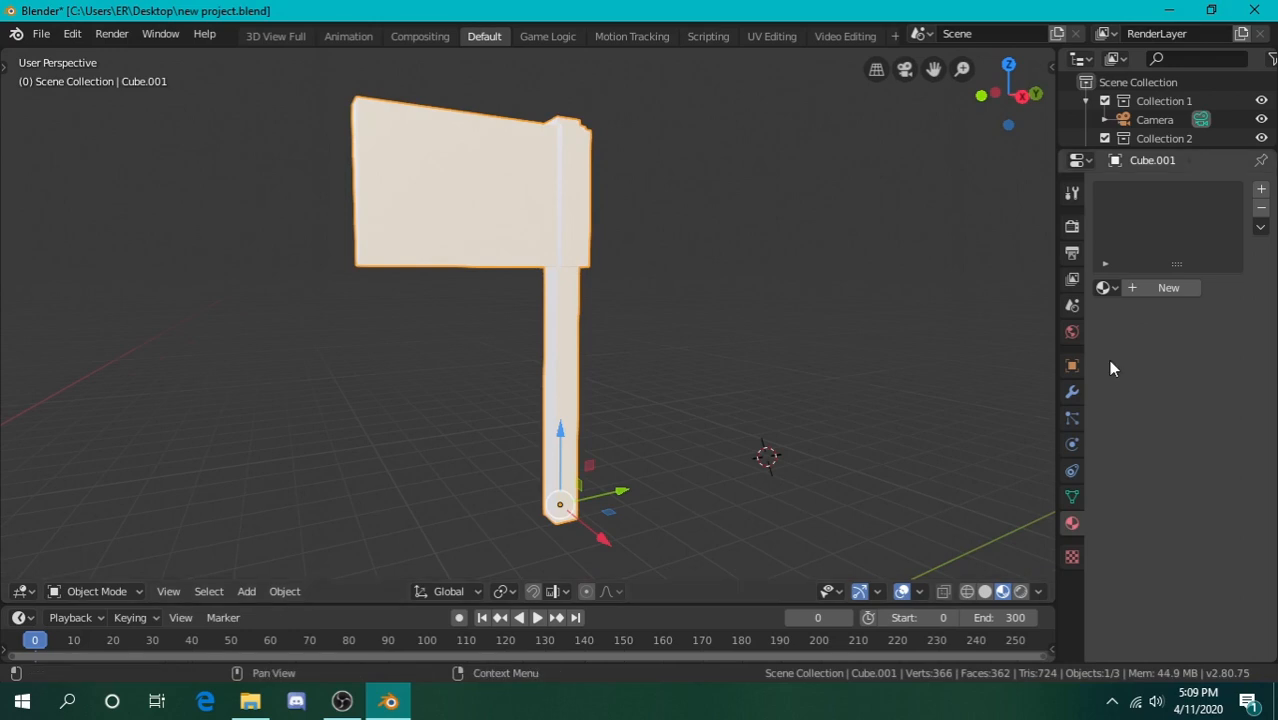
{"action": "left_click", "coordinate": [1167, 290]}
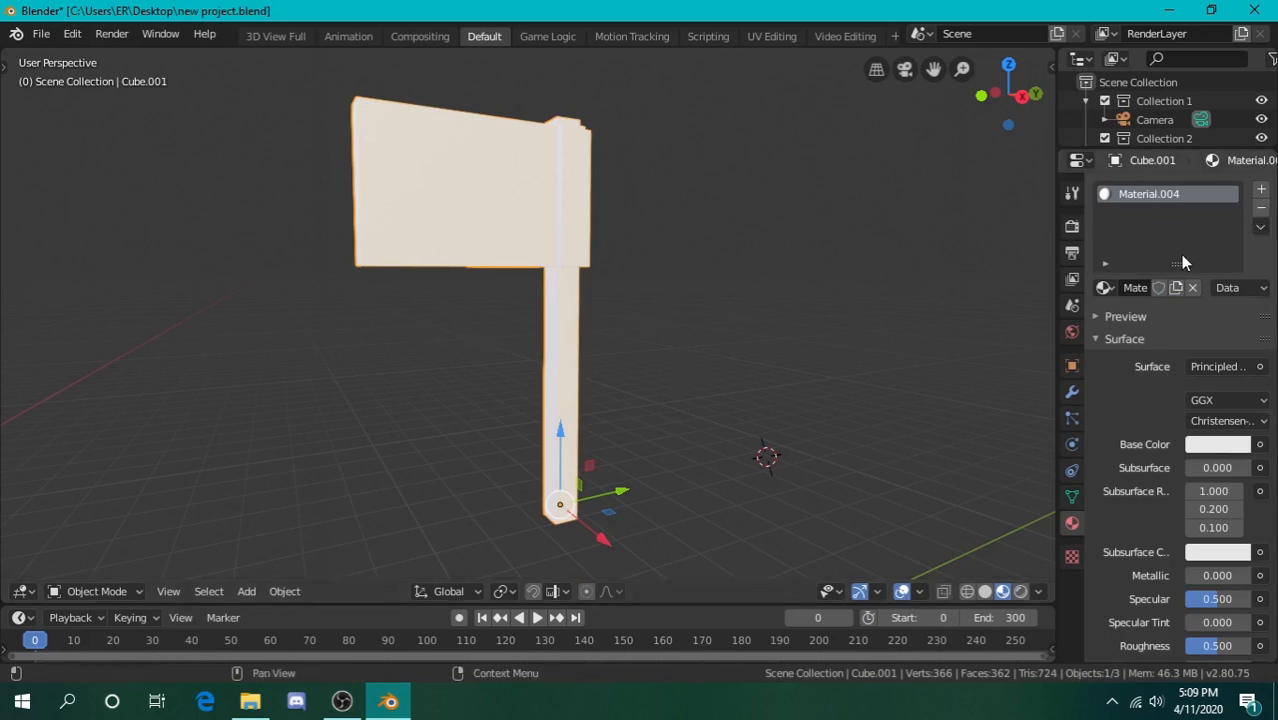
{"action": "left_click", "coordinate": [1217, 444]}
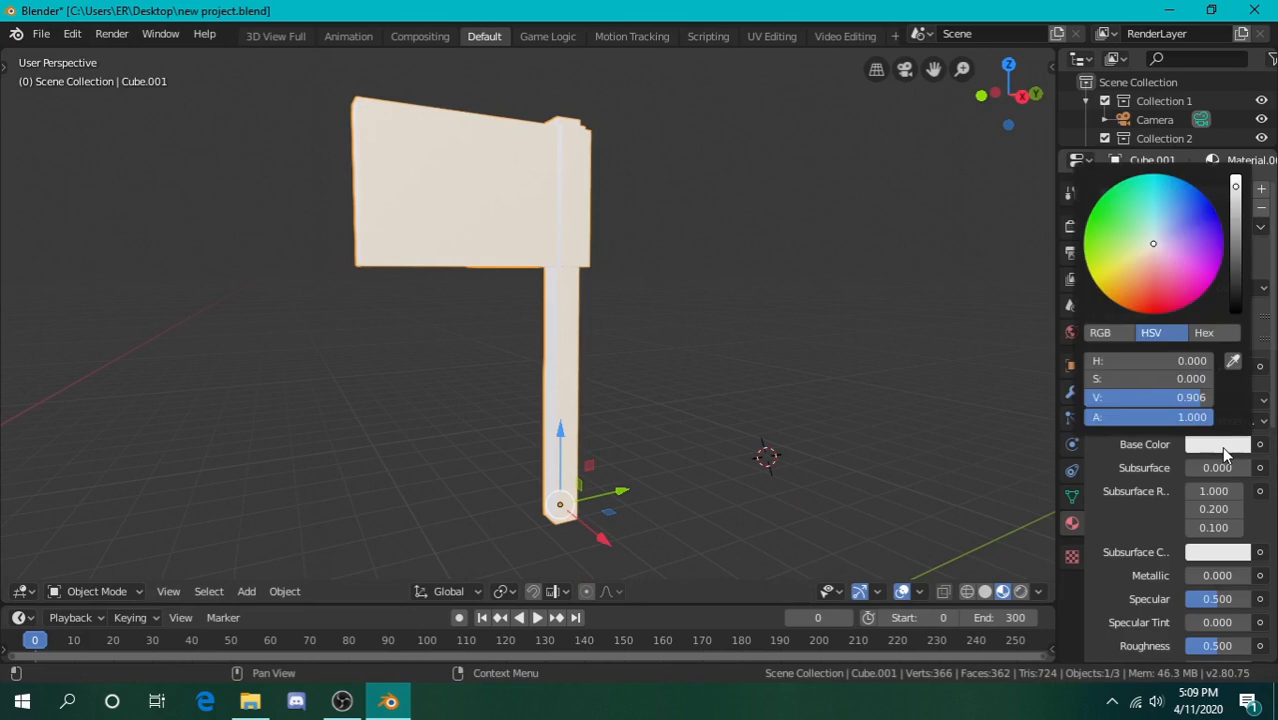
{"action": "mouse_move", "coordinate": [1197, 252]}
{"action": "left_mouse_down"}
{"action": "mouse_move", "coordinate": [1140, 232]}
{"action": "mouse_move", "coordinate": [1192, 271]}
{"action": "mouse_move", "coordinate": [1185, 240]}
{"action": "mouse_move", "coordinate": [1142, 252]}
{"action": "mouse_move", "coordinate": [1184, 224]}
{"action": "mouse_move", "coordinate": [1141, 226]}
{"action": "mouse_move", "coordinate": [1185, 223]}
{"action": "left_mouse_up"}
Switch the axe from Object Mode into Edit Mode
{"action": "middle_click_drag", "start_coordinate": [579, 282], "coordinate": [541, 311]}
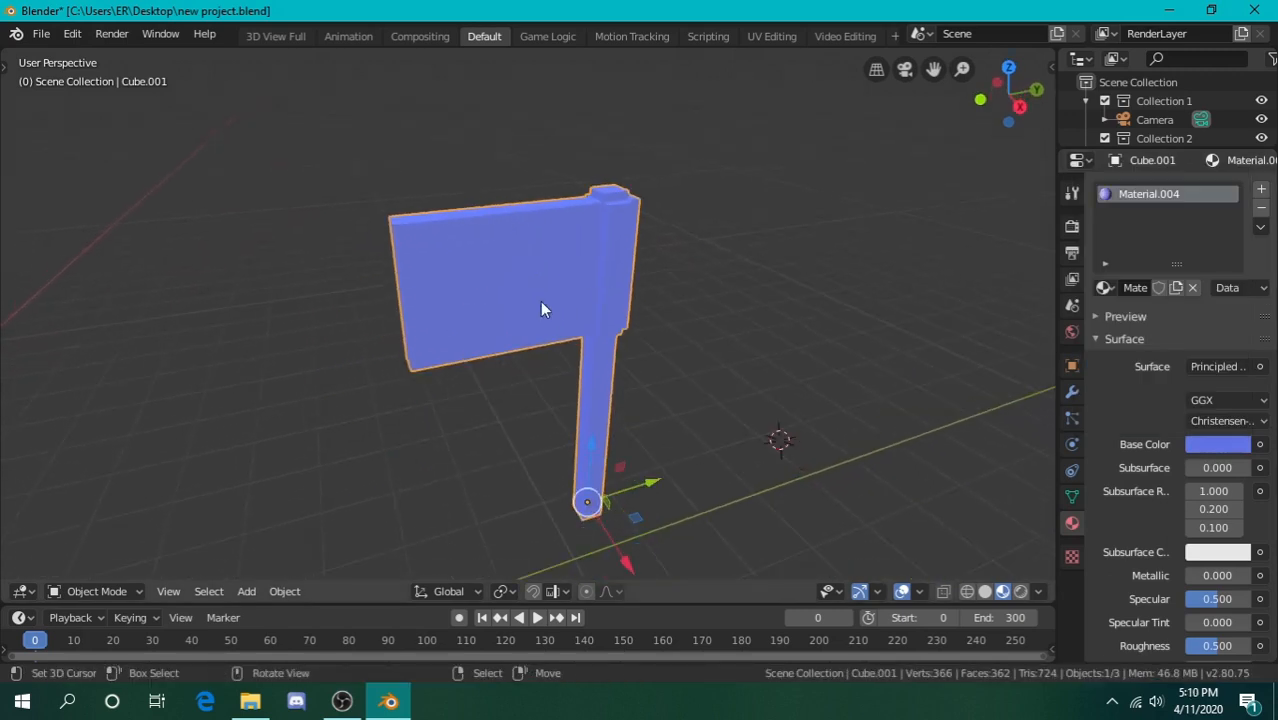
{"action": "key", "text": "shift+grave"}
{"action": "key", "text": "w"}
{"action": "left_click", "coordinate": [488, 212]}
{"action": "key", "text": "shift+grave"}
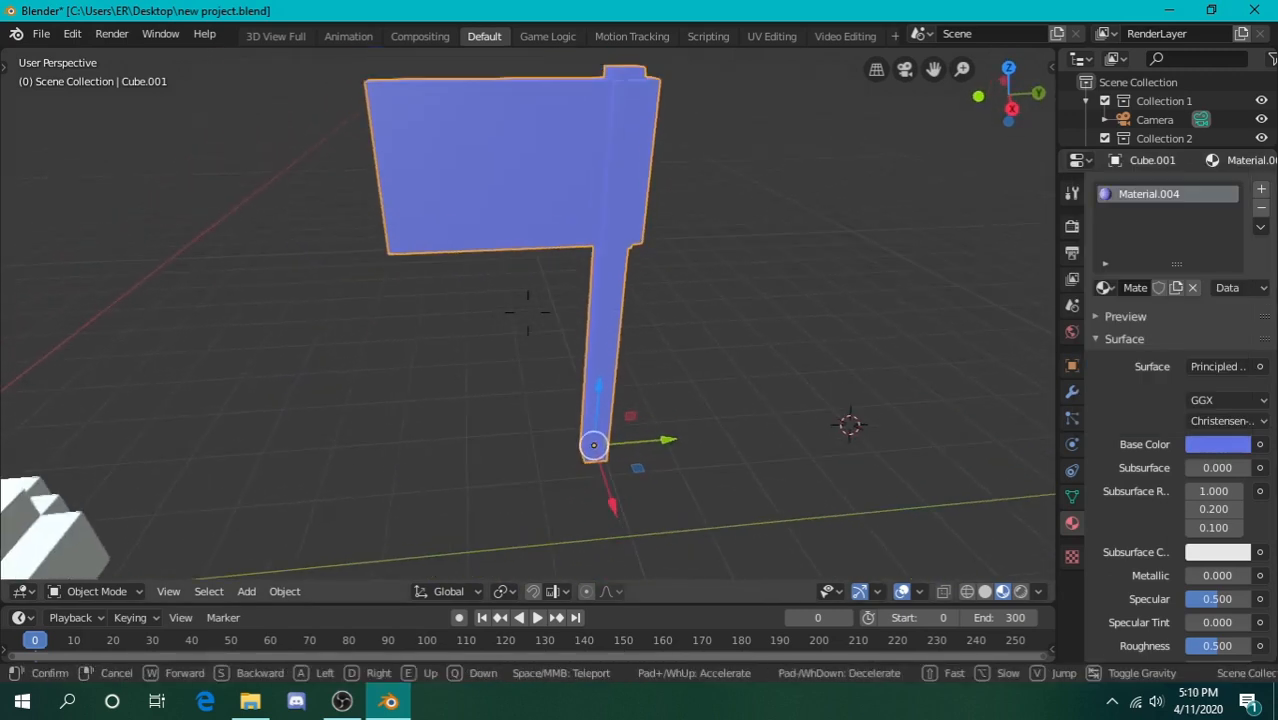
{"action": "key", "text": "w"}
{"action": "key", "text": "e"}
{"action": "key", "text": "q"}
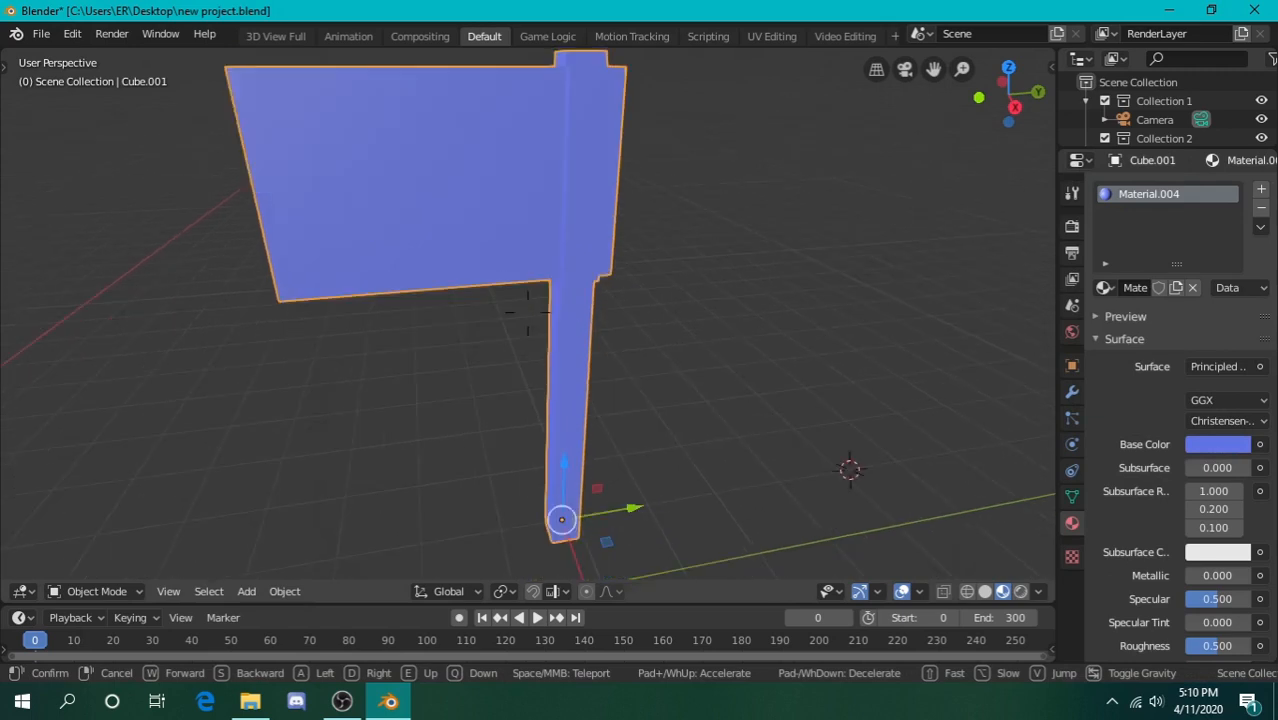
{"action": "key", "text": "s"}
{"action": "key", "text": "Tab"}
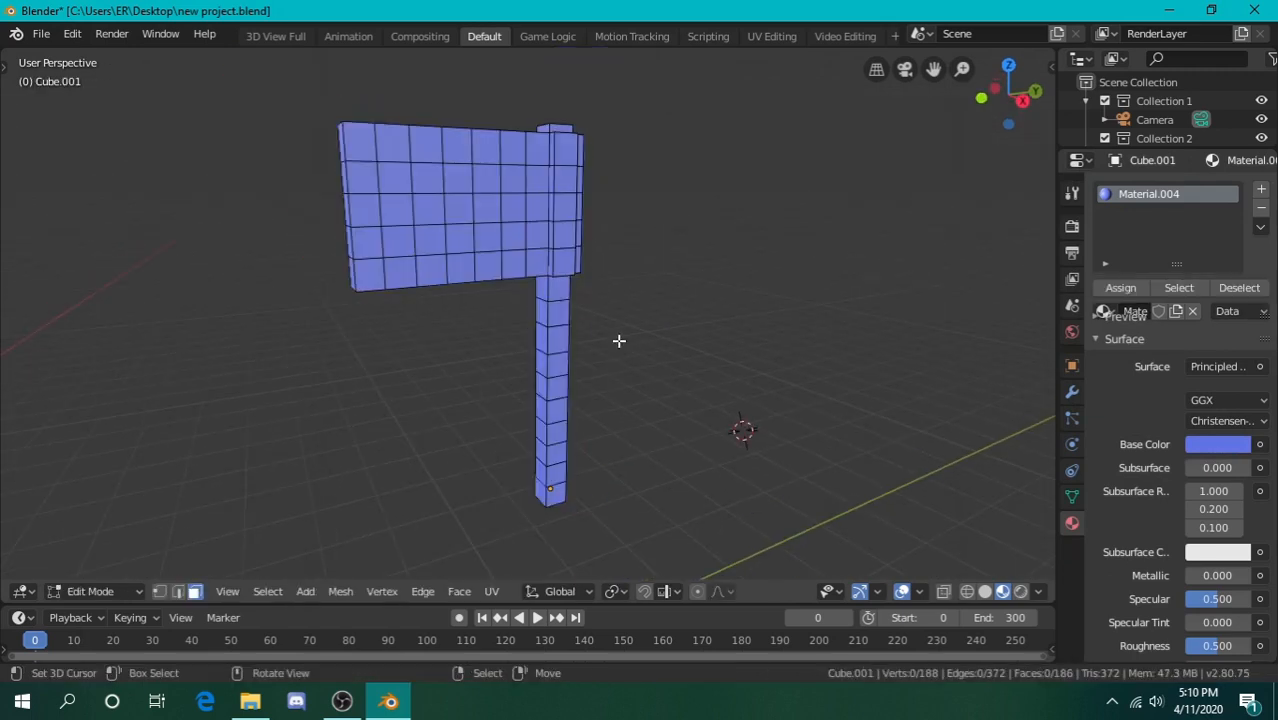
{"action": "key", "text": "w"}
{"action": "left_click", "coordinate": [528, 313]}
{"action": "key", "text": "shift+grave"}
{"action": "left_click", "coordinate": [528, 313]}
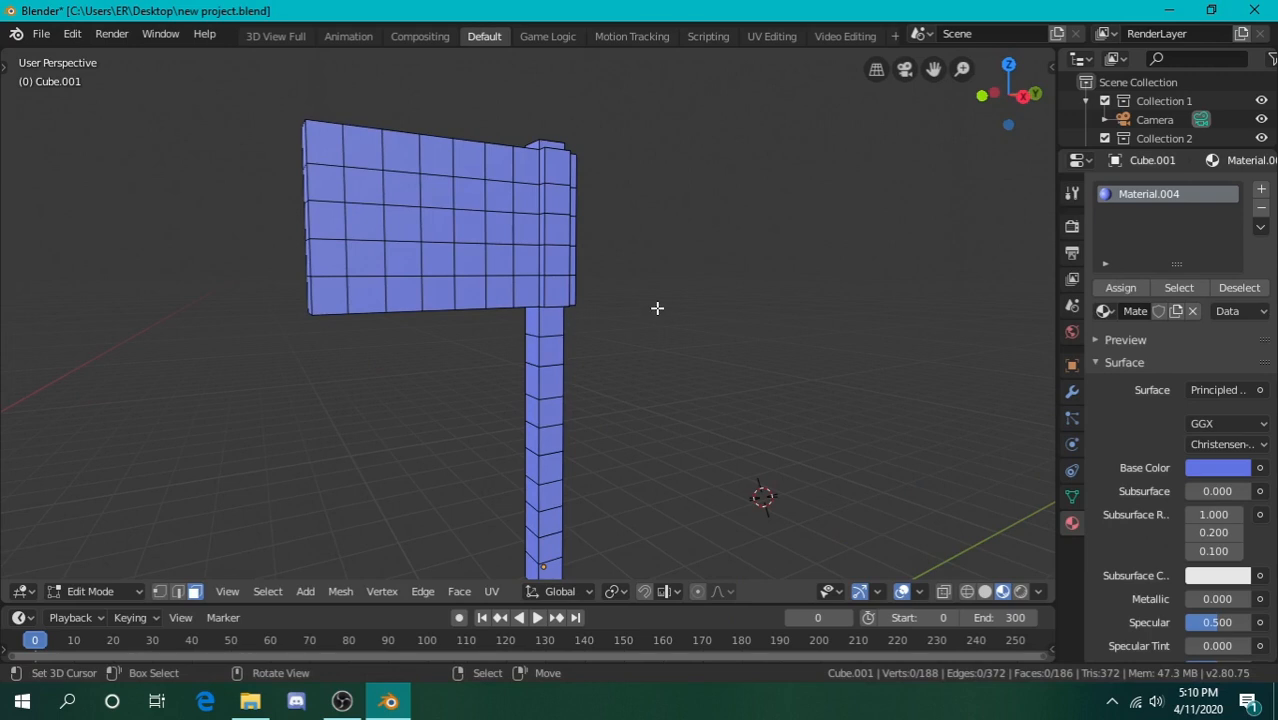
Change the axe material's base color to a dark reddish brown
{"action": "left_click", "coordinate": [1199, 470]}
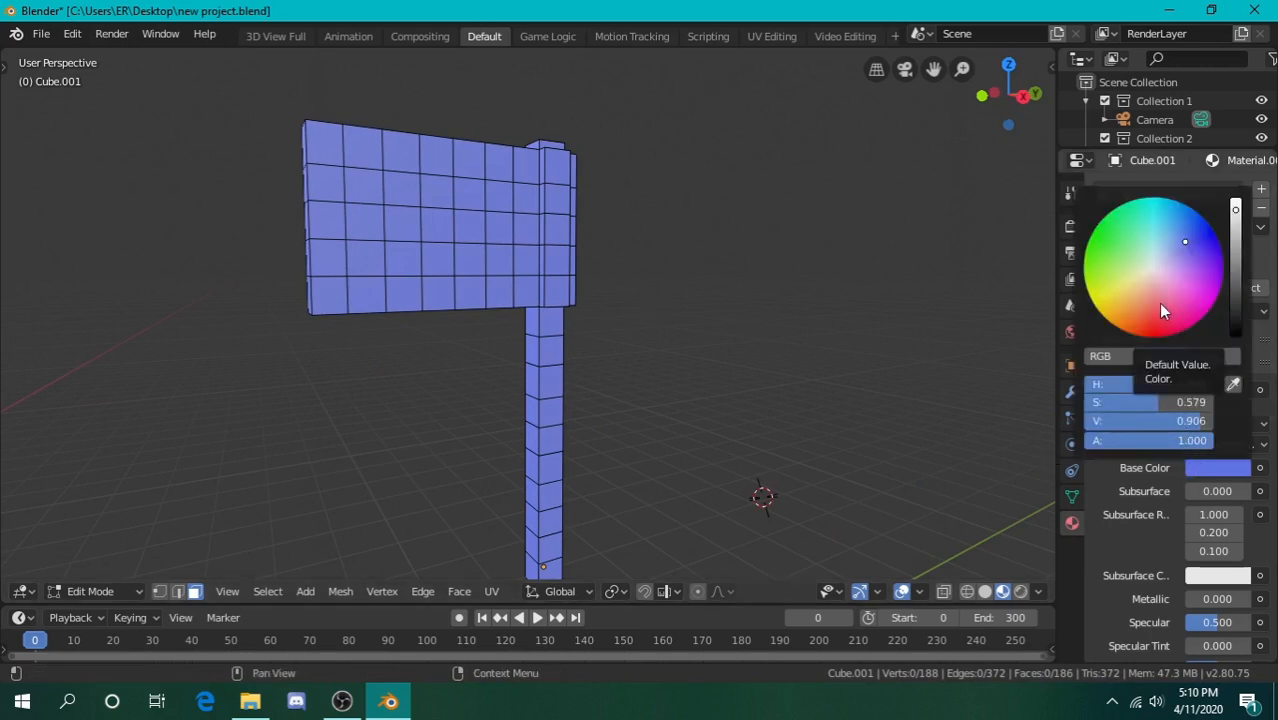
{"action": "mouse_move", "coordinate": [1171, 297]}
{"action": "left_mouse_down"}
{"action": "mouse_move", "coordinate": [1146, 320]}
{"action": "mouse_move", "coordinate": [1167, 319]}
{"action": "mouse_move", "coordinate": [1146, 321]}
{"action": "left_mouse_up"}
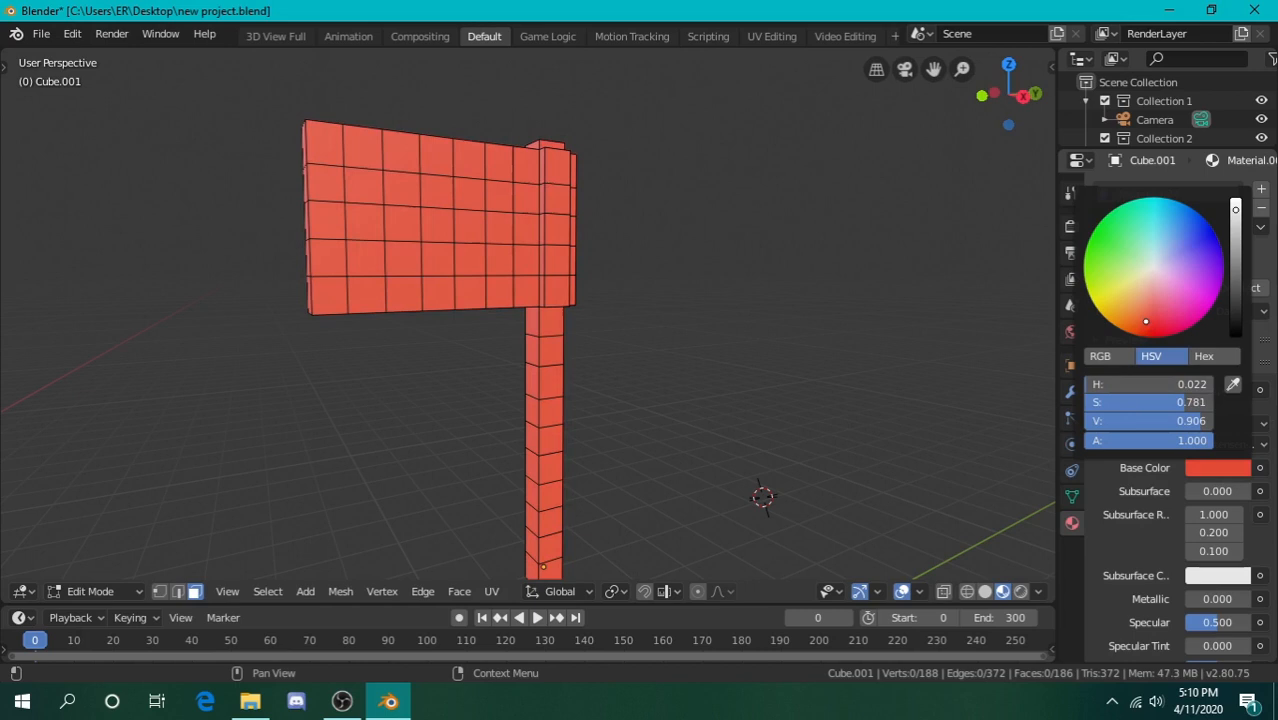
{"action": "left_click_drag", "start_coordinate": [1236, 258], "coordinate": [1236, 285]}
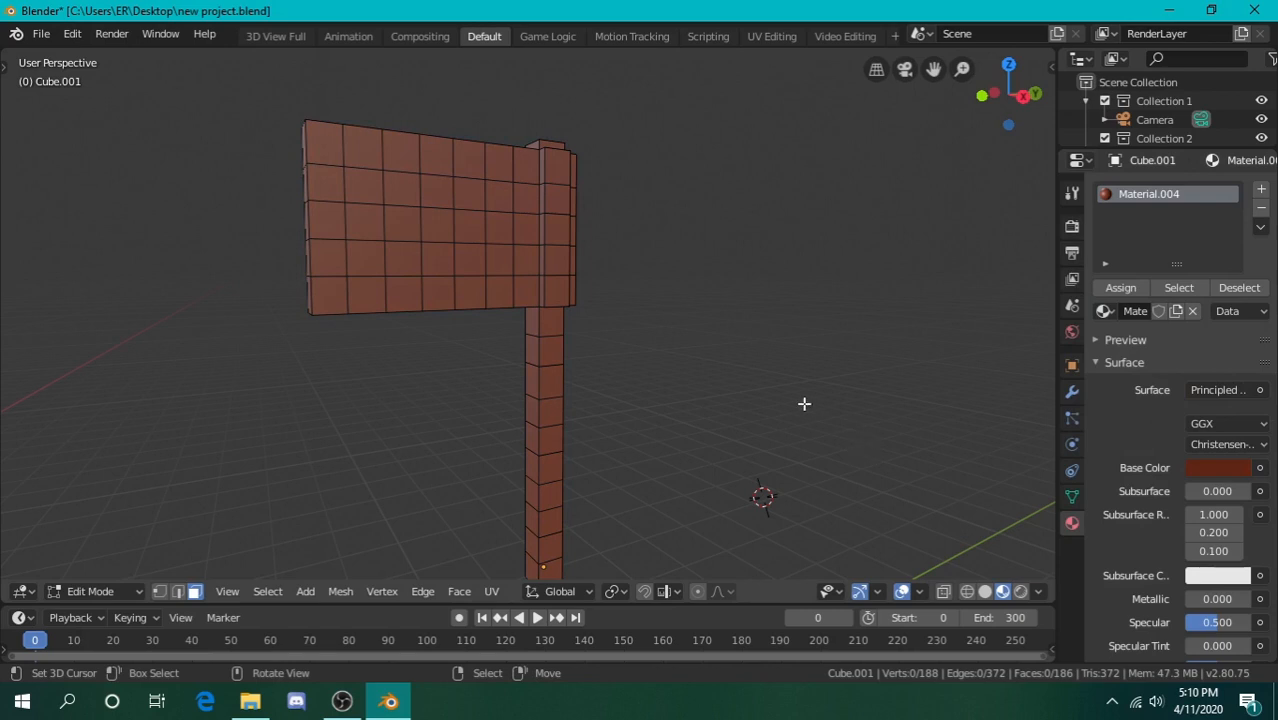
Add a second material slot with a new material and set its base color to a neutral grey, value about 0.56
{"action": "key", "text": "shift+grave"}
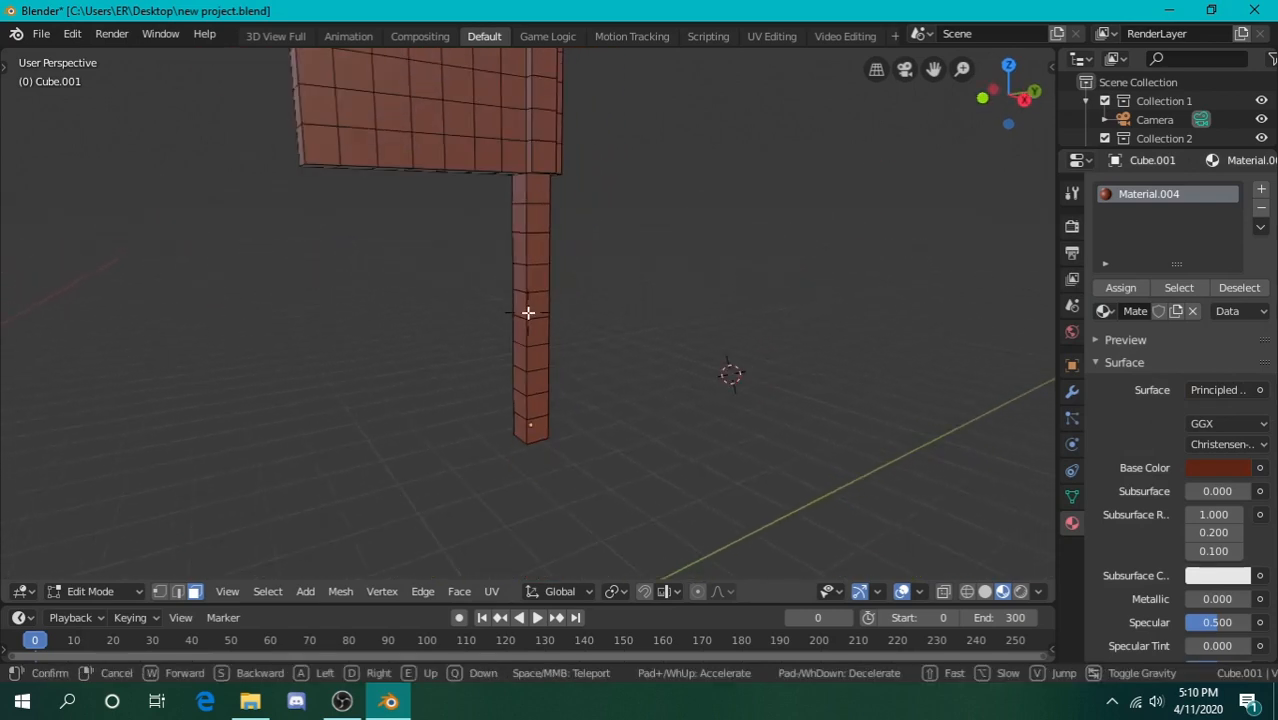
{"action": "left_click", "coordinate": [528, 313]}
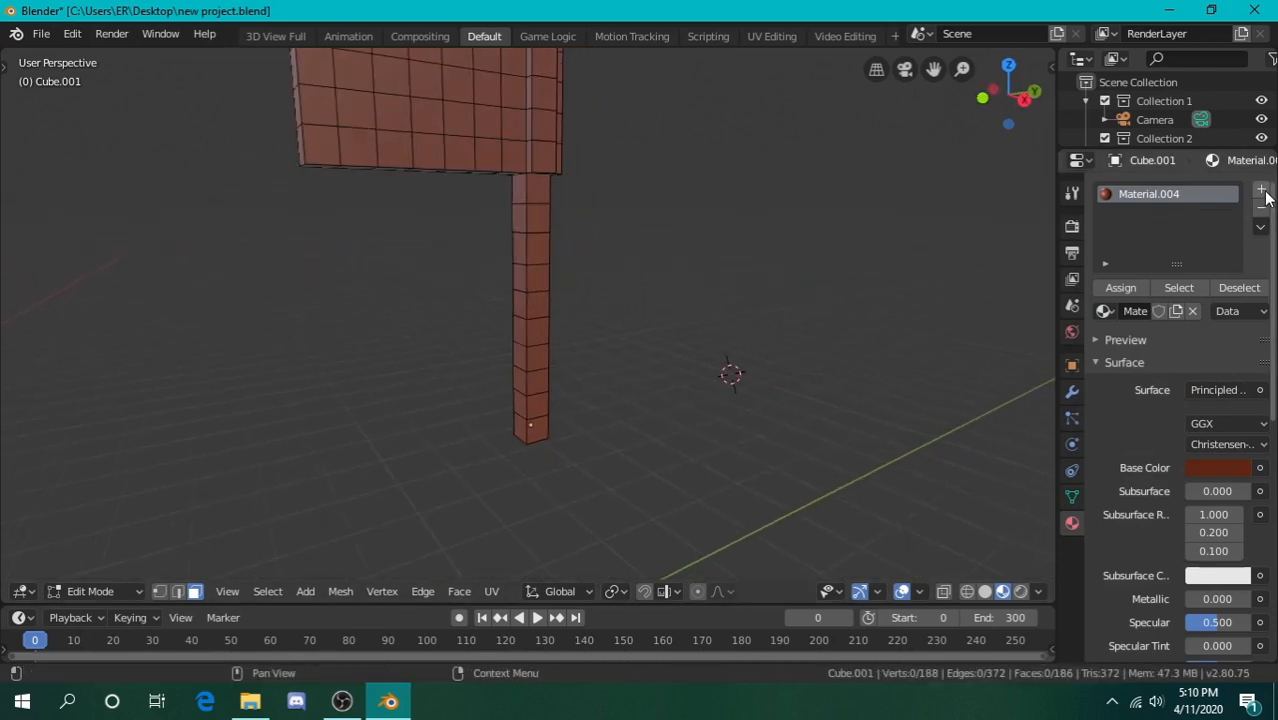
{"action": "left_click", "coordinate": [1262, 190]}
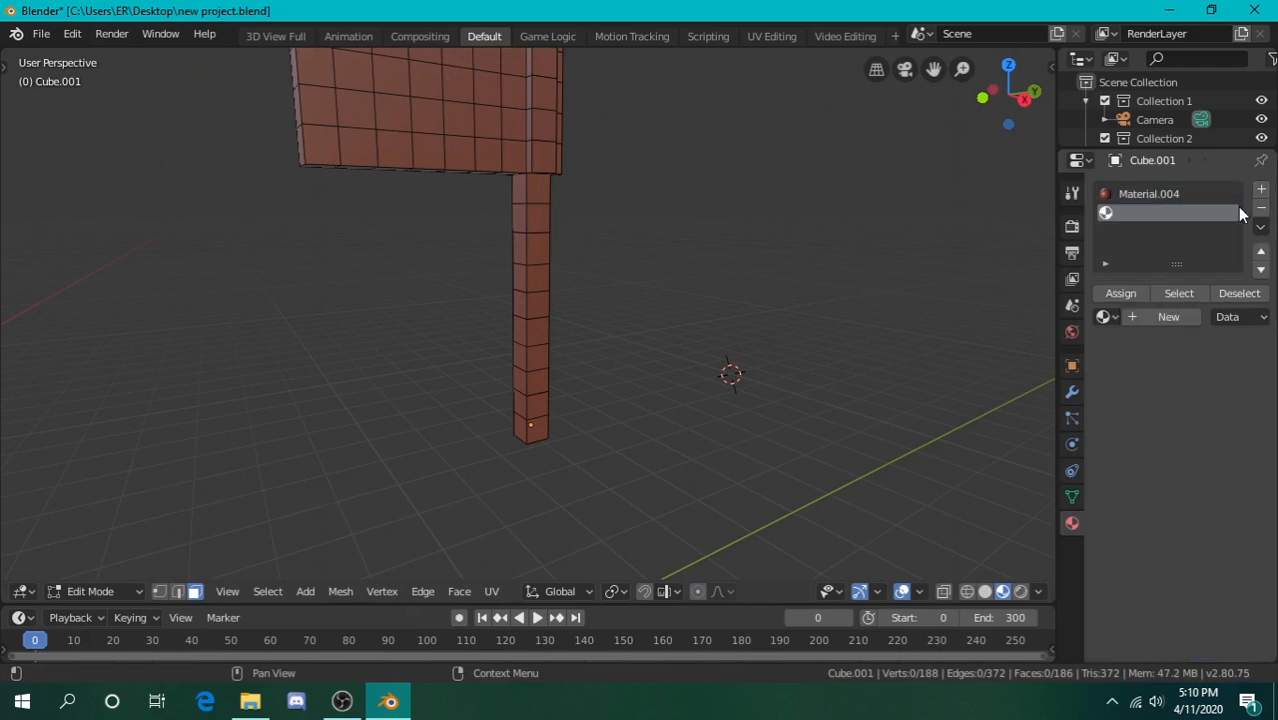
{"action": "left_click", "coordinate": [1156, 316]}
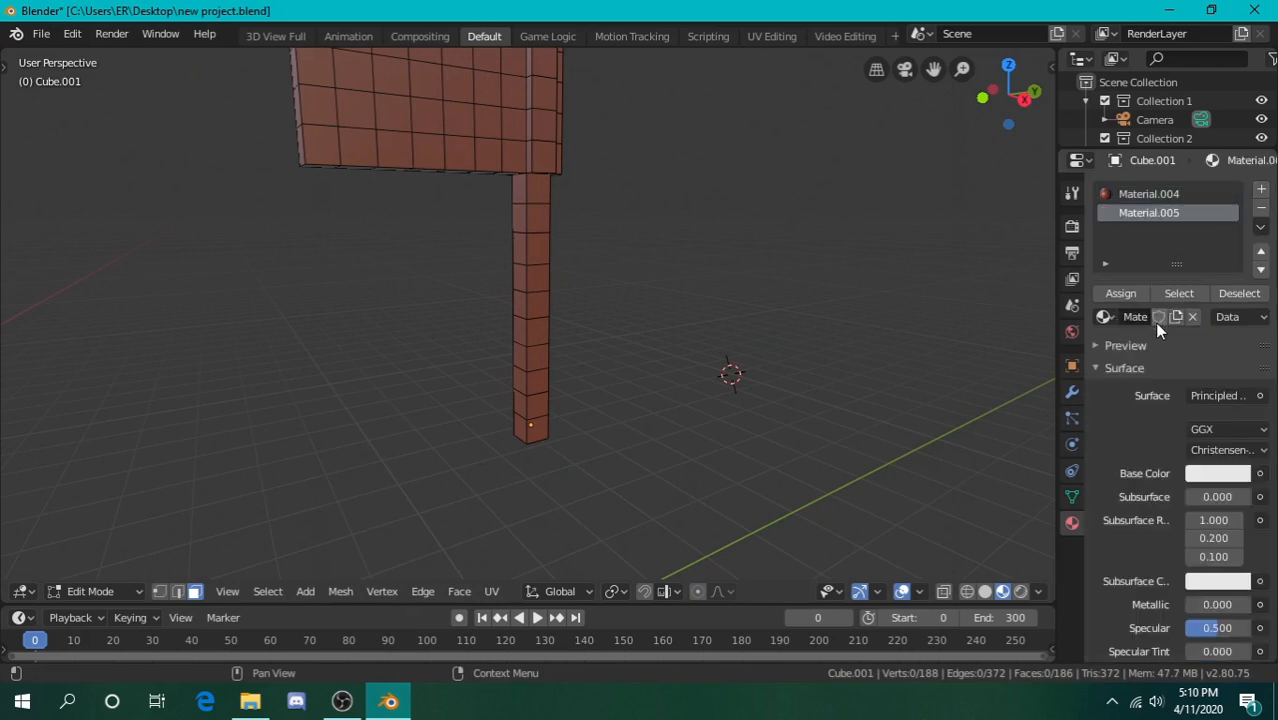
{"action": "left_click", "coordinate": [1216, 476]}
{"action": "left_click_drag", "start_coordinate": [1236, 216], "coordinate": [1236, 278]}
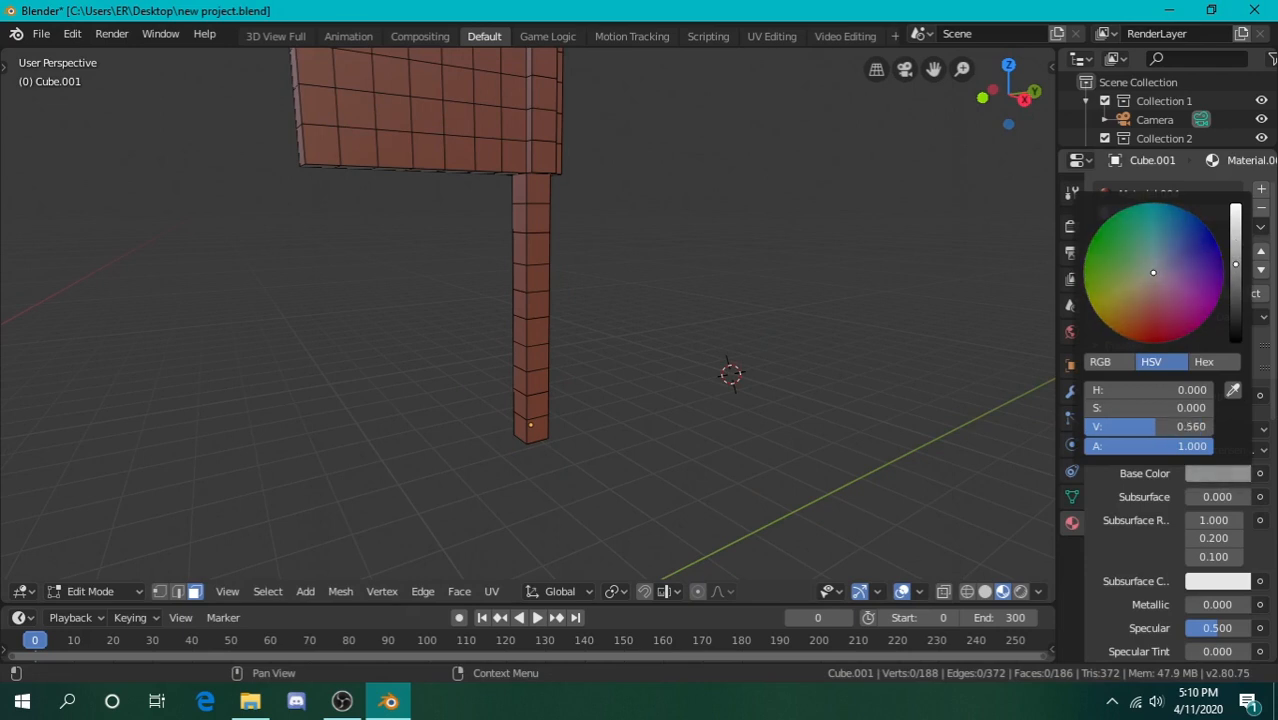
Circle-select the column of faces on the raised collar strip beside the blade, down to the collar's lower end
{"action": "key", "text": "shift+grave"}
{"action": "key", "text": "w"}
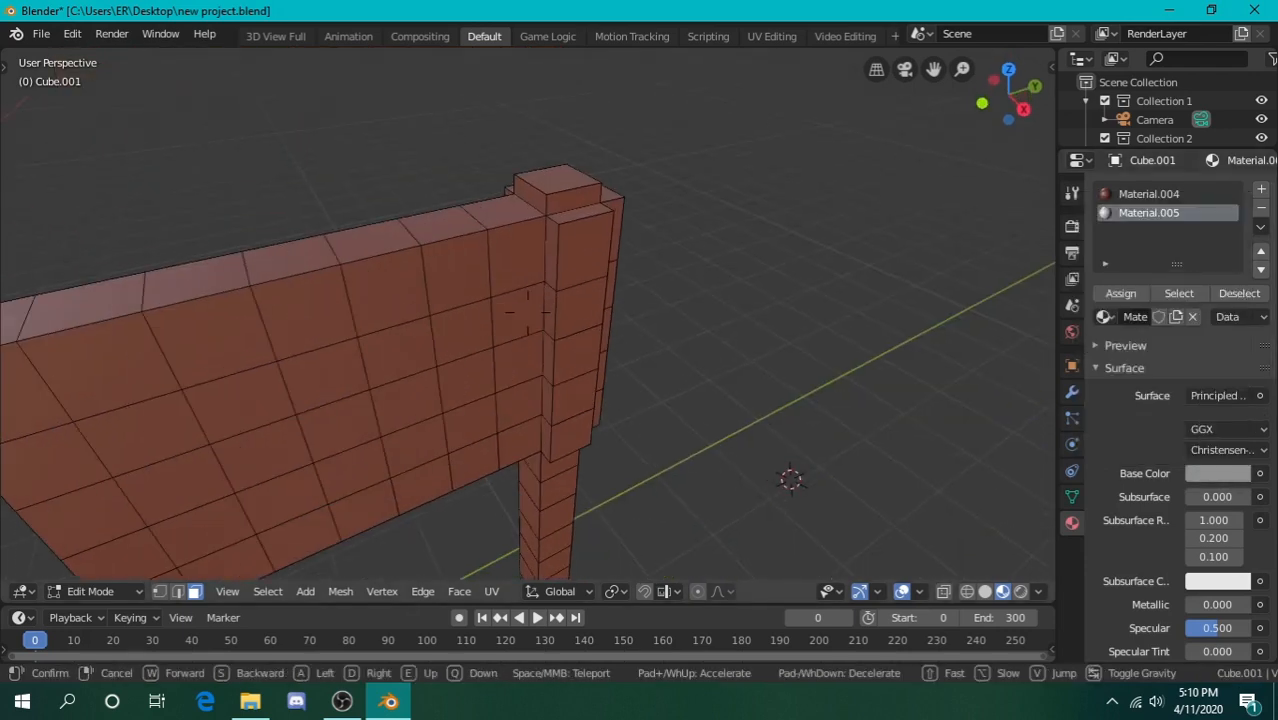
{"action": "left_click", "coordinate": [562, 302]}
{"action": "left_click", "coordinate": [570, 303]}
{"action": "key", "text": "c"}
{"action": "left_click_drag", "start_coordinate": [585, 317], "coordinate": [562, 545]}
{"action": "key", "text": "Escape"}
Add the faces of the collar's back strips, including their undersides, to the selection with Circle Select
{"action": "key", "text": "shift+grave"}
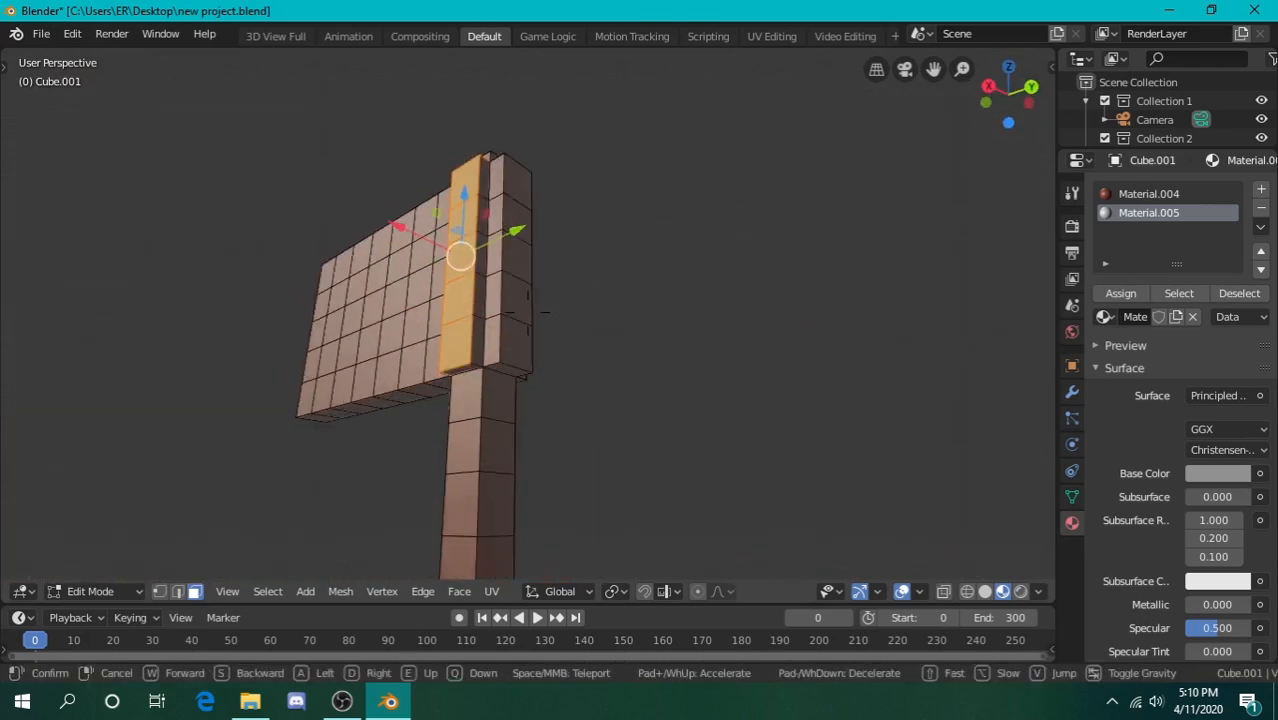
{"action": "left_click", "coordinate": [527, 308]}
{"action": "key", "text": "c"}
{"action": "mouse_move", "coordinate": [507, 113]}
{"action": "left_mouse_down"}
{"action": "mouse_move", "coordinate": [495, 245]}
{"action": "mouse_move", "coordinate": [518, 262]}
{"action": "mouse_move", "coordinate": [524, 110]}
{"action": "left_mouse_up"}
{"action": "key", "text": "Escape"}
{"action": "key", "text": "shift+grave"}
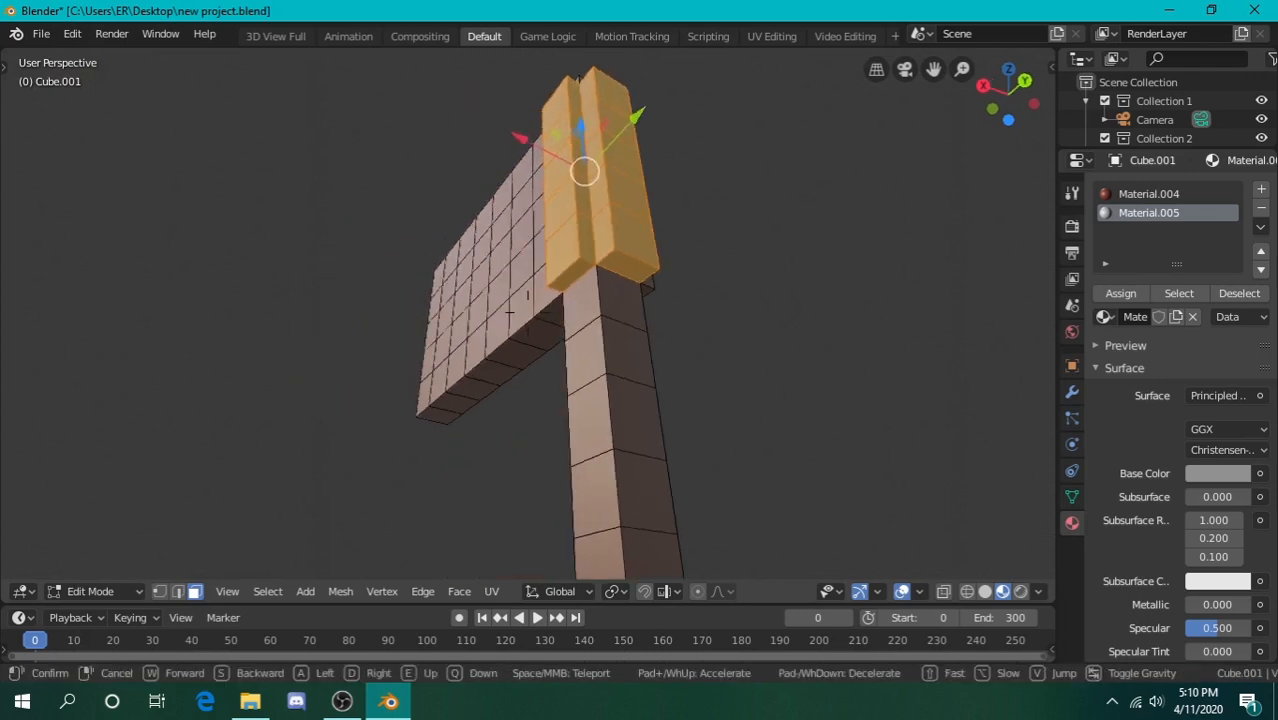
{"action": "left_click", "coordinate": [528, 313]}
{"action": "key", "text": "c"}
{"action": "left_click_drag", "start_coordinate": [517, 202], "coordinate": [514, 390]}
{"action": "key", "text": "Escape"}
Extend the face selection to the collar strip on the opposite side of the axe head
{"action": "key", "text": "shift+grave"}
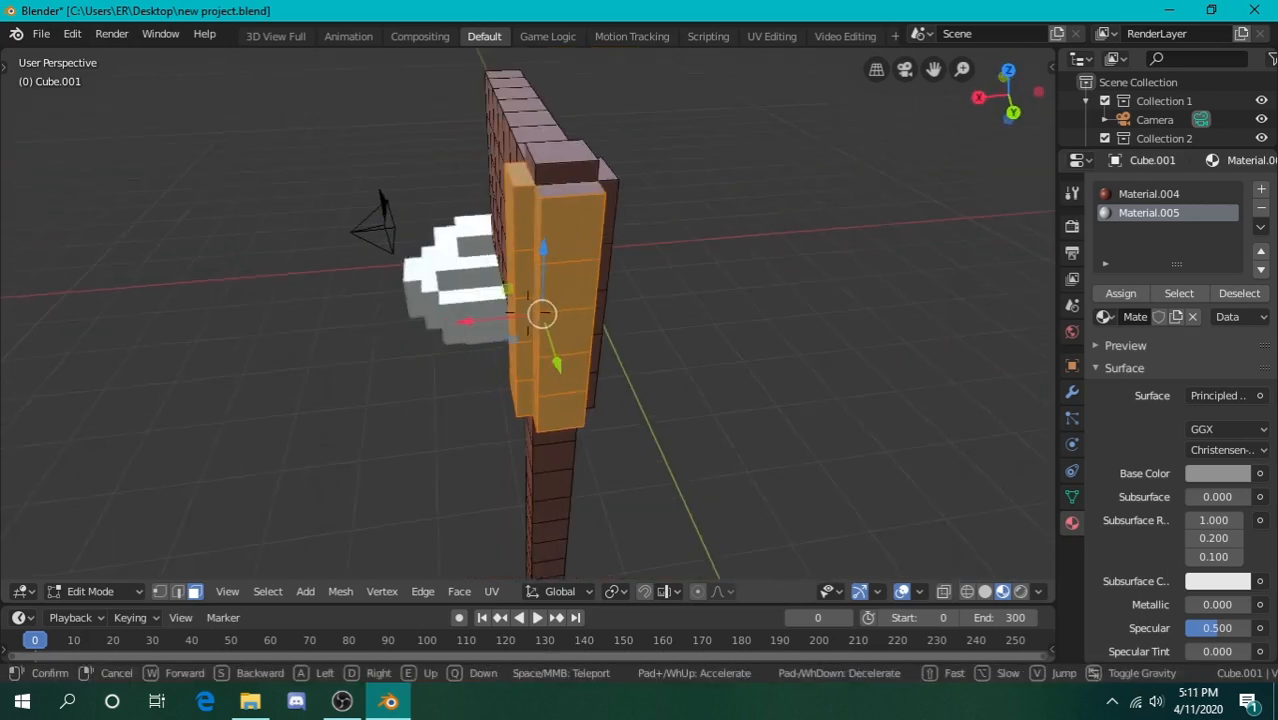
{"action": "left_click", "coordinate": [557, 192]}
{"action": "key", "text": "c"}
{"action": "key", "text": "Escape"}
{"action": "key", "text": "shift+grave"}
{"action": "key", "text": "w"}
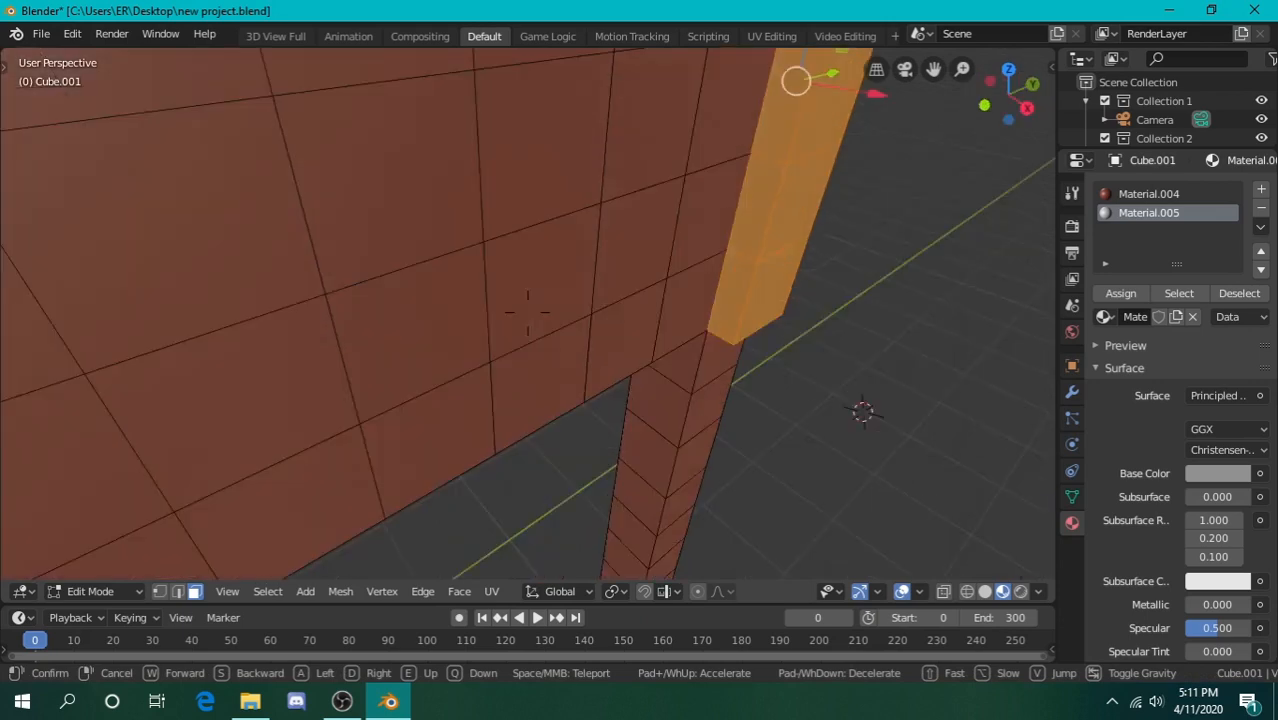
{"action": "key", "text": "a"}
{"action": "key", "text": "e"}
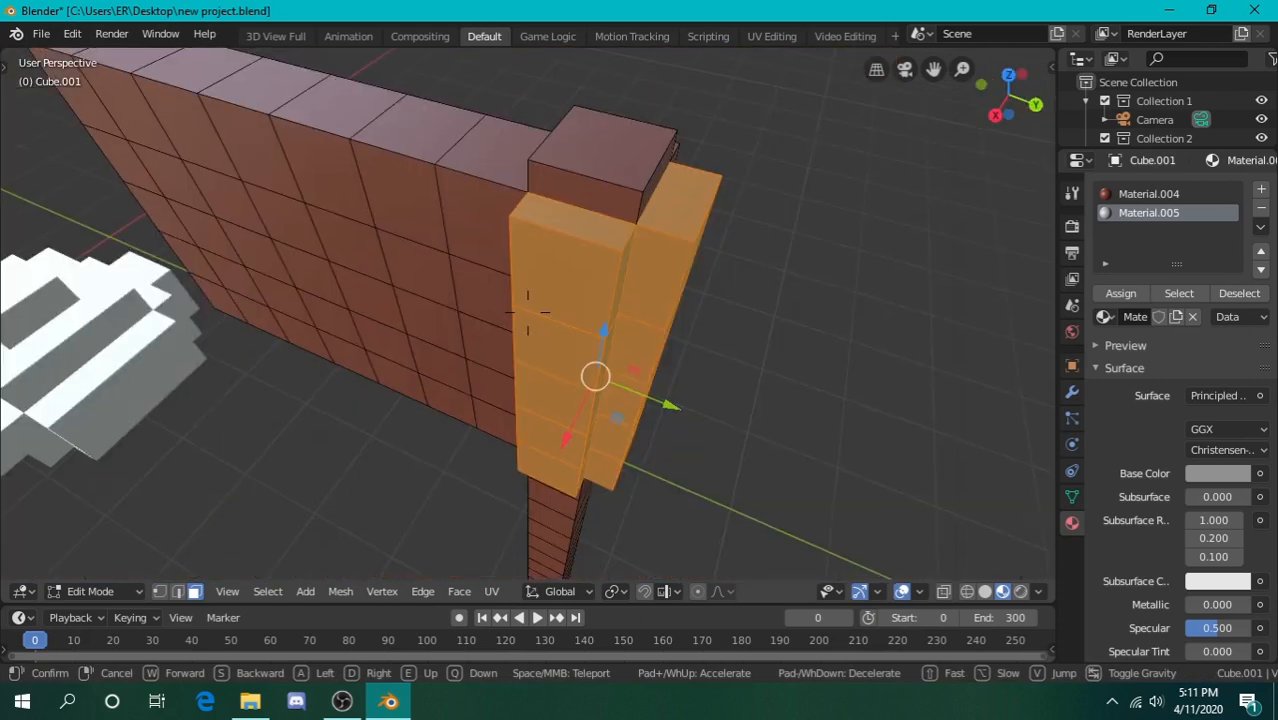
{"action": "left_click", "coordinate": [528, 313]}
{"action": "key", "text": "c"}
{"action": "mouse_move", "coordinate": [517, 325]}
{"action": "left_mouse_down"}
{"action": "mouse_move", "coordinate": [516, 108]}
{"action": "mouse_move", "coordinate": [502, 188]}
{"action": "left_mouse_up"}
{"action": "key", "text": "Escape"}
Add the collar's narrow edge faces next to the blade on the opposite side to the selection
{"action": "key", "text": "shift+grave"}
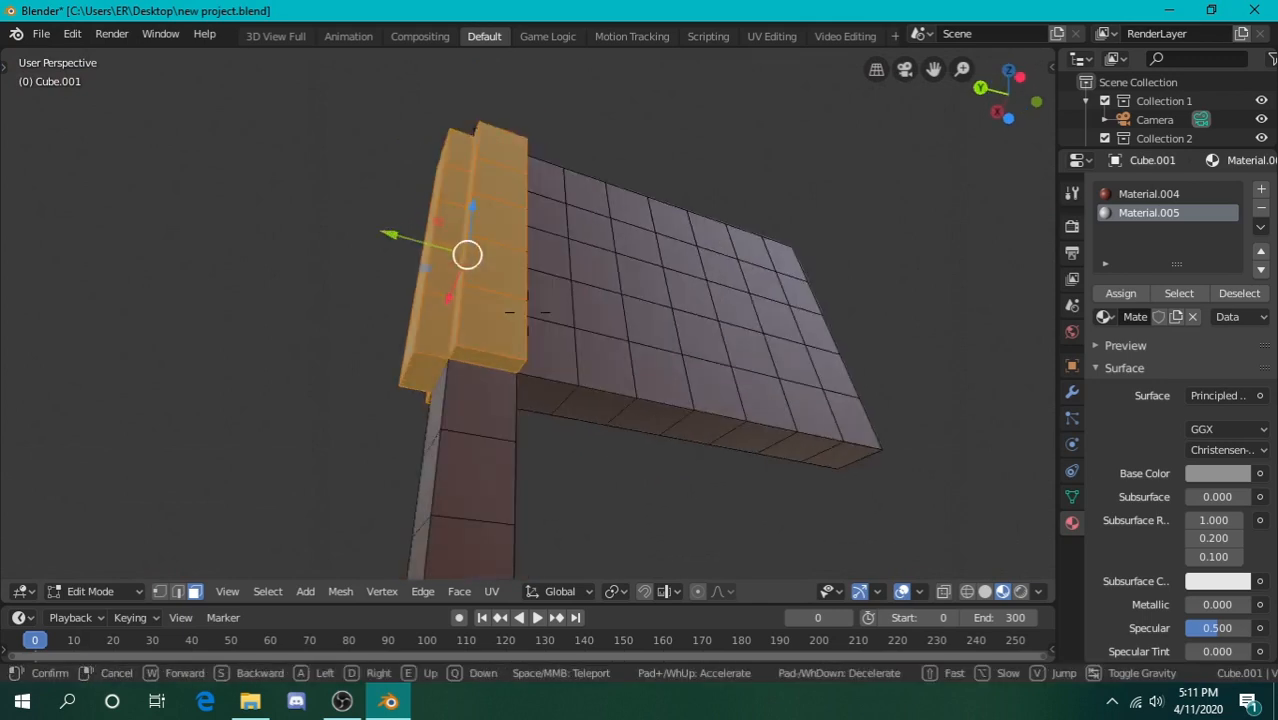
{"action": "left_click", "coordinate": [522, 322]}
{"action": "key", "text": "c"}
{"action": "left_click_drag", "start_coordinate": [494, 158], "coordinate": [497, 172]}
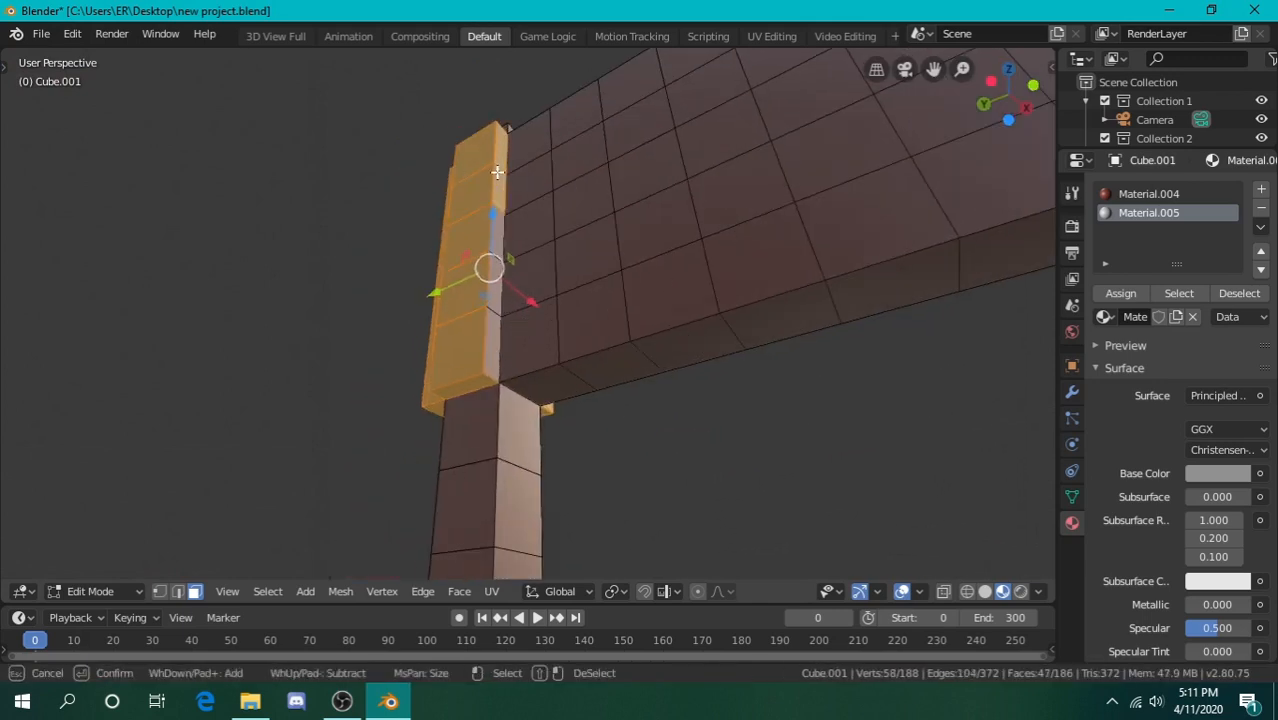
{"action": "left_click_drag", "start_coordinate": [485, 219], "coordinate": [490, 380]}
{"action": "key", "text": "Escape"}
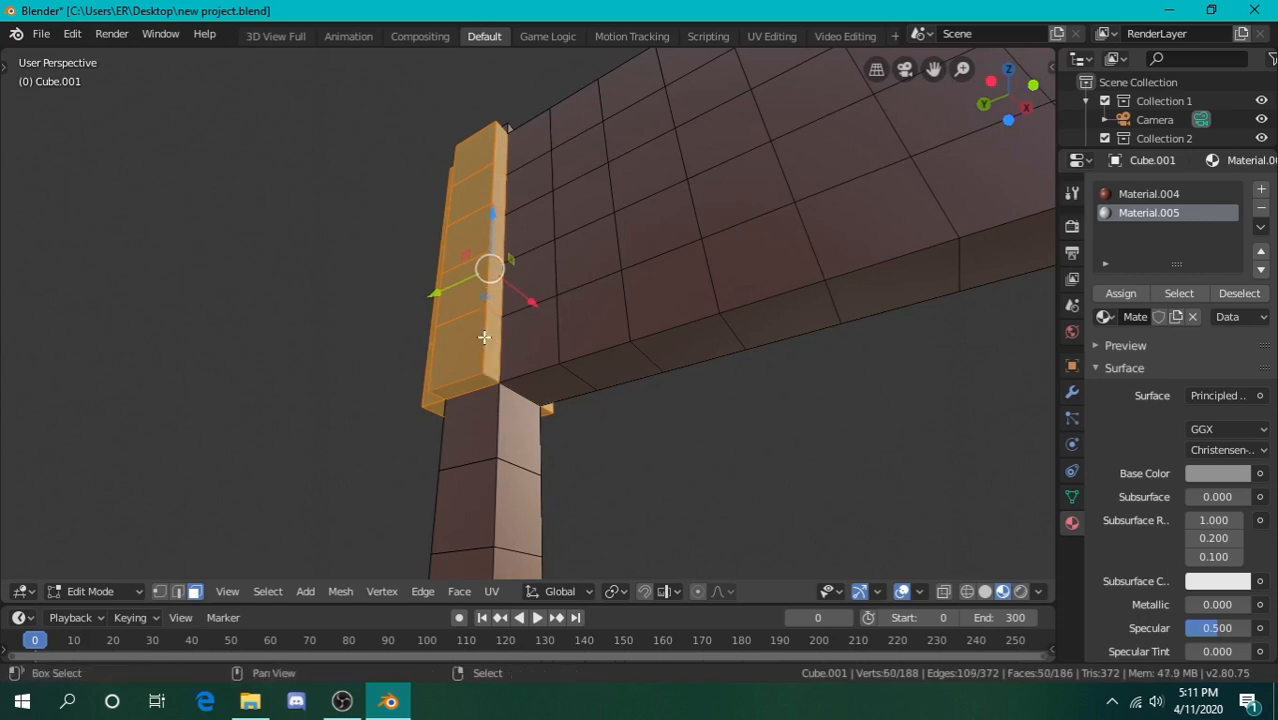
{"action": "key", "text": "shift+grave"}
{"action": "left_click", "coordinate": [527, 311]}
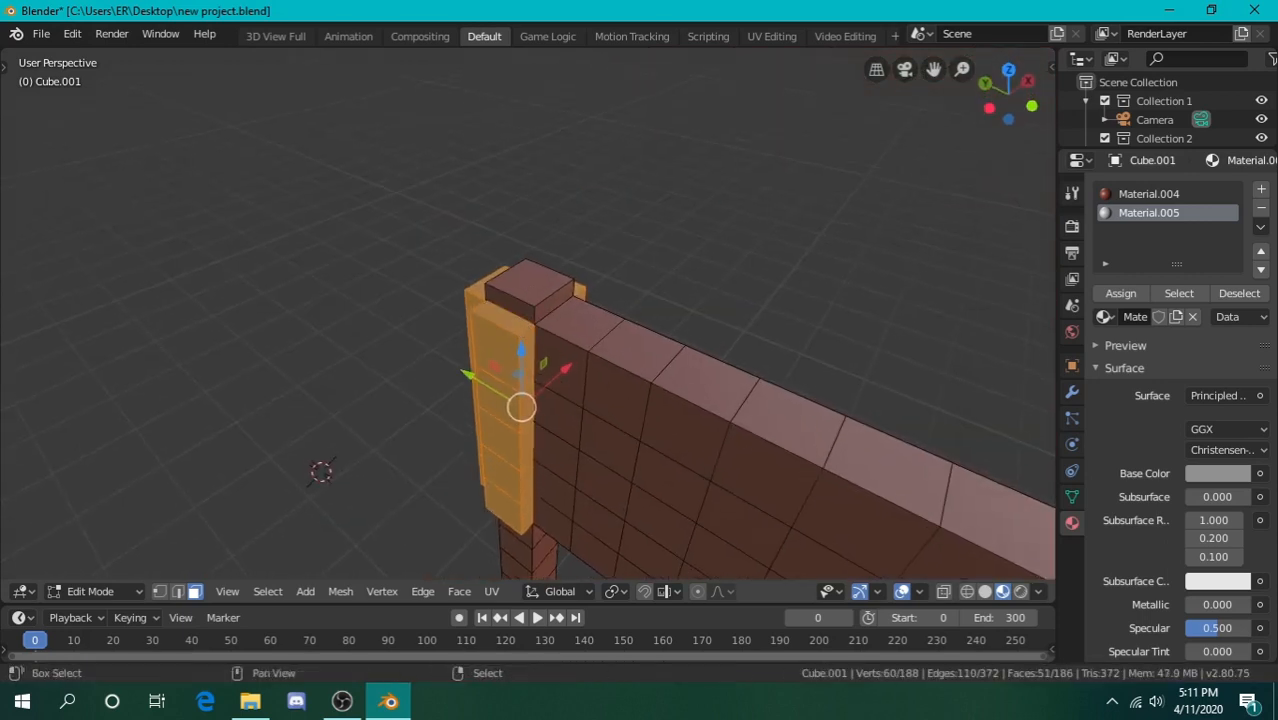
Add the top face and exposed side faces of the handle tip above the collar to the selection
{"action": "key", "text": "shift+grave"}
{"action": "key", "text": "d"}
{"action": "key", "text": "s"}
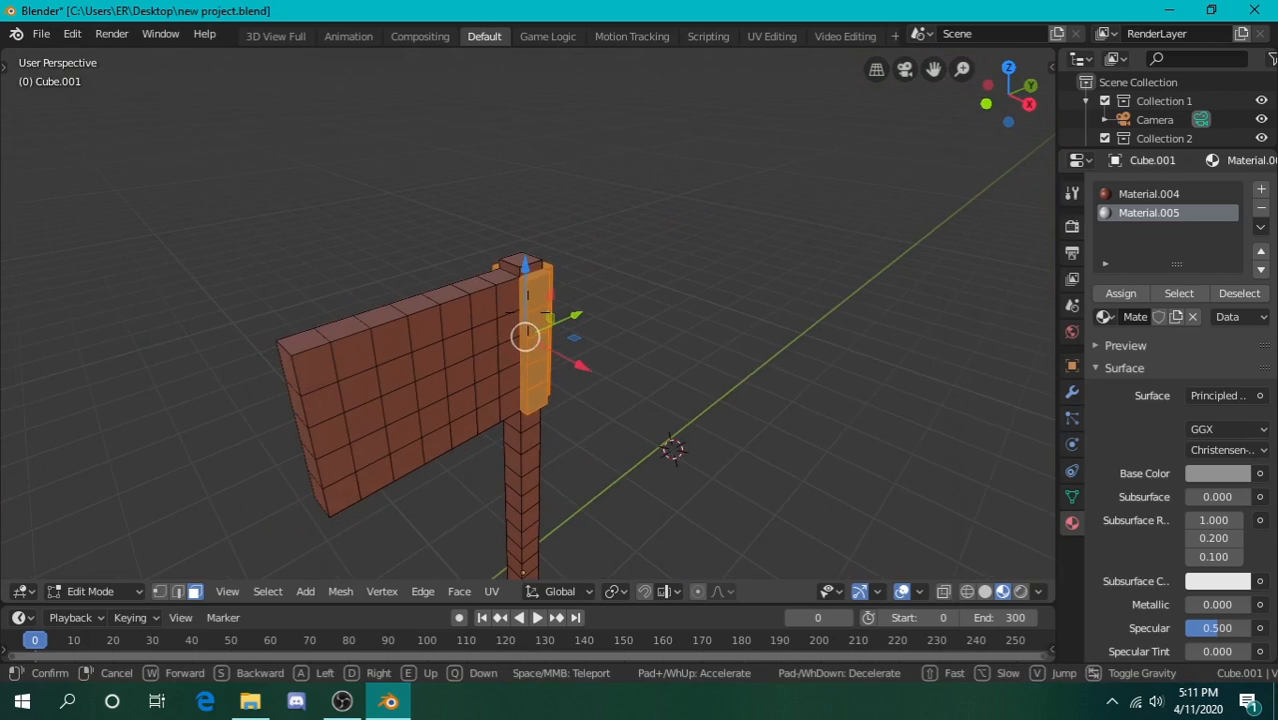
{"action": "key", "text": "w"}
{"action": "key", "text": "s"}
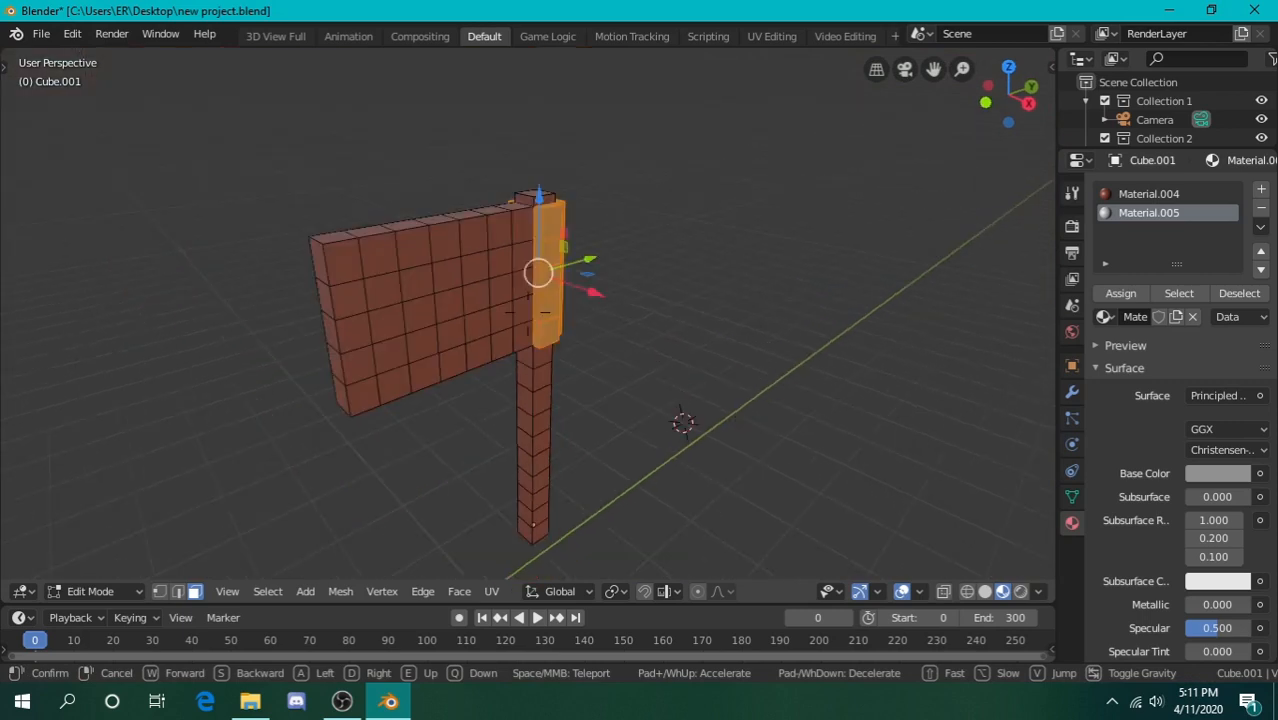
{"action": "key", "text": "w"}
{"action": "left_click", "coordinate": [538, 312]}
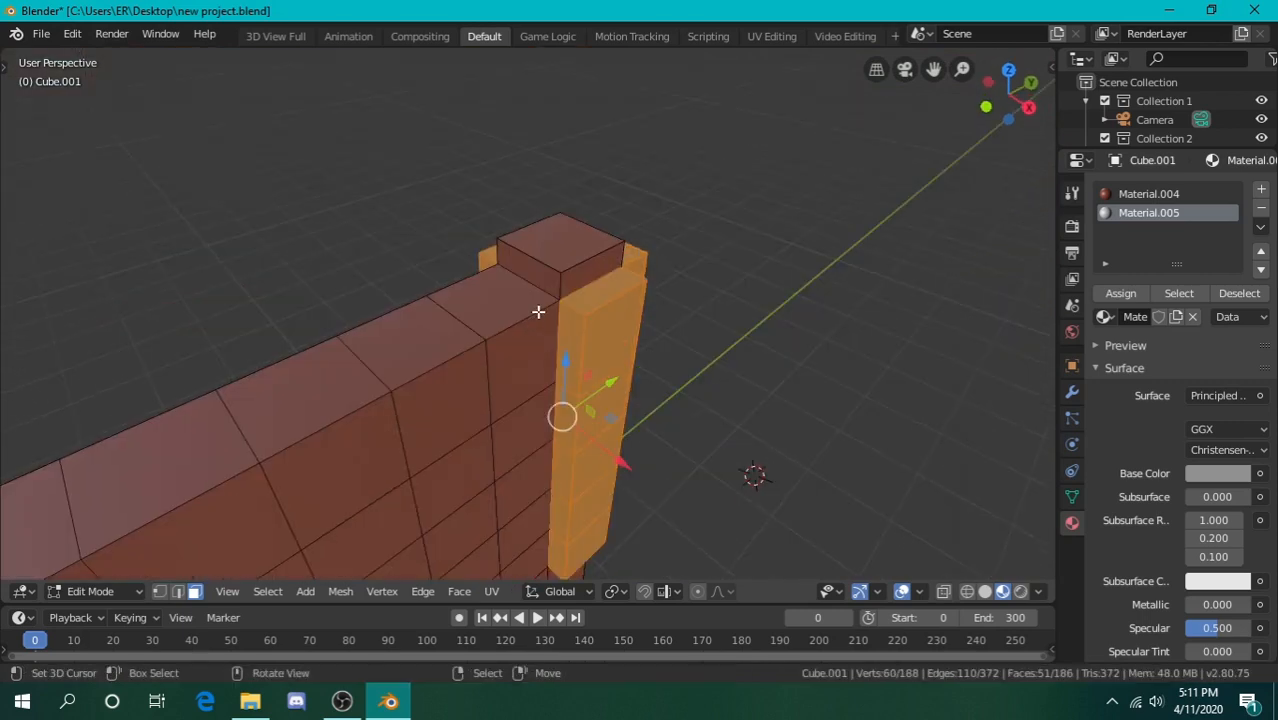
{"action": "right_click", "coordinate": [542, 277], "text": "shift"}
{"action": "right_click", "coordinate": [580, 277], "text": "shift"}
{"action": "right_click", "coordinate": [556, 262], "text": "shift"}
{"action": "key", "text": "shift+grave"}
{"action": "key", "text": "d"}
{"action": "key", "text": "s"}
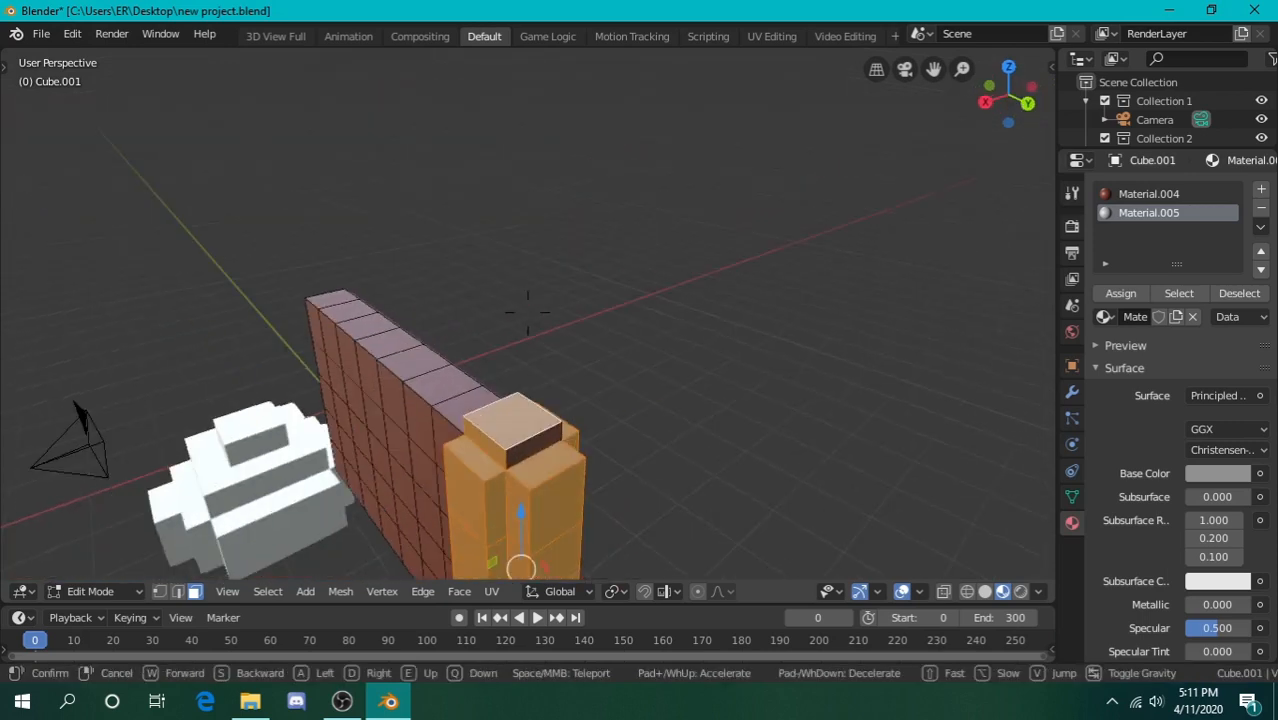
{"action": "key", "text": "w"}
{"action": "left_click", "coordinate": [528, 312]}
{"action": "key", "text": "c"}
{"action": "left_click", "coordinate": [456, 392]}
{"action": "left_click", "coordinate": [512, 379]}
{"action": "key", "text": "Escape"}
Assign the grey Material.005 to the selected collar and handle-tip faces, then clear the selection
{"action": "key", "text": "shift+grave"}
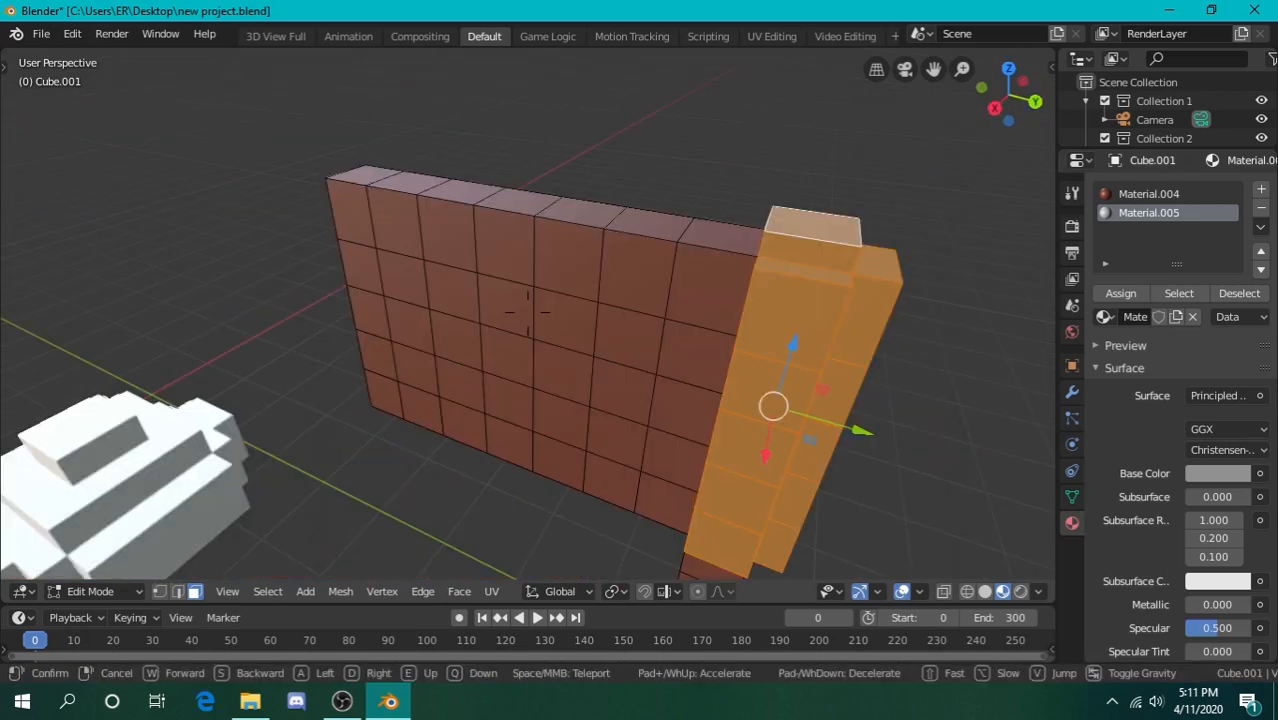
{"action": "key", "text": "d"}
{"action": "key", "text": "a"}
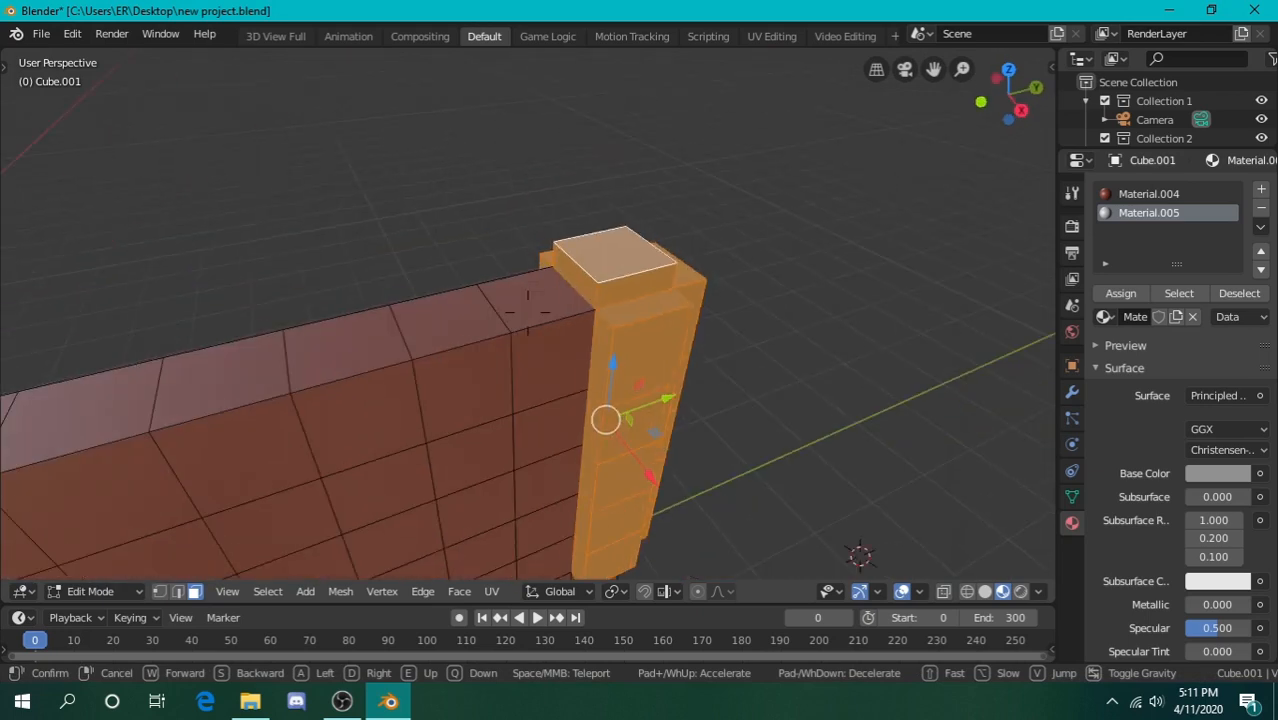
{"action": "key", "text": "s"}
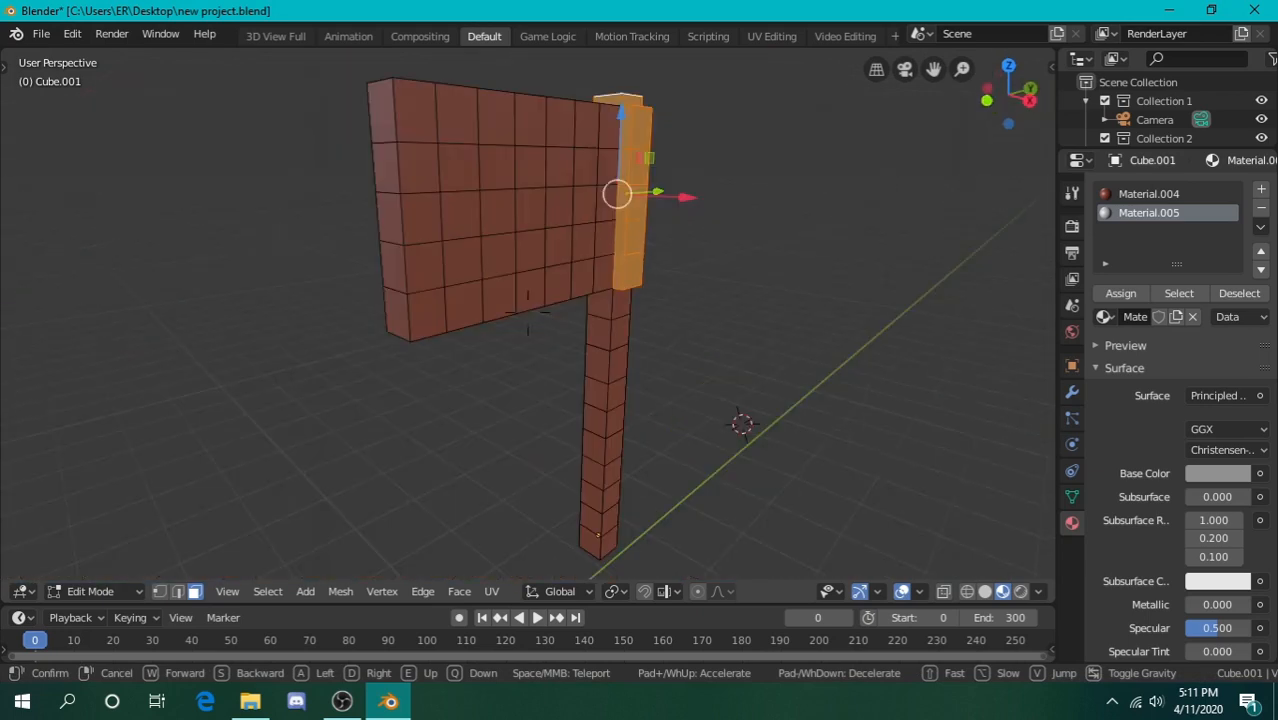
{"action": "key", "text": "w"}
{"action": "left_click", "coordinate": [528, 312]}
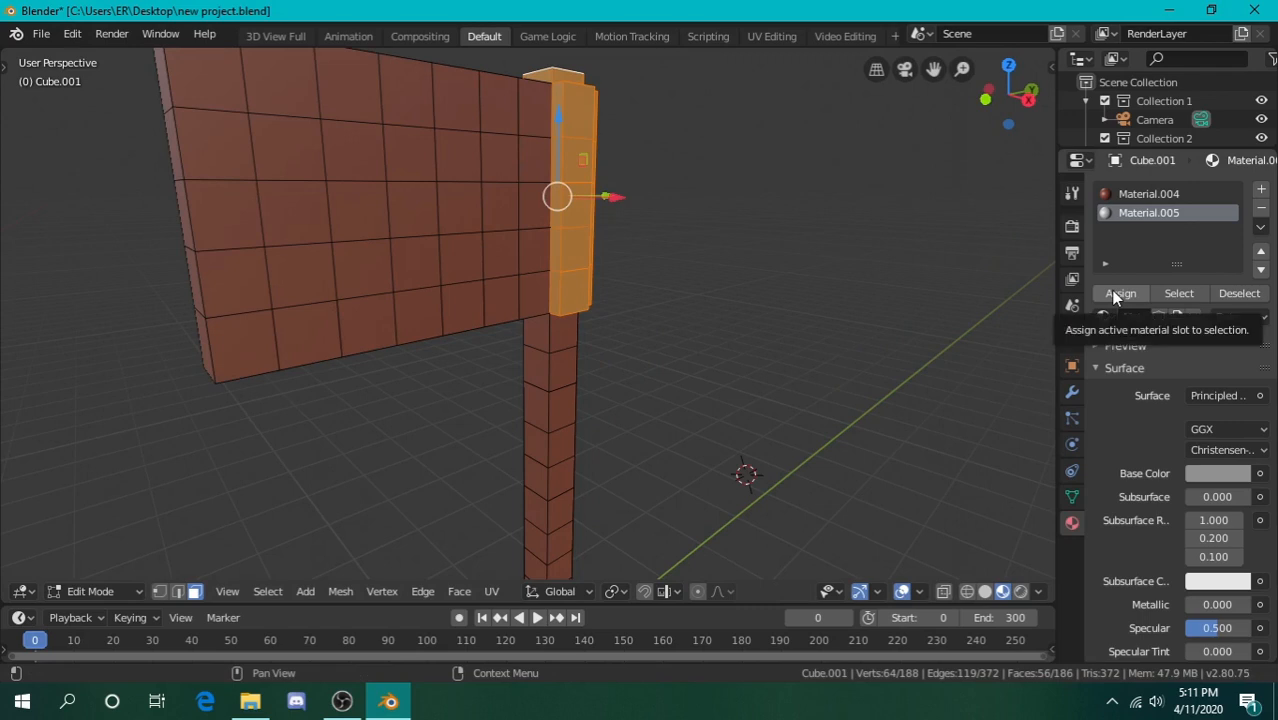
{"action": "left_click", "coordinate": [1119, 293]}
{"action": "key", "text": "alt+a"}
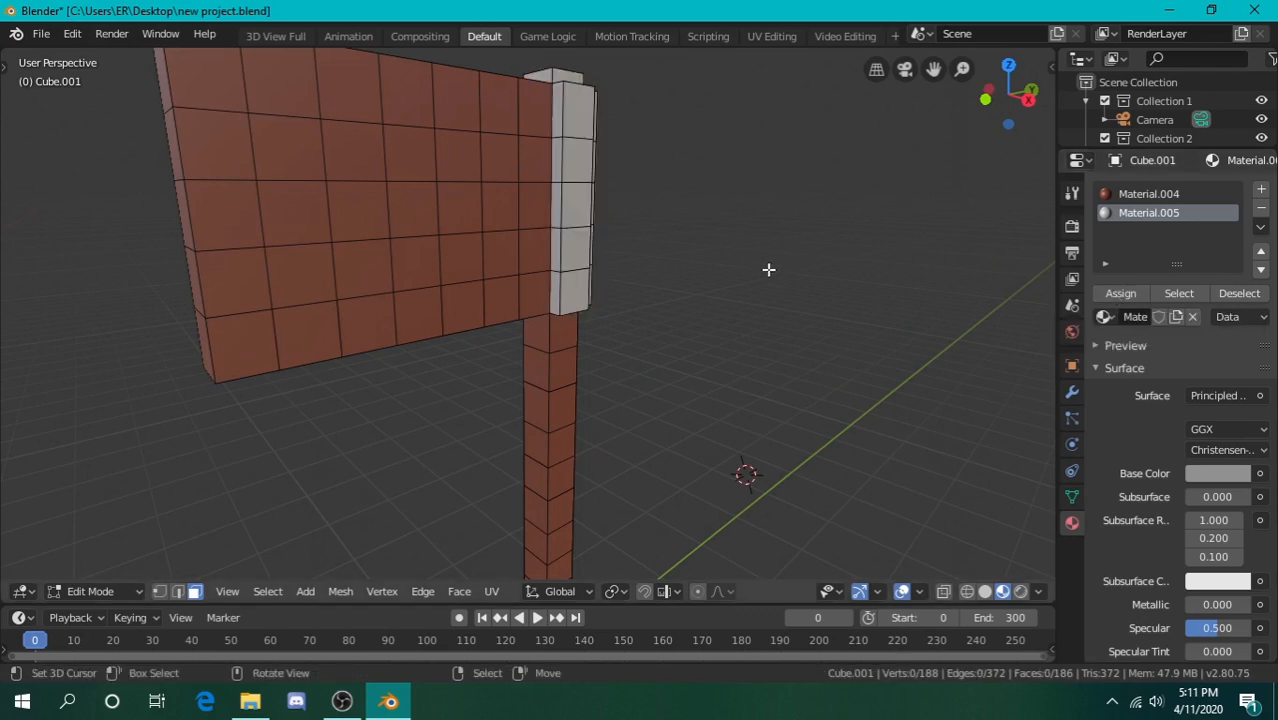
Add a third material slot with a new material and set its base color to blue
{"action": "key", "text": "shift+grave"}
{"action": "key", "text": "w"}
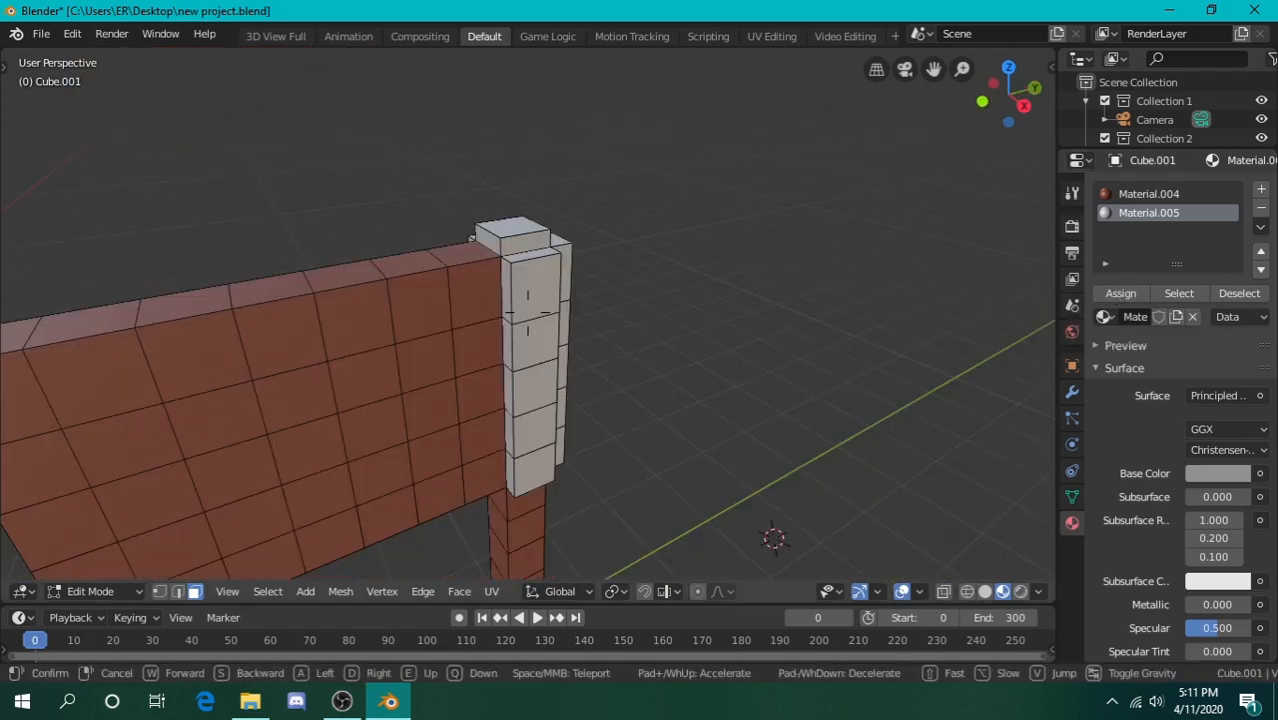
{"action": "left_click", "coordinate": [513, 206]}
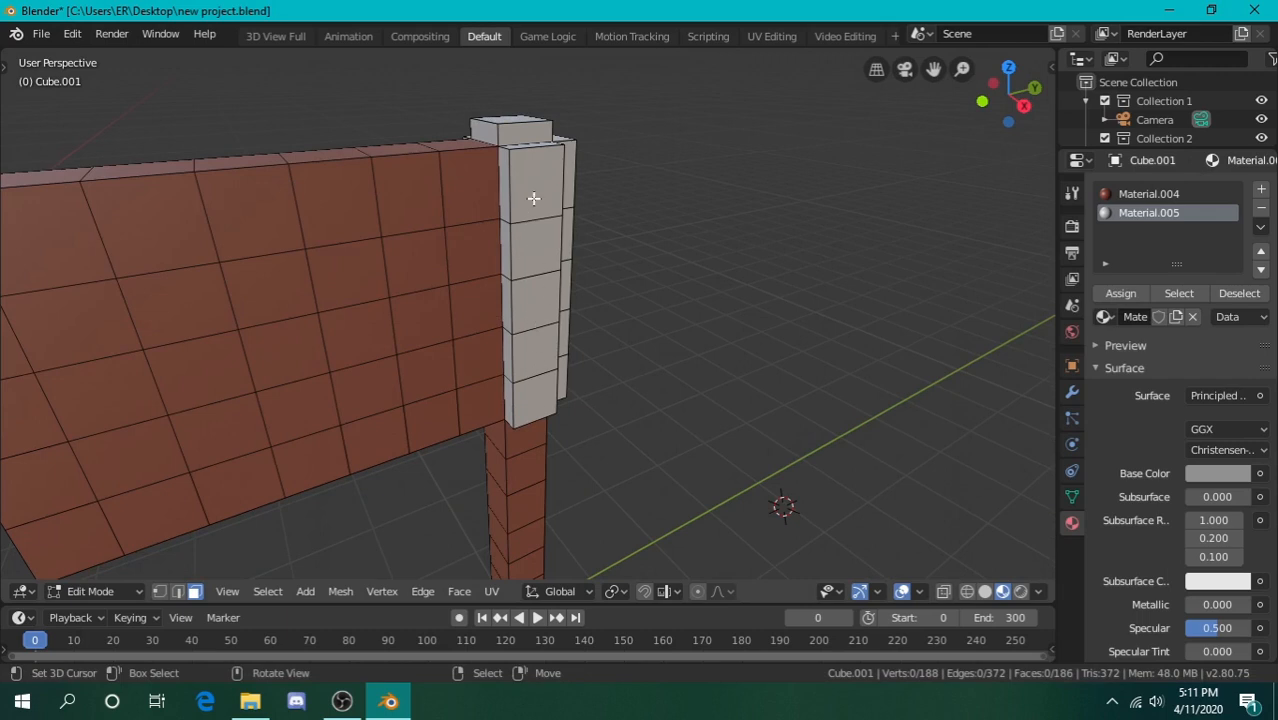
{"action": "key", "text": "shift+grave"}
{"action": "key", "text": "s"}
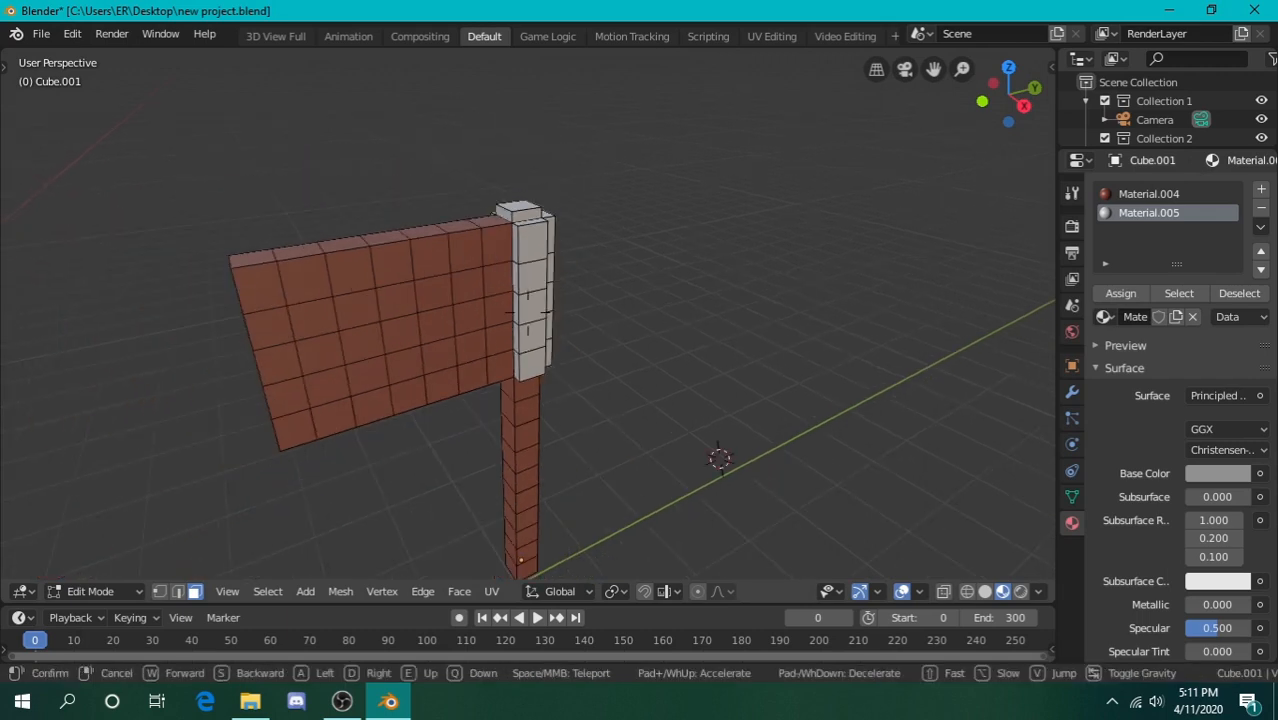
{"action": "left_click", "coordinate": [528, 313]}
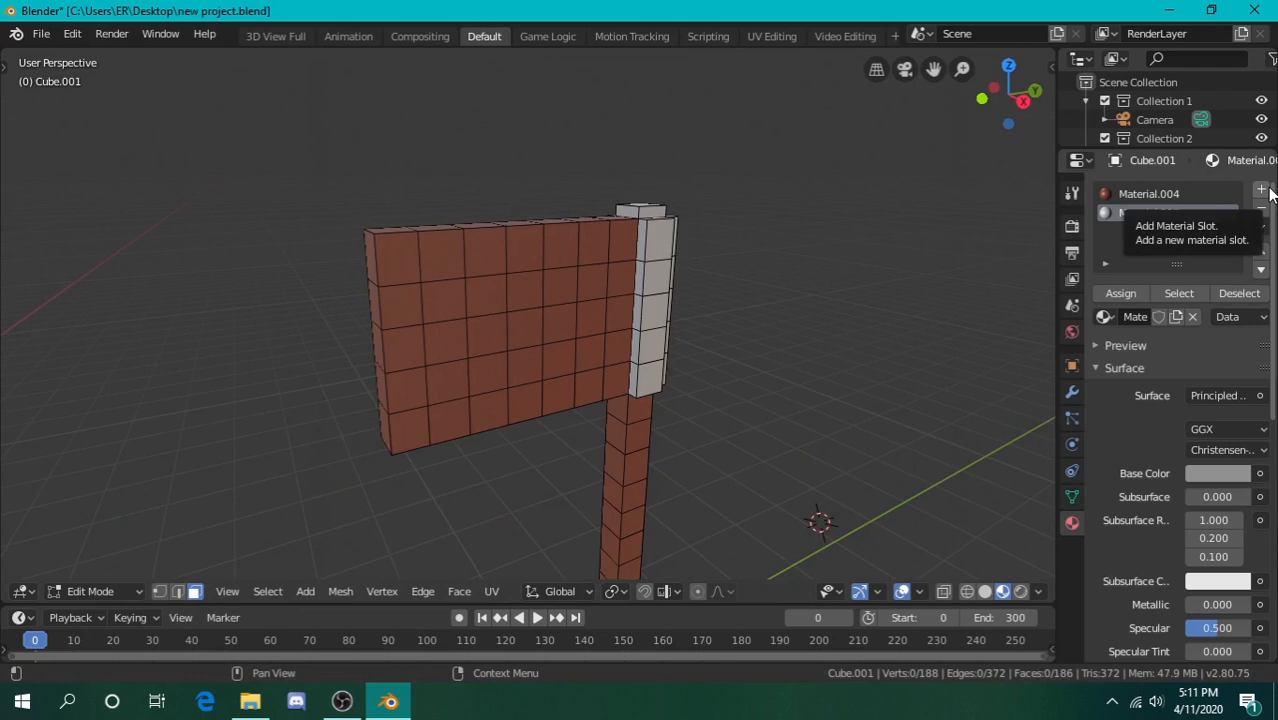
{"action": "left_click", "coordinate": [1268, 191]}
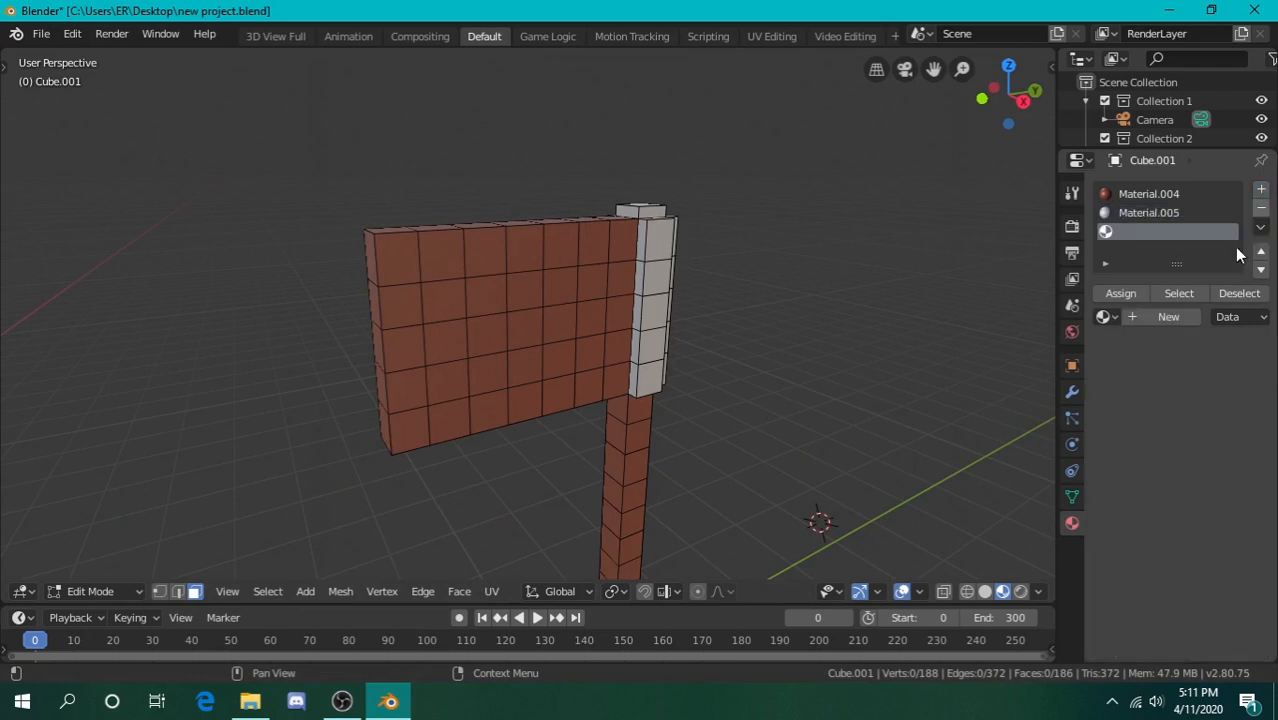
{"action": "left_click", "coordinate": [1178, 318]}
{"action": "left_click", "coordinate": [1217, 476]}
{"action": "left_click_drag", "start_coordinate": [1188, 266], "coordinate": [1211, 258]}
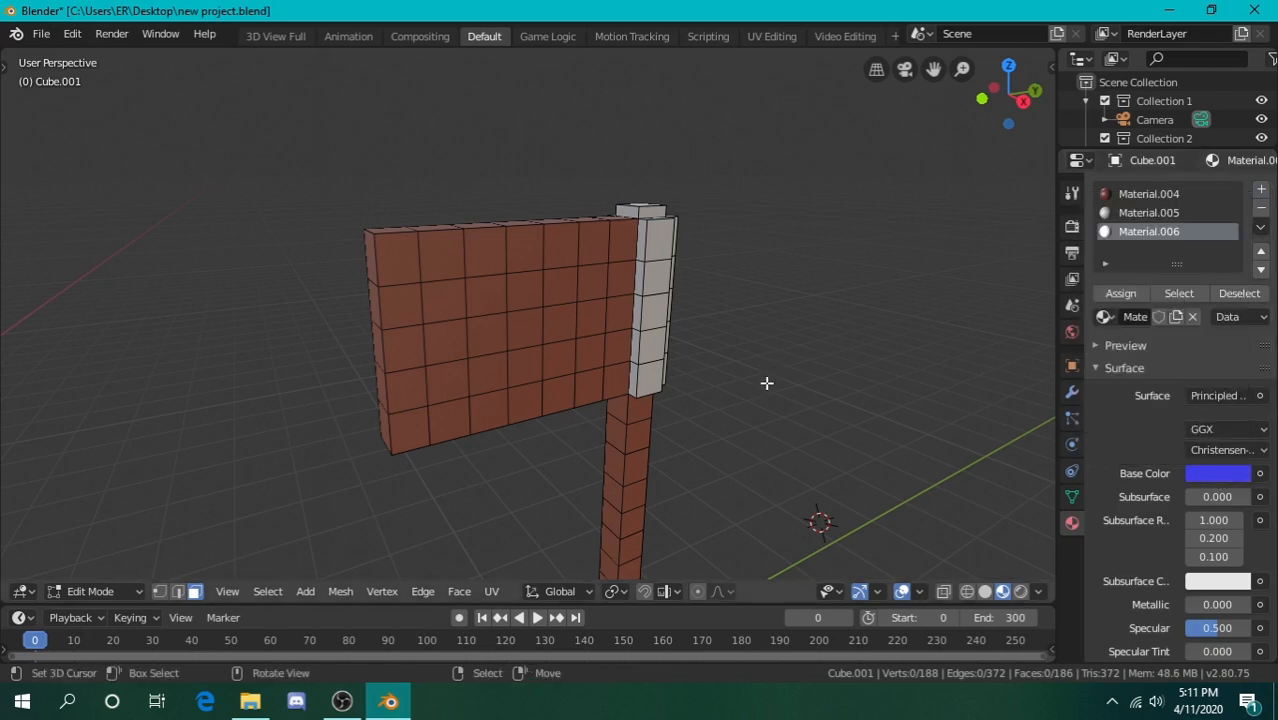
Select all the faces on one broad side of the axe blade with Circle Select
{"action": "scroll", "coordinate": [767, 383], "scroll_direction": "up", "scroll_amount": 4}
{"action": "key", "text": "c"}
{"action": "mouse_move", "coordinate": [648, 257]}
{"action": "left_mouse_down"}
{"action": "mouse_move", "coordinate": [652, 417]}
{"action": "mouse_move", "coordinate": [340, 505]}
{"action": "mouse_move", "coordinate": [379, 294]}
{"action": "mouse_move", "coordinate": [624, 268]}
{"action": "mouse_move", "coordinate": [342, 271]}
{"action": "mouse_move", "coordinate": [476, 365]}
{"action": "mouse_move", "coordinate": [560, 400]}
{"action": "mouse_move", "coordinate": [610, 375]}
{"action": "left_mouse_up"}
{"action": "key", "text": "Escape"}
{"action": "key", "text": "c"}
{"action": "left_click", "coordinate": [625, 351]}
{"action": "key", "text": "Escape"}
Add the column of faces along the blade's front cutting edge to the selection with Circle Select
{"action": "middle_click_drag", "start_coordinate": [508, 312], "coordinate": [577, 315]}
{"action": "key", "text": "c"}
{"action": "mouse_move", "coordinate": [476, 313]}
{"action": "left_mouse_down"}
{"action": "mouse_move", "coordinate": [468, 474]}
{"action": "mouse_move", "coordinate": [482, 522]}
{"action": "left_mouse_up"}
{"action": "key", "text": "Escape"}
{"action": "key", "text": "shift+grave"}
{"action": "left_click", "coordinate": [522, 324]}
{"action": "key", "text": "c"}
{"action": "left_click", "coordinate": [482, 369]}
{"action": "key", "text": "Escape"}
Add the faces on the opposite broad side of the blade to the selection with Circle Select
{"action": "key", "text": "shift+grave"}
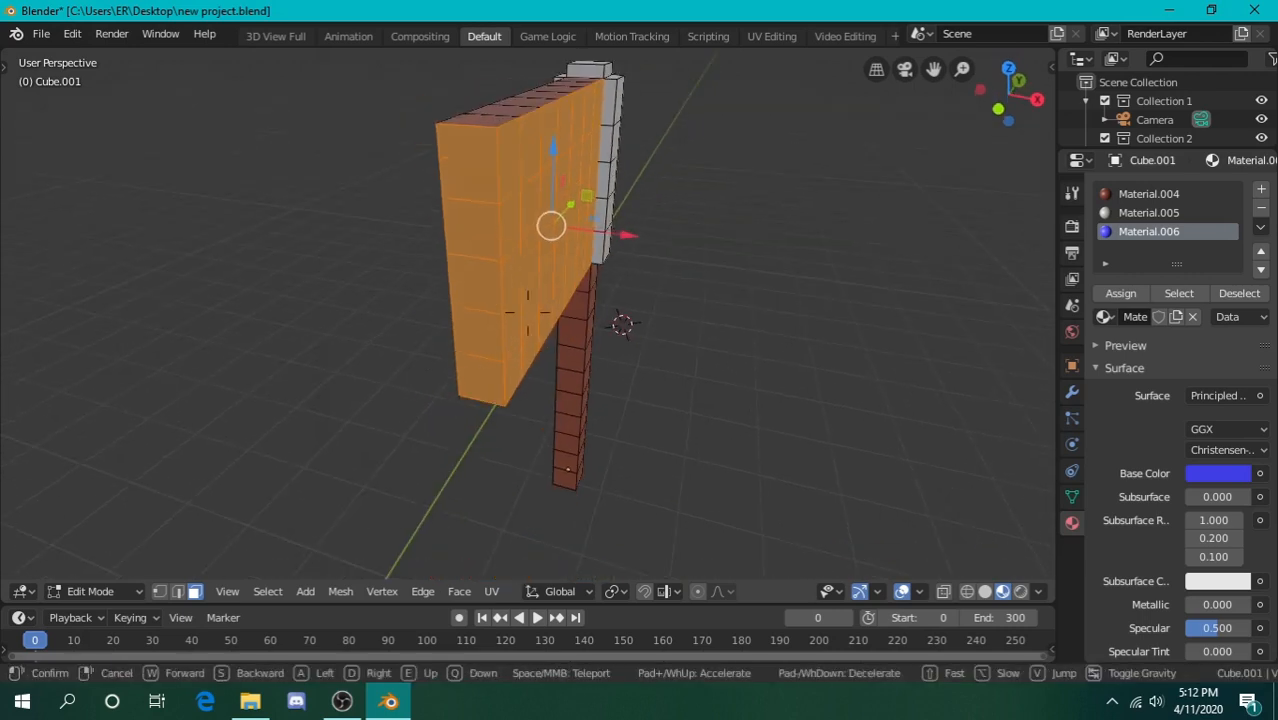
{"action": "key", "text": "a"}
{"action": "left_click", "coordinate": [522, 324]}
{"action": "key", "text": "c"}
{"action": "mouse_move", "coordinate": [415, 200]}
{"action": "left_mouse_down"}
{"action": "mouse_move", "coordinate": [400, 370]}
{"action": "mouse_move", "coordinate": [433, 283]}
{"action": "mouse_move", "coordinate": [425, 252]}
{"action": "mouse_move", "coordinate": [656, 240]}
{"action": "mouse_move", "coordinate": [450, 291]}
{"action": "mouse_move", "coordinate": [495, 405]}
{"action": "mouse_move", "coordinate": [465, 254]}
{"action": "mouse_move", "coordinate": [596, 337]}
{"action": "mouse_move", "coordinate": [661, 430]}
{"action": "left_mouse_up"}
{"action": "key", "text": "Escape"}
Add the row of faces along the top of the blade to the selection with Circle Select
{"action": "key", "text": "shift+grave"}
{"action": "key", "text": "w"}
{"action": "key", "text": "e"}
{"action": "key", "text": "s"}
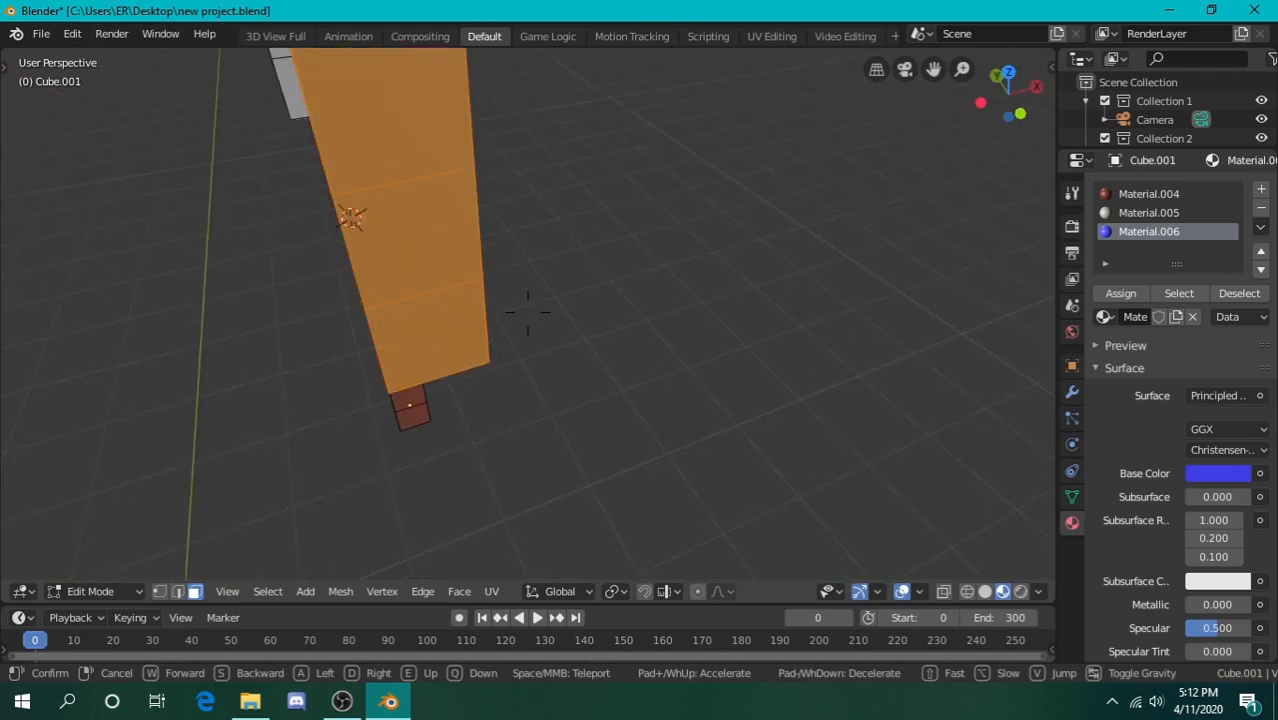
{"action": "left_click", "coordinate": [528, 311]}
{"action": "key", "text": "c"}
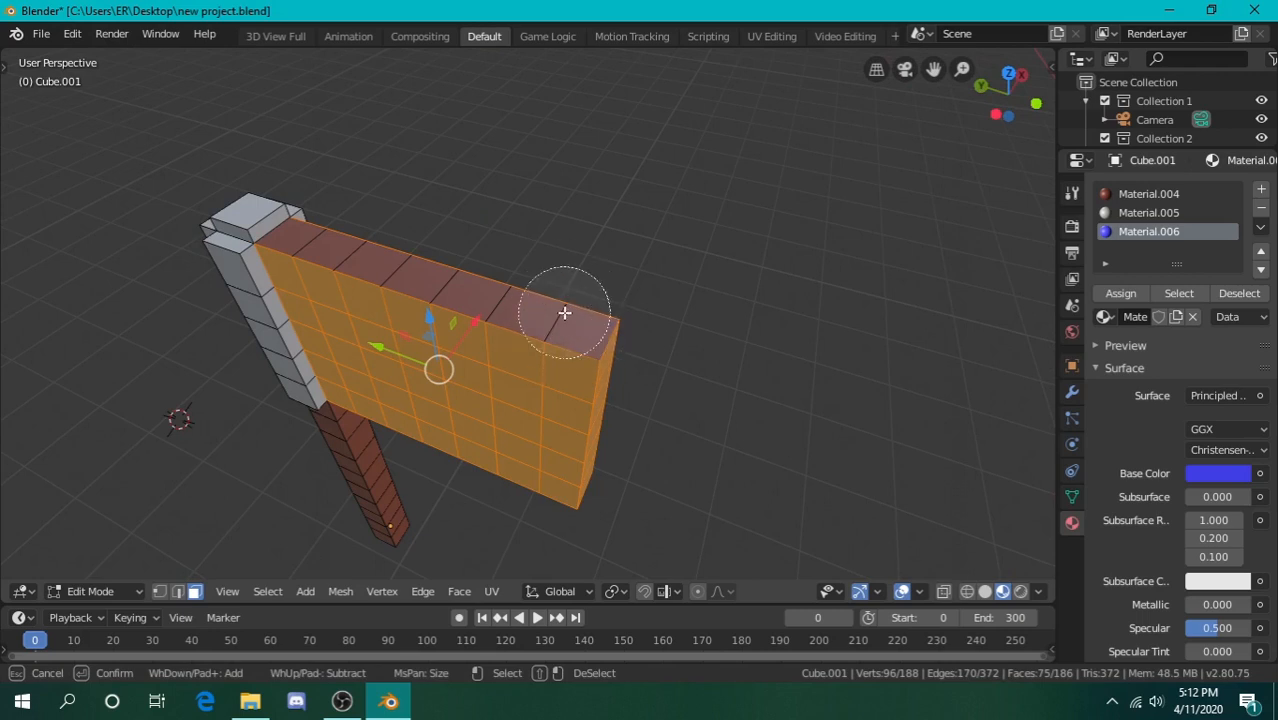
{"action": "left_click_drag", "start_coordinate": [562, 318], "coordinate": [307, 240]}
{"action": "right_click", "coordinate": [307, 240]}
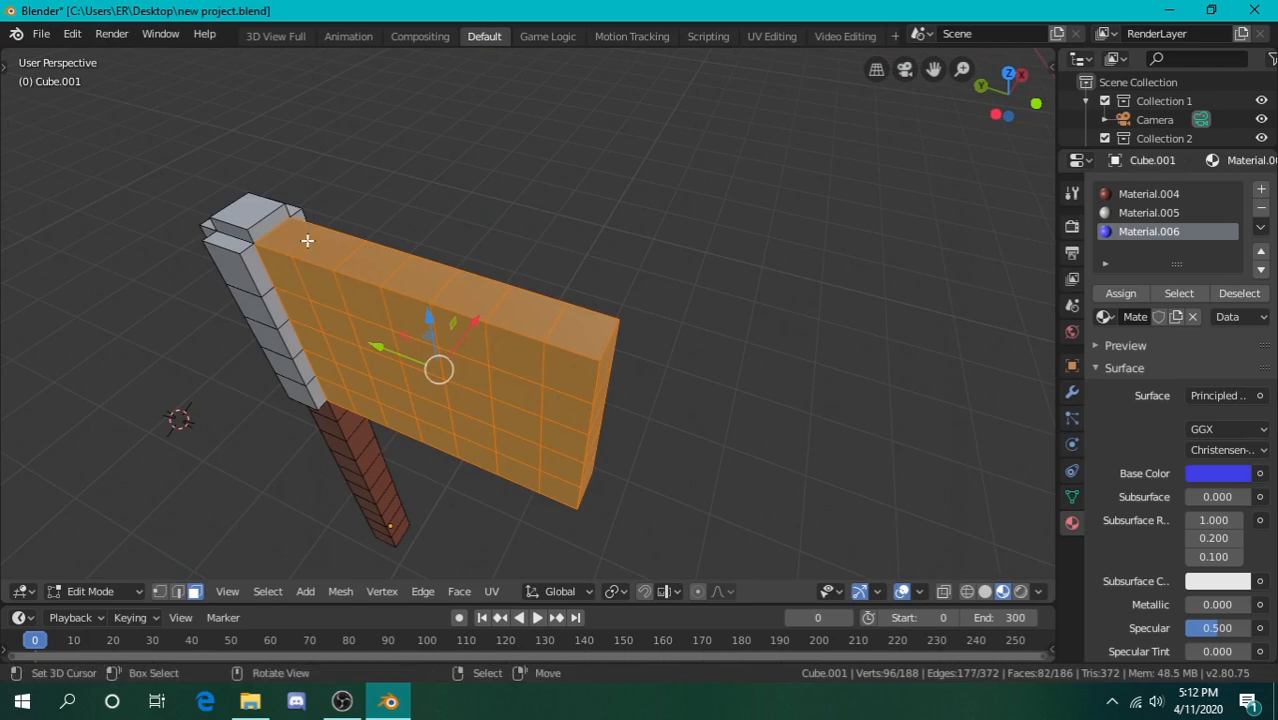
{"action": "key", "text": "shift+grave"}
{"action": "key", "text": "w"}
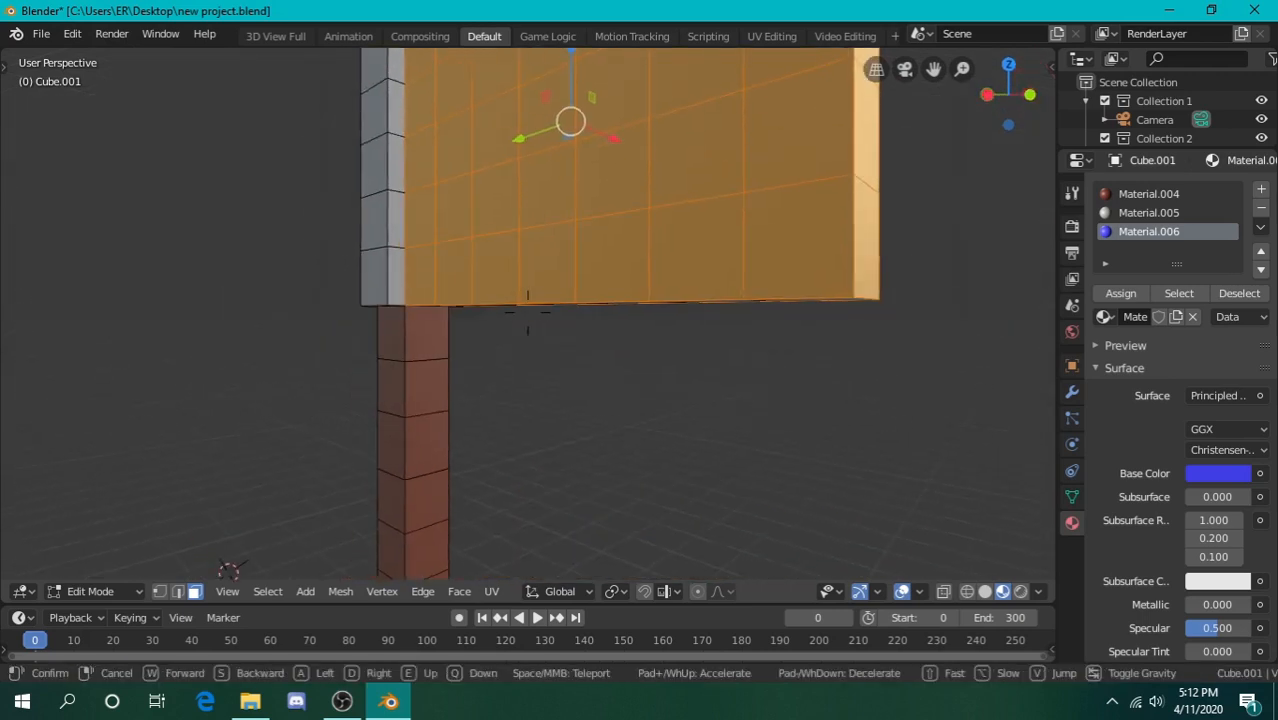
{"action": "left_click", "coordinate": [528, 311]}
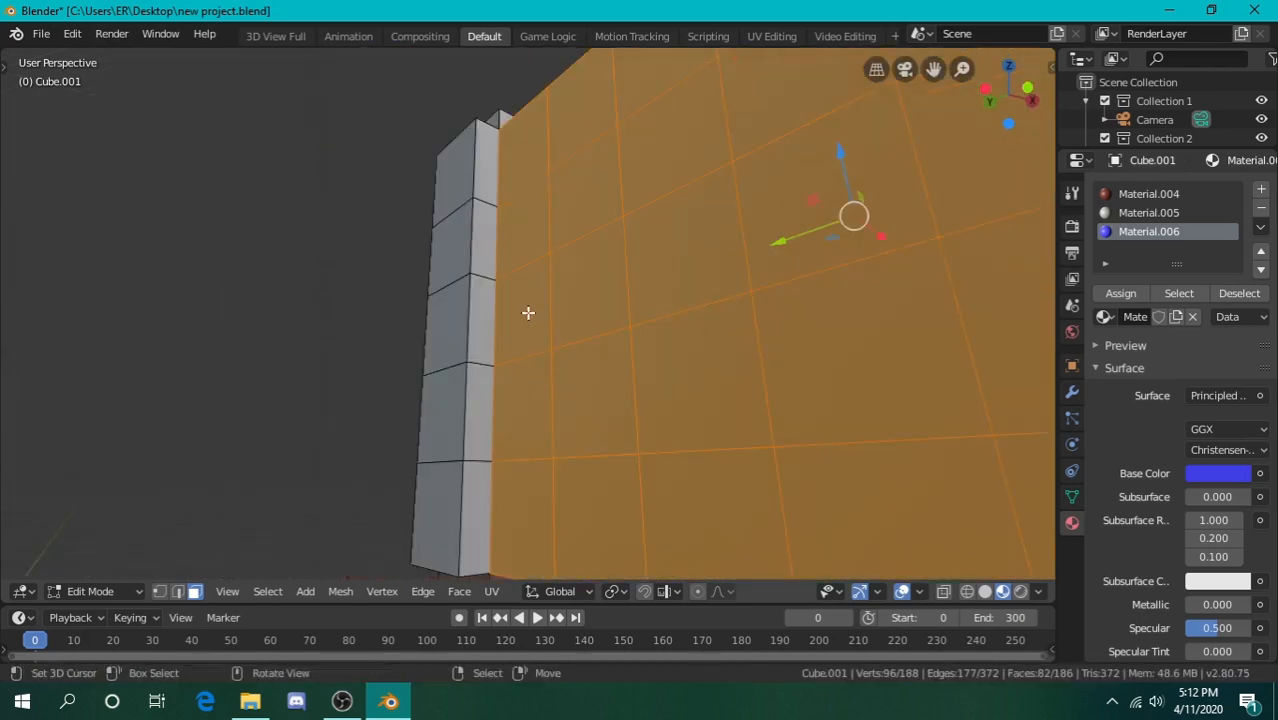
{"action": "left_click", "coordinate": [454, 188], "text": "shift"}
{"action": "left_click", "coordinate": [454, 187], "text": "shift"}
{"action": "left_click", "coordinate": [451, 251], "text": "shift"}
{"action": "left_click", "coordinate": [451, 251], "text": "shift"}
{"action": "left_click", "coordinate": [449, 341], "text": "shift"}
{"action": "left_click", "coordinate": [450, 410], "text": "shift"}
{"action": "left_click", "coordinate": [451, 479], "text": "shift"}
{"action": "left_click", "coordinate": [437, 248], "text": "shift"}
{"action": "left_click", "coordinate": [445, 175], "text": "shift"}
{"action": "left_click", "coordinate": [446, 178], "text": "shift"}
{"action": "left_click", "coordinate": [453, 224], "text": "shift"}
{"action": "left_click", "coordinate": [447, 173], "text": "shift"}
{"action": "left_click", "coordinate": [448, 193], "text": "shift"}
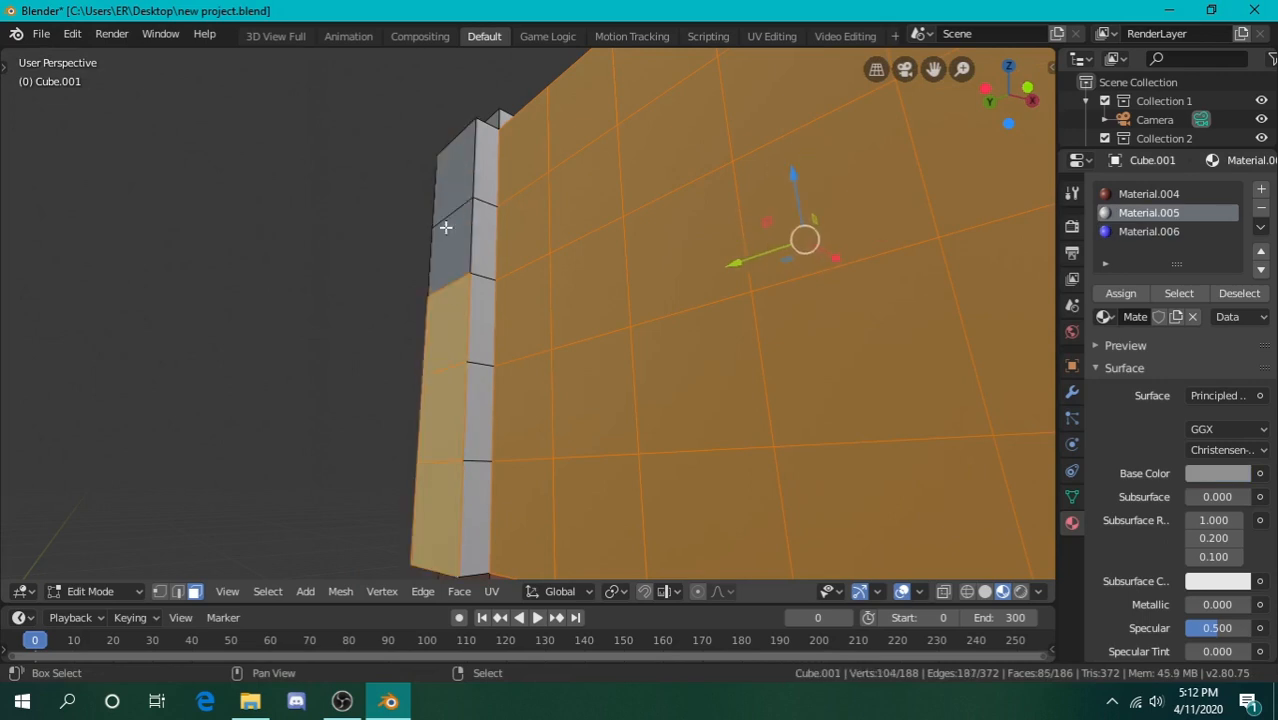
{"action": "left_click", "coordinate": [458, 343], "text": "shift"}
{"action": "left_click", "coordinate": [446, 409], "text": "shift"}
{"action": "left_click", "coordinate": [432, 475], "text": "shift"}
Examine the blade's face selection from several sides for faces that are still unselected
{"action": "key", "text": "shift+grave"}
{"action": "key", "text": "e"}
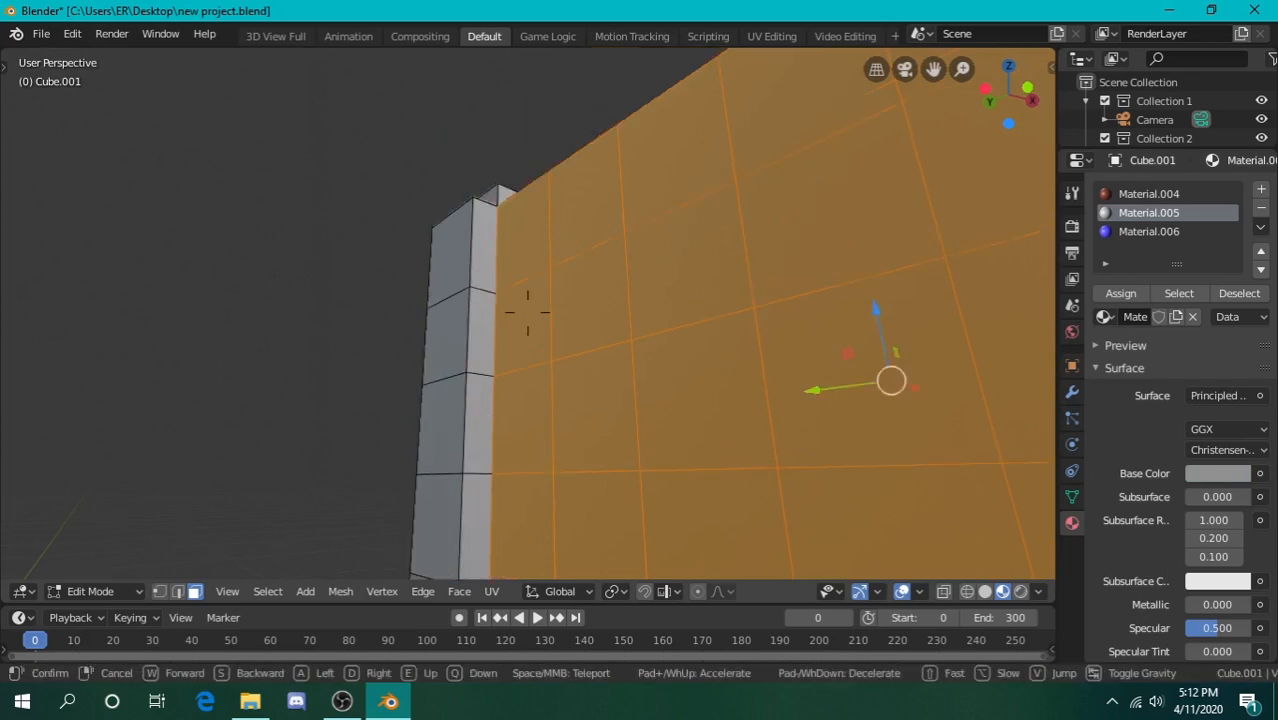
{"action": "key", "text": "d"}
{"action": "key", "text": "w"}
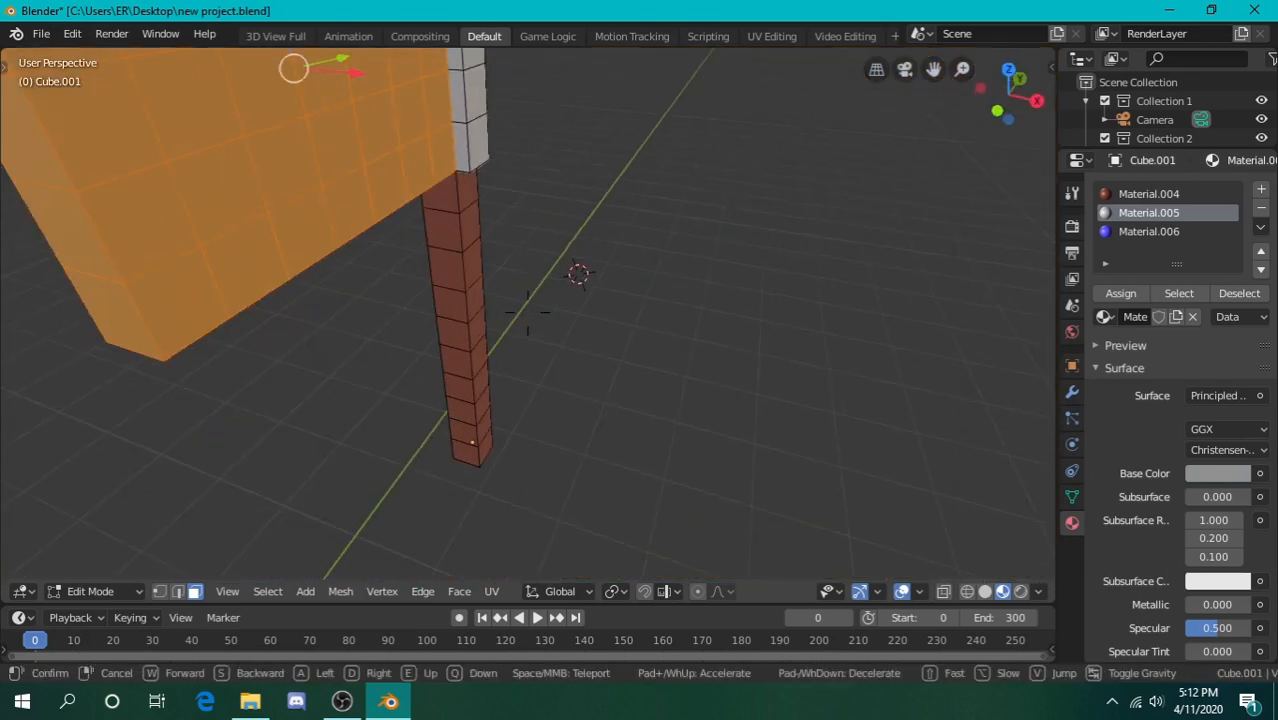
{"action": "key", "text": "s"}
{"action": "left_click", "coordinate": [527, 312]}
{"action": "key", "text": "c"}
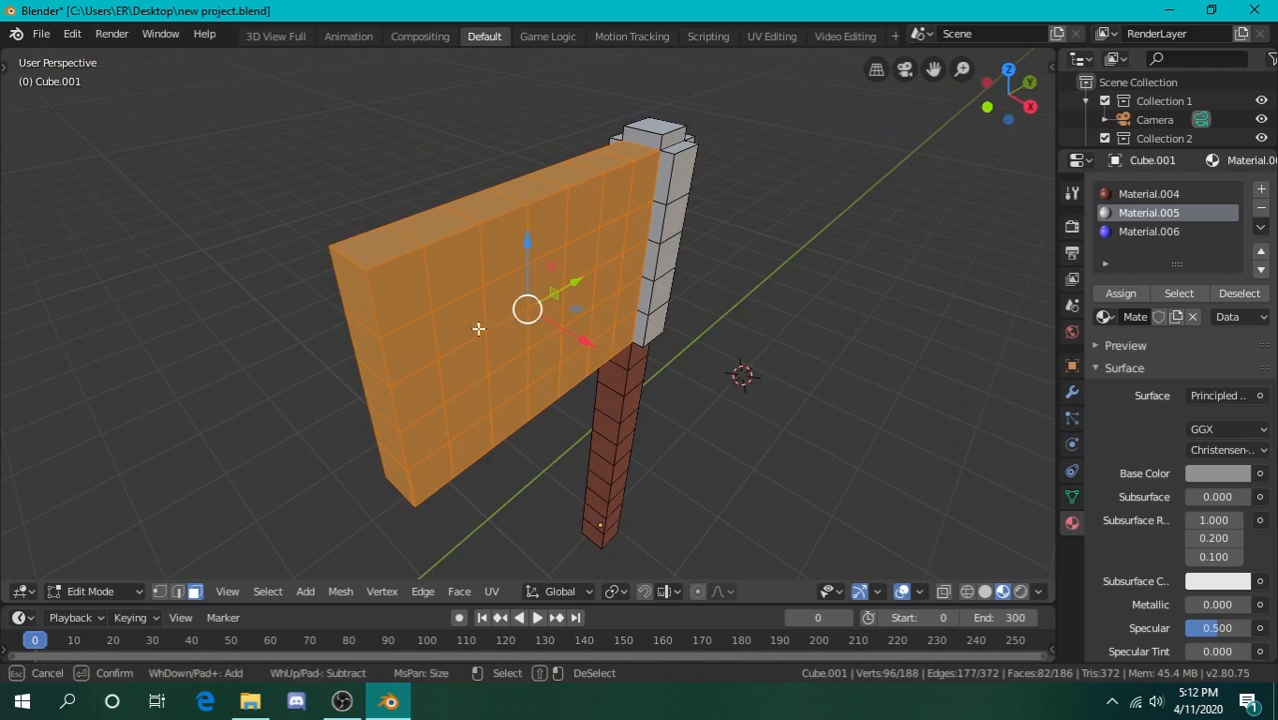
{"action": "key", "text": "Escape"}
Add the row of faces along the underside of the blade to the selection with Circle Select
{"action": "key", "text": "shift+grave"}
{"action": "key", "text": "d"}
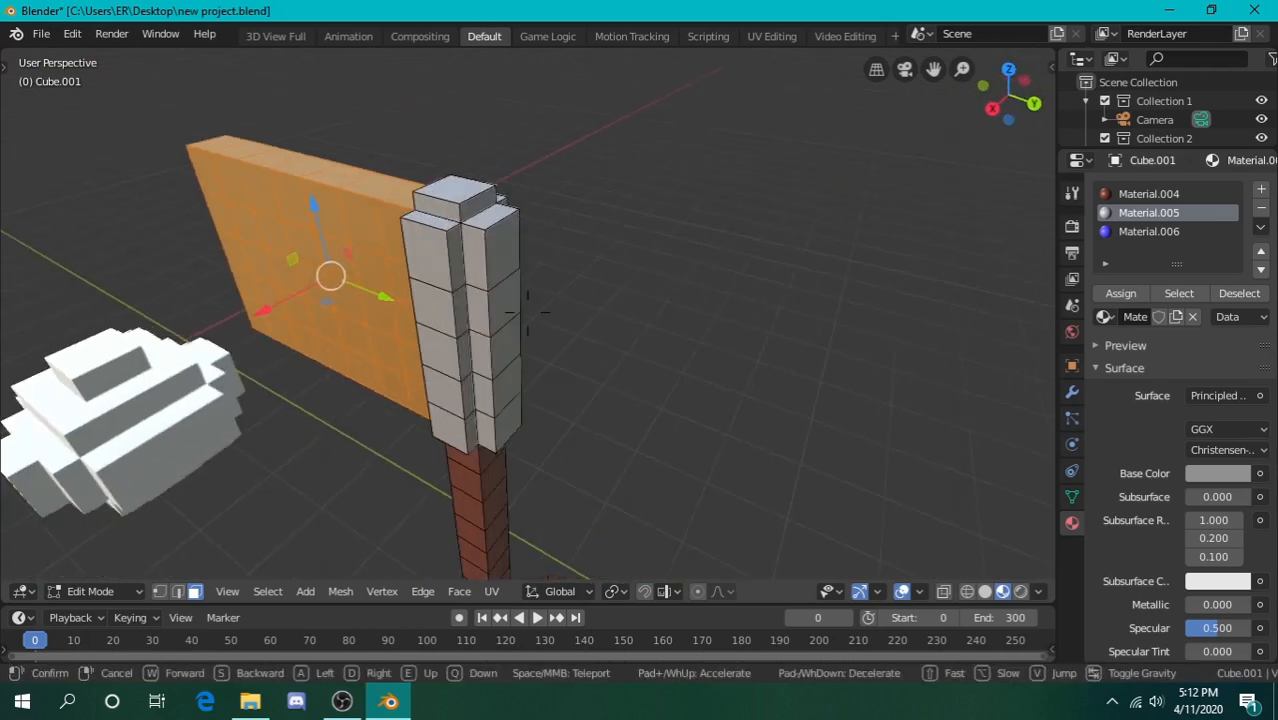
{"action": "key", "text": "a"}
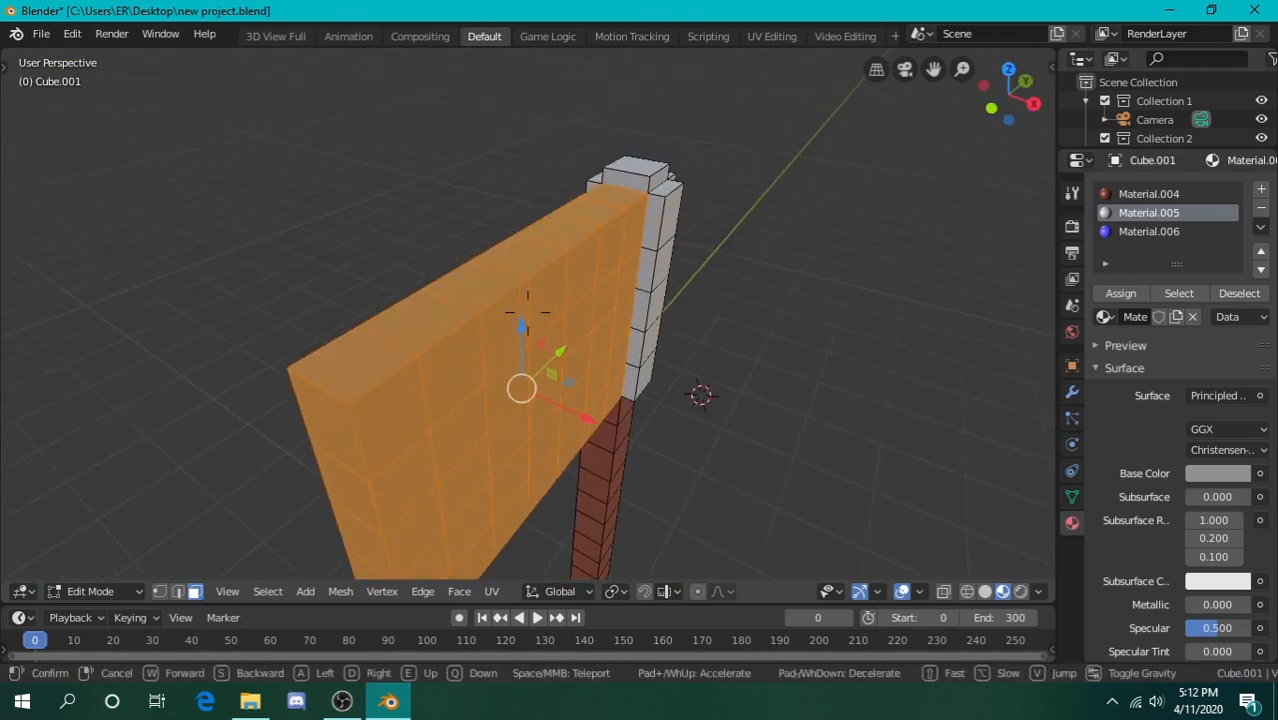
{"action": "key", "text": "a"}
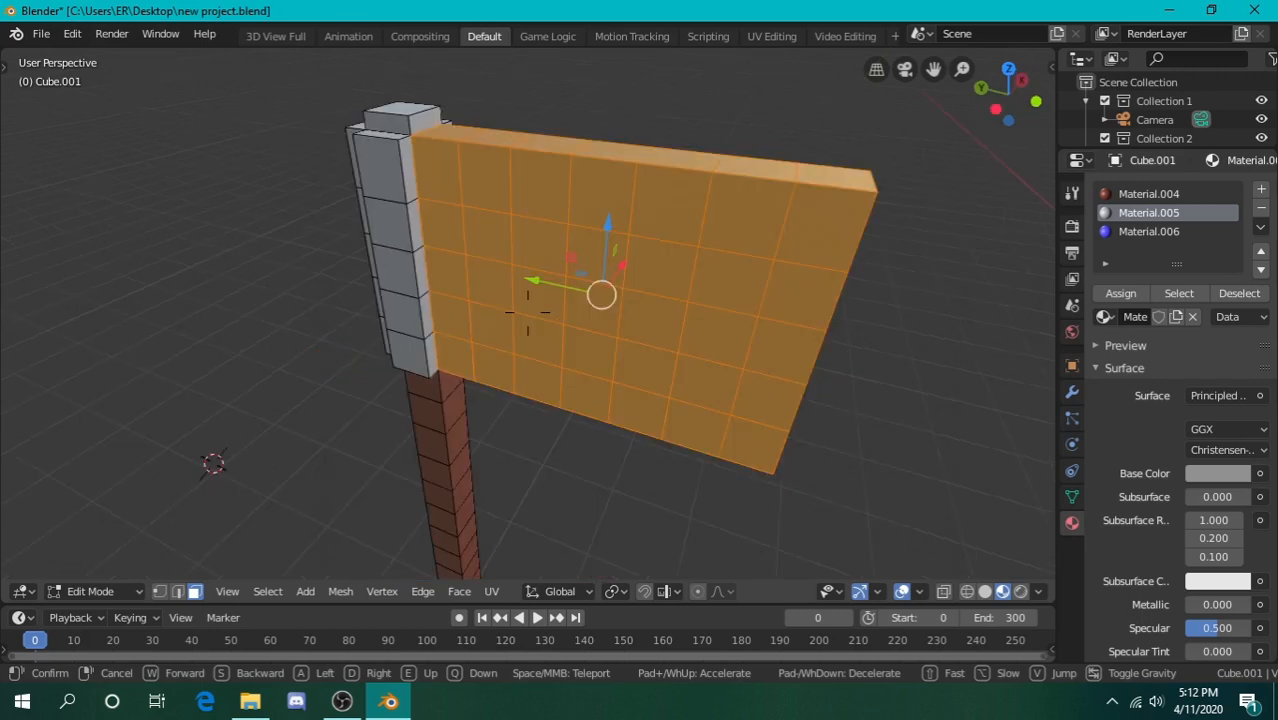
{"action": "key", "text": "q"}
{"action": "key", "text": "s"}
{"action": "left_click", "coordinate": [528, 313]}
{"action": "key", "text": "c"}
{"action": "mouse_move", "coordinate": [335, 415]}
{"action": "left_mouse_down"}
{"action": "mouse_move", "coordinate": [611, 350]}
{"action": "mouse_move", "coordinate": [890, 313]}
{"action": "mouse_move", "coordinate": [685, 333]}
{"action": "left_mouse_up"}
{"action": "key", "text": "Escape"}
{"action": "right_click", "coordinate": [339, 419], "text": "shift"}
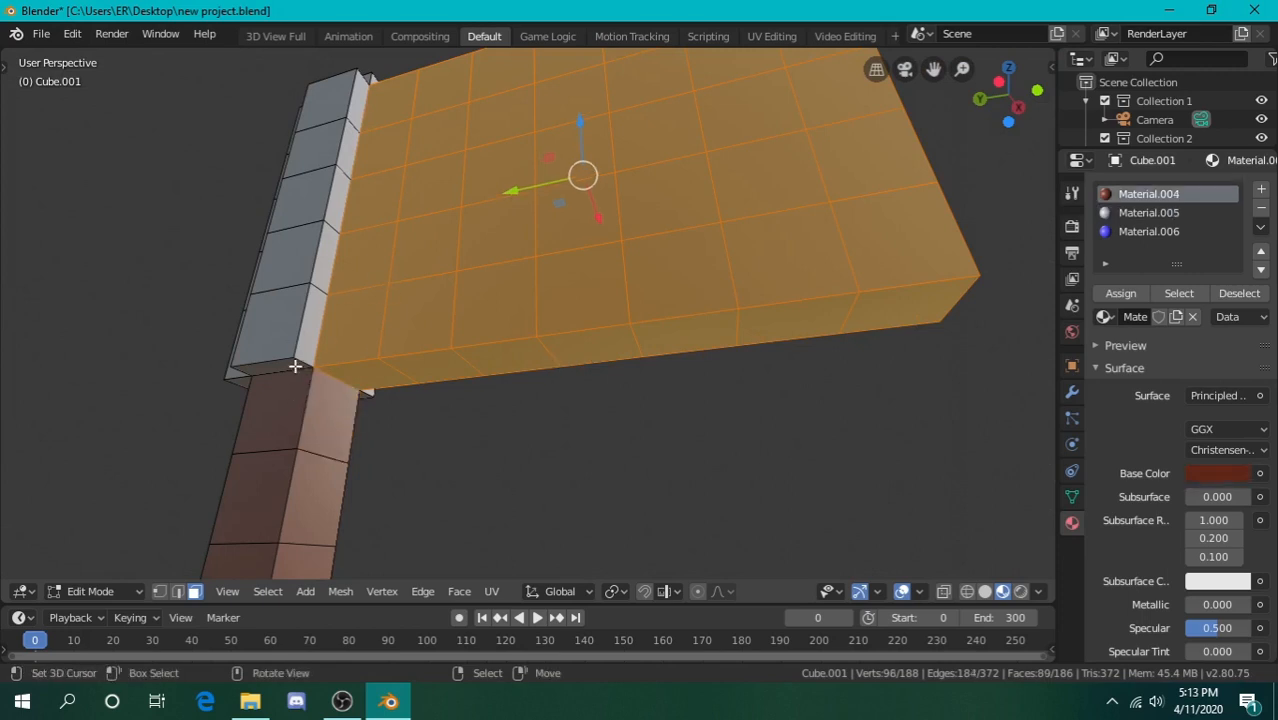
{"action": "right_click", "coordinate": [289, 400], "text": "shift"}
{"action": "right_click", "coordinate": [289, 400], "text": "shift"}
{"action": "right_click", "coordinate": [290, 400], "text": "shift"}
{"action": "right_click", "coordinate": [291, 400], "text": "shift"}
Assign the blue Material.006 to the selected blade faces and clear the selection
{"action": "key", "text": "shift+grave"}
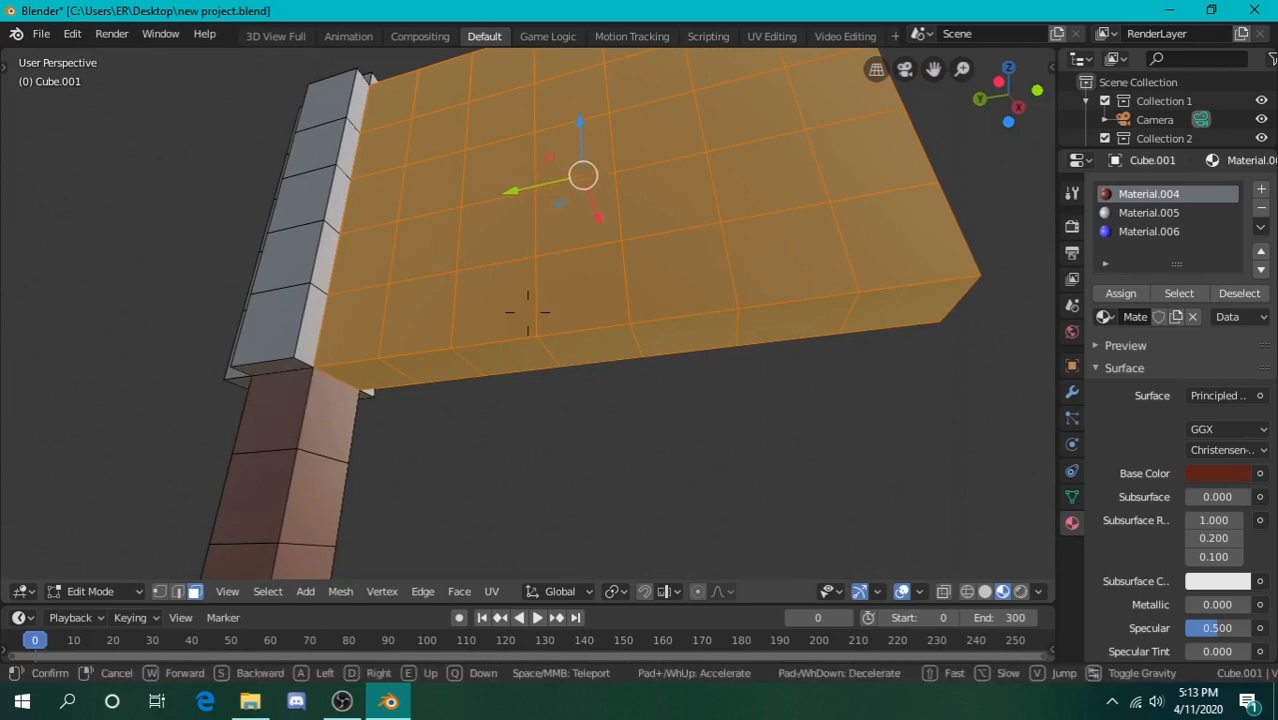
{"action": "key", "text": "w"}
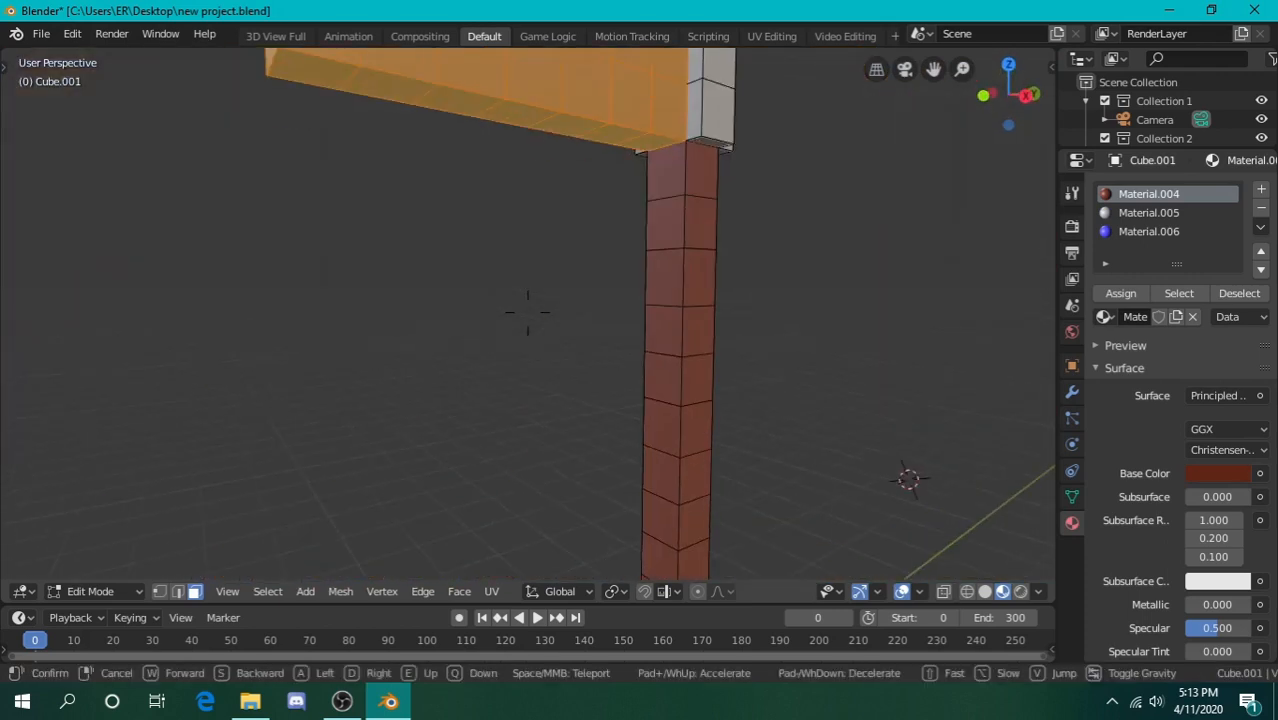
{"action": "key", "text": "e"}
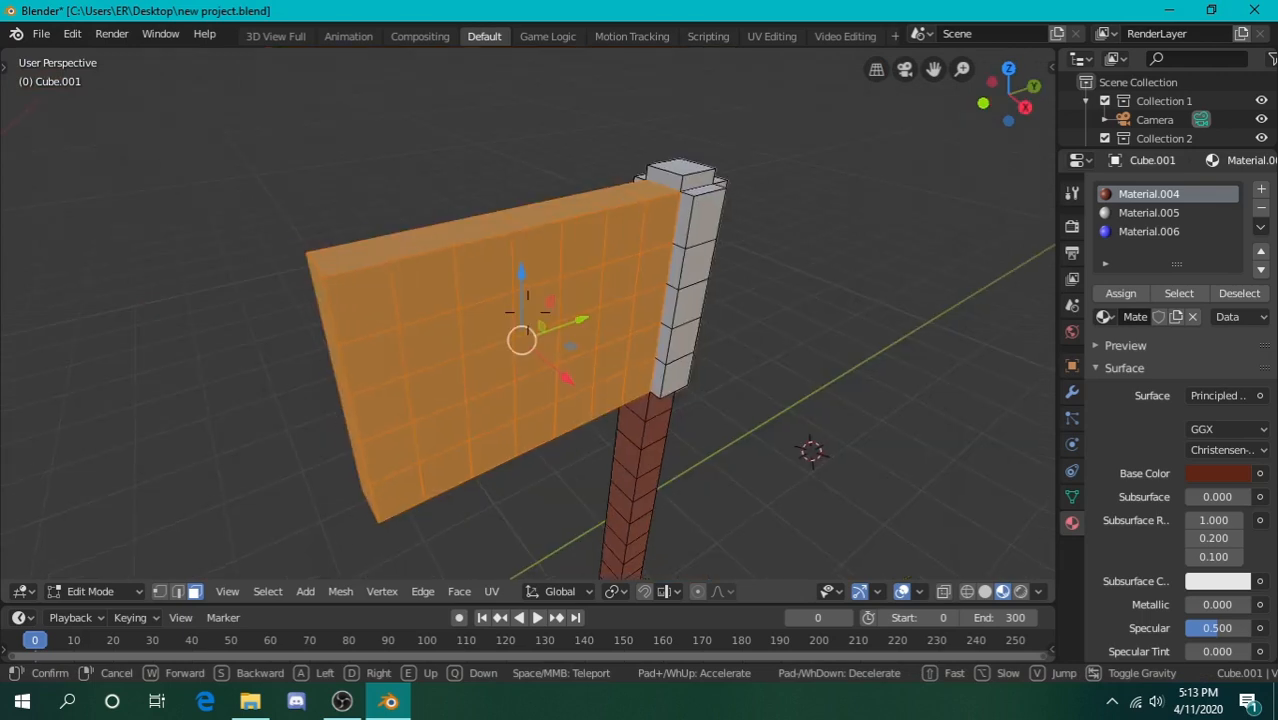
{"action": "key", "text": "q"}
{"action": "right_click", "coordinate": [528, 313]}
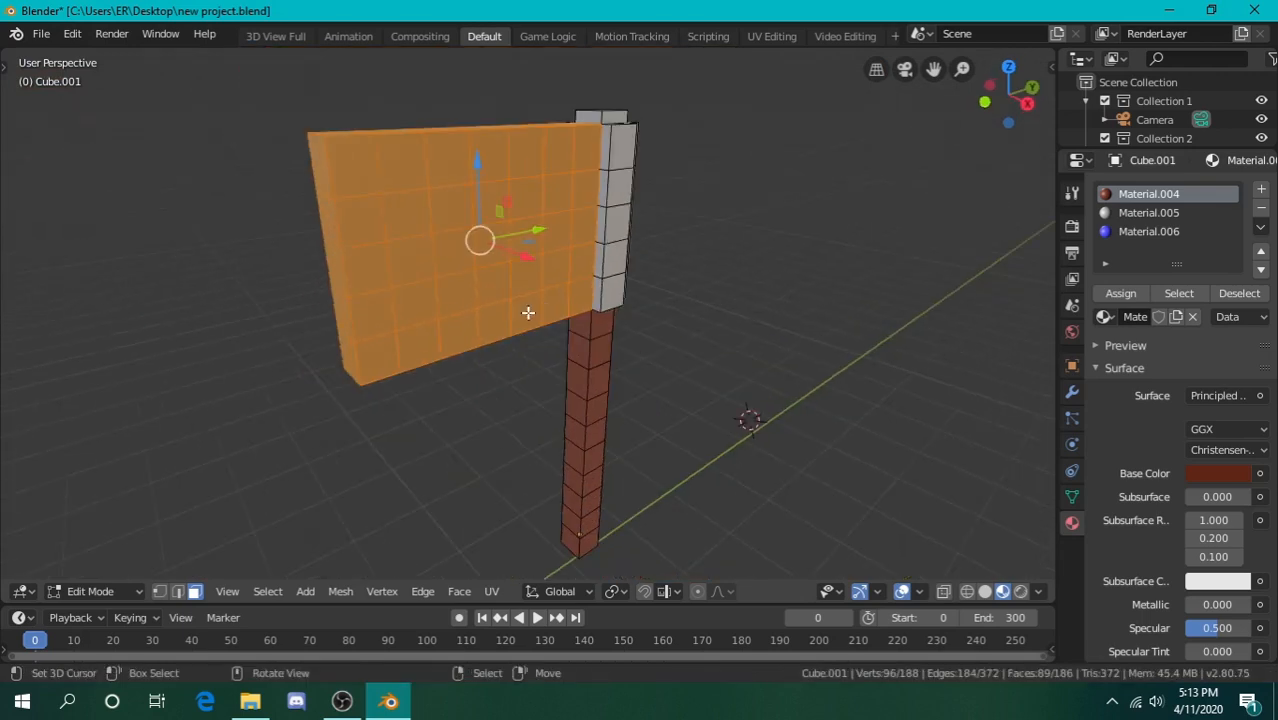
{"action": "left_click", "coordinate": [1128, 232]}
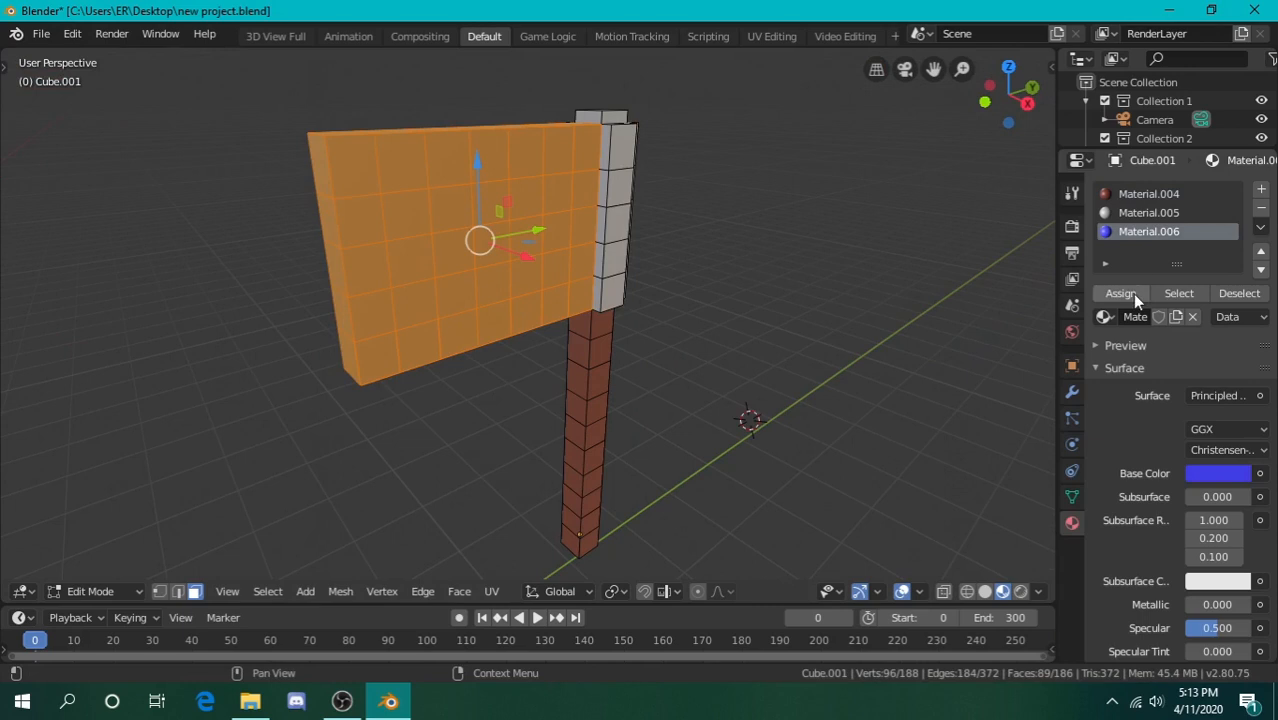
{"action": "left_click", "coordinate": [1124, 294]}
{"action": "key", "text": "alt+a"}
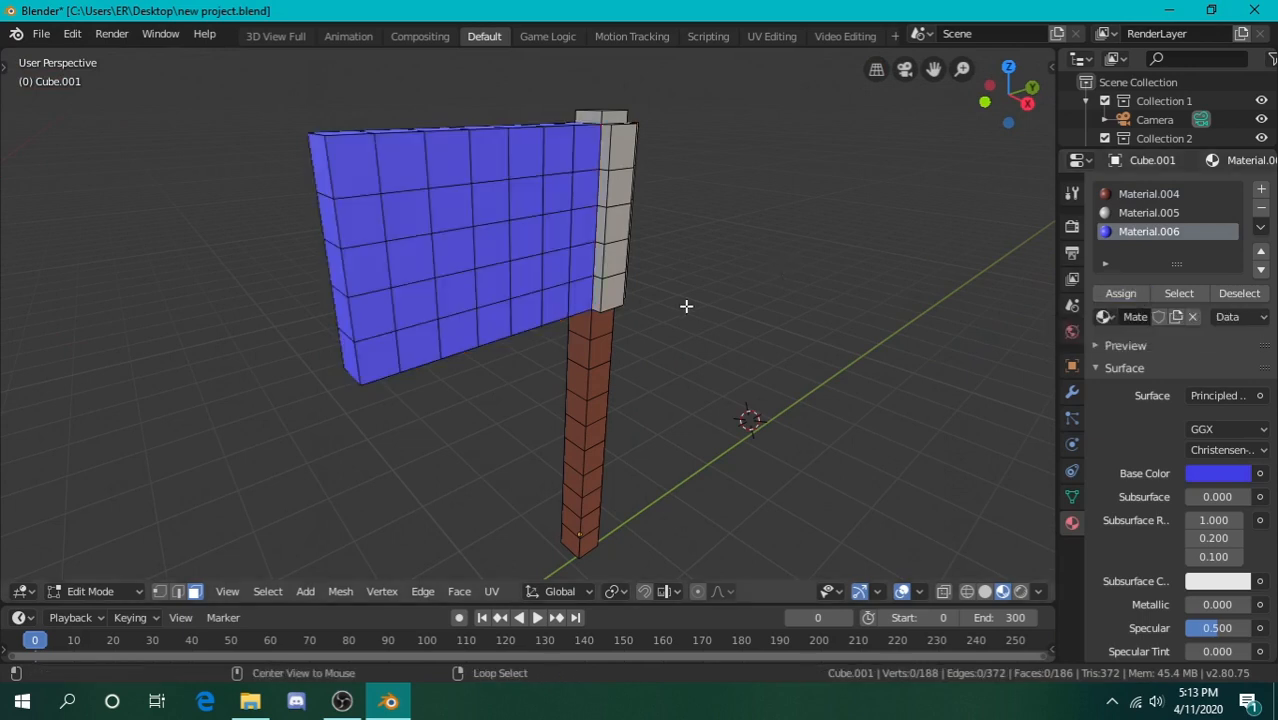
Leave Edit Mode on the axe, view it from the other side and try rotating it freely
{"action": "key", "text": "Tab"}
{"action": "key", "text": "shift+grave"}
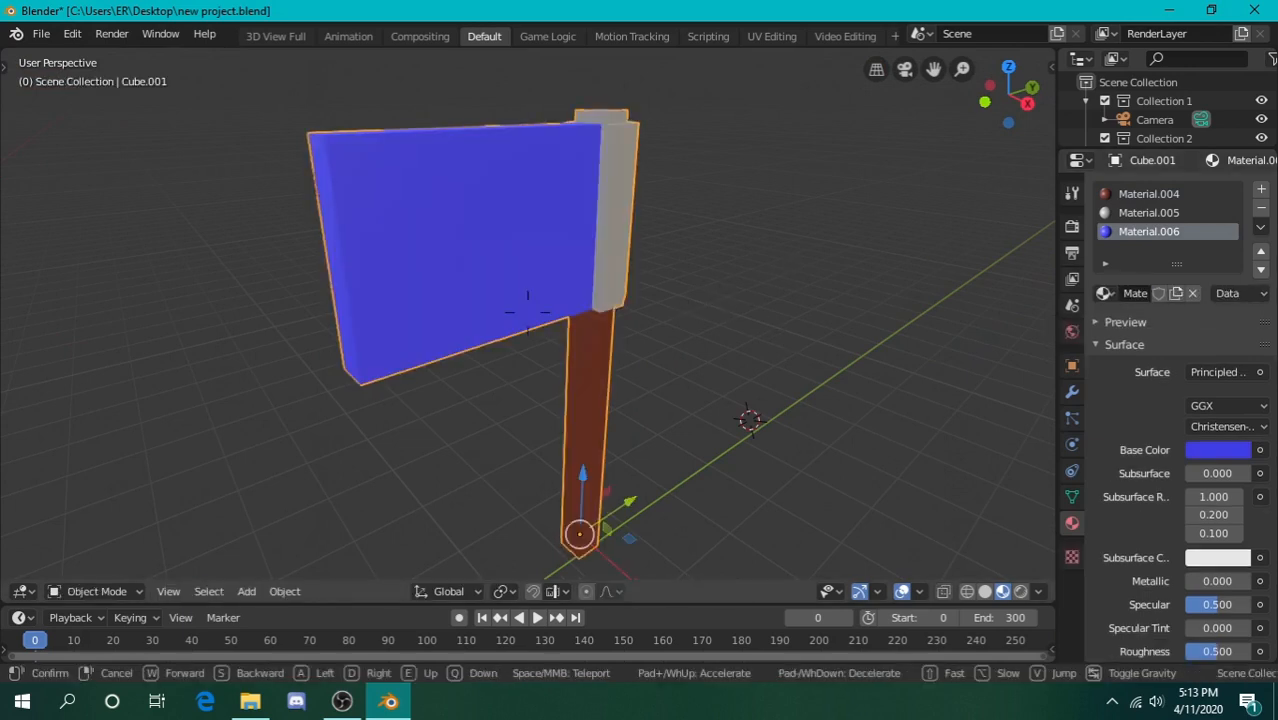
{"action": "key", "text": "w"}
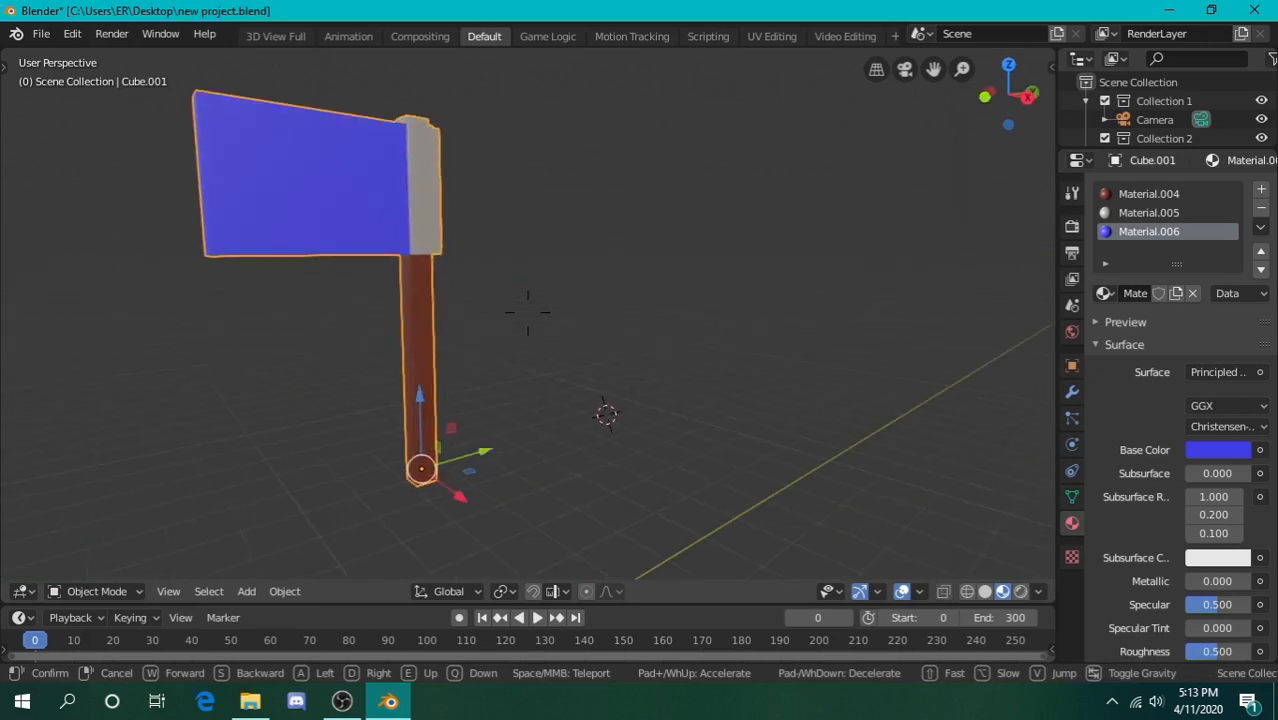
{"action": "key", "text": "Escape"}
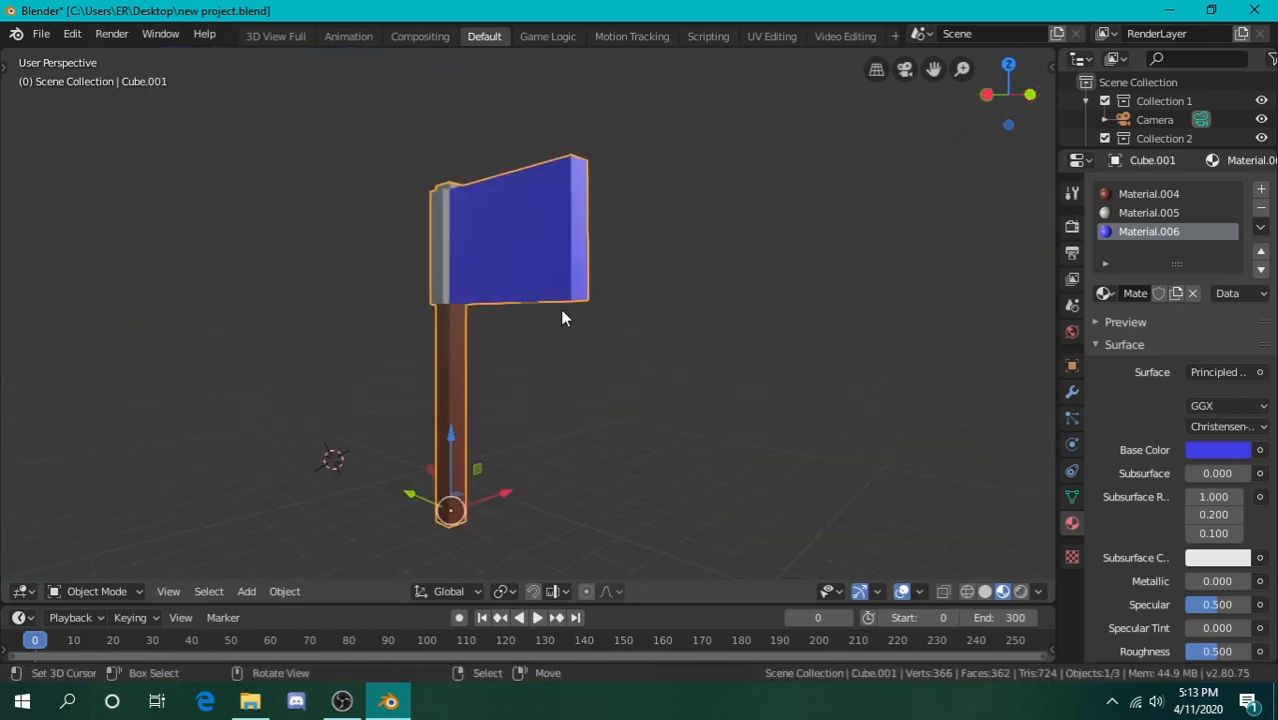
{"action": "key", "text": "r"}
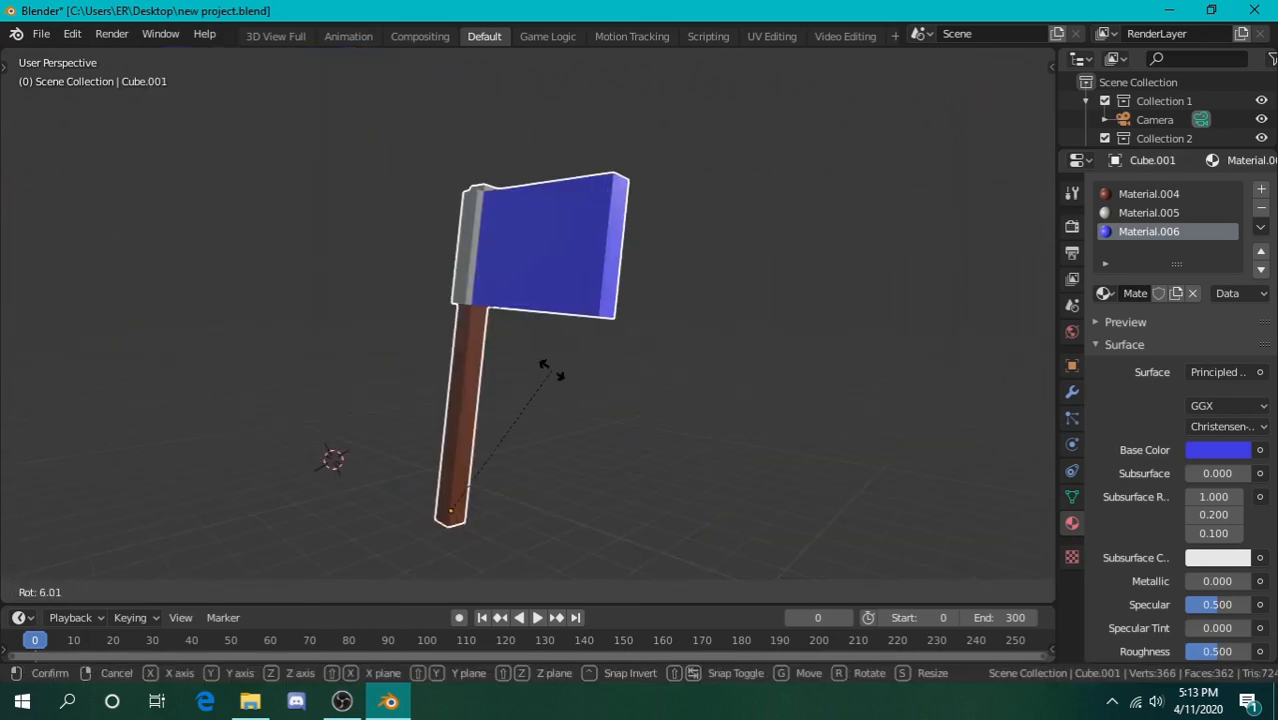
{"action": "key", "text": "Escape"}
Examine the colored axe from several sides, from above and close up to check the blade, collar and handle
{"action": "key", "text": "shift+grave"}
{"action": "key", "text": "w"}
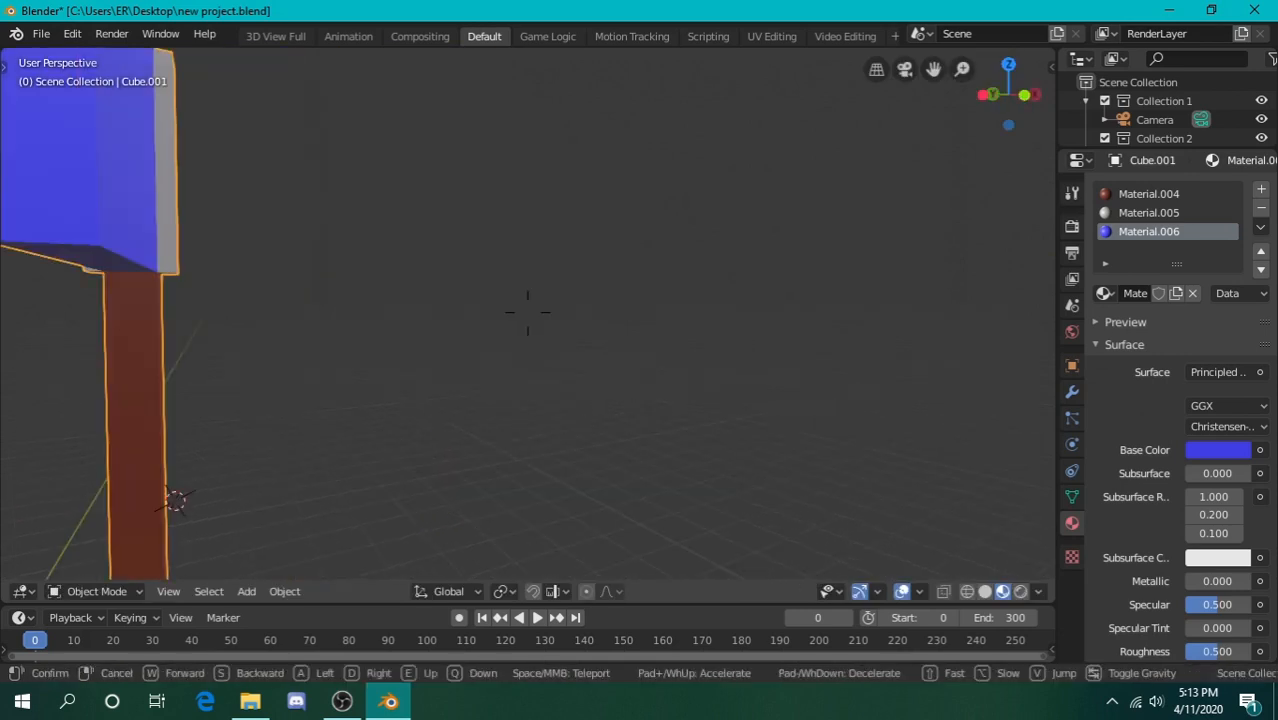
{"action": "key", "text": "e"}
{"action": "key", "text": "s"}
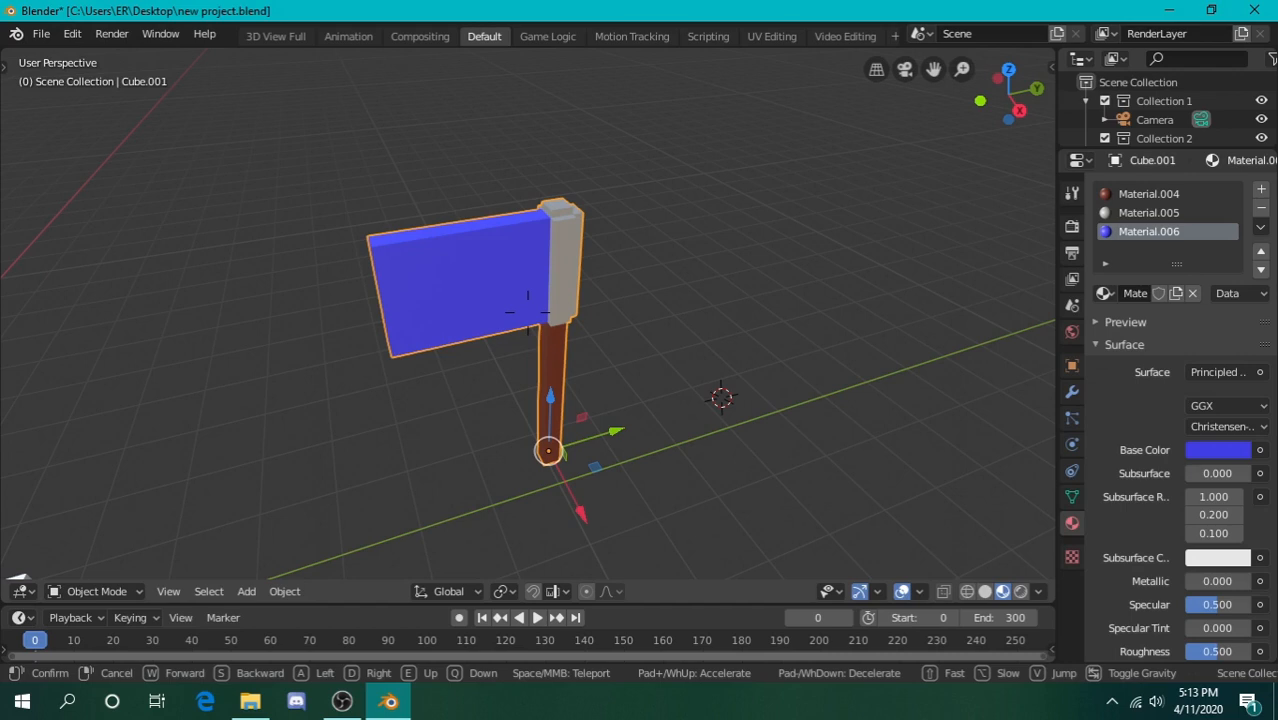
{"action": "key", "text": "w"}
{"action": "left_click", "coordinate": [528, 313]}
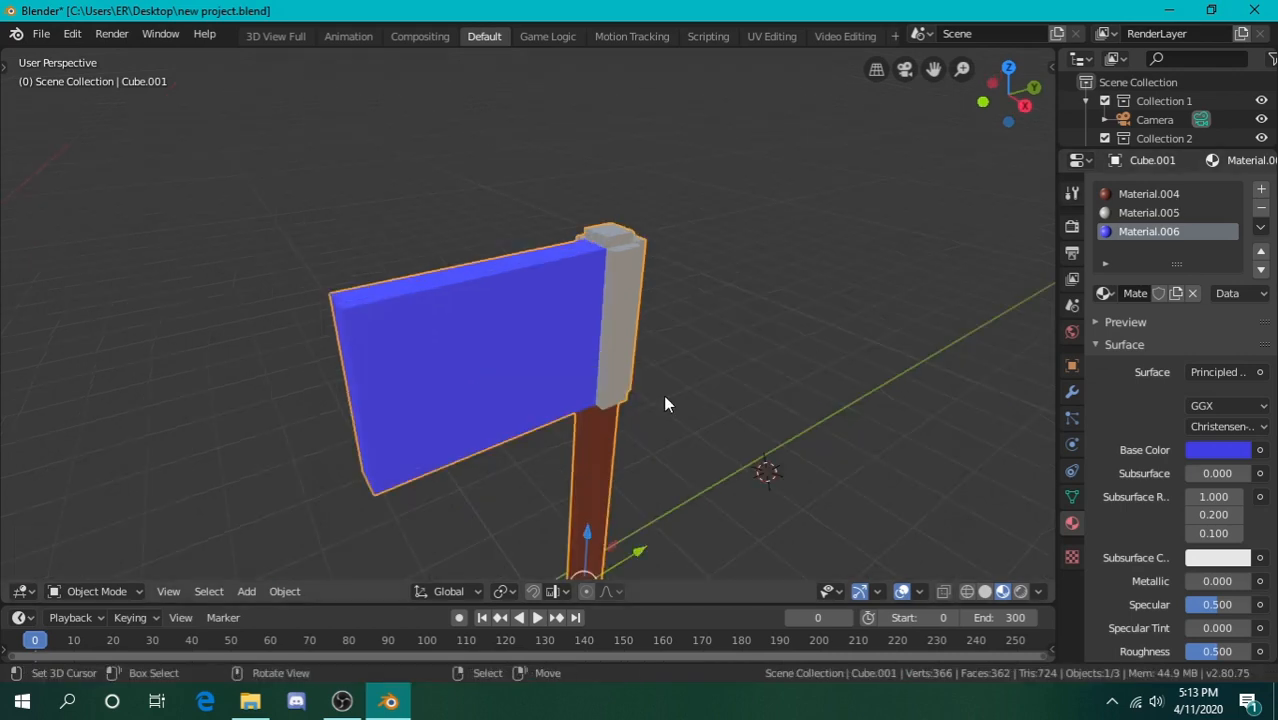
{"action": "key", "text": "shift+grave"}
{"action": "key", "text": "w"}
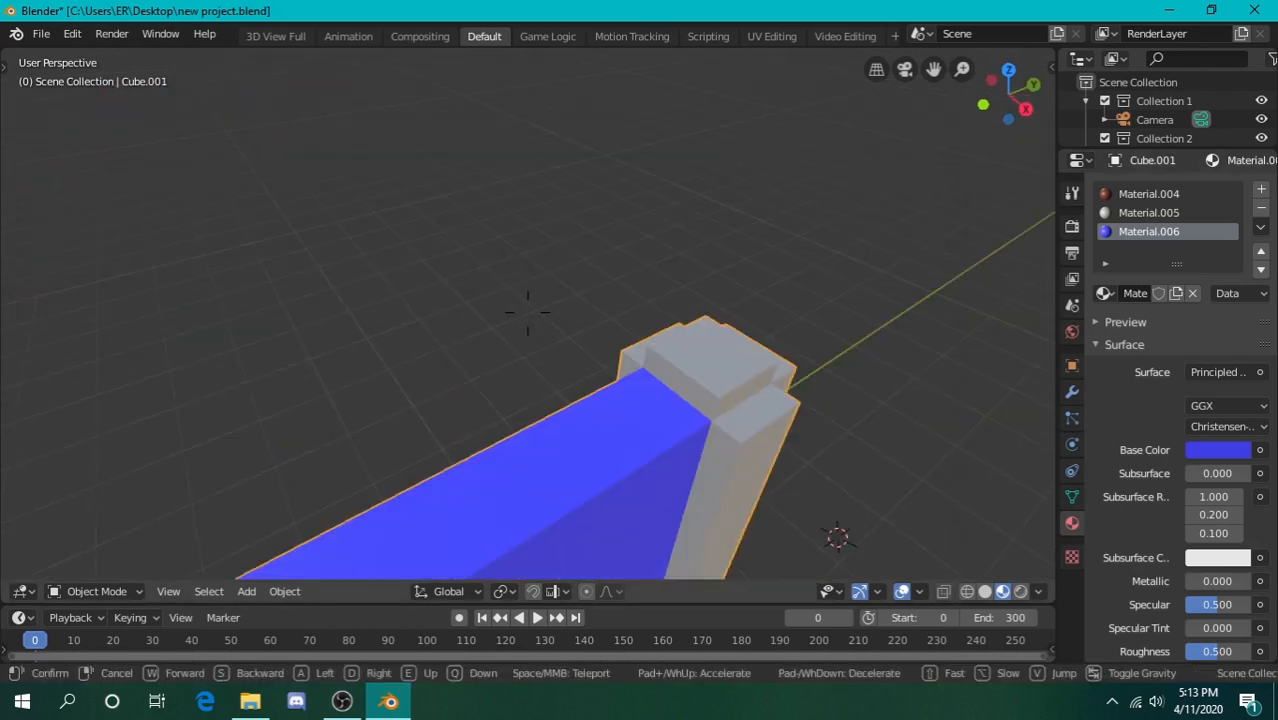
{"action": "key", "text": "s"}
{"action": "key", "text": "w"}
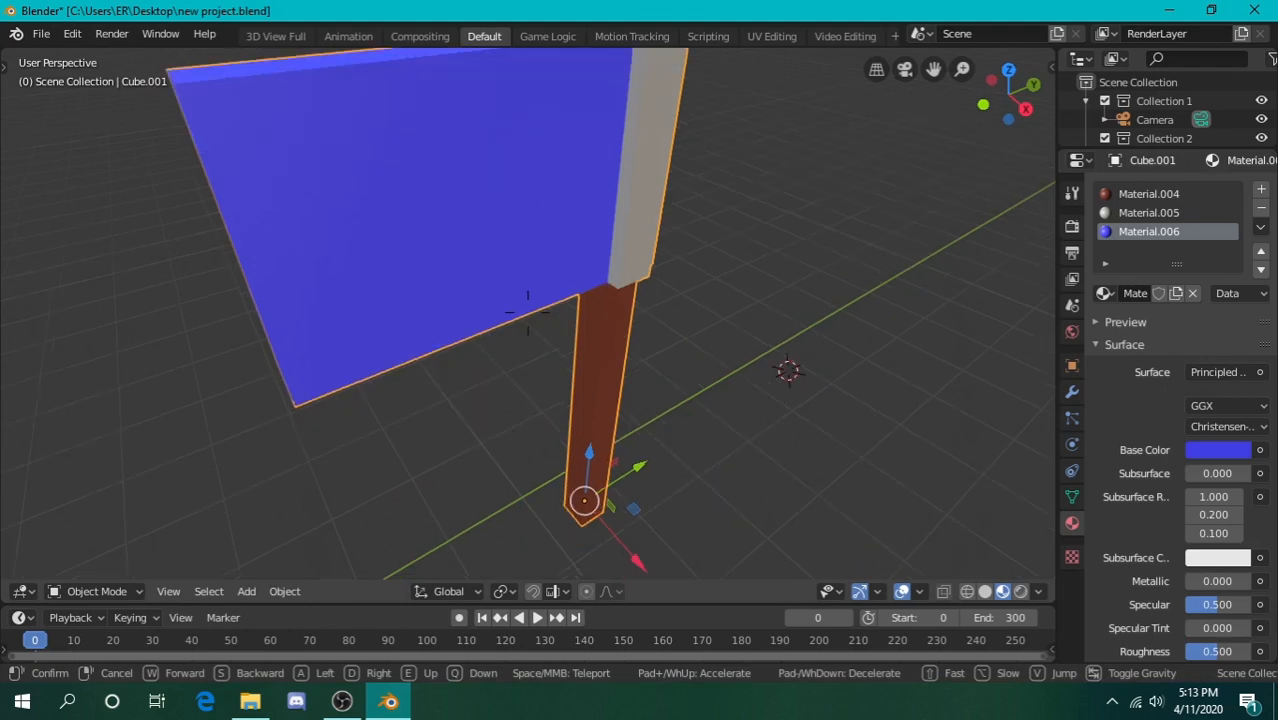
{"action": "key", "text": "s"}
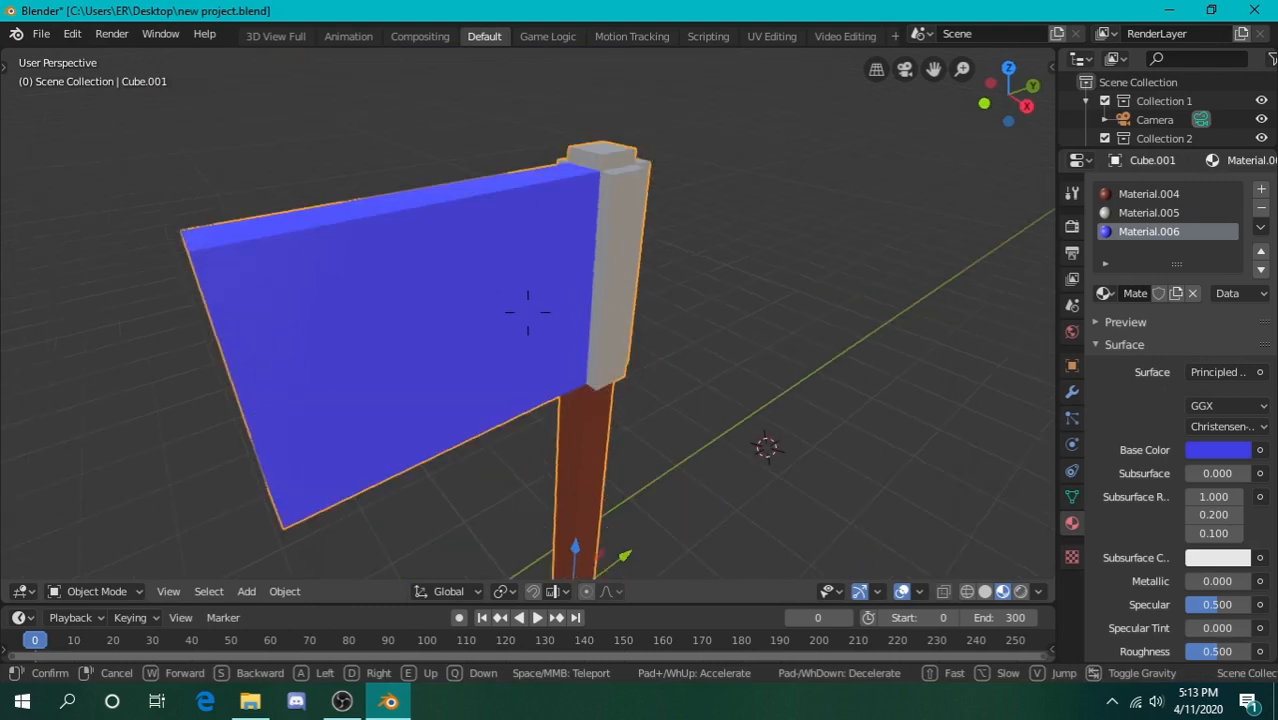
{"action": "key", "text": "s"}
{"action": "left_click", "coordinate": [527, 312]}
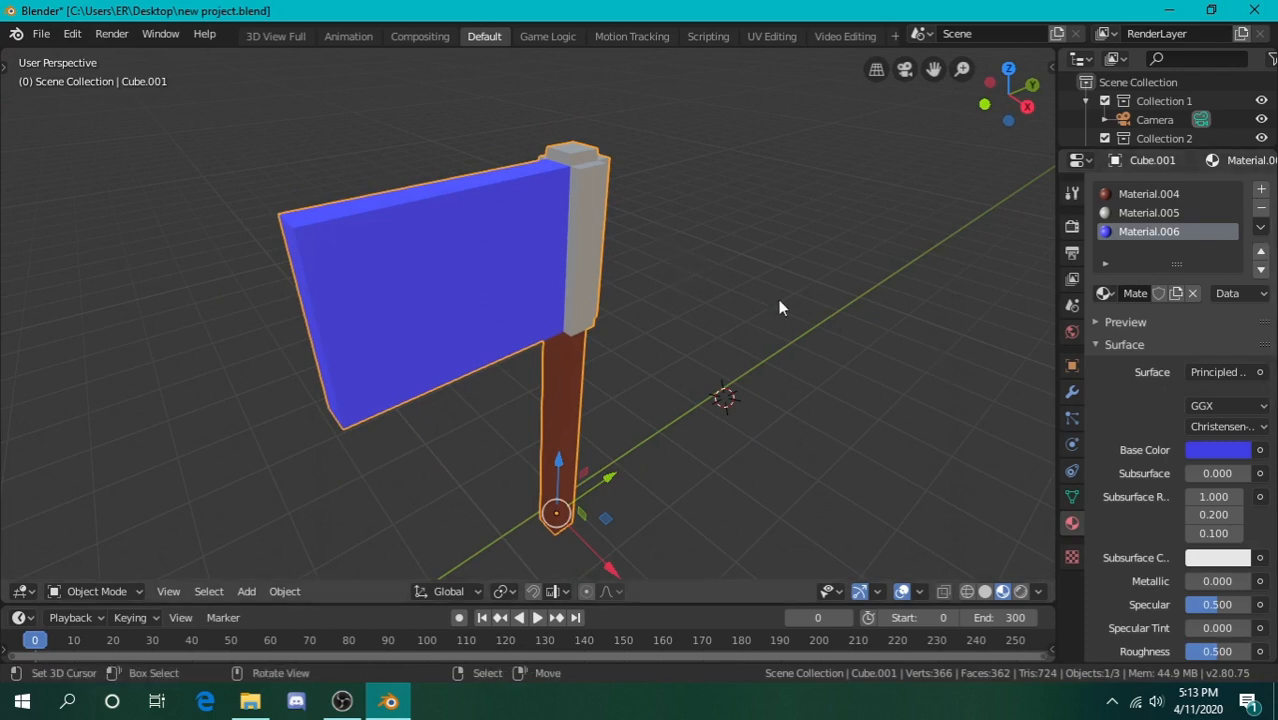
Add three more material slots to the axe and create a new material in each of them
{"action": "left_click", "coordinate": [1261, 190]}
{"action": "left_click", "coordinate": [1261, 190]}
{"action": "left_click", "coordinate": [1261, 190]}
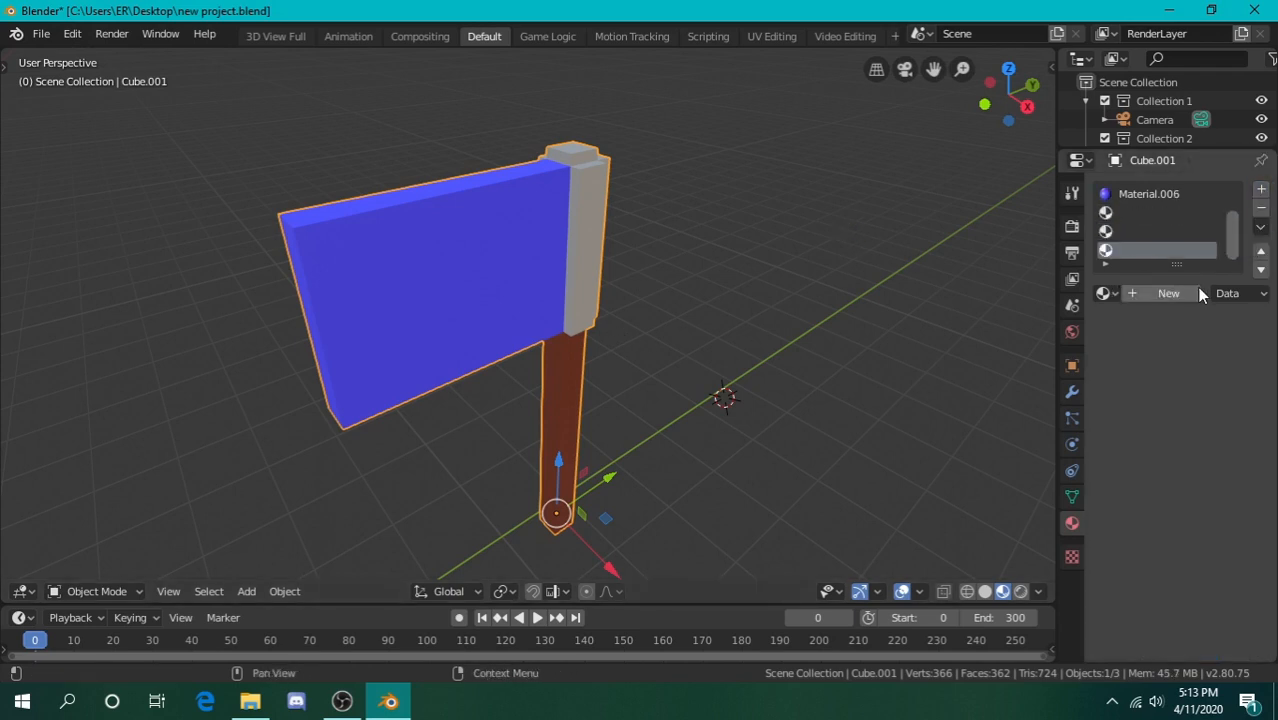
{"action": "left_click", "coordinate": [1197, 289]}
{"action": "left_click", "coordinate": [1166, 233]}
{"action": "left_click", "coordinate": [1164, 288]}
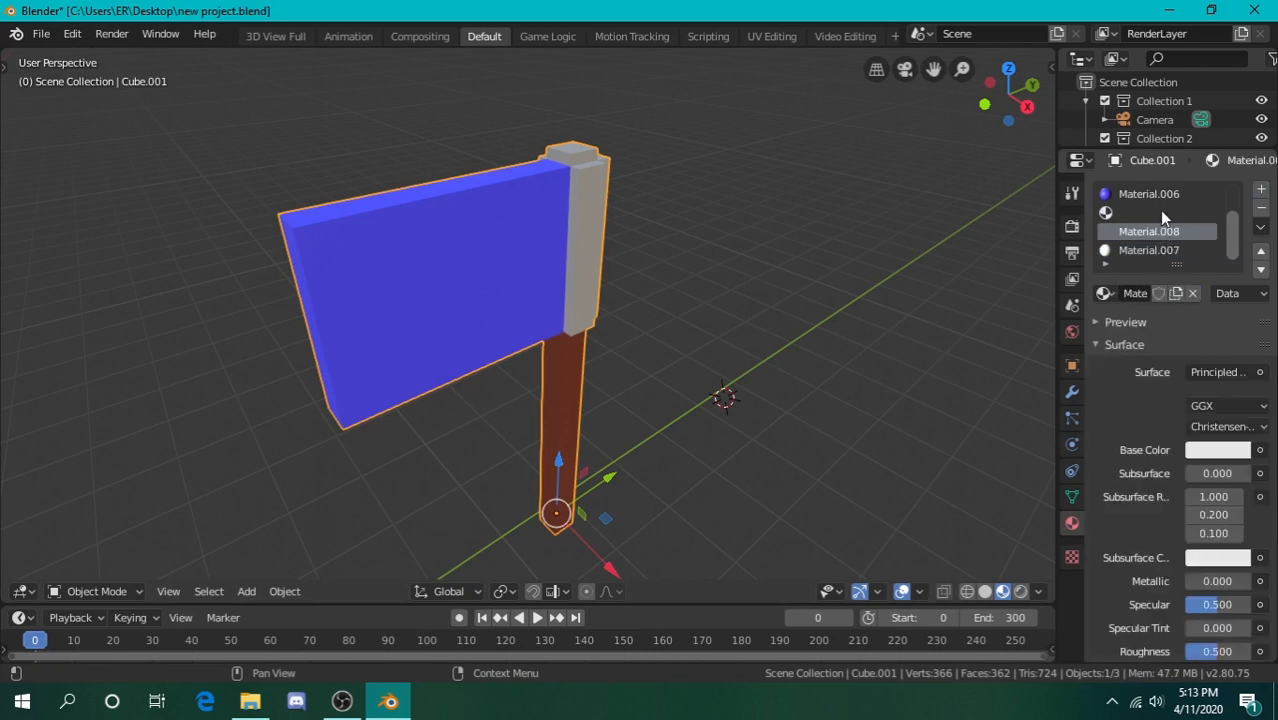
{"action": "left_click", "coordinate": [1161, 212]}
{"action": "left_click", "coordinate": [1161, 291]}
Darken the base colors of Material.009, Material.008 and Material.007 to shades of grey
{"action": "left_click", "coordinate": [1209, 450]}
{"action": "left_click", "coordinate": [1235, 302]}
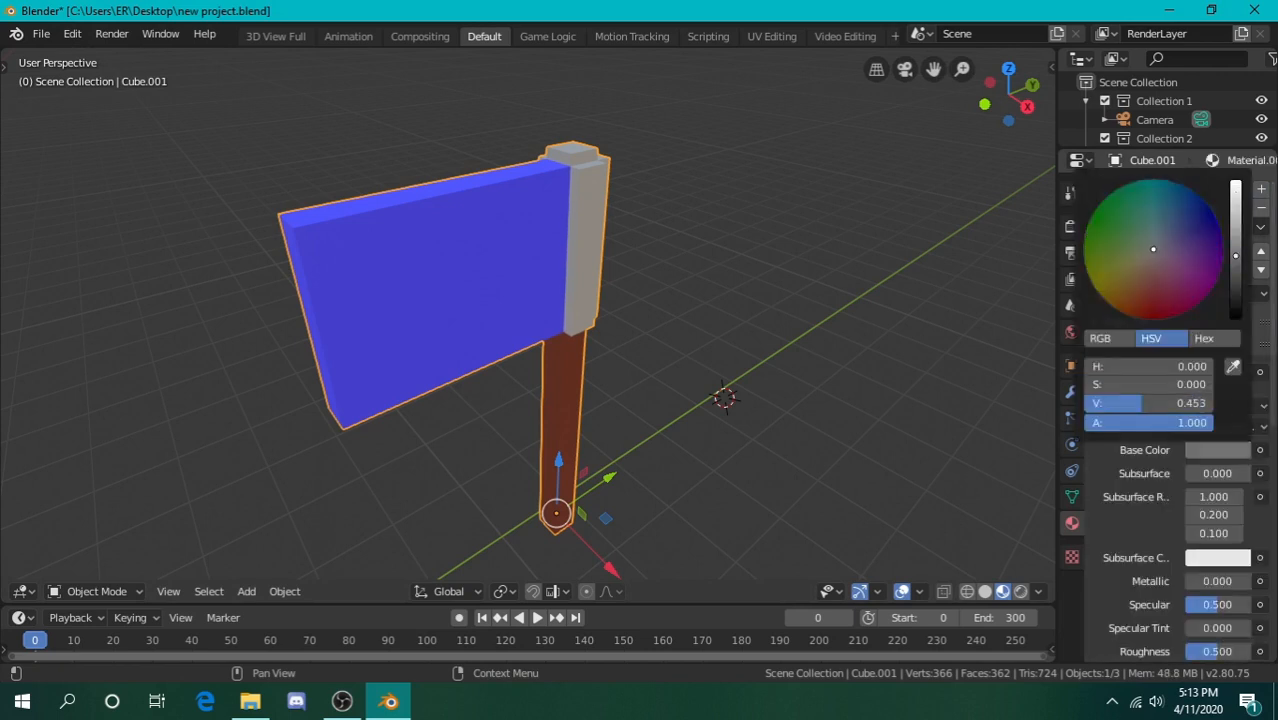
{"action": "left_click", "coordinate": [1180, 231]}
{"action": "left_click", "coordinate": [1222, 450]}
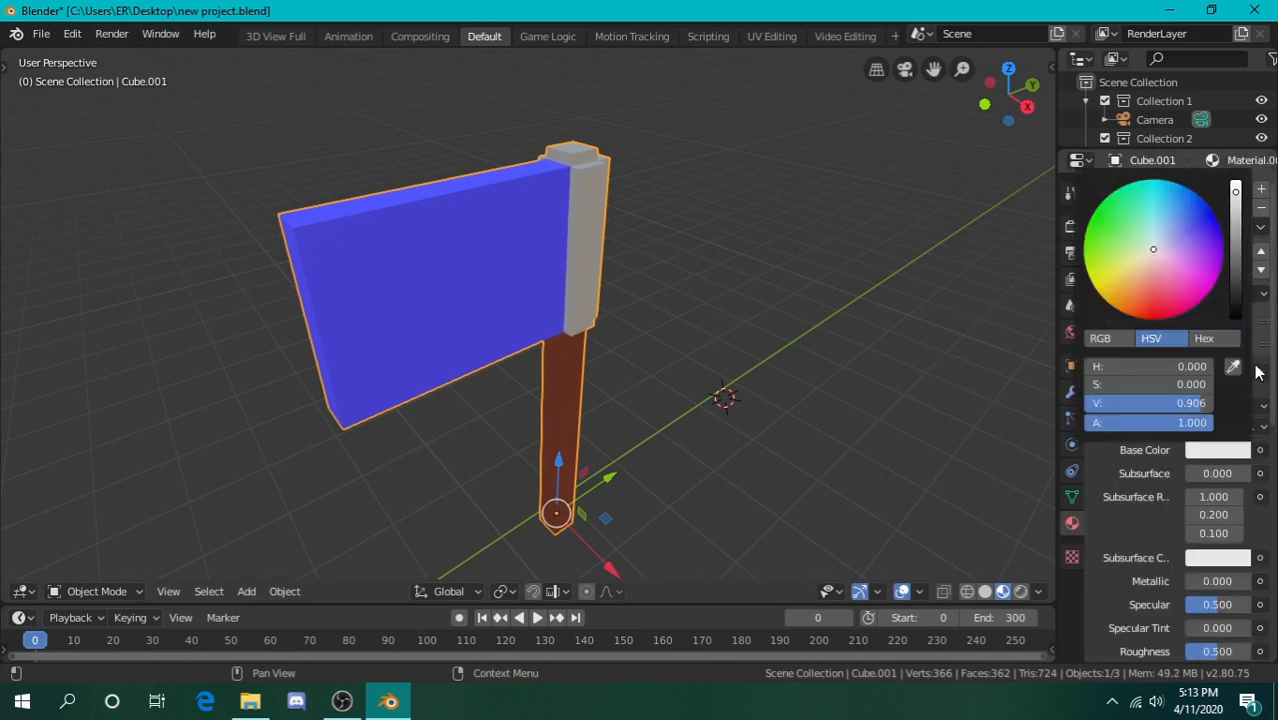
{"action": "mouse_move", "coordinate": [1241, 301]}
{"action": "left_mouse_down"}
{"action": "mouse_move", "coordinate": [1237, 242]}
{"action": "mouse_move", "coordinate": [1237, 284]}
{"action": "left_mouse_up"}
{"action": "left_click", "coordinate": [1185, 250]}
{"action": "left_click", "coordinate": [1217, 450]}
Compare the three grey materials by going through their slots in turn
{"action": "left_click", "coordinate": [1148, 234]}
{"action": "left_click", "coordinate": [1146, 214]}
{"action": "left_click", "coordinate": [1145, 231]}
{"action": "left_click", "coordinate": [1146, 248]}
{"action": "left_click", "coordinate": [1145, 230]}
{"action": "left_click", "coordinate": [1145, 214]}
{"action": "left_click", "coordinate": [1147, 232]}
{"action": "left_click", "coordinate": [1150, 247]}
{"action": "left_click", "coordinate": [1149, 232]}
{"action": "left_click", "coordinate": [1149, 215]}
{"action": "left_click", "coordinate": [1155, 235]}
{"action": "left_click", "coordinate": [1150, 249]}
{"action": "left_click", "coordinate": [1146, 213]}
{"action": "left_click", "coordinate": [1147, 231]}
{"action": "left_click", "coordinate": [1148, 249]}
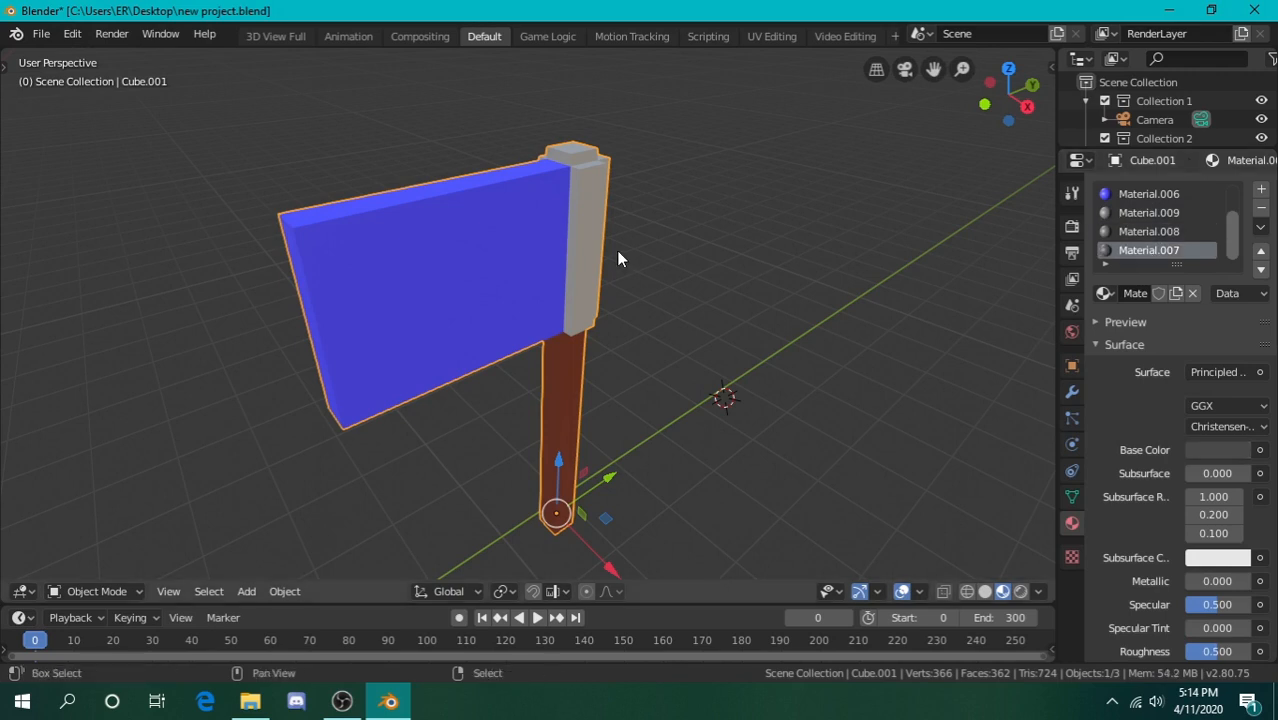
Select the white blocky object near the axe and move it horizontally toward the world origin
{"action": "key", "text": "shift+grave"}
{"action": "key", "text": "a"}
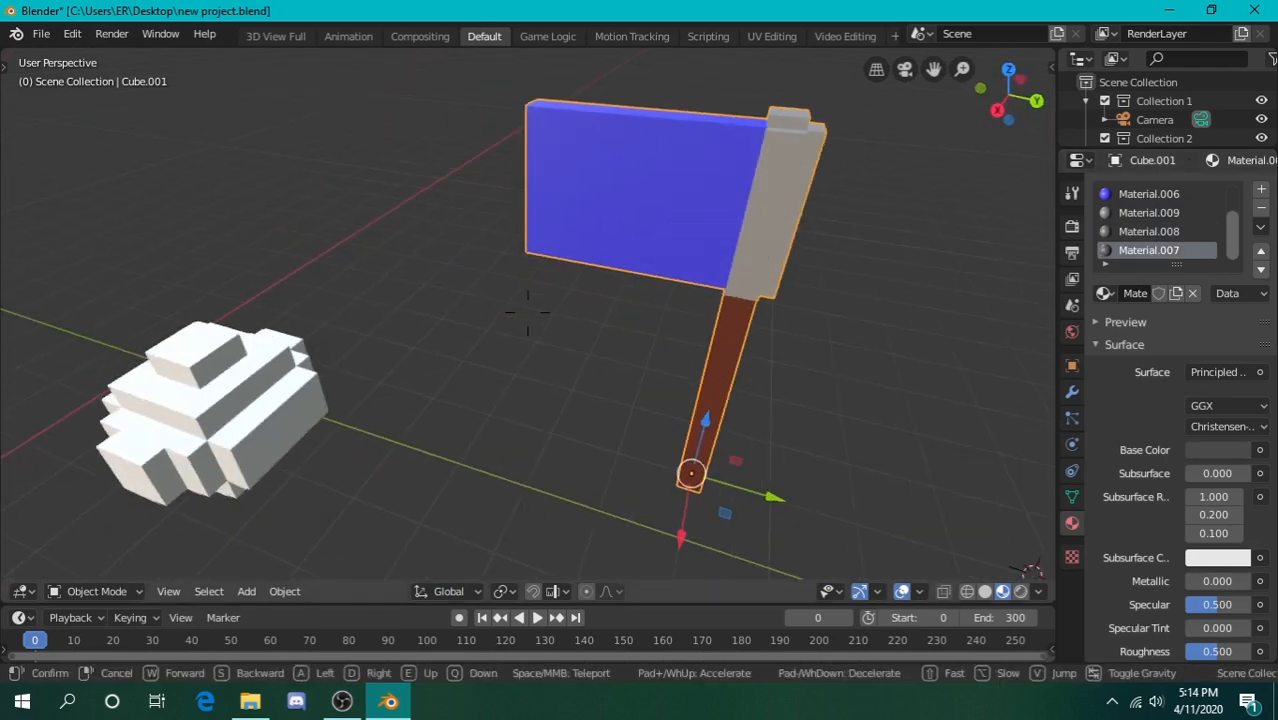
{"action": "left_click", "coordinate": [528, 312]}
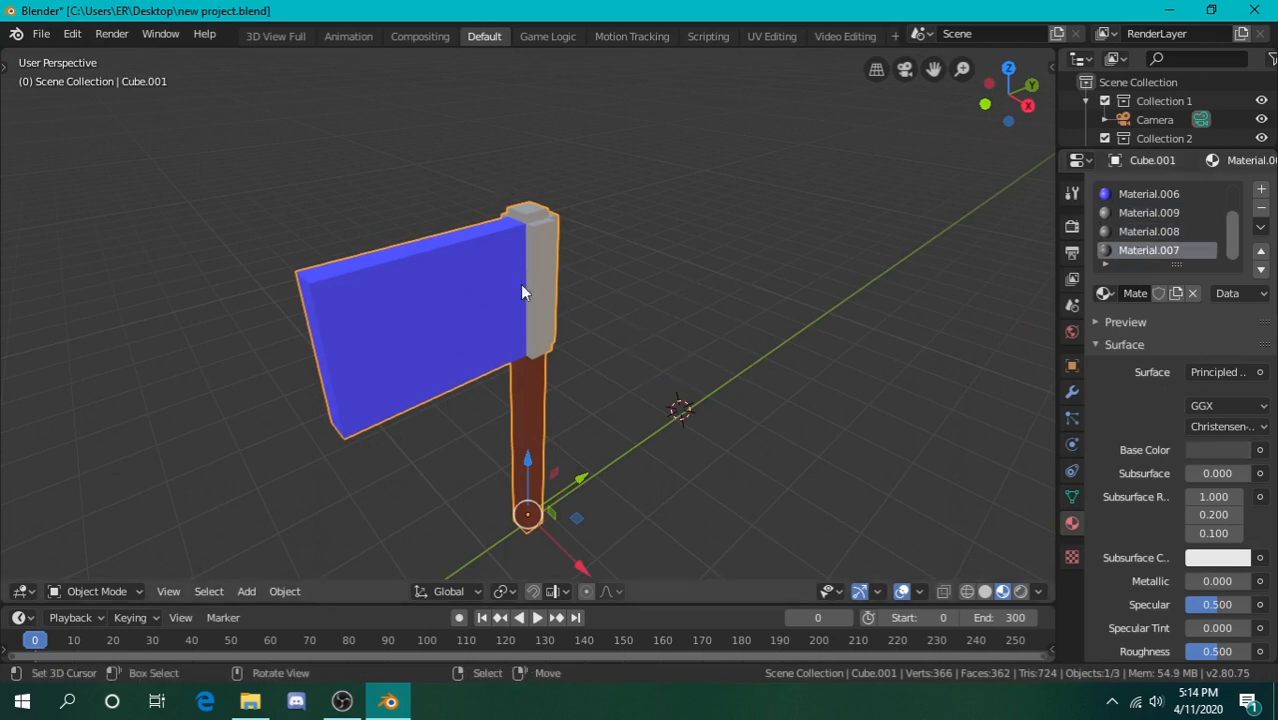
{"action": "key", "text": "shift+grave"}
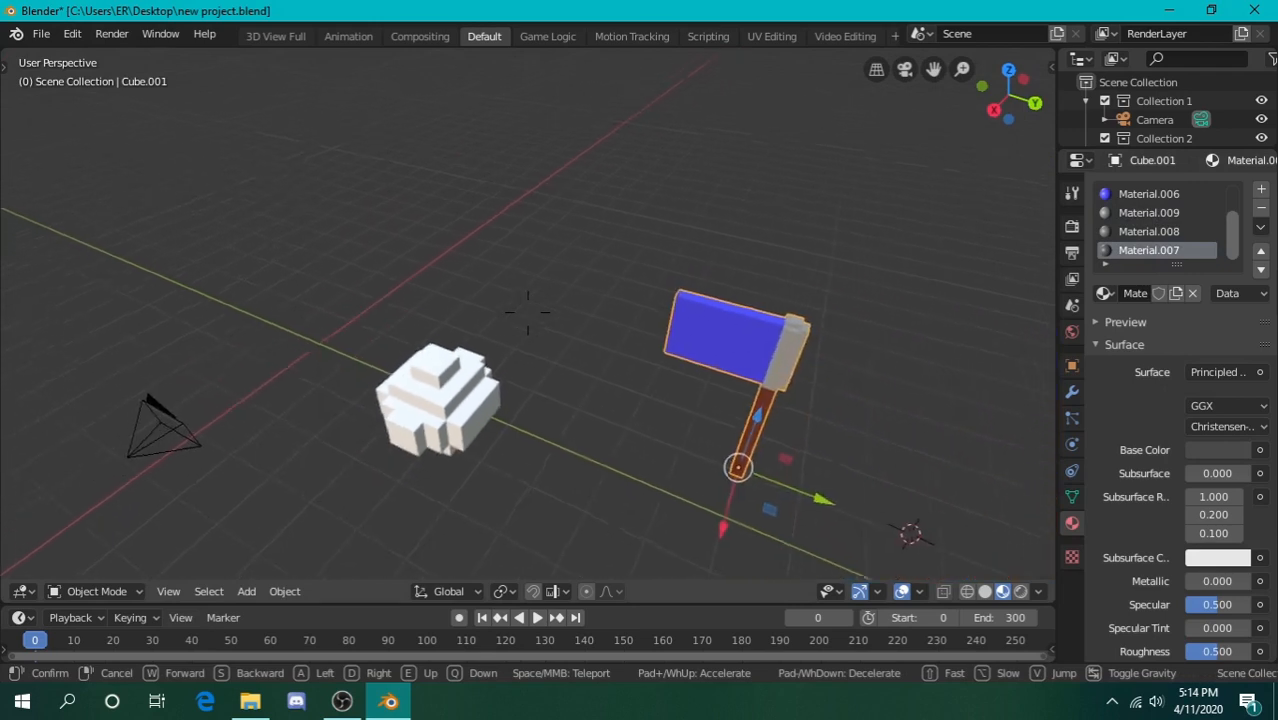
{"action": "key", "text": "w"}
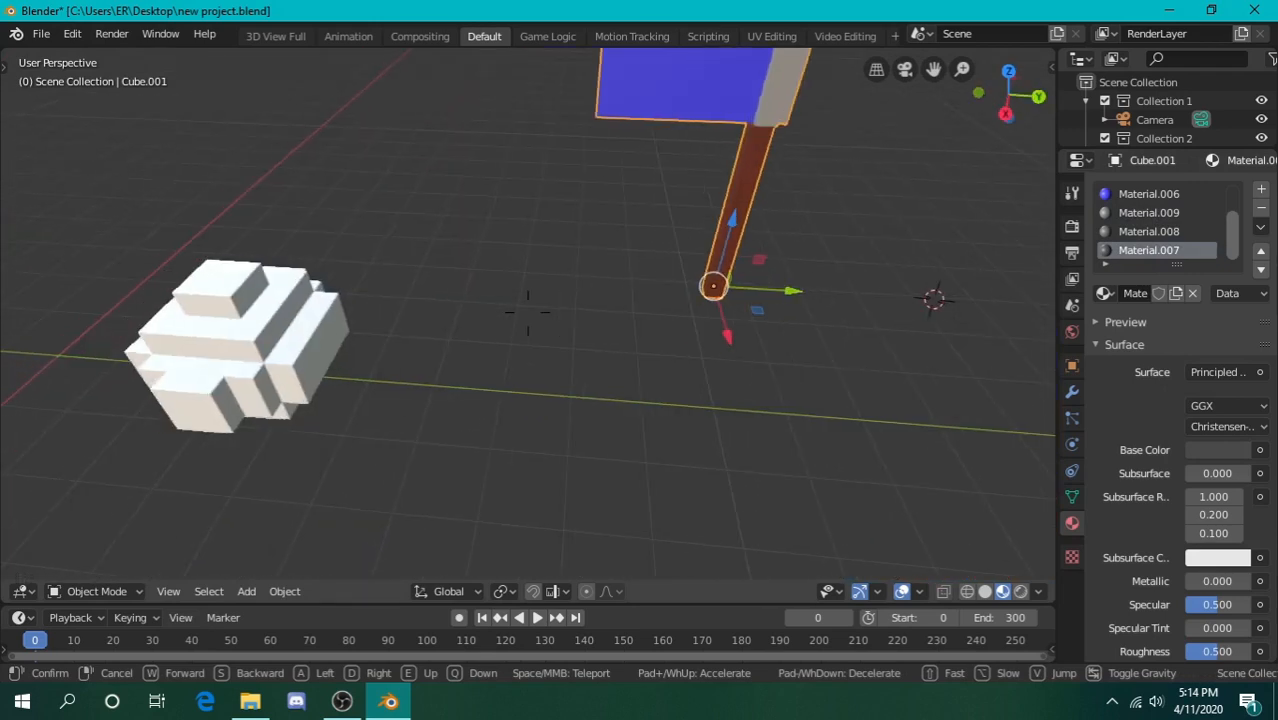
{"action": "key", "text": "s"}
{"action": "left_click", "coordinate": [527, 312]}
{"action": "left_click", "coordinate": [678, 320]}
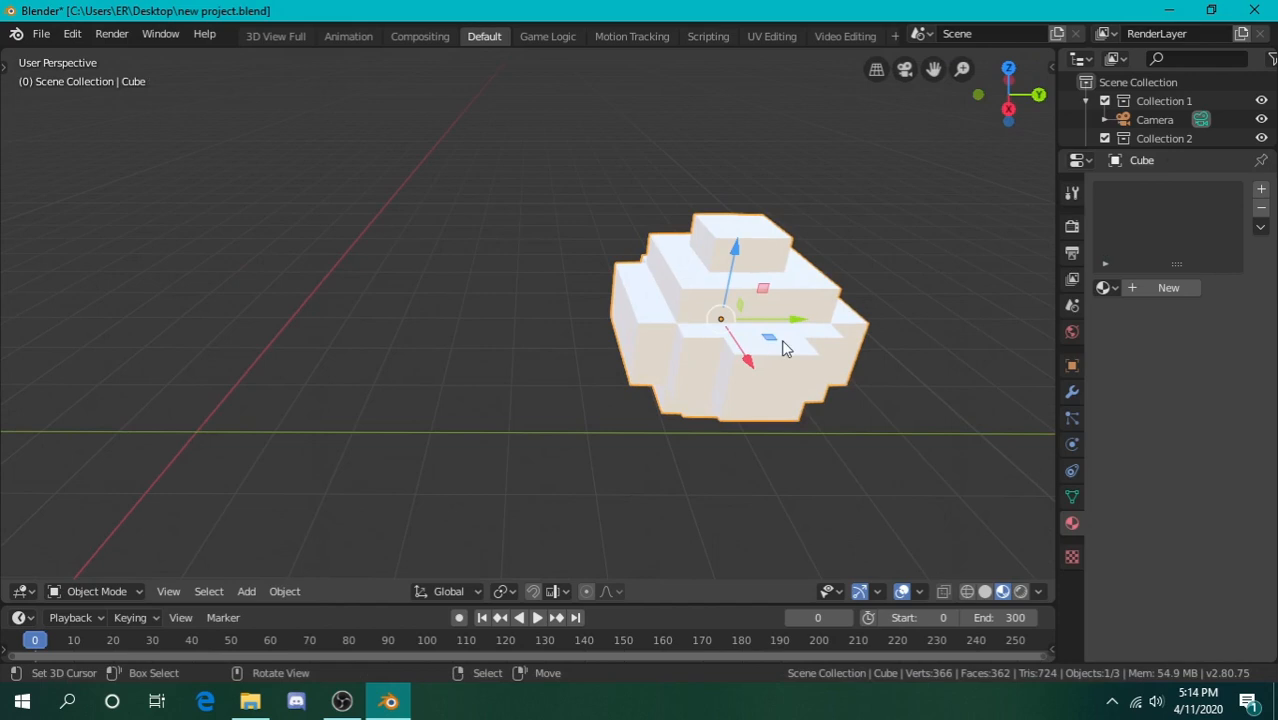
{"action": "left_click_drag", "start_coordinate": [781, 339], "coordinate": [437, 250]}
Create a new material on the white blocky object and use an Image Texture for its base color
{"action": "key", "text": "shift+grave"}
{"action": "key", "text": "w"}
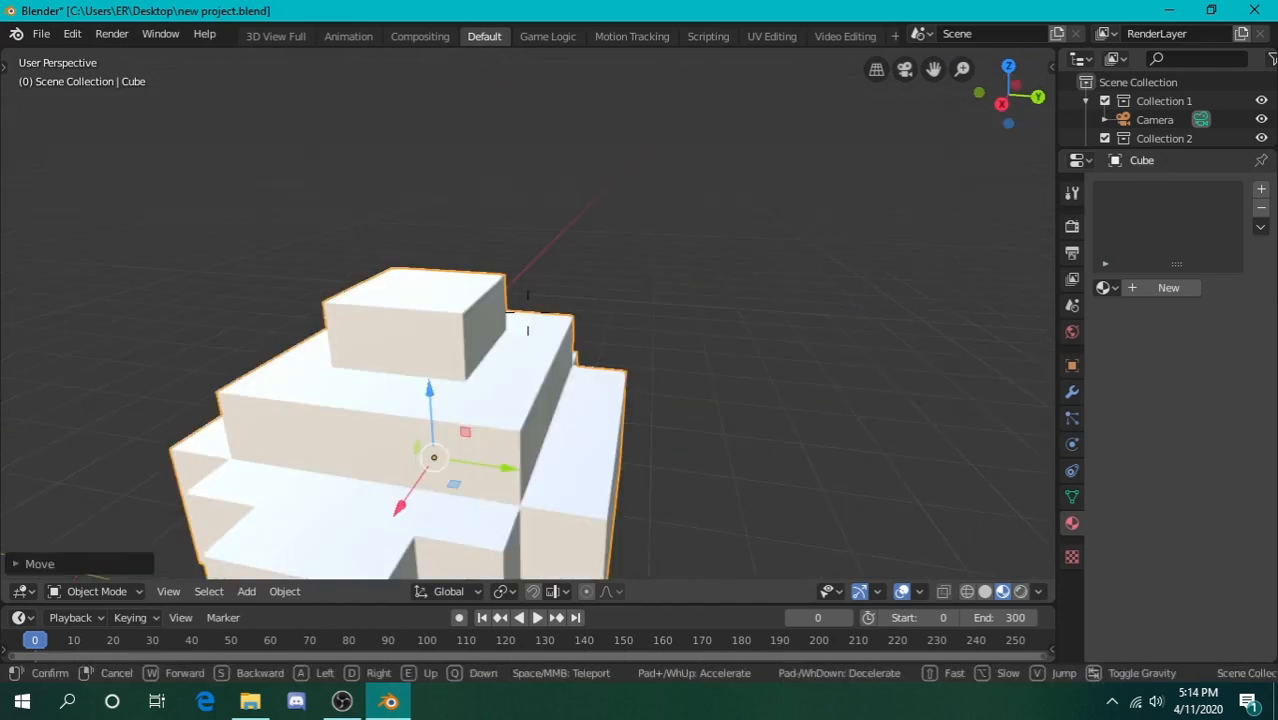
{"action": "key", "text": "s"}
{"action": "key", "text": "w"}
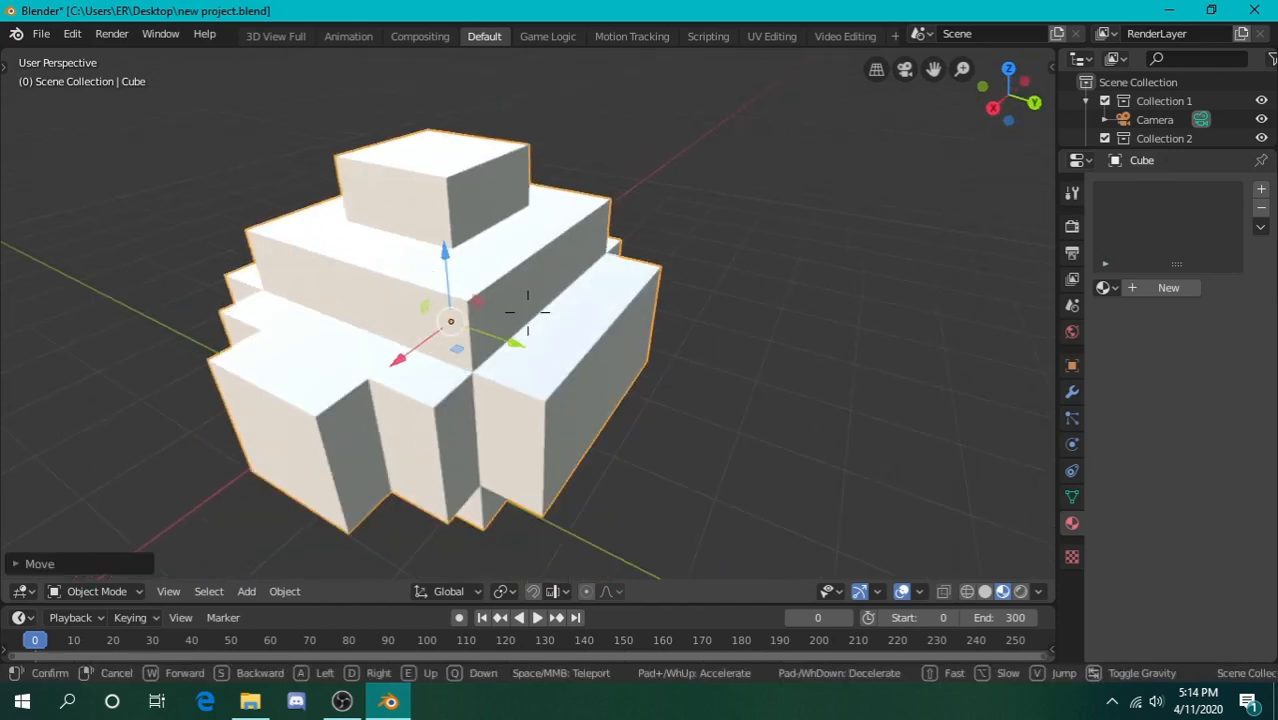
{"action": "key", "text": "s"}
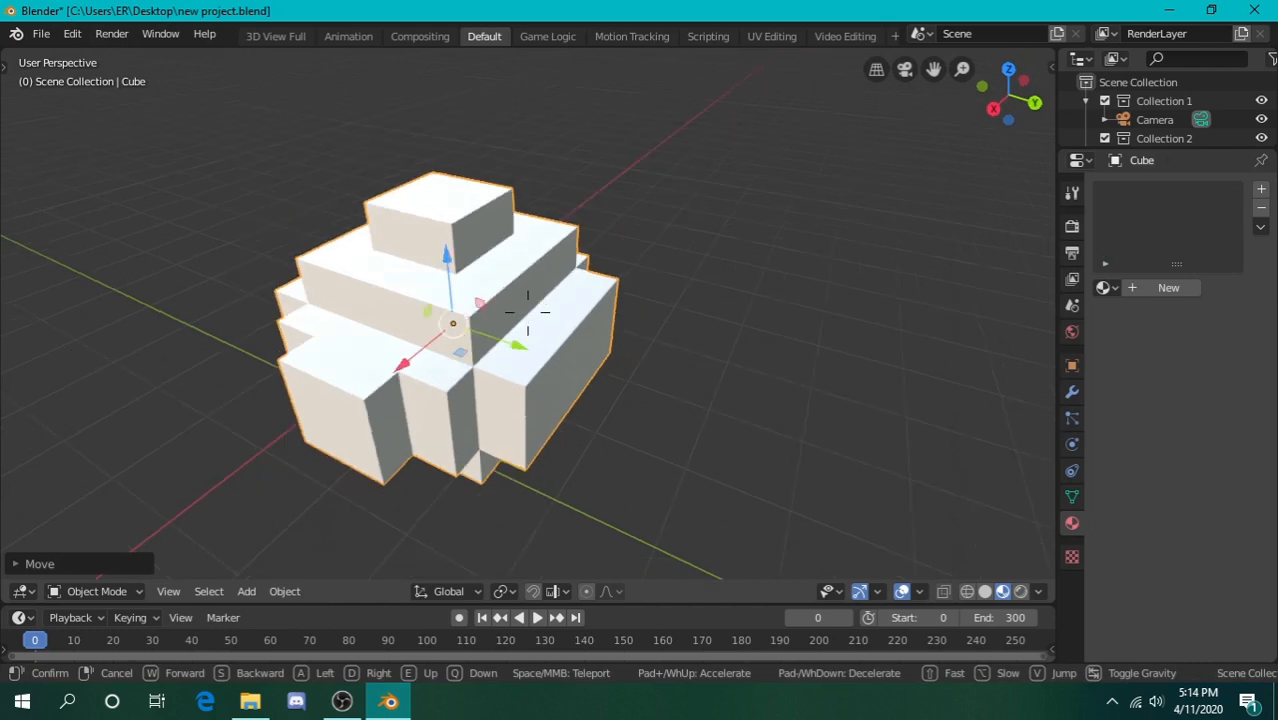
{"action": "key", "text": "w"}
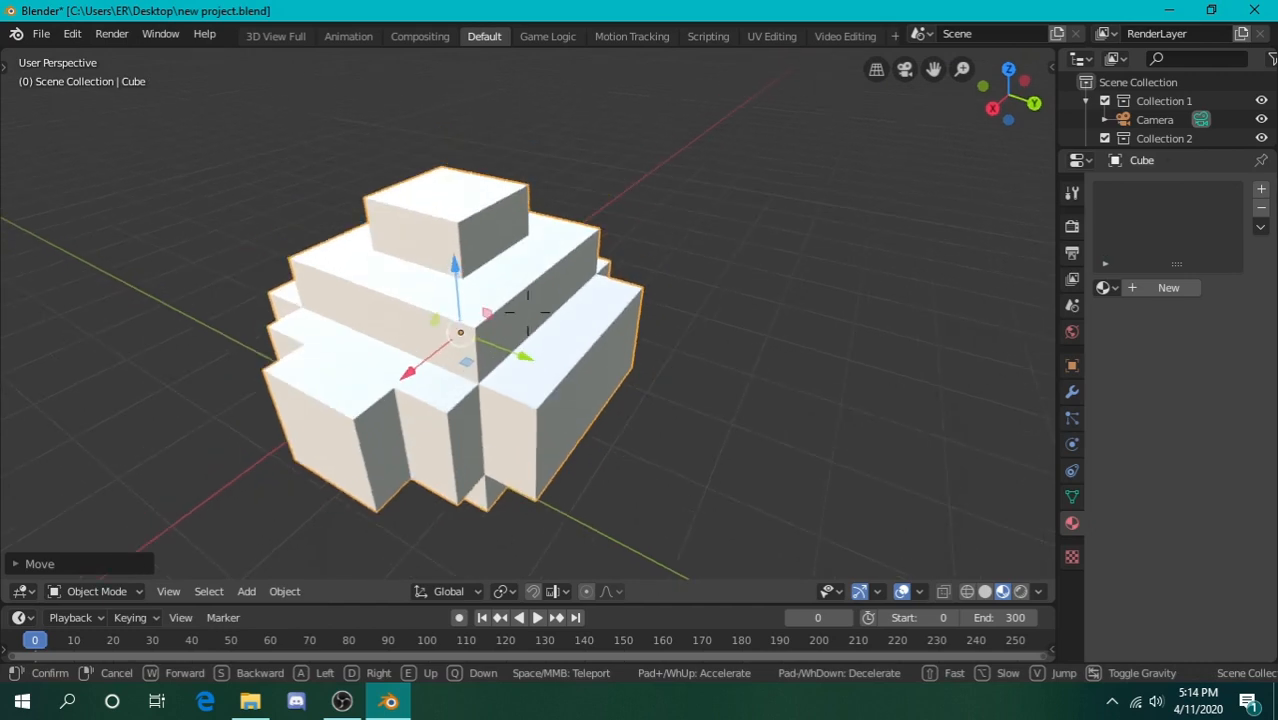
{"action": "left_click", "coordinate": [527, 312]}
{"action": "left_click", "coordinate": [1136, 288]}
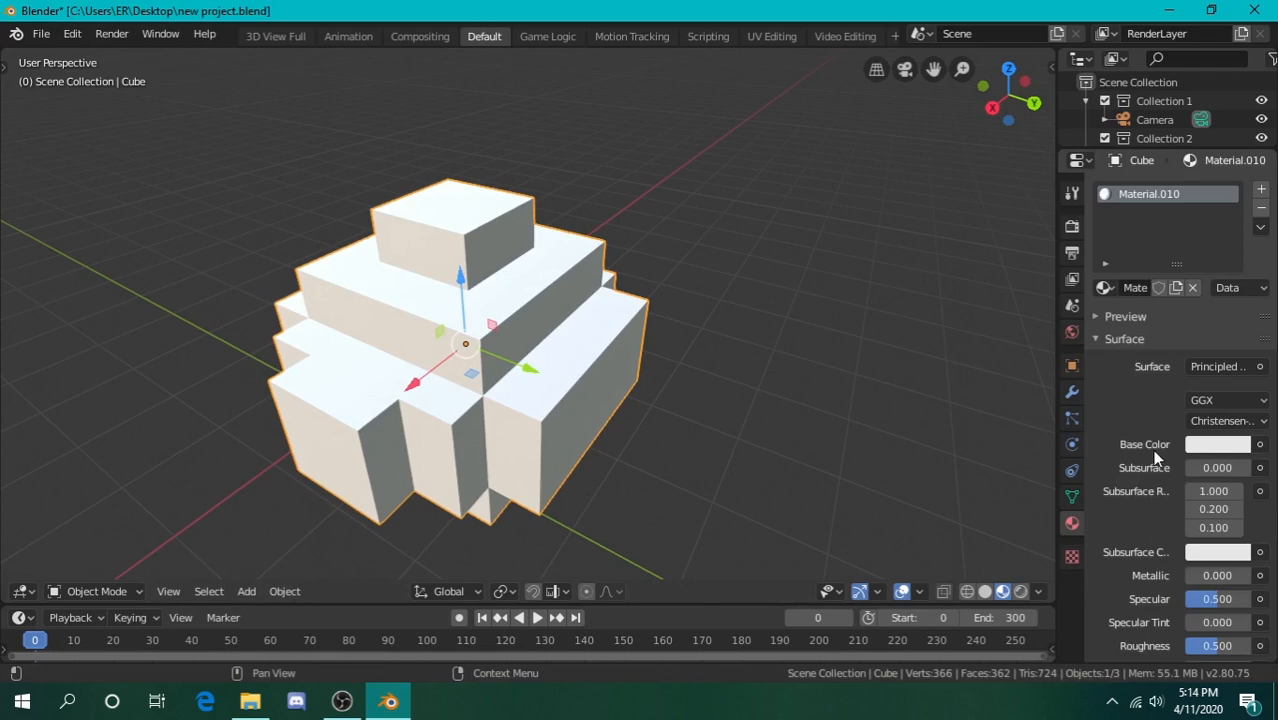
{"action": "left_click", "coordinate": [1261, 446]}
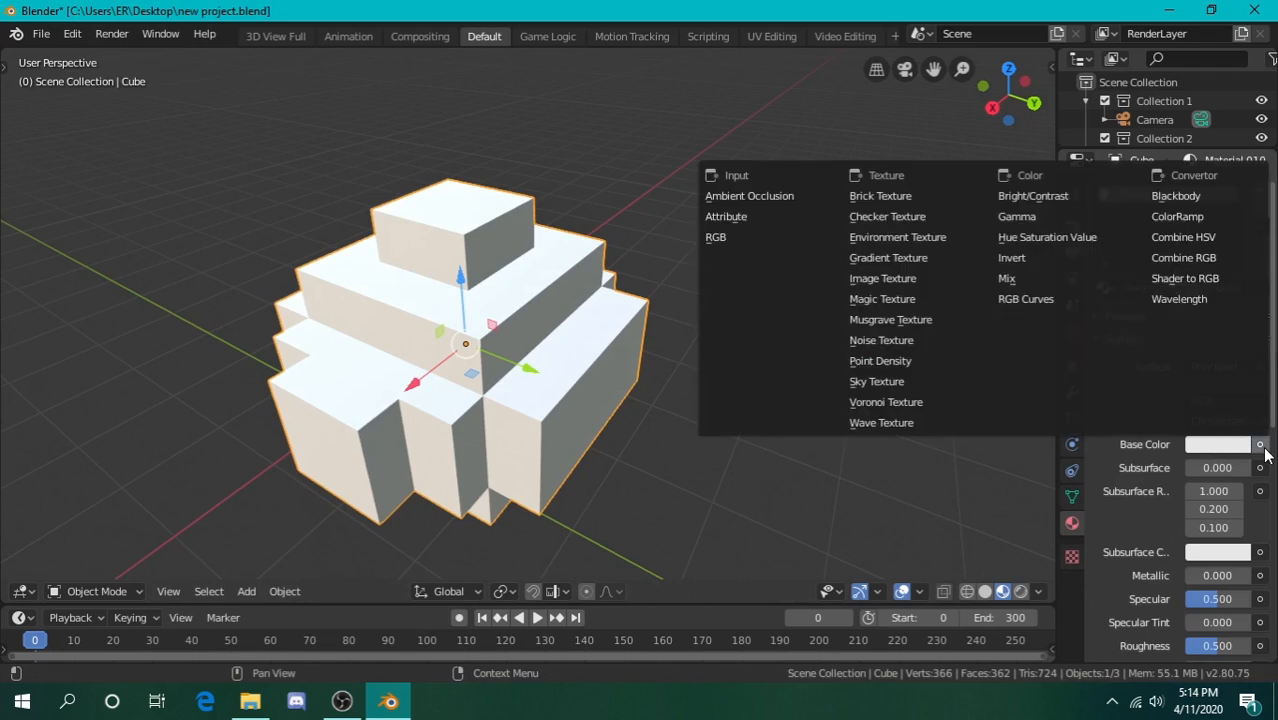
{"action": "left_click", "coordinate": [921, 280]}
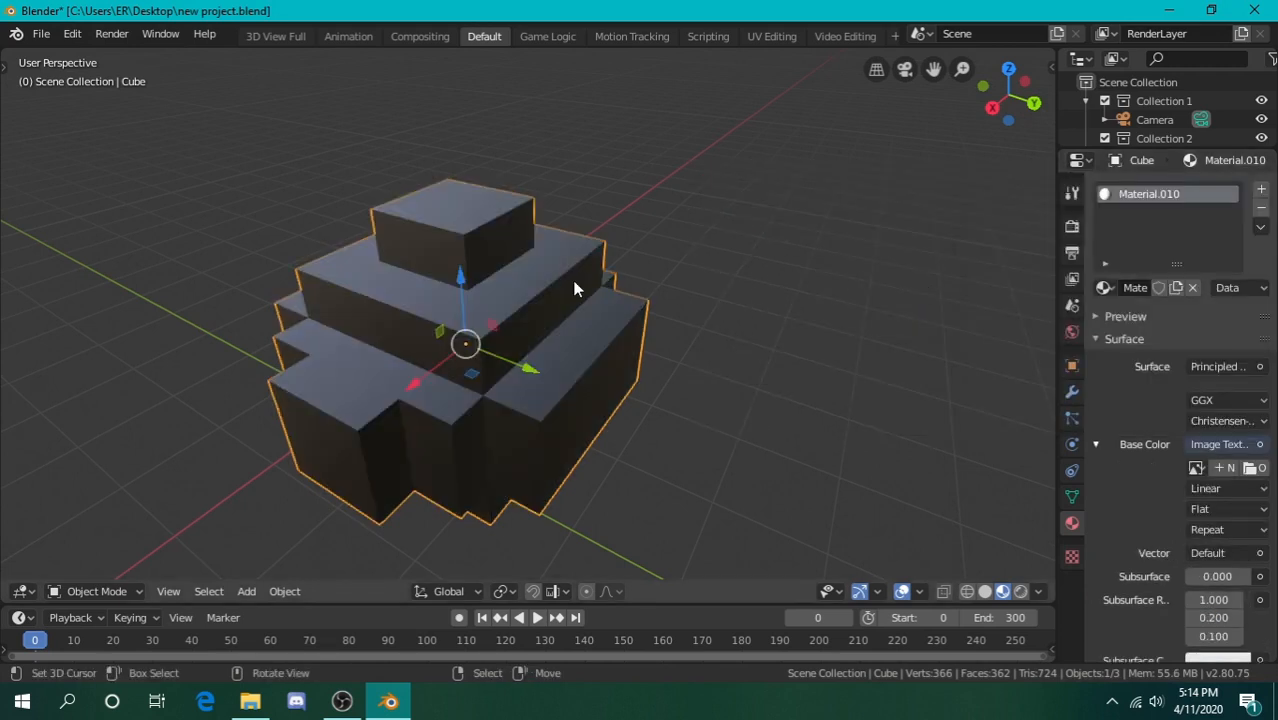
Examine the blocky object from above, from below and from several sides with the Image Texture material applied
{"action": "key", "text": "shift+grave"}
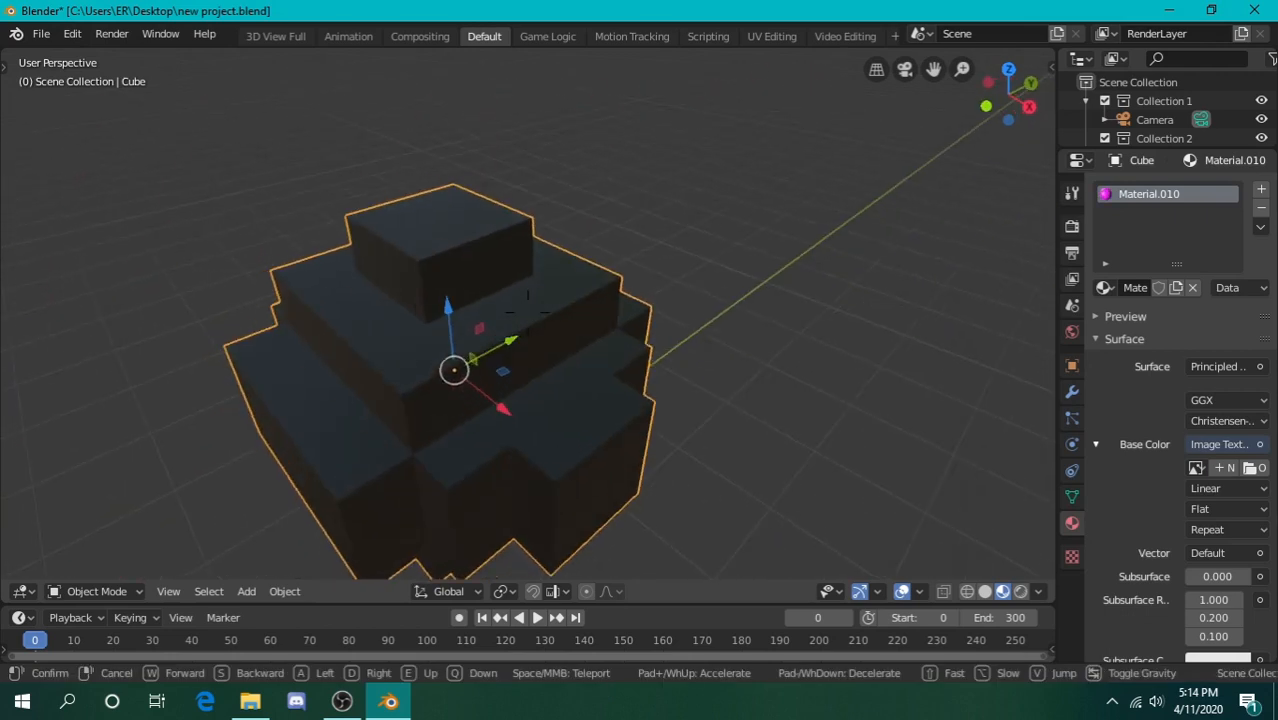
{"action": "key", "text": "d"}
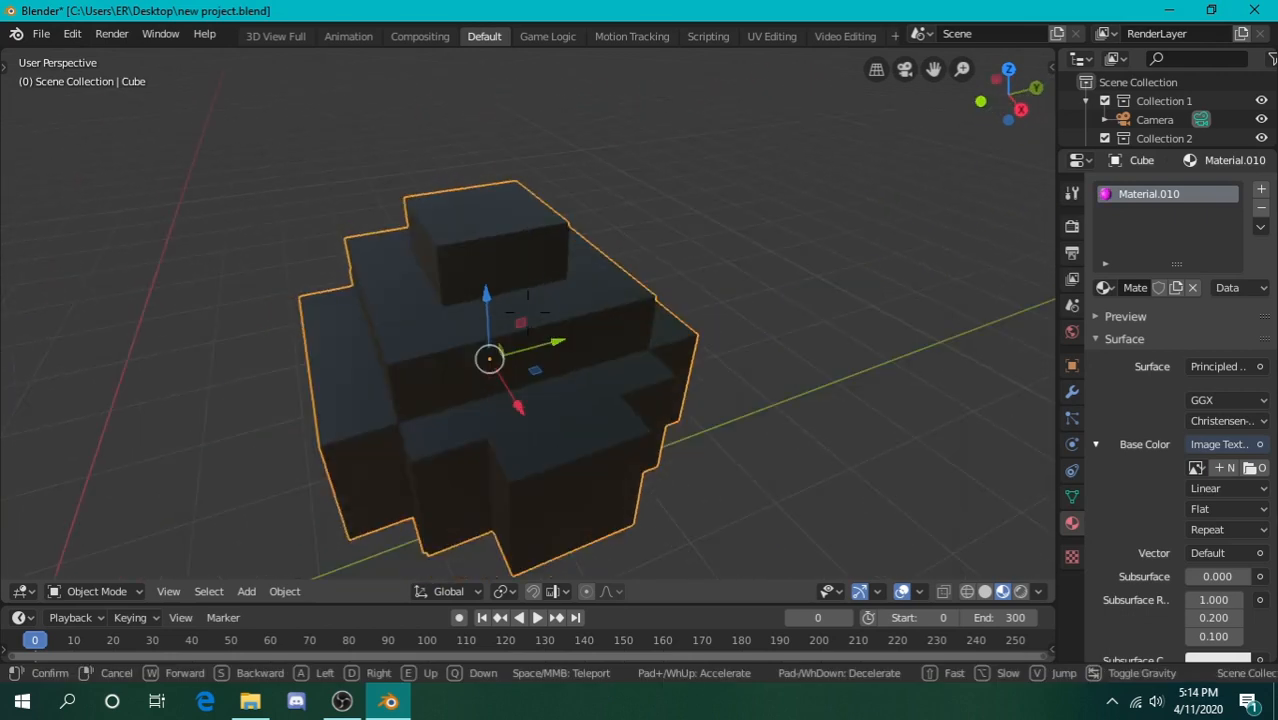
{"action": "key", "text": "d"}
{"action": "key", "text": "q"}
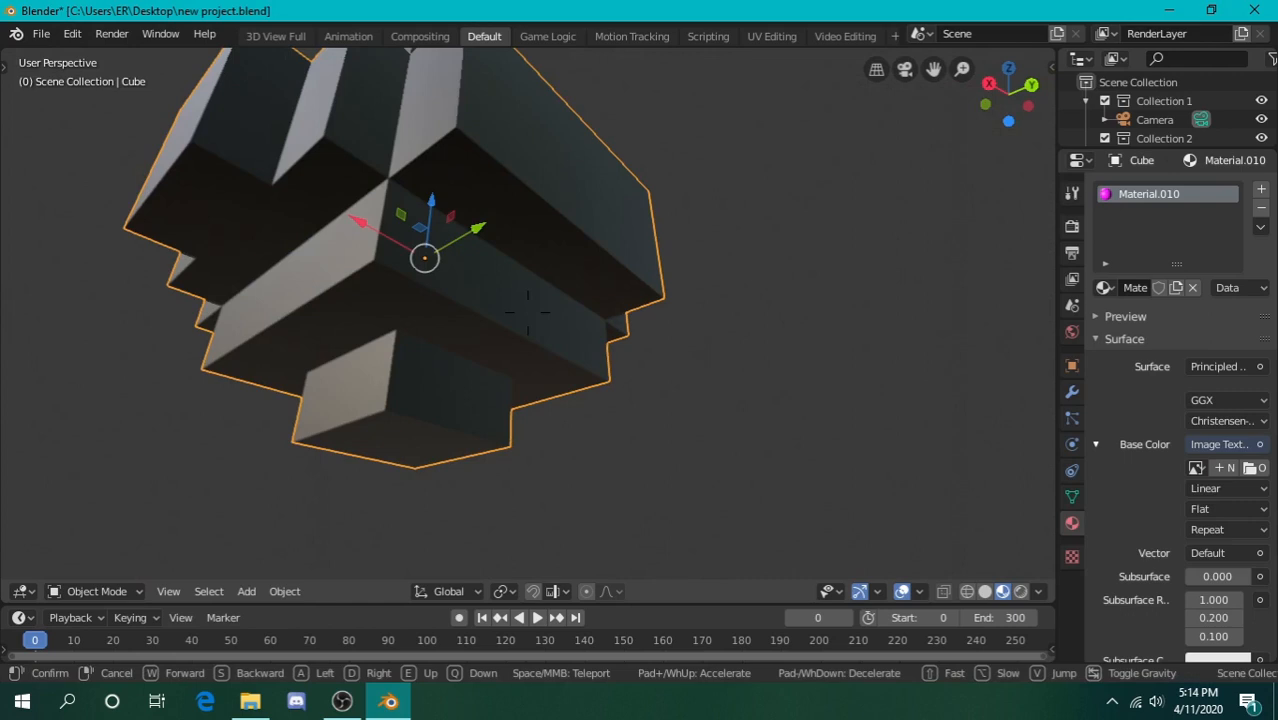
{"action": "key", "text": "e"}
{"action": "key", "text": "q"}
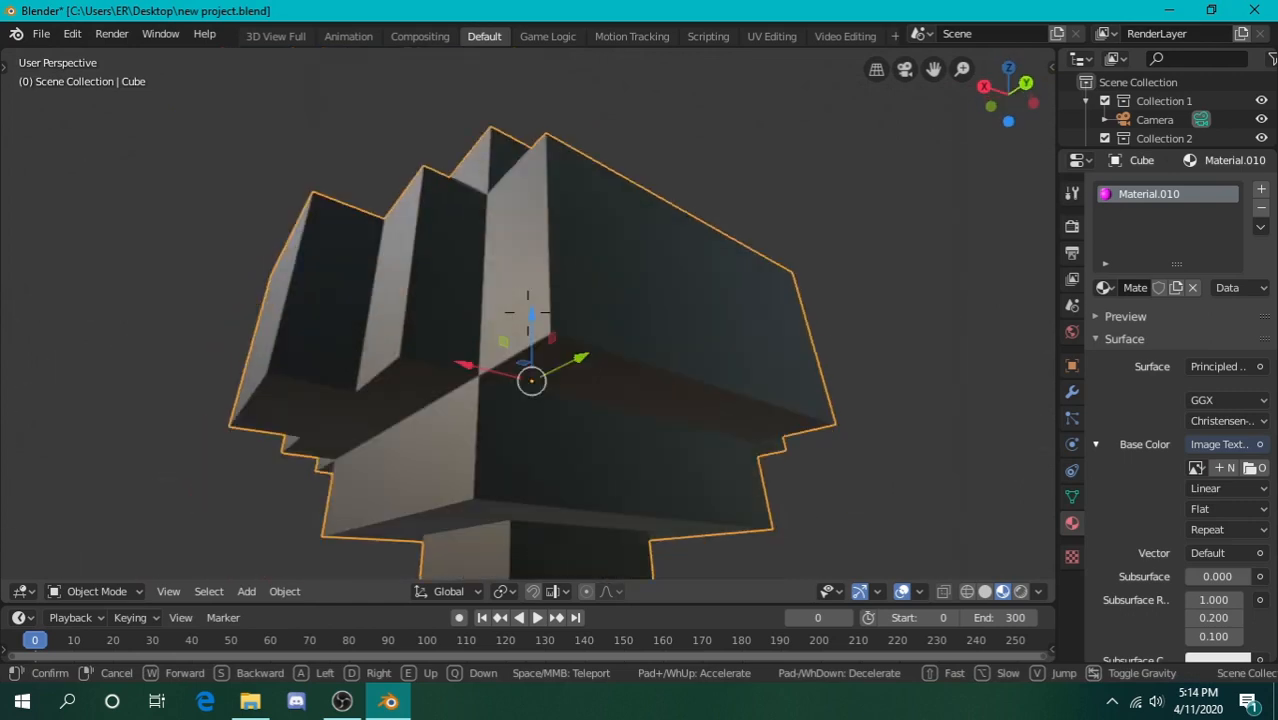
{"action": "key", "text": "e"}
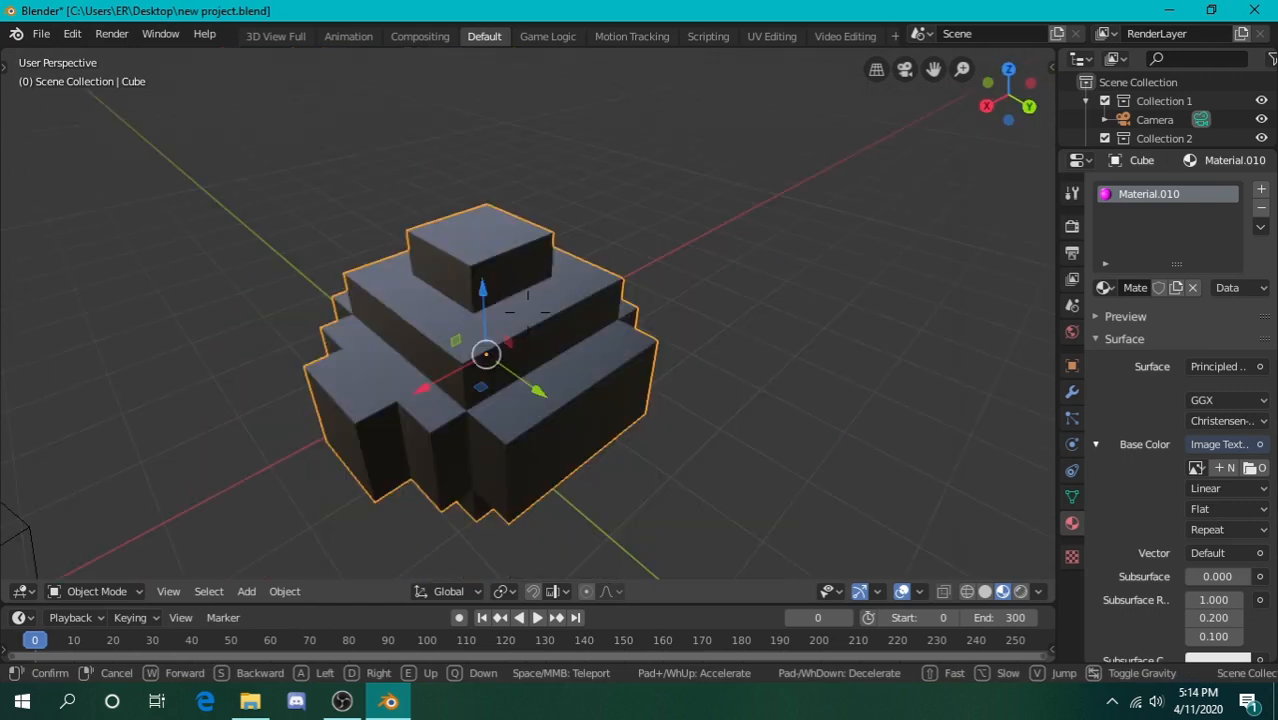
{"action": "key", "text": "w"}
{"action": "left_click", "coordinate": [527, 312]}
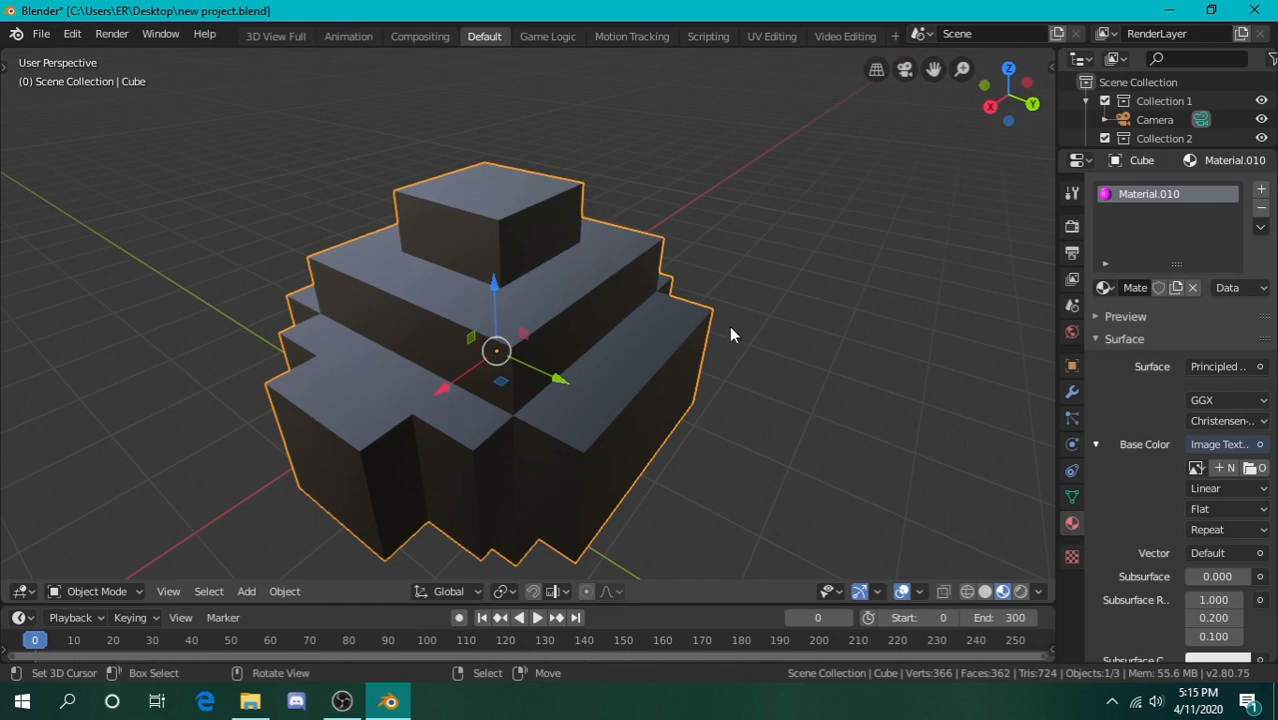
Browse for the base color image in the Textures folder of Cycles_Minecraft_Rig BSS Edit V5 and display the files as thumbnails
{"action": "left_click", "coordinate": [1258, 472]}
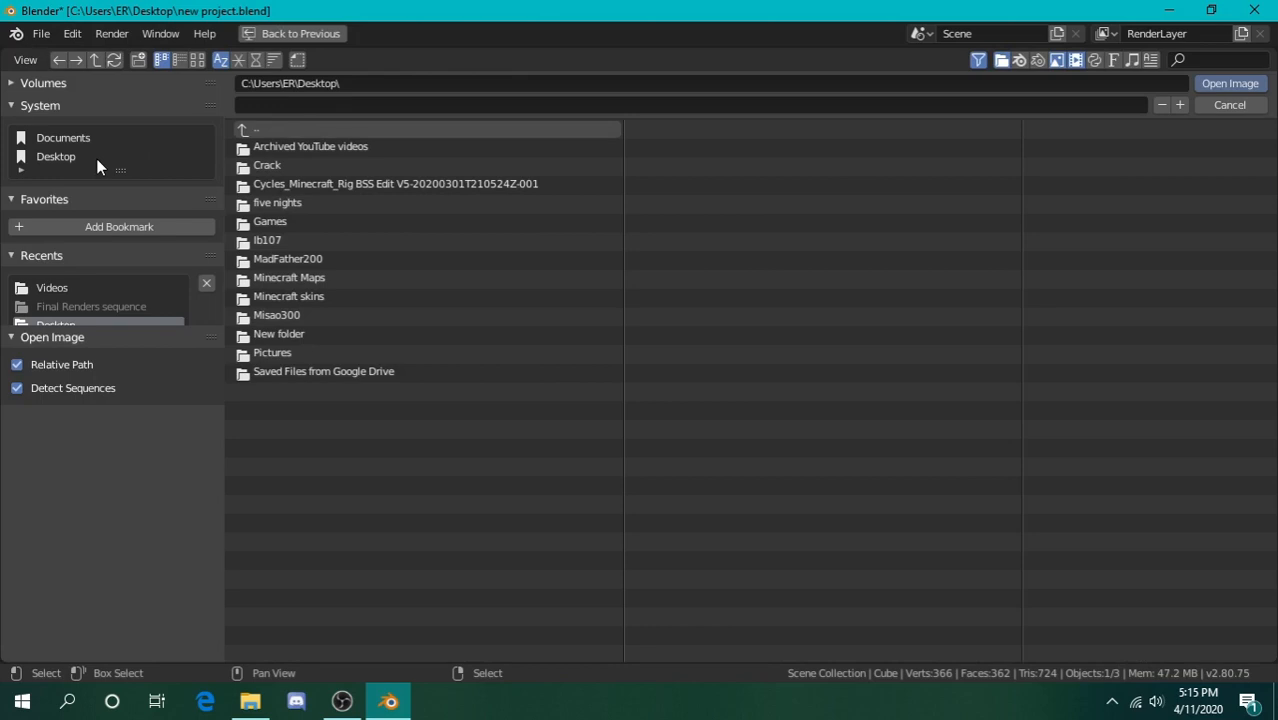
{"action": "double_click", "coordinate": [314, 184]}
{"action": "double_click", "coordinate": [314, 148]}
{"action": "double_click", "coordinate": [314, 148]}
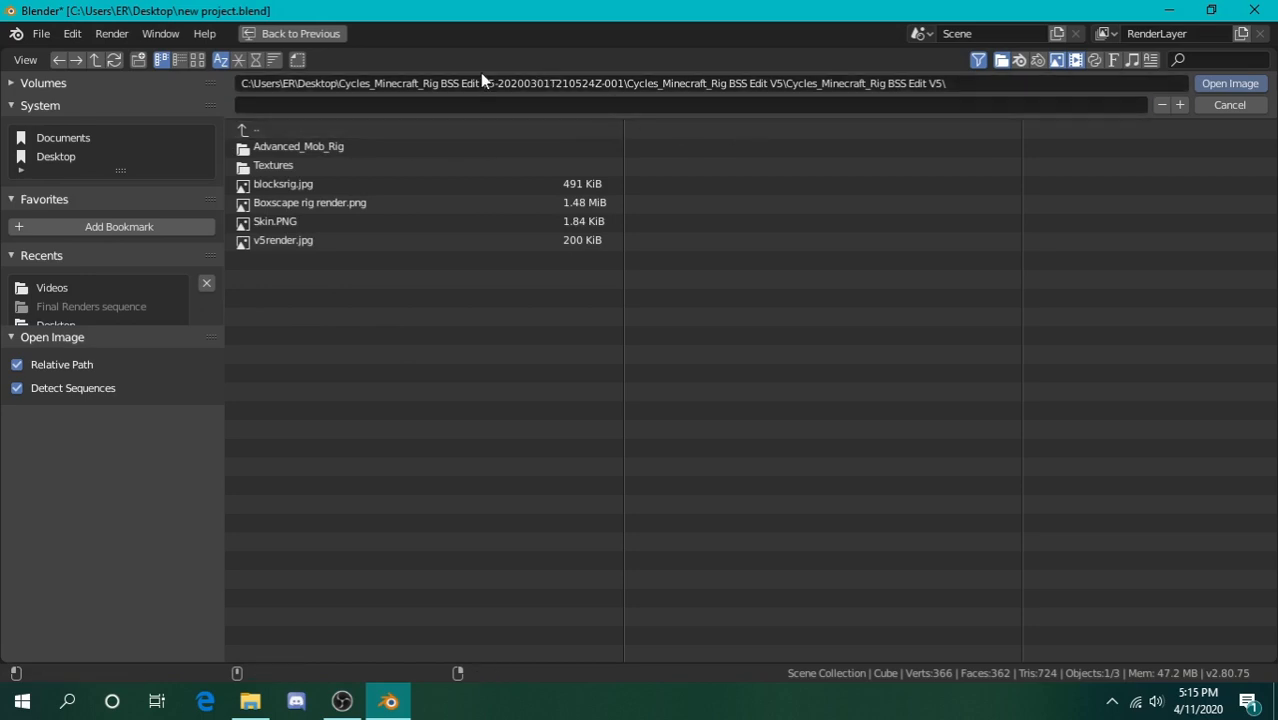
{"action": "left_click", "coordinate": [296, 170]}
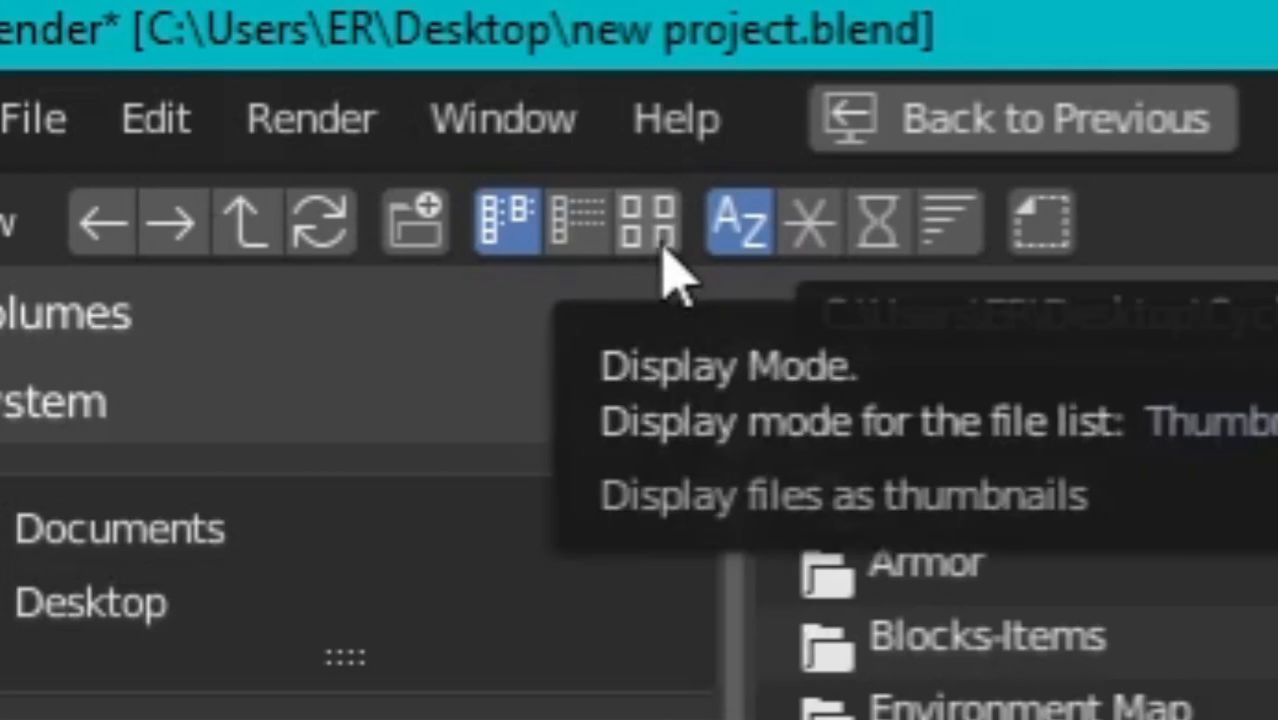
{"action": "left_click", "coordinate": [658, 238]}
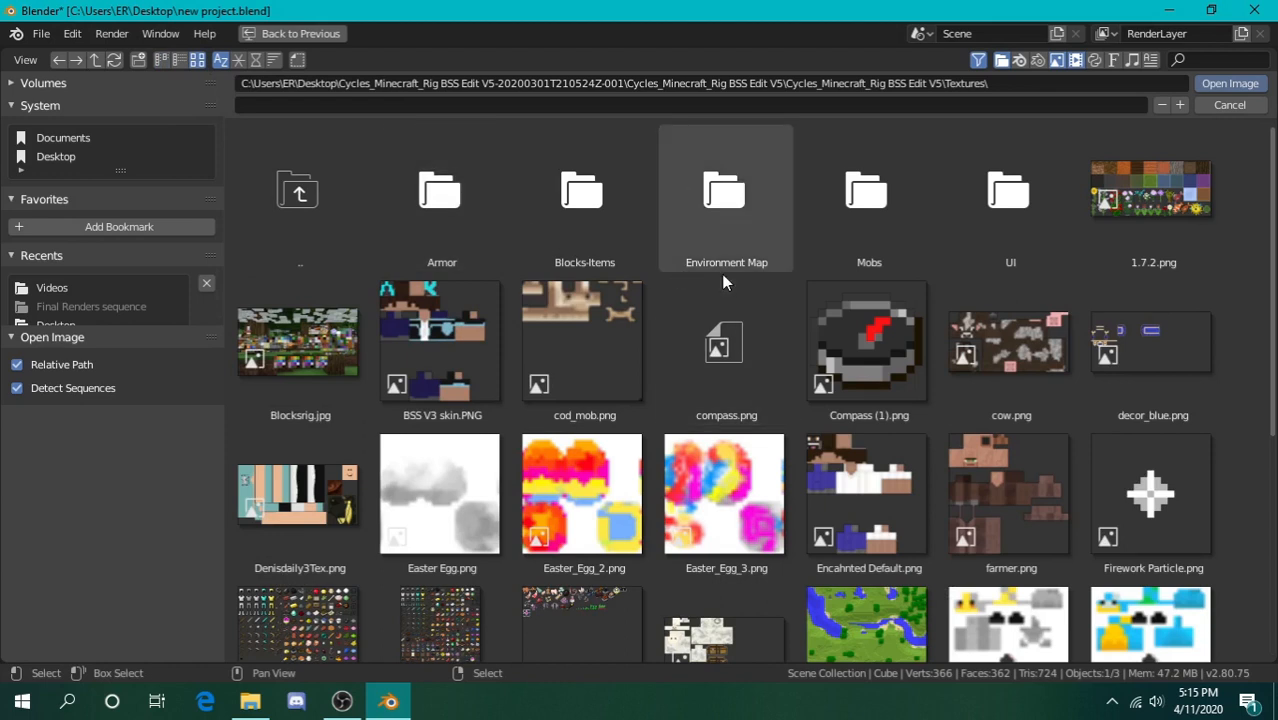
Load Terrain.png from the Blocks-Items folder as the image for the object's base color
{"action": "scroll", "coordinate": [782, 501], "scroll_direction": "down", "scroll_amount": 5}
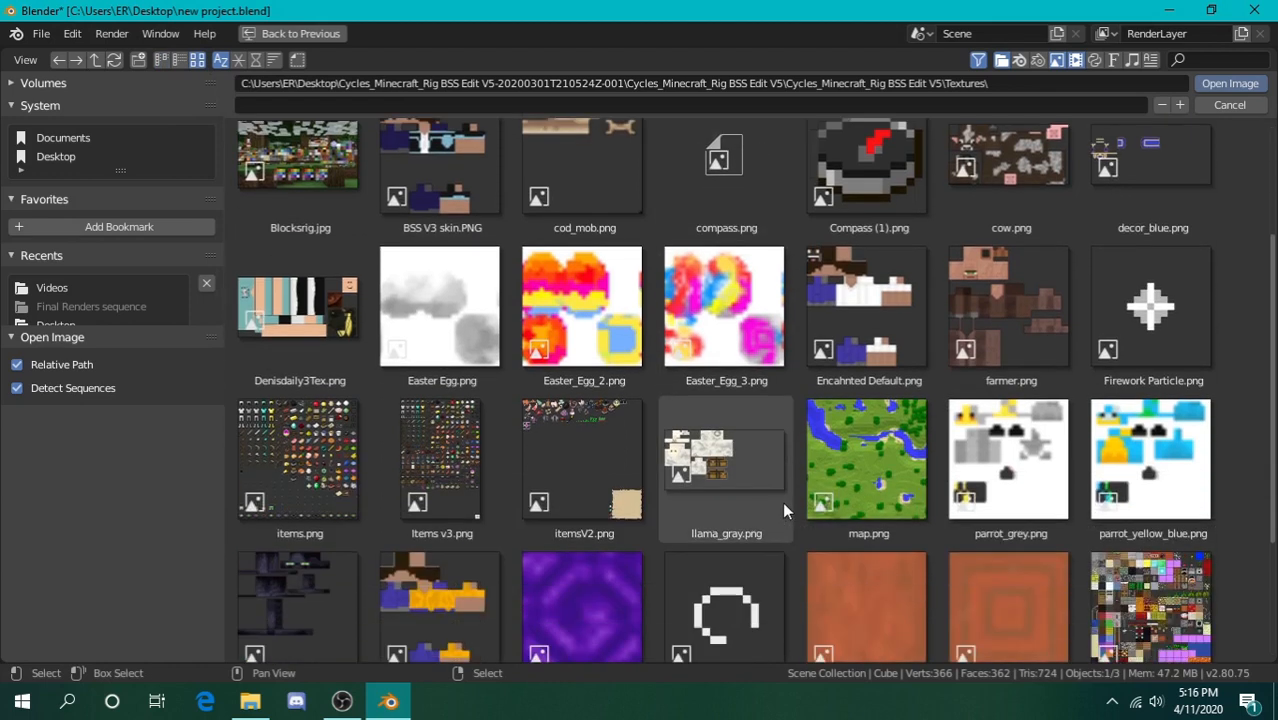
{"action": "scroll", "coordinate": [784, 510], "scroll_direction": "up", "scroll_amount": 5}
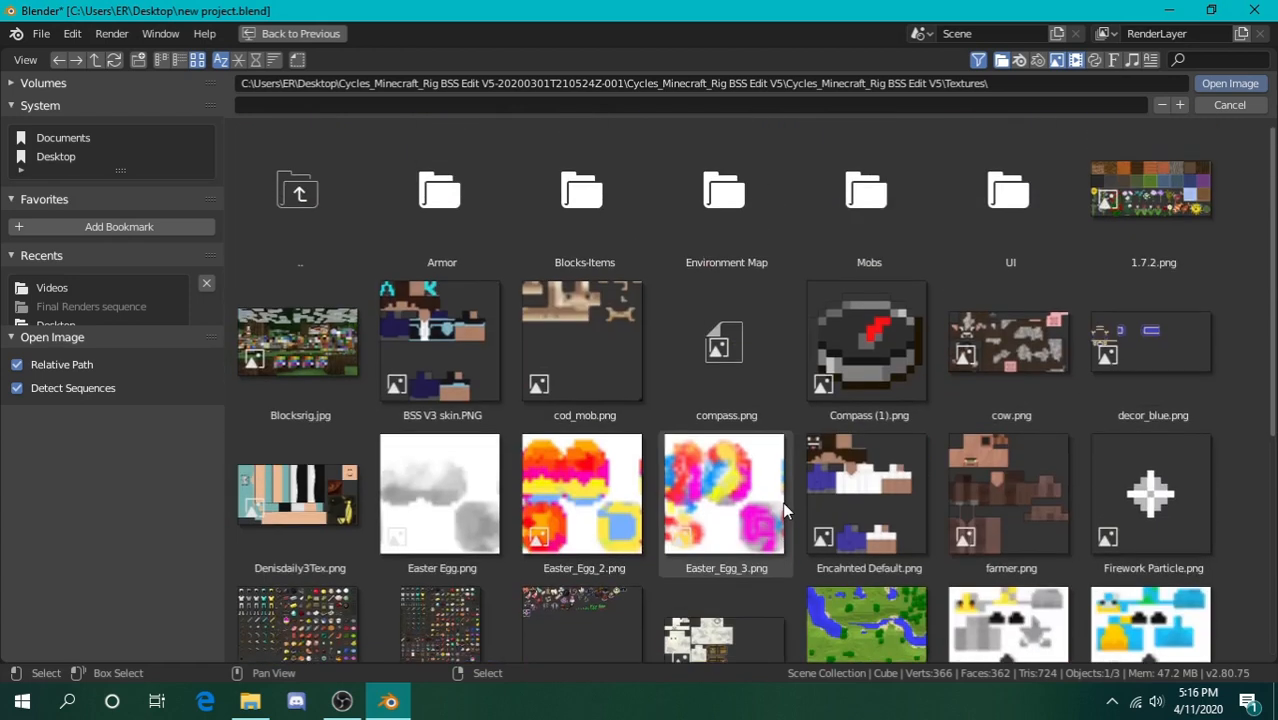
{"action": "double_click", "coordinate": [600, 236]}
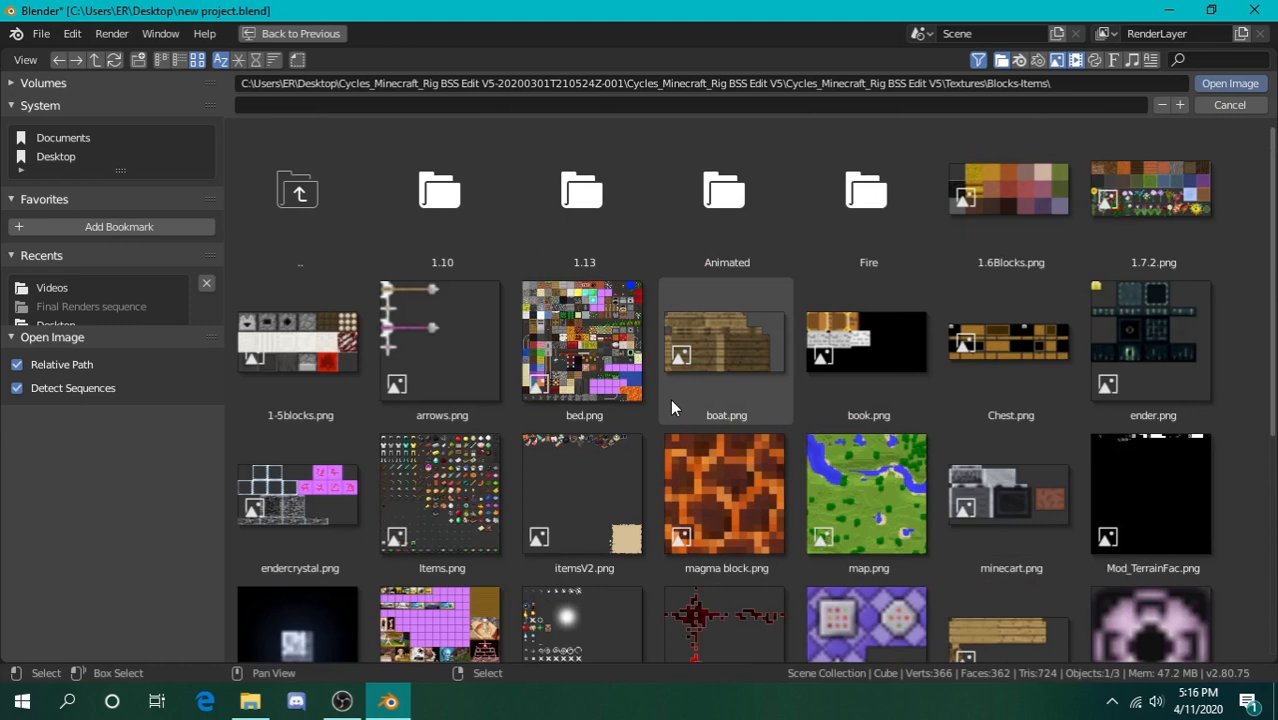
{"action": "scroll", "coordinate": [671, 403], "scroll_direction": "down", "scroll_amount": 2}
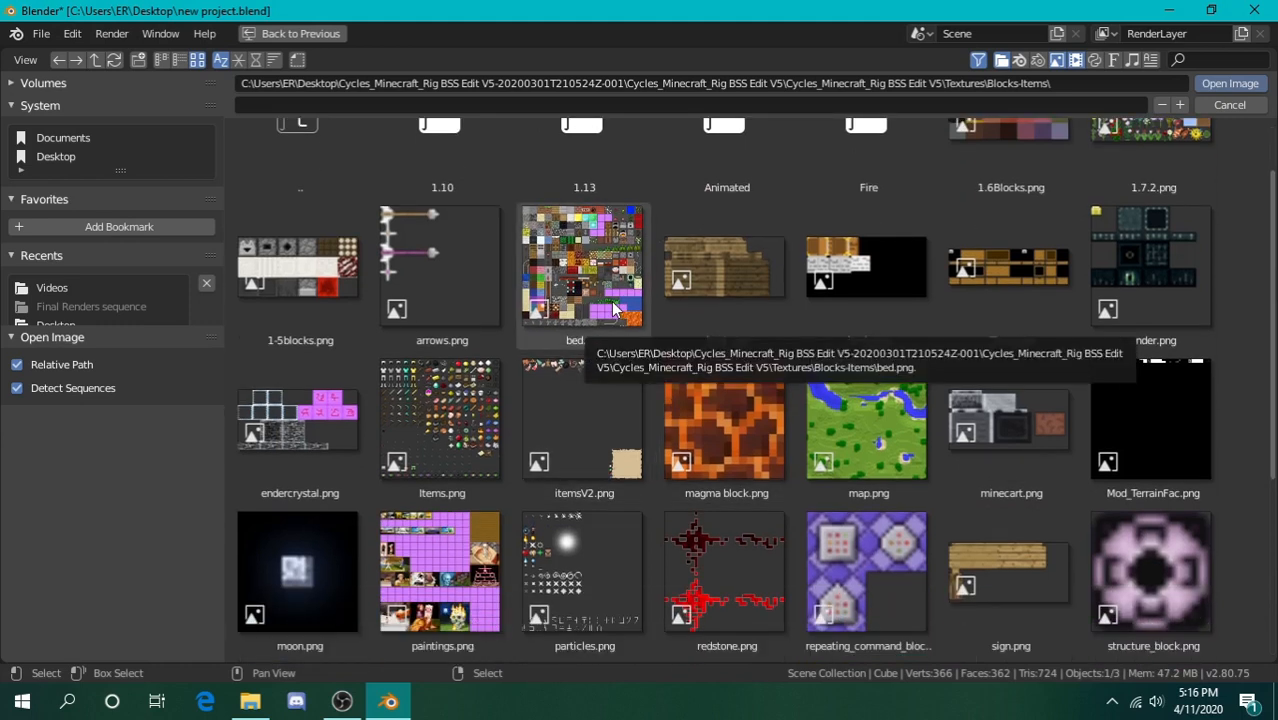
{"action": "scroll", "coordinate": [613, 308], "scroll_direction": "down", "scroll_amount": 6}
{"action": "scroll", "coordinate": [611, 301], "scroll_direction": "up", "scroll_amount": 8}
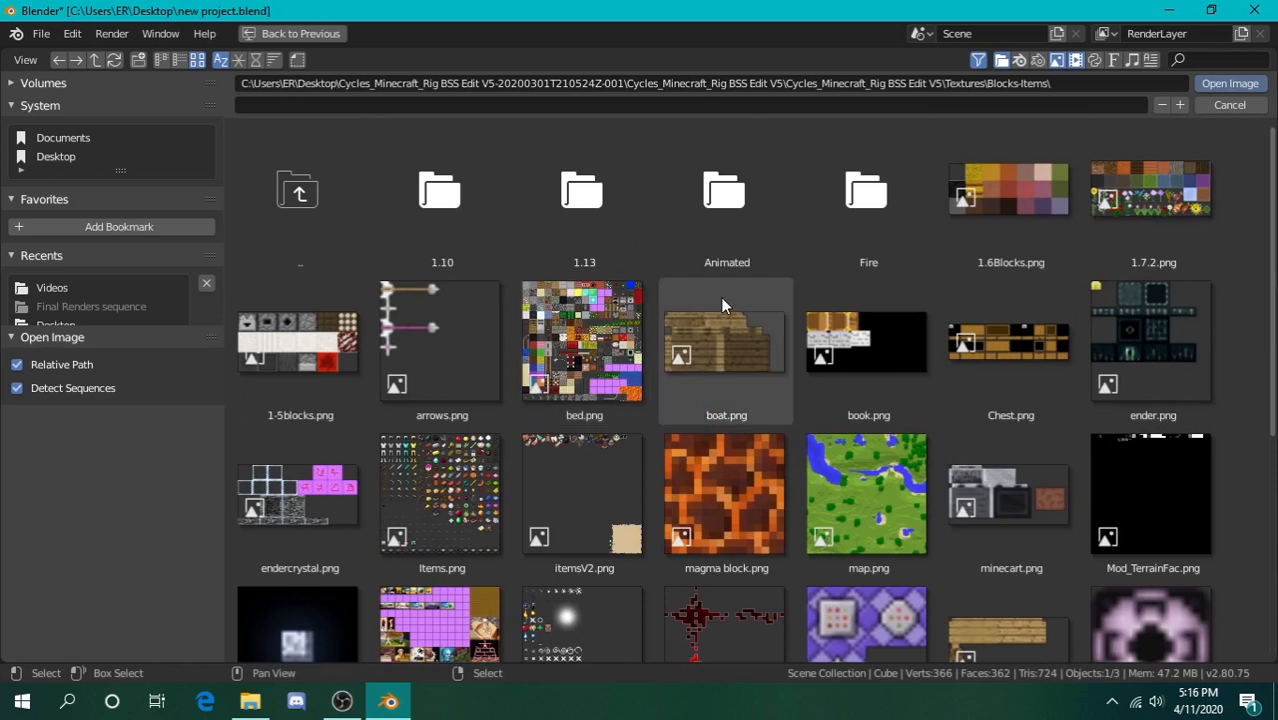
{"action": "left_click", "coordinate": [629, 312]}
{"action": "scroll", "coordinate": [752, 324], "scroll_direction": "down", "scroll_amount": 5}
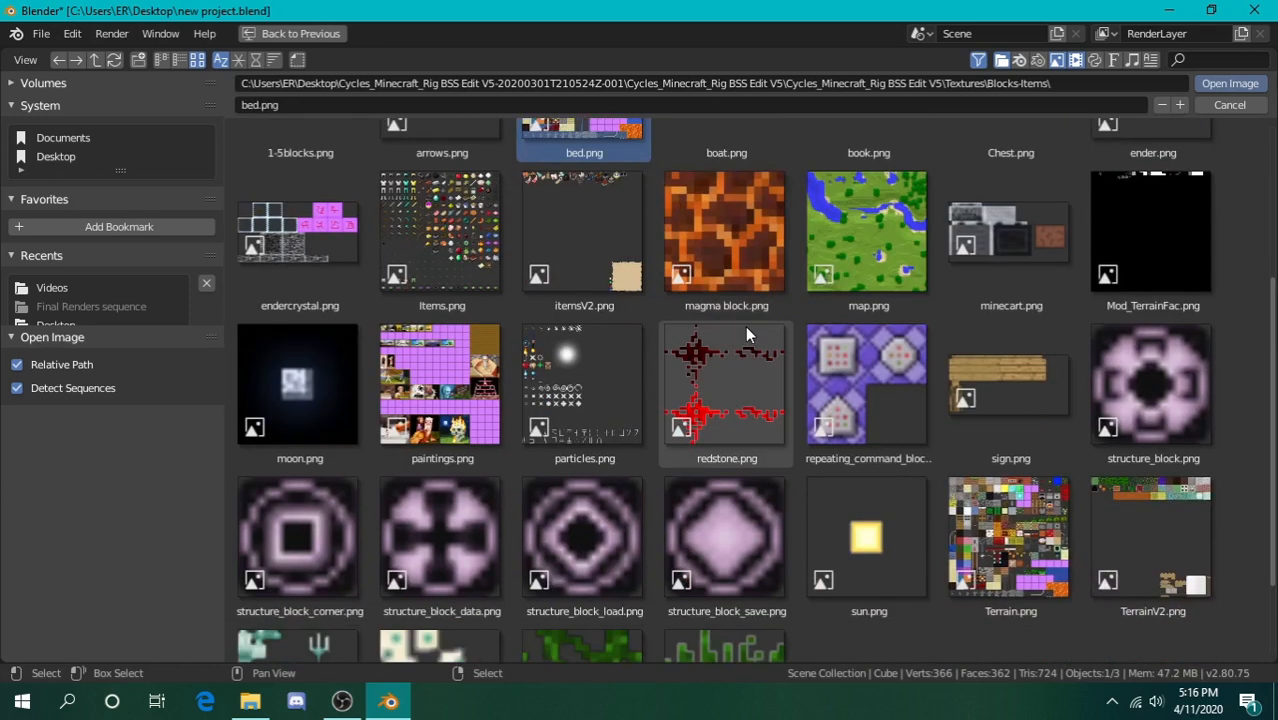
{"action": "scroll", "coordinate": [745, 325], "scroll_direction": "down", "scroll_amount": 3}
{"action": "left_click", "coordinate": [989, 424]}
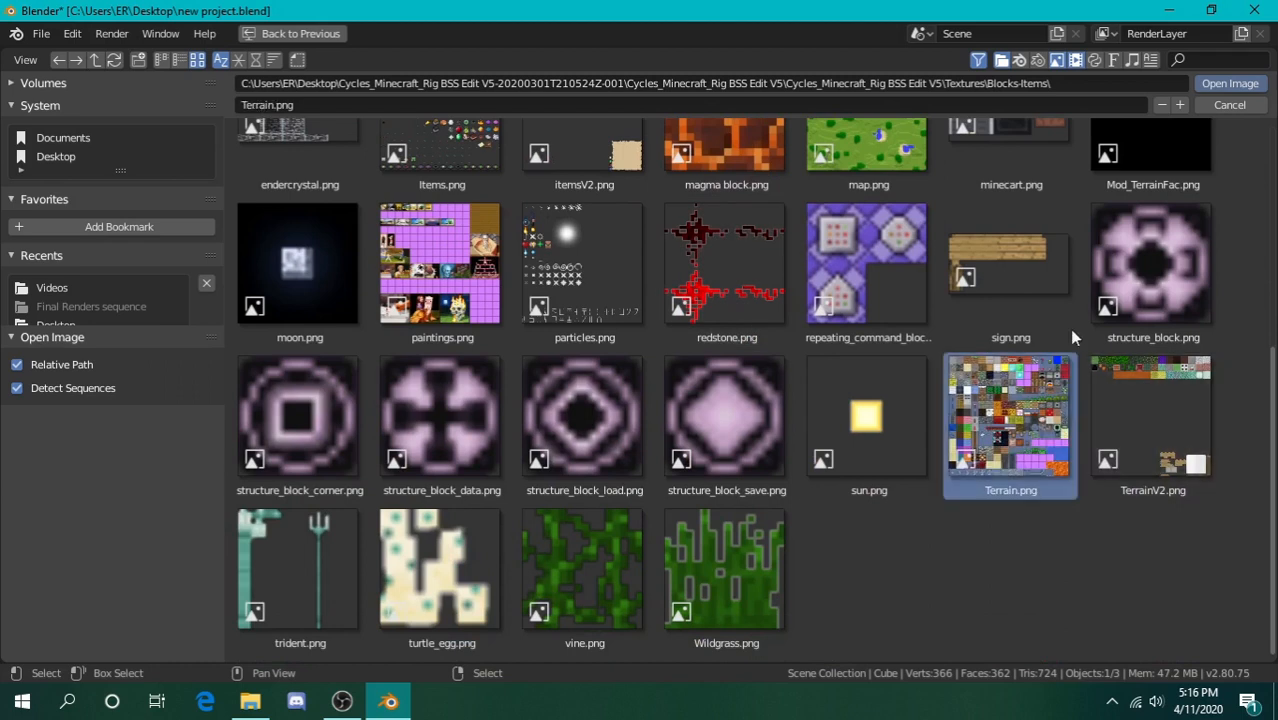
{"action": "left_click", "coordinate": [1224, 85]}
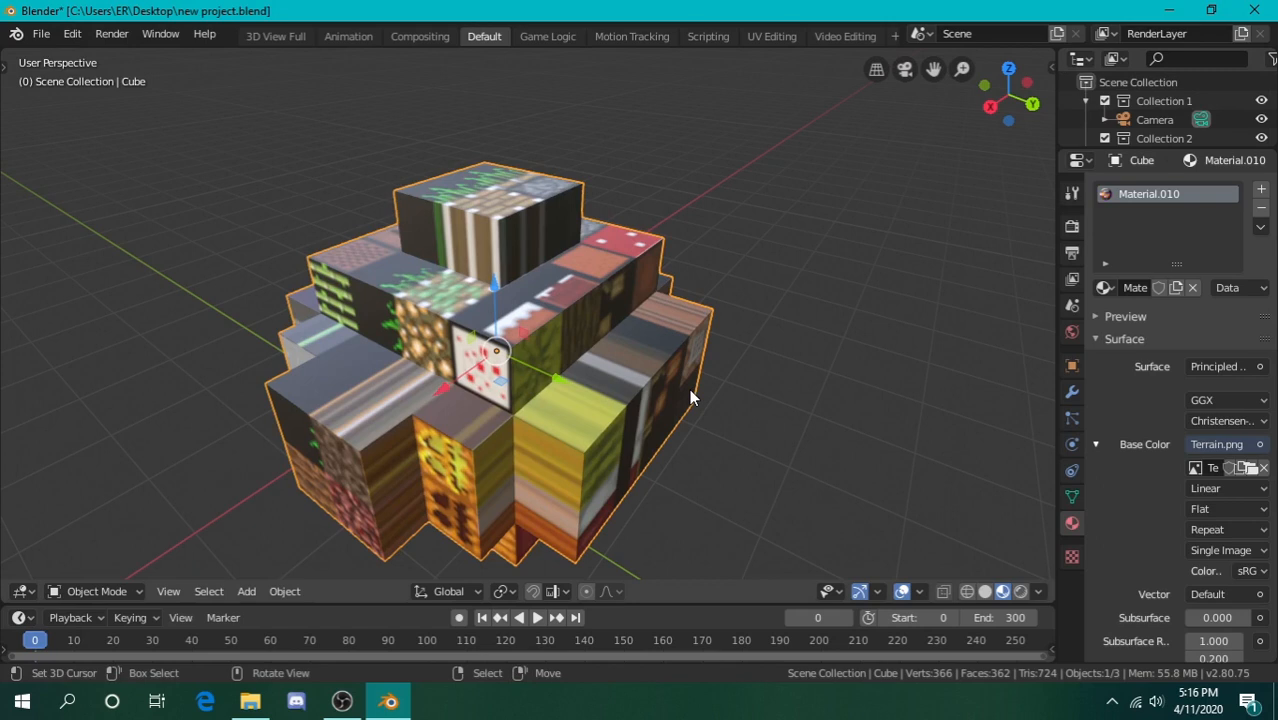
Examine the terrain texture on the blocky object's faces from around it and up close
{"action": "key", "text": "shift+grave"}
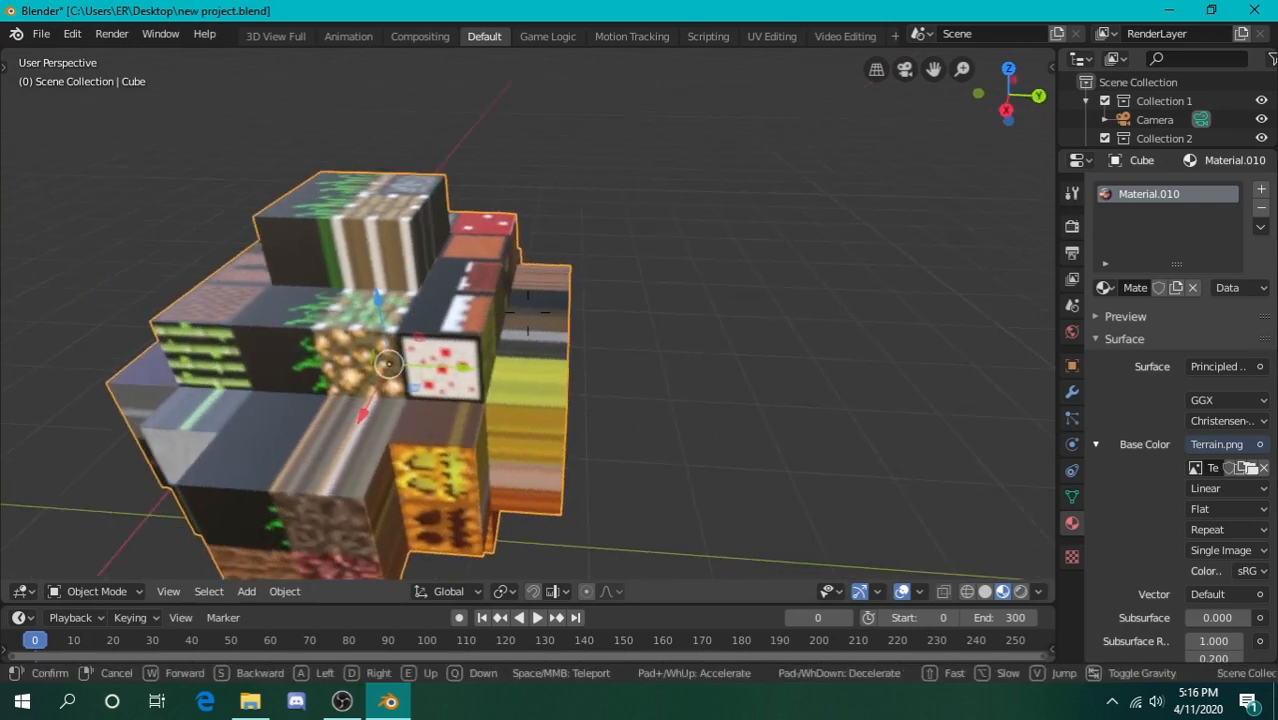
{"action": "left_click", "coordinate": [513, 315]}
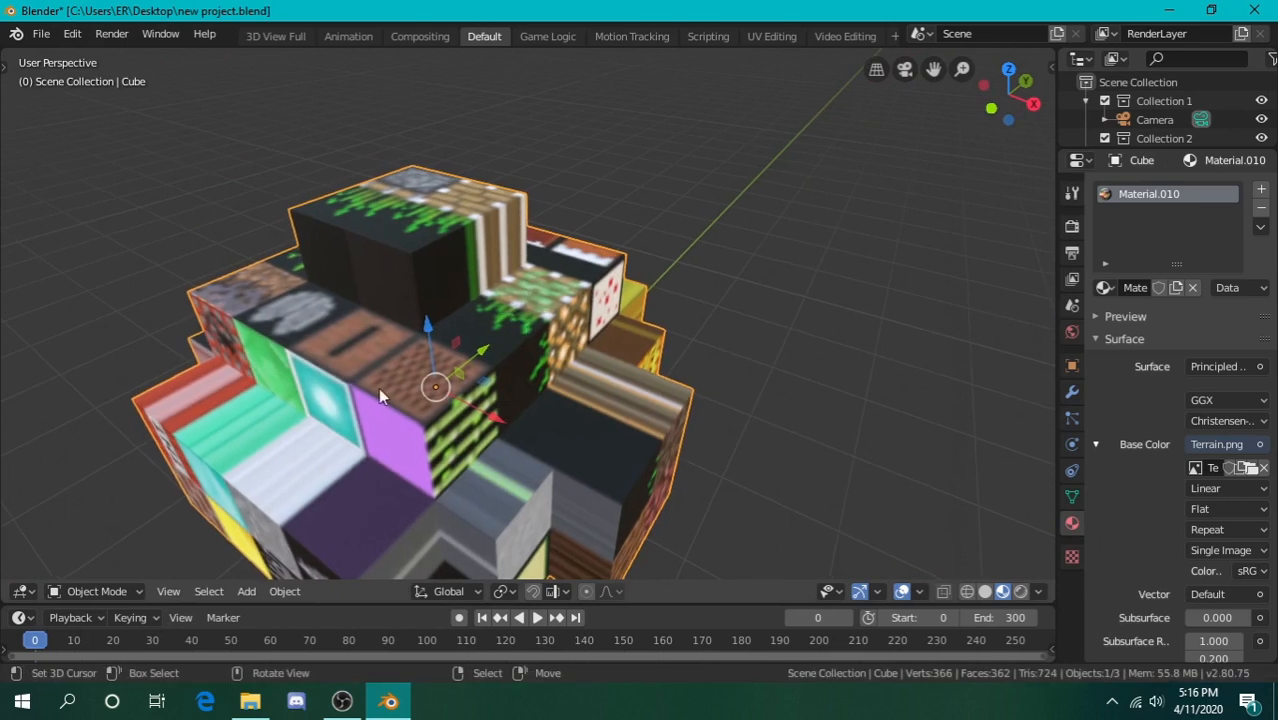
{"action": "key", "text": "shift+grave"}
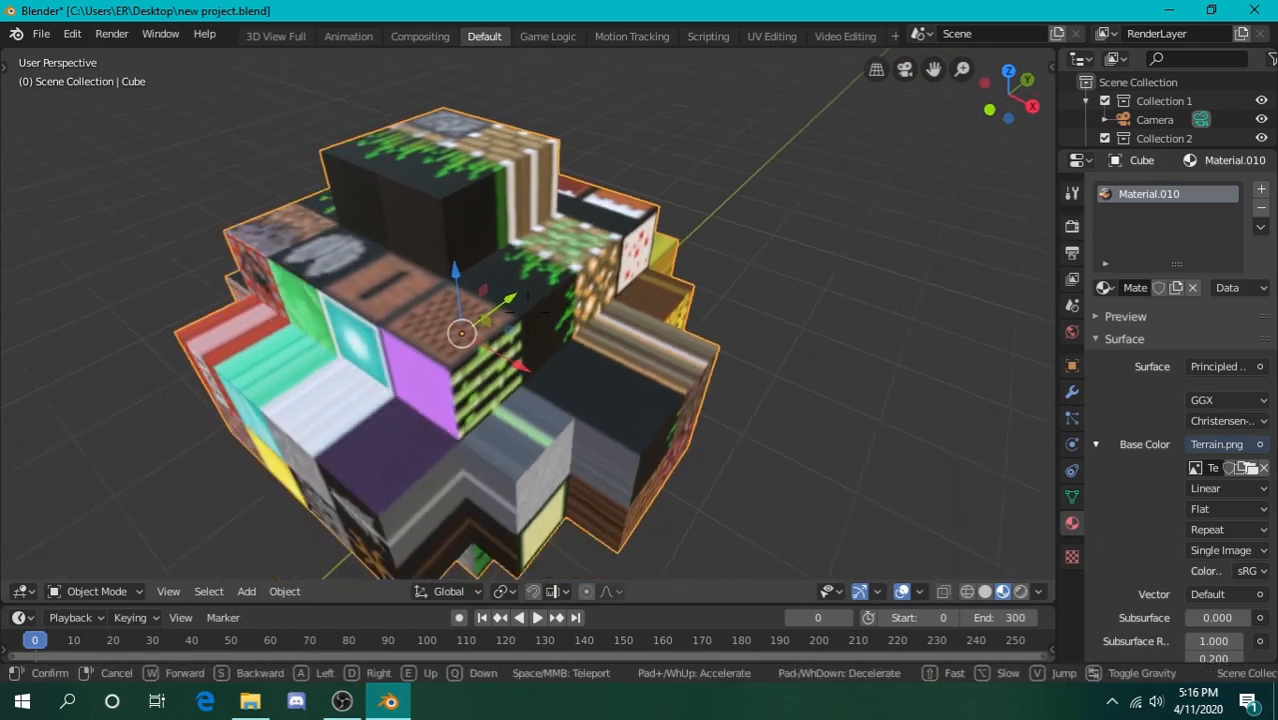
{"action": "key", "text": "w"}
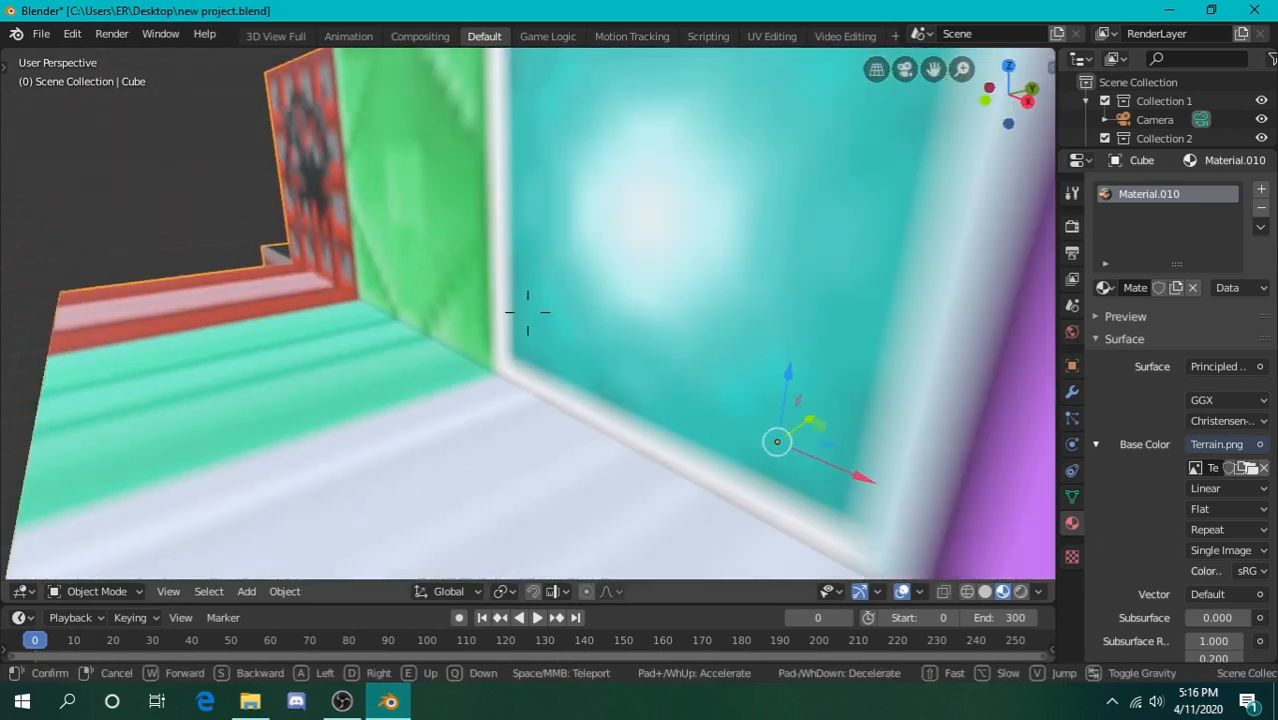
{"action": "key", "text": "s"}
{"action": "key", "text": "a"}
{"action": "key", "text": "d"}
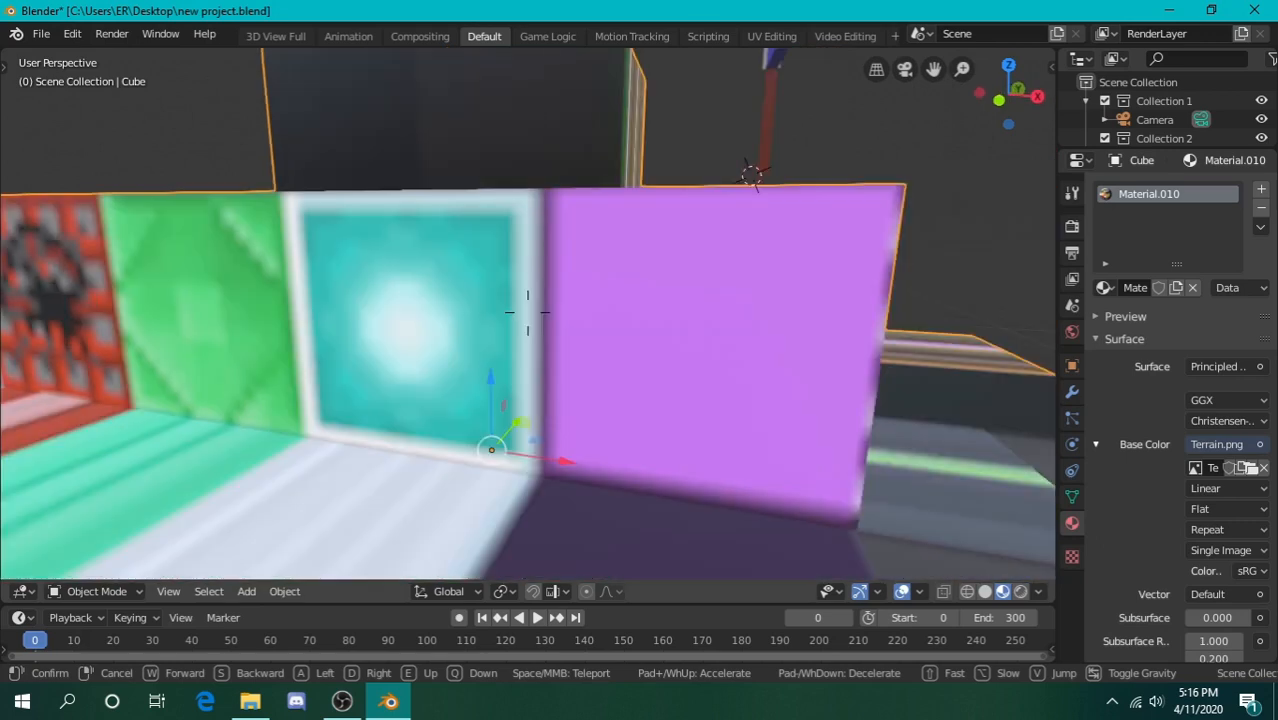
{"action": "key", "text": "s"}
{"action": "key", "text": "s"}
{"action": "left_click", "coordinate": [527, 312]}
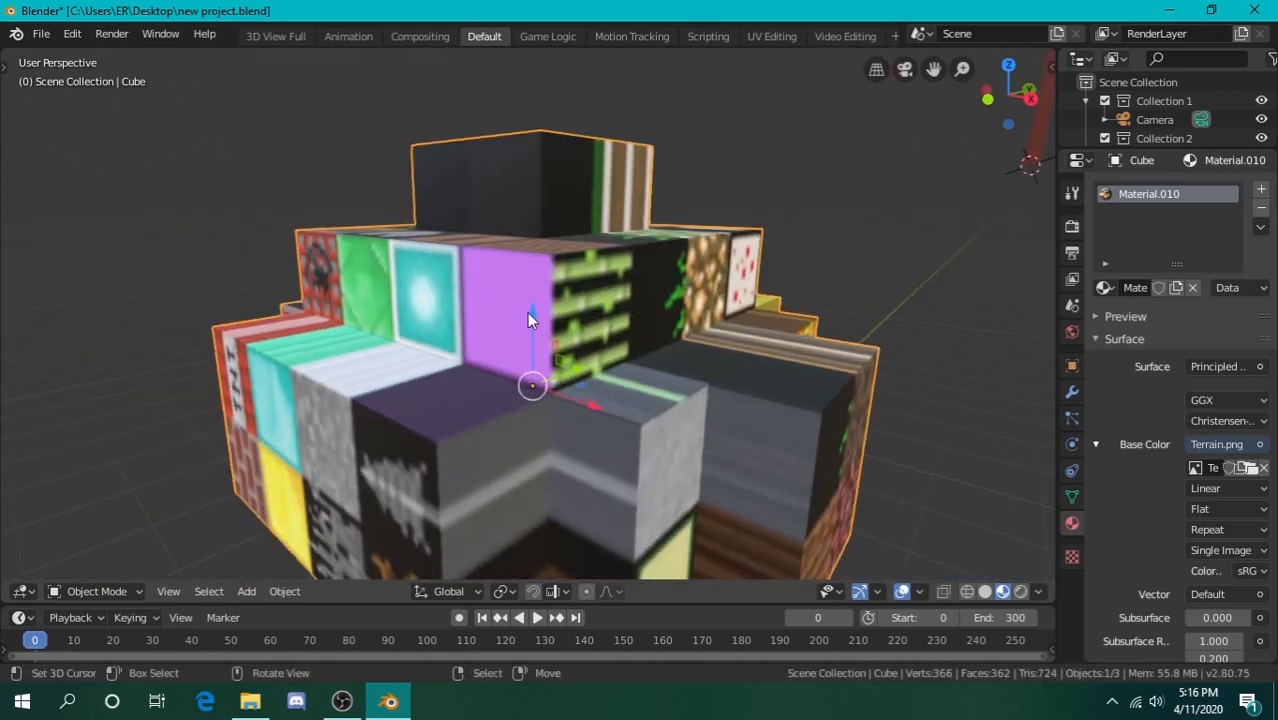
Set the interpolation of the Terrain.png base color texture to Closest
{"action": "scroll", "coordinate": [1155, 472], "scroll_direction": "down", "scroll_amount": 2}
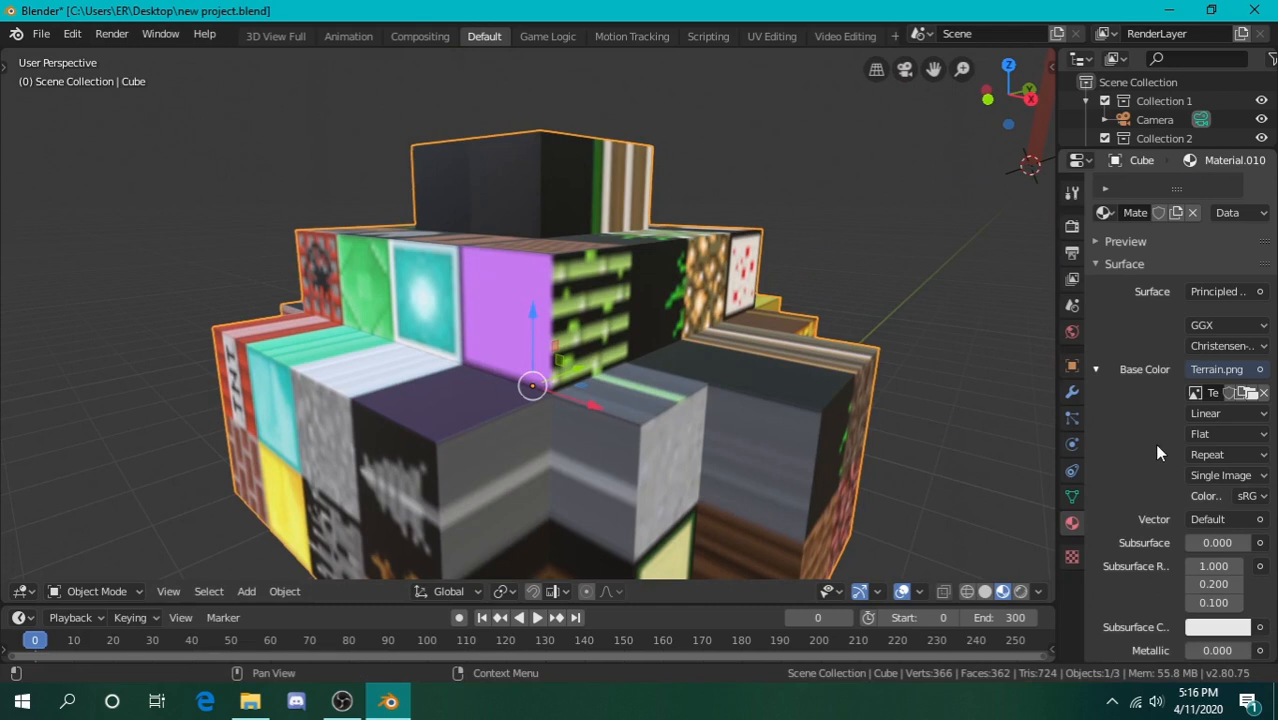
{"action": "left_click", "coordinate": [1228, 414]}
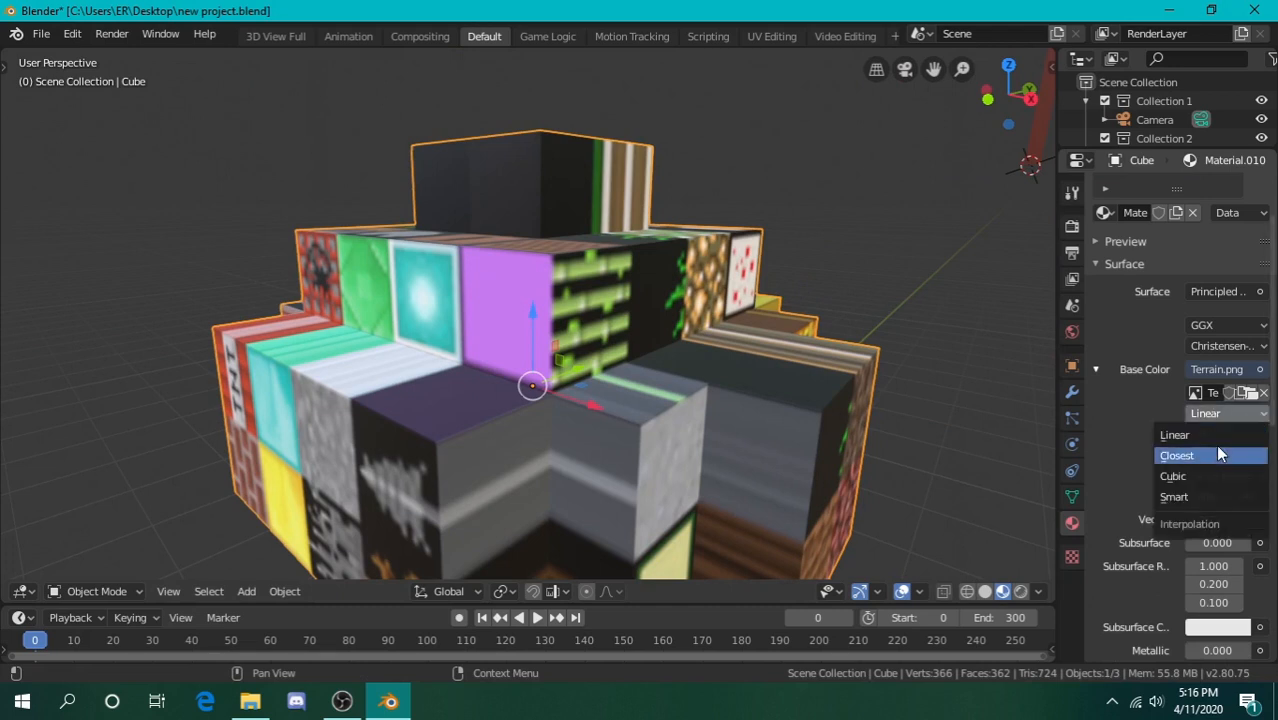
{"action": "left_click", "coordinate": [1218, 456]}
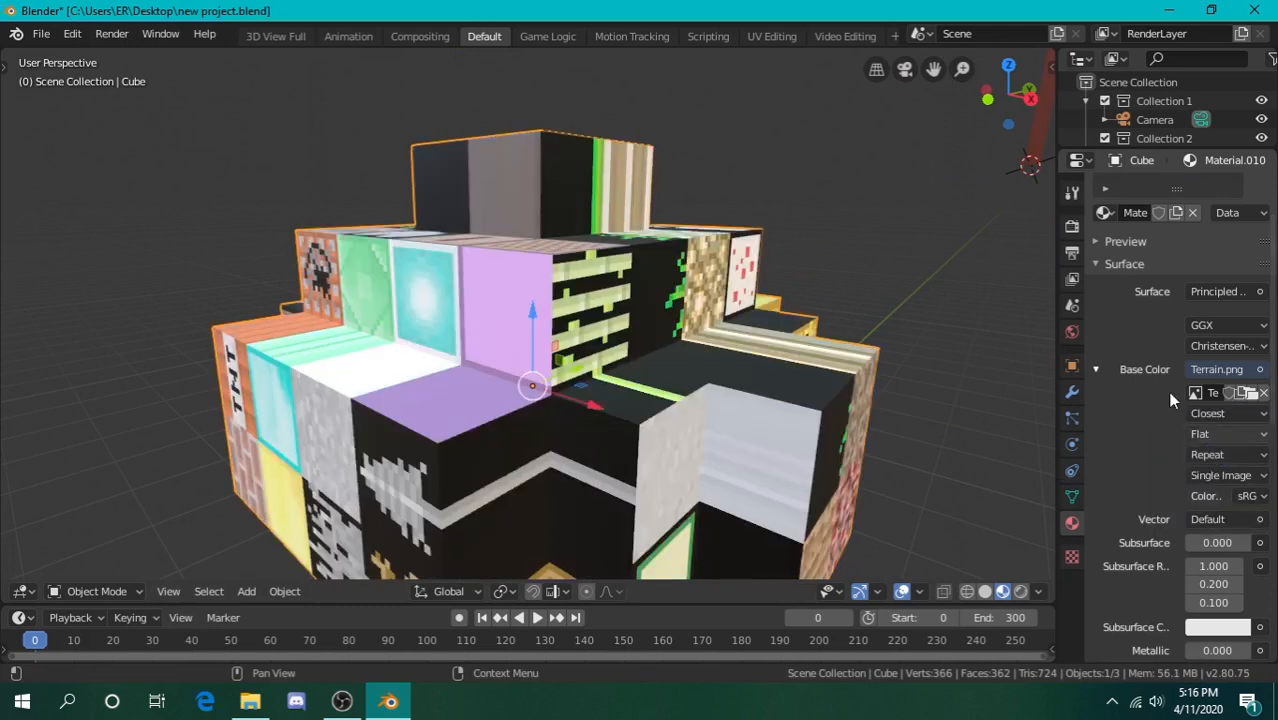
Inspect the blocky object from several sides and distances with the Closest interpolation applied
{"action": "key", "text": "shift+grave"}
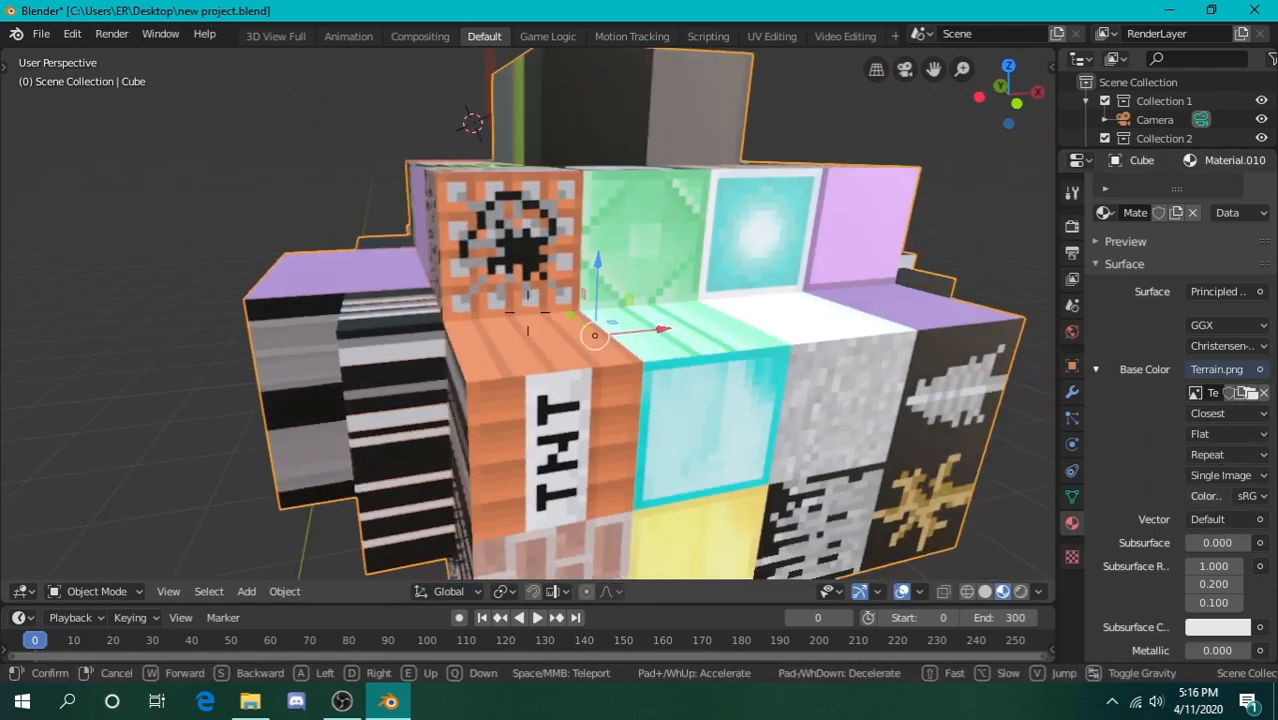
{"action": "key", "text": "a"}
{"action": "key", "text": "e"}
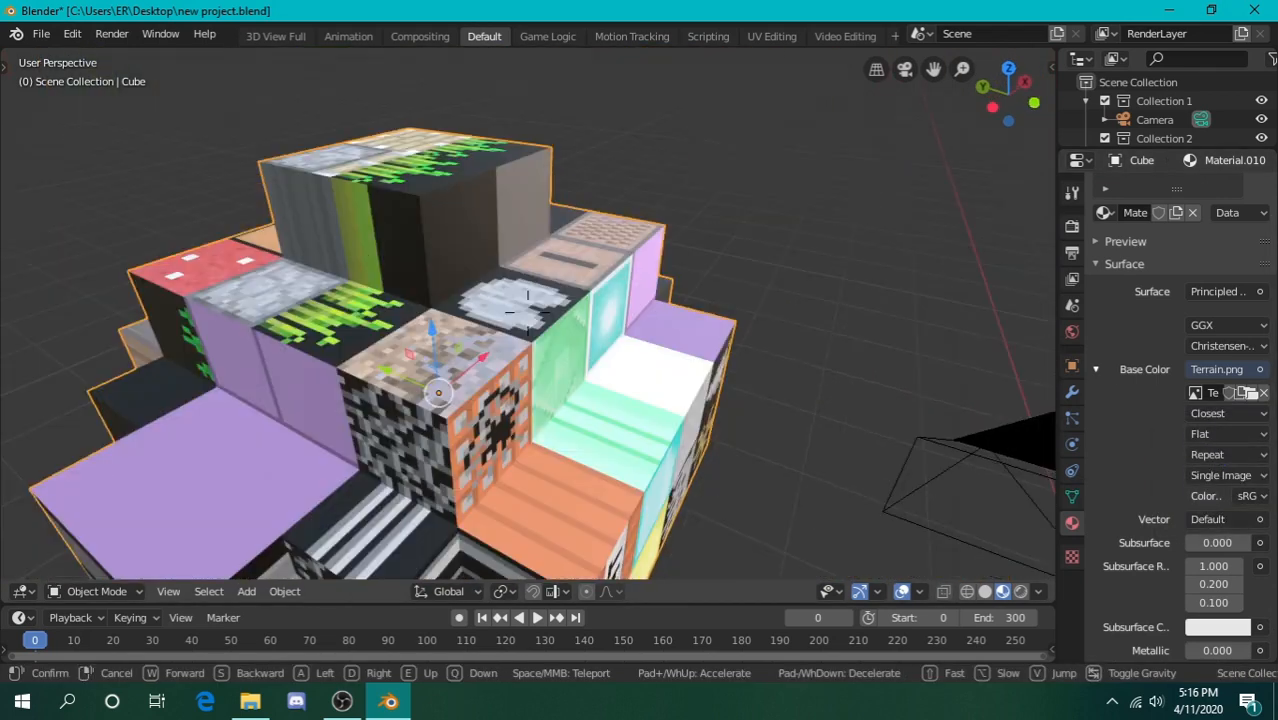
{"action": "key", "text": "d"}
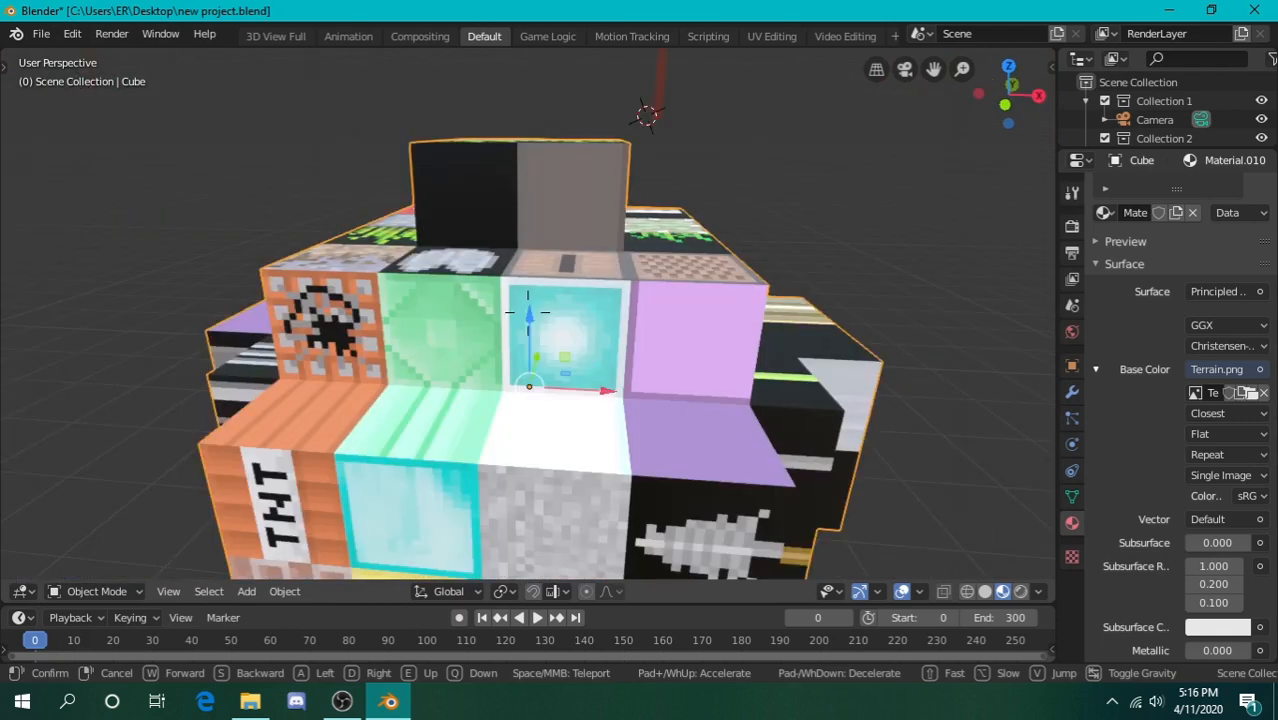
{"action": "key", "text": "d"}
{"action": "key", "text": "s"}
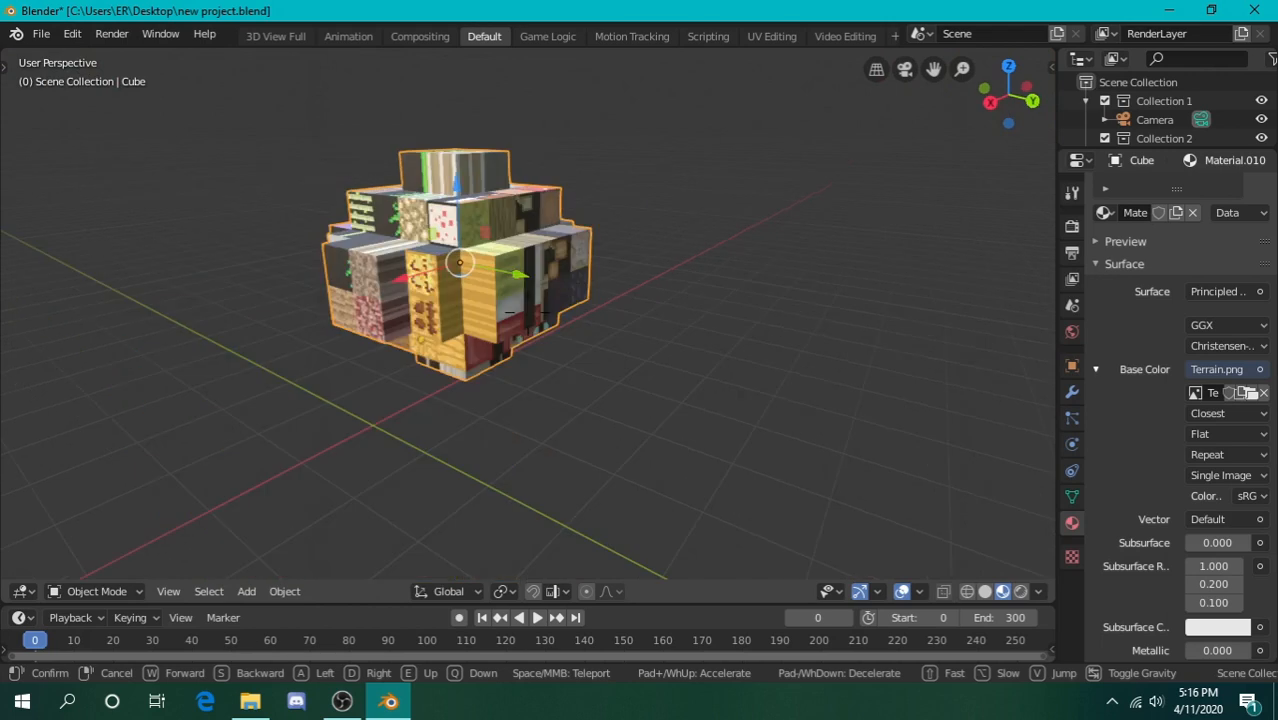
{"action": "key", "text": "w"}
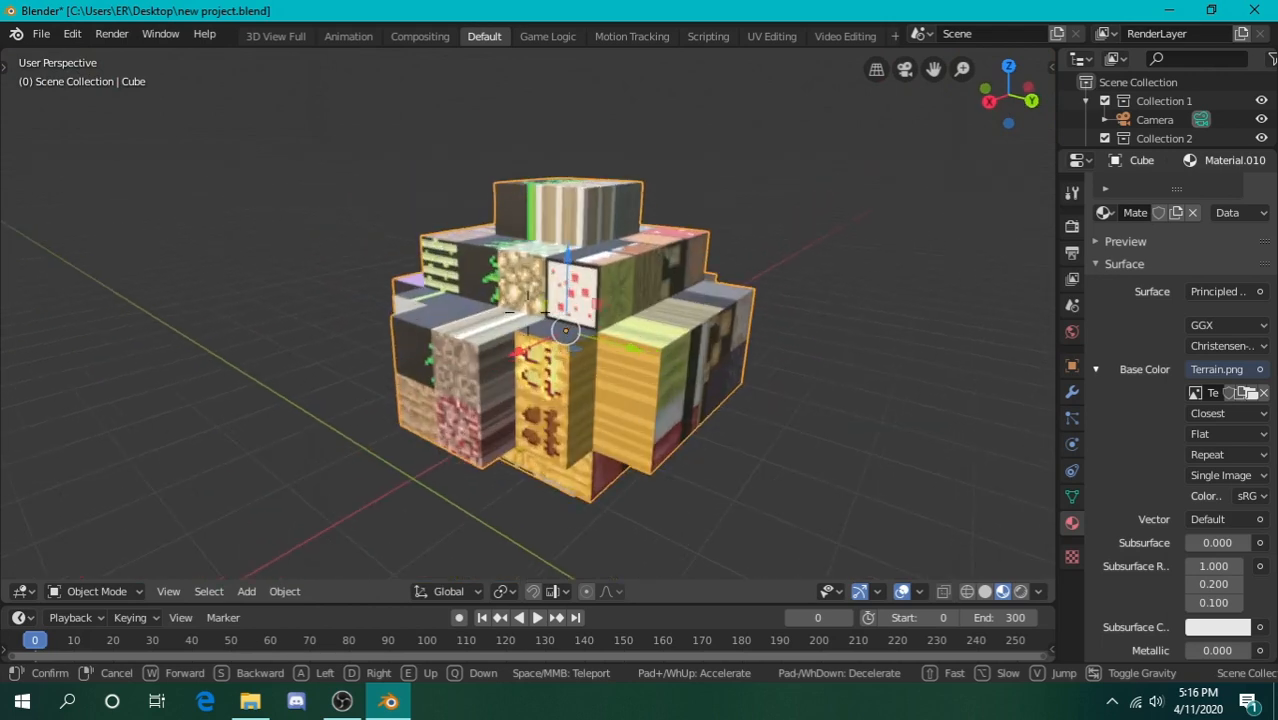
{"action": "key", "text": "s"}
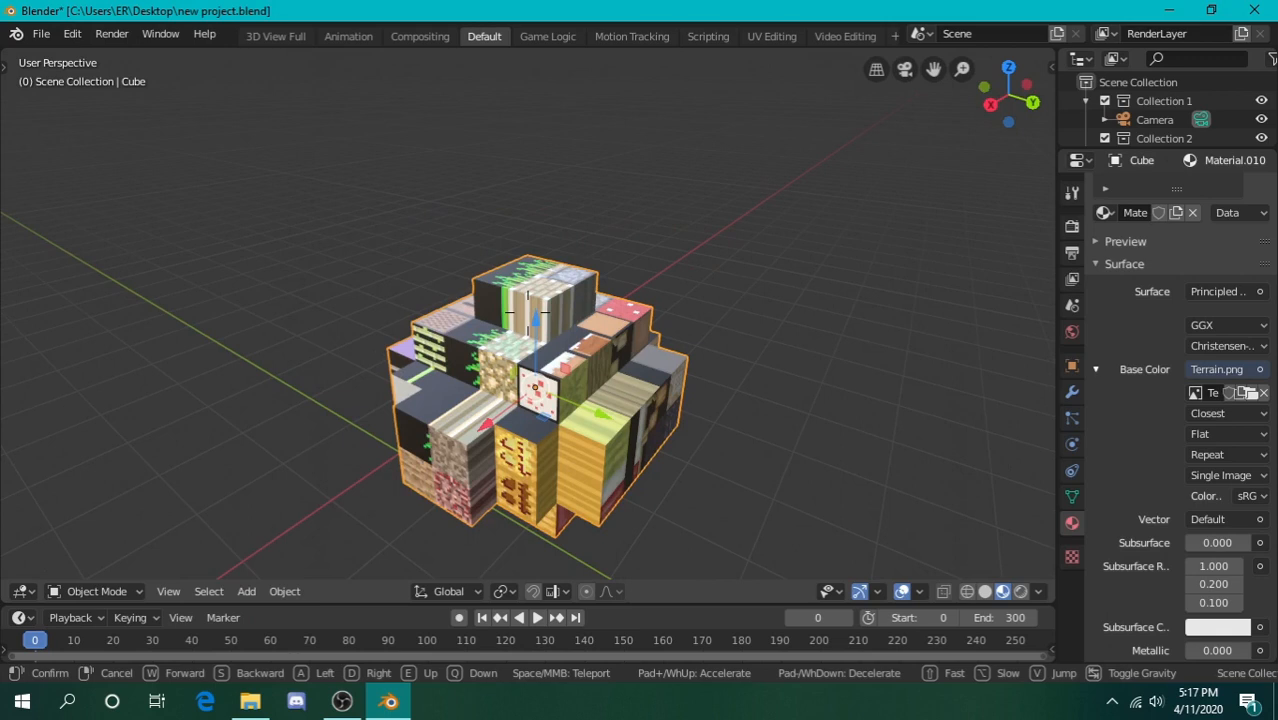
{"action": "key", "text": "w"}
{"action": "key", "text": "s"}
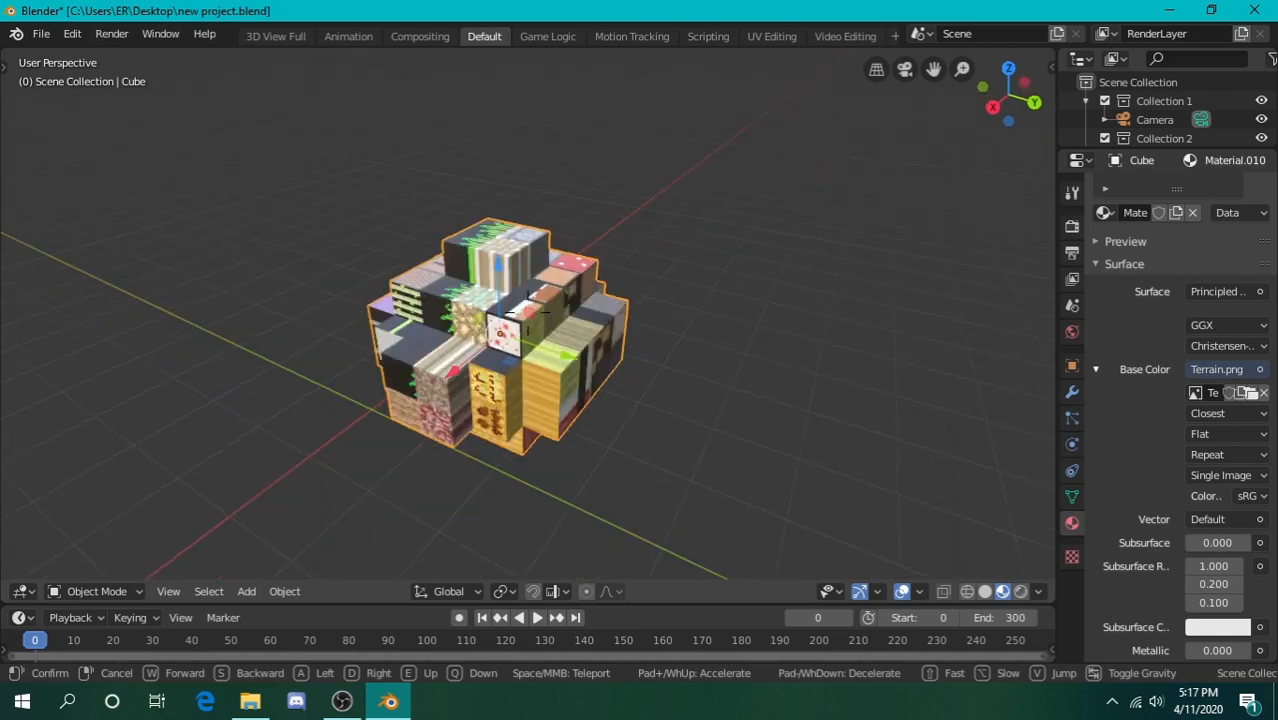
{"action": "key", "text": "q"}
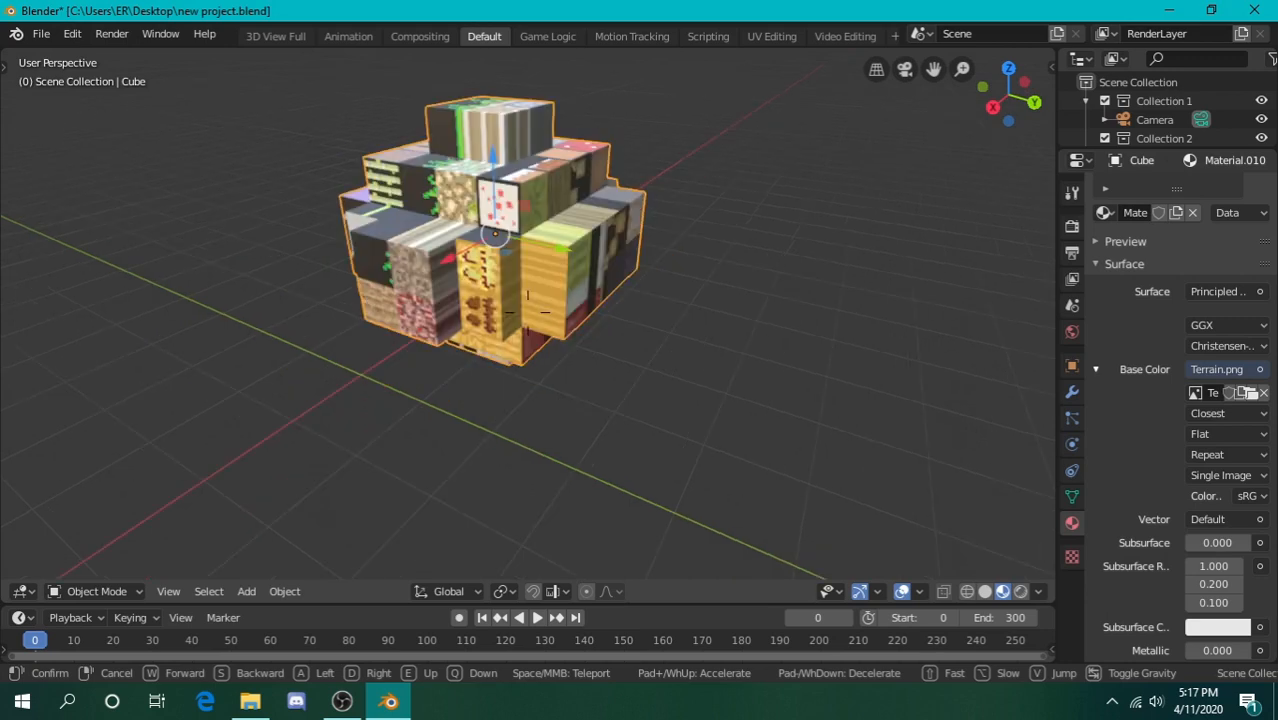
{"action": "key", "text": "e"}
{"action": "left_click", "coordinate": [532, 60]}
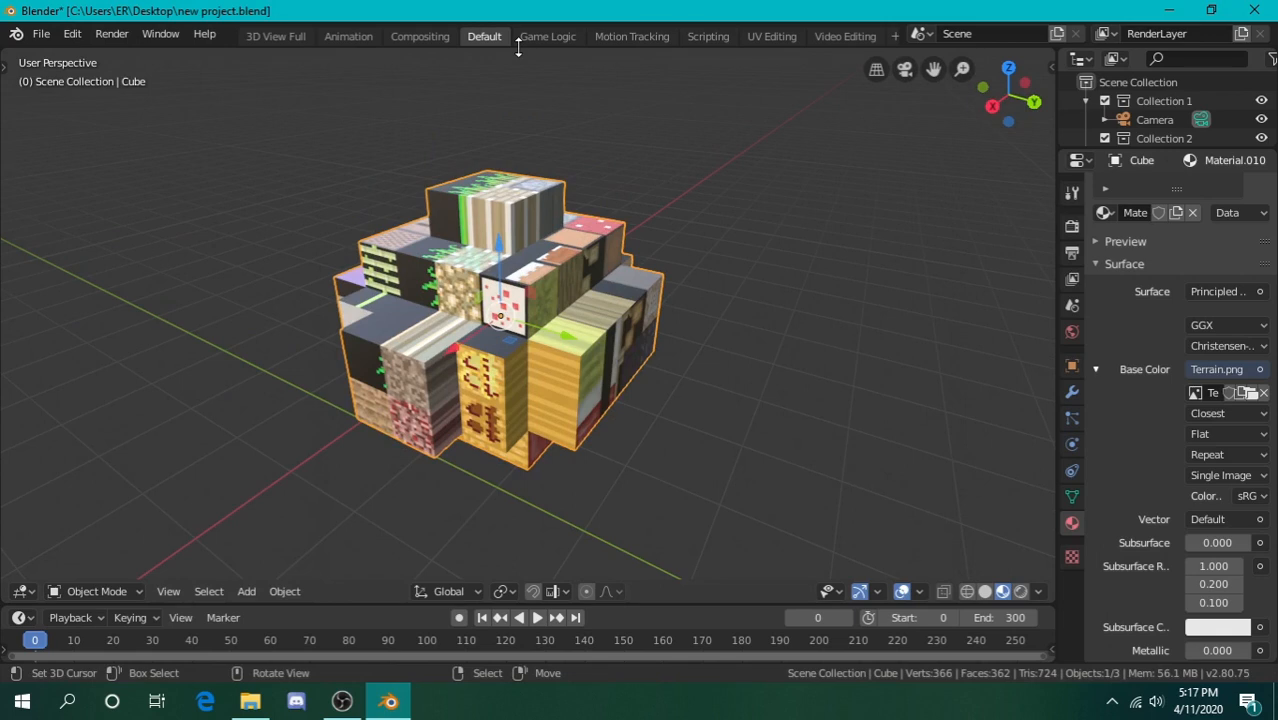
Split the 3D viewport vertically into two areas and change the narrower area to a UV Editor
{"action": "right_click", "coordinate": [518, 49]}
{"action": "left_click", "coordinate": [521, 71]}
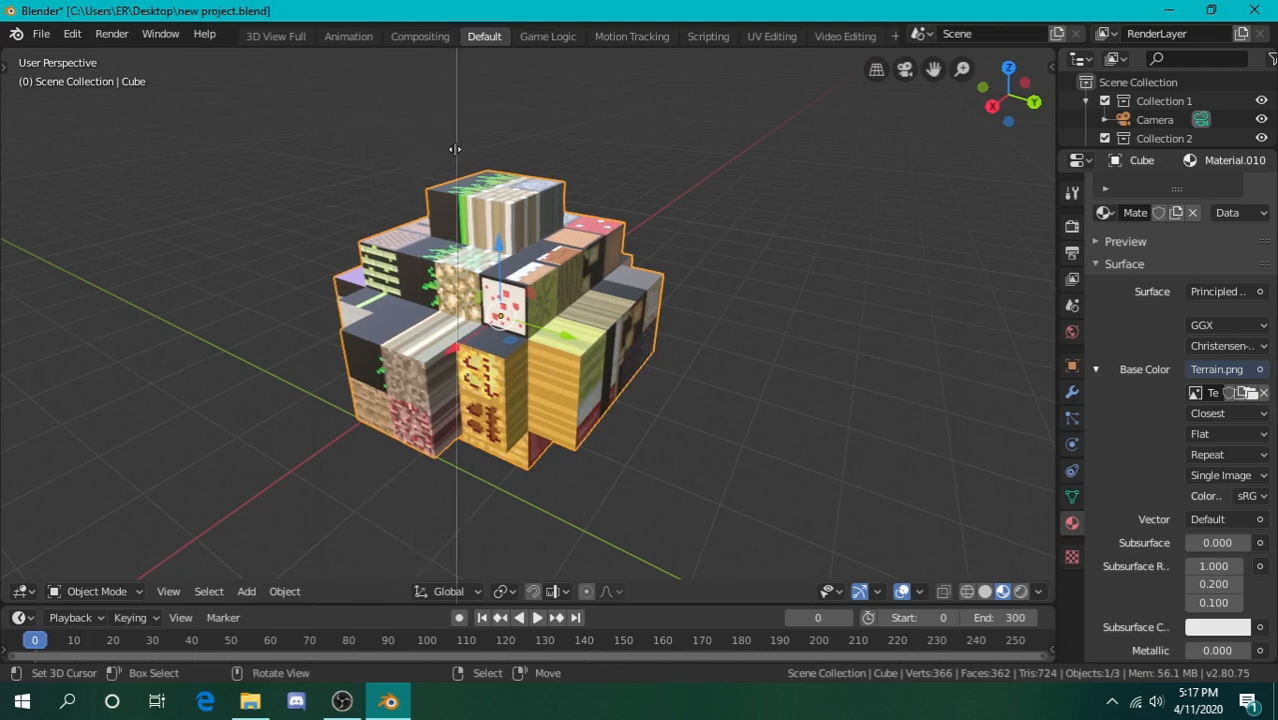
{"action": "left_click", "coordinate": [455, 147]}
{"action": "key", "text": "shift+grave"}
{"action": "key", "text": "w"}
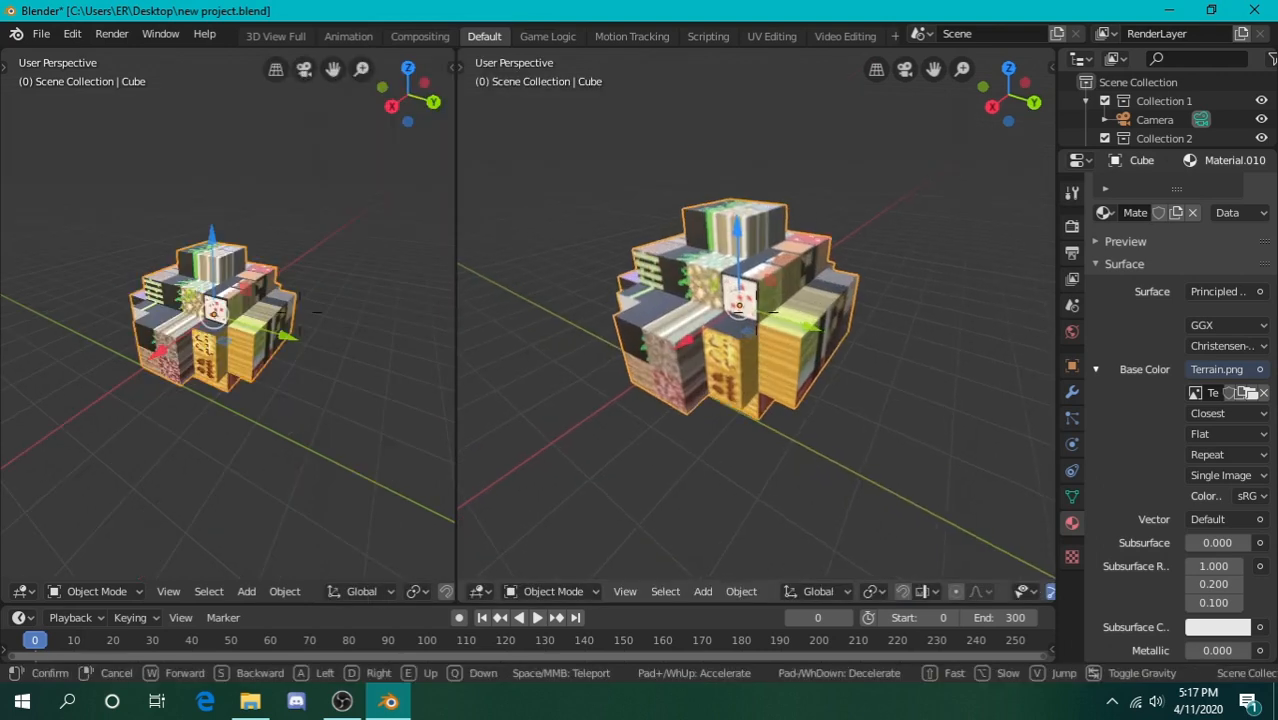
{"action": "left_click", "coordinate": [740, 312]}
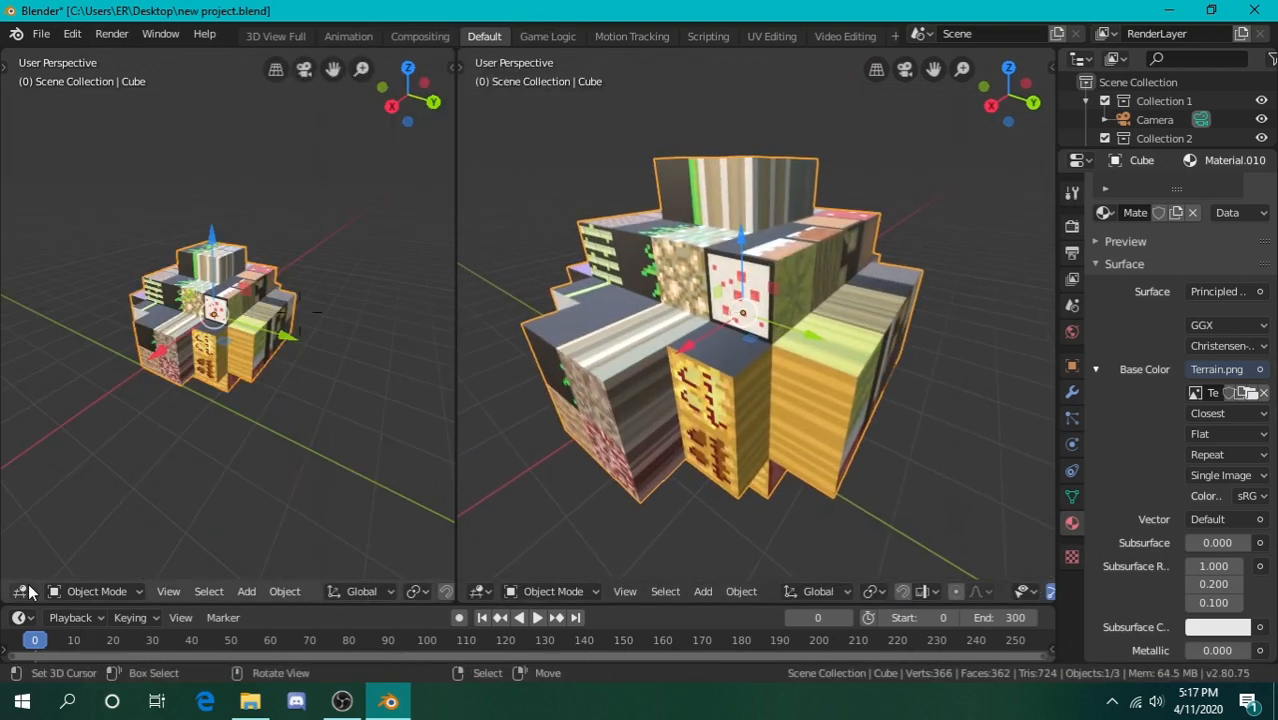
{"action": "left_click", "coordinate": [29, 592]}
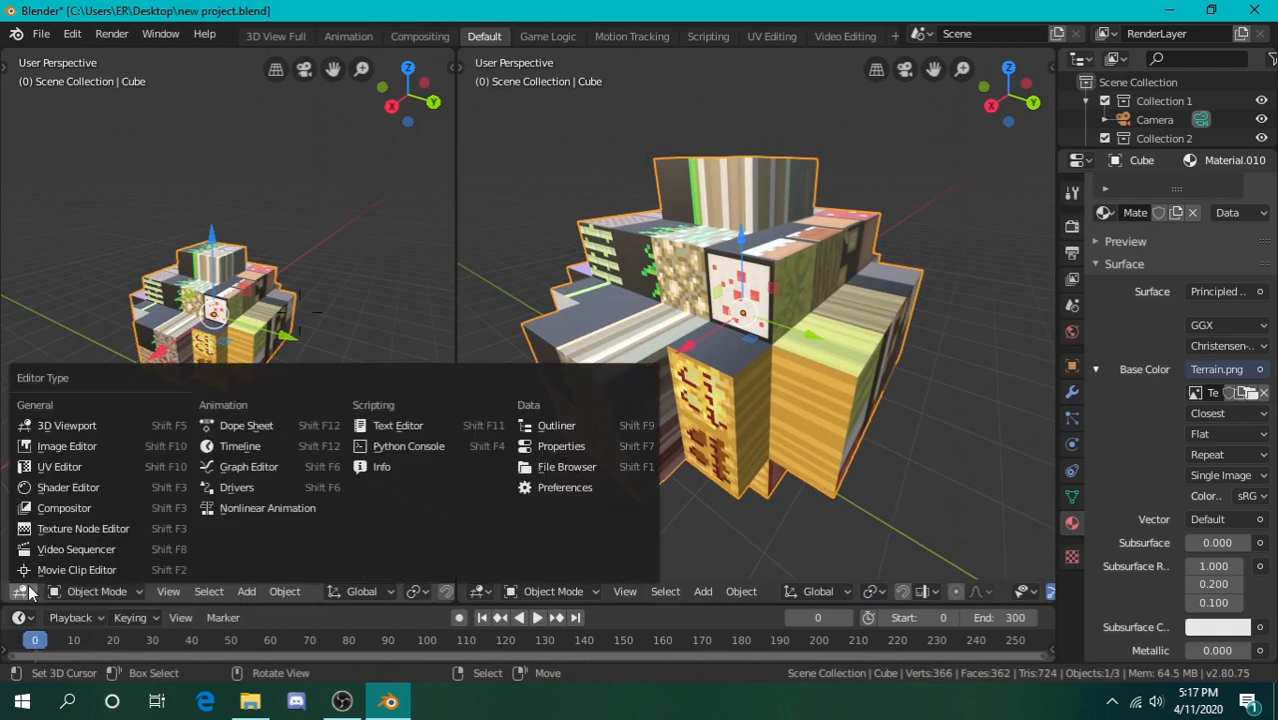
{"action": "left_click", "coordinate": [69, 468]}
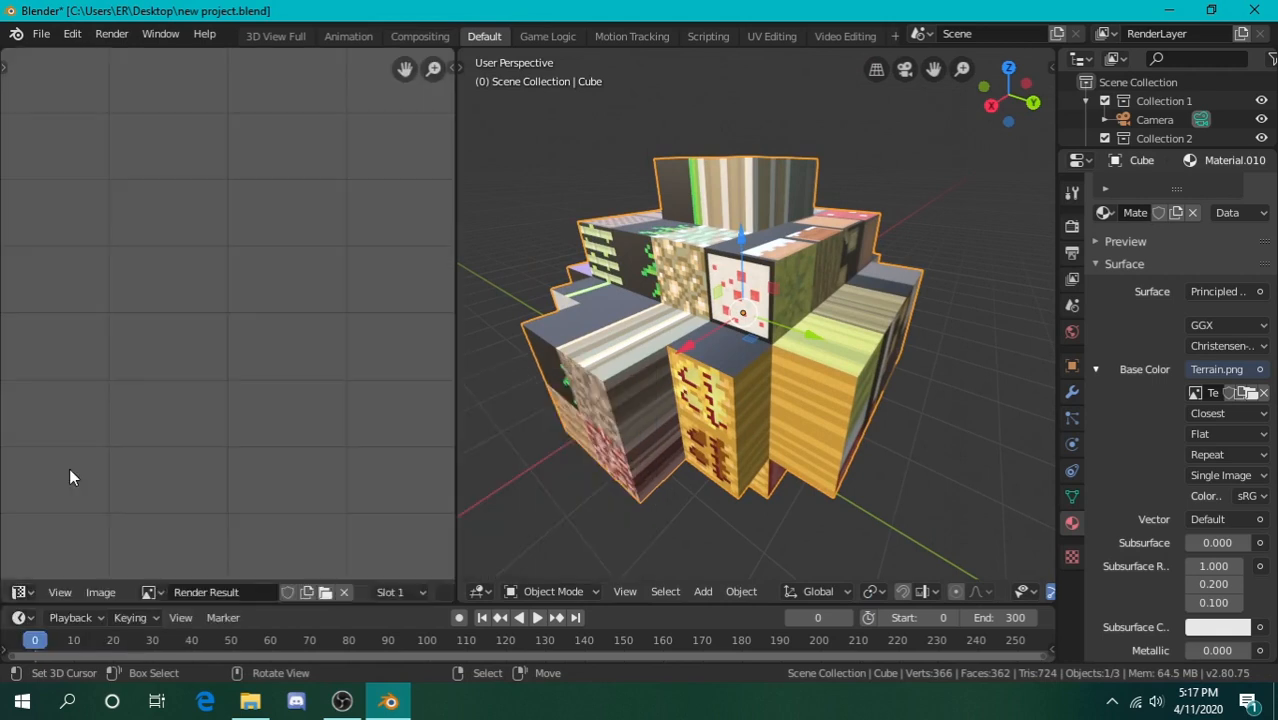
Display the Terrain.png image in the UV Editor
{"action": "scroll", "coordinate": [279, 353], "scroll_direction": "up", "scroll_amount": 3}
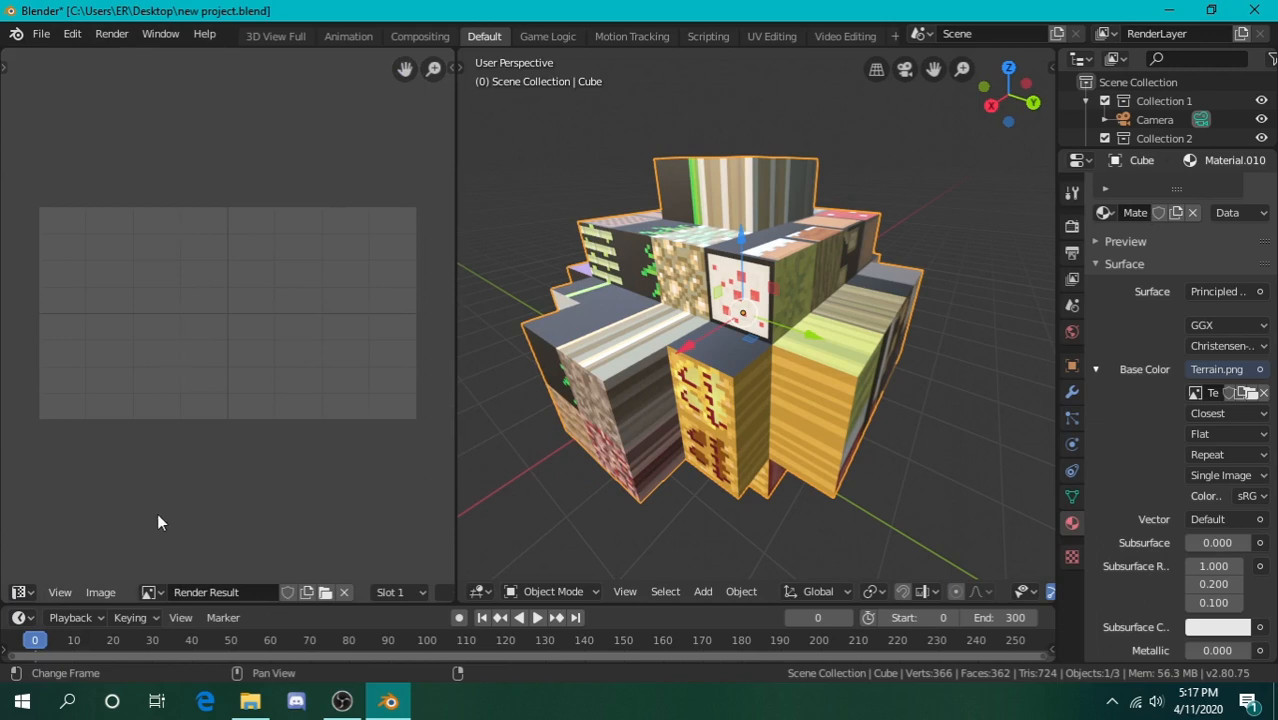
{"action": "left_click", "coordinate": [150, 593]}
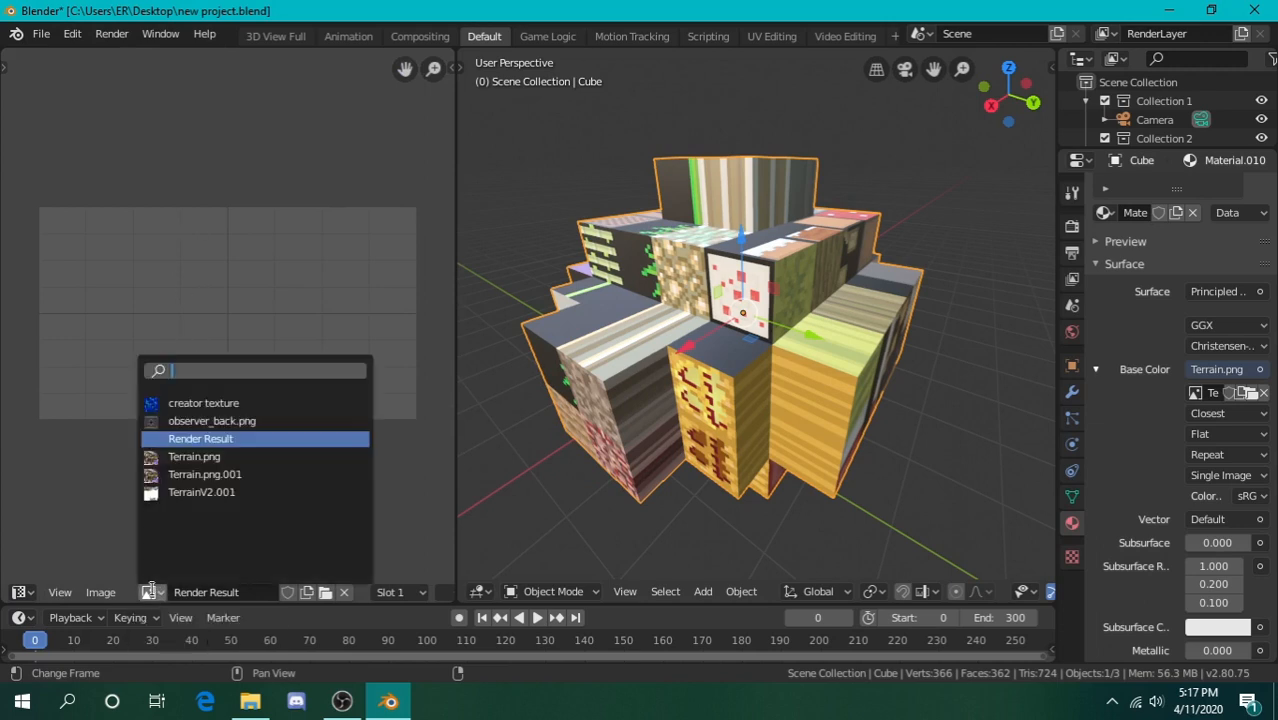
{"action": "left_click", "coordinate": [222, 458]}
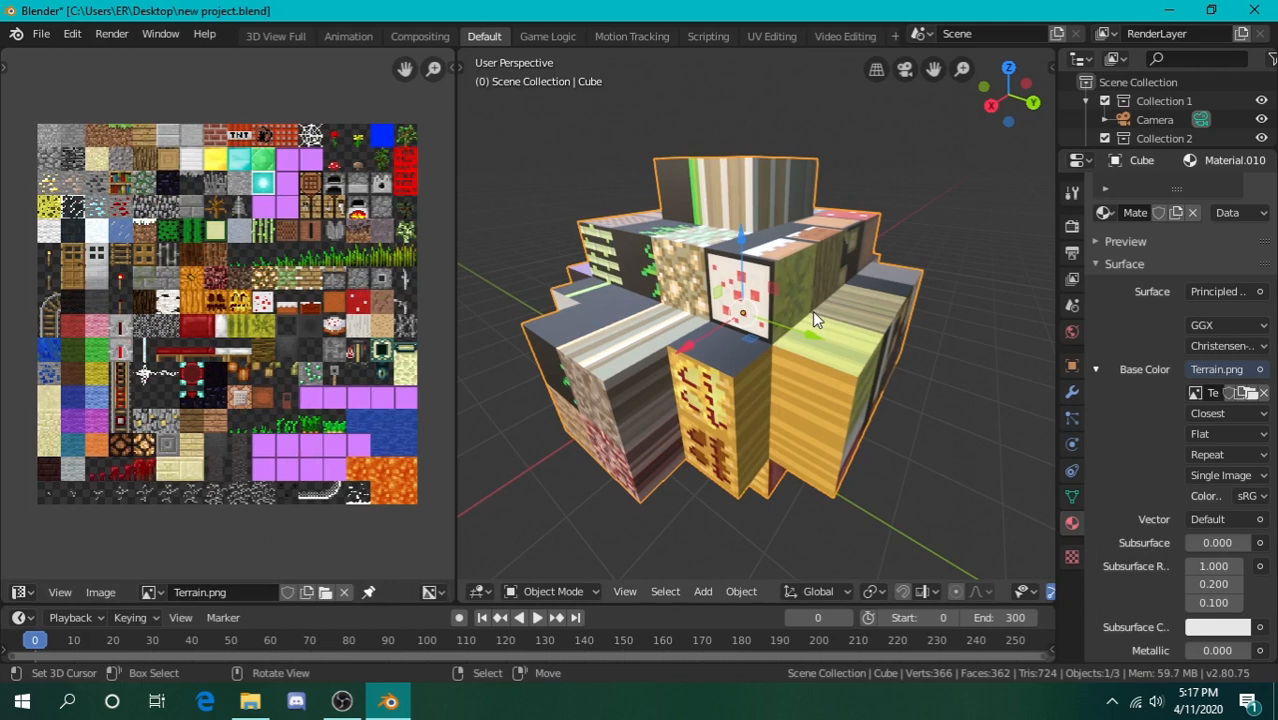
Enter Edit Mode on the blocky object and select all of its faces and all of their UVs
{"action": "key", "text": "Tab"}
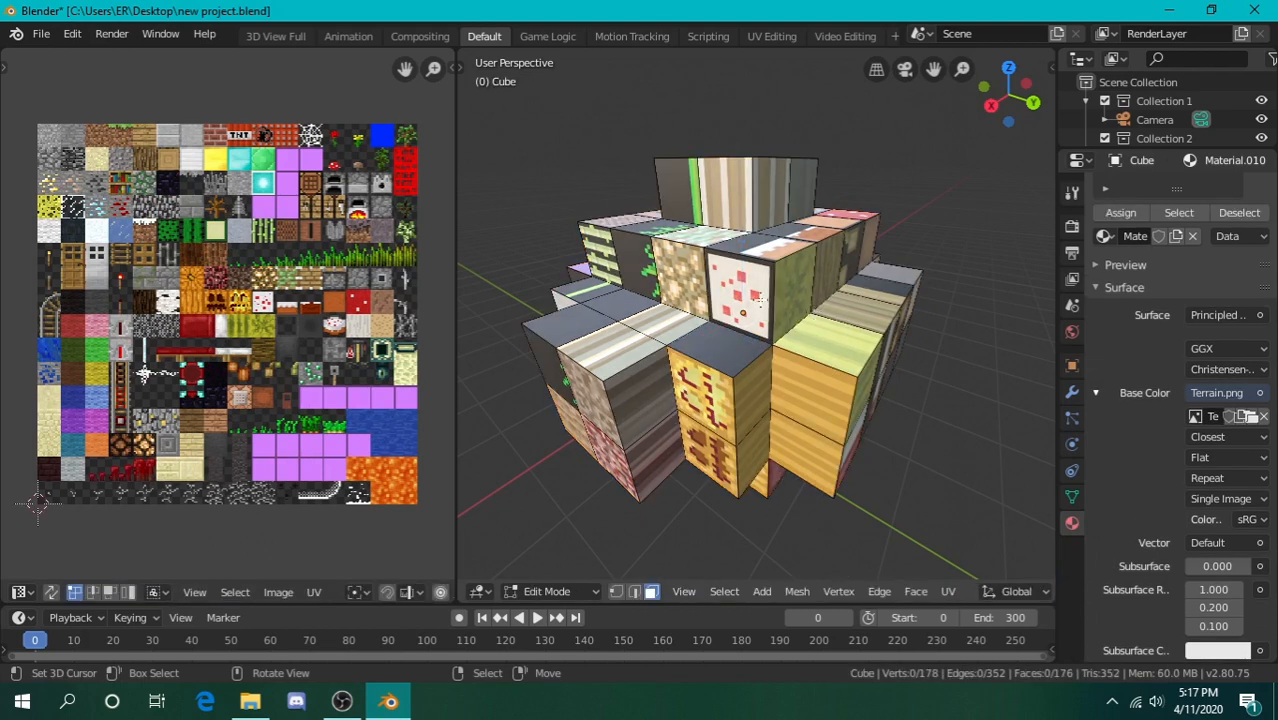
{"action": "key", "text": "a"}
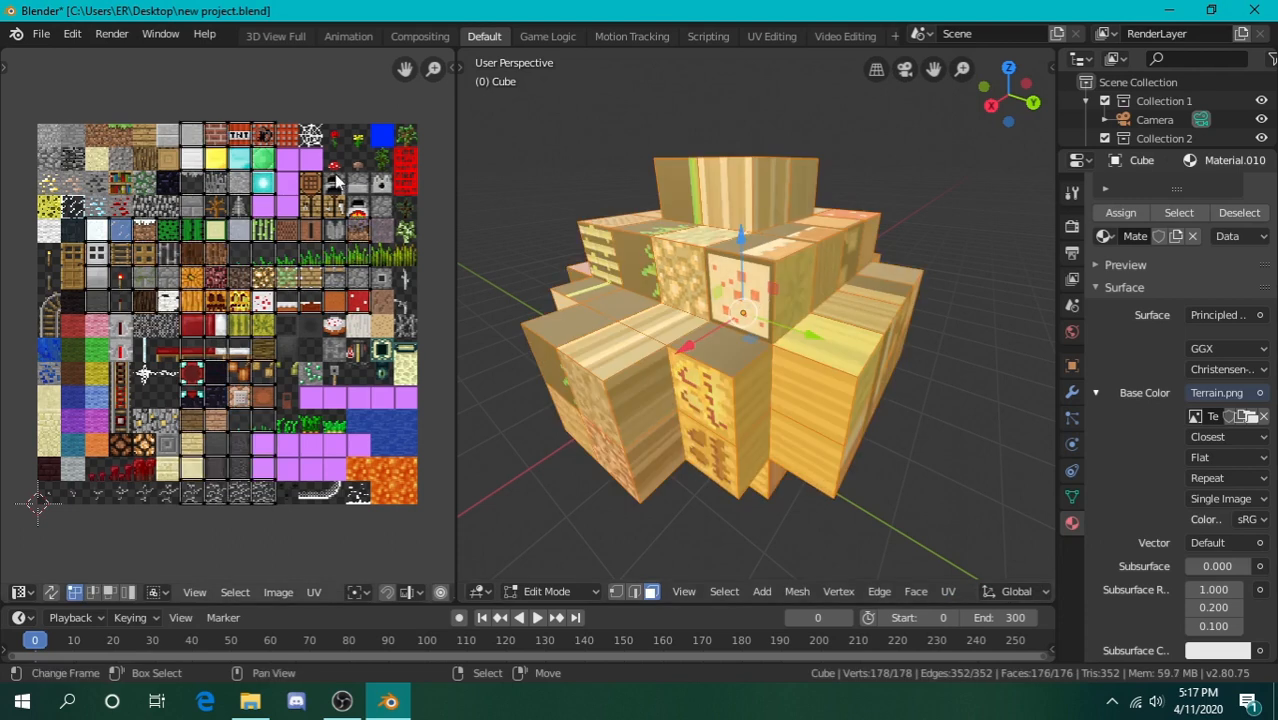
{"action": "key", "text": "a"}
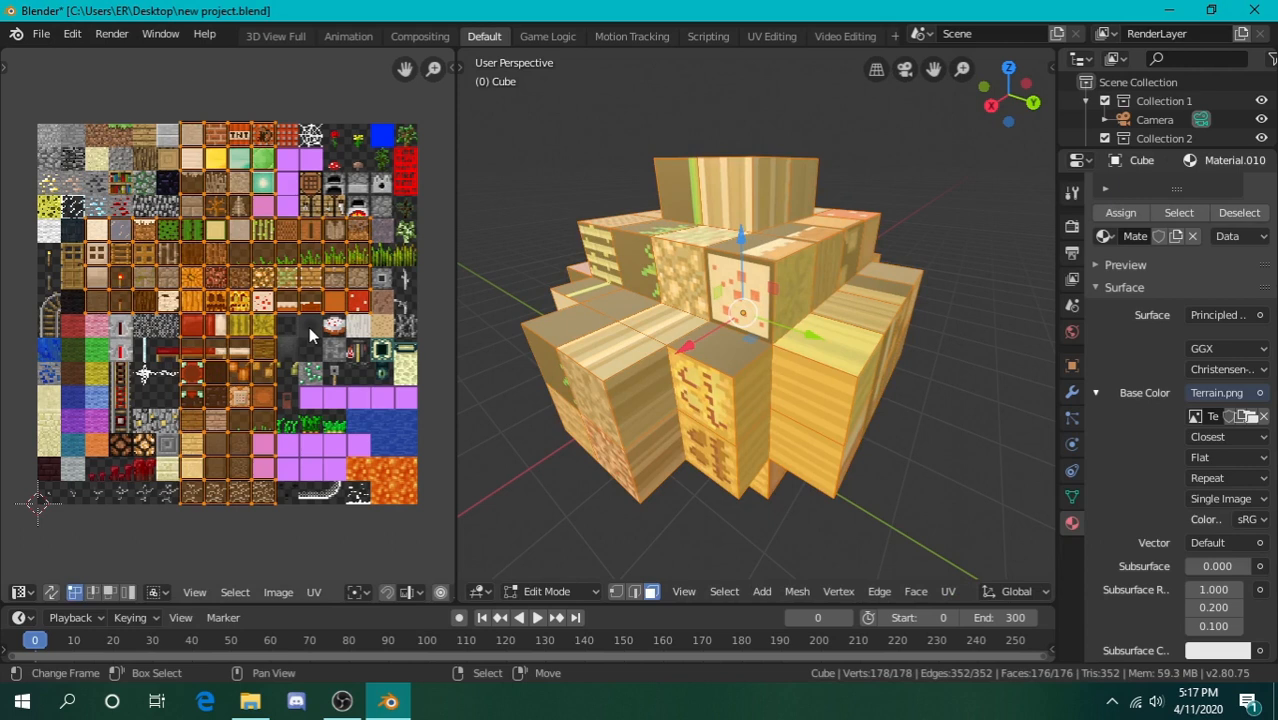
{"action": "key", "text": "alt+a"}
{"action": "key", "text": "a"}
Fly around the blocky object to examine how the terrain texture is currently mapped on its faces
{"action": "key", "text": "shift+grave"}
{"action": "key", "text": "w"}
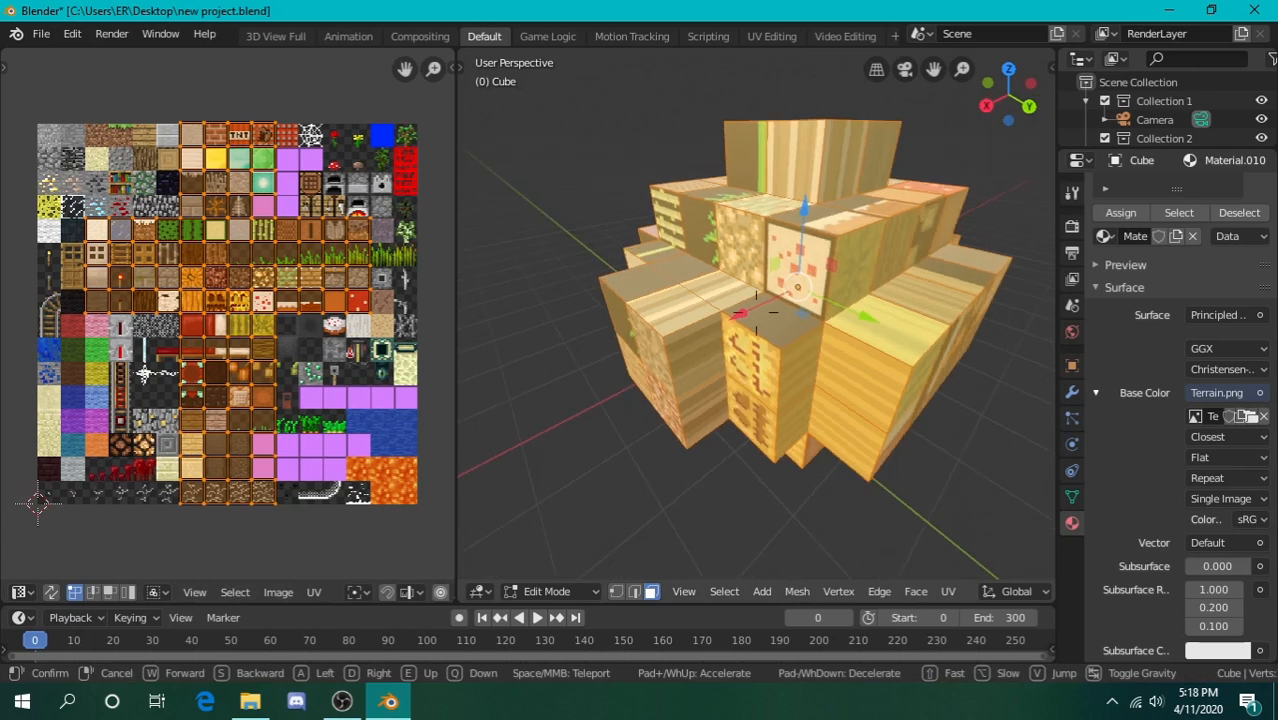
{"action": "key", "text": "w"}
{"action": "key", "text": "a"}
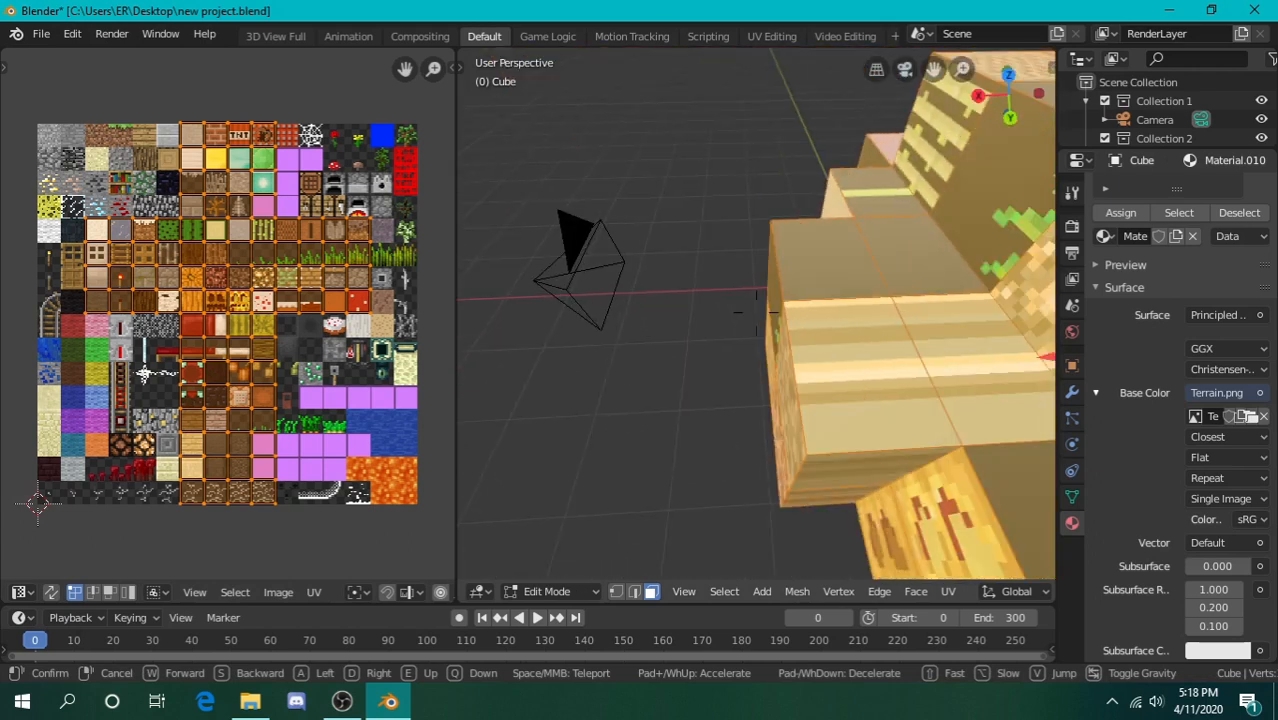
{"action": "key", "text": "s"}
{"action": "key", "text": "w"}
{"action": "key", "text": "s"}
{"action": "key", "text": "a"}
{"action": "key", "text": "w"}
{"action": "key", "text": "s"}
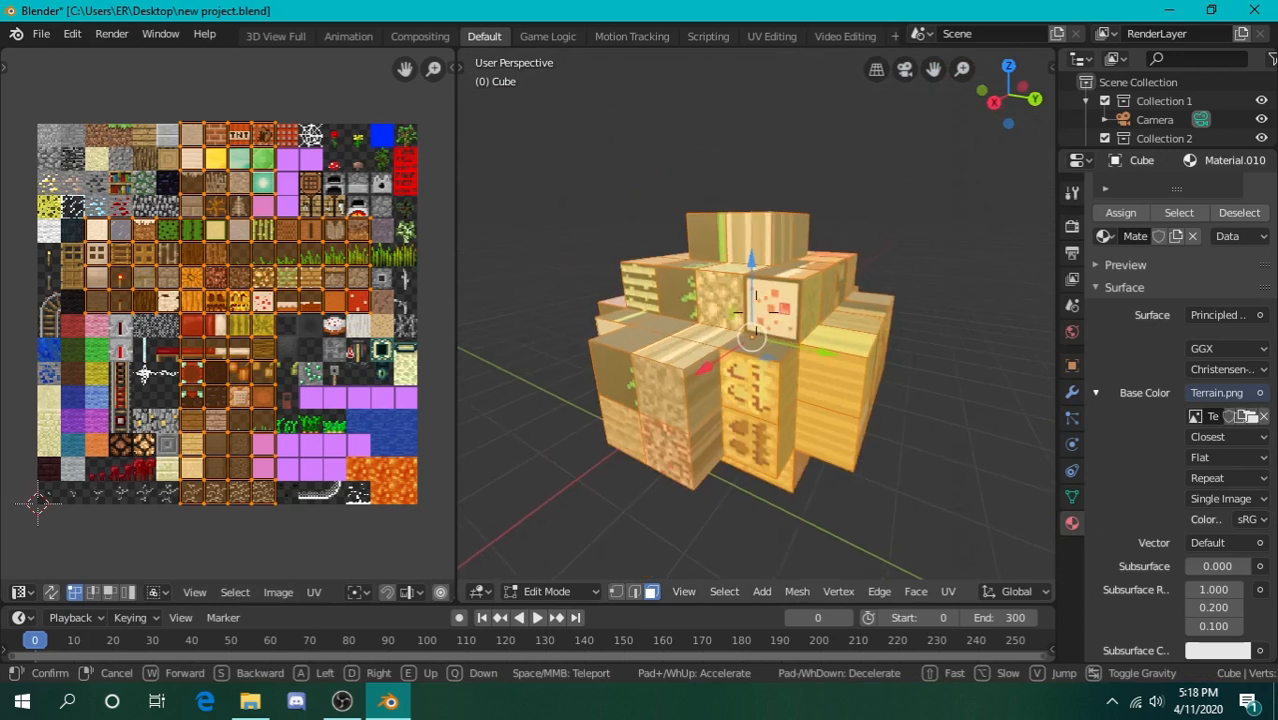
{"action": "left_click", "coordinate": [756, 313]}
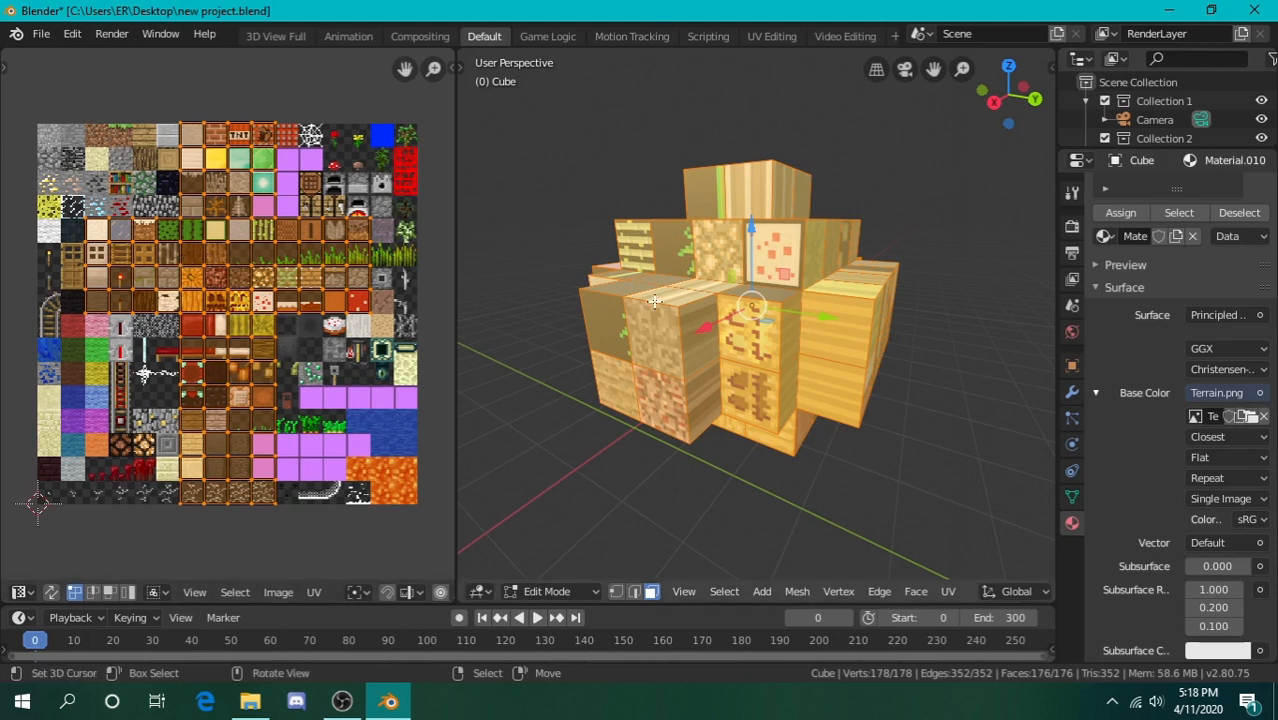
Unwrap all faces with Smart UV Project, using an angle limit of 66 and an island margin of 0
{"action": "key", "text": "u"}
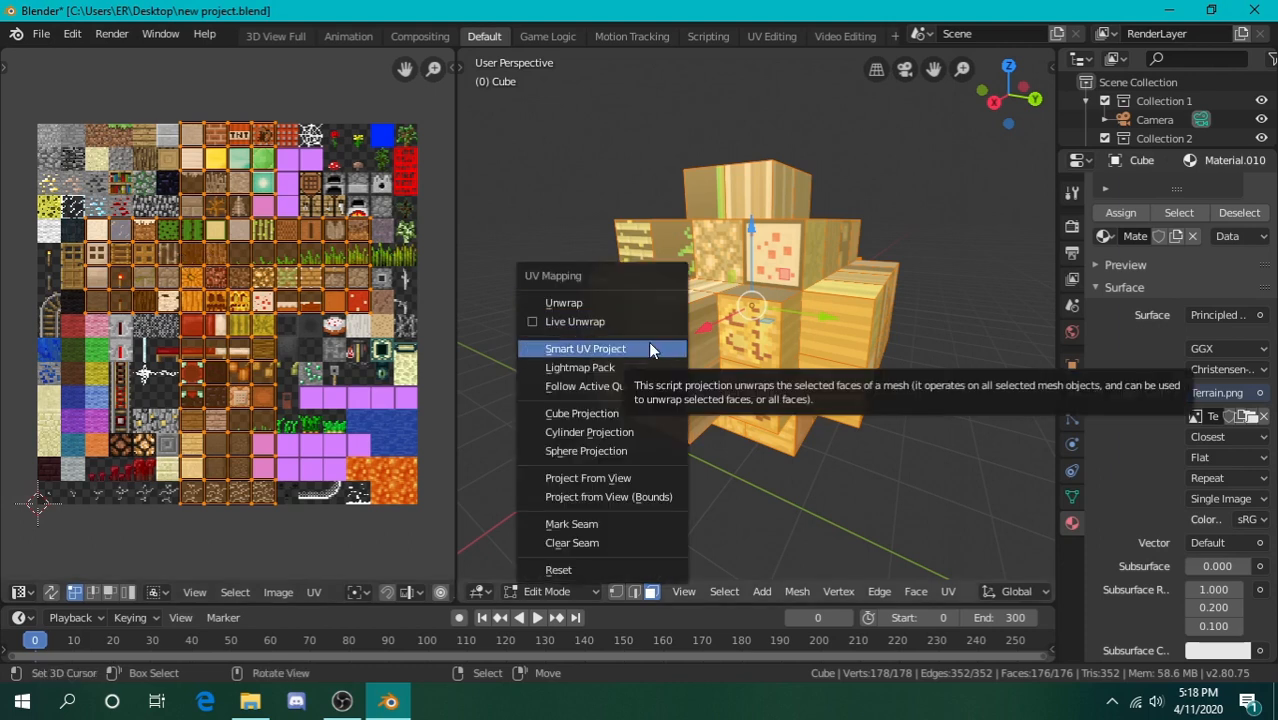
{"action": "left_click", "coordinate": [650, 347]}
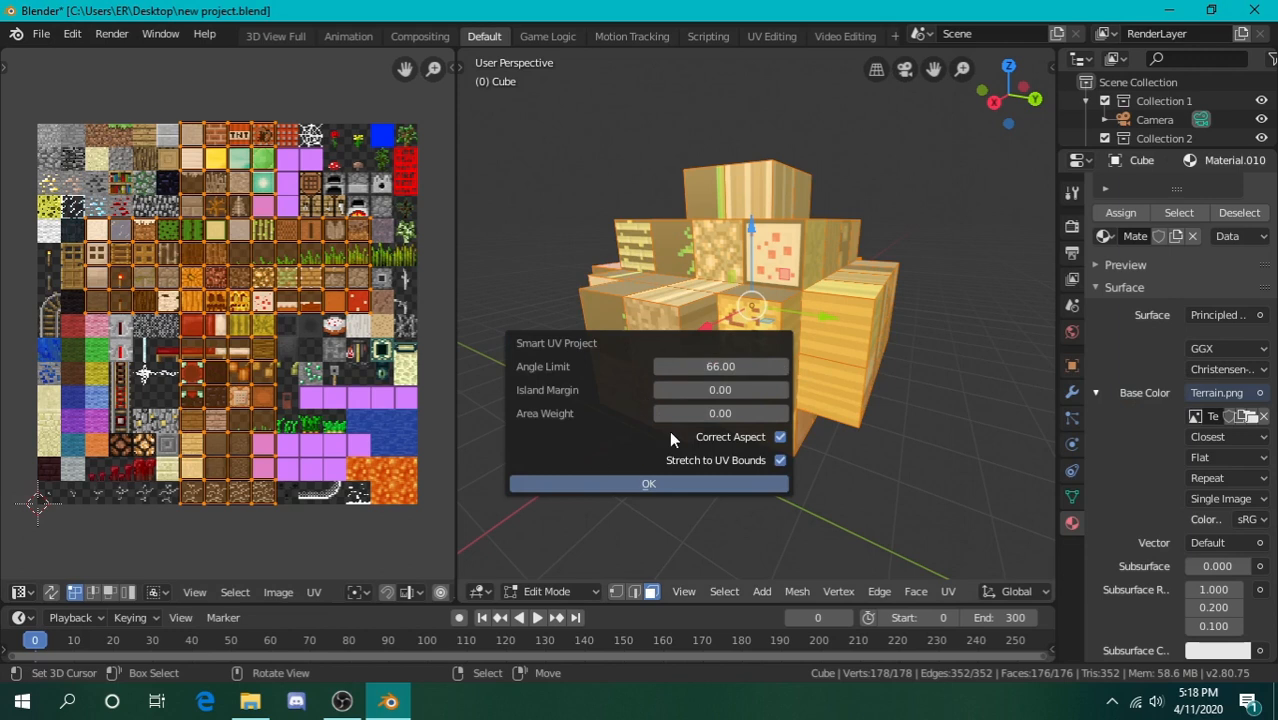
{"action": "left_click", "coordinate": [621, 487]}
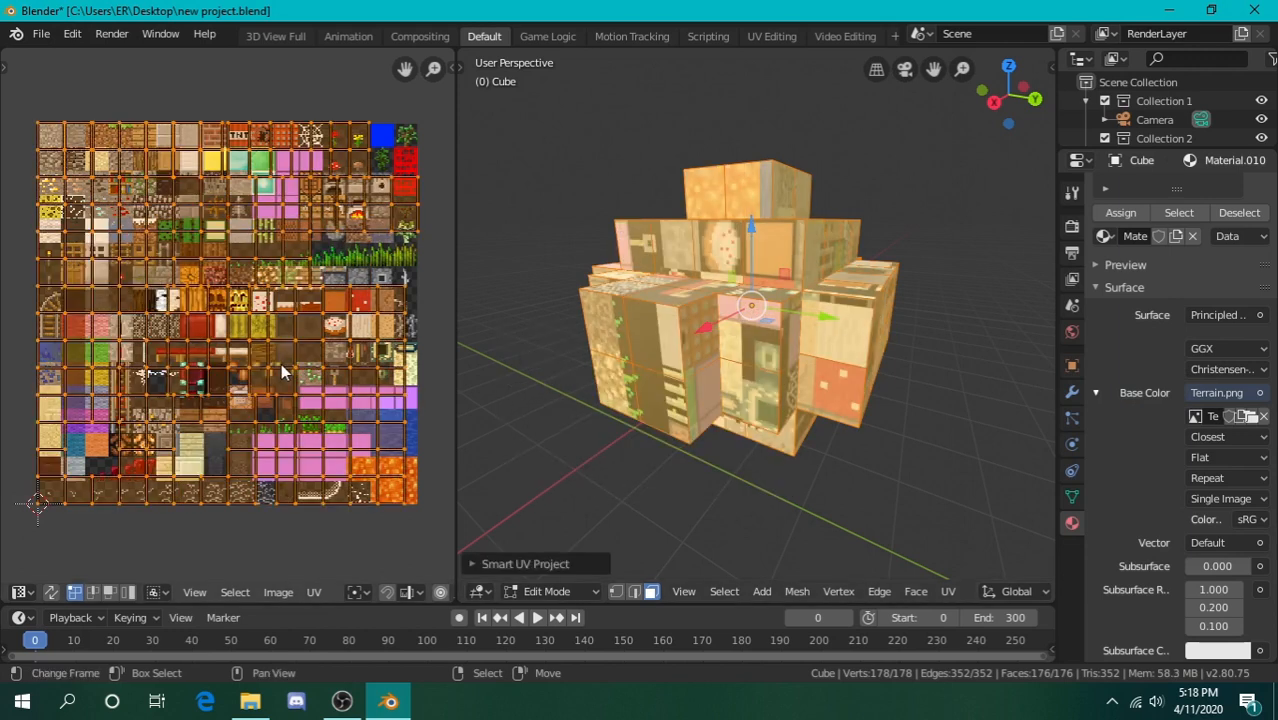
Inspect the blocky object from several sides and up close with the Smart UV Project mapping applied
{"action": "key", "text": "shift+grave"}
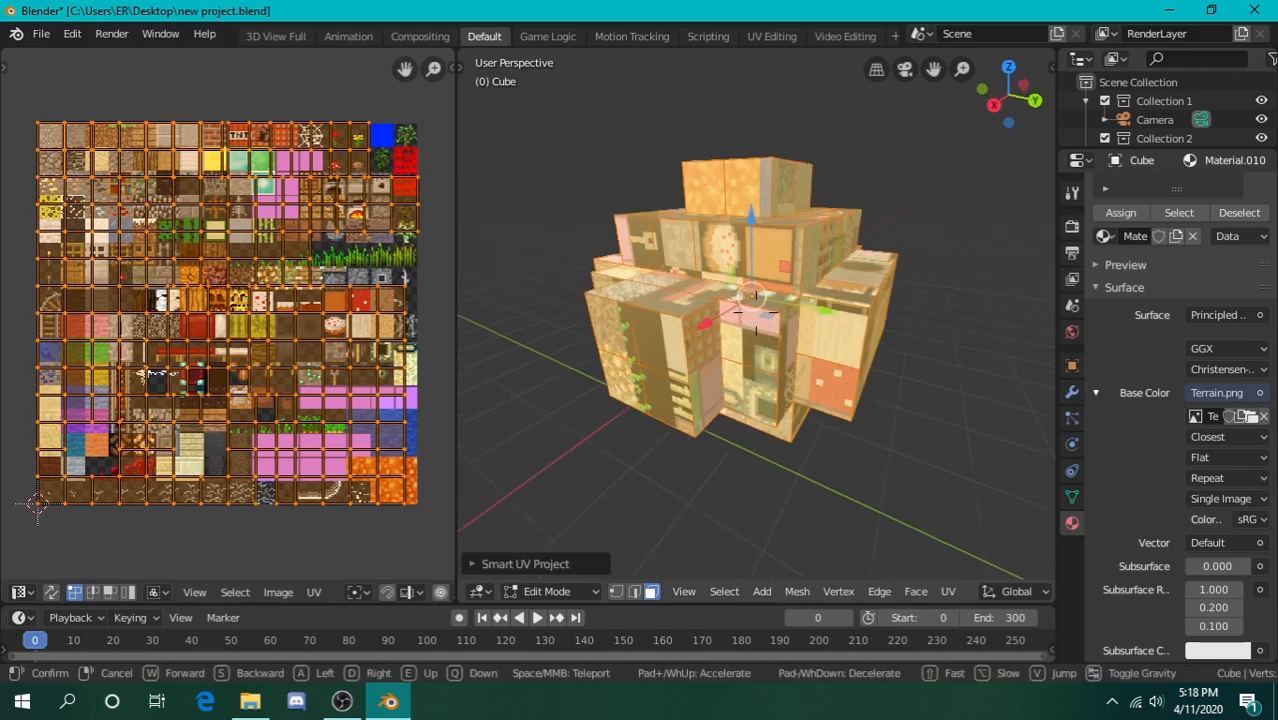
{"action": "key", "text": "a"}
{"action": "key", "text": "w"}
{"action": "key", "text": "d"}
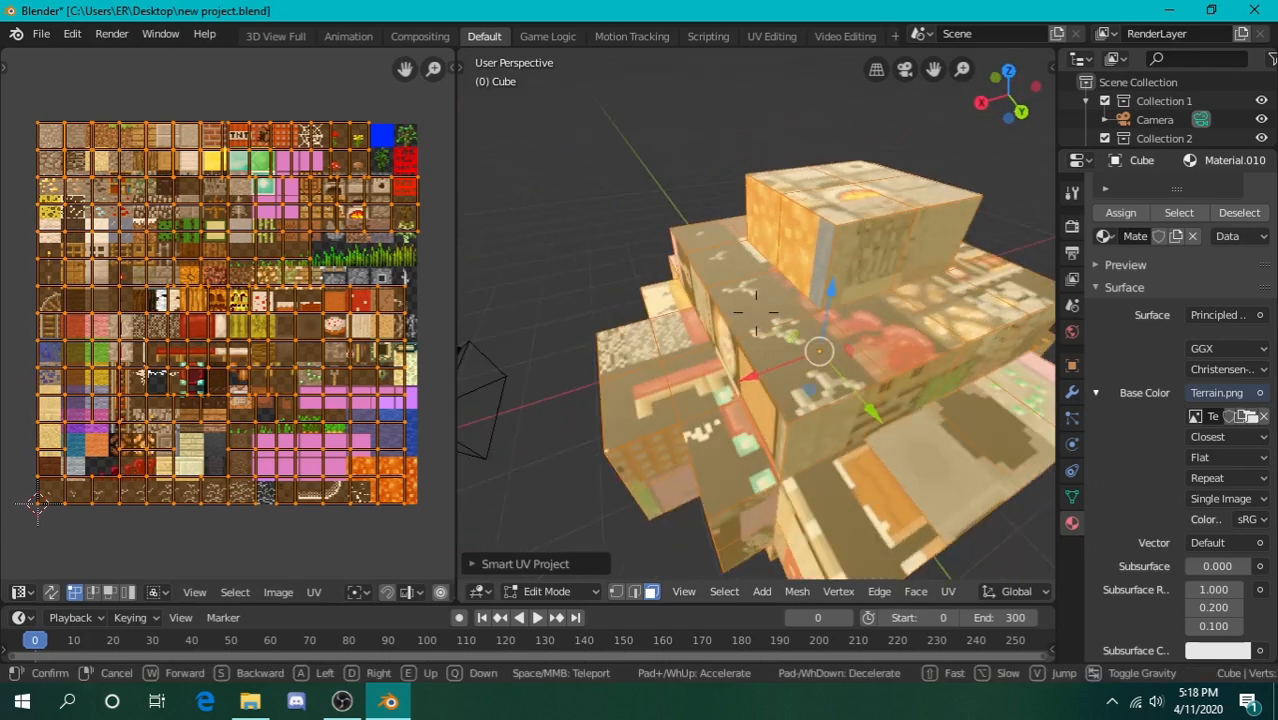
{"action": "key", "text": "s"}
{"action": "key", "text": "w"}
{"action": "key", "text": "d"}
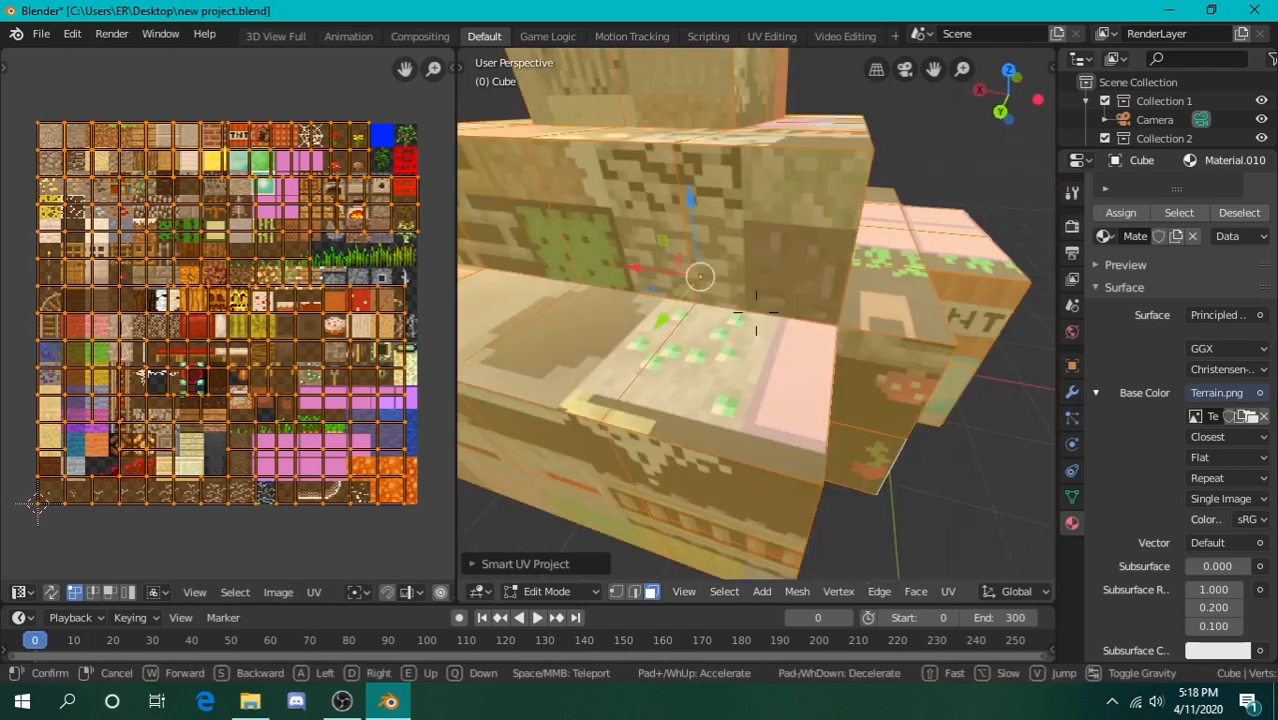
{"action": "key", "text": "a"}
{"action": "key", "text": "a"}
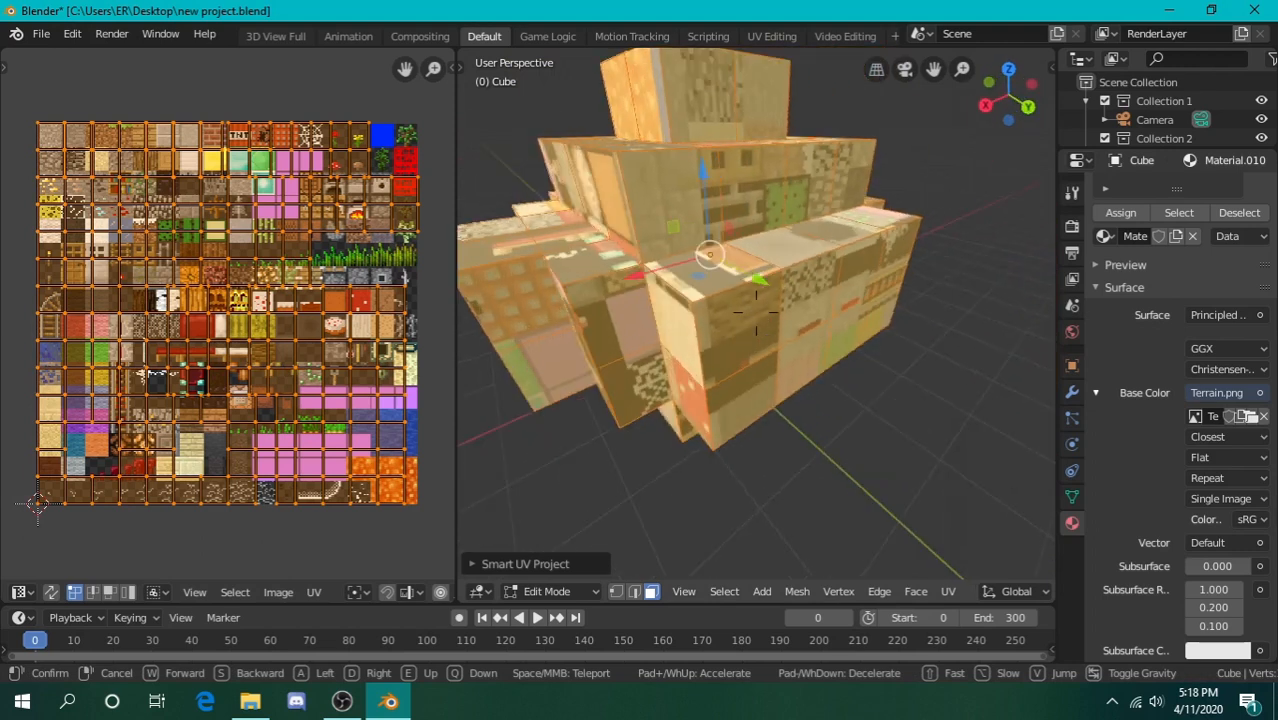
{"action": "key", "text": "a"}
{"action": "left_click", "coordinate": [756, 312]}
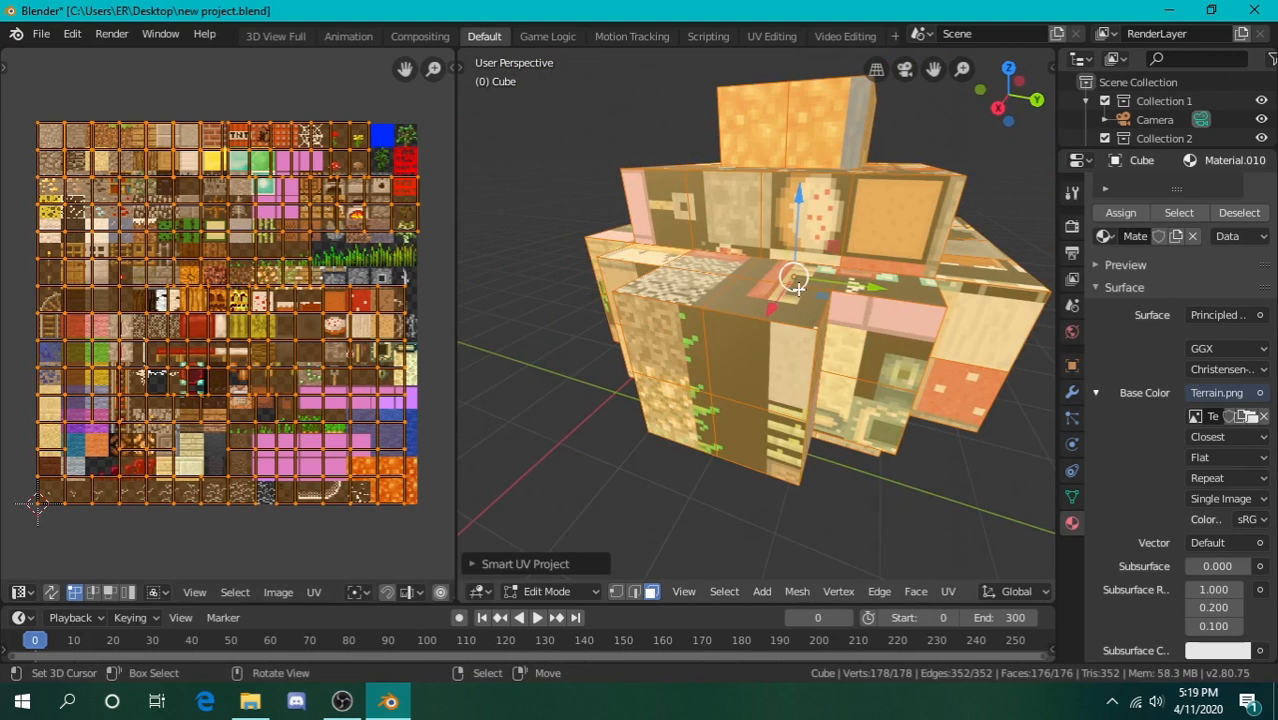
{"action": "key", "text": "shift+grave"}
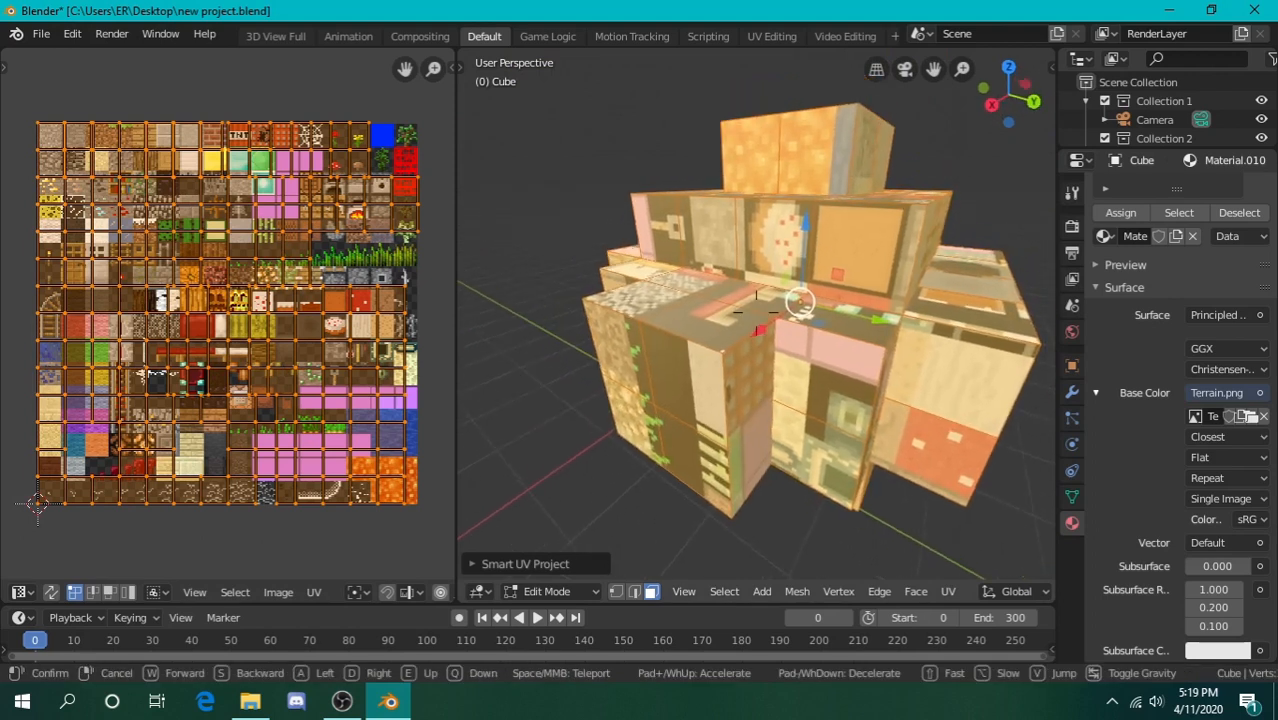
{"action": "left_click", "coordinate": [706, 308]}
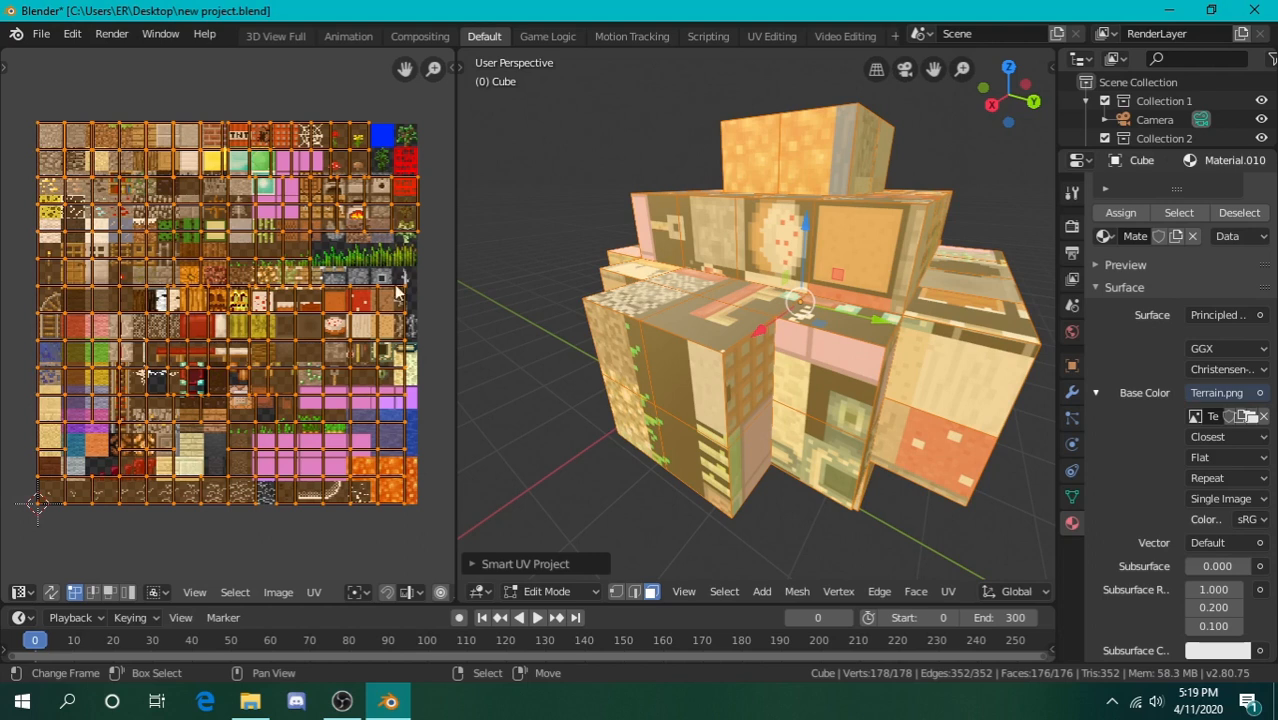
Try rotating the whole UV layout over the terrain texture and back, and undo both rotations
{"action": "key", "text": "r"}
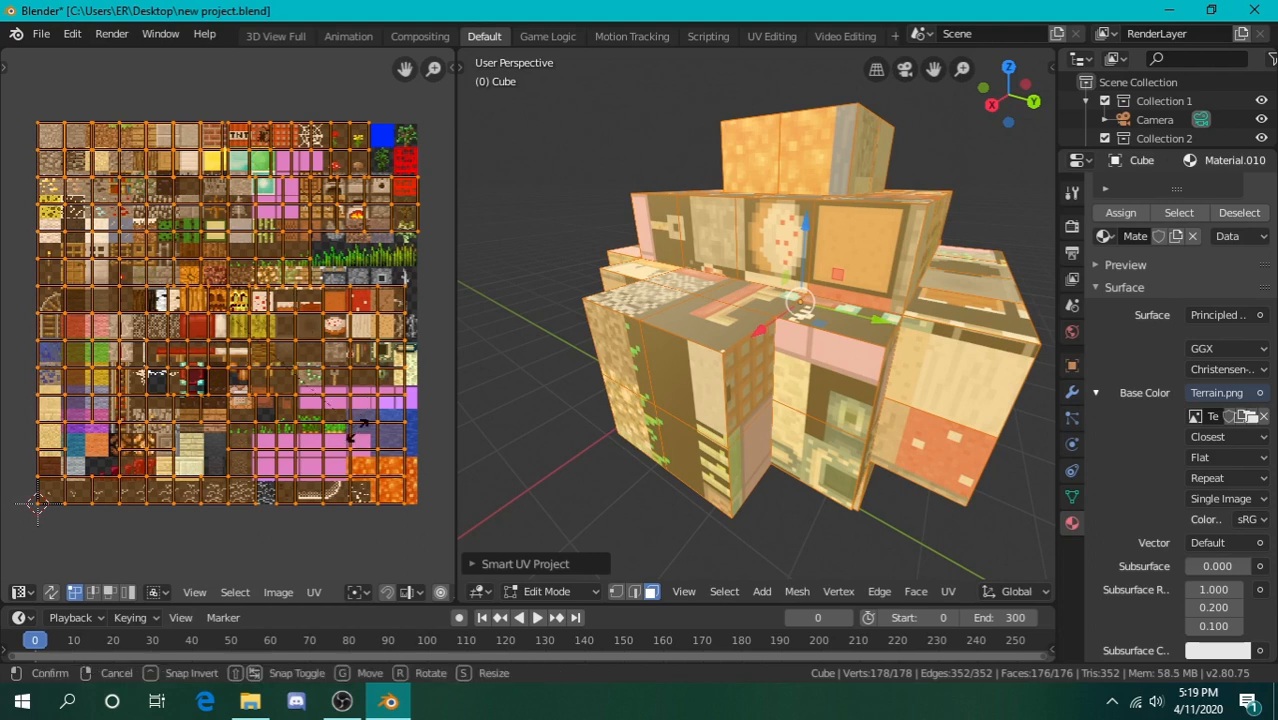
{"action": "left_click", "coordinate": [383, 350]}
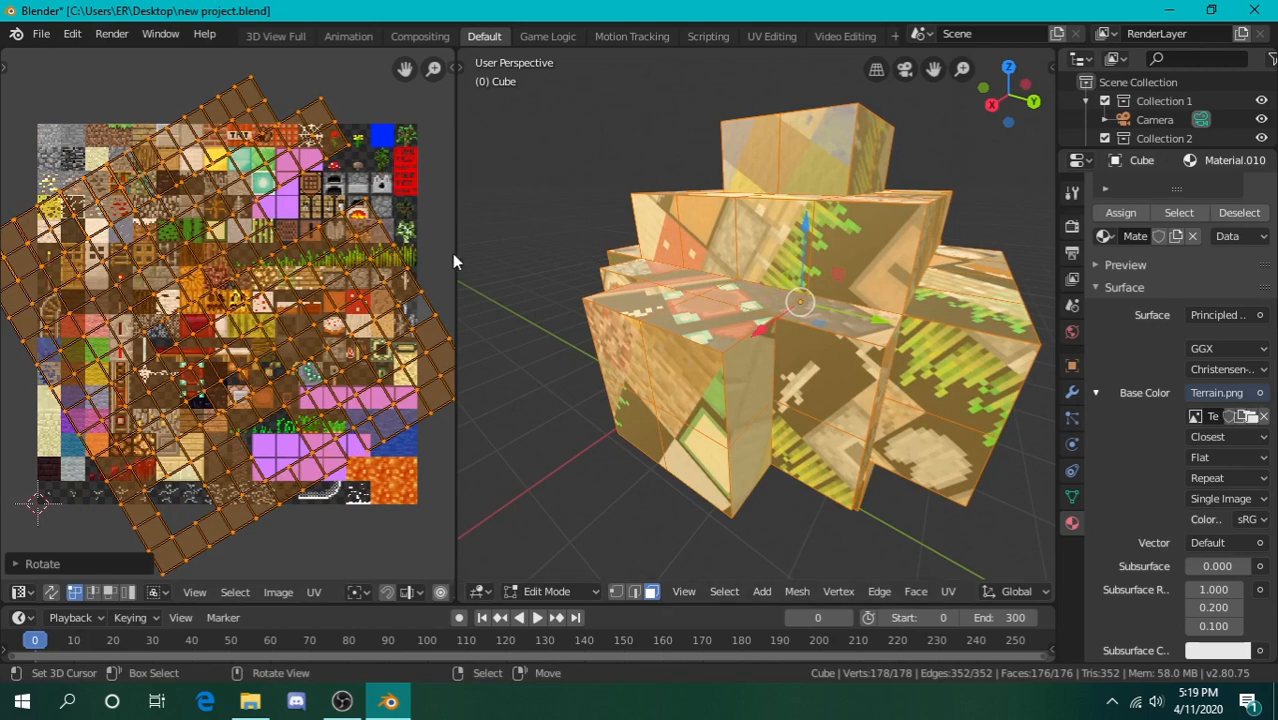
{"action": "key", "text": "r"}
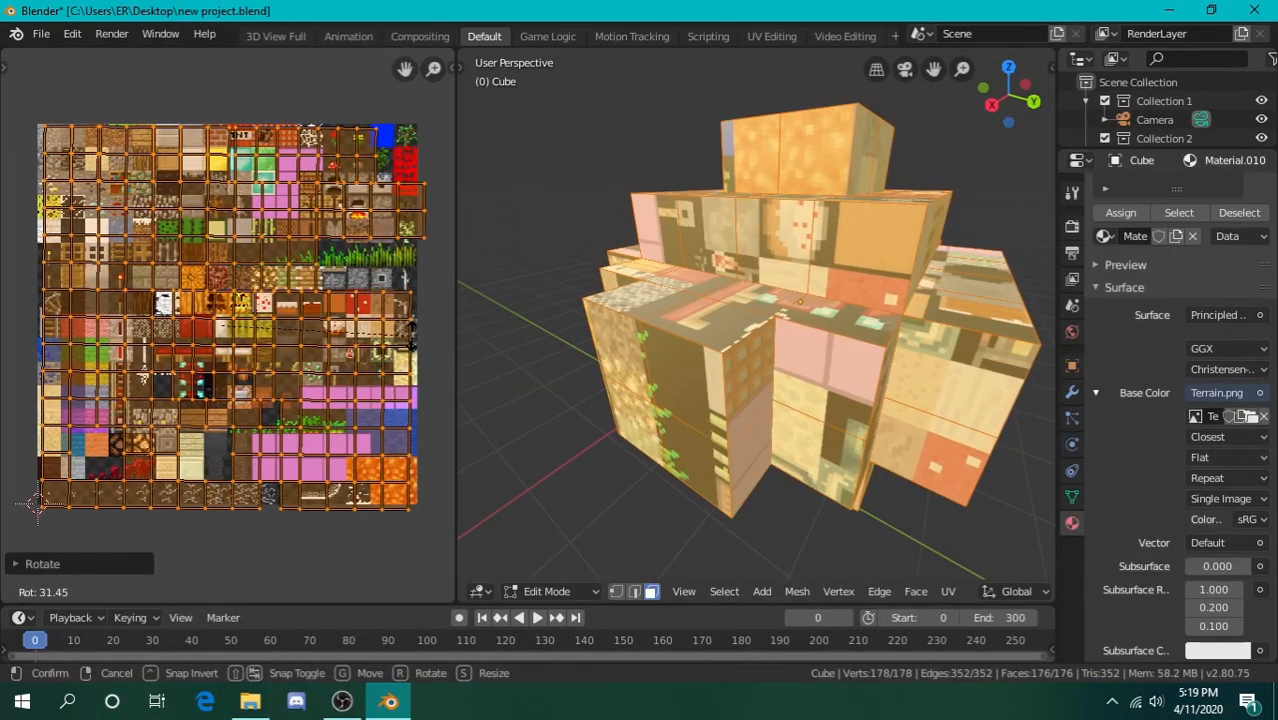
{"action": "left_click", "coordinate": [415, 343]}
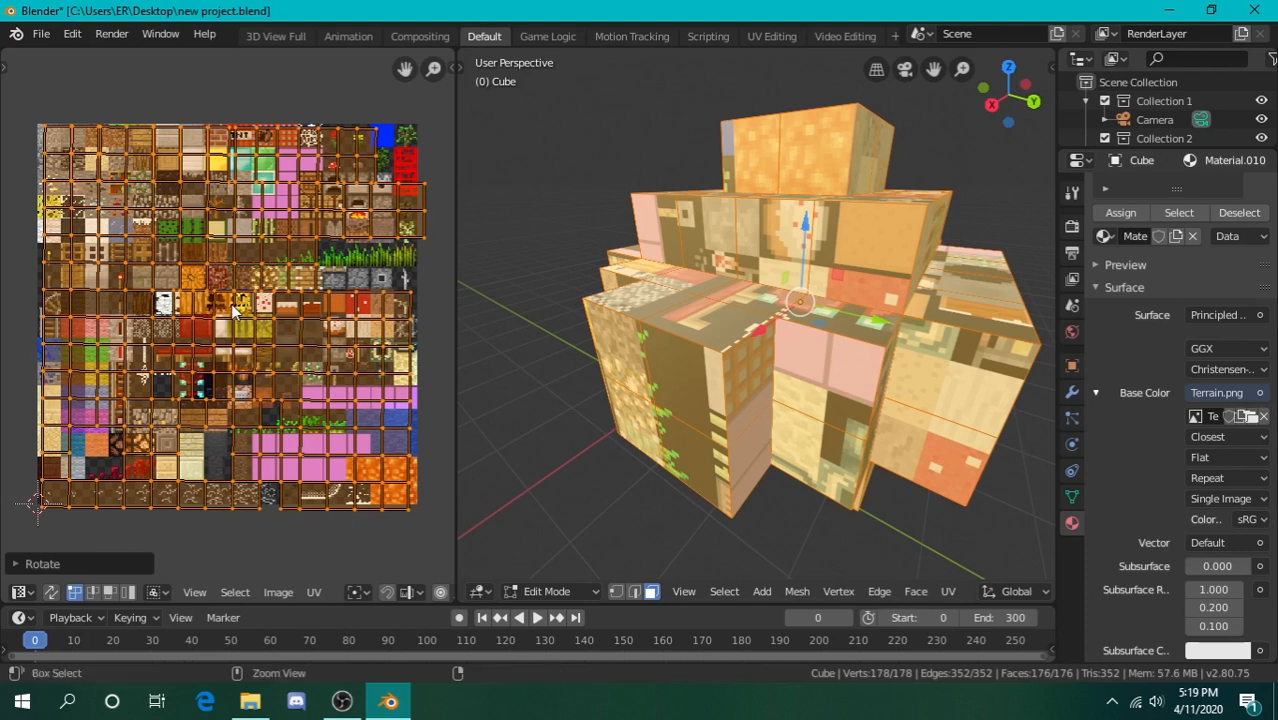
{"action": "key", "text": "ctrl+z"}
{"action": "key", "text": "ctrl+z"}
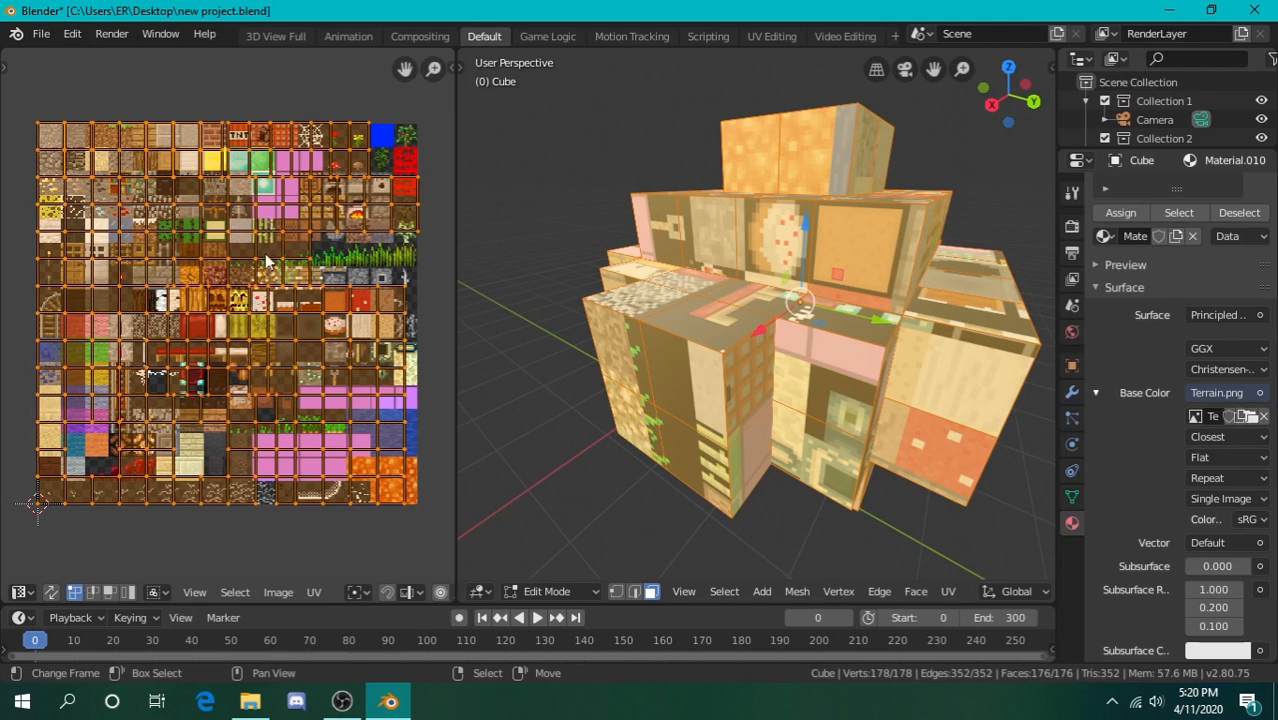
Examine how the UV grid lines up with the individual terrain tiles, up close and across the image
{"action": "scroll", "coordinate": [1225, 440], "scroll_direction": "up", "scroll_amount": 2}
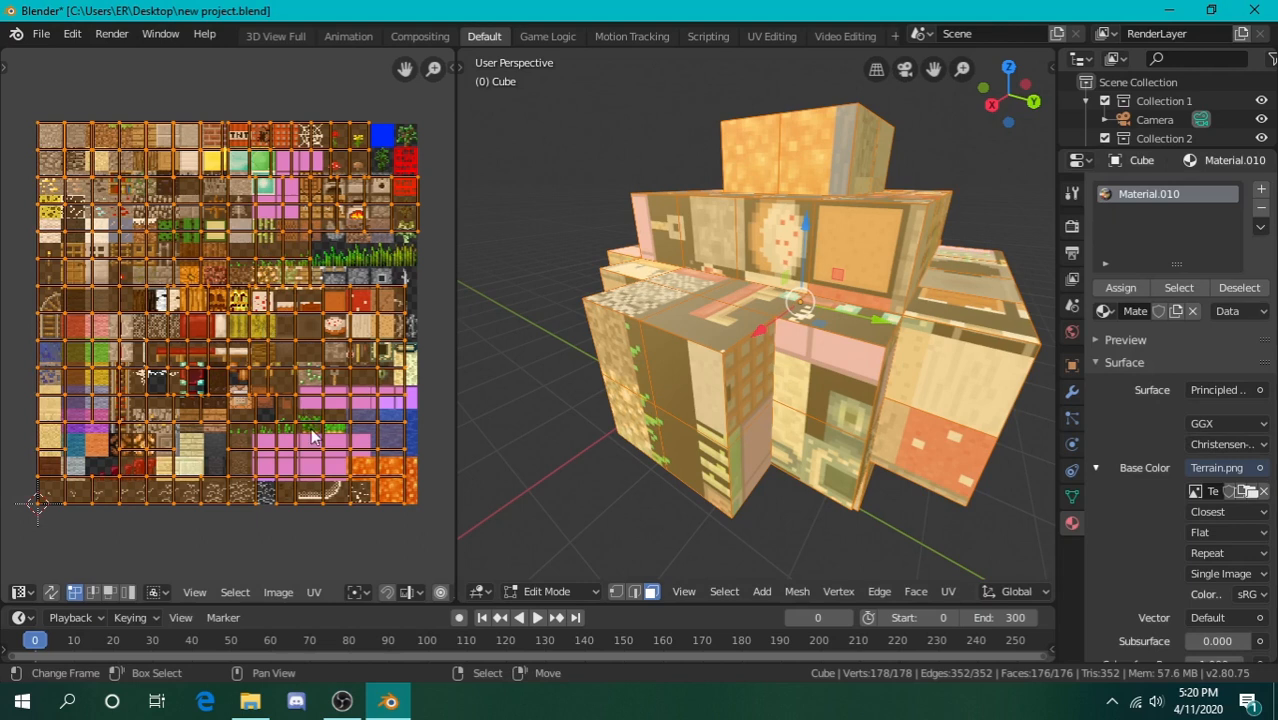
{"action": "scroll", "coordinate": [311, 427], "scroll_direction": "up", "scroll_amount": 1}
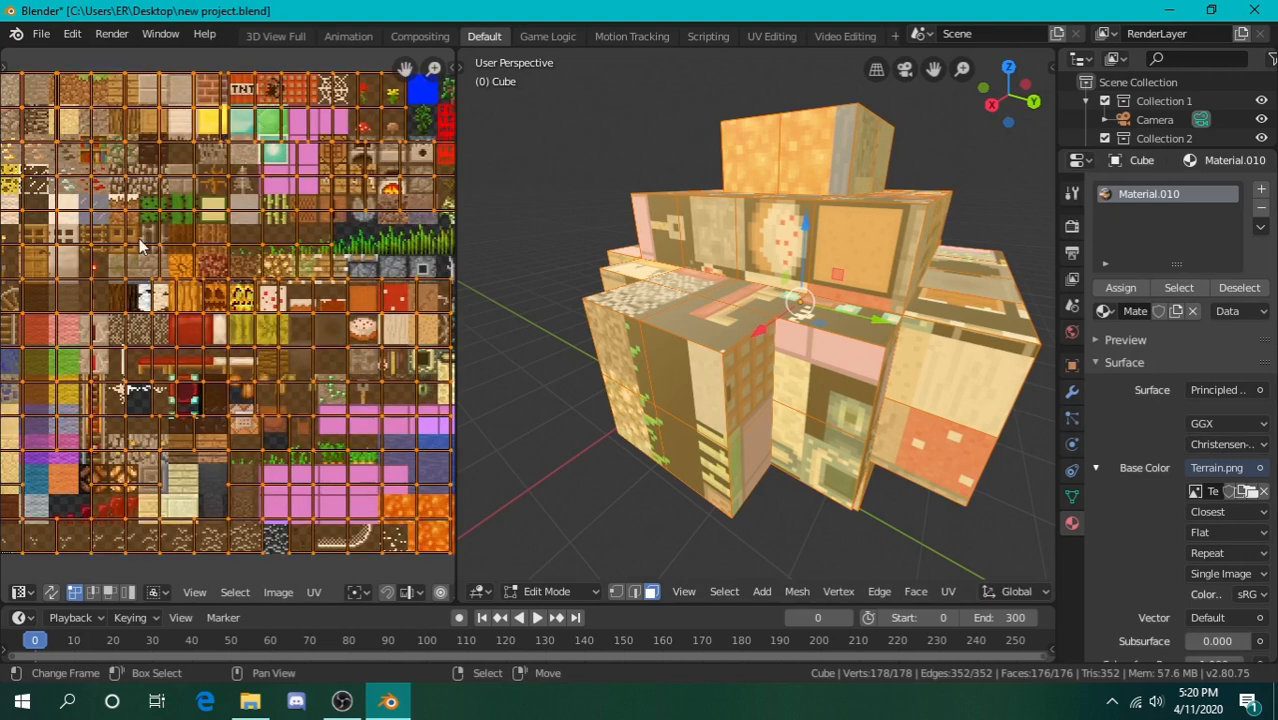
{"action": "middle_click_drag", "start_coordinate": [87, 359], "coordinate": [145, 390]}
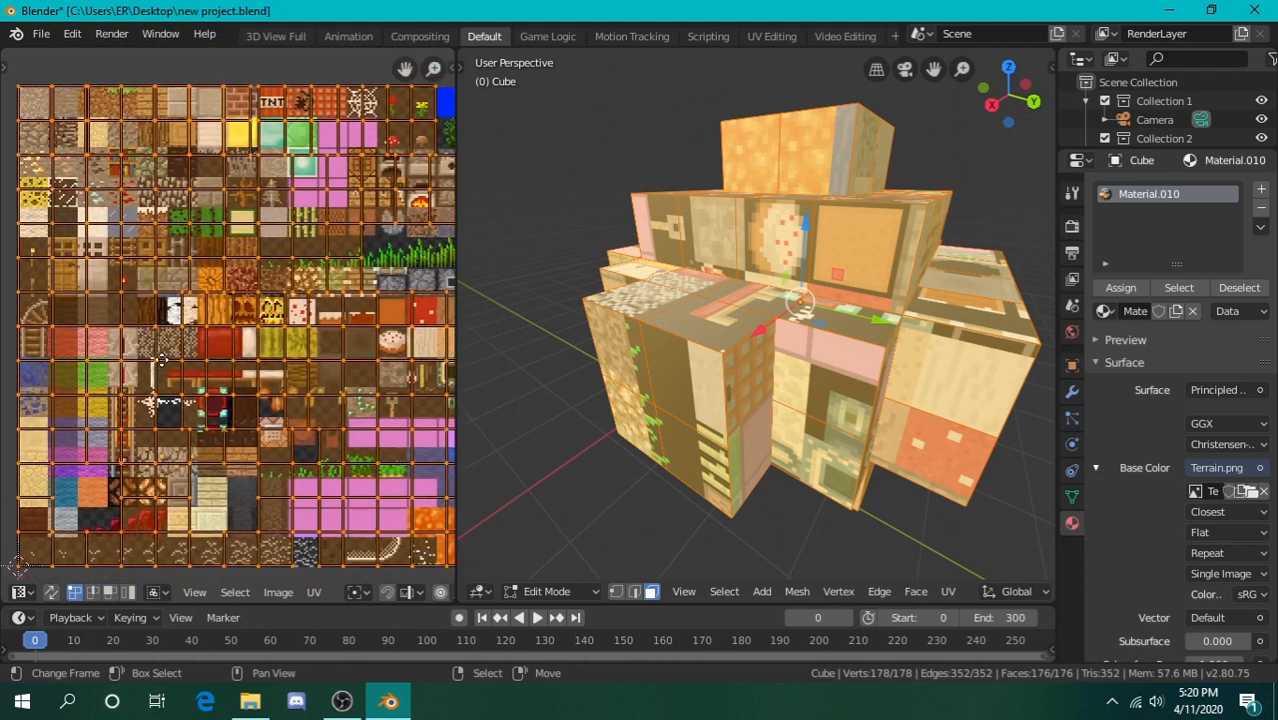
{"action": "middle_click_drag", "start_coordinate": [94, 490], "coordinate": [184, 402]}
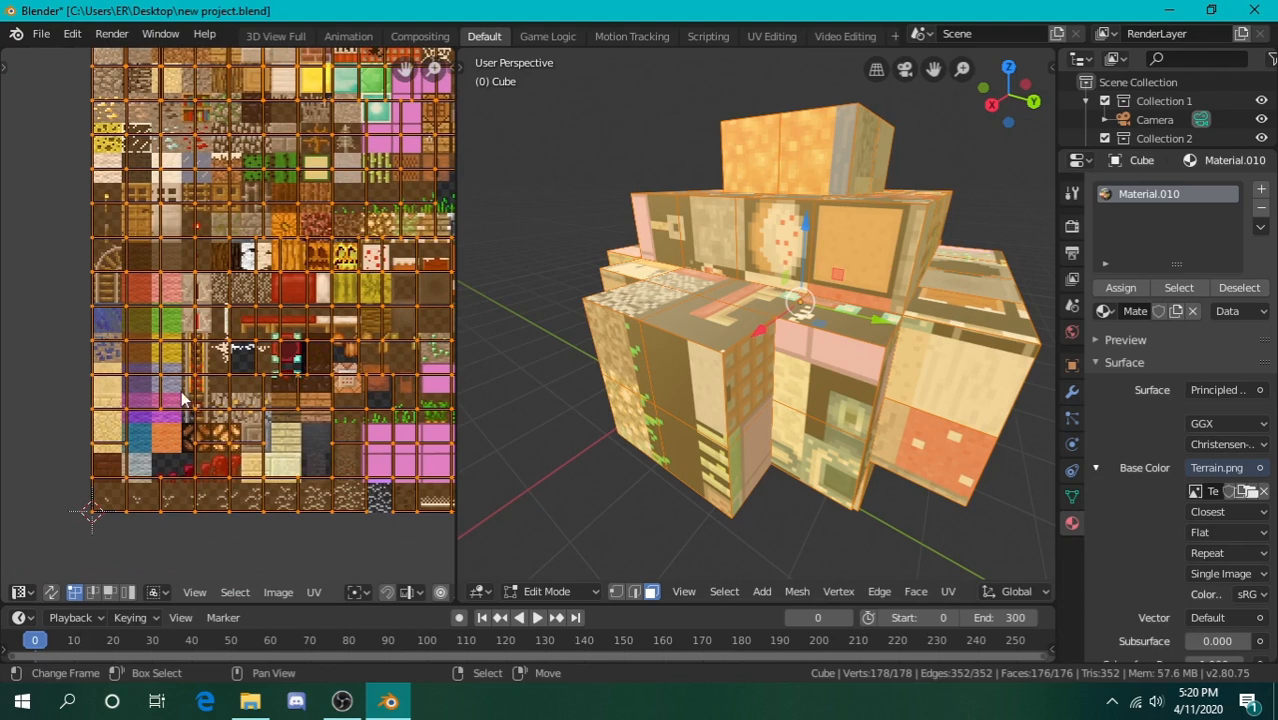
{"action": "middle_click_drag", "start_coordinate": [149, 201], "coordinate": [177, 303]}
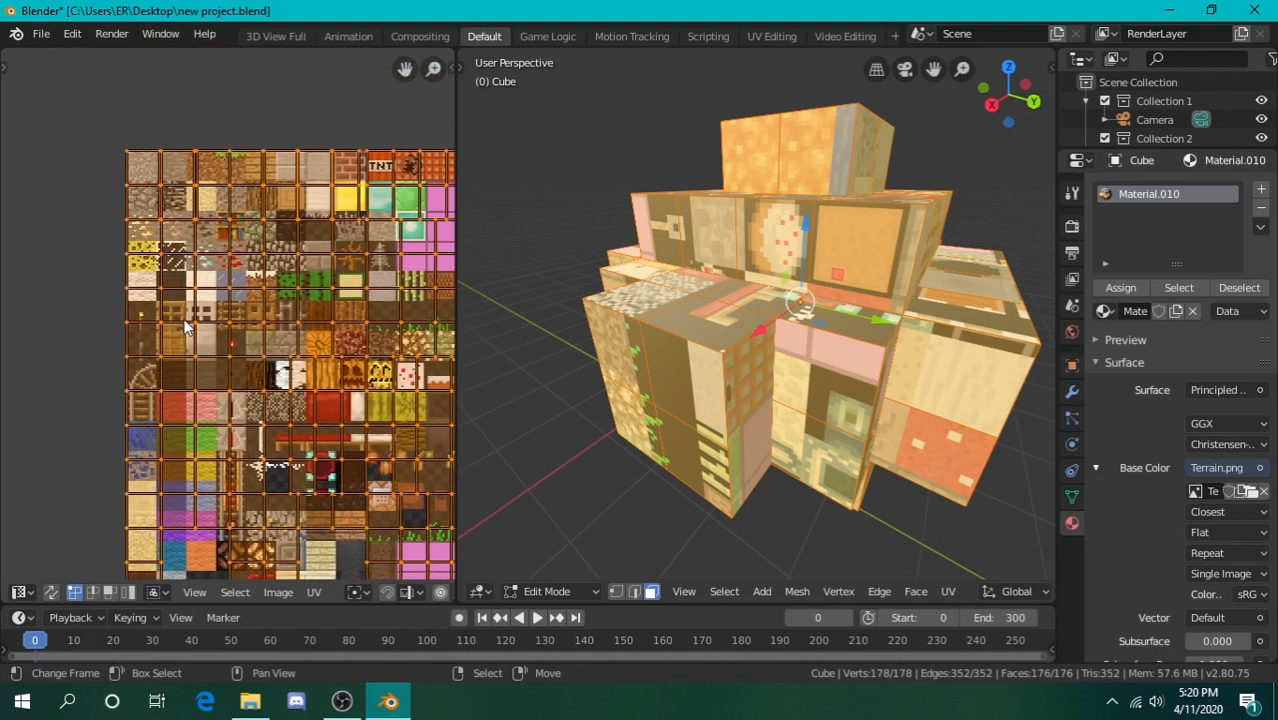
{"action": "scroll", "coordinate": [177, 303], "scroll_direction": "up", "scroll_amount": 6}
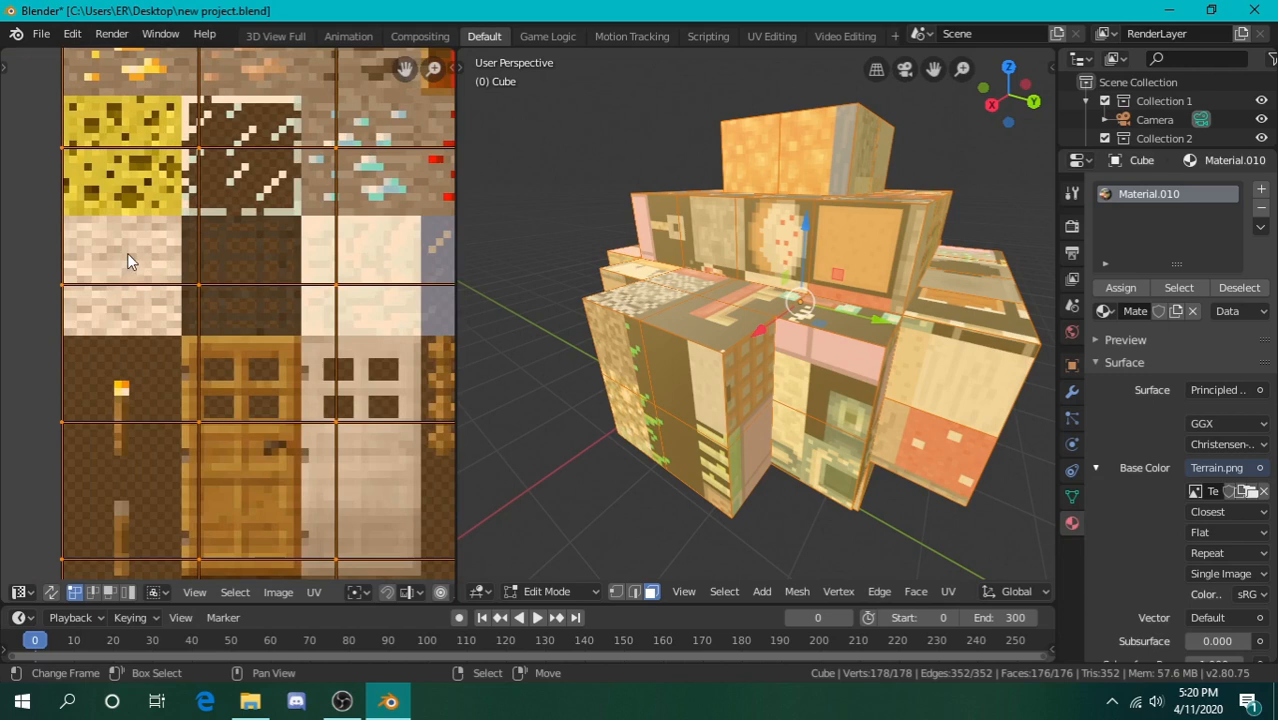
{"action": "scroll", "coordinate": [127, 258], "scroll_direction": "down", "scroll_amount": 5}
{"action": "scroll", "coordinate": [347, 474], "scroll_direction": "up", "scroll_amount": 2}
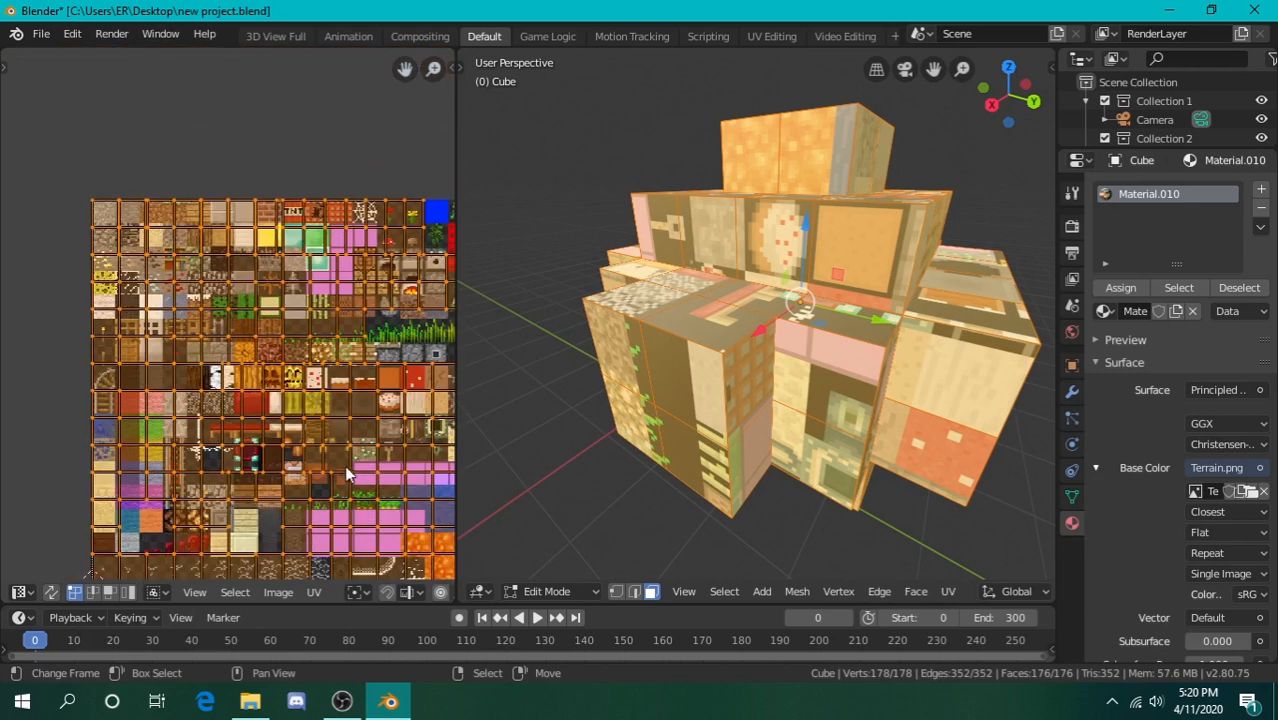
Scale the whole UV layout down to about 0.06 and move it onto the white wool tile of the terrain texture
{"action": "key", "text": "s"}
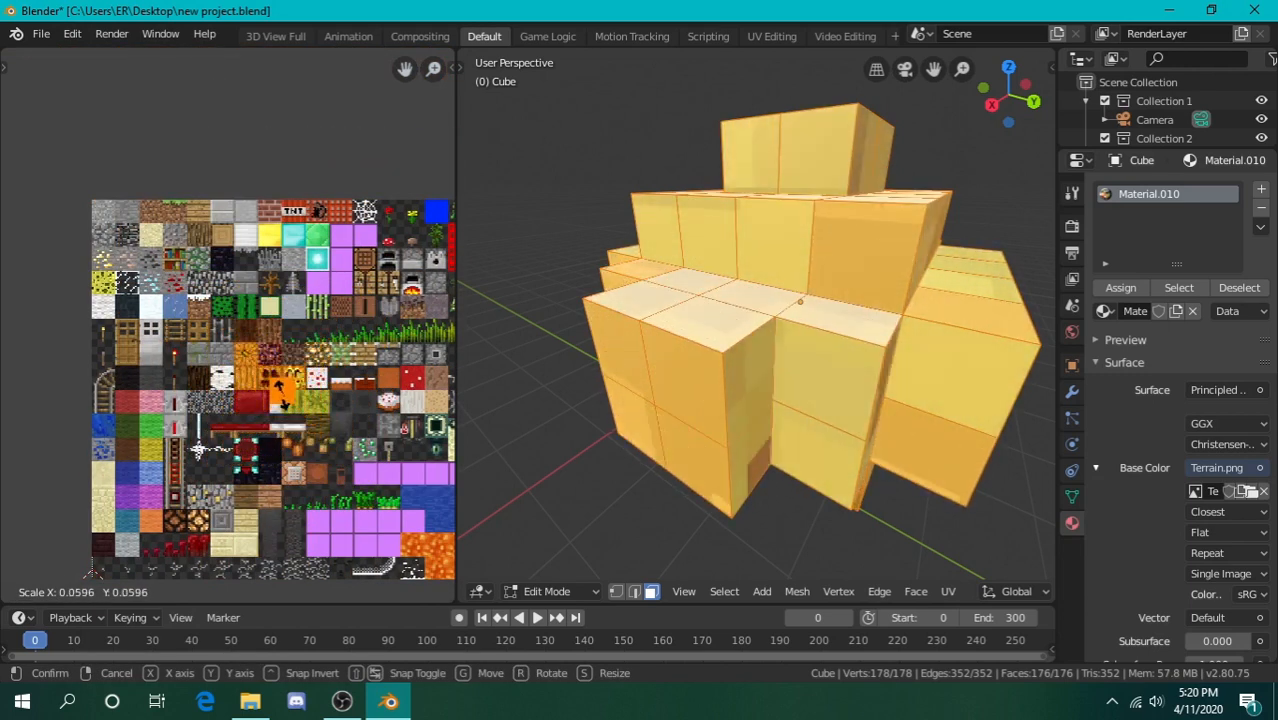
{"action": "left_click", "coordinate": [318, 421]}
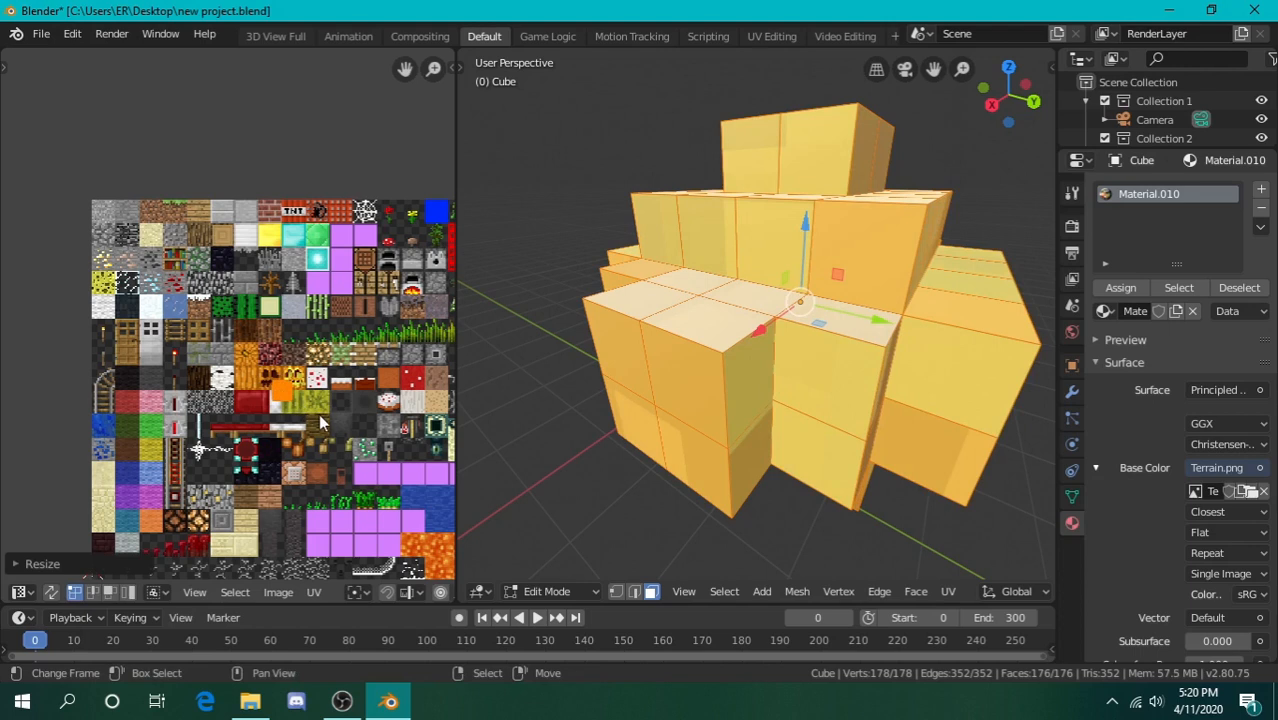
{"action": "key", "text": "g"}
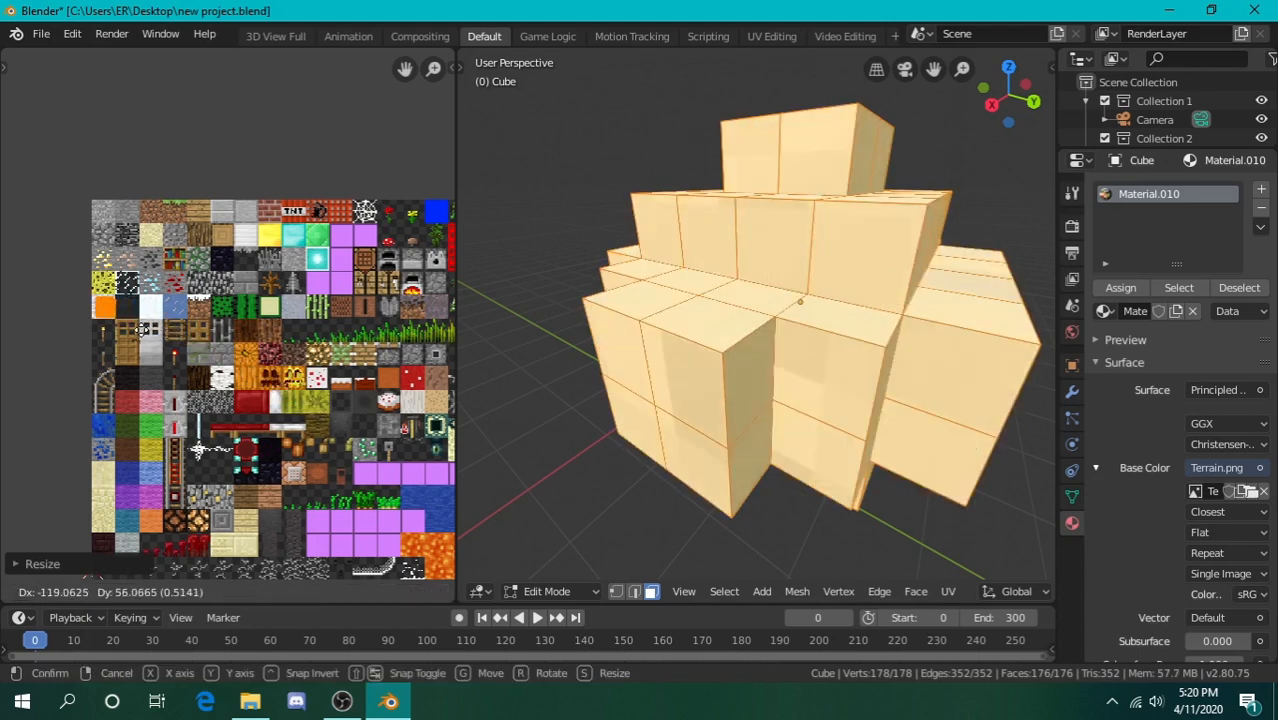
{"action": "left_click", "coordinate": [143, 329]}
{"action": "scroll", "coordinate": [130, 333], "scroll_direction": "up", "scroll_amount": 9}
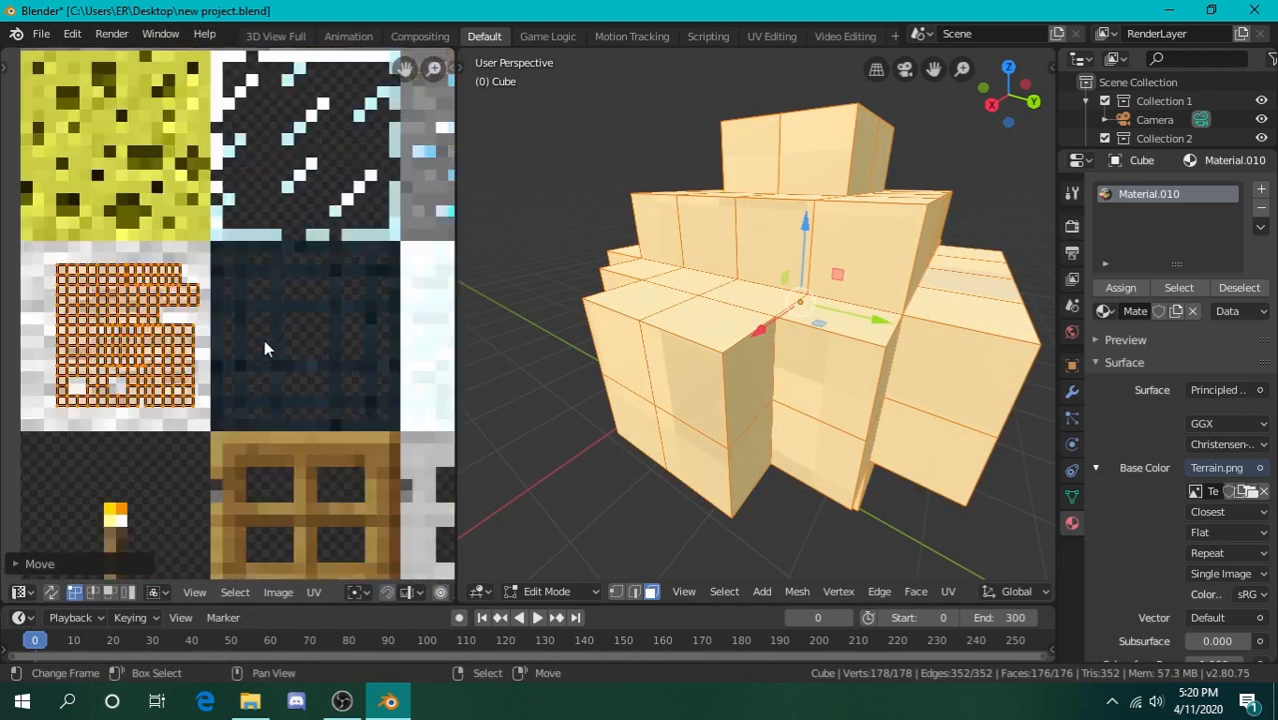
Recenter the UV layout within the white wool tile and enlarge it about 1.2 times so it nearly fills the tile
{"action": "scroll", "coordinate": [225, 345], "scroll_direction": "up", "scroll_amount": 3}
{"action": "middle_click_drag", "start_coordinate": [220, 346], "coordinate": [362, 359]}
{"action": "key", "text": "g"}
{"action": "left_click", "coordinate": [326, 364]}
{"action": "scroll", "coordinate": [324, 363], "scroll_direction": "down", "scroll_amount": 2}
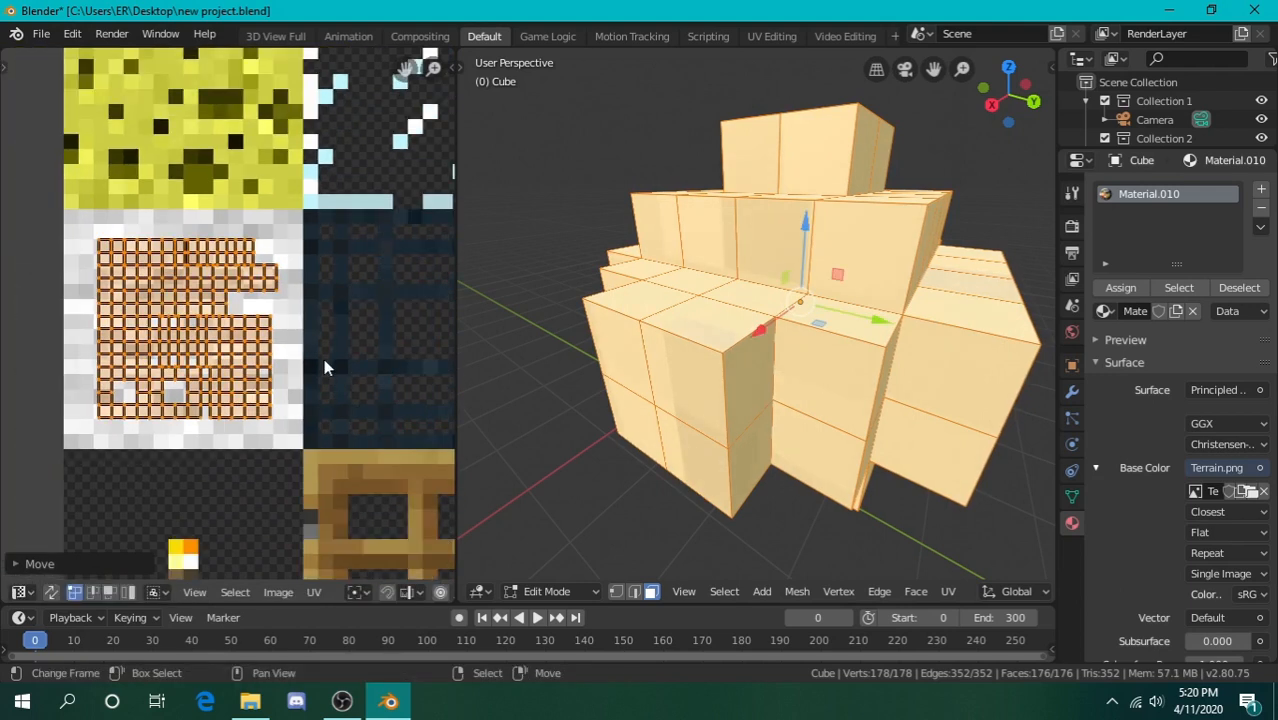
{"action": "key", "text": "s"}
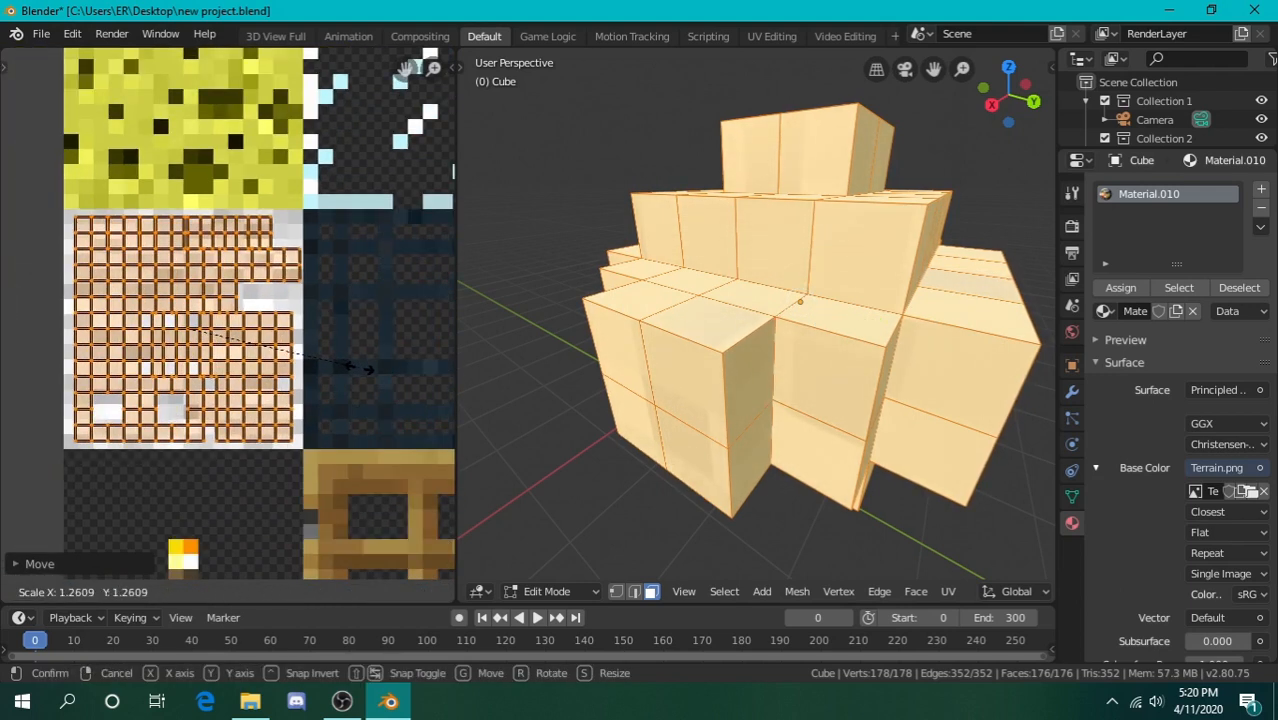
{"action": "left_click", "coordinate": [352, 368]}
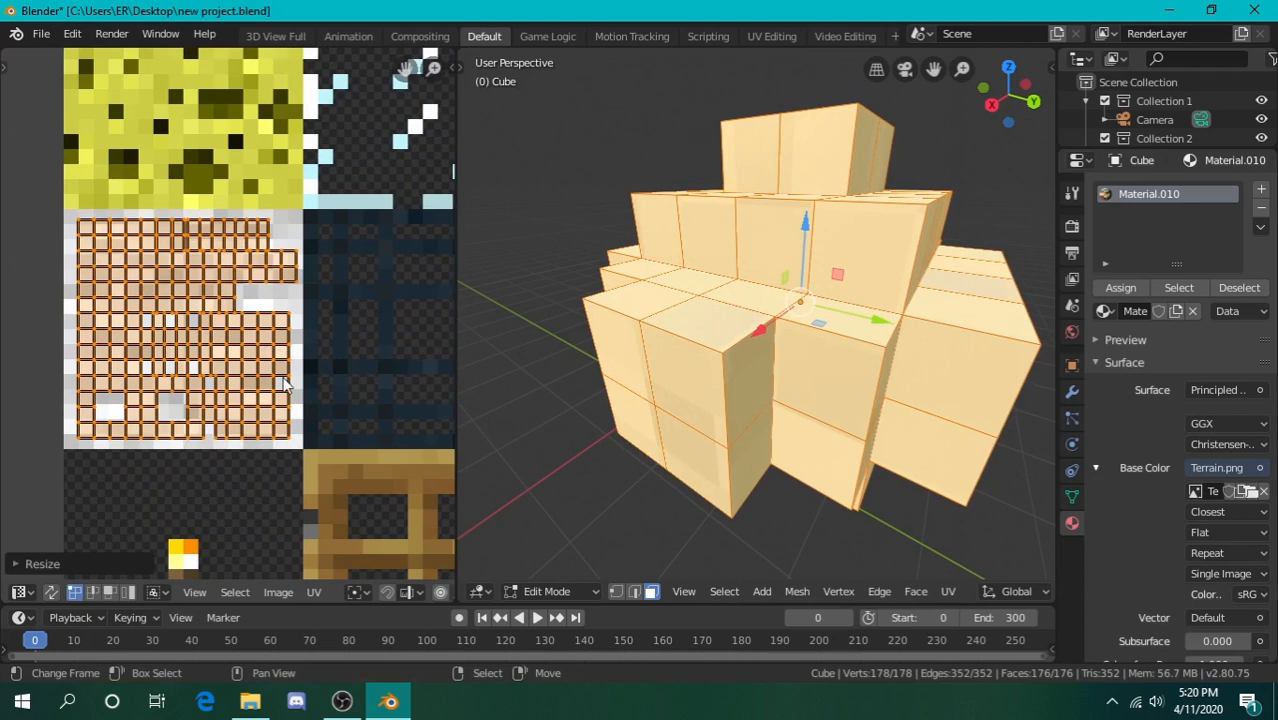
Deselect everything and fly around the blocky object in Object Mode to inspect the white wool texture from all sides and below
{"action": "key", "text": "alt+a"}
{"action": "key", "text": "alt+a"}
{"action": "scroll", "coordinate": [751, 380], "scroll_direction": "down", "scroll_amount": 5}
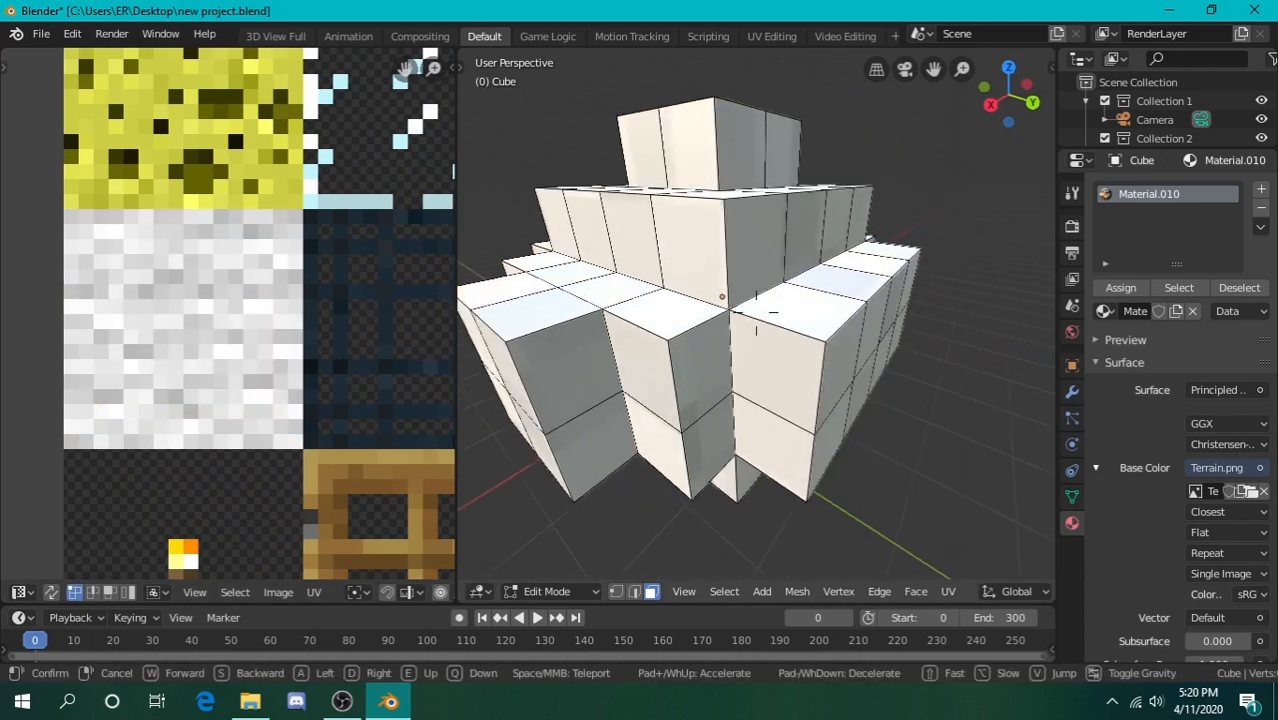
{"action": "key", "text": "Tab"}
{"action": "key", "text": "shift+grave"}
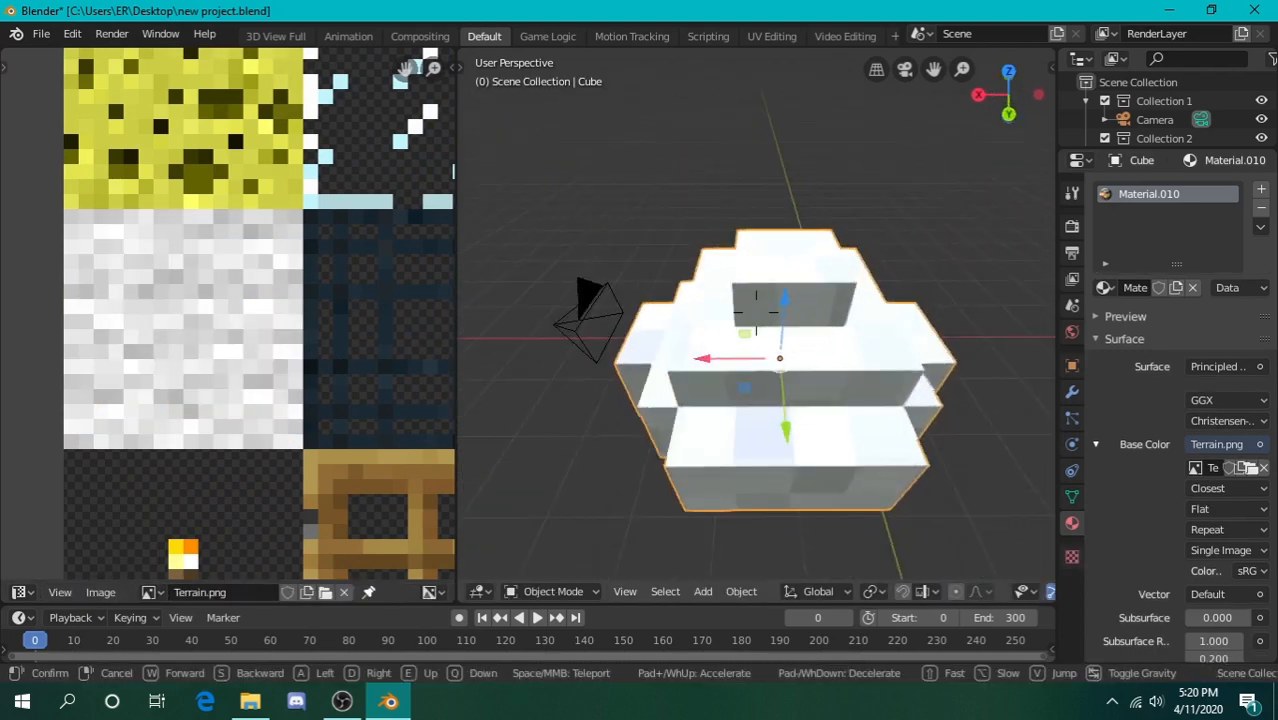
{"action": "key", "text": "w"}
{"action": "key", "text": "s"}
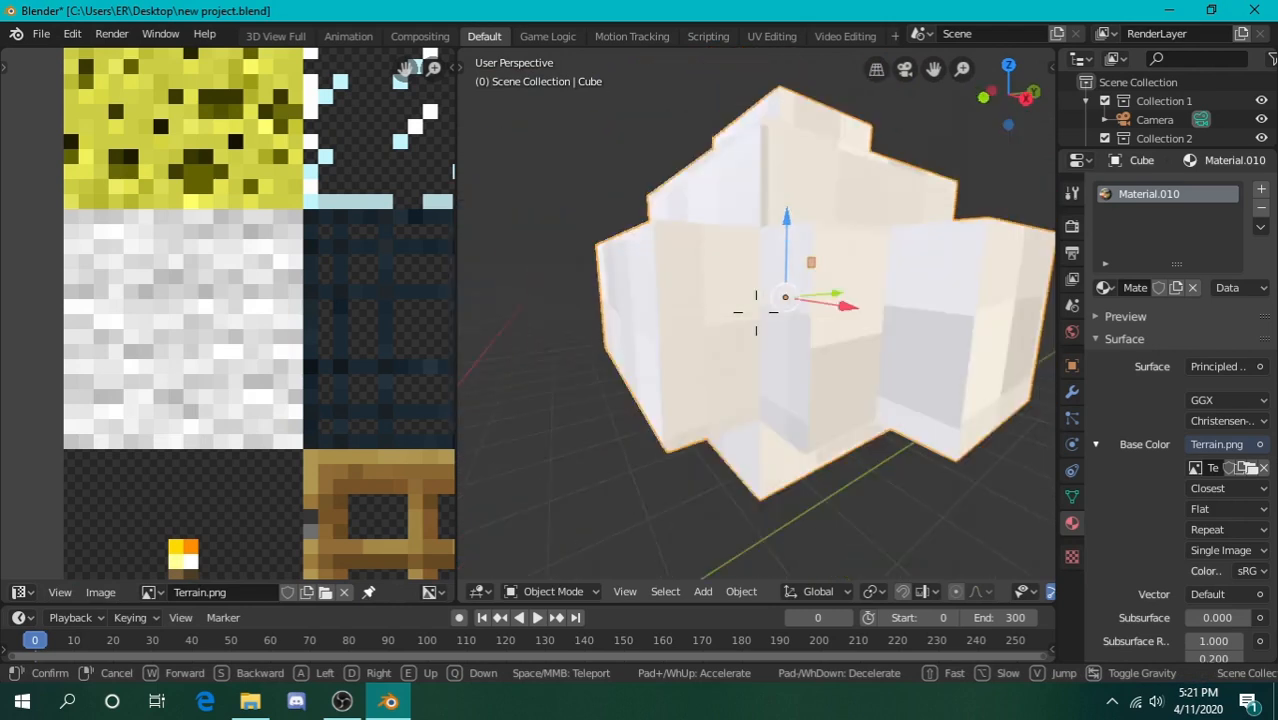
{"action": "key", "text": "d"}
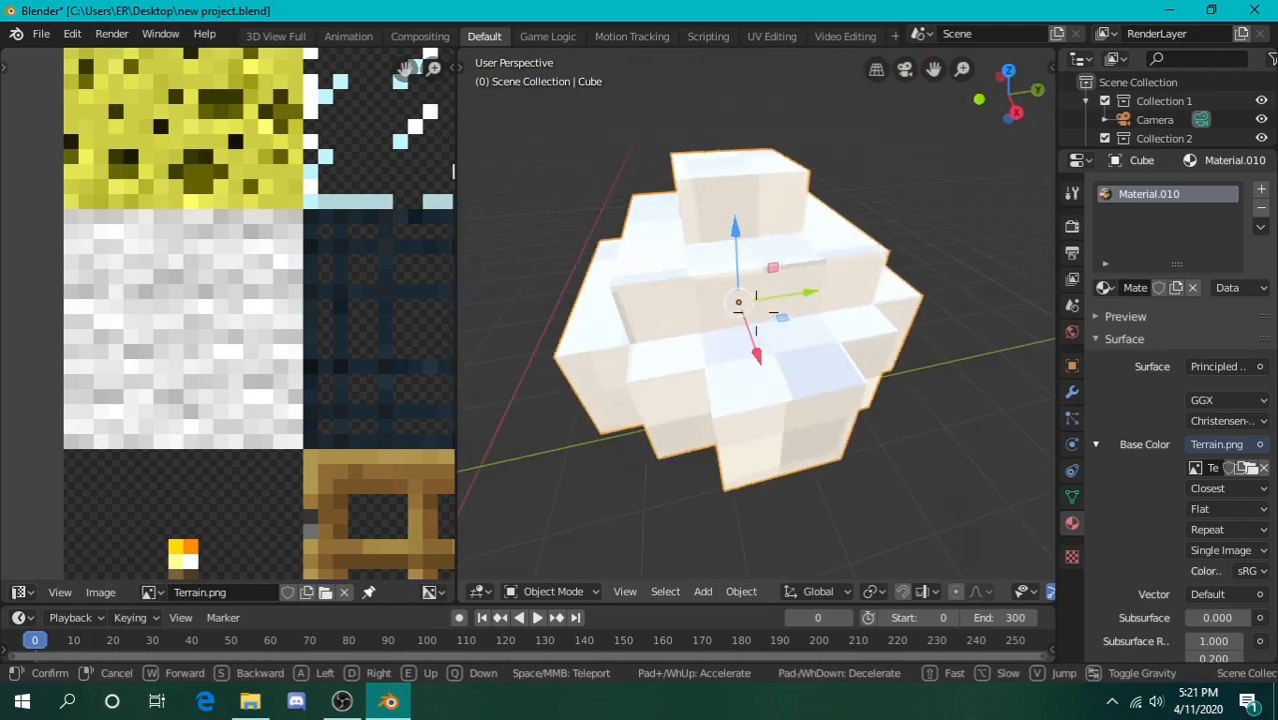
{"action": "key", "text": "w"}
{"action": "key", "text": "a"}
{"action": "key", "text": "s"}
{"action": "key", "text": "a"}
{"action": "key", "text": "w"}
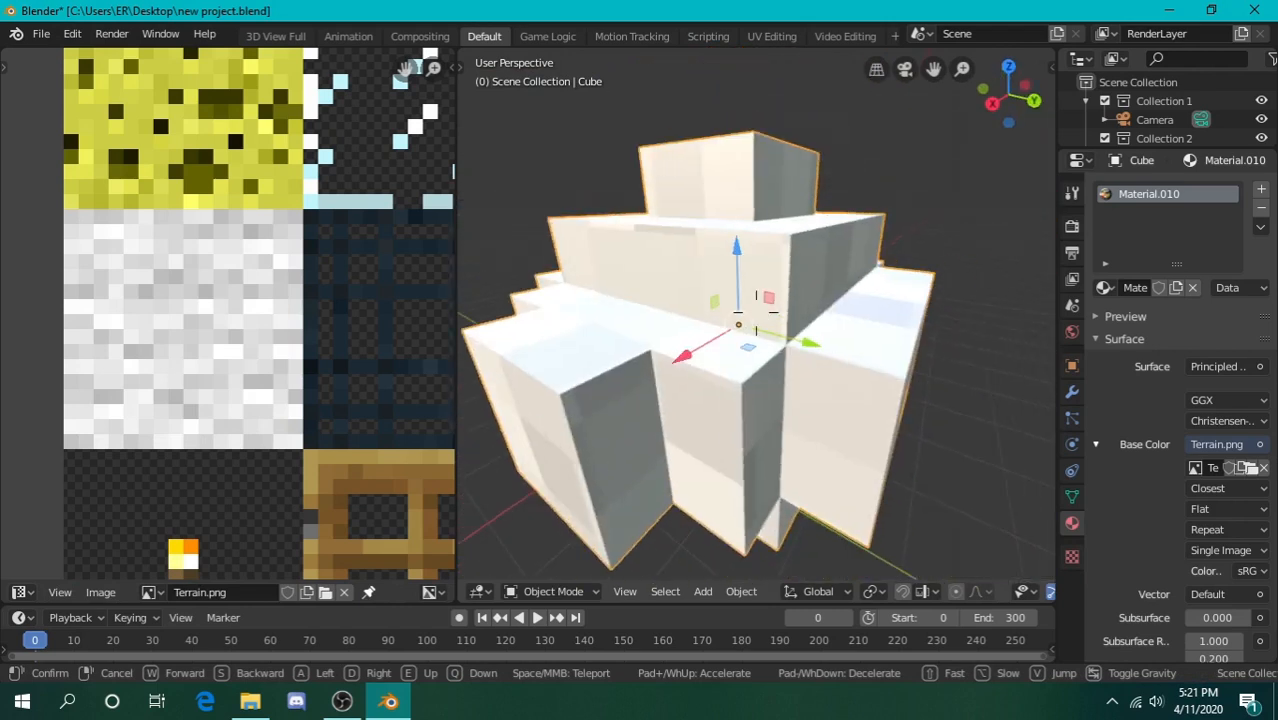
{"action": "key", "text": "d"}
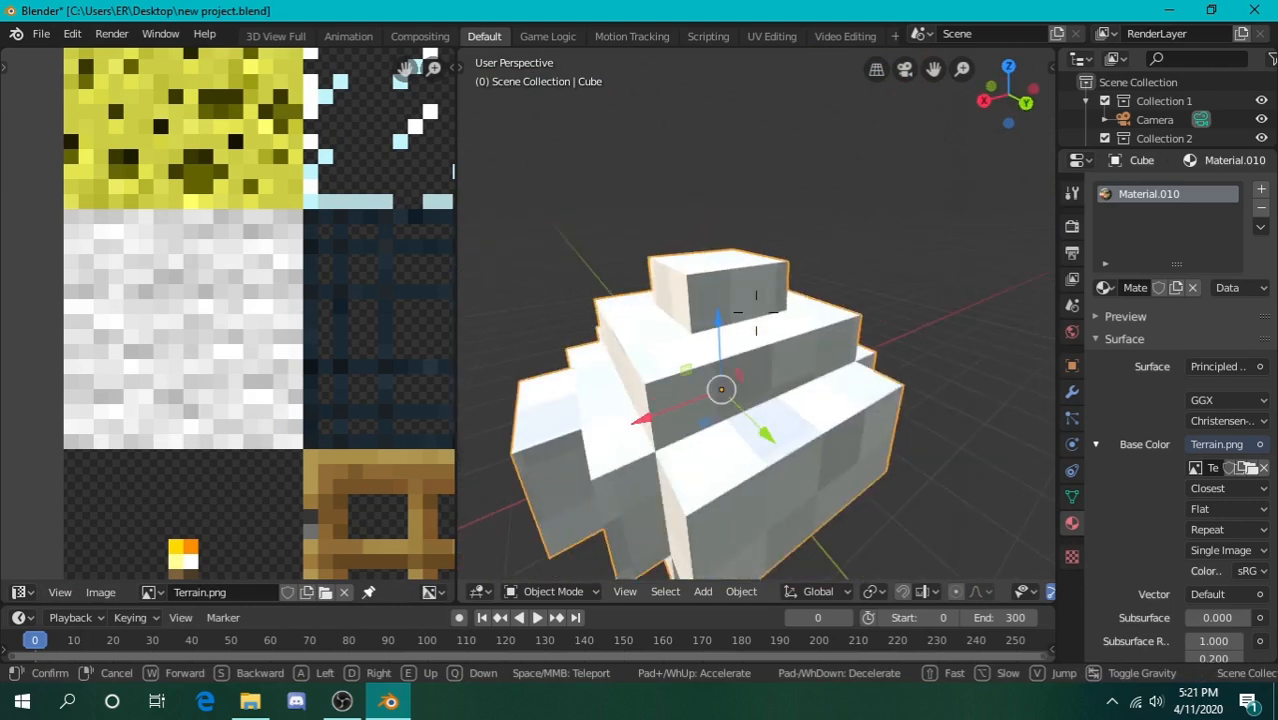
{"action": "key", "text": "s"}
{"action": "key", "text": "w"}
{"action": "key", "text": "d"}
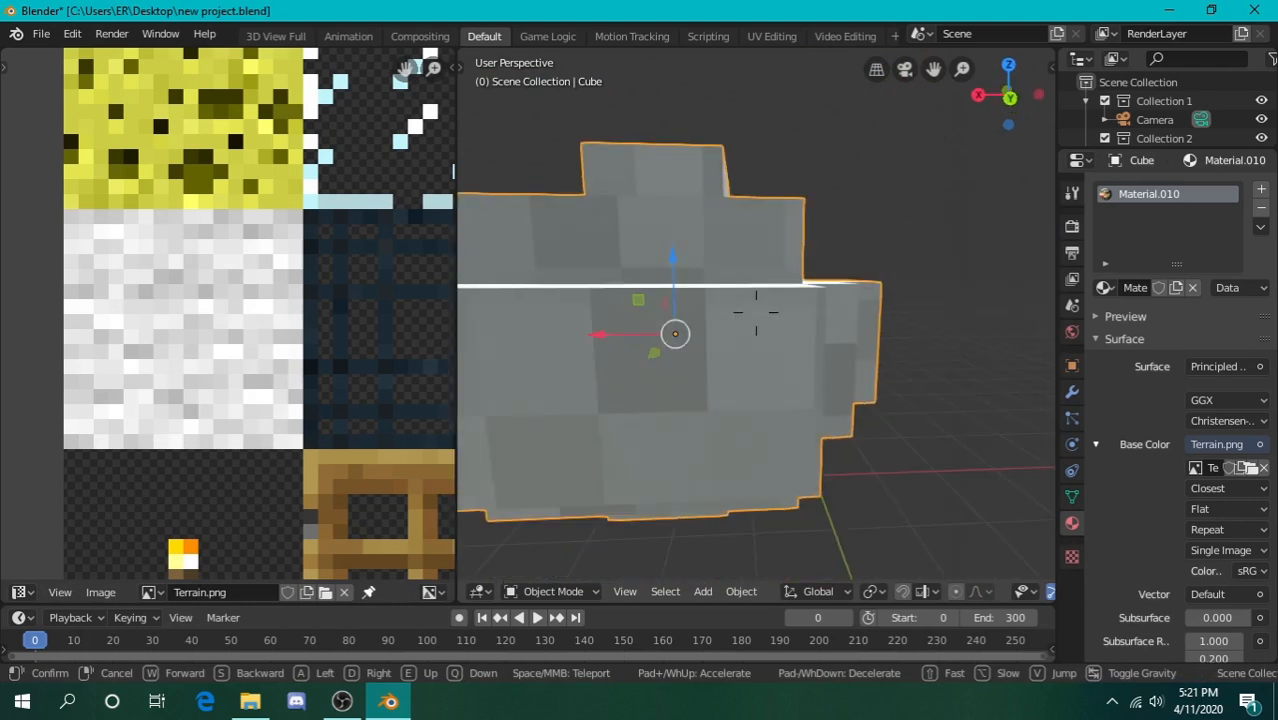
{"action": "key", "text": "a"}
{"action": "key", "text": "q"}
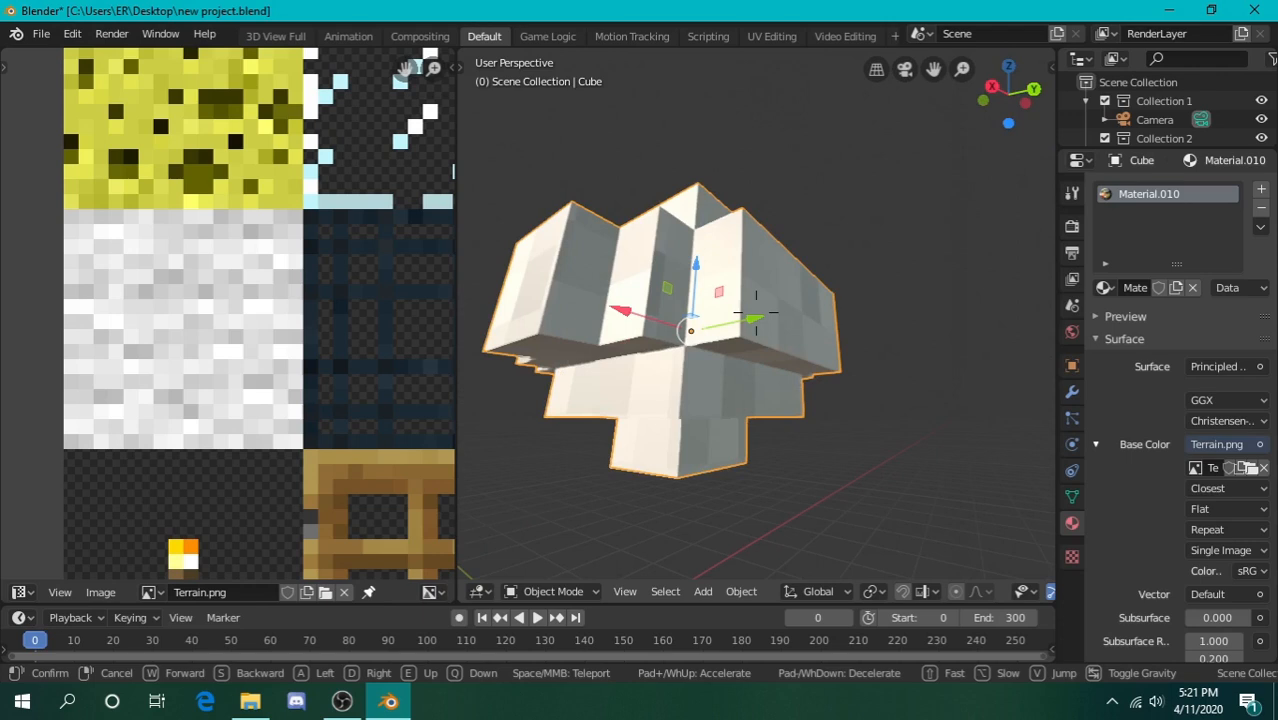
{"action": "key", "text": "w"}
{"action": "key", "text": "a"}
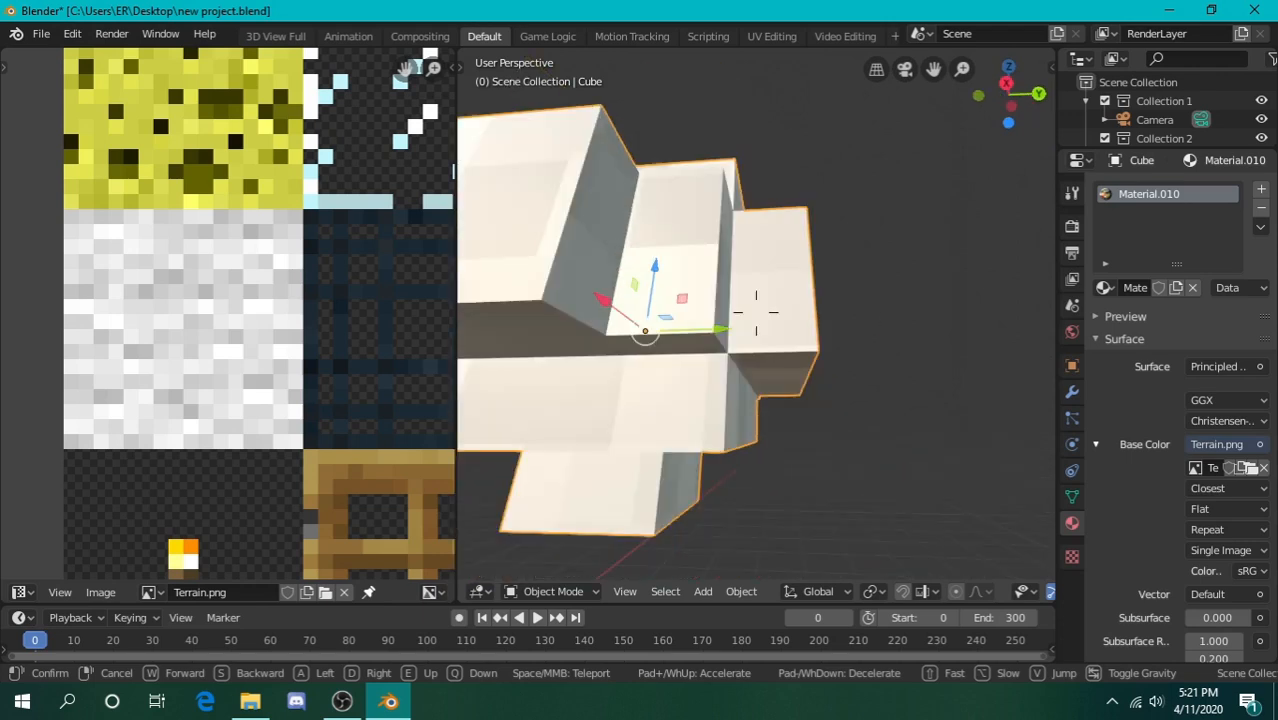
{"action": "key", "text": "q"}
{"action": "key", "text": "w"}
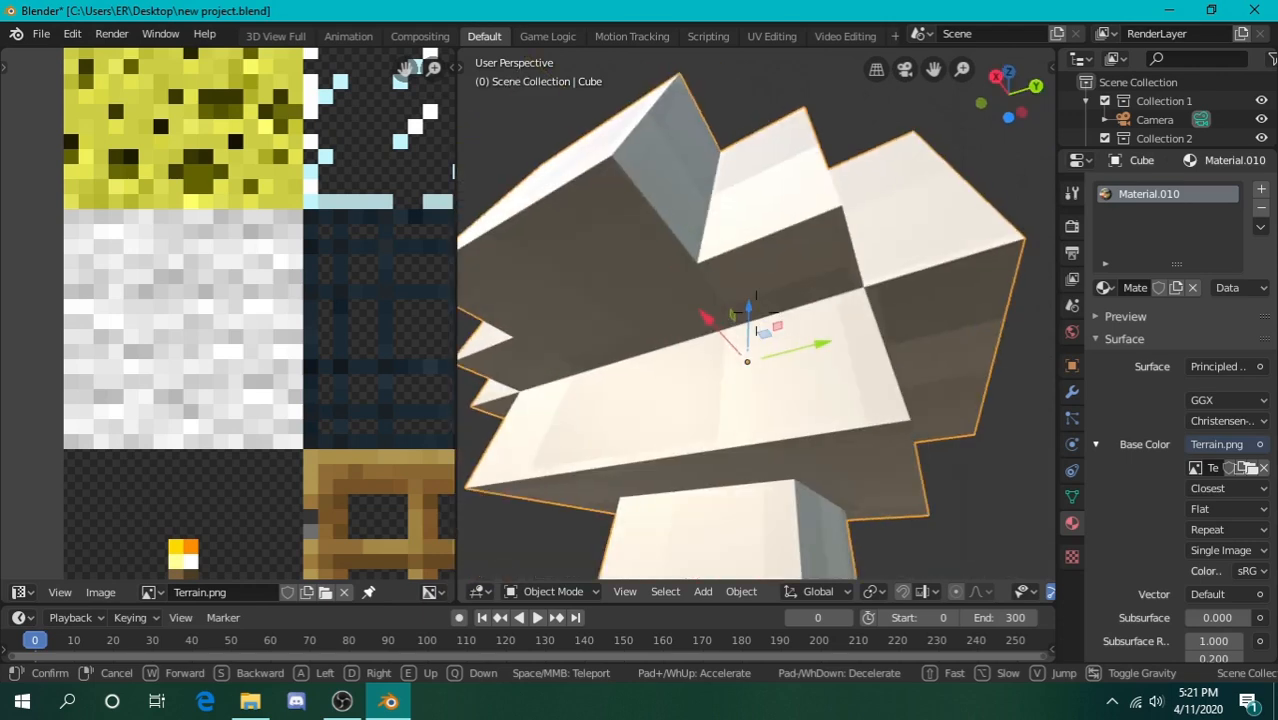
{"action": "key", "text": "a"}
{"action": "key", "text": "e"}
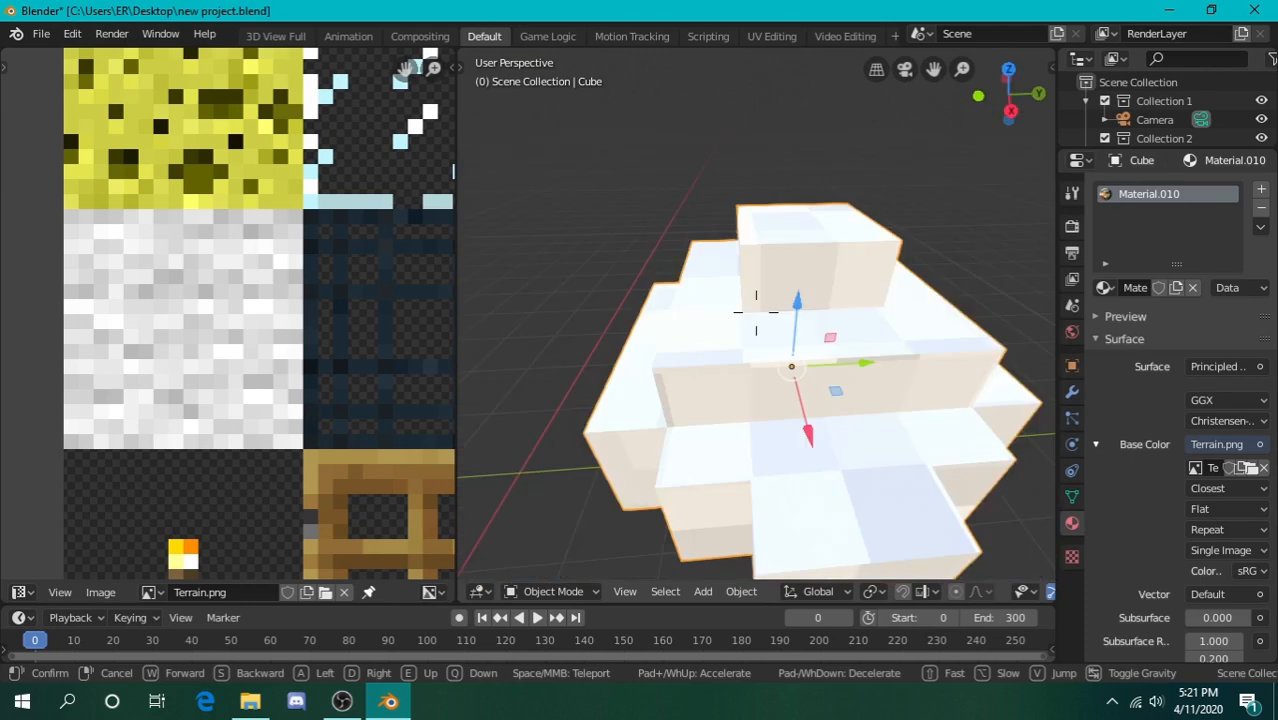
{"action": "key", "text": "d"}
In Edit Mode, circle-select the four side faces on each of two adjoining sides of the tier below the top block
{"action": "key", "text": "Tab"}
{"action": "key", "text": "q"}
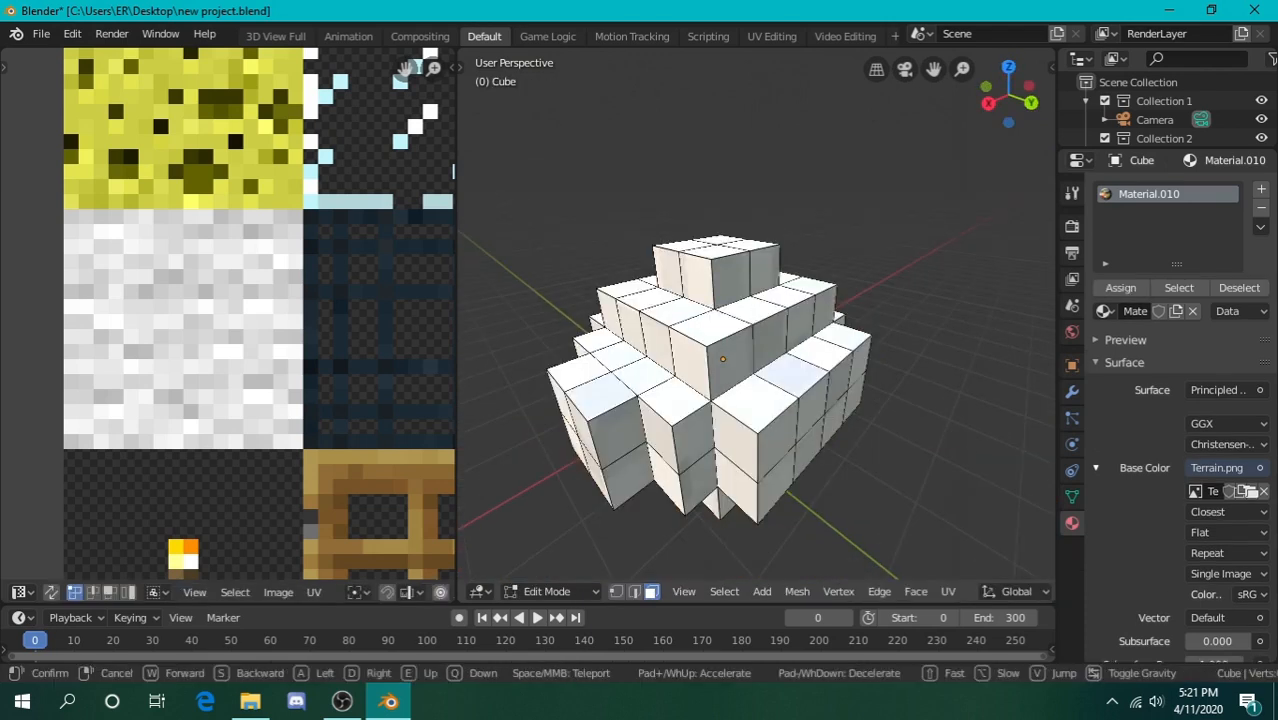
{"action": "key", "text": "w"}
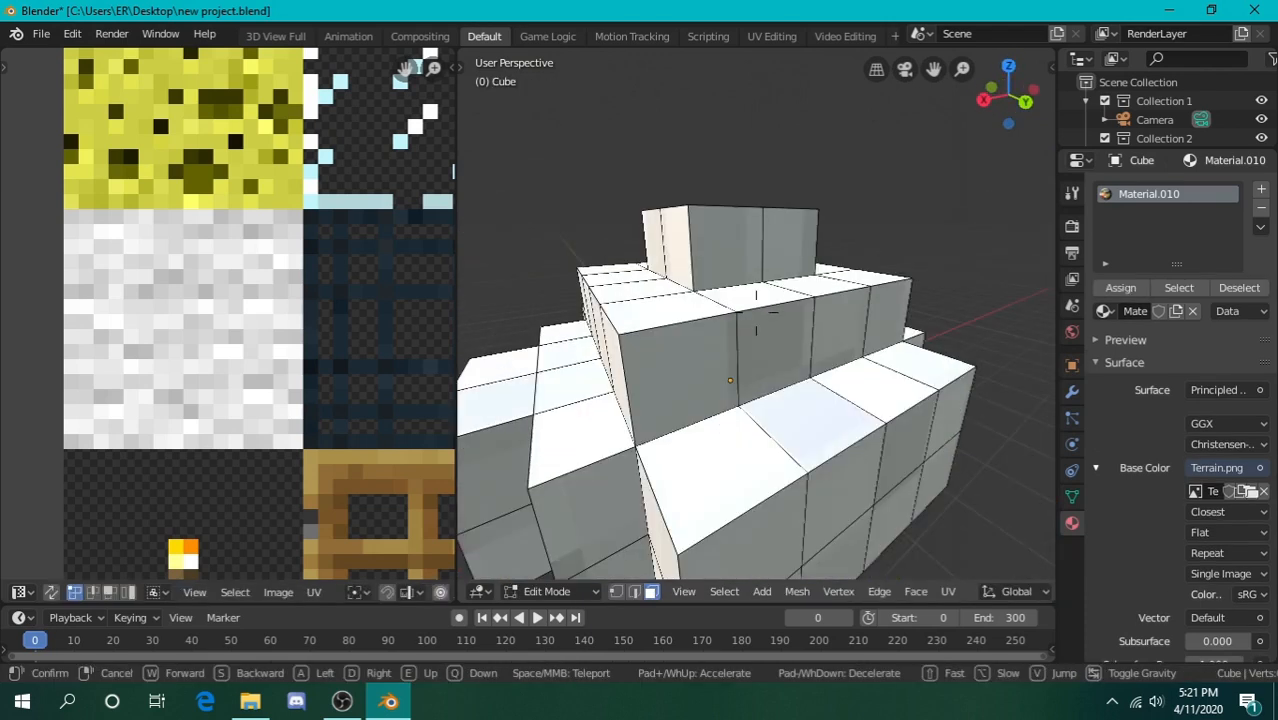
{"action": "key", "text": "s"}
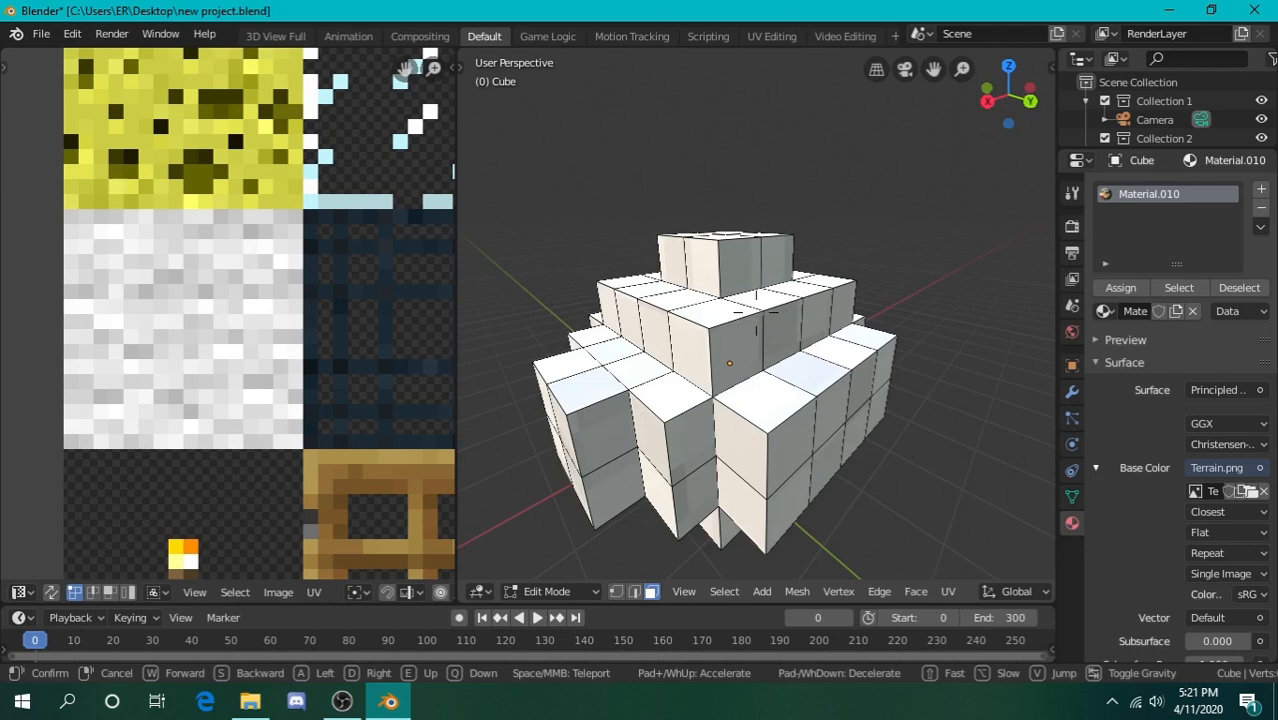
{"action": "key", "text": "w"}
{"action": "key", "text": "w"}
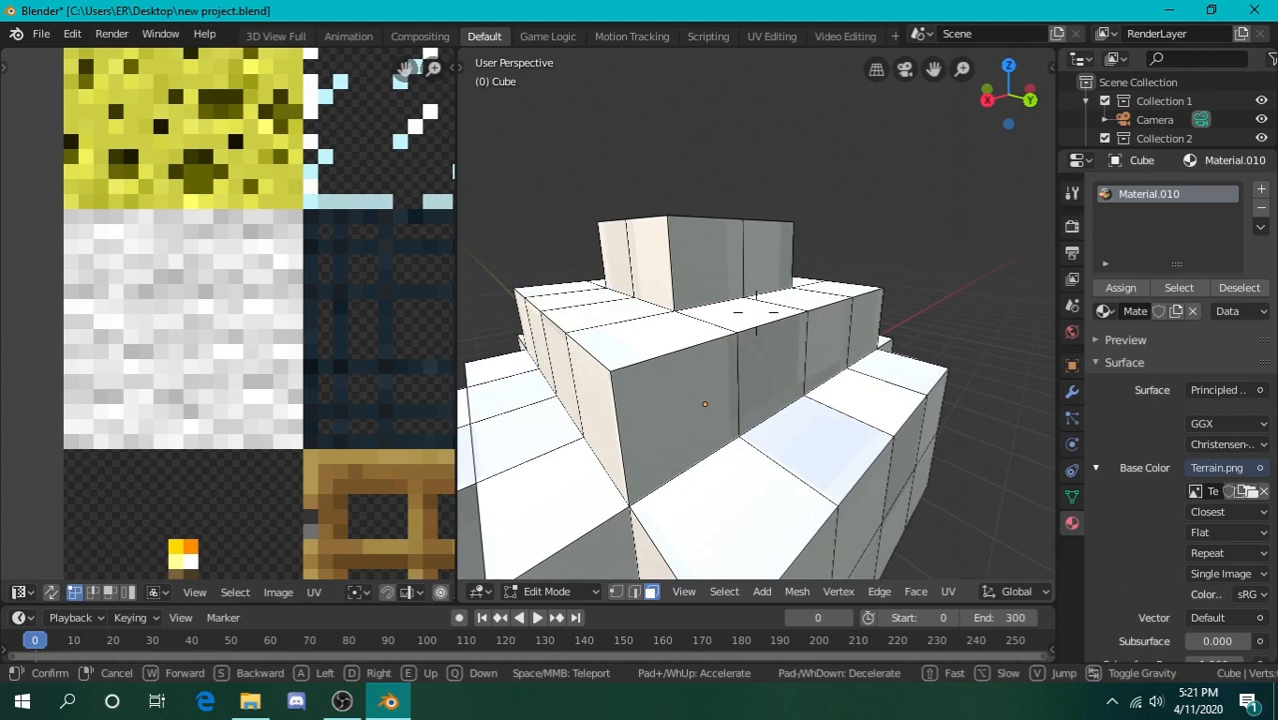
{"action": "left_click", "coordinate": [762, 360]}
{"action": "key", "text": "c"}
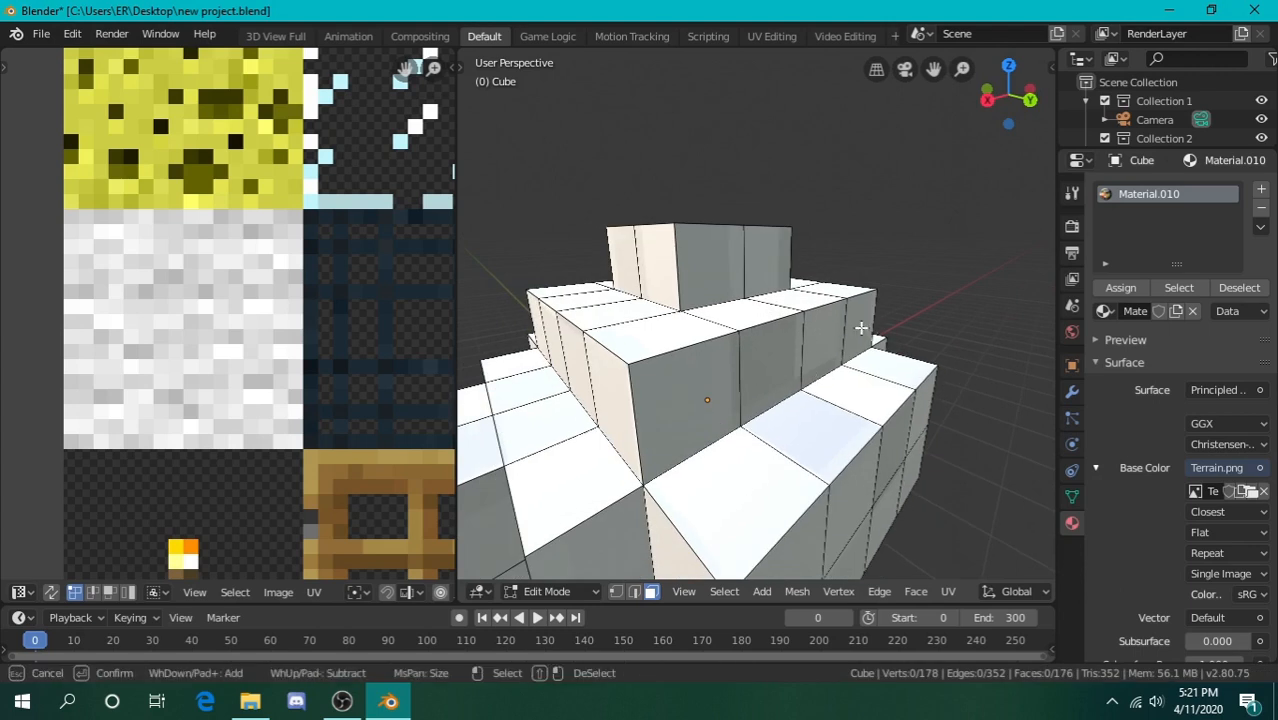
{"action": "left_click_drag", "start_coordinate": [861, 328], "coordinate": [697, 406]}
{"action": "left_click_drag", "start_coordinate": [602, 382], "coordinate": [541, 321]}
{"action": "key", "text": "Escape"}
{"action": "scroll", "coordinate": [228, 315], "scroll_direction": "up", "scroll_amount": 3}
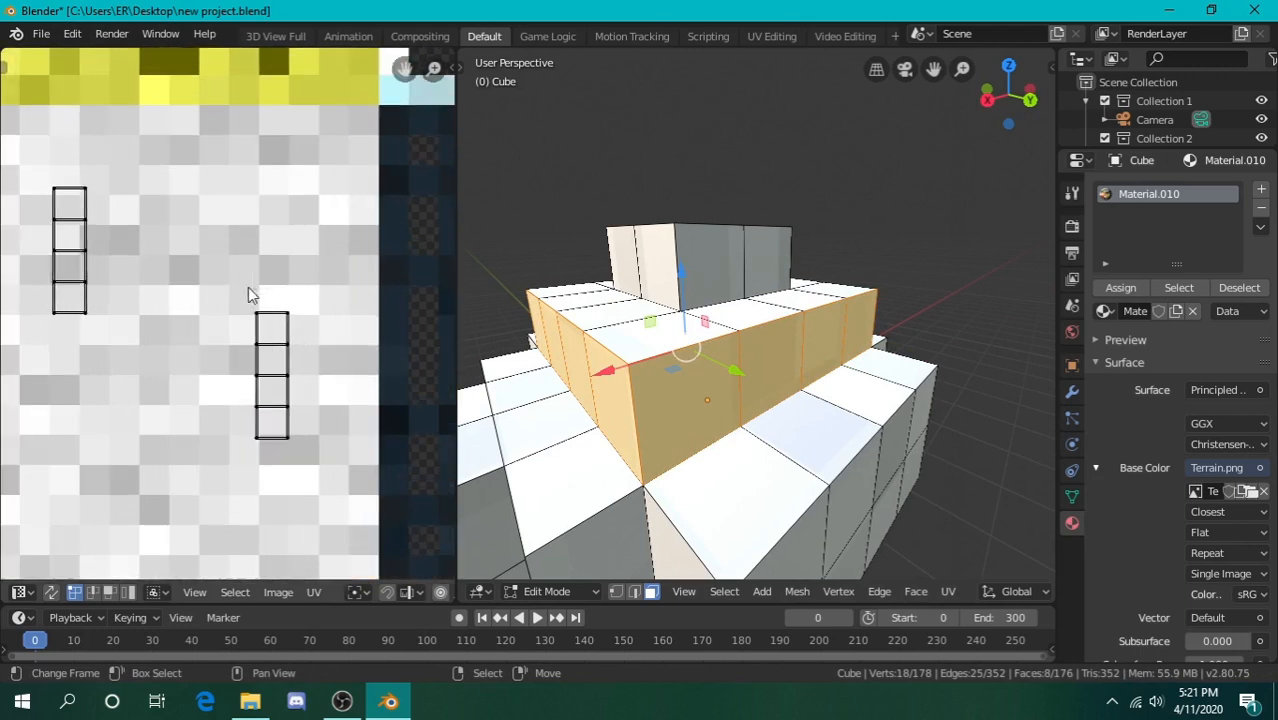
Move the selected faces' UV strips slightly so the upper strip lines up more closely with the texture's pixels
{"action": "middle_click_drag", "start_coordinate": [173, 263], "coordinate": [301, 281]}
{"action": "scroll", "coordinate": [301, 281], "scroll_direction": "up", "scroll_amount": 3}
{"action": "middle_click_drag", "start_coordinate": [216, 245], "coordinate": [261, 296]}
{"action": "key", "text": "a"}
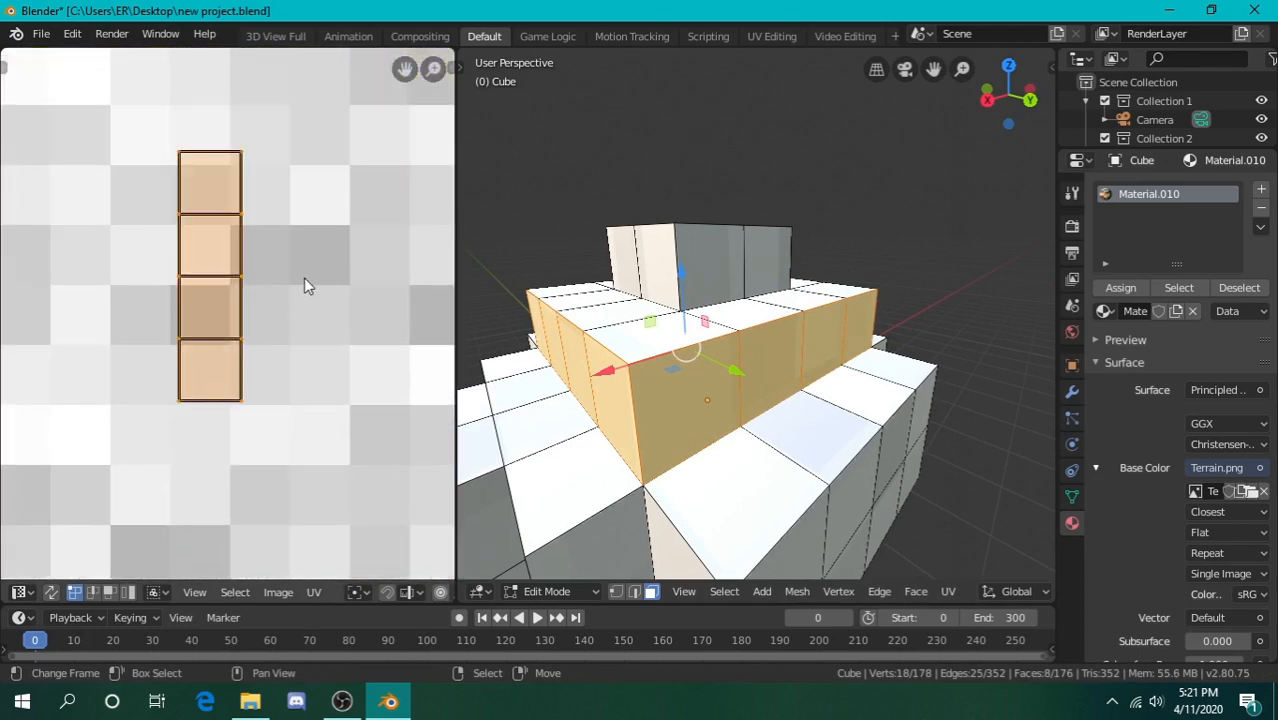
{"action": "key", "text": "g"}
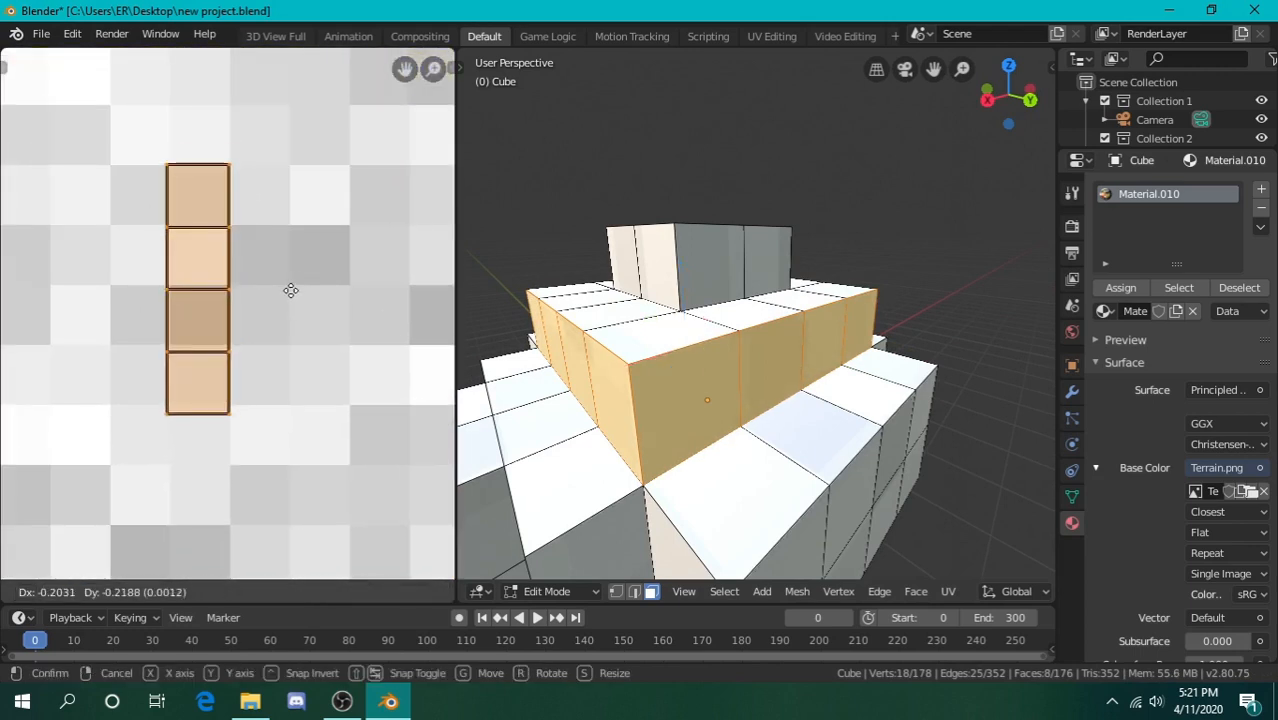
{"action": "left_click", "coordinate": [290, 290]}
{"action": "key", "text": "s"}
{"action": "key", "text": "Escape"}
{"action": "key", "text": "alt+a"}
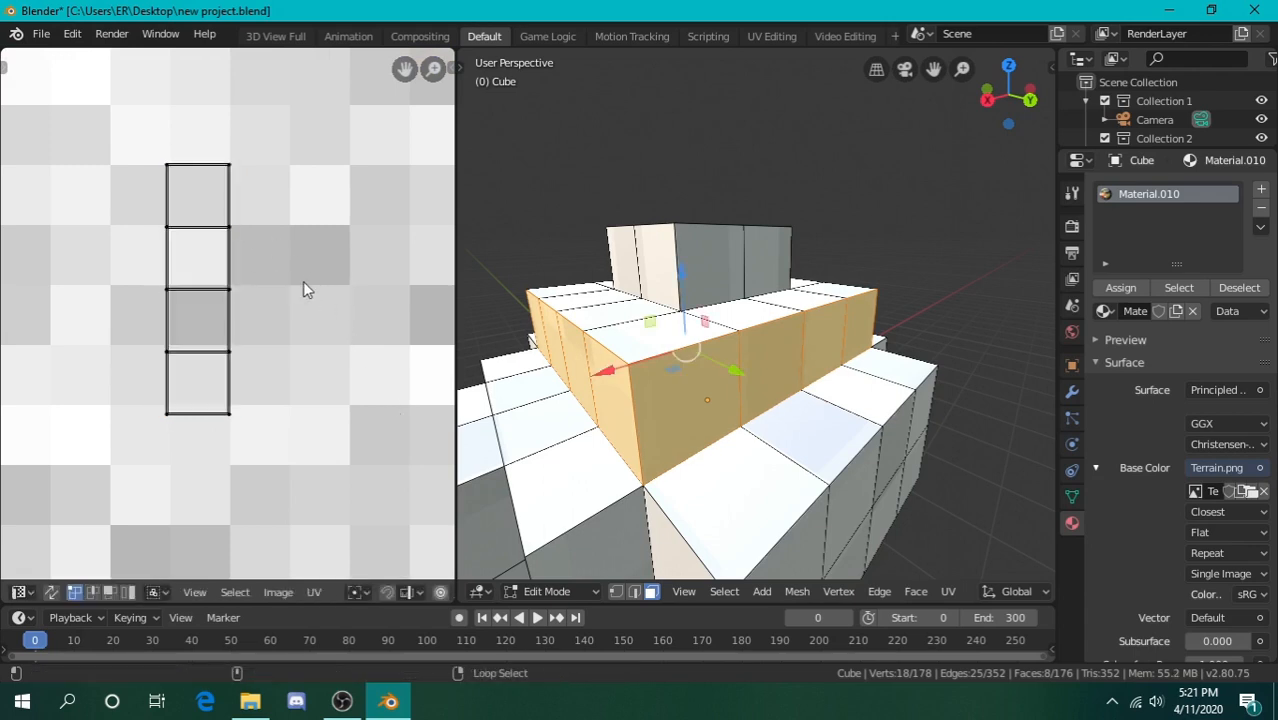
{"action": "key", "text": "b"}
{"action": "left_click_drag", "start_coordinate": [122, 135], "coordinate": [326, 350]}
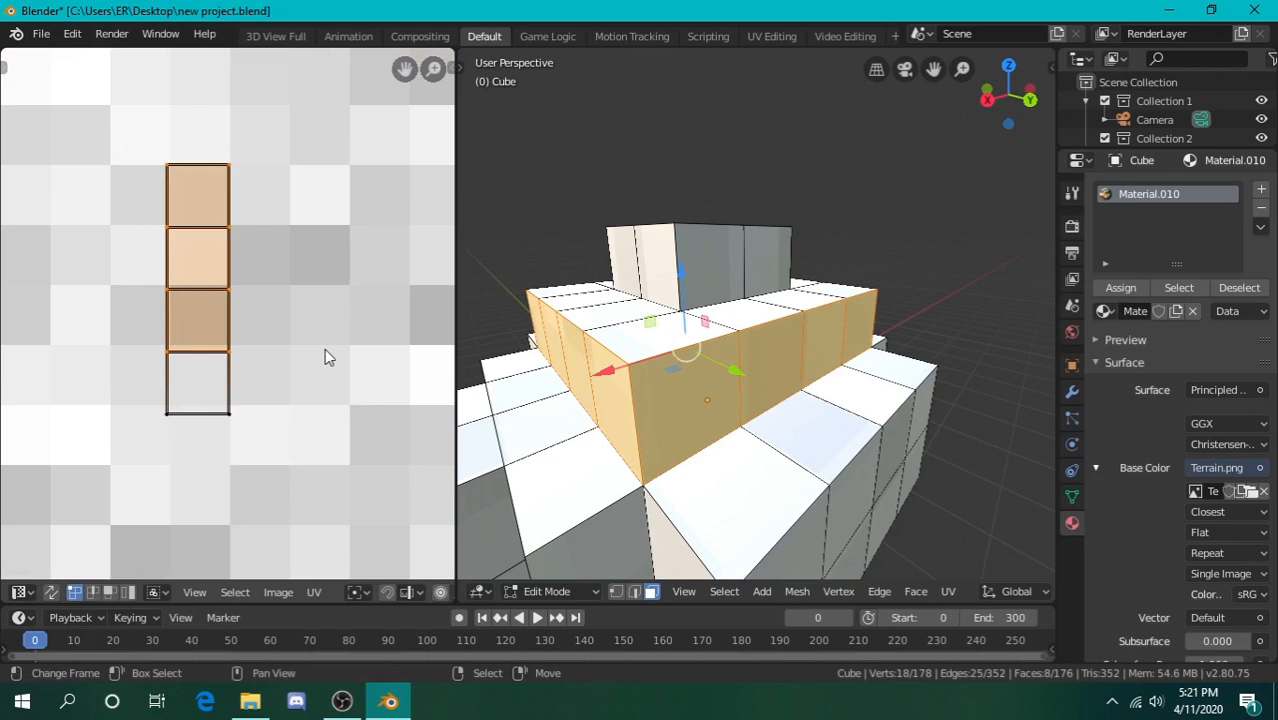
{"action": "key", "text": "s"}
{"action": "right_click", "coordinate": [326, 356]}
Scale the entire upper UV strip to about 0.95 and move it so its four faces each sit within a single pixel
{"action": "key", "text": "b"}
{"action": "left_click_drag", "start_coordinate": [139, 140], "coordinate": [347, 479]}
{"action": "key", "text": "s"}
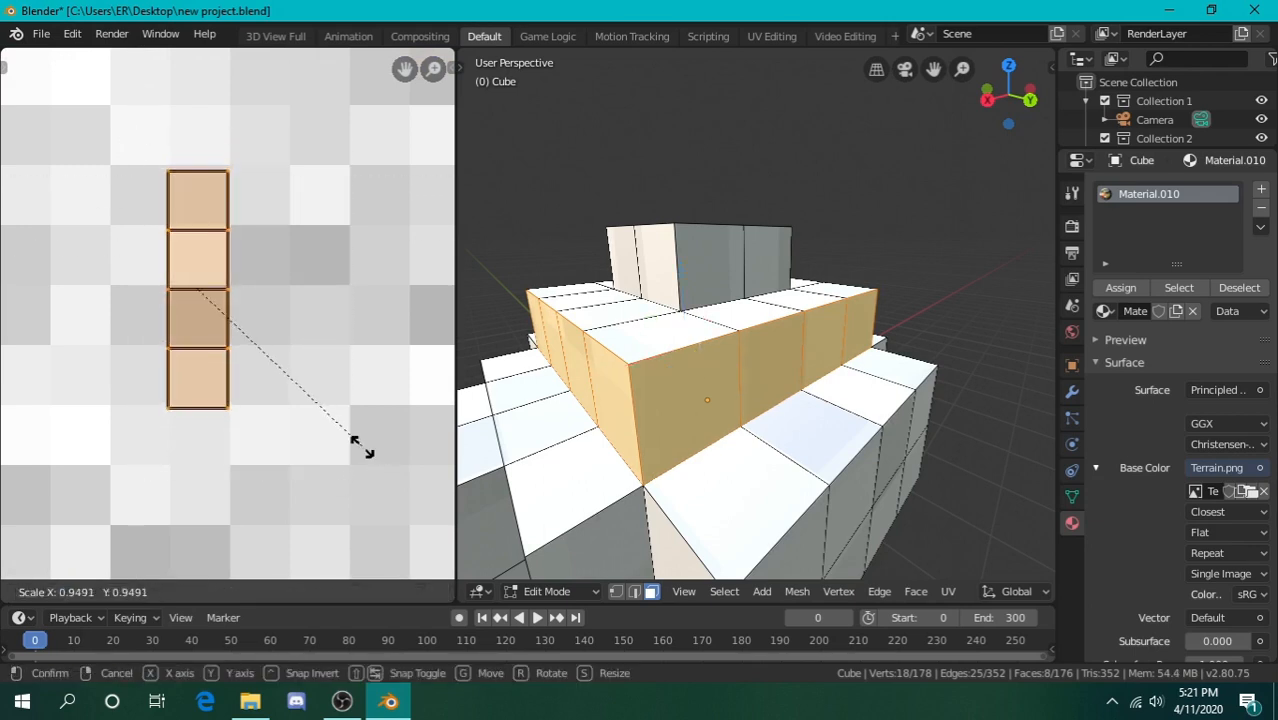
{"action": "left_click", "coordinate": [357, 443]}
{"action": "key", "text": "g"}
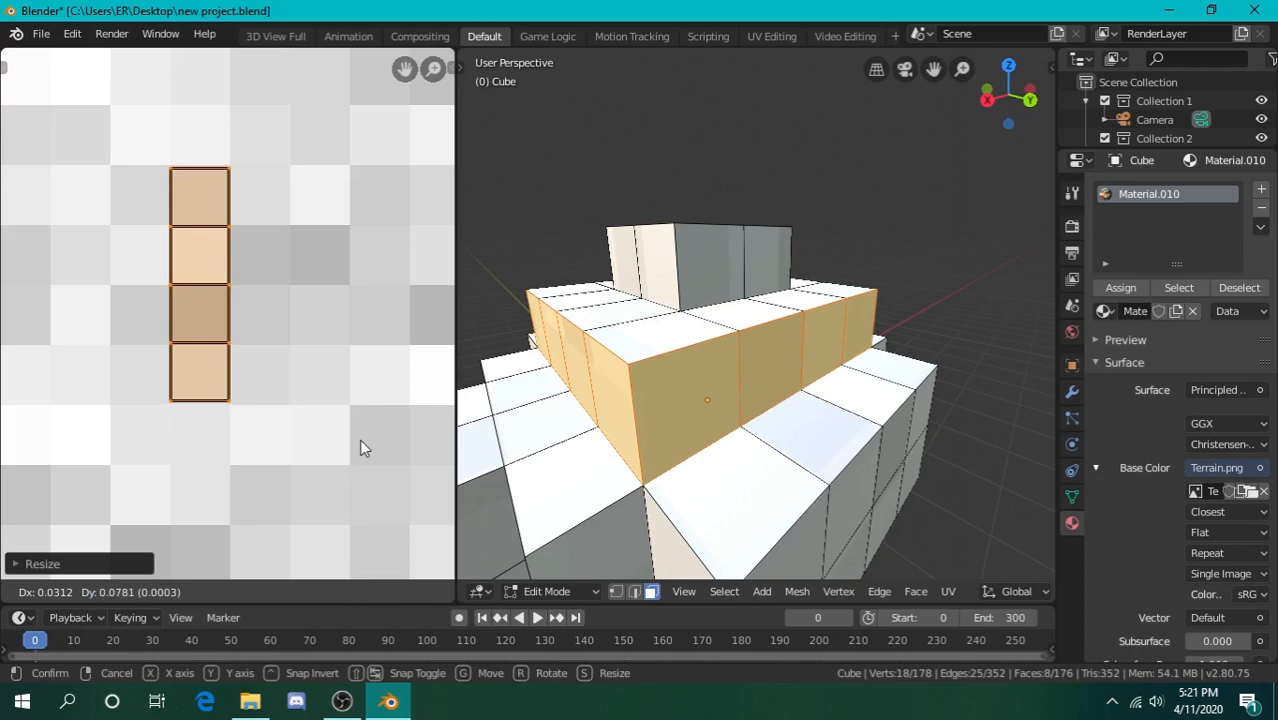
{"action": "left_click", "coordinate": [362, 440]}
Select the lower UV strip, move it onto a pixel column of the wool tile, and scale it to about 0.95
{"action": "scroll", "coordinate": [350, 425], "scroll_direction": "down", "scroll_amount": 2}
{"action": "key", "text": "alt+a"}
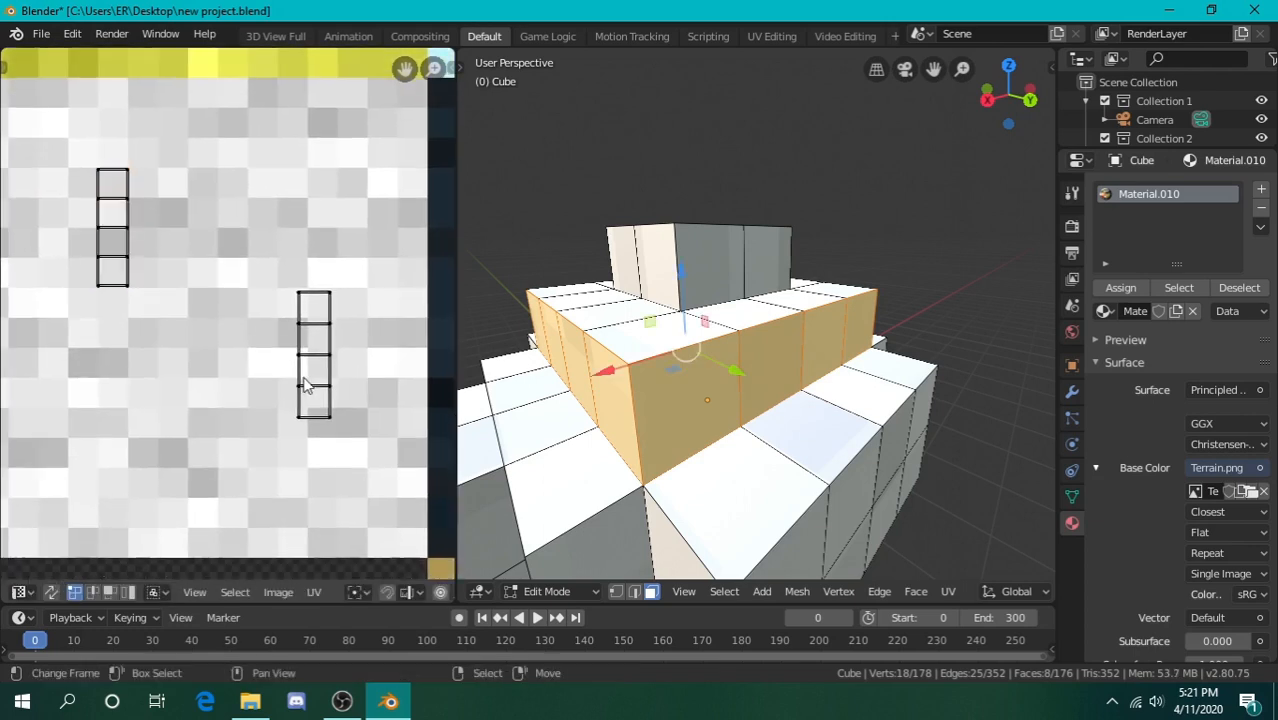
{"action": "scroll", "coordinate": [305, 385], "scroll_direction": "up", "scroll_amount": 2}
{"action": "key", "text": "b"}
{"action": "left_click_drag", "start_coordinate": [291, 254], "coordinate": [403, 478]}
{"action": "key", "text": "g"}
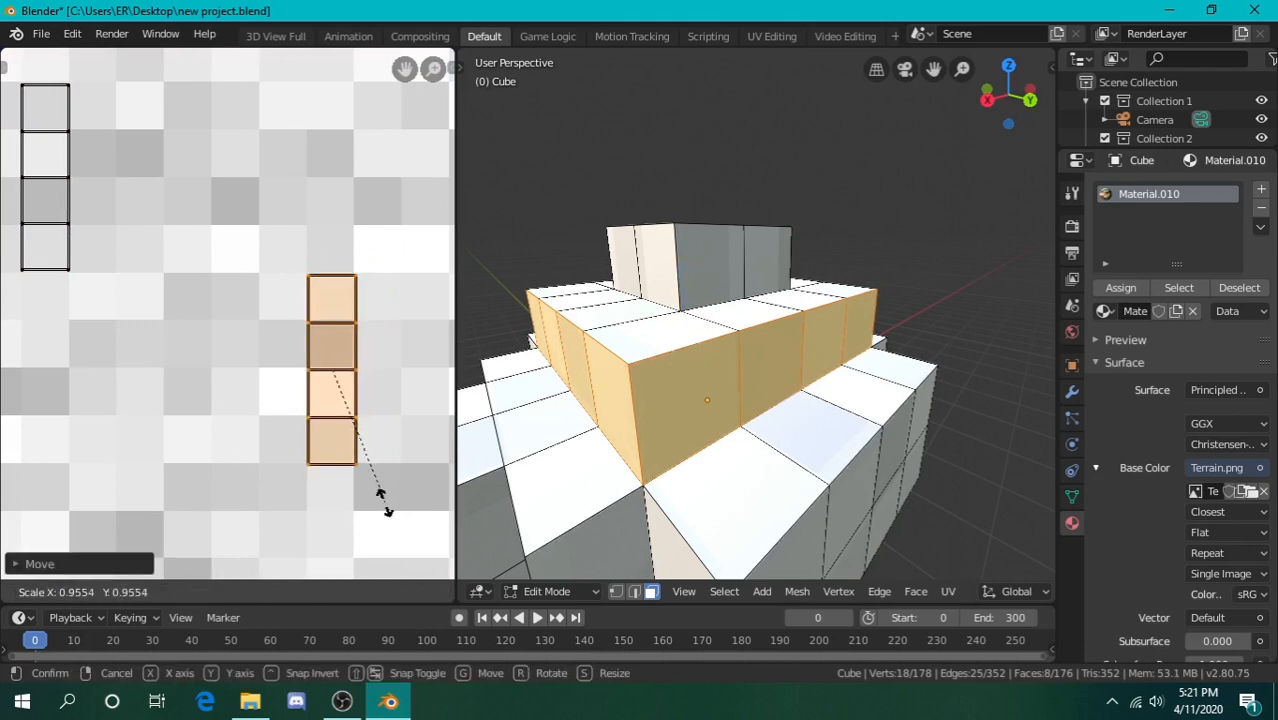
{"action": "left_click", "coordinate": [382, 499]}
Fine-position the lower UV strip so each of its four faces falls inside one texture pixel
{"action": "middle_click_drag", "start_coordinate": [375, 401], "coordinate": [179, 337]}
{"action": "scroll", "coordinate": [364, 390], "scroll_direction": "up", "scroll_amount": 3}
{"action": "key", "text": "g"}
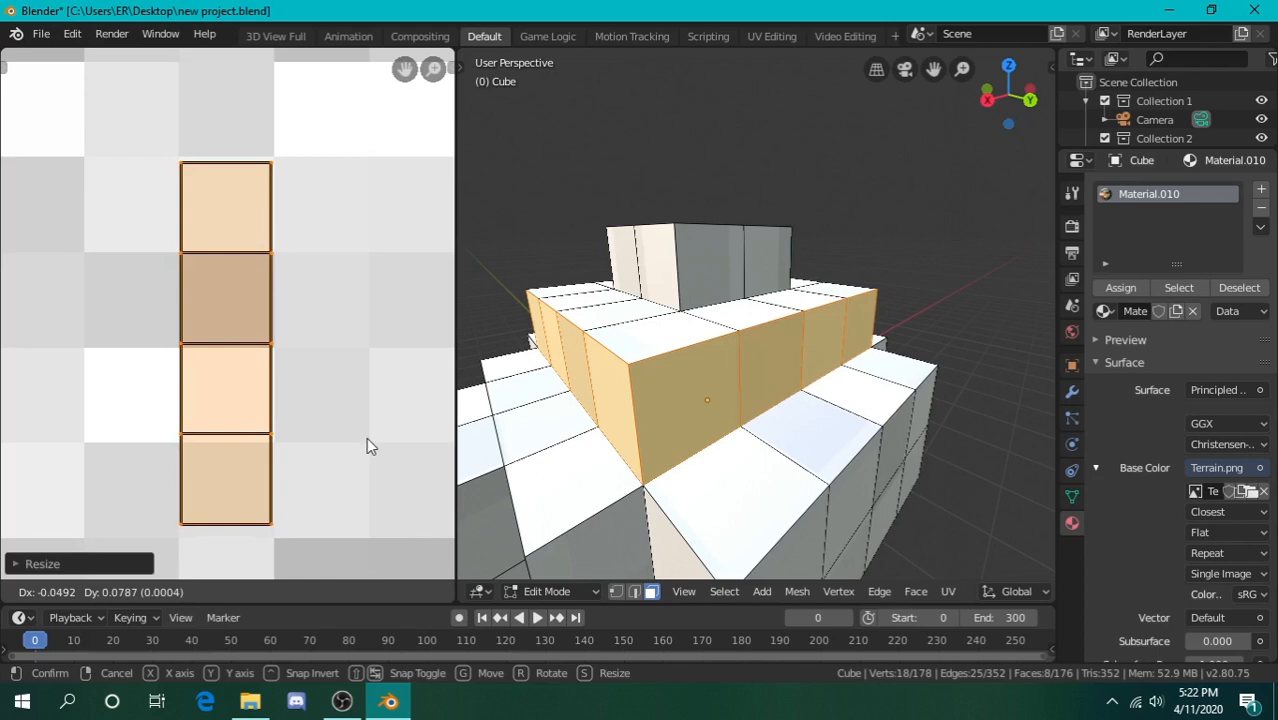
{"action": "left_click", "coordinate": [366, 442]}
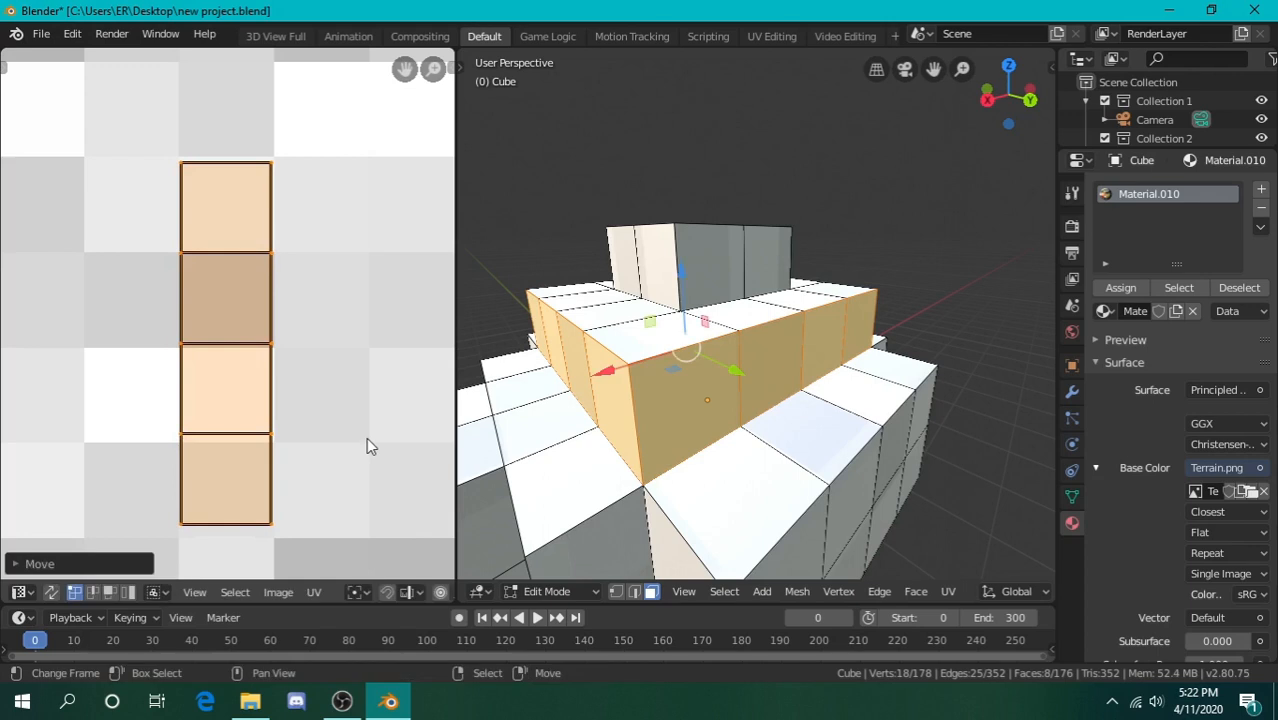
{"action": "scroll", "coordinate": [277, 352], "scroll_direction": "down", "scroll_amount": 7}
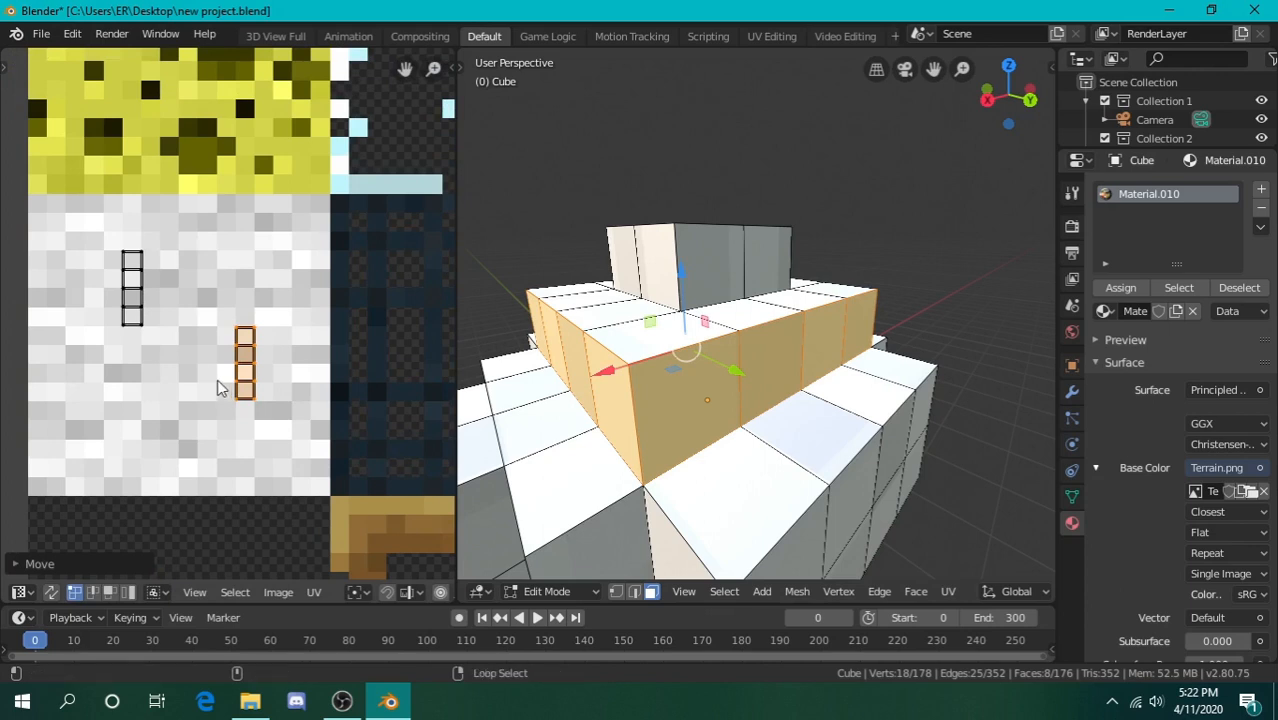
Deselect all UVs, enlarge the 3D viewport over the UV editor, and clear the face selection
{"action": "key", "text": "alt+a"}
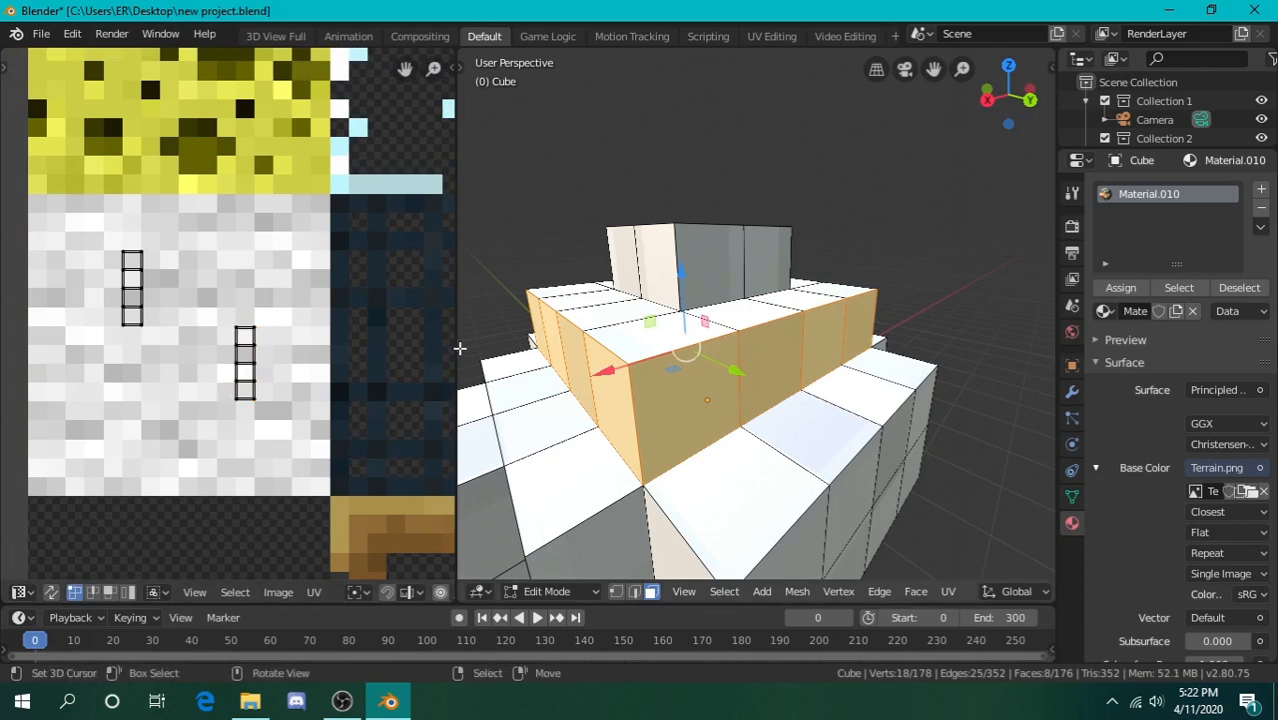
{"action": "left_click_drag", "start_coordinate": [456, 346], "coordinate": [117, 345]}
{"action": "key", "text": "alt+a"}
Examine how the white wool texture sits on the blocky object's stepped faces from several sides and heights
{"action": "key", "text": "shift+grave"}
{"action": "key", "text": "s"}
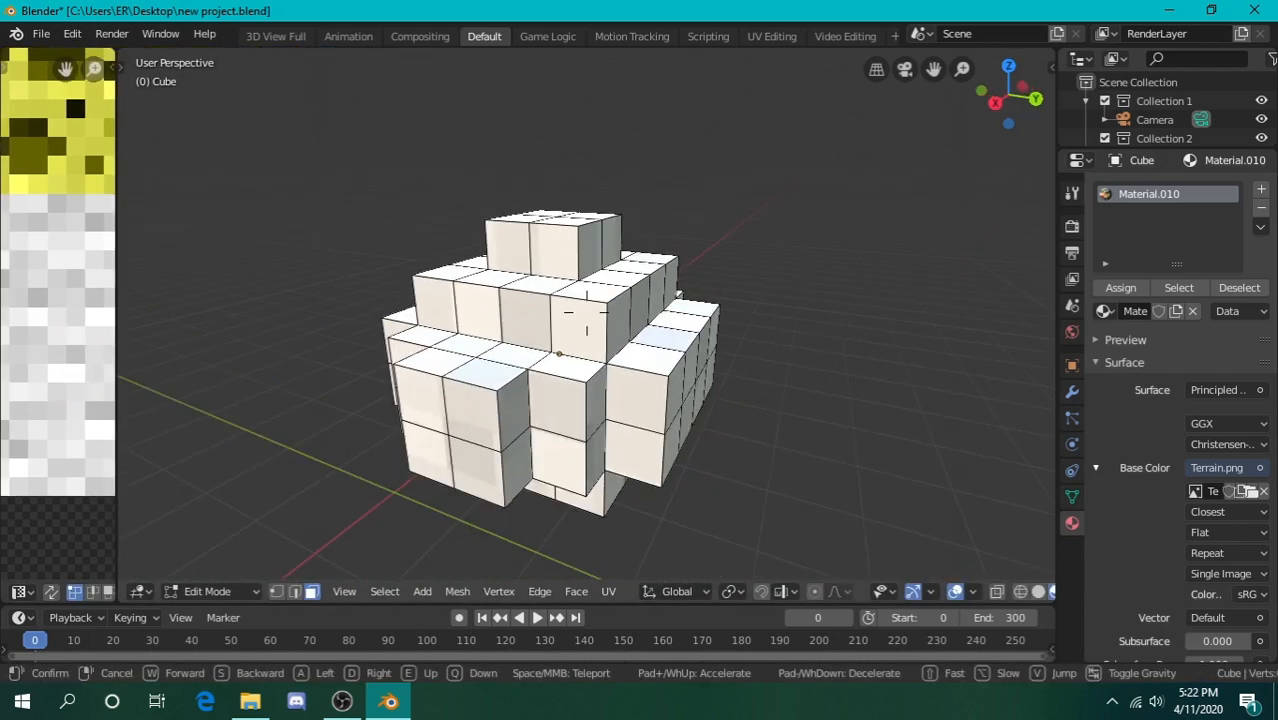
{"action": "key", "text": "w"}
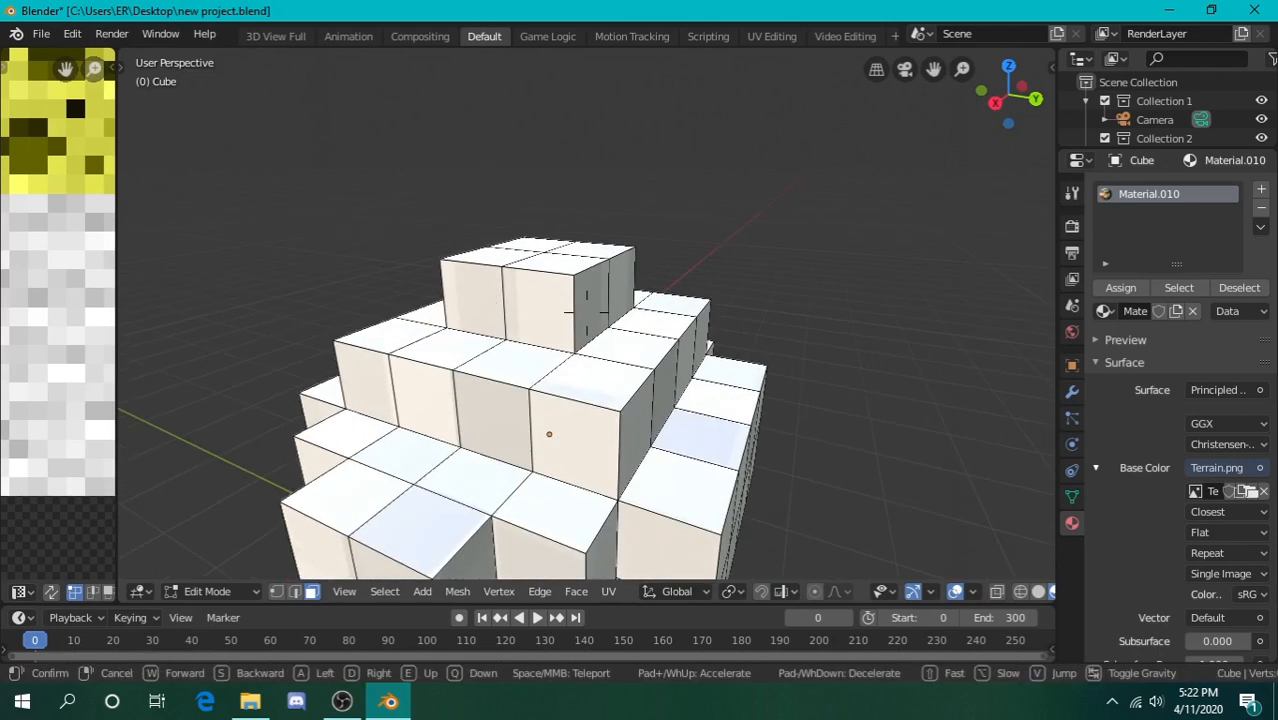
{"action": "key", "text": "s"}
{"action": "key", "text": "w"}
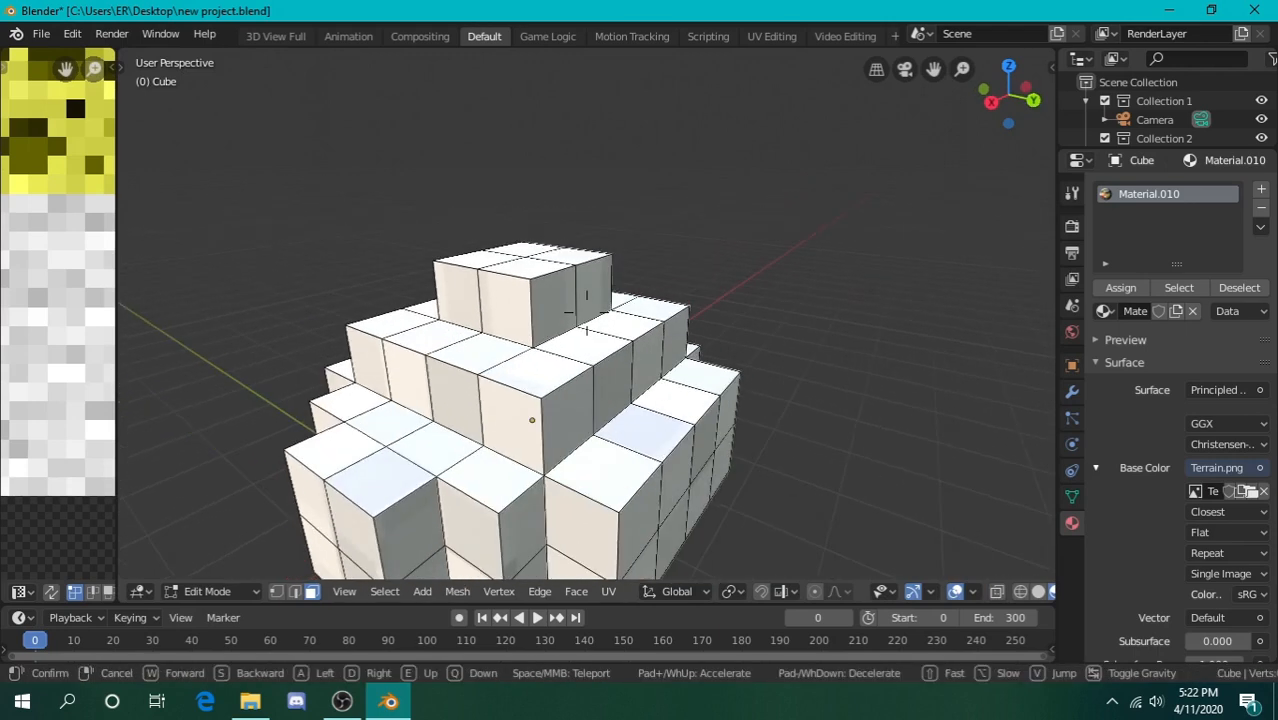
{"action": "key", "text": "d"}
{"action": "left_click", "coordinate": [587, 313]}
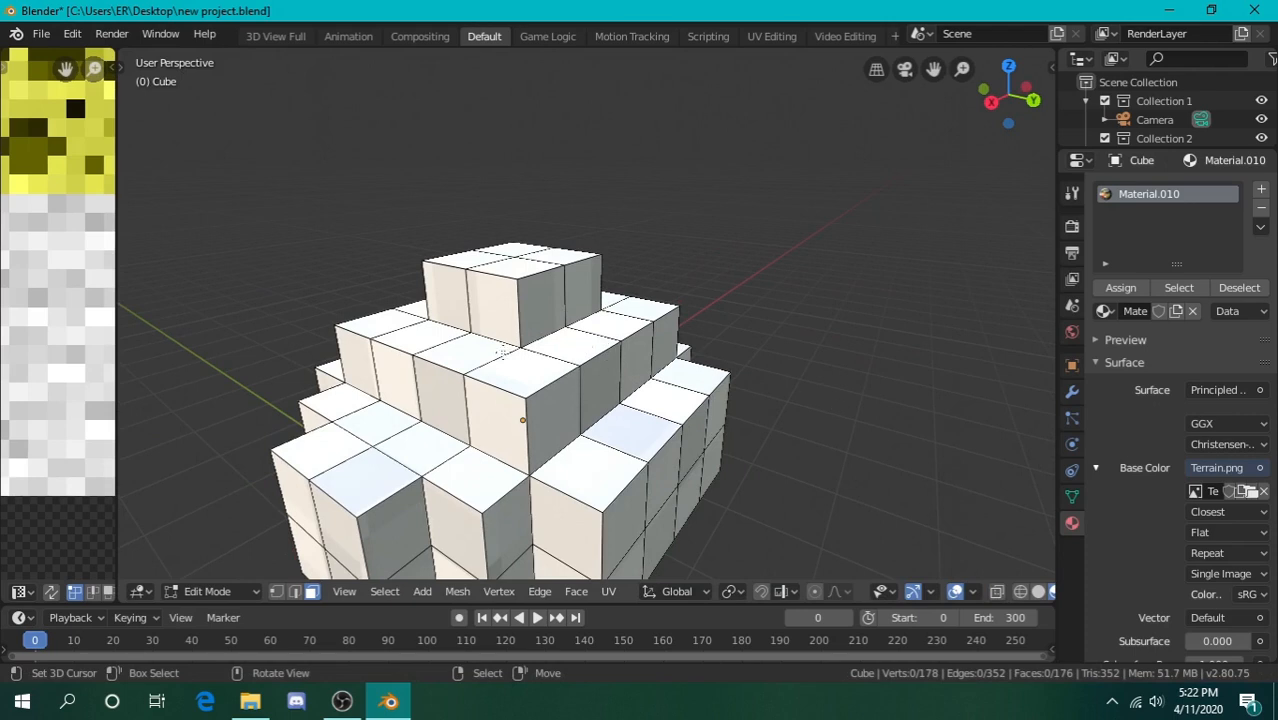
{"action": "key", "text": "shift+grave"}
{"action": "key", "text": "w"}
{"action": "left_click", "coordinate": [587, 313]}
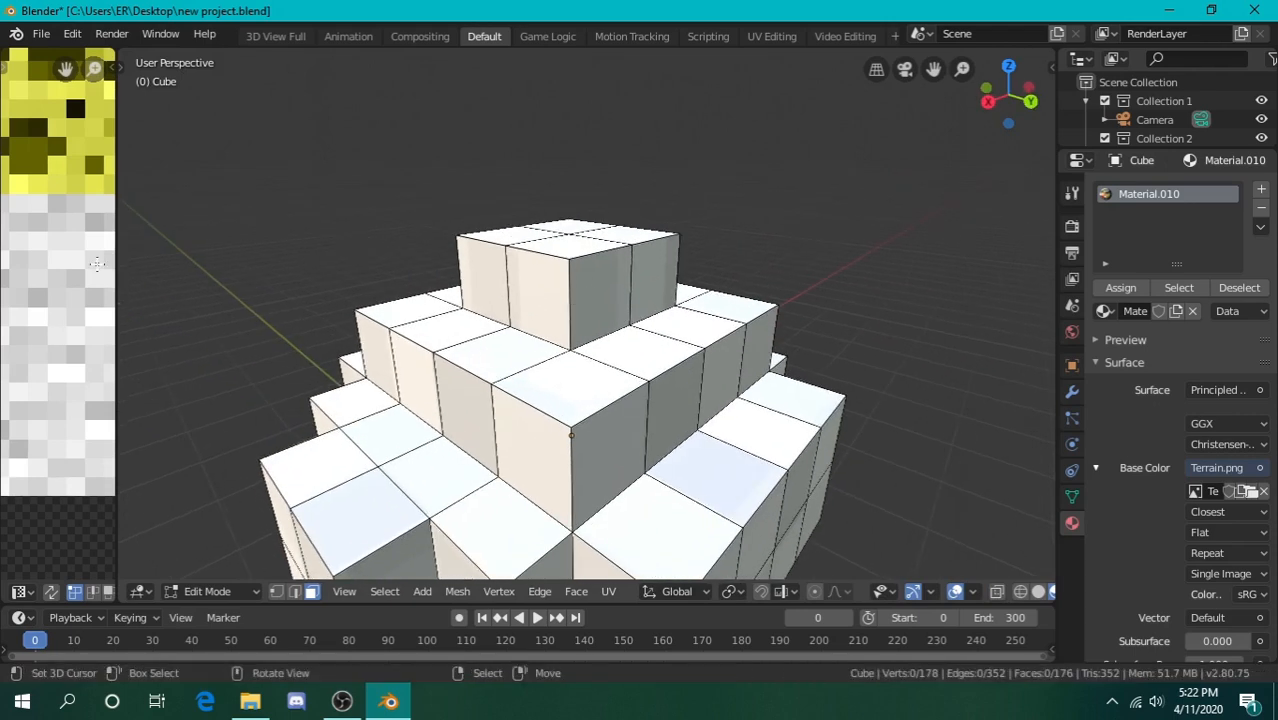
{"action": "key", "text": "shift+grave"}
{"action": "key", "text": "a"}
{"action": "left_click", "coordinate": [587, 313]}
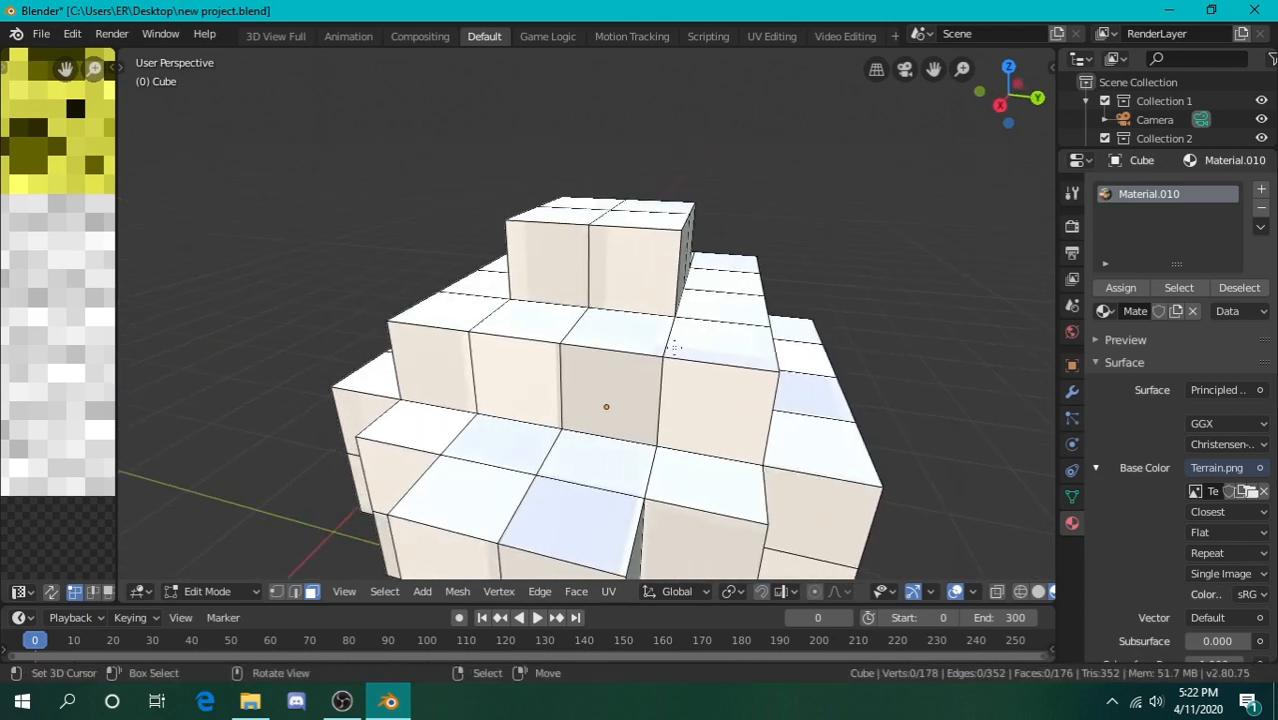
{"action": "key", "text": "shift+grave"}
{"action": "key", "text": "w"}
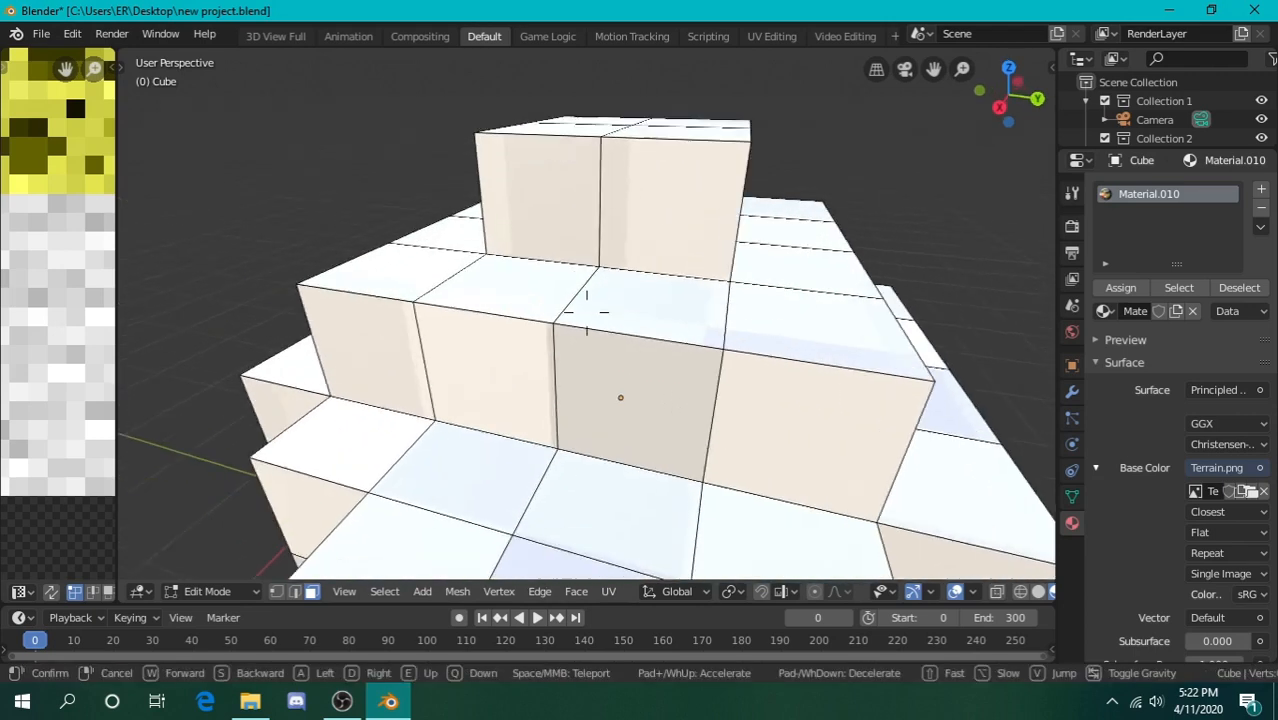
{"action": "key", "text": "s"}
{"action": "key", "text": "w"}
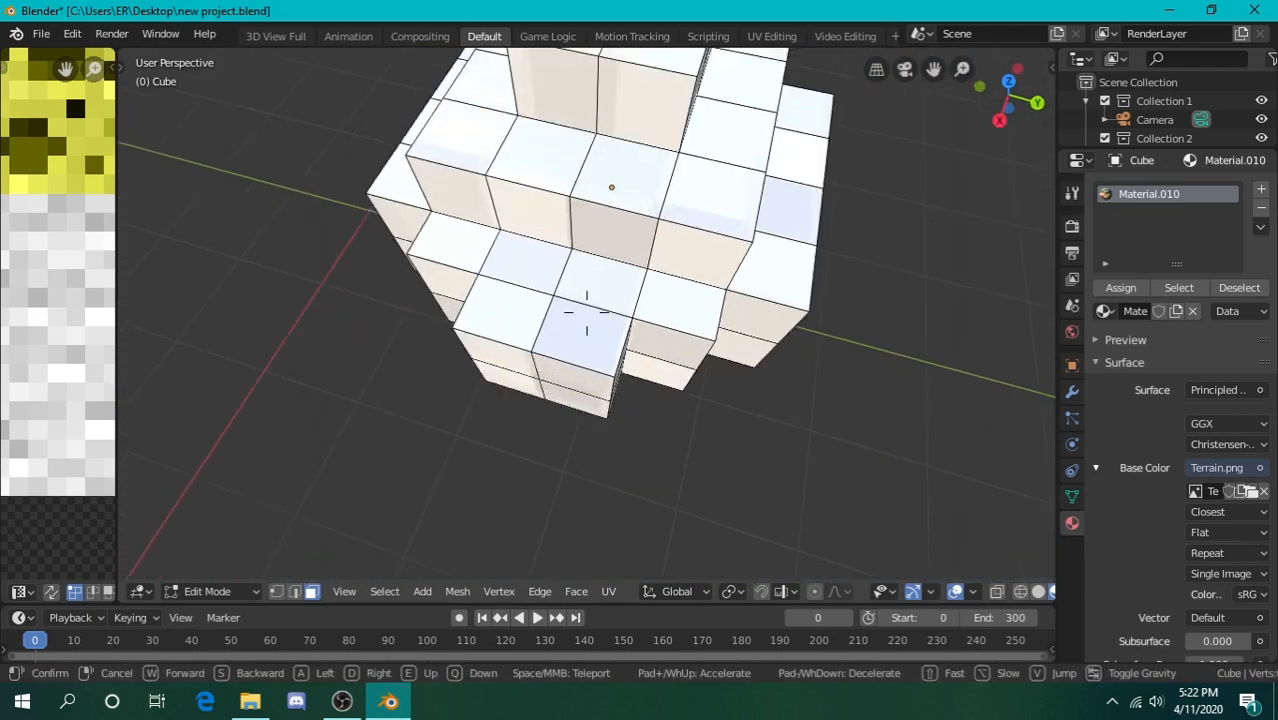
{"action": "key", "text": "s"}
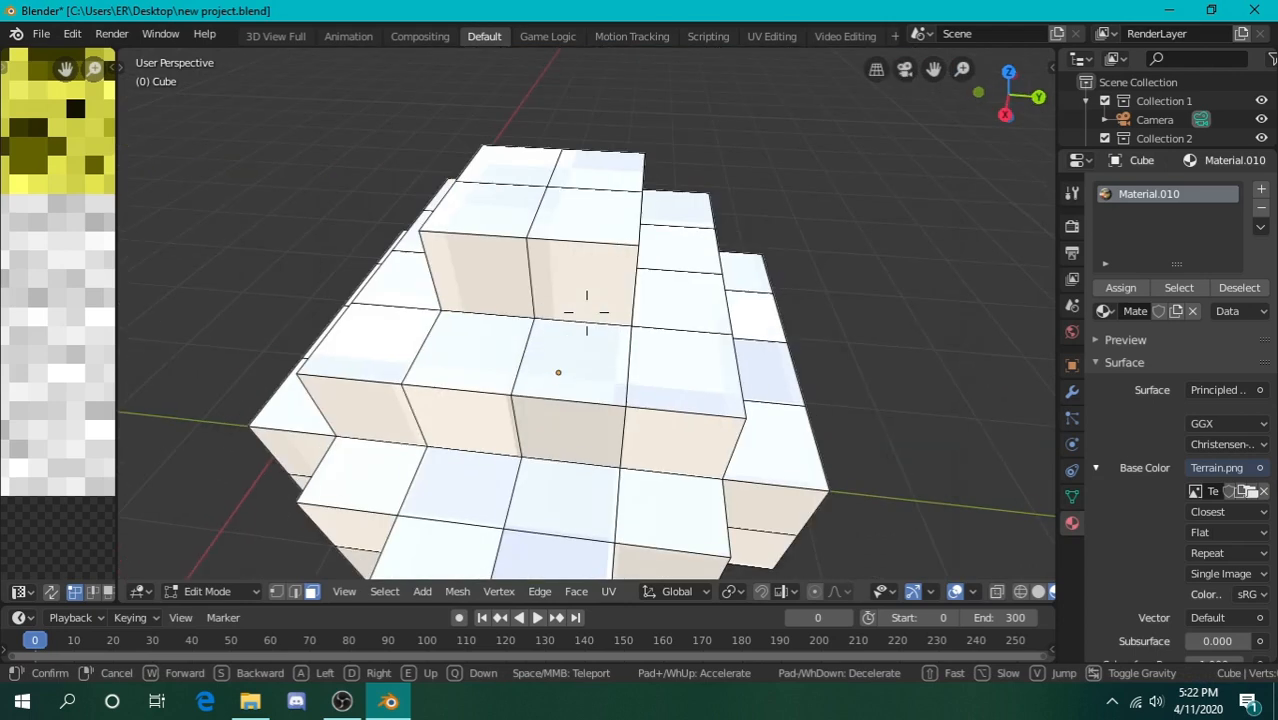
{"action": "key", "text": "a"}
{"action": "key", "text": "d"}
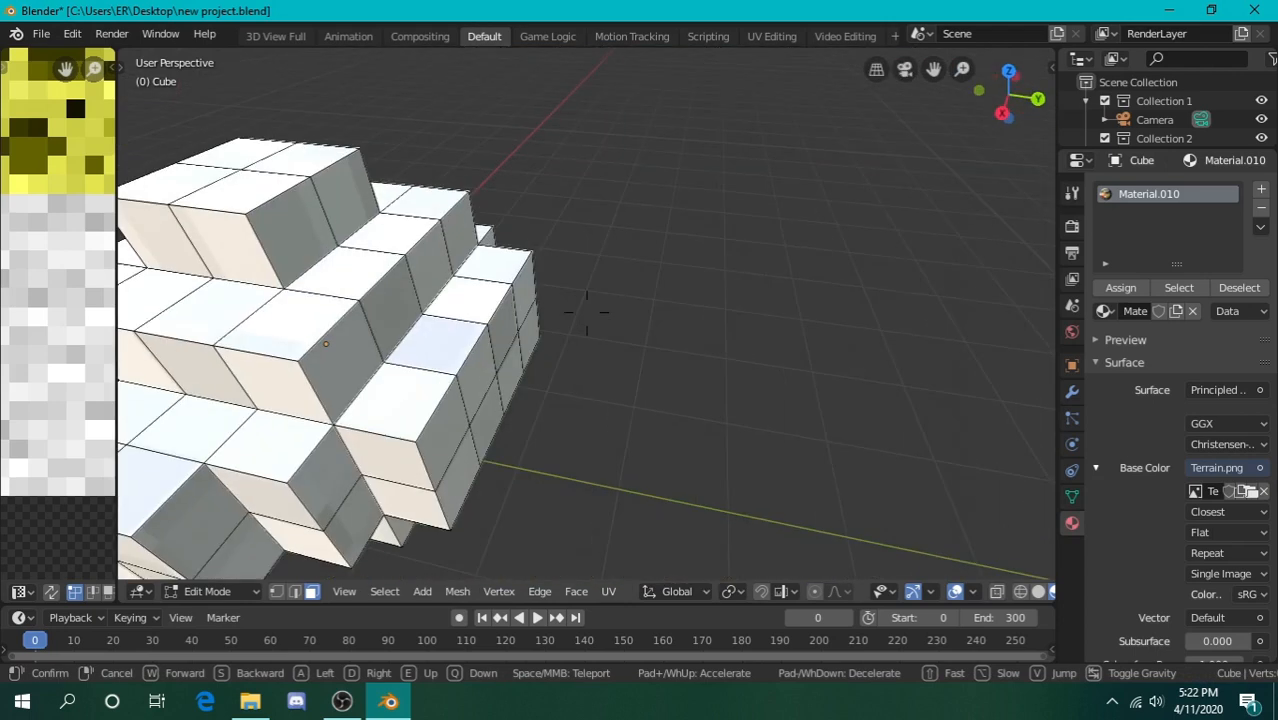
{"action": "key", "text": "a"}
{"action": "key", "text": "q"}
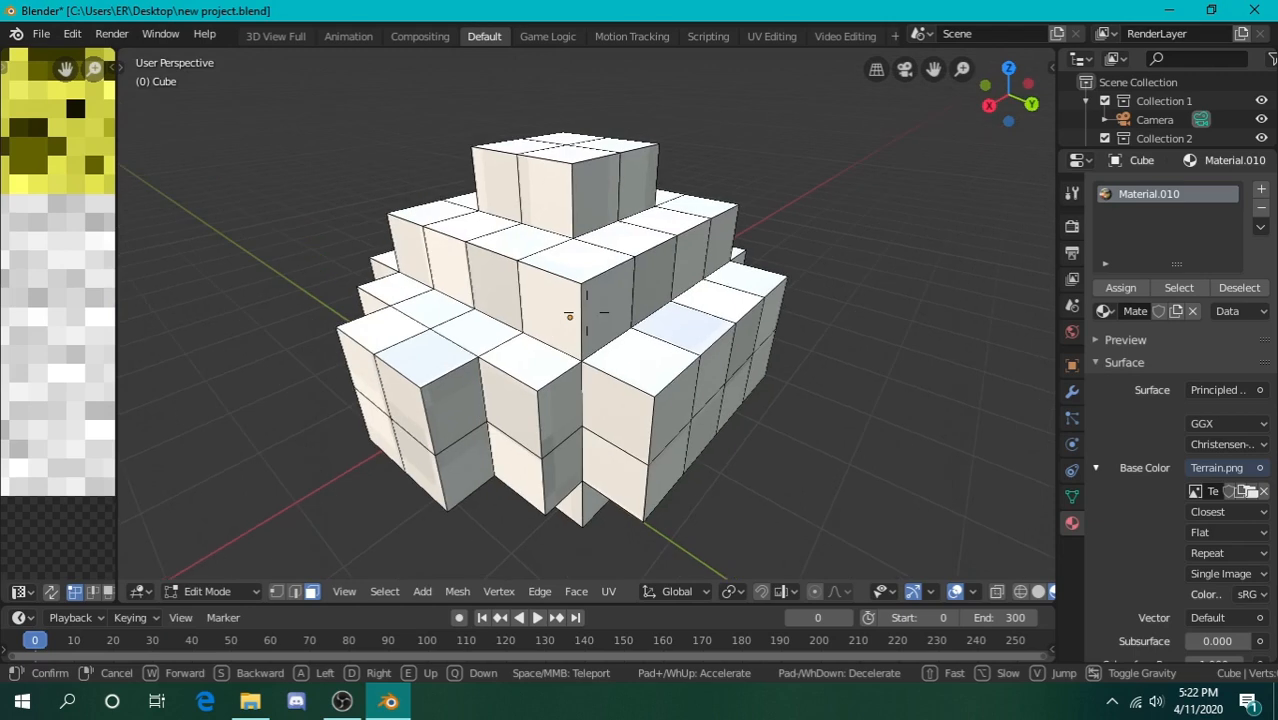
{"action": "key", "text": "e"}
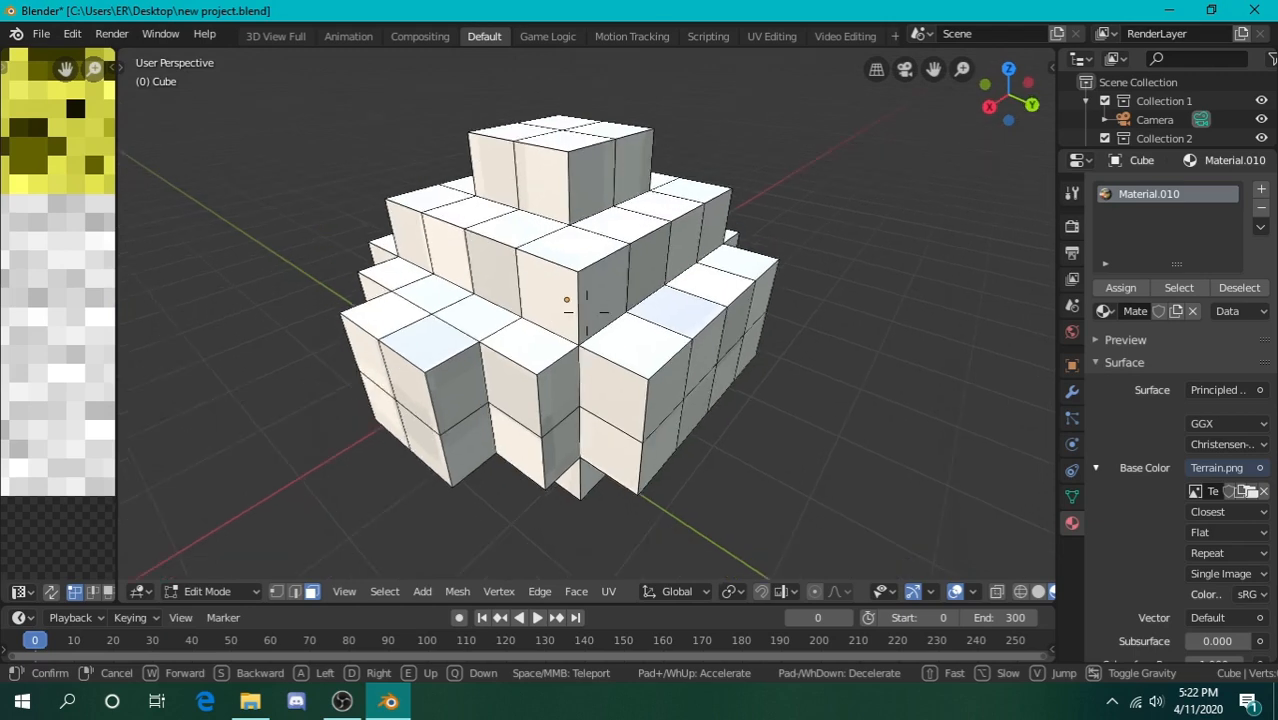
{"action": "left_click", "coordinate": [587, 313]}
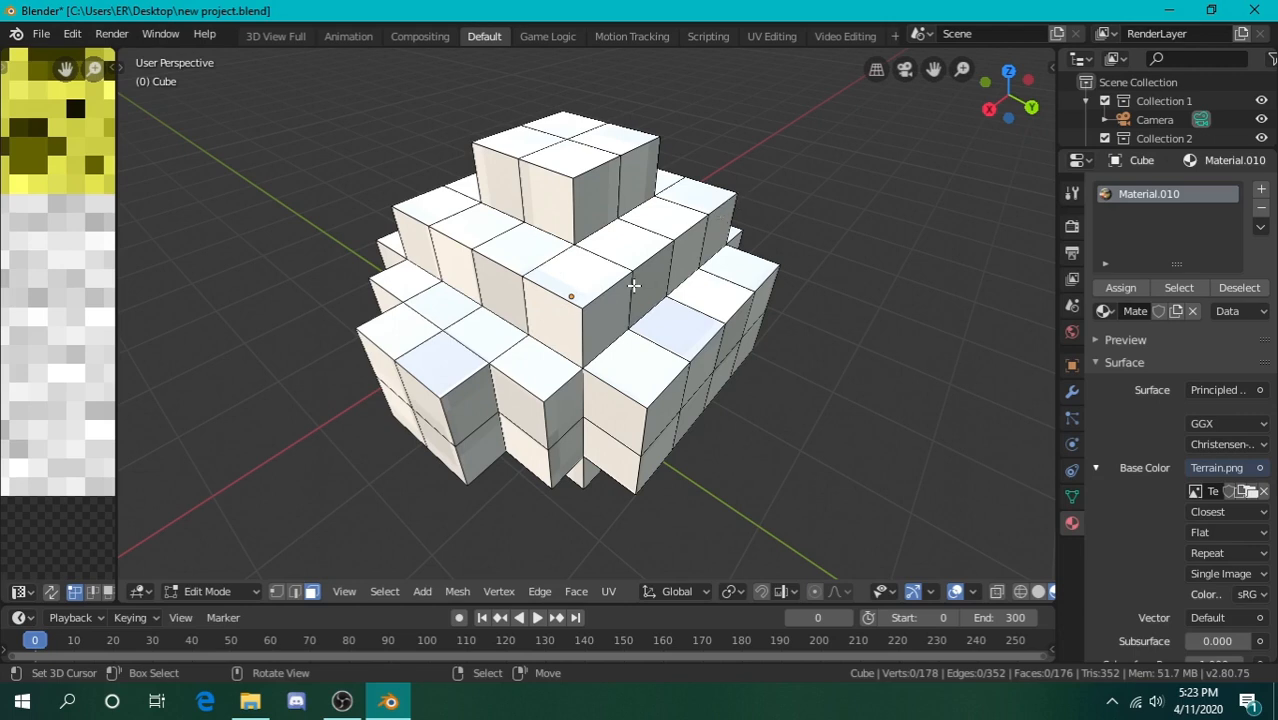
Circle-select the row of top faces along one edge of the blocky object's second tier
{"action": "key", "text": "shift+grave"}
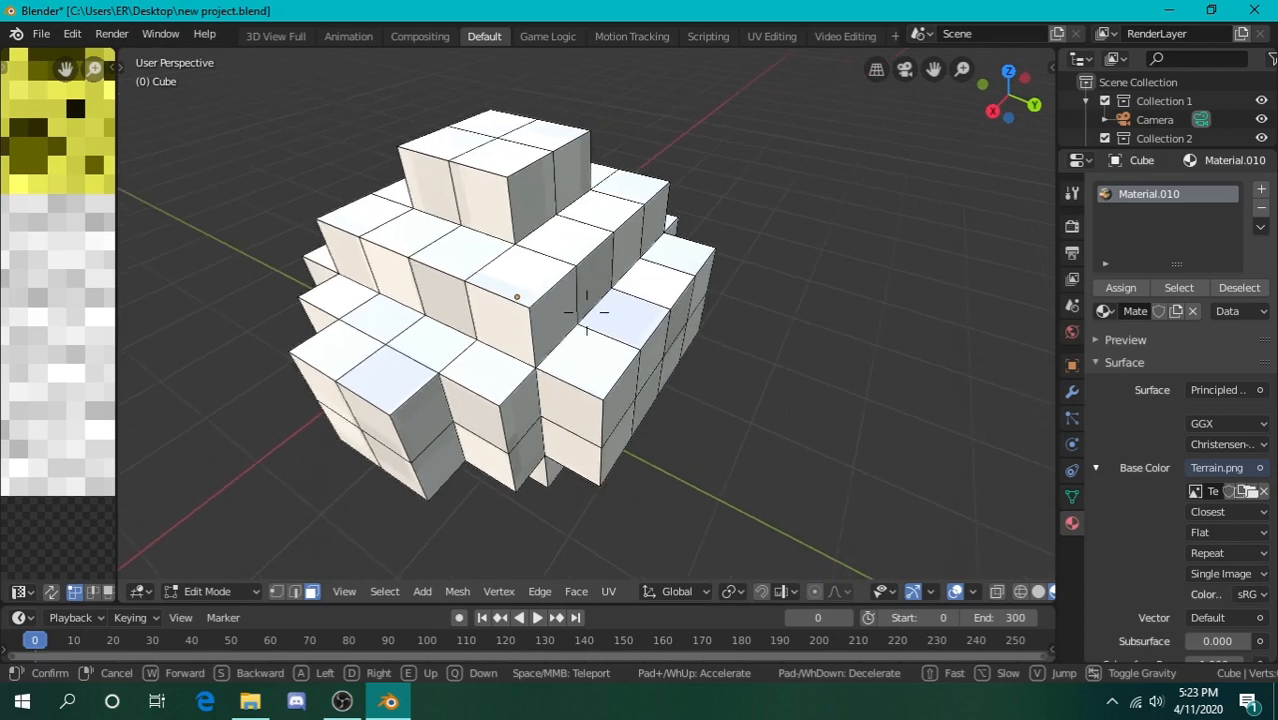
{"action": "key", "text": "a"}
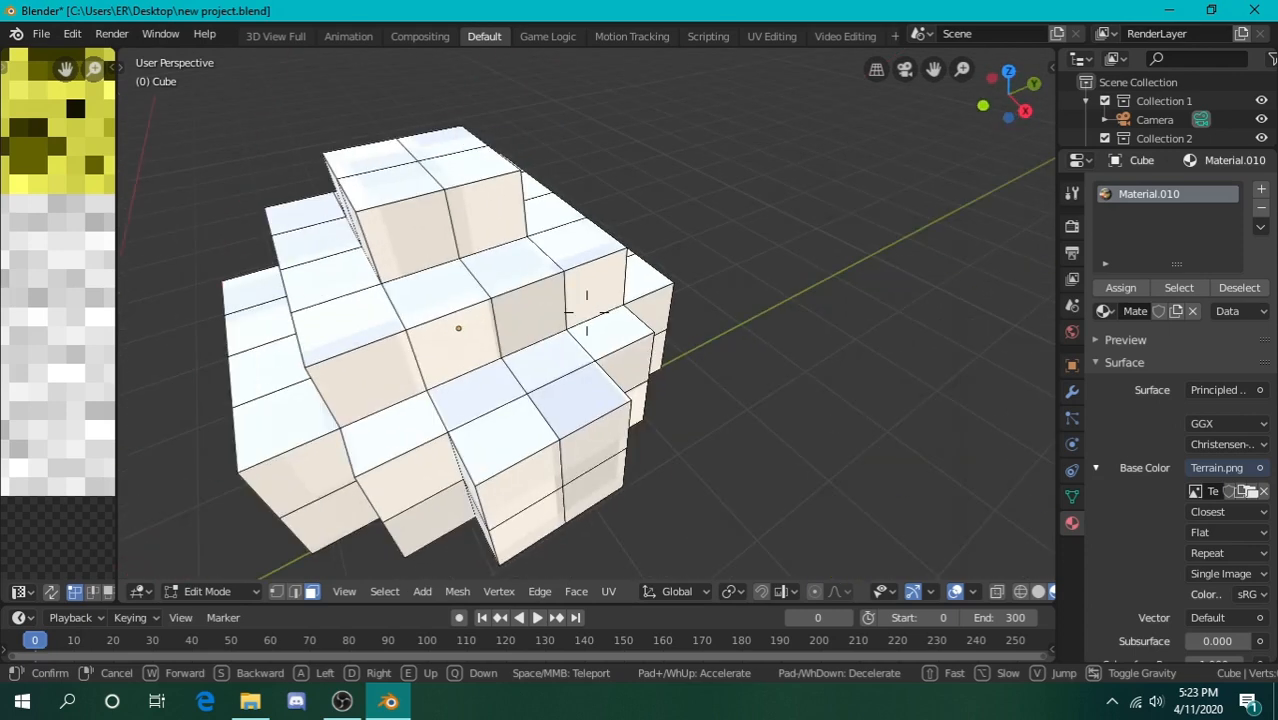
{"action": "key", "text": "d"}
{"action": "key", "text": "w"}
{"action": "key", "text": "e"}
{"action": "key", "text": "d"}
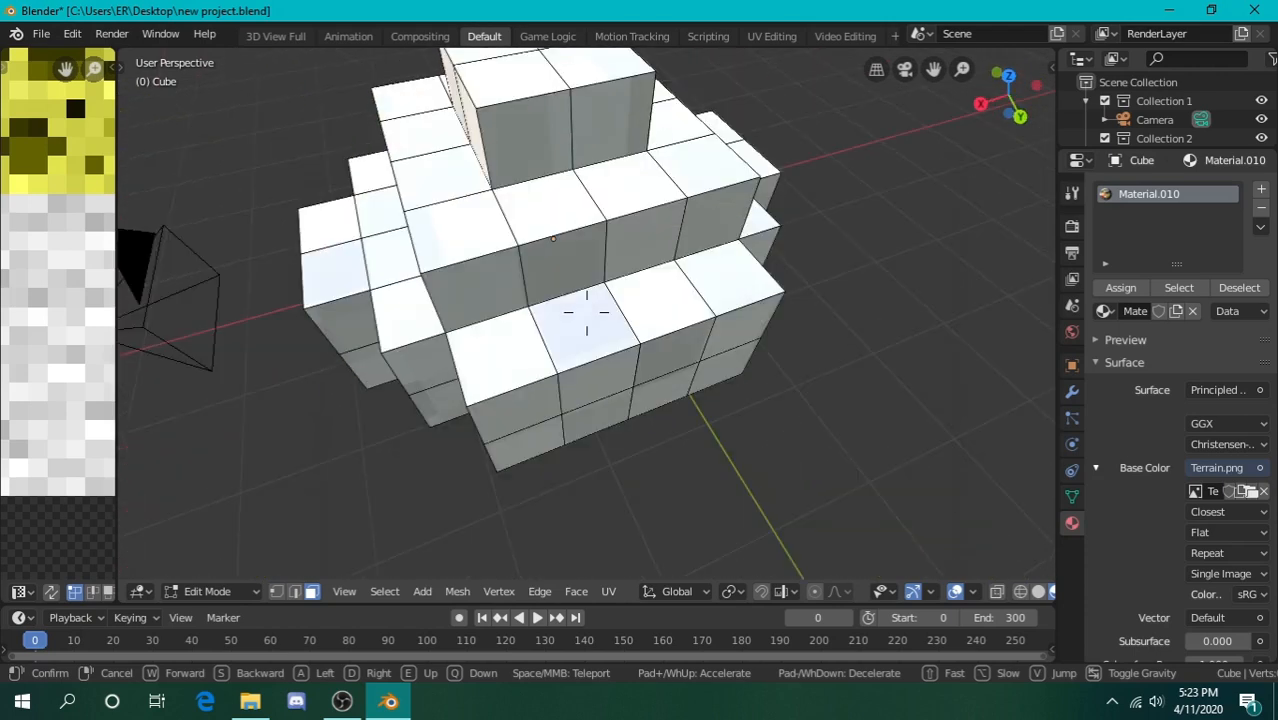
{"action": "key", "text": "a"}
{"action": "left_click", "coordinate": [587, 312]}
{"action": "key", "text": "c"}
{"action": "mouse_move", "coordinate": [526, 433]}
{"action": "left_mouse_down"}
{"action": "mouse_move", "coordinate": [540, 435]}
{"action": "mouse_move", "coordinate": [615, 267]}
{"action": "mouse_move", "coordinate": [682, 174]}
{"action": "left_mouse_up"}
{"action": "right_click", "coordinate": [682, 174]}
Extend the selection down the end of that row, over the second-tier corner face and the narrow block column below
{"action": "key", "text": "shift+grave"}
{"action": "key", "text": "d"}
{"action": "key", "text": "w"}
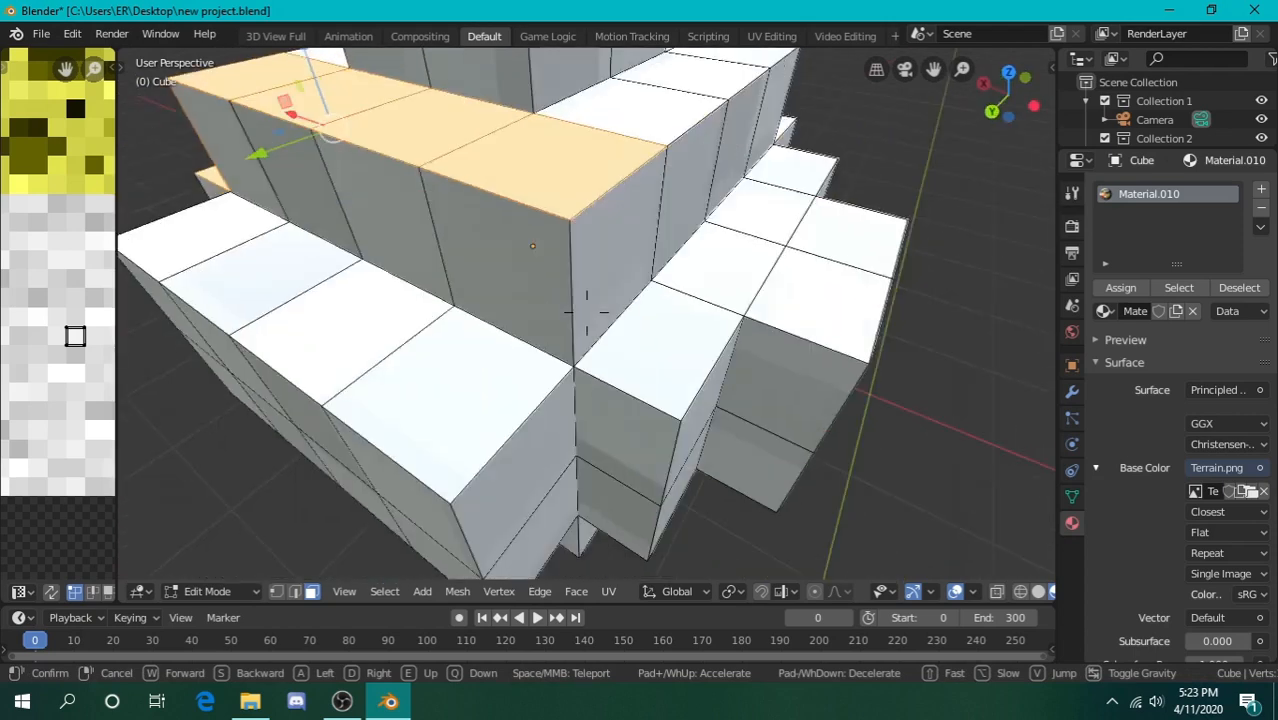
{"action": "key", "text": "q"}
{"action": "left_click", "coordinate": [587, 312]}
{"action": "key", "text": "c"}
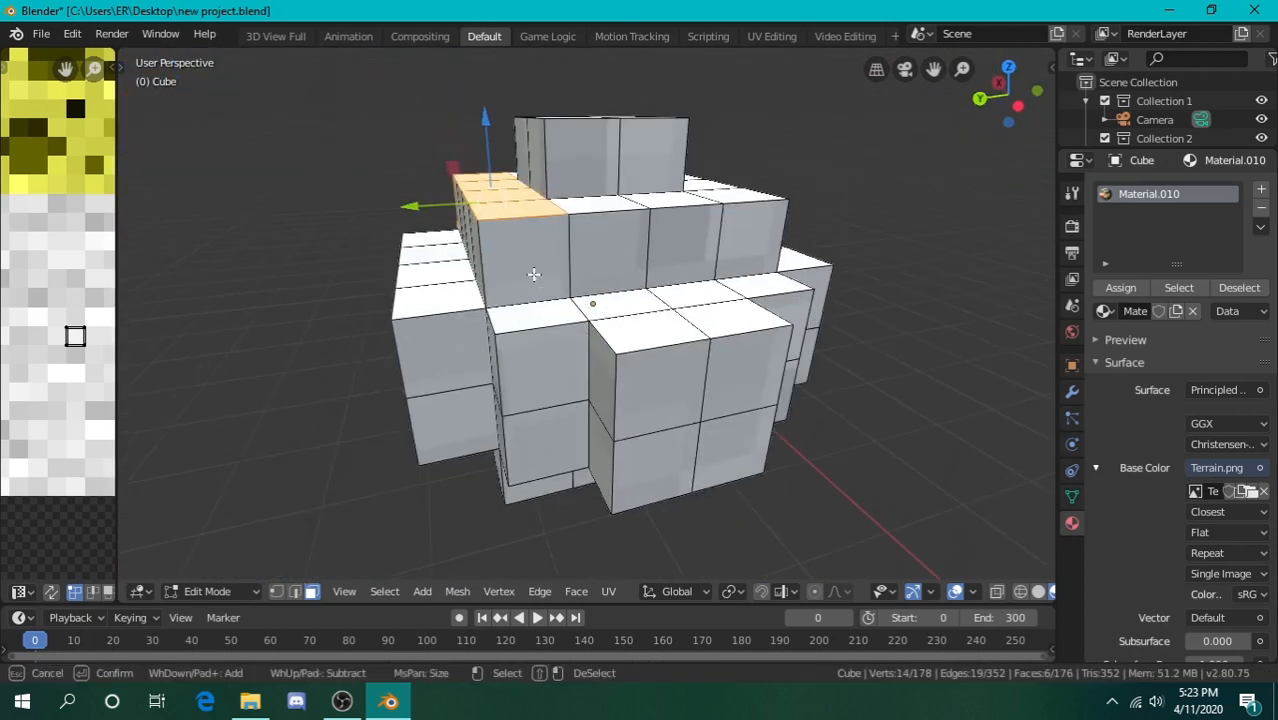
{"action": "left_click_drag", "start_coordinate": [533, 274], "coordinate": [533, 451]}
{"action": "right_click", "coordinate": [533, 451]}
Add the underside face of that block column and the lower-tier end face beneath it to the selection
{"action": "key", "text": "shift+grave"}
{"action": "key", "text": "q"}
{"action": "left_click", "coordinate": [587, 312]}
{"action": "key", "text": "c"}
{"action": "left_click_drag", "start_coordinate": [537, 398], "coordinate": [533, 451]}
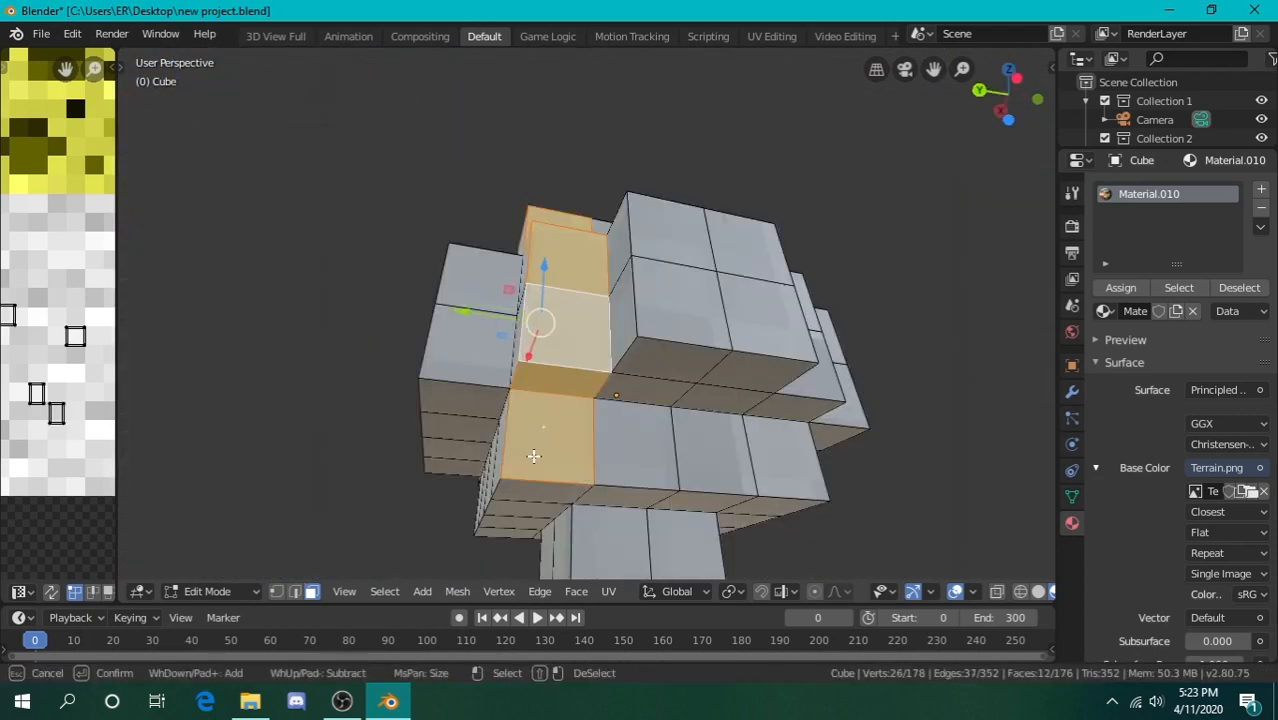
{"action": "right_click", "coordinate": [533, 451]}
Continue the selected band across the row of underside faces along the same edge of the object
{"action": "key", "text": "shift+grave"}
{"action": "key", "text": "a"}
{"action": "key", "text": "q"}
{"action": "left_click", "coordinate": [587, 312]}
{"action": "key", "text": "c"}
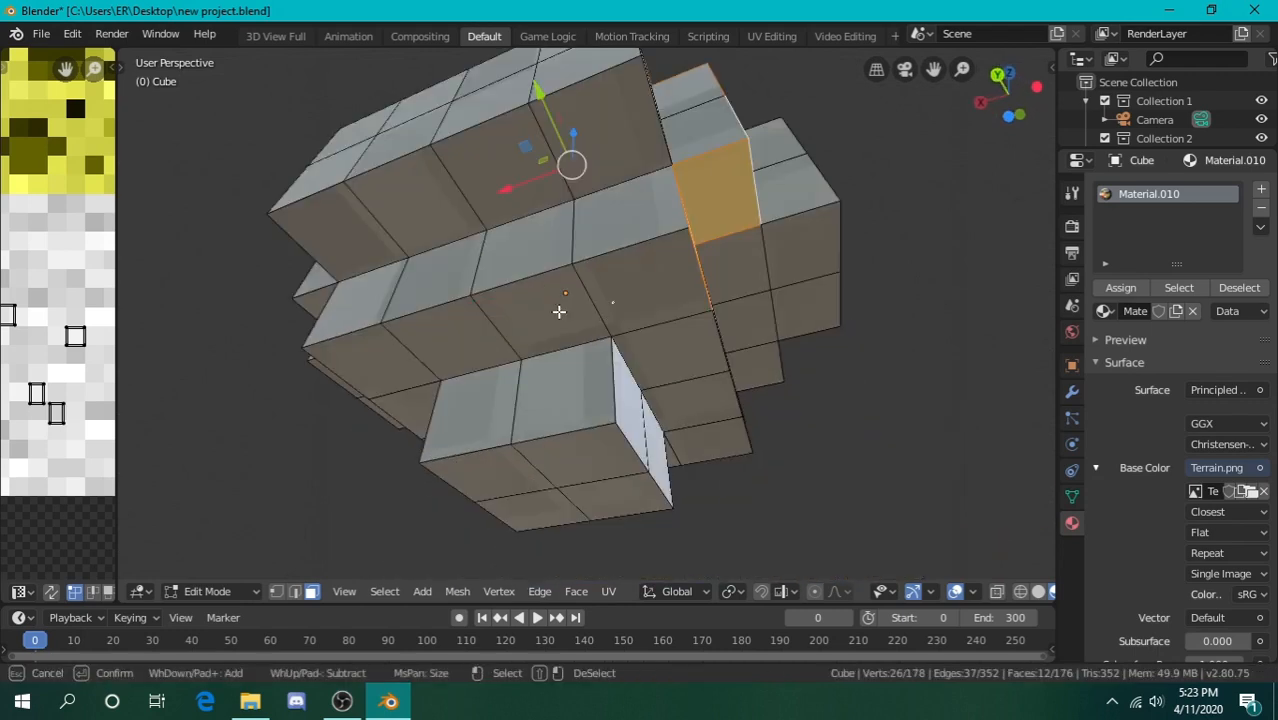
{"action": "left_click_drag", "start_coordinate": [665, 282], "coordinate": [374, 345]}
{"action": "right_click", "coordinate": [374, 345]}
Close the first band by circle-selecting the column of faces up the object's other end
{"action": "key", "text": "shift+grave"}
{"action": "key", "text": "a"}
{"action": "key", "text": "e"}
{"action": "left_click", "coordinate": [587, 312]}
{"action": "key", "text": "c"}
{"action": "left_click_drag", "start_coordinate": [648, 316], "coordinate": [603, 115]}
{"action": "right_click", "coordinate": [603, 115]}
Start a second band by circle-selecting the row of top faces along the second tier's opposite edge
{"action": "key", "text": "shift+grave"}
{"action": "key", "text": "e"}
{"action": "left_click", "coordinate": [587, 312]}
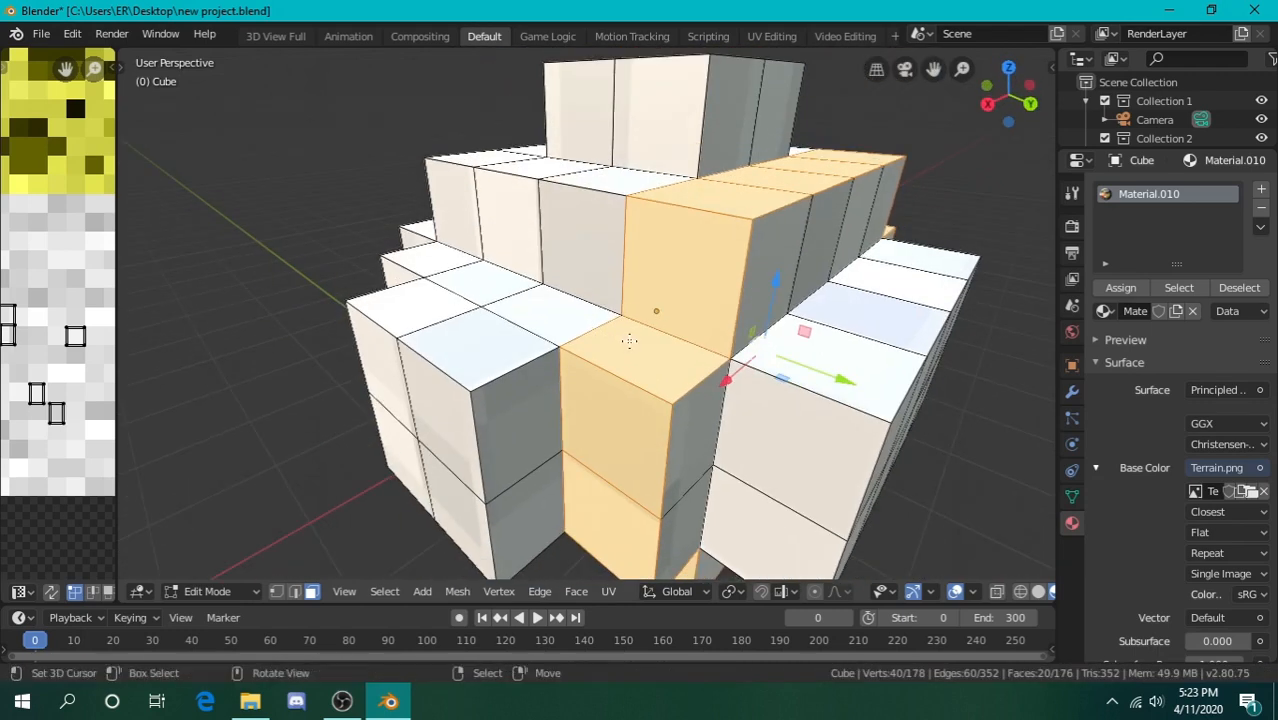
{"action": "key", "text": "shift+grave"}
{"action": "key", "text": "d"}
{"action": "key", "text": "s"}
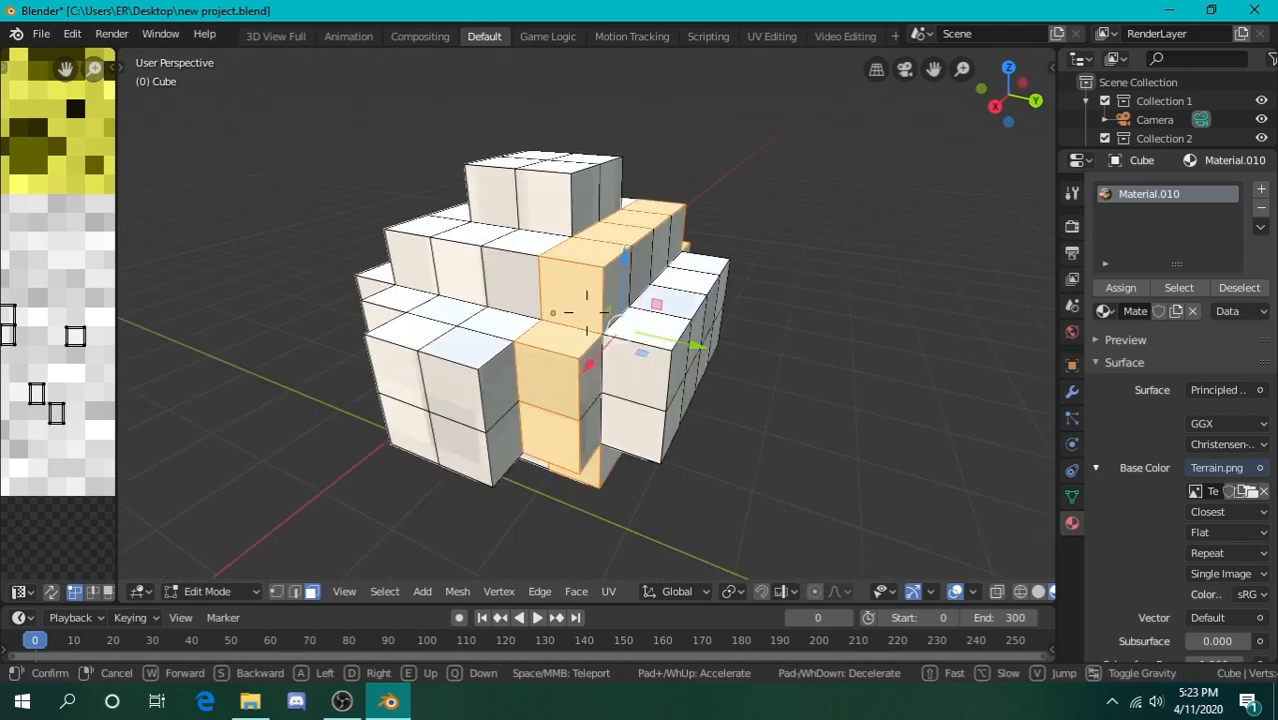
{"action": "left_click", "coordinate": [597, 338]}
{"action": "key", "text": "c"}
{"action": "mouse_move", "coordinate": [622, 362]}
{"action": "left_mouse_down"}
{"action": "mouse_move", "coordinate": [606, 310]}
{"action": "mouse_move", "coordinate": [532, 200]}
{"action": "mouse_move", "coordinate": [457, 171]}
{"action": "left_mouse_up"}
{"action": "right_click", "coordinate": [457, 171]}
Extend the second band down the second-tier end face and the narrow block column beneath it
{"action": "key", "text": "shift+grave"}
{"action": "key", "text": "w"}
{"action": "key", "text": "a"}
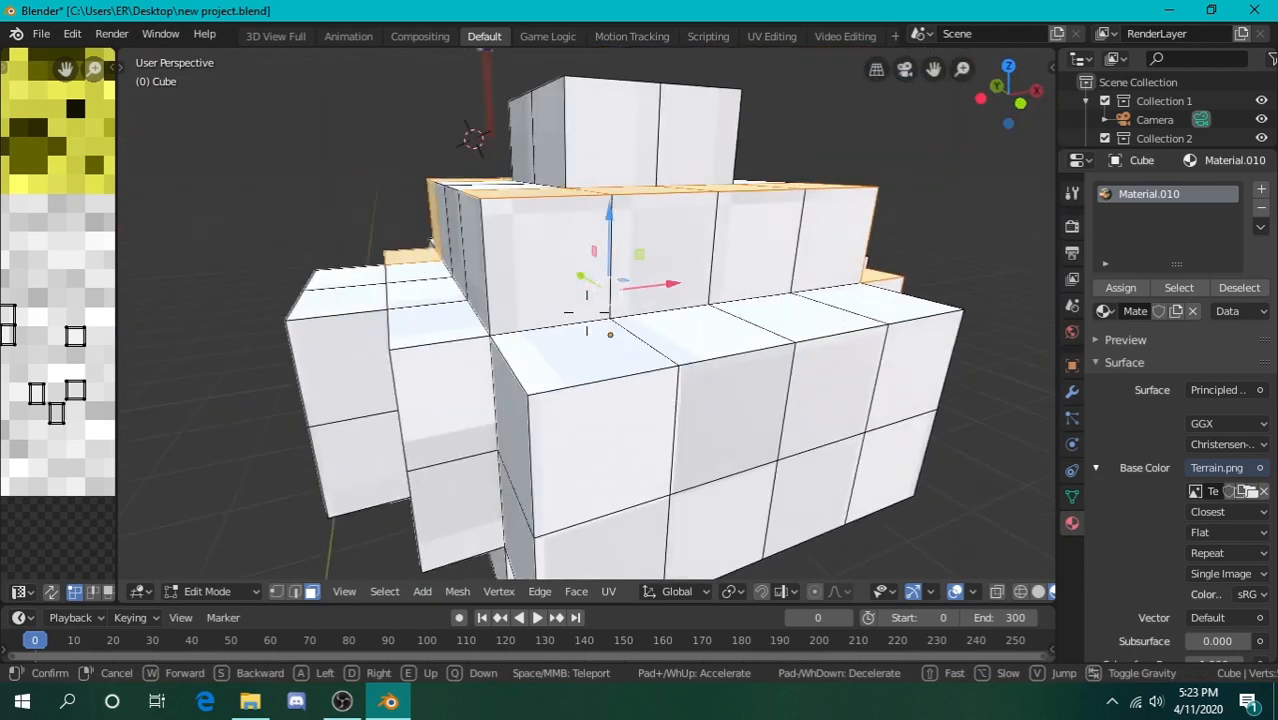
{"action": "key", "text": "s"}
{"action": "left_click", "coordinate": [587, 312]}
{"action": "key", "text": "c"}
{"action": "mouse_move", "coordinate": [601, 280]}
{"action": "left_mouse_down"}
{"action": "mouse_move", "coordinate": [583, 338]}
{"action": "mouse_move", "coordinate": [592, 443]}
{"action": "left_mouse_up"}
{"action": "right_click", "coordinate": [592, 443]}
Continue the second band along the underside faces of the object's opposite edge
{"action": "key", "text": "shift+grave"}
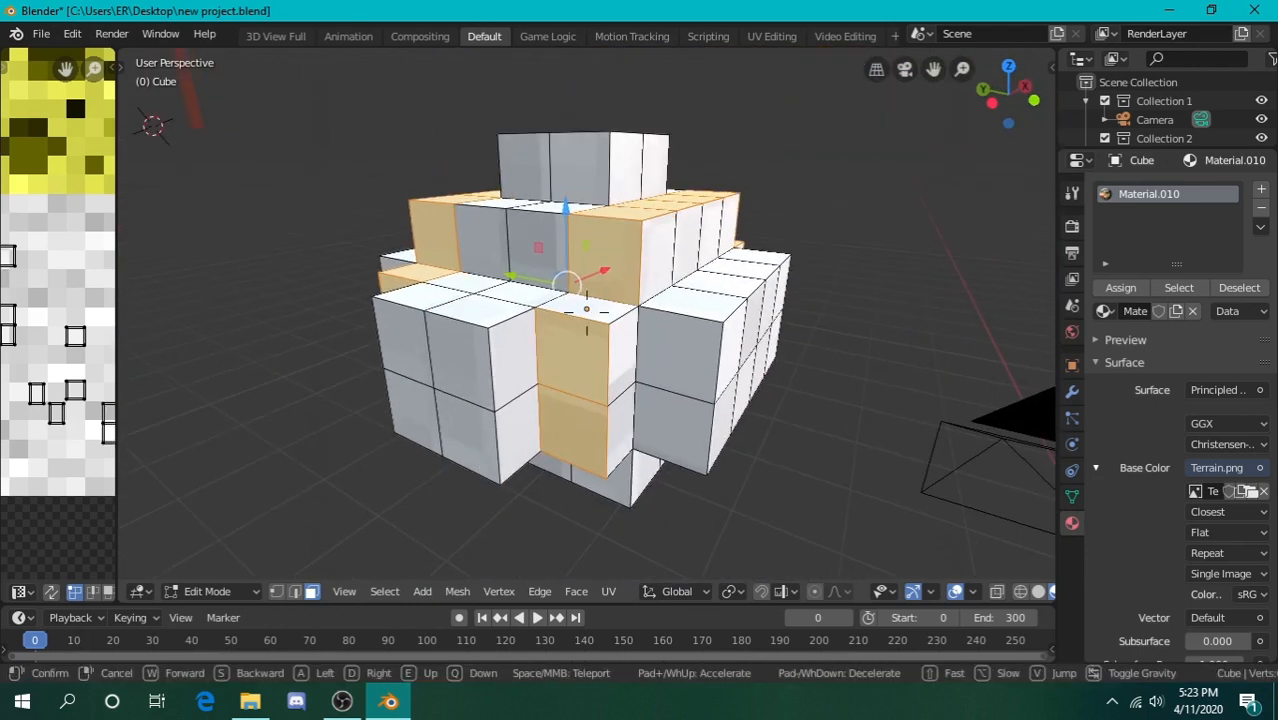
{"action": "key", "text": "w"}
{"action": "key", "text": "s"}
{"action": "key", "text": "w"}
{"action": "key", "text": "s"}
{"action": "left_click", "coordinate": [587, 312]}
{"action": "key", "text": "c"}
{"action": "mouse_move", "coordinate": [576, 286]}
{"action": "left_mouse_down"}
{"action": "mouse_move", "coordinate": [602, 405]}
{"action": "mouse_move", "coordinate": [688, 522]}
{"action": "left_mouse_up"}
{"action": "right_click", "coordinate": [688, 522]}
Complete the second band by adding the remaining faces of the narrow column at its other end
{"action": "key", "text": "shift+grave"}
{"action": "key", "text": "w"}
{"action": "key", "text": "d"}
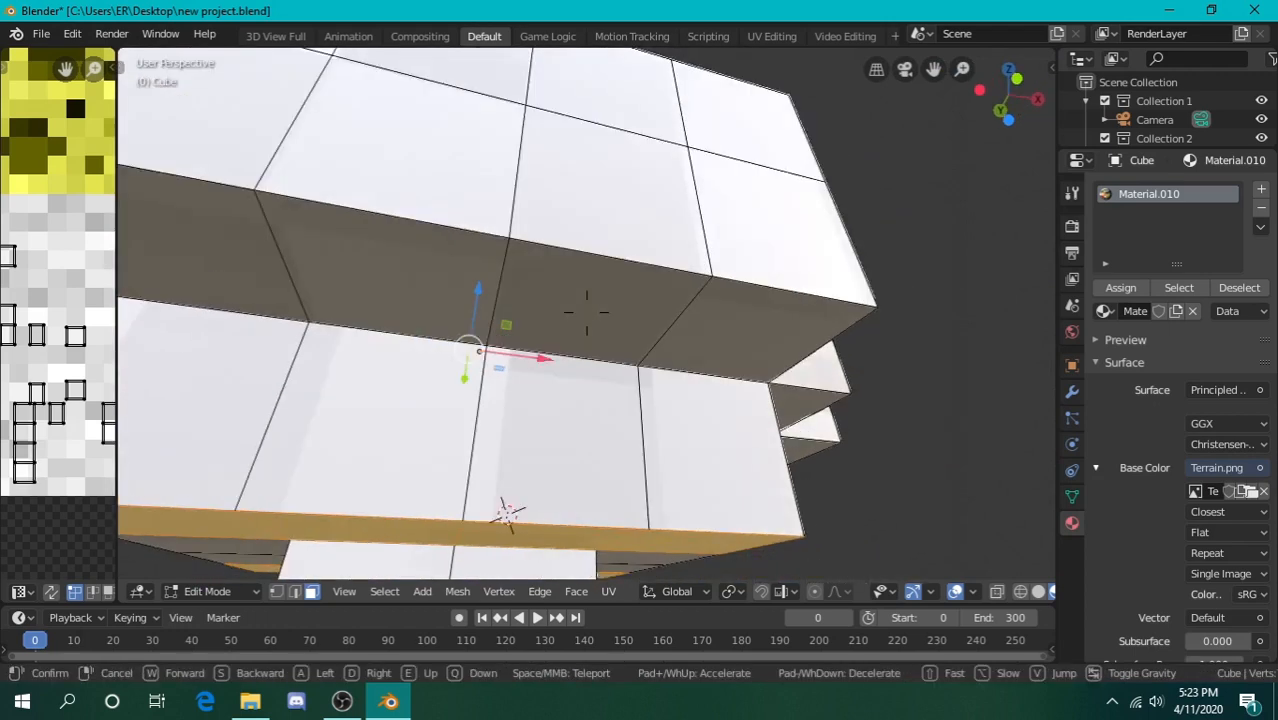
{"action": "key", "text": "s"}
{"action": "left_click", "coordinate": [587, 312]}
{"action": "key", "text": "c"}
{"action": "left_click_drag", "start_coordinate": [618, 187], "coordinate": [565, 391]}
{"action": "right_click", "coordinate": [565, 391]}
Widen the UV editor and move the selected bands' UVs from the white wool tile onto the red wool tile
{"action": "key", "text": "shift+grave"}
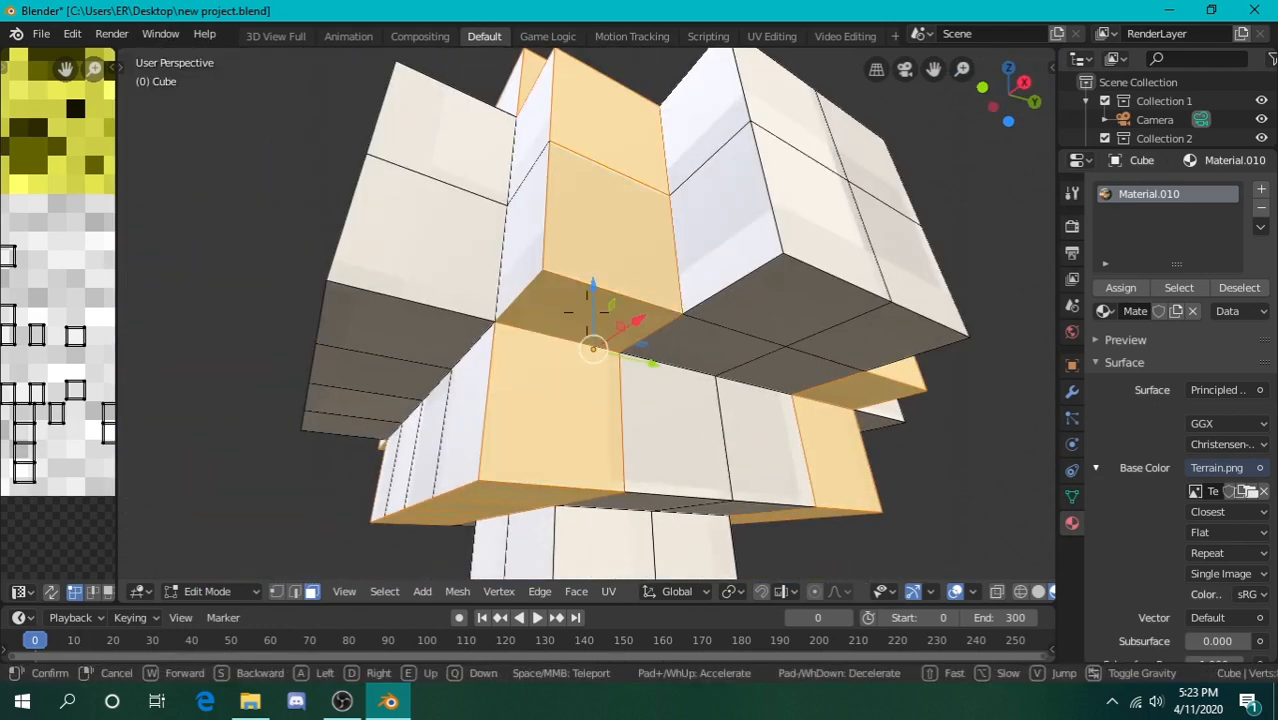
{"action": "key", "text": "s"}
{"action": "key", "text": "d"}
{"action": "key", "text": "w"}
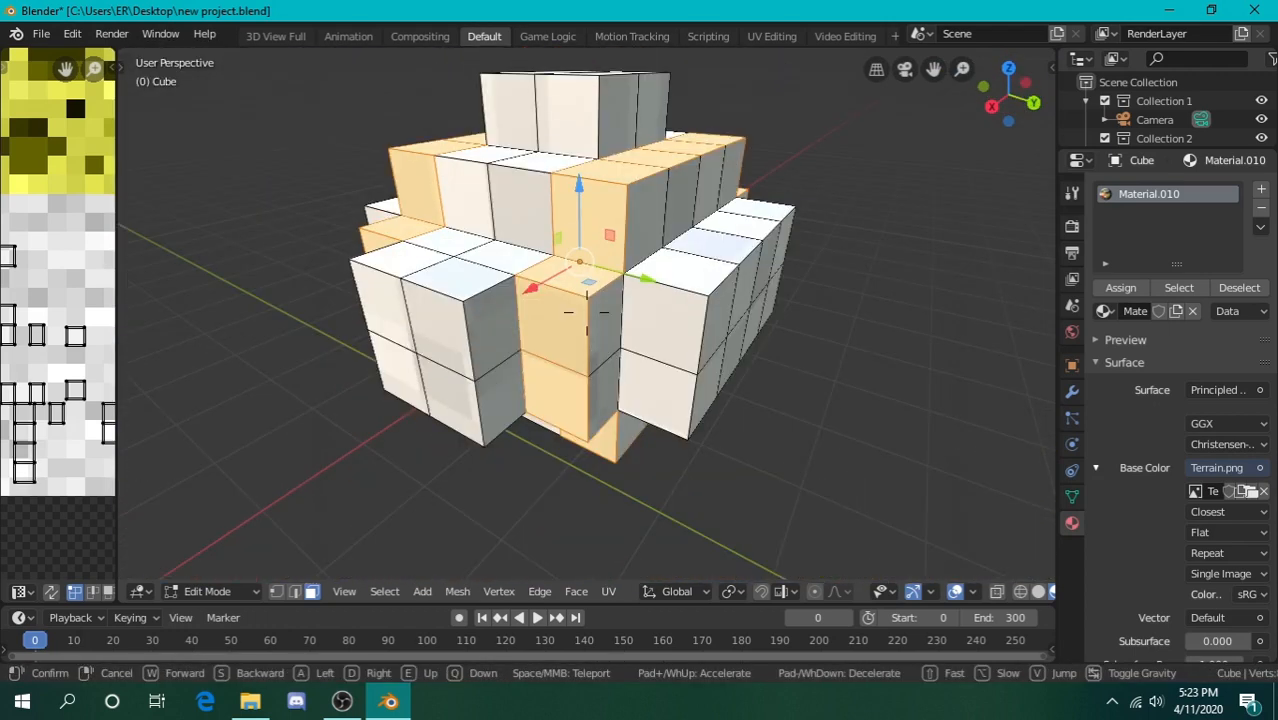
{"action": "key", "text": "s"}
{"action": "left_click", "coordinate": [587, 312]}
{"action": "left_click_drag", "start_coordinate": [118, 214], "coordinate": [473, 235]}
{"action": "scroll", "coordinate": [290, 250], "scroll_direction": "down", "scroll_amount": 11}
{"action": "middle_click_drag", "start_coordinate": [292, 240], "coordinate": [258, 208]}
{"action": "scroll", "coordinate": [237, 309], "scroll_direction": "up", "scroll_amount": 6}
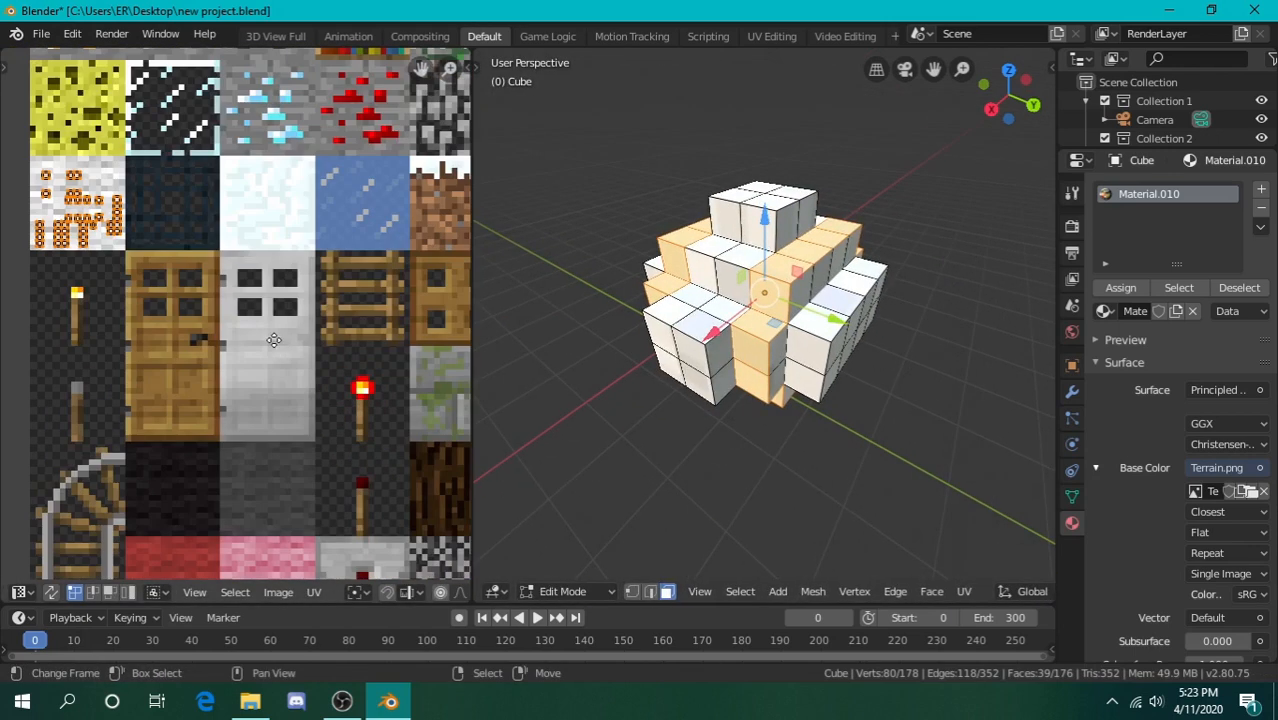
{"action": "middle_click_drag", "start_coordinate": [274, 339], "coordinate": [292, 182]}
{"action": "key", "text": "g"}
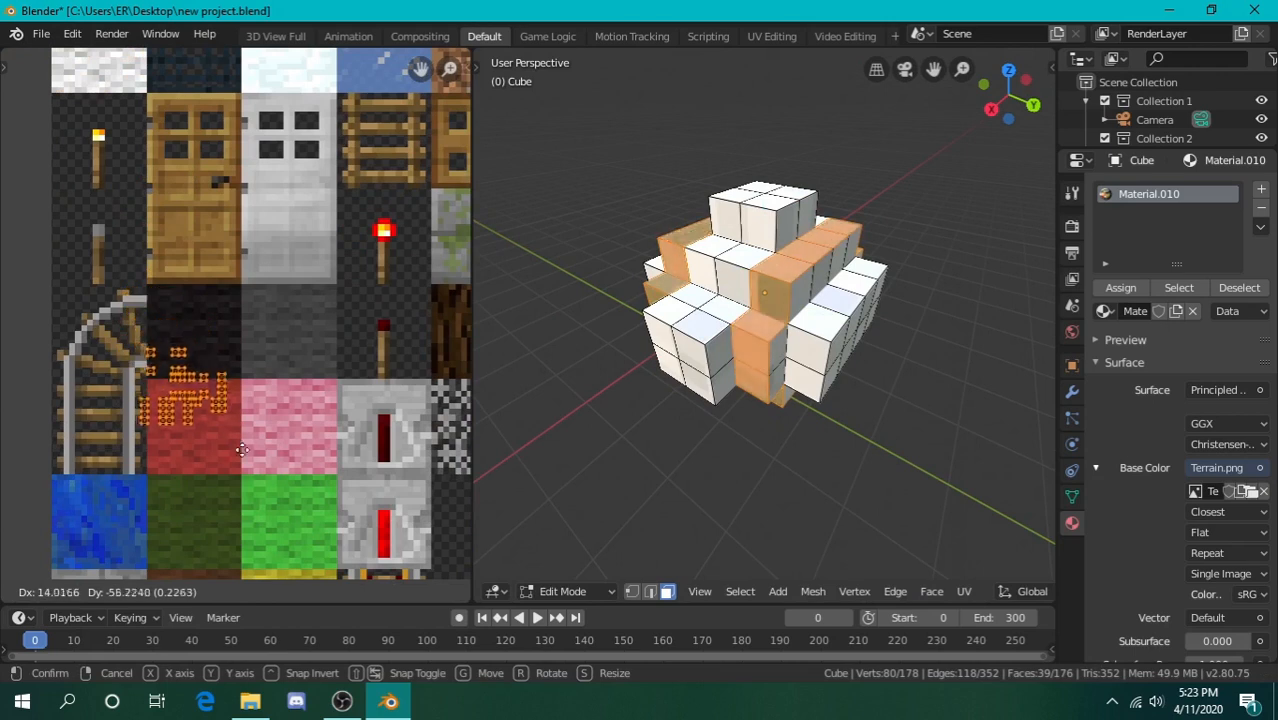
{"action": "left_click", "coordinate": [250, 480]}
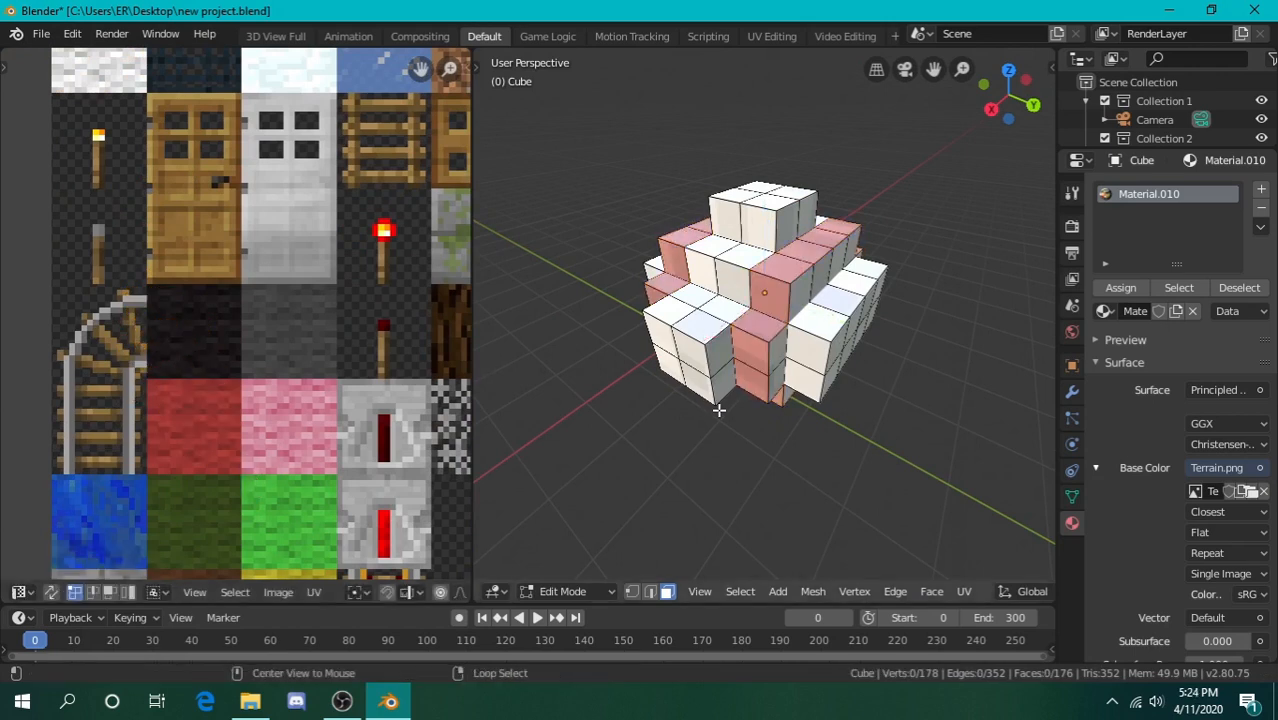
Examine the two red wool bands on the blocky object from different sides and distances
{"action": "key", "text": "shift+grave"}
{"action": "key", "text": "w"}
{"action": "key", "text": "d"}
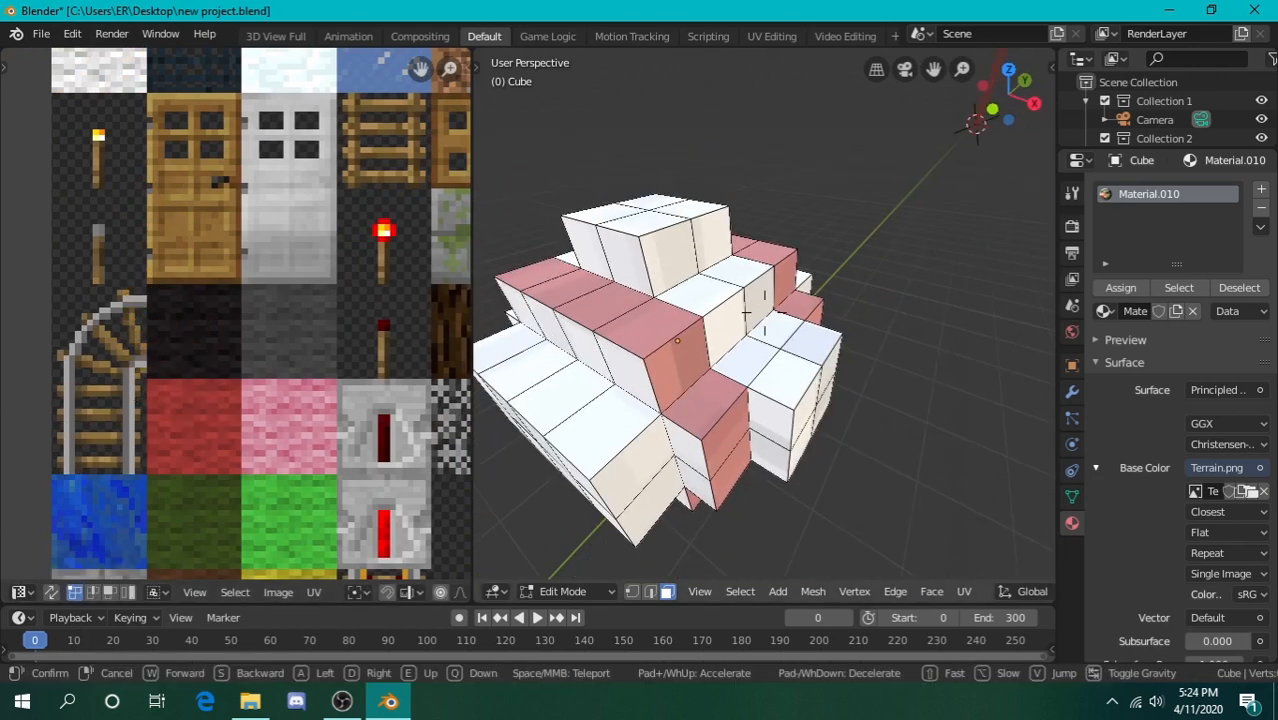
{"action": "key", "text": "s"}
{"action": "key", "text": "a"}
{"action": "key", "text": "s"}
{"action": "key", "text": "q"}
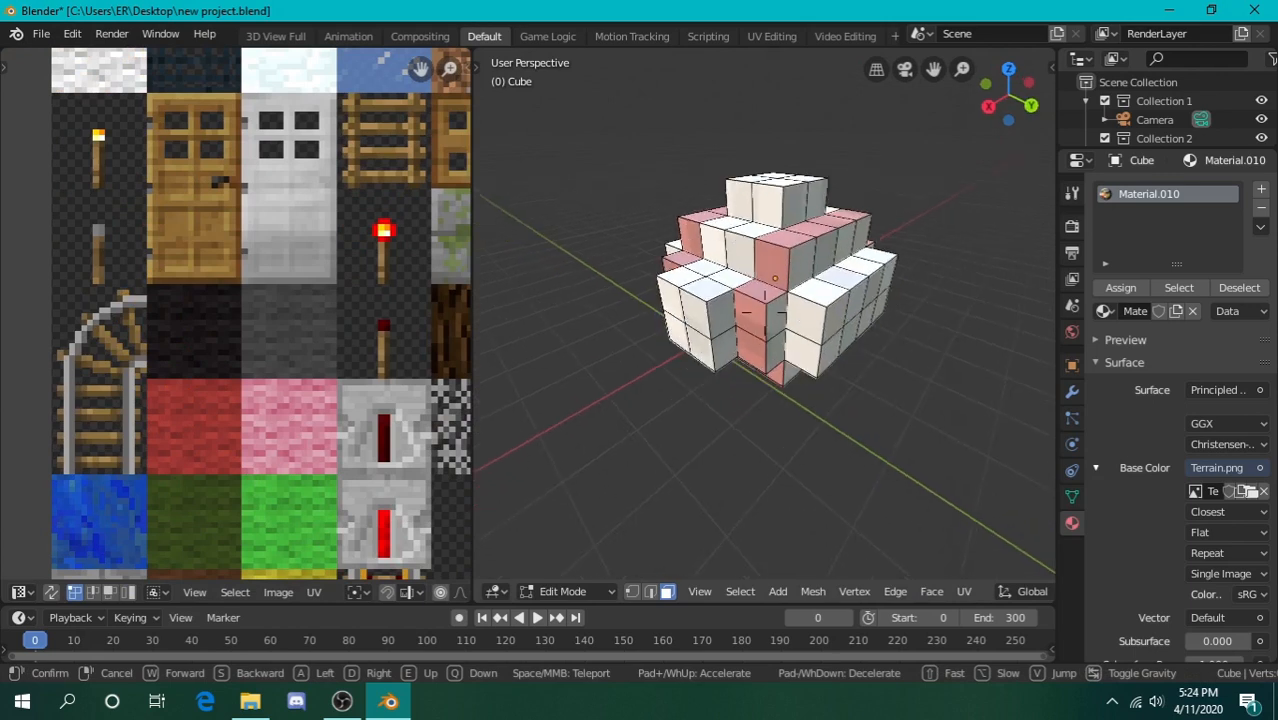
{"action": "key", "text": "e"}
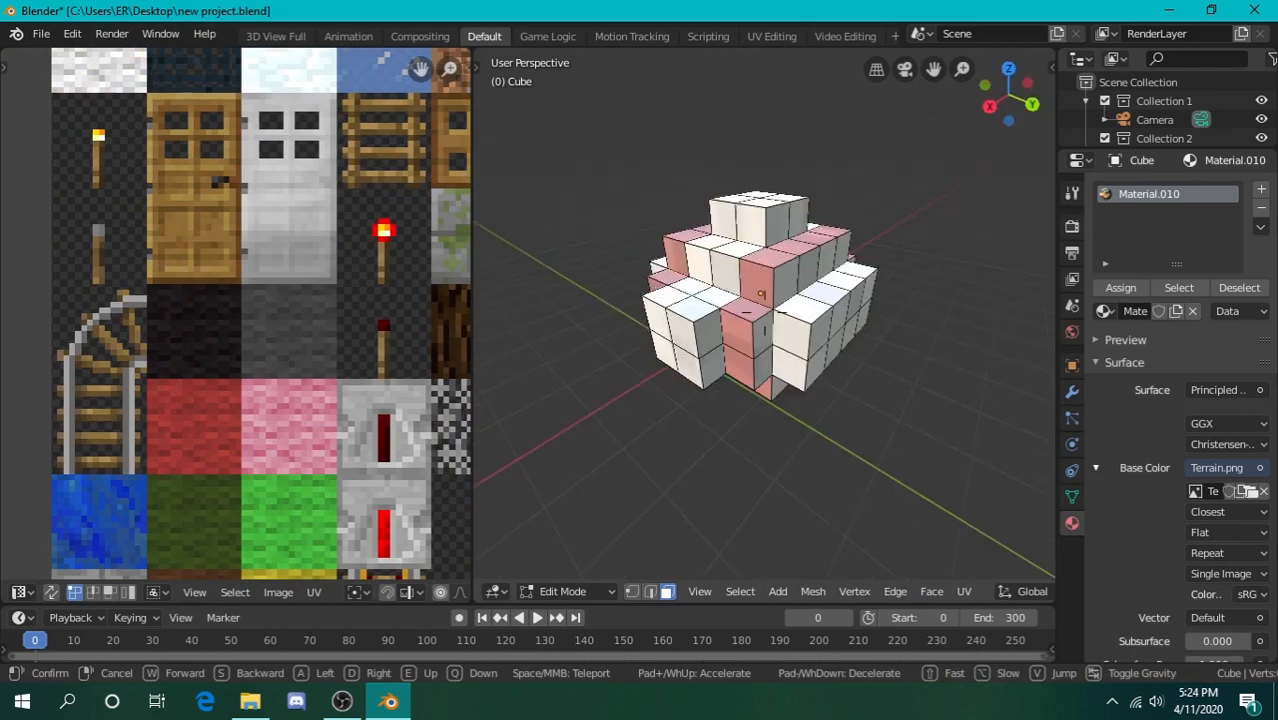
{"action": "key", "text": "w"}
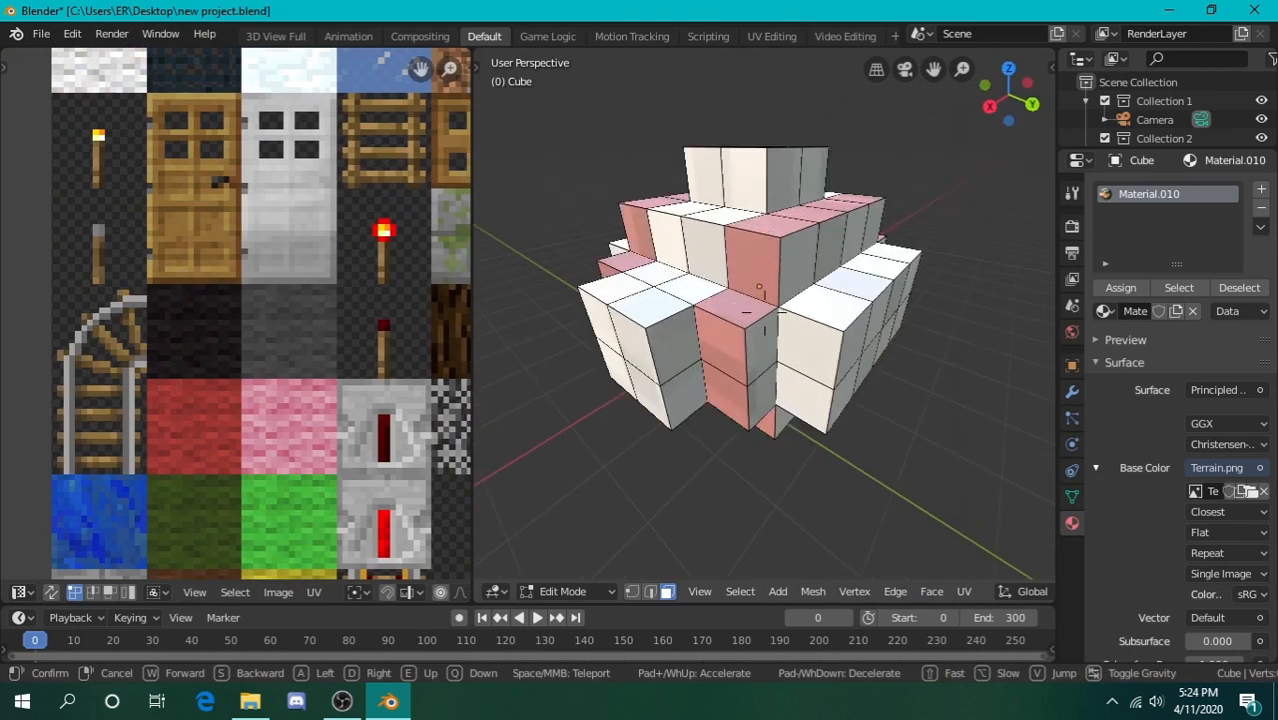
Finish walking around the object and restore the red band faces' selection by undoing the last change
{"action": "key", "text": "w"}
{"action": "key", "text": "e"}
{"action": "left_click", "coordinate": [764, 313]}
{"action": "key", "text": "ctrl+z"}
Select the lone UV square near the red wool tile's upper-left corner and move it onto a single pixel
{"action": "scroll", "coordinate": [285, 386], "scroll_direction": "up", "scroll_amount": 4}
{"action": "middle_click_drag", "start_coordinate": [156, 417], "coordinate": [203, 154]}
{"action": "scroll", "coordinate": [218, 240], "scroll_direction": "up", "scroll_amount": 3}
{"action": "middle_click_drag", "start_coordinate": [221, 245], "coordinate": [370, 150]}
{"action": "scroll", "coordinate": [197, 167], "scroll_direction": "up", "scroll_amount": 3}
{"action": "middle_click_drag", "start_coordinate": [147, 168], "coordinate": [275, 279]}
{"action": "key", "text": "alt+a"}
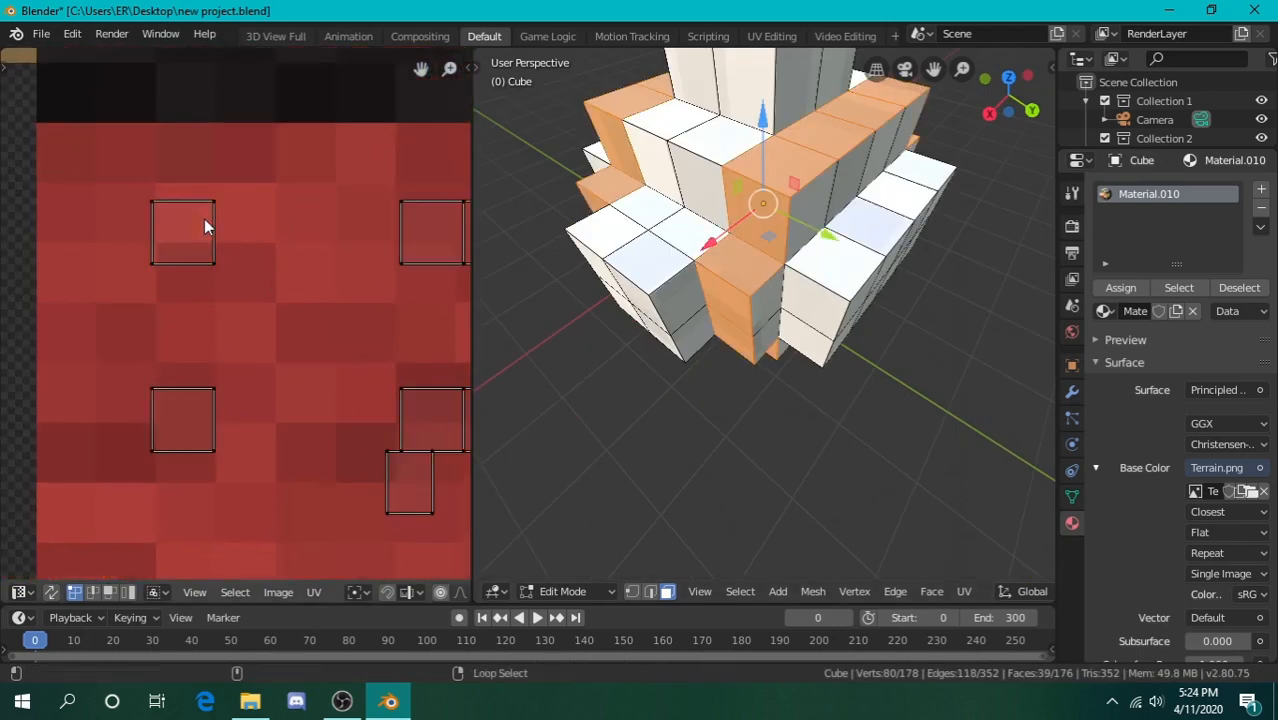
{"action": "key", "text": "b"}
{"action": "left_click_drag", "start_coordinate": [120, 188], "coordinate": [249, 314]}
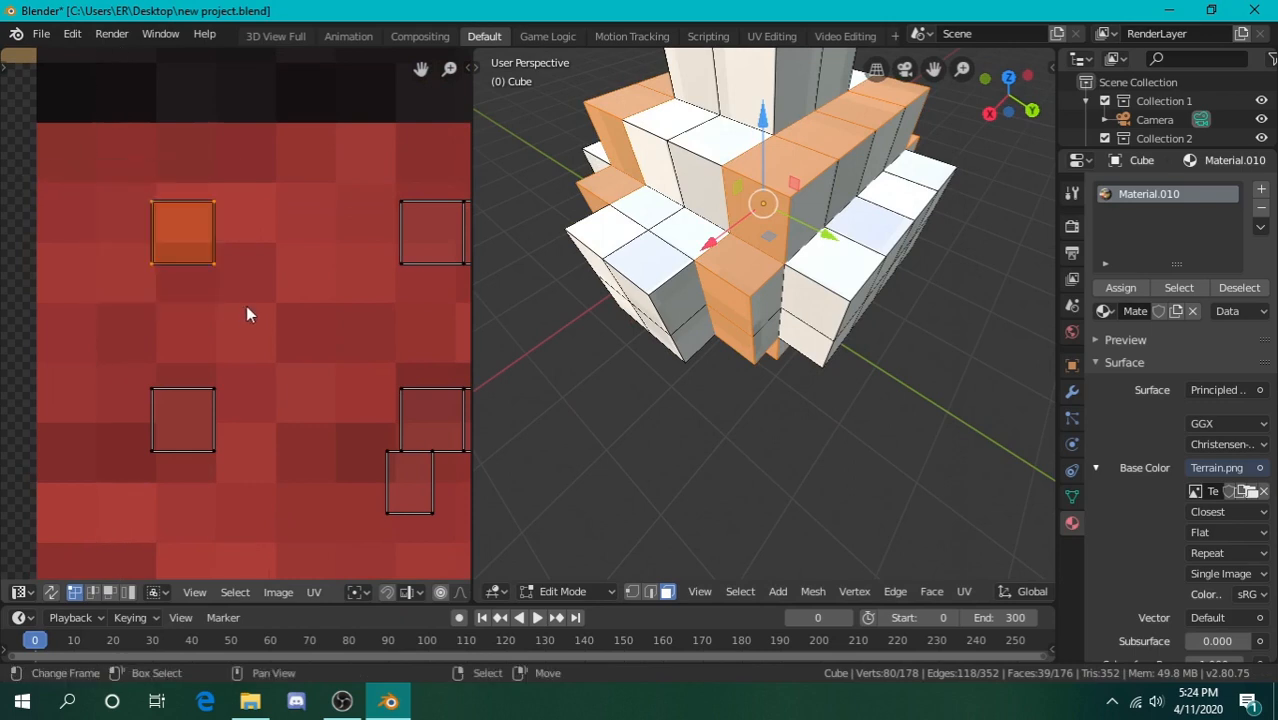
{"action": "key", "text": "g"}
{"action": "left_click", "coordinate": [254, 254]}
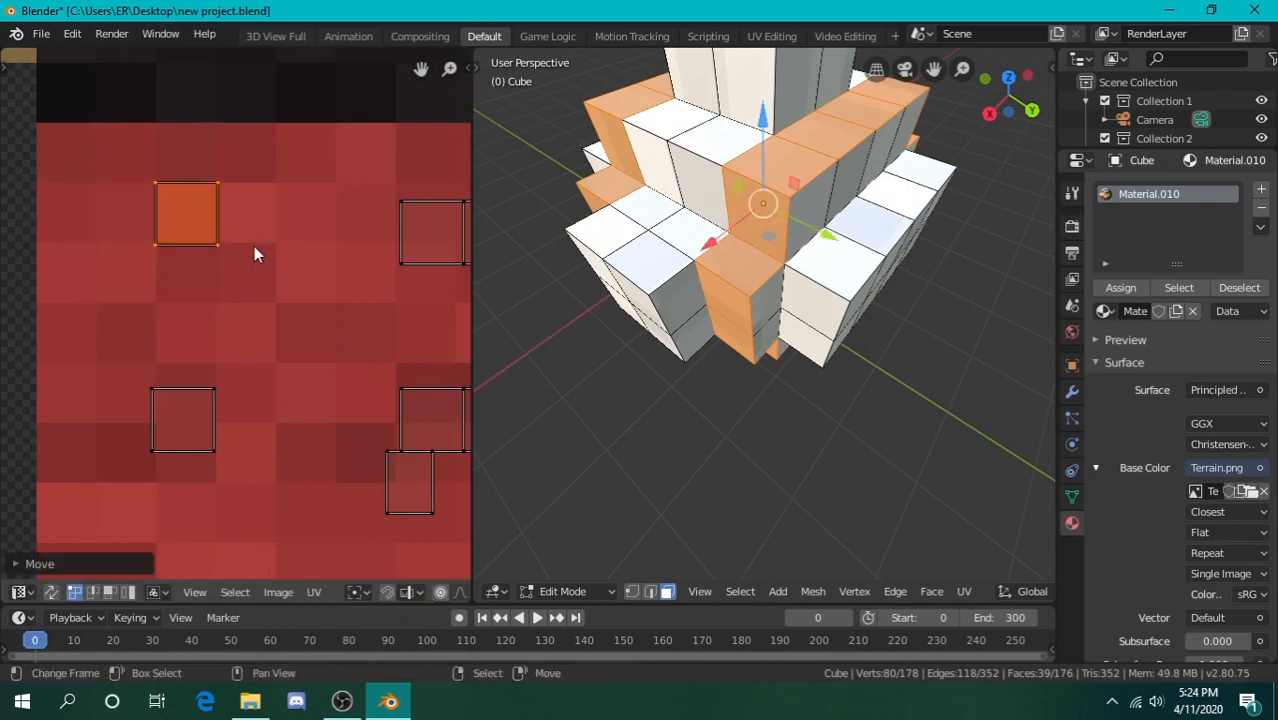
Select the upper pair of adjoining UV squares, move it onto two neighbouring red wool pixels and scale it down to fit
{"action": "middle_click_drag", "start_coordinate": [273, 221], "coordinate": [21, 225]}
{"action": "key", "text": "alt+a"}
{"action": "key", "text": "b"}
{"action": "left_click_drag", "start_coordinate": [127, 181], "coordinate": [285, 290]}
{"action": "key", "text": "g"}
{"action": "left_click", "coordinate": [350, 265]}
{"action": "key", "text": "s"}
{"action": "left_click", "coordinate": [333, 259]}
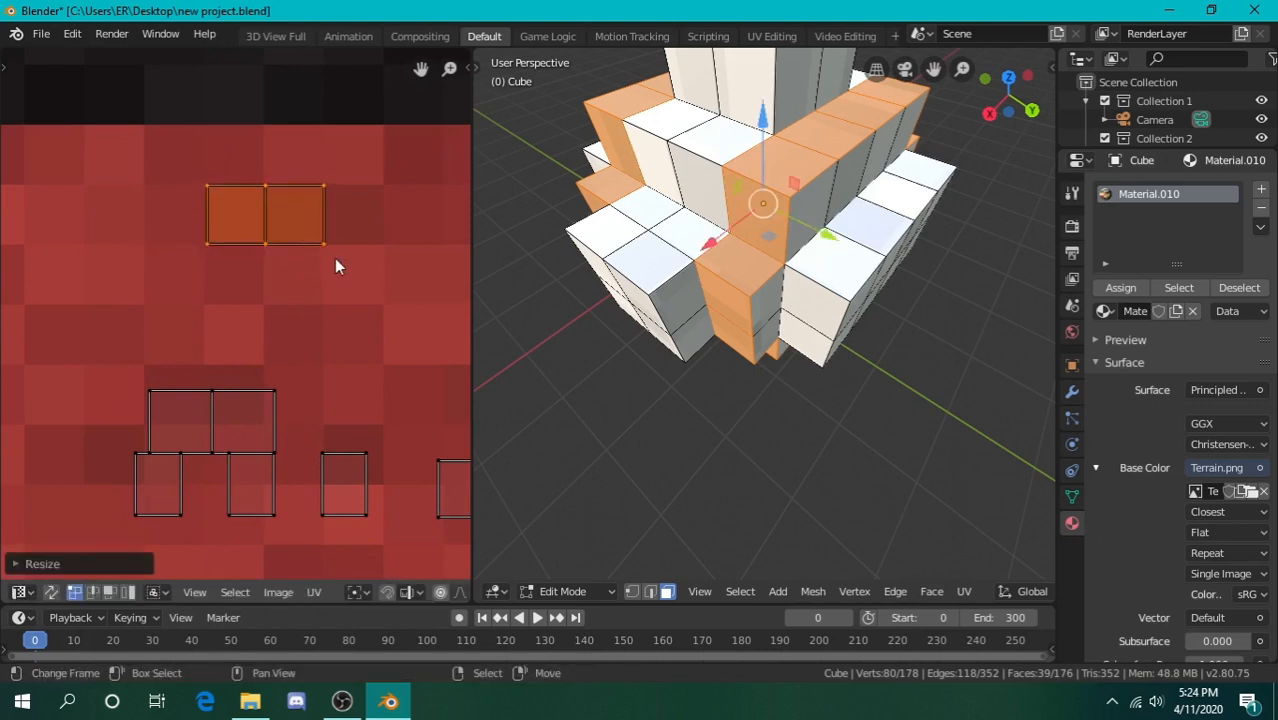
Fine-tune the pair's size, first along Y and again uniformly, to match its two red wool pixels
{"action": "key", "text": "s"}
{"action": "key", "text": "x"}
{"action": "key", "text": "Escape"}
{"action": "key", "text": "s"}
{"action": "key", "text": "y"}
{"action": "left_click", "coordinate": [415, 271]}
{"action": "scroll", "coordinate": [361, 246], "scroll_direction": "down", "scroll_amount": 3}
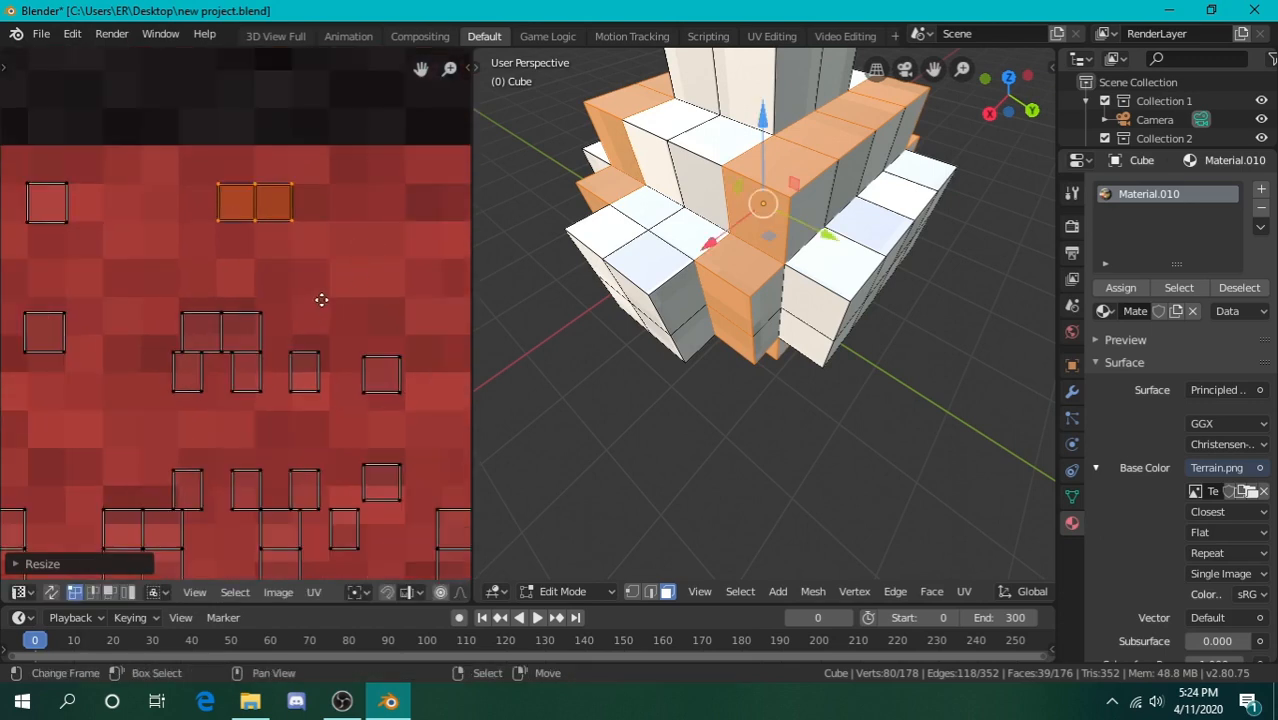
{"action": "key", "text": "s"}
{"action": "left_click", "coordinate": [303, 182]}
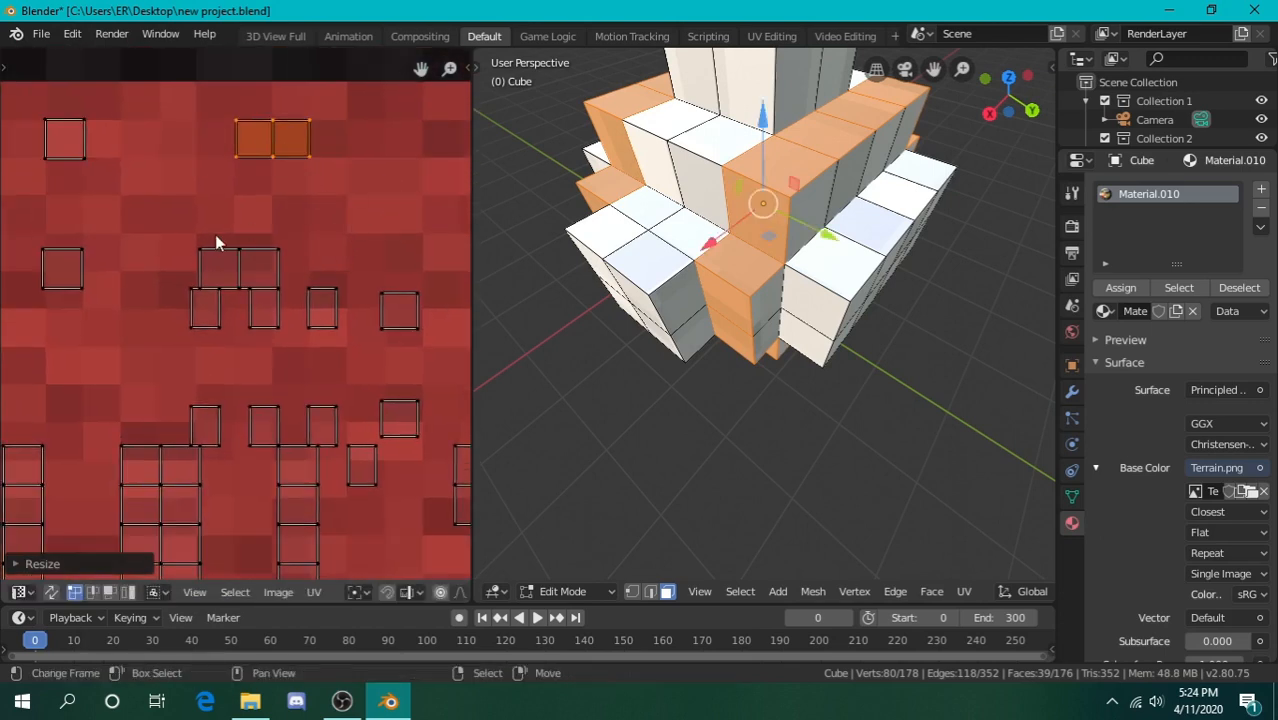
Select the UV square below, shrink it and move it inside a single red wool pixel
{"action": "scroll", "coordinate": [225, 230], "scroll_direction": "up", "scroll_amount": 5}
{"action": "key", "text": "b"}
{"action": "left_click_drag", "start_coordinate": [177, 242], "coordinate": [382, 441]}
{"action": "key", "text": "s"}
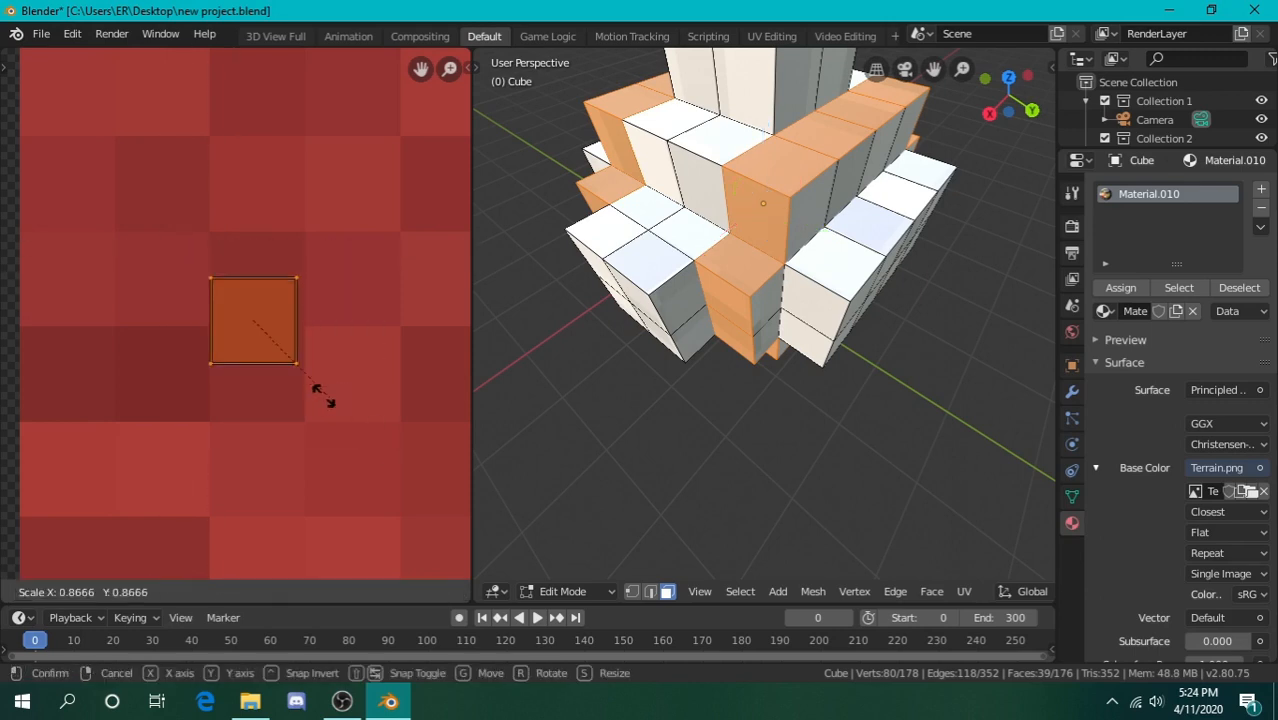
{"action": "left_click", "coordinate": [282, 374]}
{"action": "key", "text": "g"}
{"action": "left_click", "coordinate": [283, 339]}
Select the four-square UV column at the red wool tile's left edge, enlarge it and reposition it over the pixels
{"action": "middle_click_drag", "start_coordinate": [297, 280], "coordinate": [263, 528]}
{"action": "middle_click_drag", "start_coordinate": [299, 345], "coordinate": [315, 193]}
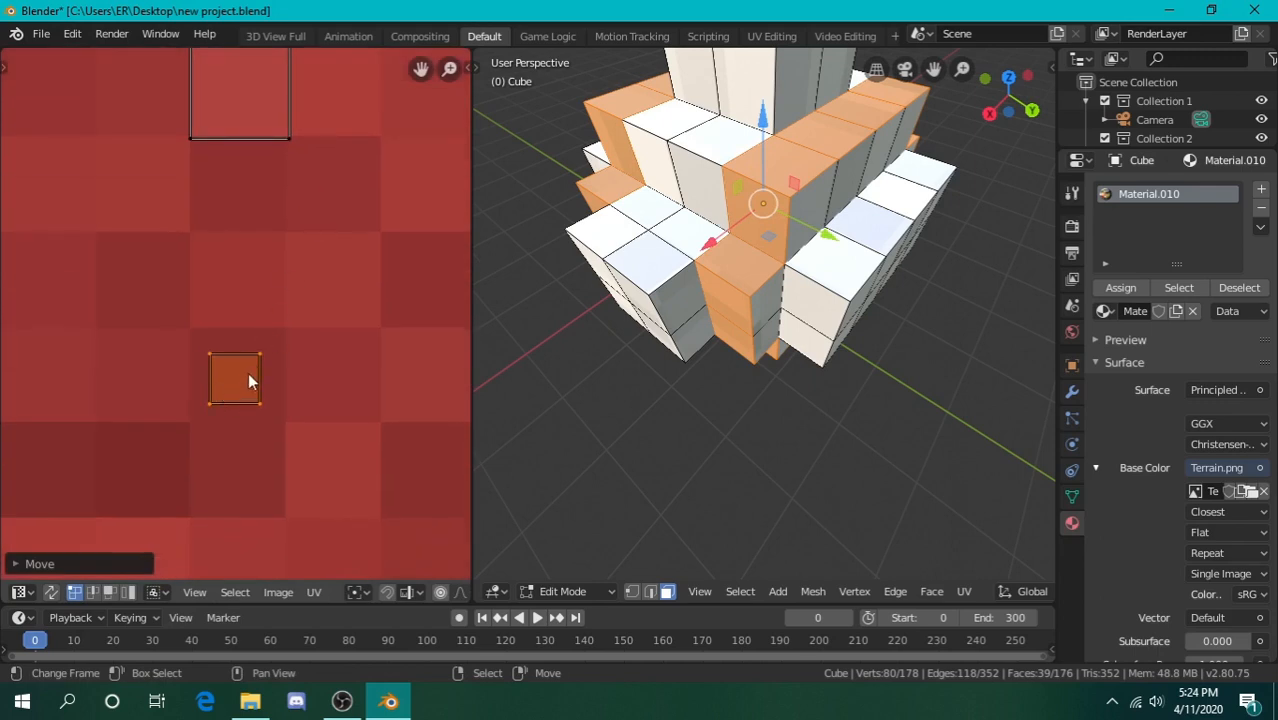
{"action": "scroll", "coordinate": [251, 370], "scroll_direction": "down", "scroll_amount": 1}
{"action": "middle_click_drag", "start_coordinate": [321, 465], "coordinate": [293, 242]}
{"action": "middle_click_drag", "start_coordinate": [207, 446], "coordinate": [280, 290]}
{"action": "key", "text": "a"}
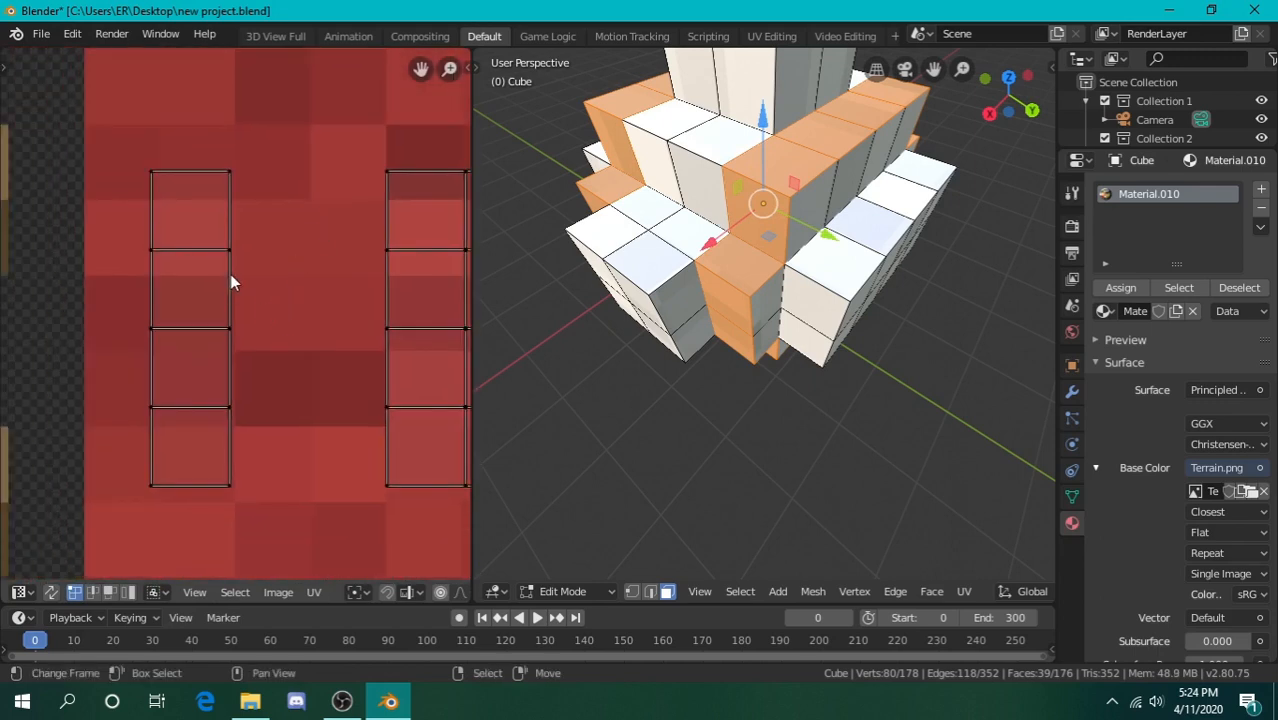
{"action": "left_click_drag", "start_coordinate": [137, 131], "coordinate": [290, 490]}
{"action": "scroll", "coordinate": [297, 410], "scroll_direction": "down", "scroll_amount": 2}
{"action": "scroll", "coordinate": [288, 394], "scroll_direction": "up", "scroll_amount": 2}
{"action": "key", "text": "s"}
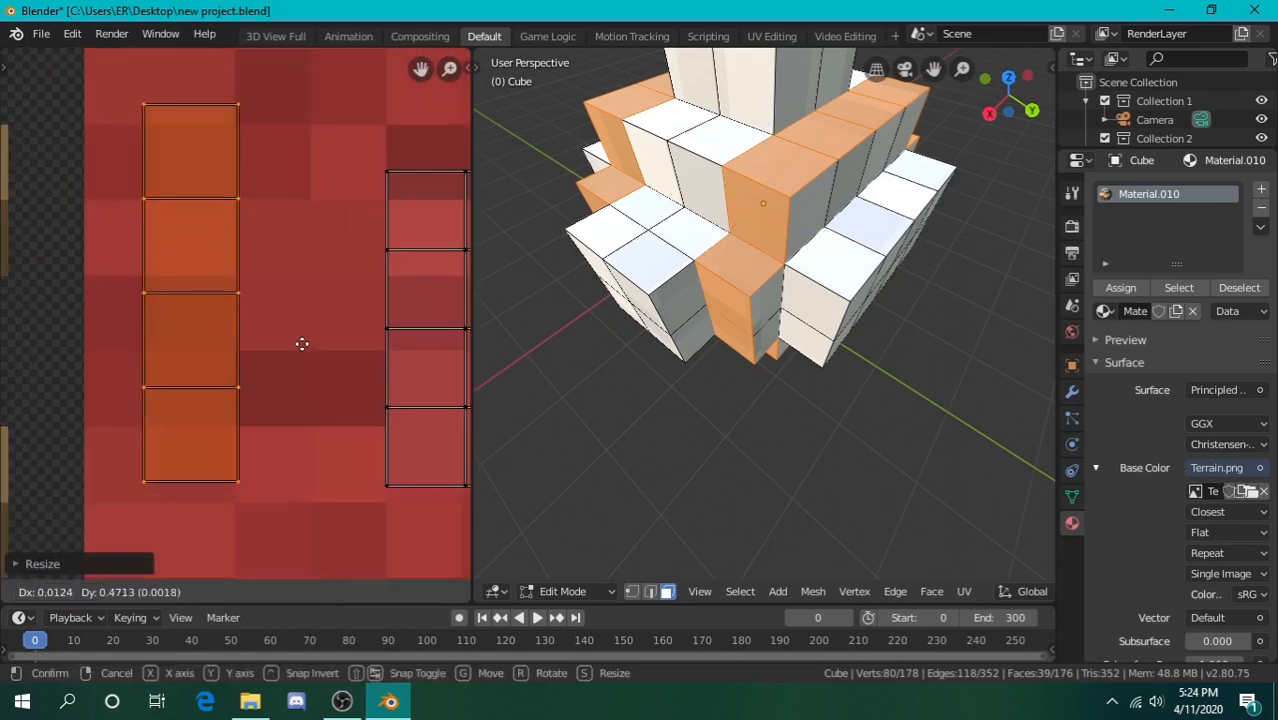
{"action": "left_click", "coordinate": [303, 344]}
Scale the four-square column down slightly, shift it, and scale it along Y to match the red wool pixel rows
{"action": "key", "text": "s"}
{"action": "left_click", "coordinate": [296, 344]}
{"action": "key", "text": "g"}
{"action": "left_click", "coordinate": [300, 328]}
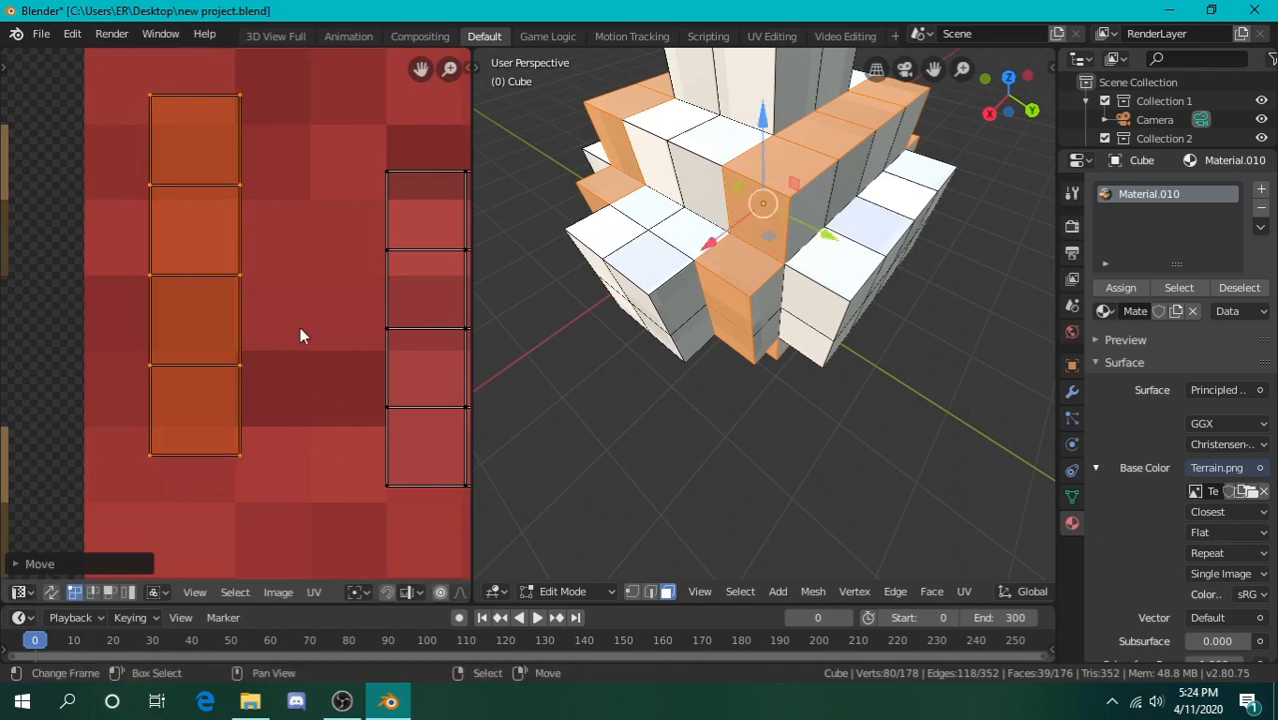
{"action": "key", "text": "g"}
{"action": "key", "text": "x"}
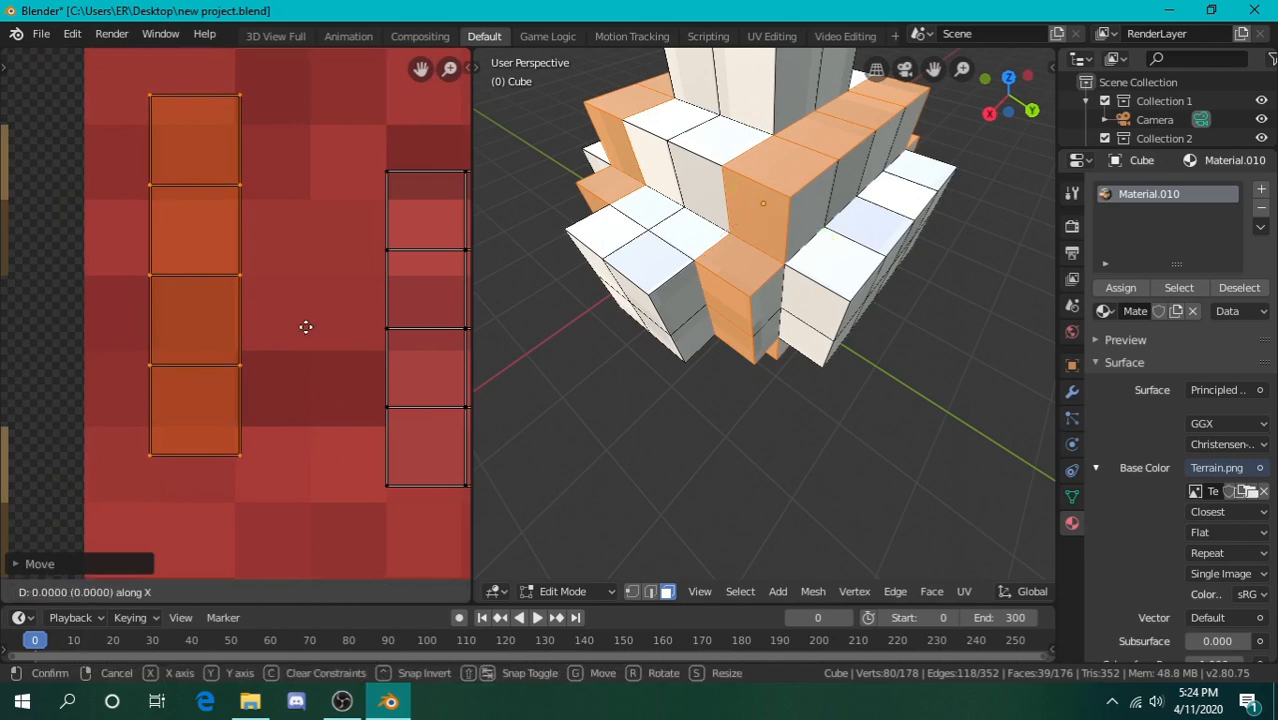
{"action": "left_click", "coordinate": [301, 329]}
{"action": "scroll", "coordinate": [300, 326], "scroll_direction": "down", "scroll_amount": 1}
{"action": "key", "text": "s"}
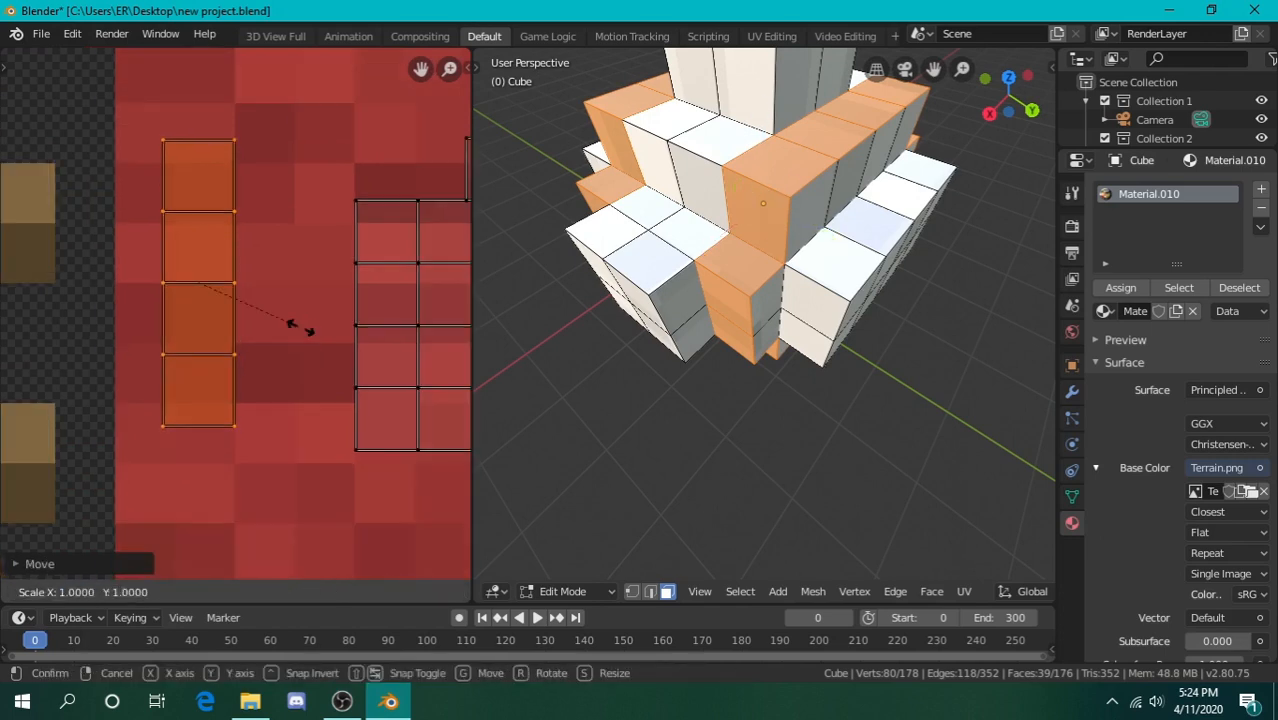
{"action": "key", "text": "y"}
{"action": "left_click", "coordinate": [280, 326]}
Deselect the fitted column and focus on the two-by-four block of UV squares beside it
{"action": "middle_click_drag", "start_coordinate": [315, 380], "coordinate": [151, 358]}
{"action": "scroll", "coordinate": [300, 376], "scroll_direction": "down", "scroll_amount": 1}
{"action": "key", "text": "alt+a"}
{"action": "scroll", "coordinate": [306, 347], "scroll_direction": "up", "scroll_amount": 2}
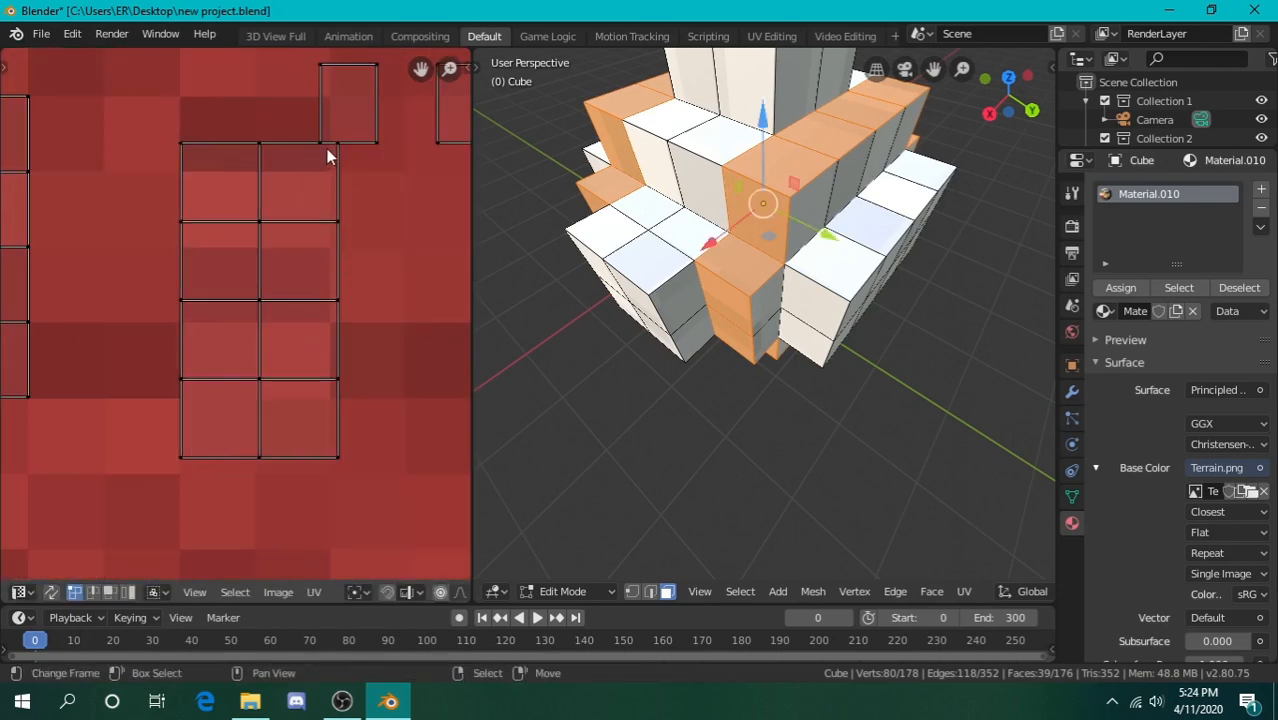
{"action": "scroll", "coordinate": [350, 180], "scroll_direction": "down", "scroll_amount": 1}
{"action": "middle_click_drag", "start_coordinate": [362, 163], "coordinate": [282, 153]}
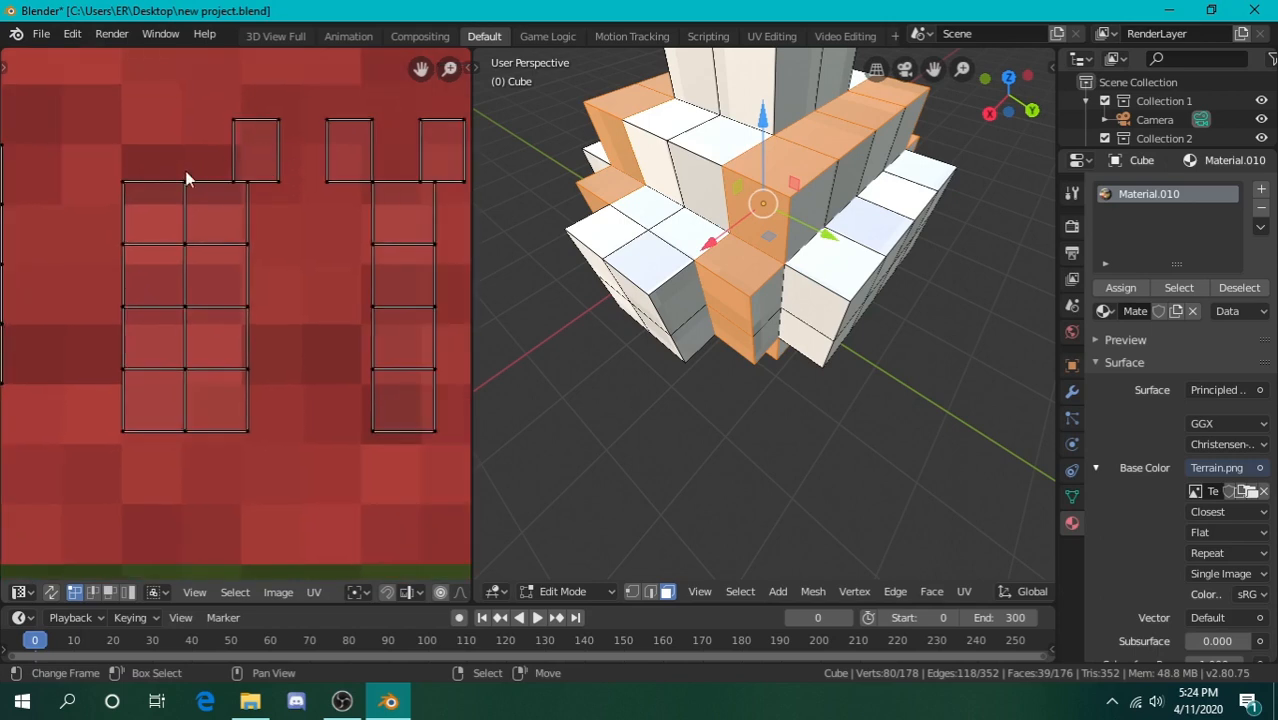
{"action": "key", "text": "b"}
{"action": "left_click_drag", "start_coordinate": [91, 92], "coordinate": [299, 462]}
{"action": "key", "text": "g"}
{"action": "right_click", "coordinate": [299, 400]}
{"action": "key", "text": "alt+a"}
Select the whole two-by-four UV block without the small overlapping square and move it onto two columns of red wool pixels
{"action": "key", "text": "b"}
{"action": "left_click_drag", "start_coordinate": [93, 153], "coordinate": [185, 440]}
{"action": "key", "text": "b"}
{"action": "left_click_drag", "start_coordinate": [180, 218], "coordinate": [310, 450]}
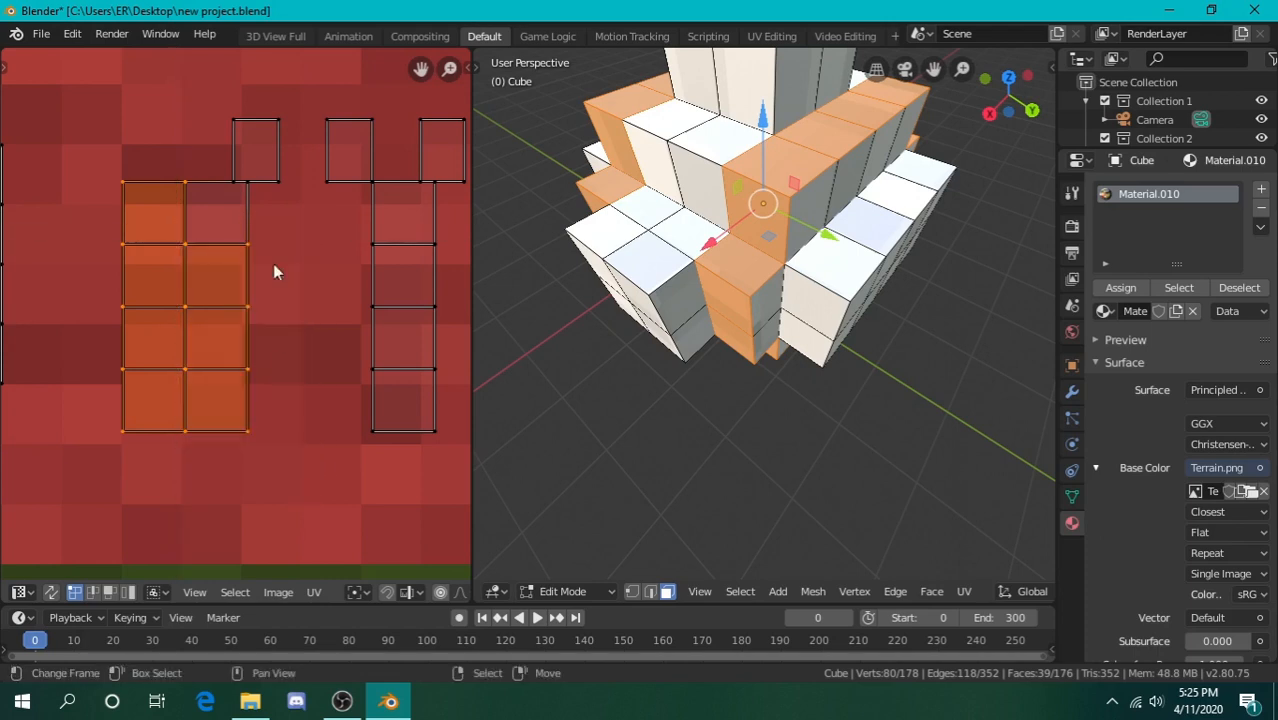
{"action": "right_click", "coordinate": [247, 181], "text": "shift"}
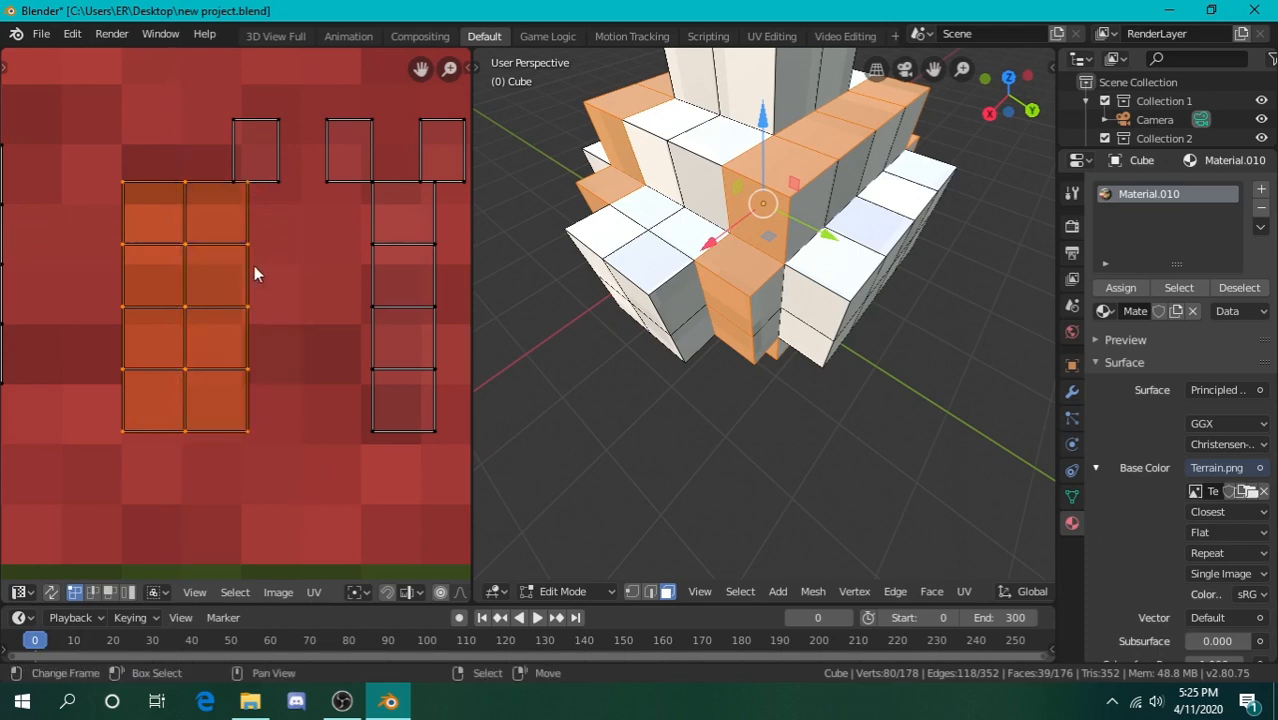
{"action": "key", "text": "g"}
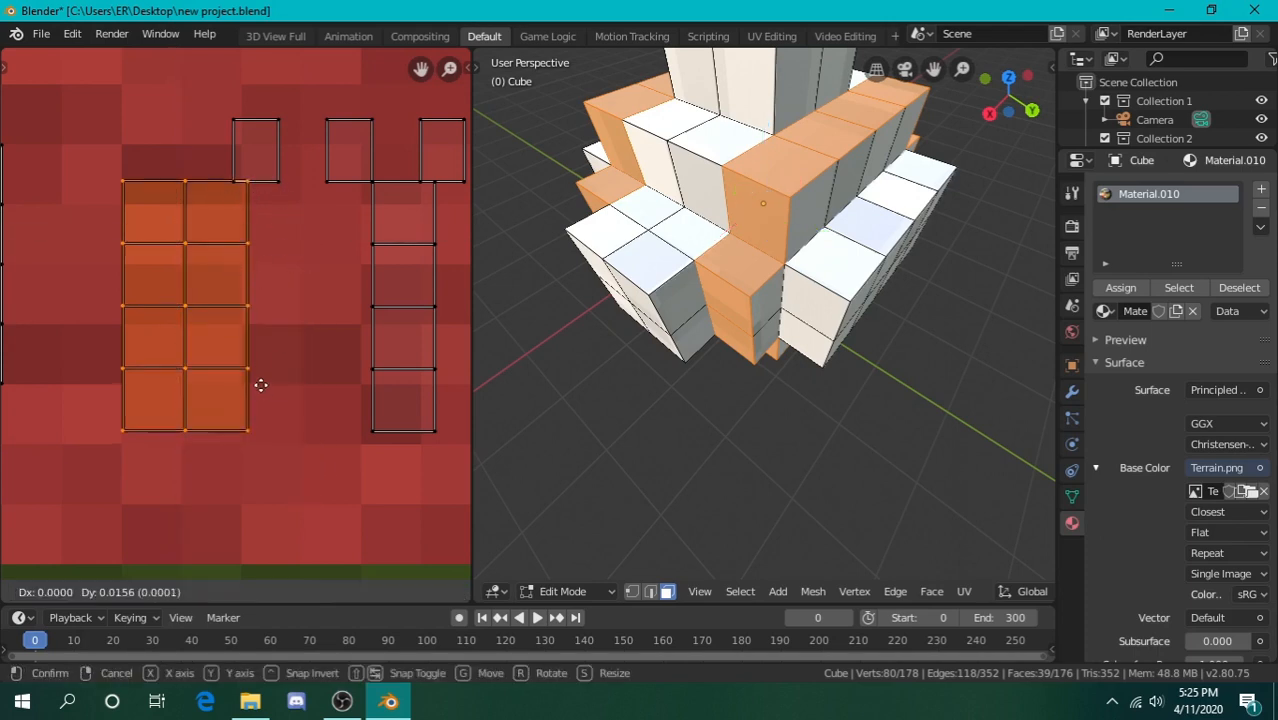
{"action": "left_click", "coordinate": [194, 356]}
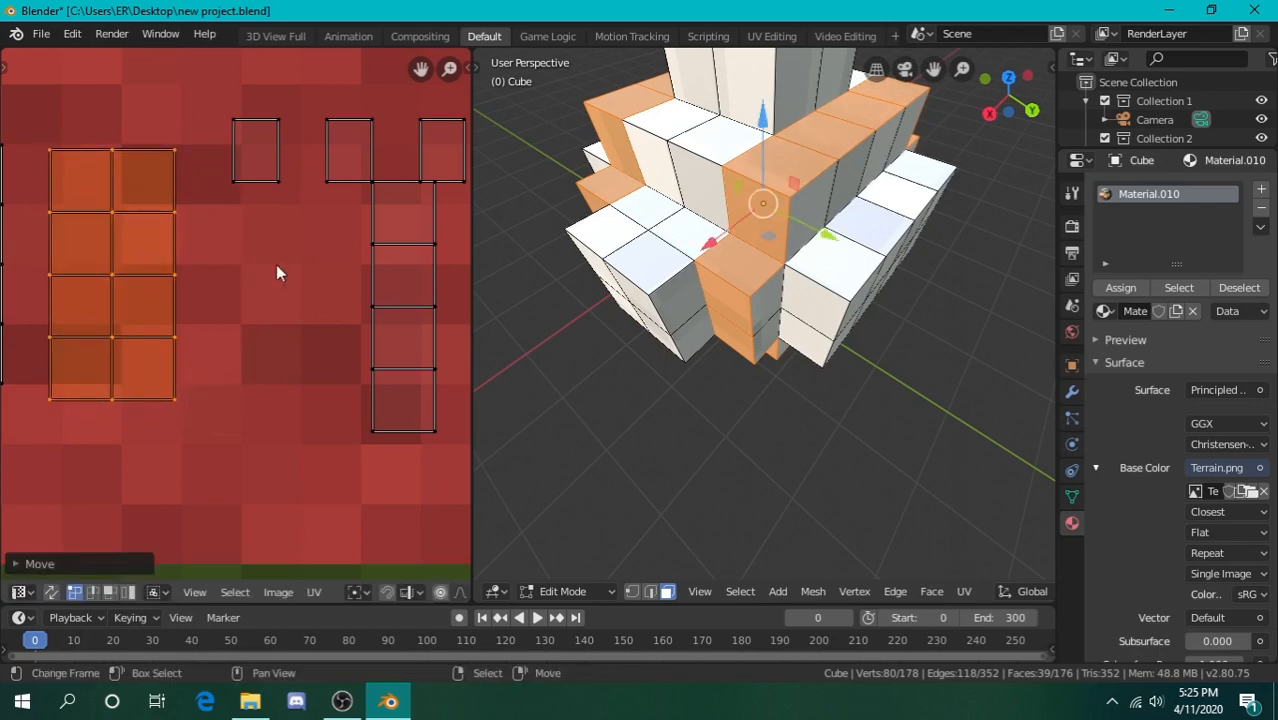
{"action": "key", "text": "g"}
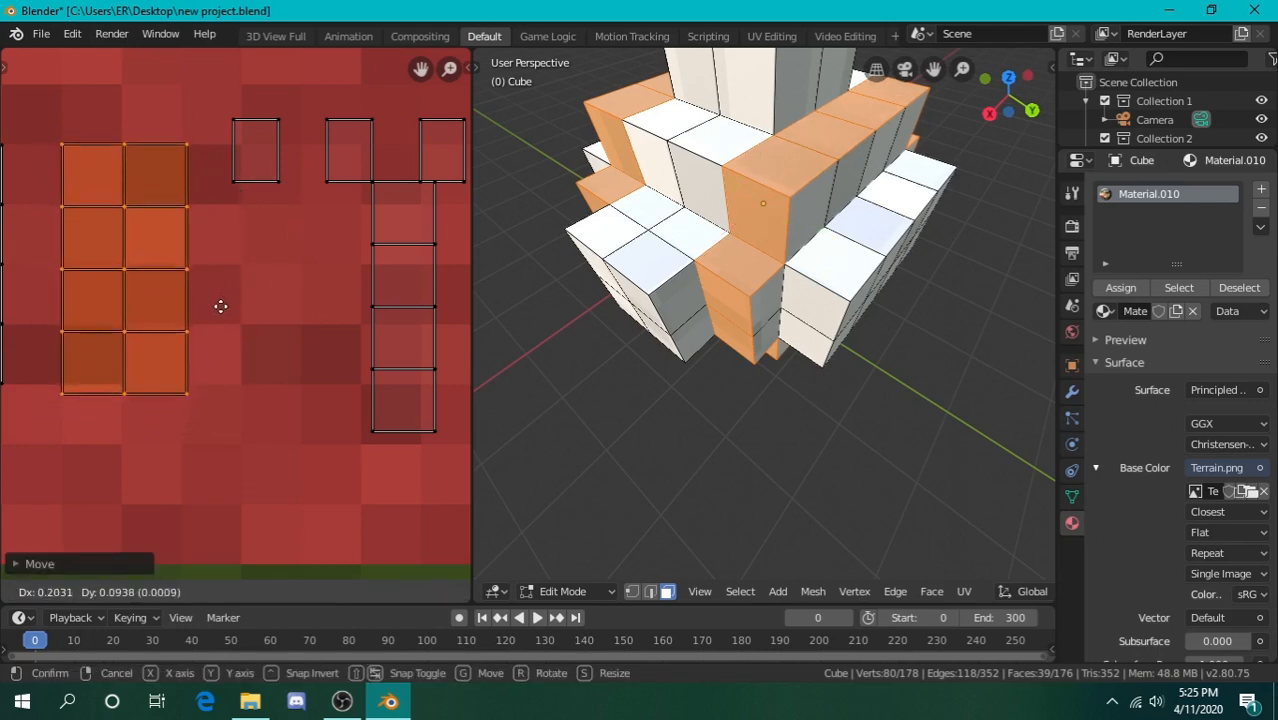
{"action": "left_click", "coordinate": [220, 307]}
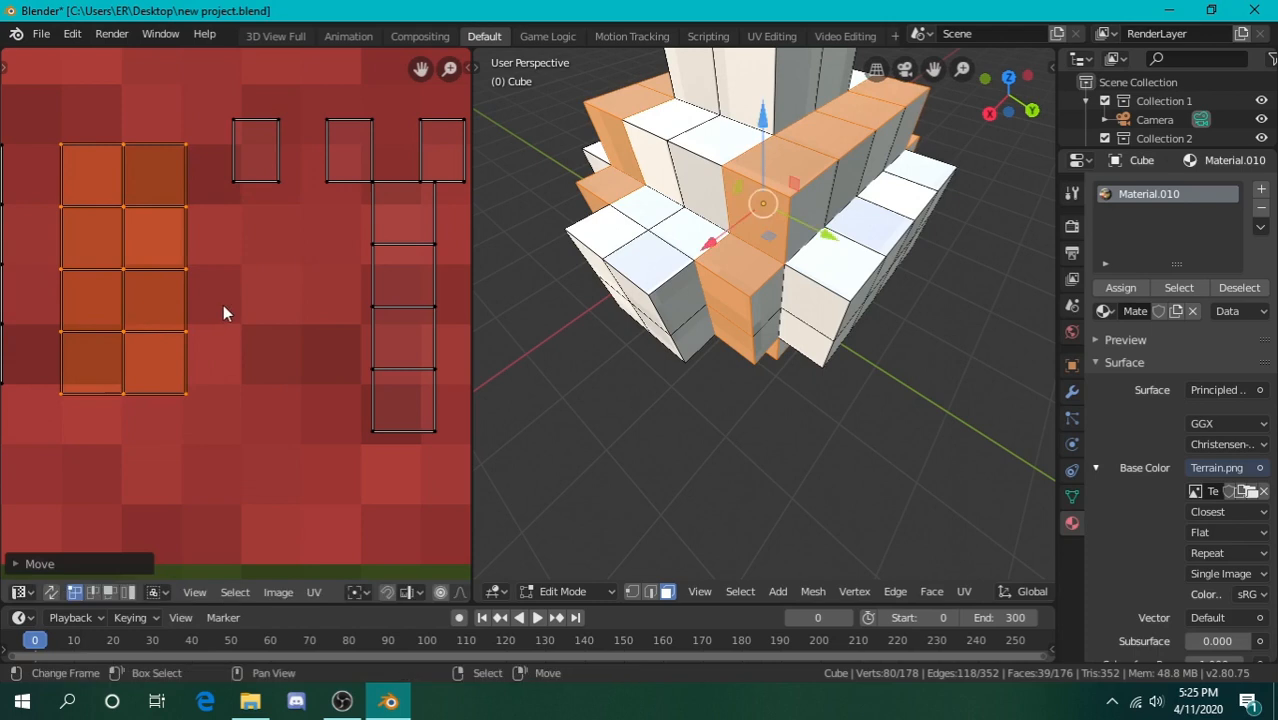
Scale the two-by-four block along Y to about 0.95 and shift it along Y to line up with the pixel rows
{"action": "key", "text": "s"}
{"action": "key", "text": "y"}
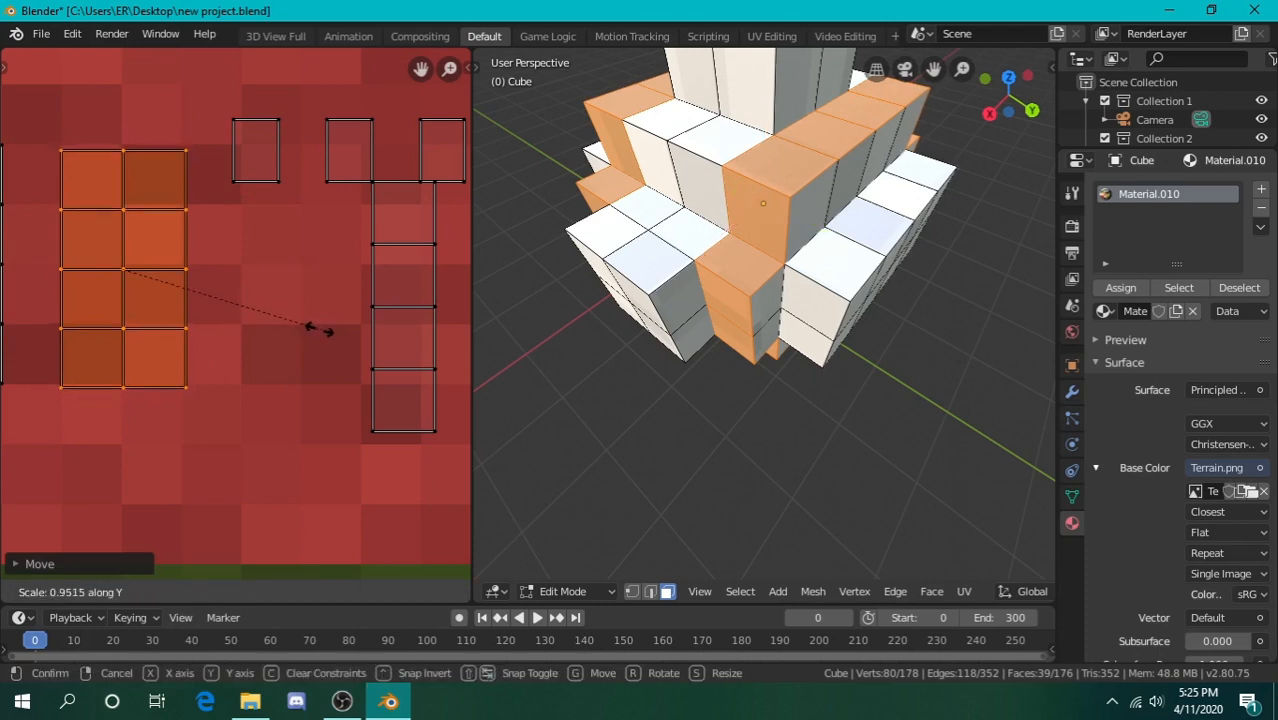
{"action": "left_click", "coordinate": [320, 336]}
{"action": "key", "text": "g"}
{"action": "key", "text": "y"}
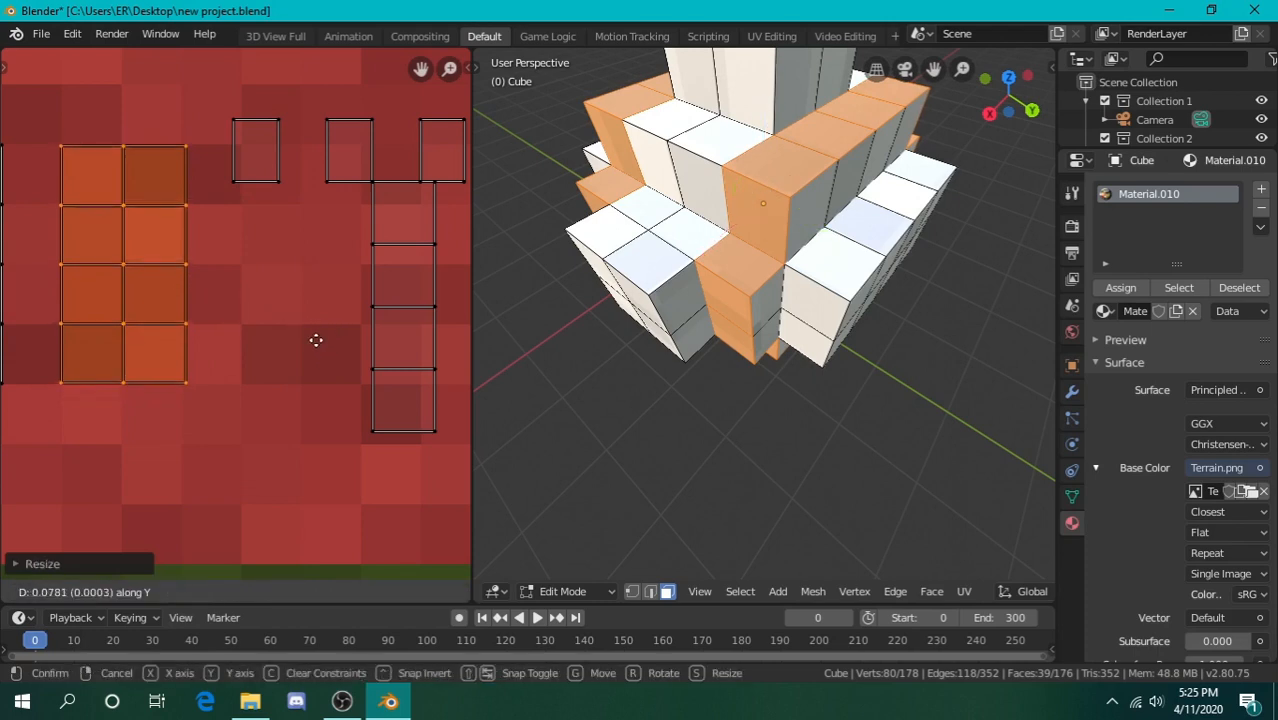
{"action": "left_click", "coordinate": [315, 340]}
Select the small UV square beside the two-by-four block, shrink it and move it inside one red wool pixel
{"action": "left_click", "coordinate": [367, 286]}
{"action": "key", "text": "b"}
{"action": "left_click_drag", "start_coordinate": [216, 106], "coordinate": [305, 210]}
{"action": "key", "text": "g"}
{"action": "left_click", "coordinate": [273, 225]}
{"action": "key", "text": "s"}
{"action": "left_click", "coordinate": [278, 228]}
{"action": "key", "text": "g"}
{"action": "left_click", "coordinate": [311, 235]}
Shrink the small UV square at the next four-square column's upper-left corner and move it inside a single pixel
{"action": "middle_click_drag", "start_coordinate": [273, 265], "coordinate": [151, 268]}
{"action": "left_click", "coordinate": [381, 292]}
{"action": "left_click_drag", "start_coordinate": [191, 106], "coordinate": [224, 114]}
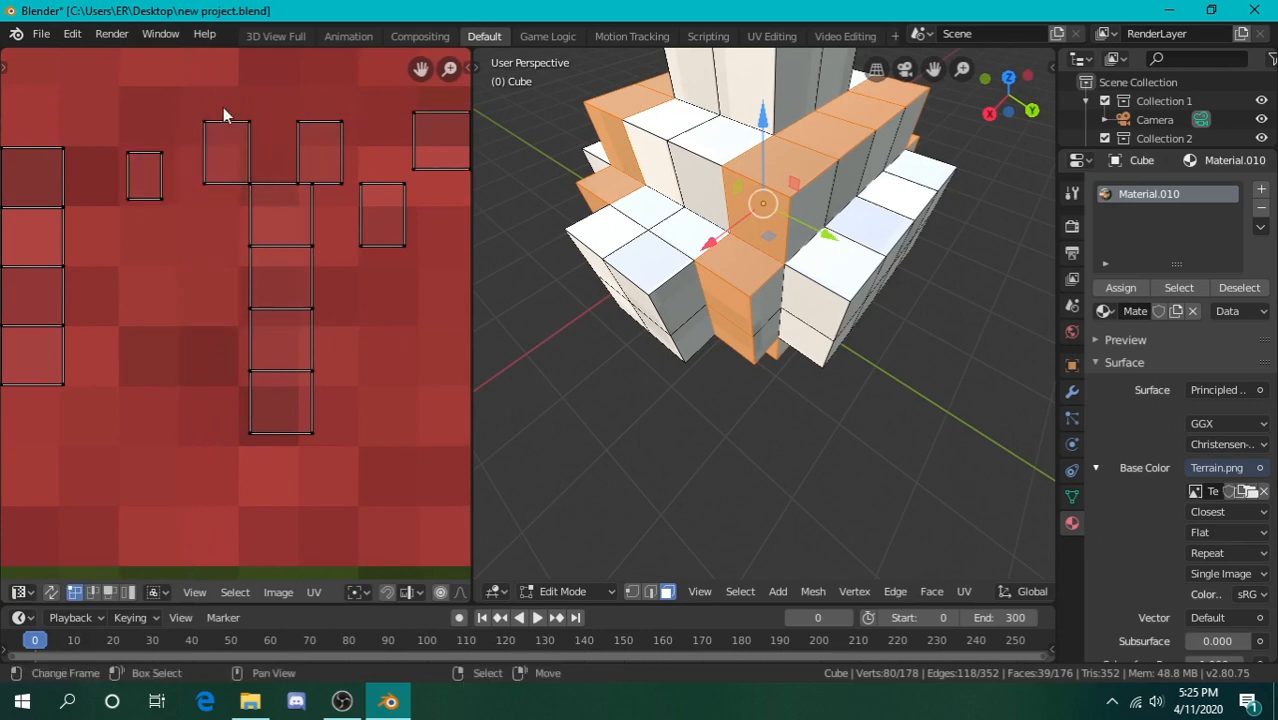
{"action": "key", "text": "g"}
{"action": "left_click", "coordinate": [262, 198]}
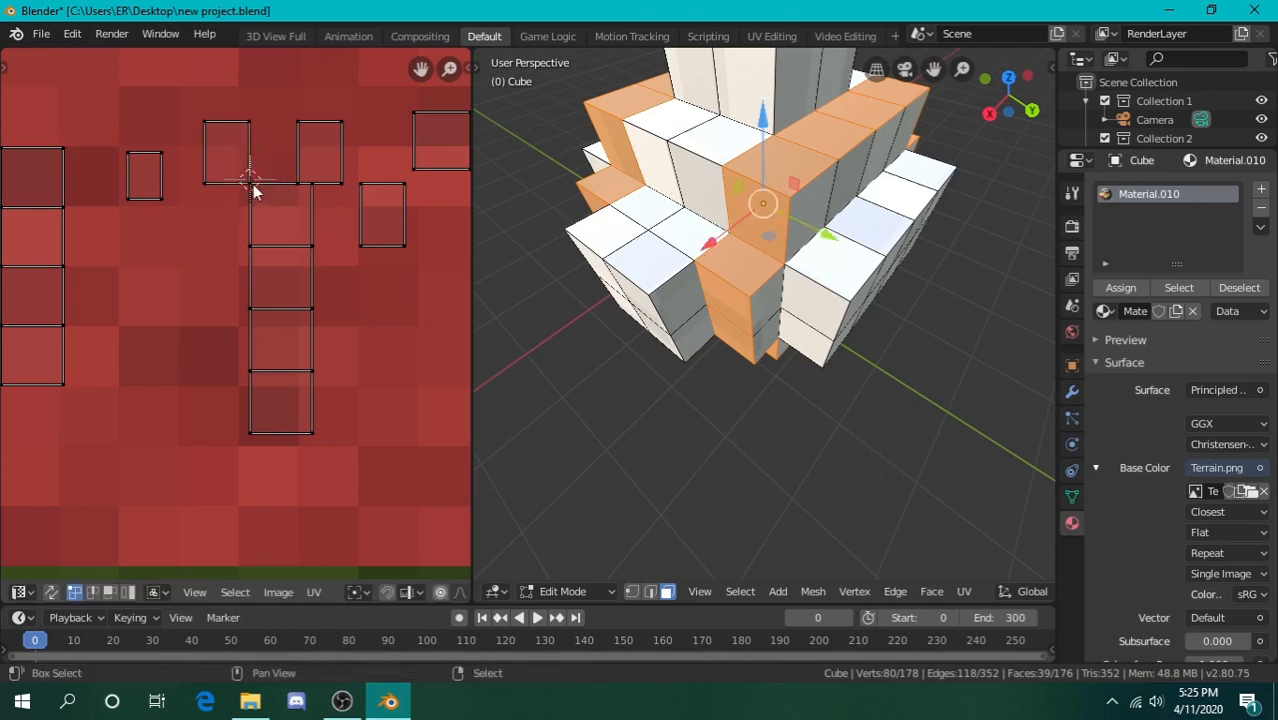
{"action": "right_click", "coordinate": [252, 166], "text": "alt"}
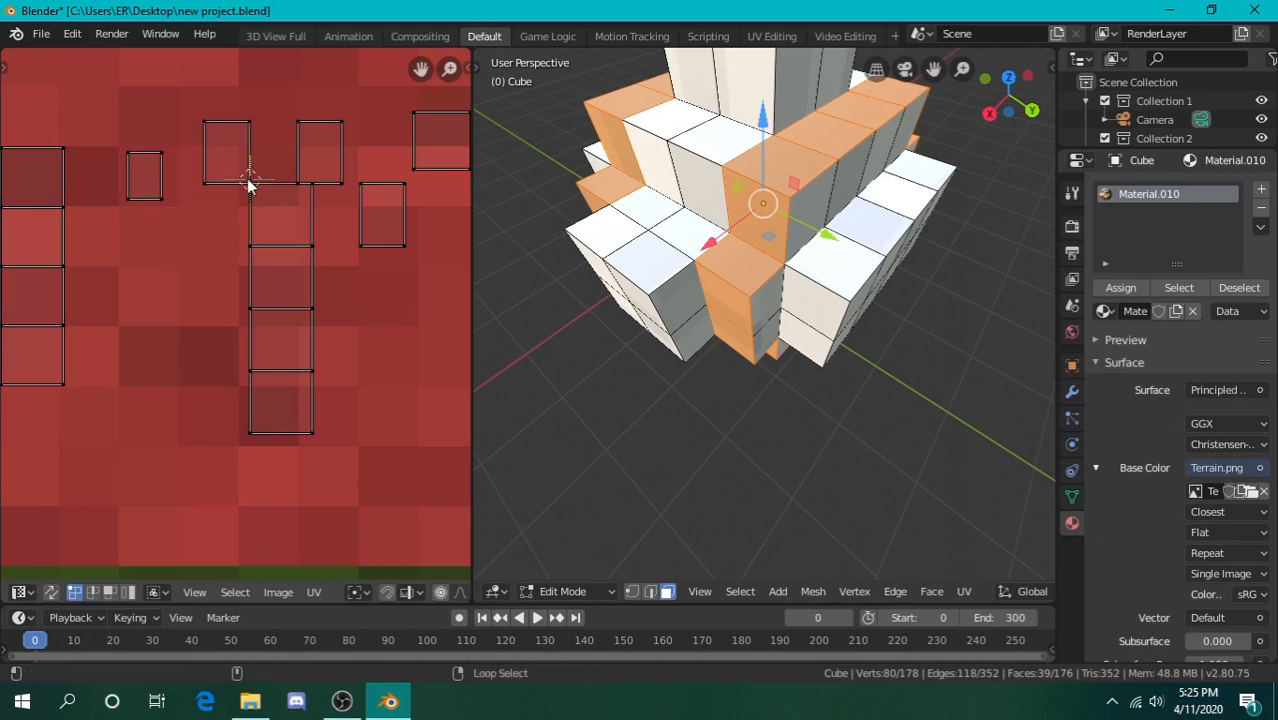
{"action": "key", "text": "s"}
{"action": "left_click", "coordinate": [287, 187]}
{"action": "key", "text": "g"}
{"action": "left_click", "coordinate": [267, 159]}
Shrink the small UV square at the column's upper-right corner and move it inside the pixel above the column
{"action": "key", "text": "alt+a"}
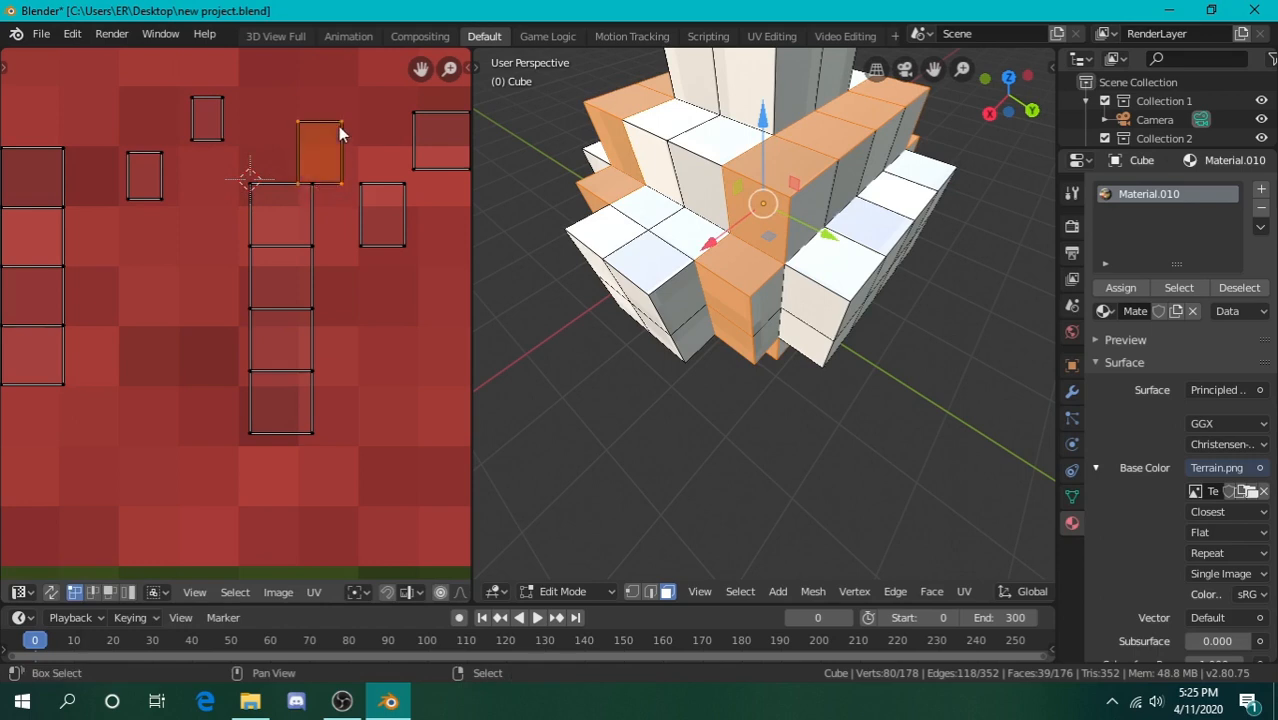
{"action": "key", "text": "s"}
{"action": "left_click", "coordinate": [358, 222]}
{"action": "key", "text": "g"}
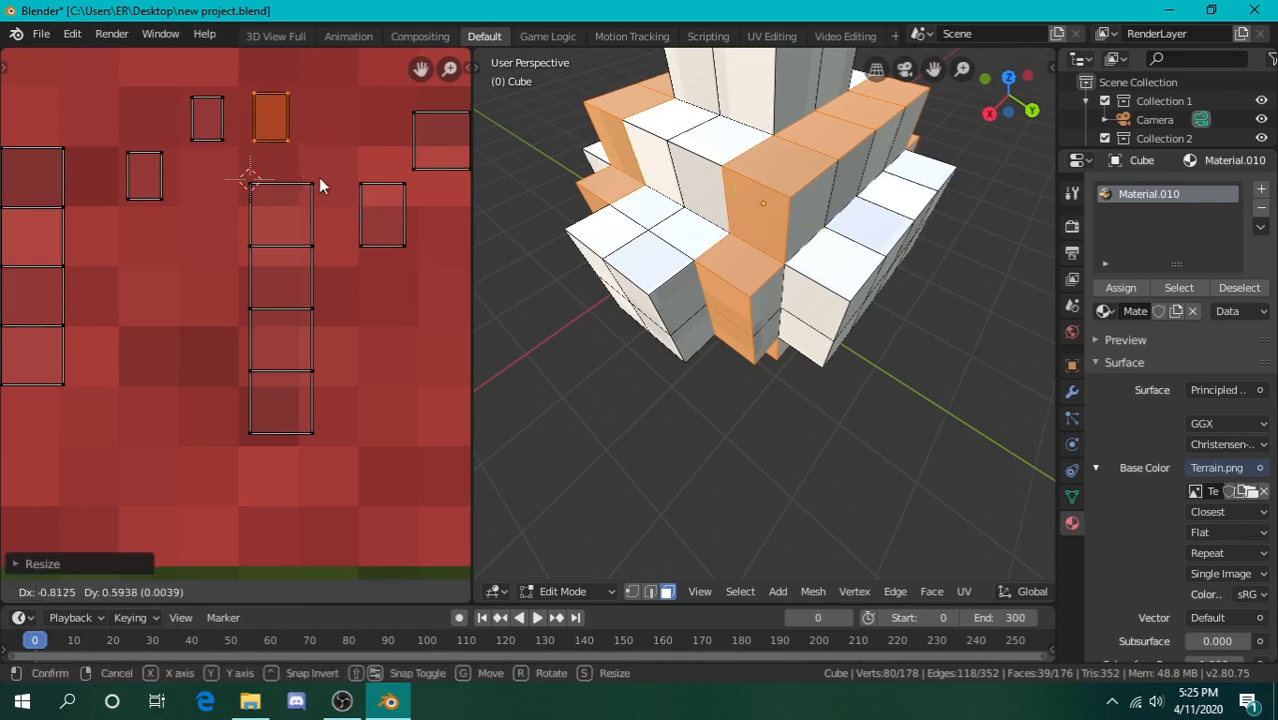
{"action": "left_click", "coordinate": [319, 182]}
Select the remaining four-square UV column, move it onto a column of red wool pixels and scale it to the pixel width
{"action": "key", "text": "alt+a"}
{"action": "key", "text": "b"}
{"action": "left_click_drag", "start_coordinate": [237, 171], "coordinate": [364, 468]}
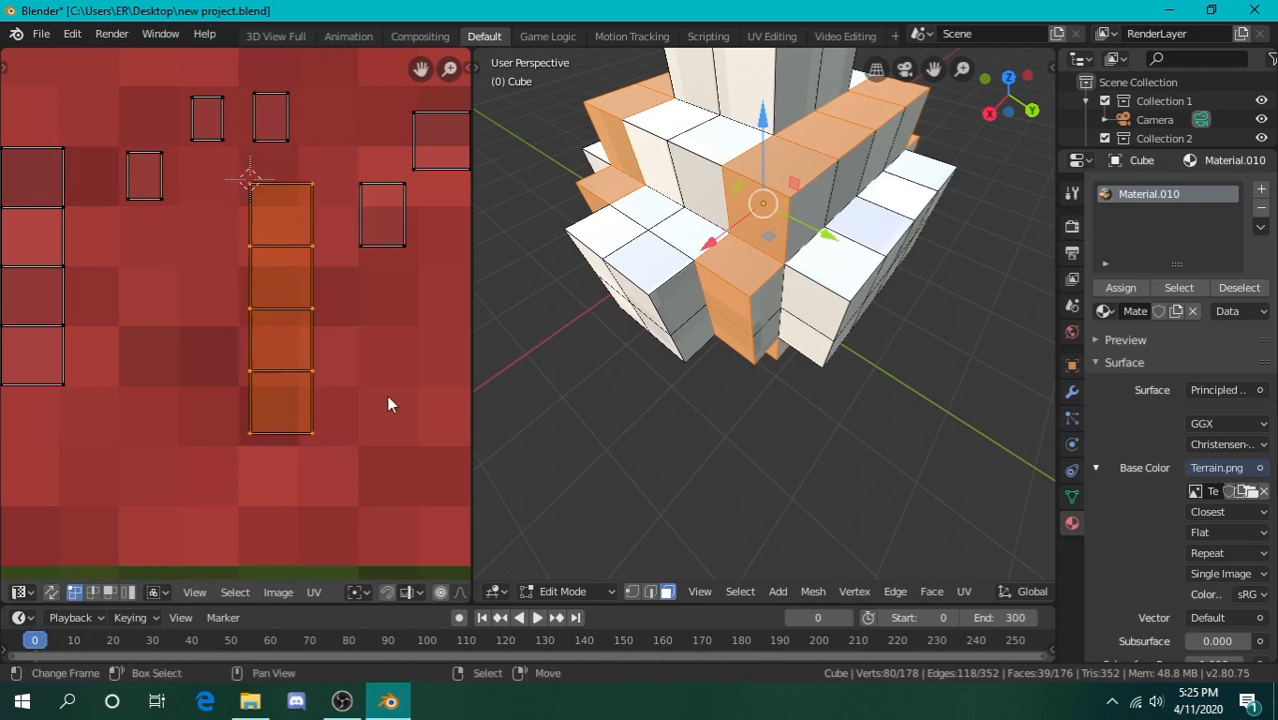
{"action": "key", "text": "s"}
{"action": "left_click", "coordinate": [348, 378]}
{"action": "key", "text": "g"}
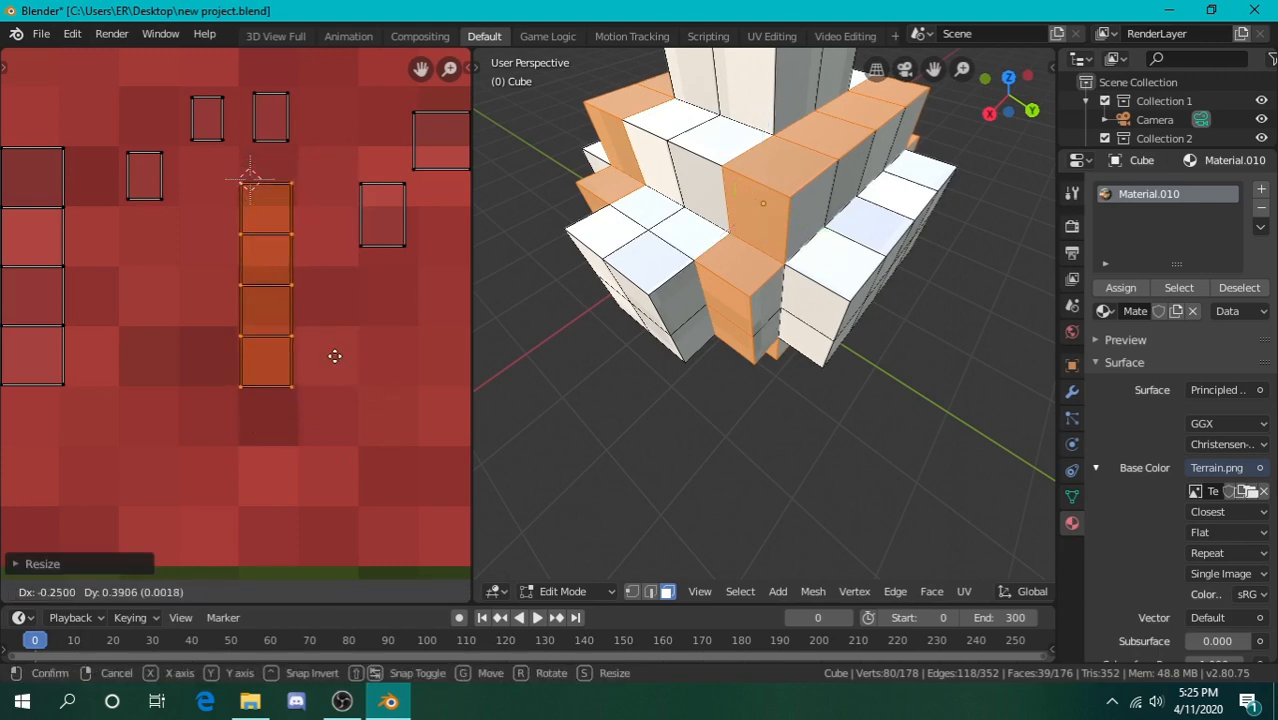
{"action": "left_click", "coordinate": [337, 380]}
{"action": "key", "text": "s"}
{"action": "left_click", "coordinate": [358, 390]}
Adjust the column's height and position along Y so each of its squares sits on its own red wool pixel
{"action": "key", "text": "s"}
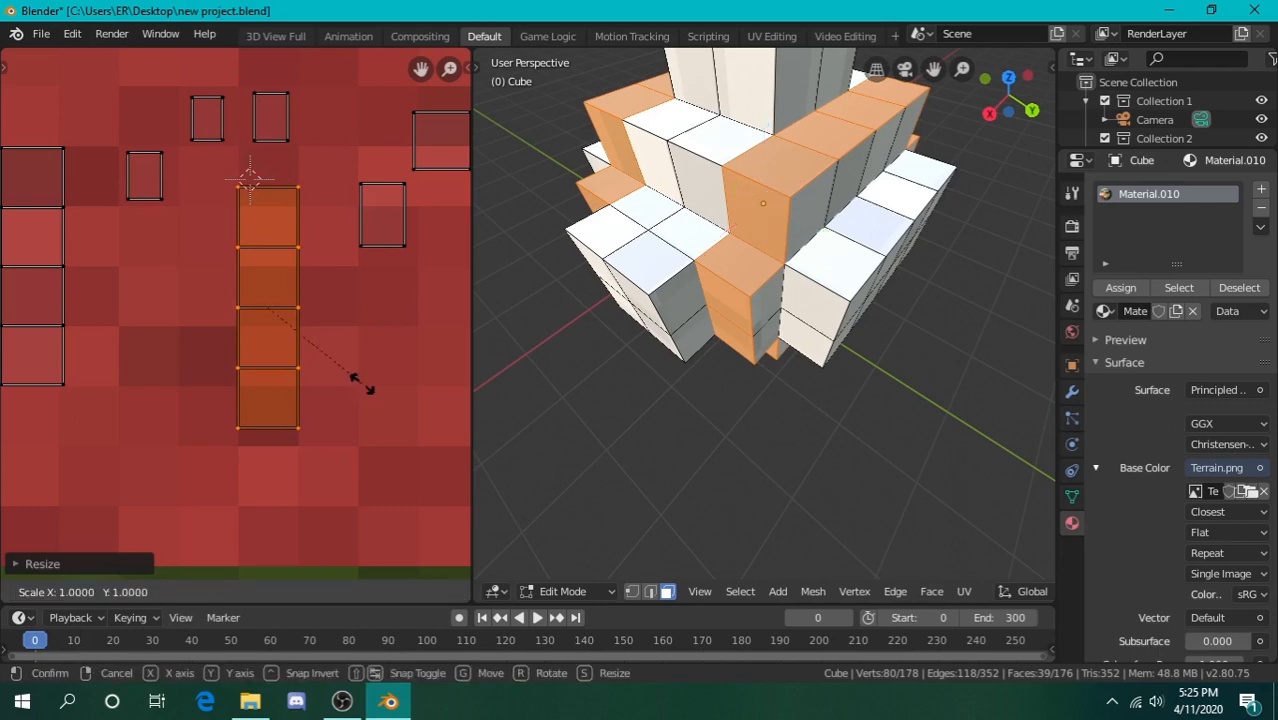
{"action": "key", "text": "y"}
{"action": "left_click", "coordinate": [342, 378]}
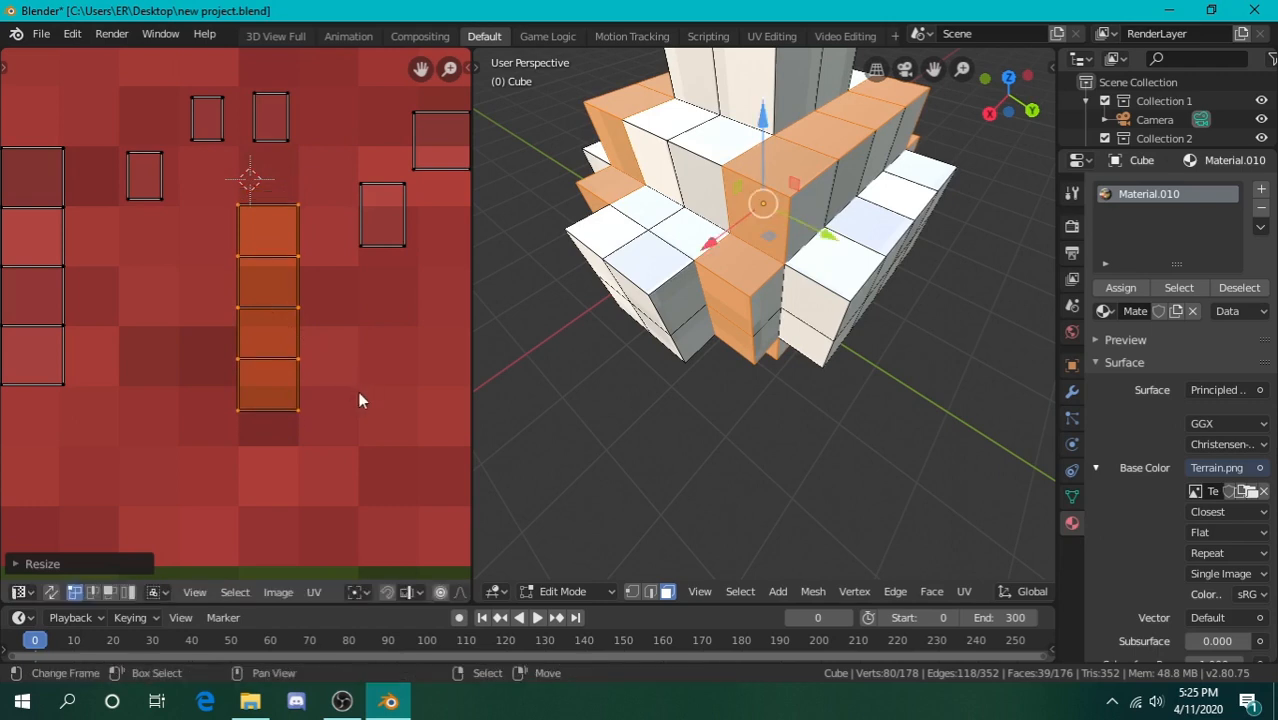
{"action": "key", "text": "g"}
{"action": "key", "text": "y"}
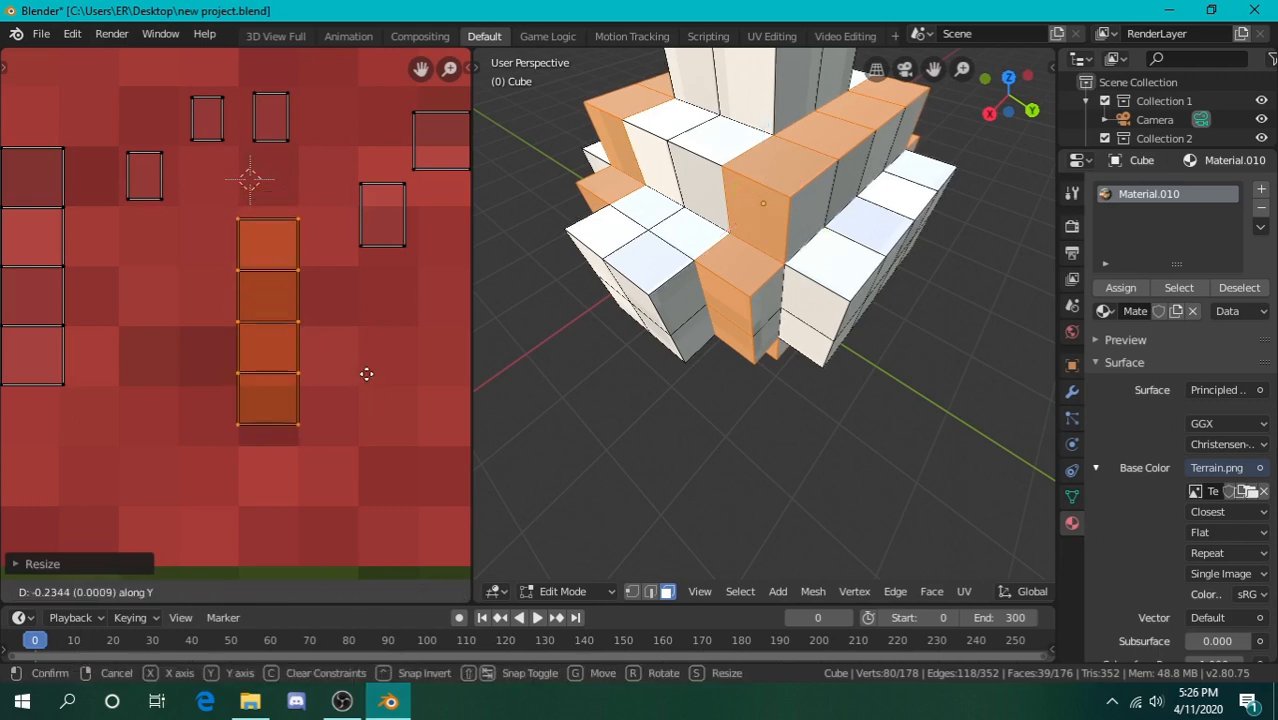
{"action": "left_click", "coordinate": [366, 376]}
{"action": "key", "text": "s"}
{"action": "key", "text": "y"}
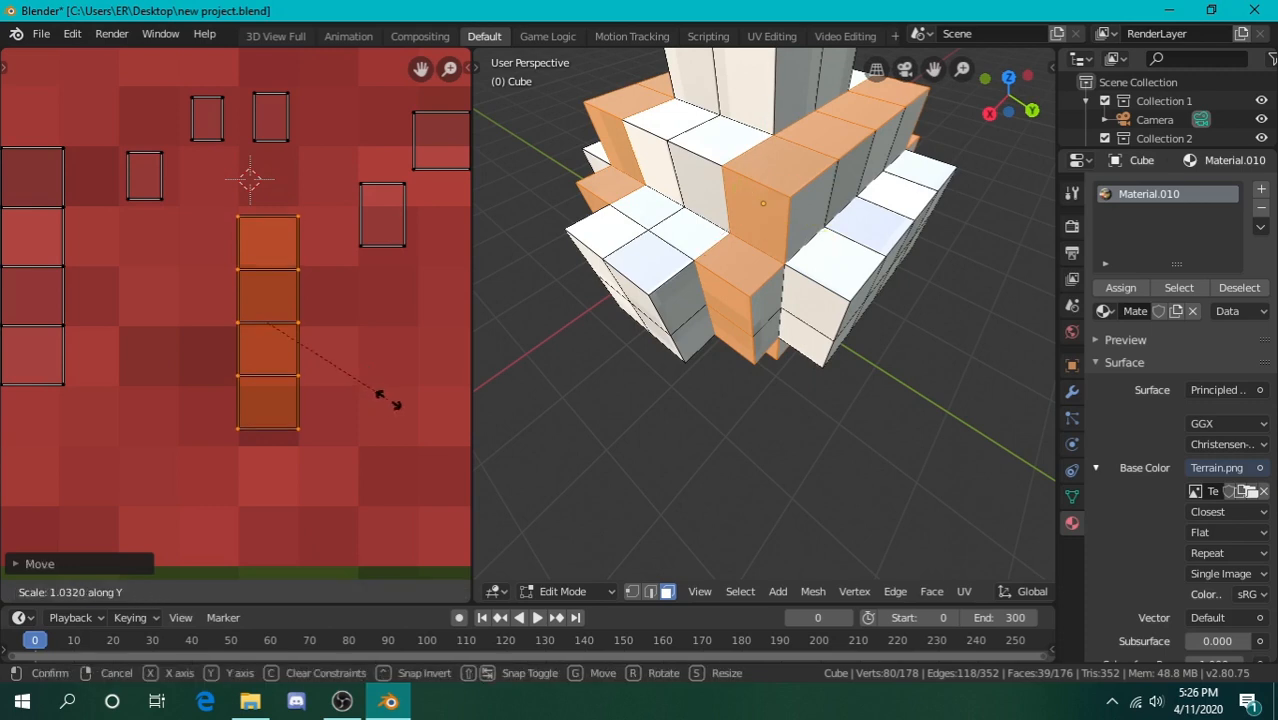
{"action": "left_click", "coordinate": [393, 407]}
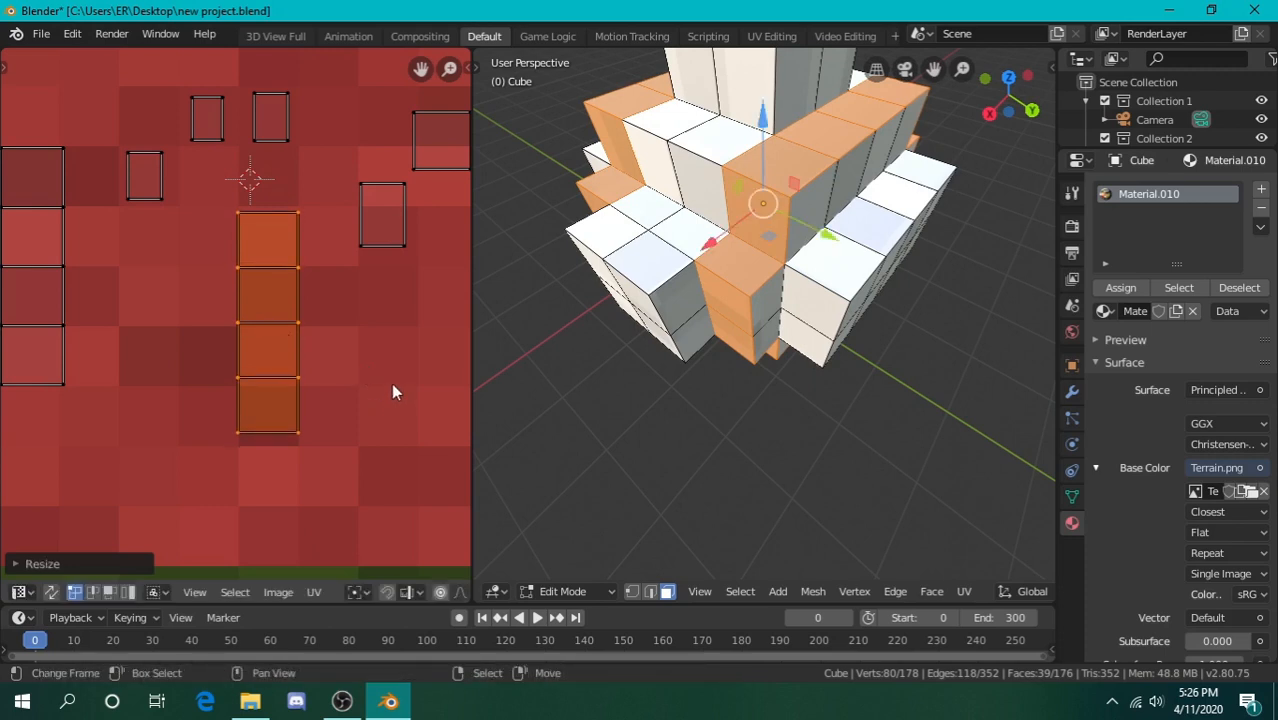
Move the edge between the column's third and fourth UV squares down along Y onto the pixel boundary
{"action": "left_click", "coordinate": [303, 376]}
{"action": "left_click", "coordinate": [245, 378]}
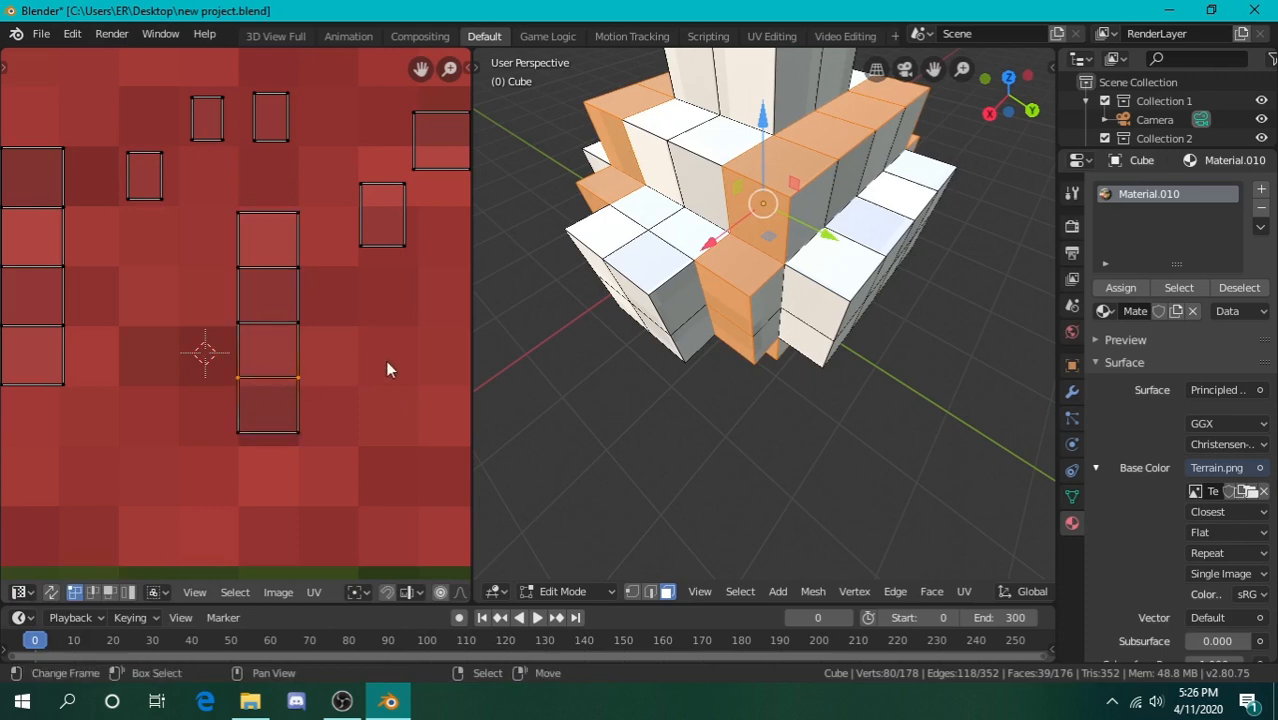
{"action": "key", "text": "g"}
{"action": "key", "text": "y"}
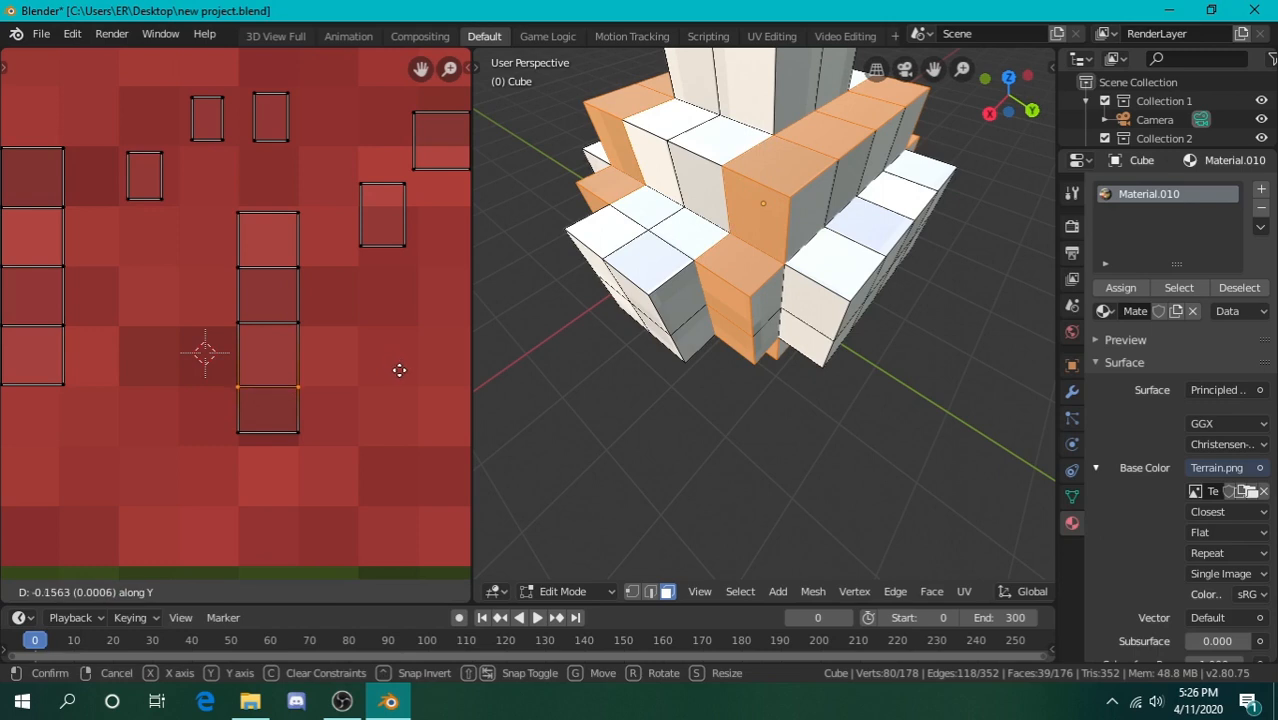
{"action": "left_click", "coordinate": [399, 370]}
{"action": "key", "text": "h"}
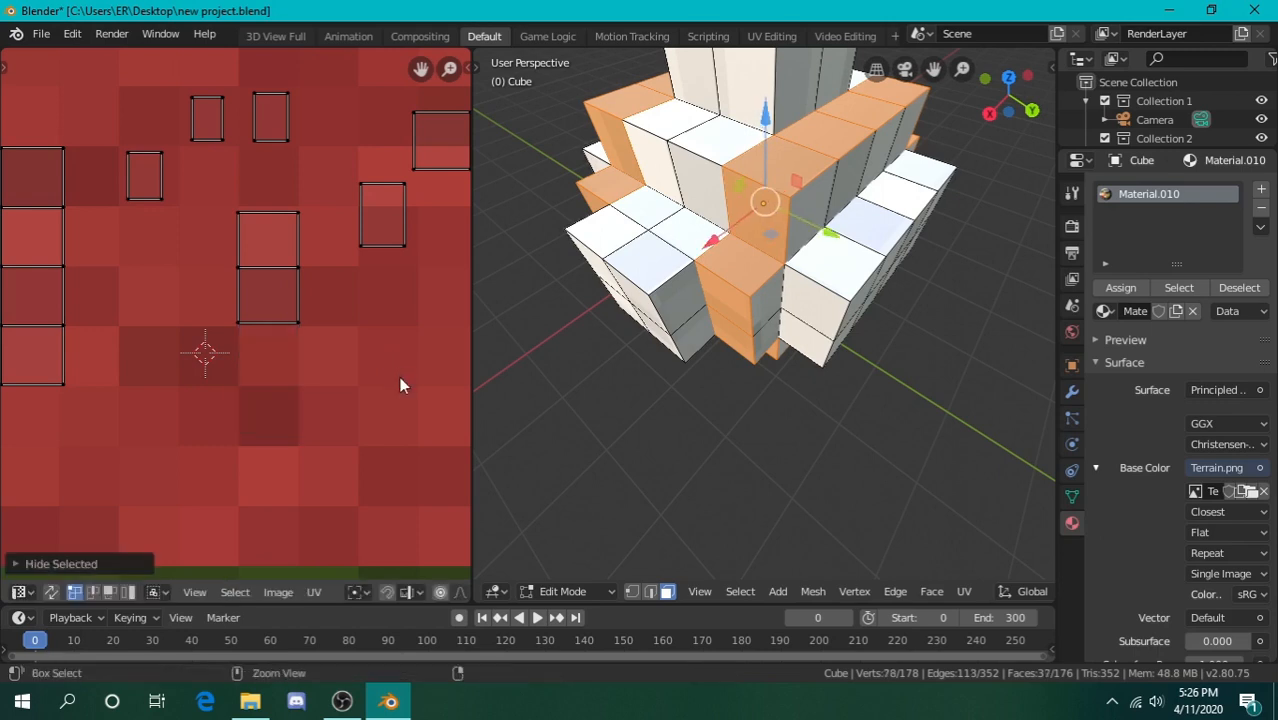
{"action": "key", "text": "ctrl+z"}
{"action": "key", "text": "g"}
{"action": "key", "text": "y"}
{"action": "left_click", "coordinate": [398, 376]}
Move the column's bottom edge down and its top edge up along Y to meet the pixel boundaries
{"action": "left_click", "coordinate": [307, 434]}
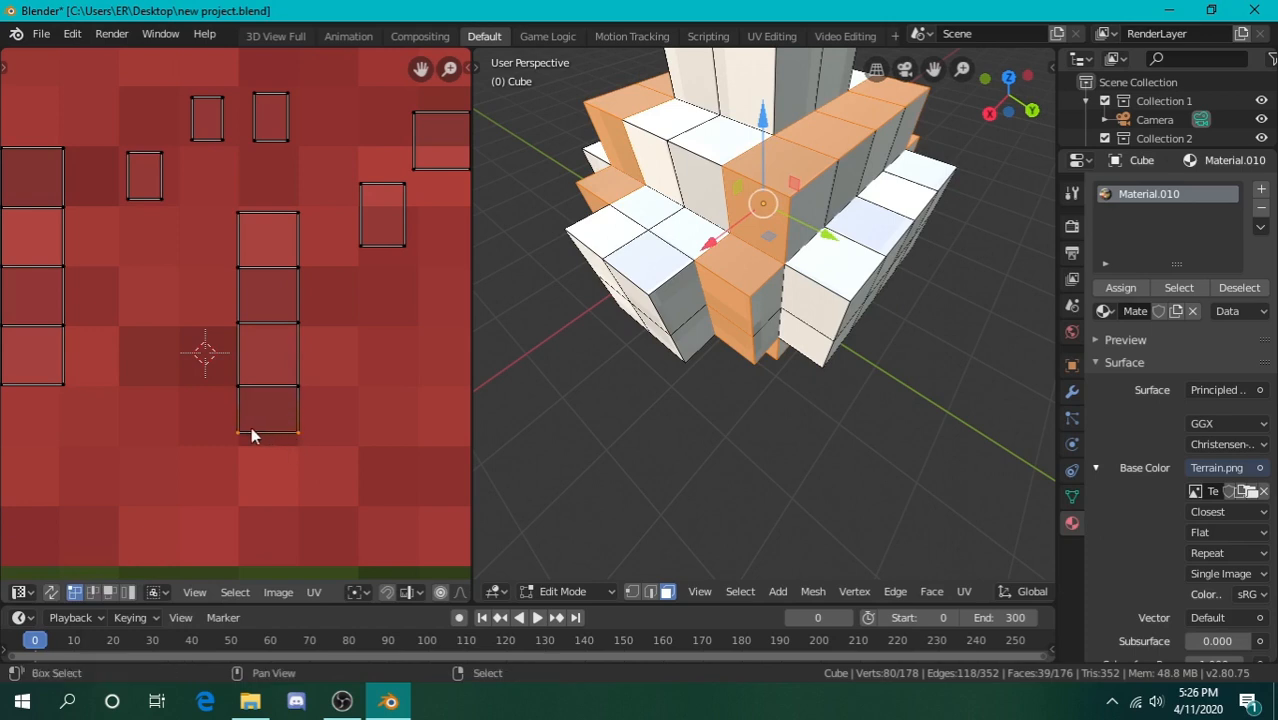
{"action": "key", "text": "g"}
{"action": "key", "text": "y"}
{"action": "left_click", "coordinate": [391, 421]}
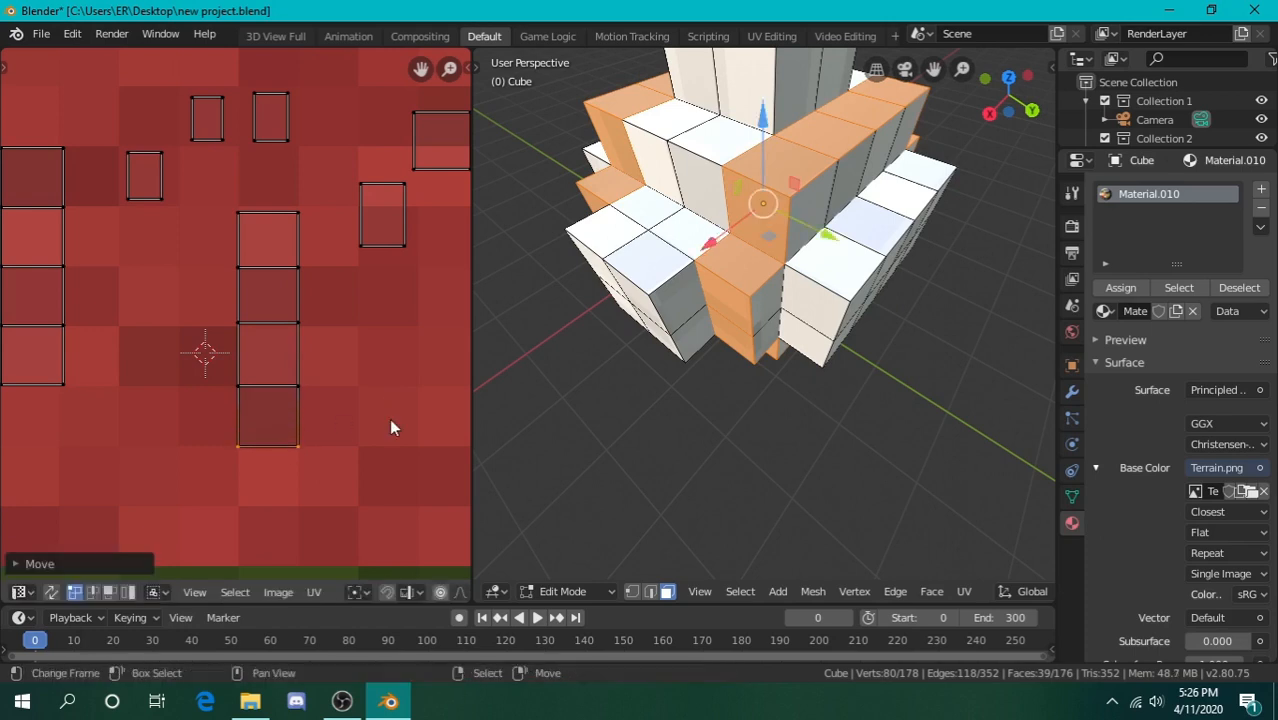
{"action": "left_click", "coordinate": [294, 211]}
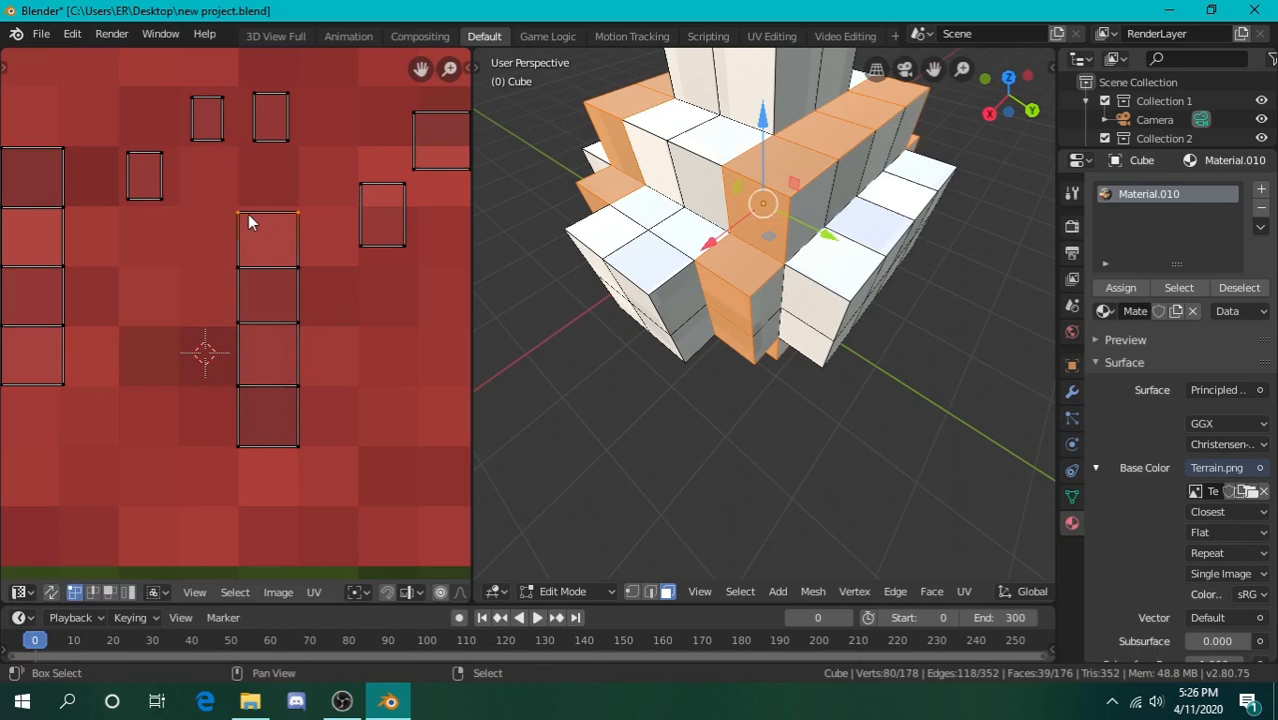
{"action": "key", "text": "g"}
{"action": "key", "text": "y"}
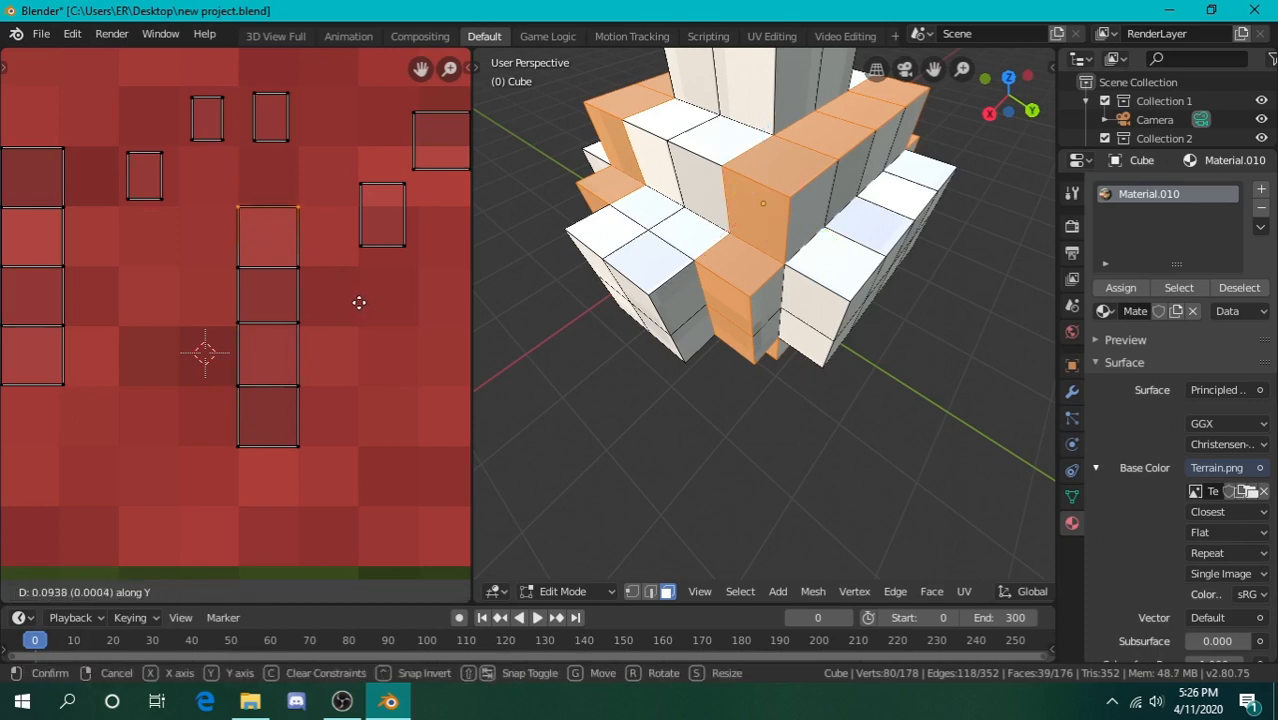
{"action": "left_click", "coordinate": [359, 302]}
Shrink the separate UV square beside the column's upper-right corner and move it inside a single red wool pixel
{"action": "middle_click_drag", "start_coordinate": [356, 305], "coordinate": [305, 313]}
{"action": "key", "text": "b"}
{"action": "left_click_drag", "start_coordinate": [300, 187], "coordinate": [407, 308]}
{"action": "key", "text": "s"}
{"action": "left_click", "coordinate": [382, 299]}
{"action": "key", "text": "g"}
{"action": "left_click", "coordinate": [322, 254]}
{"action": "key", "text": "g"}
{"action": "left_click", "coordinate": [367, 258]}
Select the larger UV square farther up and right of the column and move it onto a single red wool pixel
{"action": "middle_click_drag", "start_coordinate": [350, 273], "coordinate": [278, 324]}
{"action": "key", "text": "alt+a"}
{"action": "key", "text": "b"}
{"action": "left_click_drag", "start_coordinate": [273, 157], "coordinate": [367, 286]}
{"action": "key", "text": "g"}
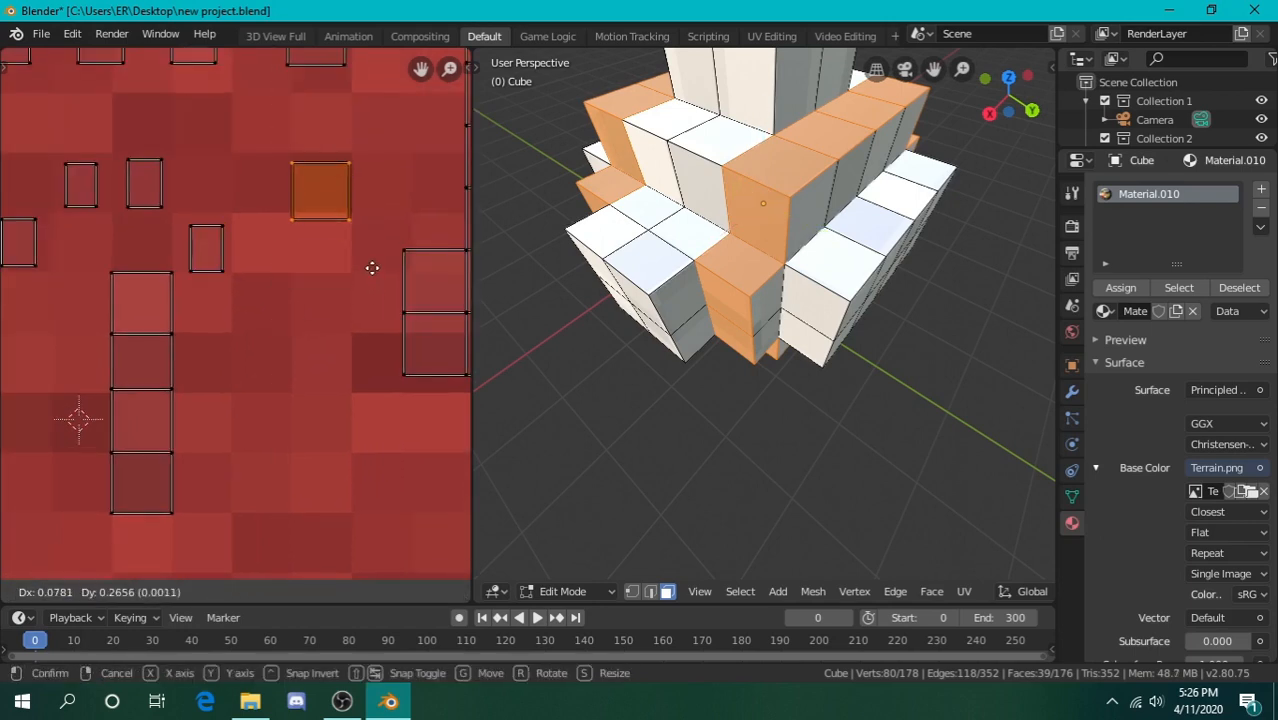
{"action": "left_click", "coordinate": [372, 261]}
Shrink the UV square beneath the left half of the two-square strip and move it inside the dark pixel beside it
{"action": "scroll", "coordinate": [290, 280], "scroll_direction": "down", "scroll_amount": 3}
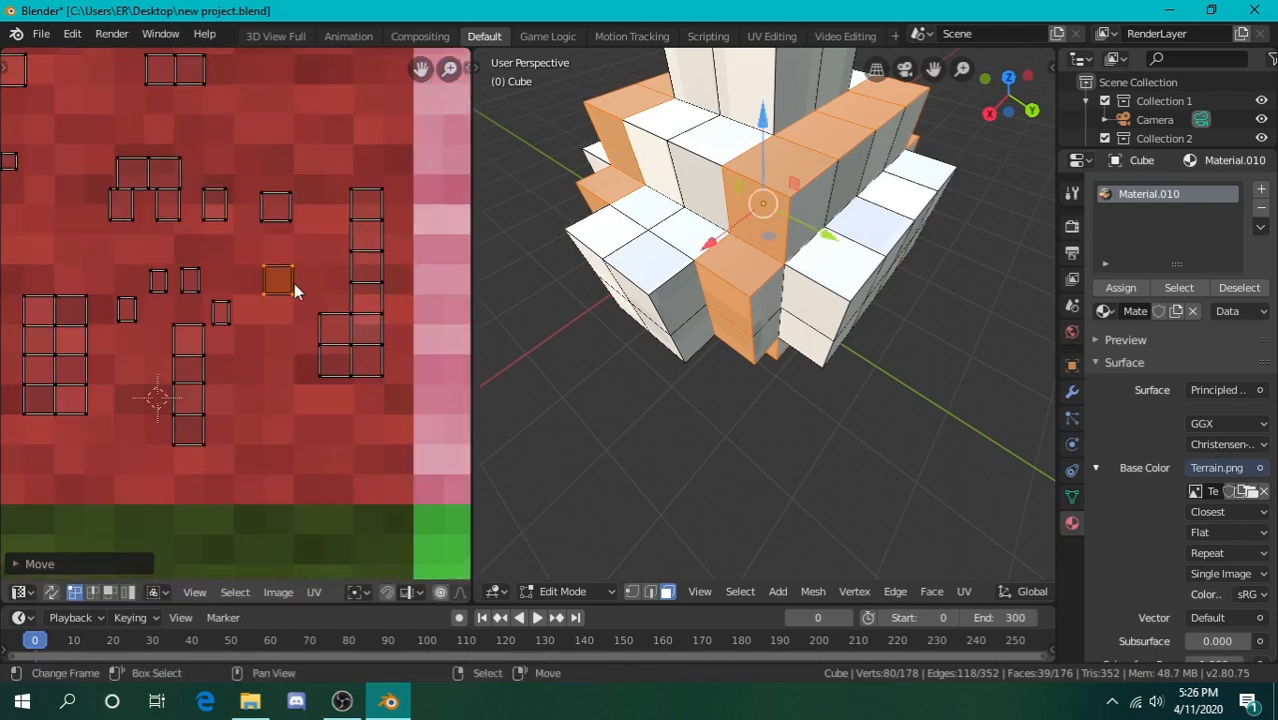
{"action": "middle_click_drag", "start_coordinate": [306, 288], "coordinate": [424, 363]}
{"action": "scroll", "coordinate": [361, 321], "scroll_direction": "up", "scroll_amount": 5}
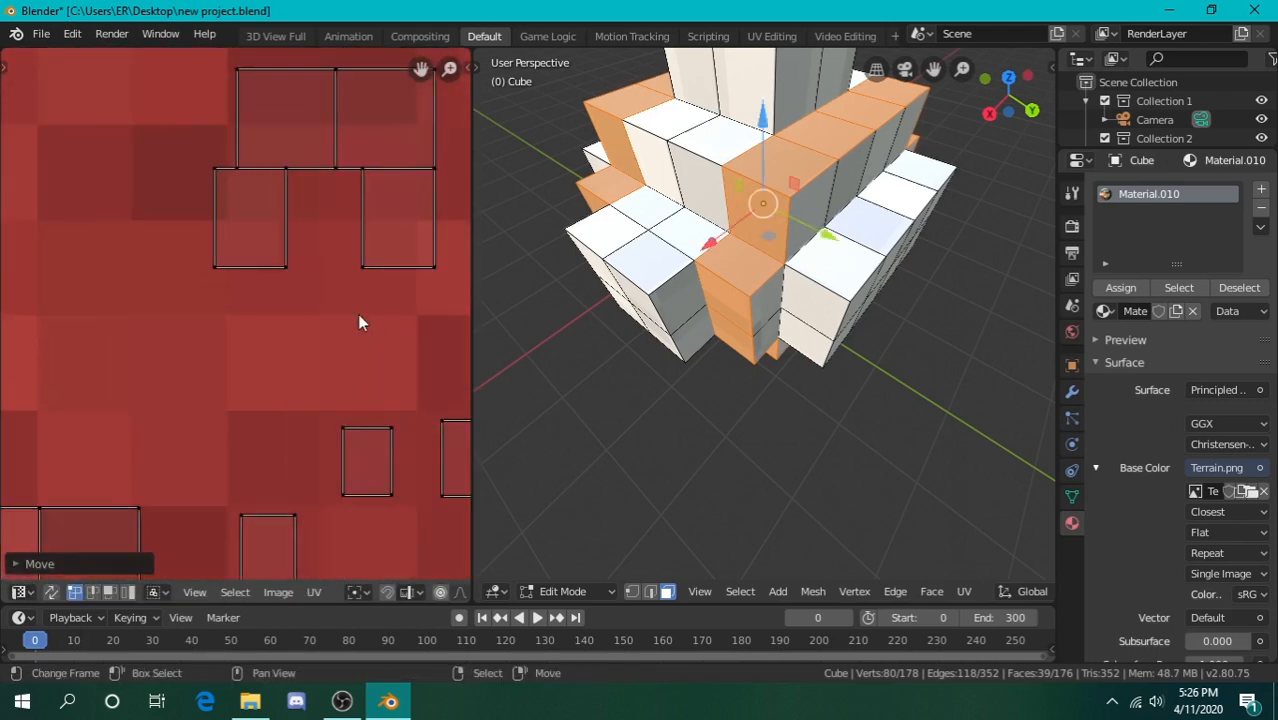
{"action": "scroll", "coordinate": [303, 356], "scroll_direction": "down", "scroll_amount": 1}
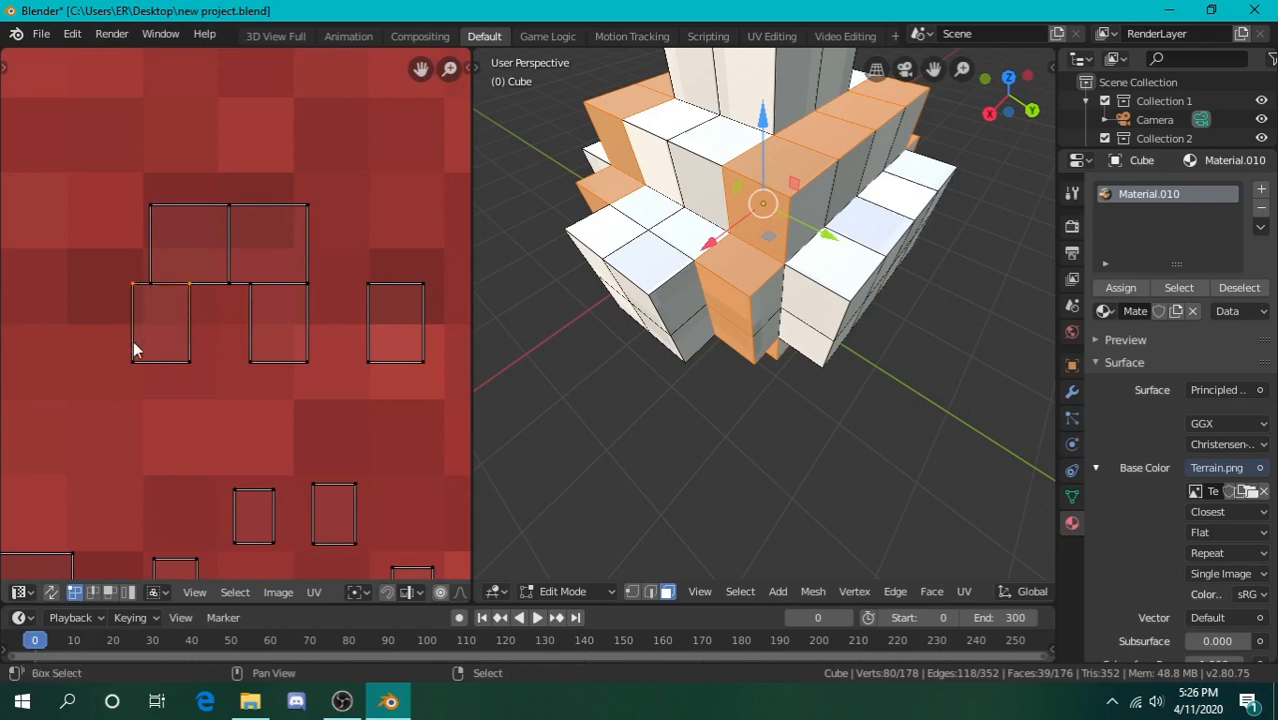
{"action": "right_click", "coordinate": [182, 361], "text": "shift"}
{"action": "key", "text": "s"}
{"action": "left_click", "coordinate": [194, 346]}
{"action": "key", "text": "g"}
{"action": "left_click", "coordinate": [154, 320]}
{"action": "key", "text": "alt+a"}
Shrink the UV square beneath the right half of the two-square strip and move it near the strip's lower-left corner
{"action": "right_click", "coordinate": [296, 360]}
{"action": "key", "text": "s"}
{"action": "left_click", "coordinate": [296, 348]}
{"action": "key", "text": "g"}
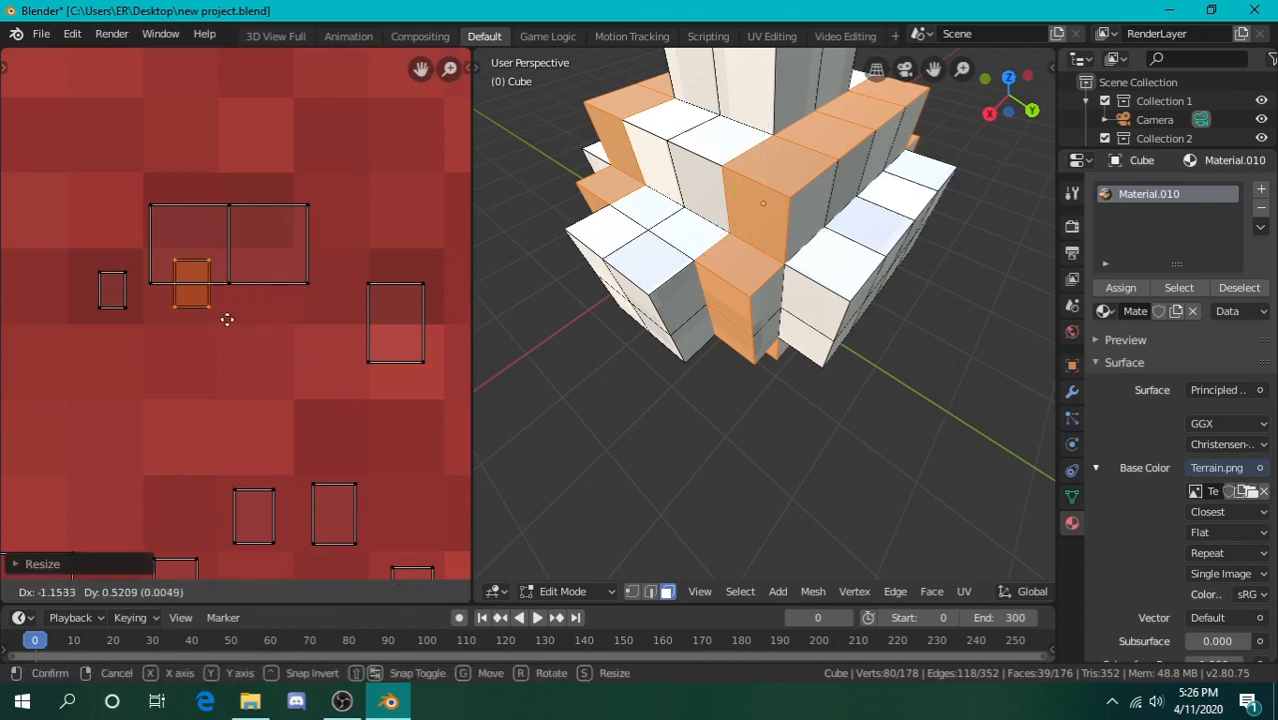
{"action": "left_click", "coordinate": [208, 310]}
{"action": "key", "text": "alt+a"}
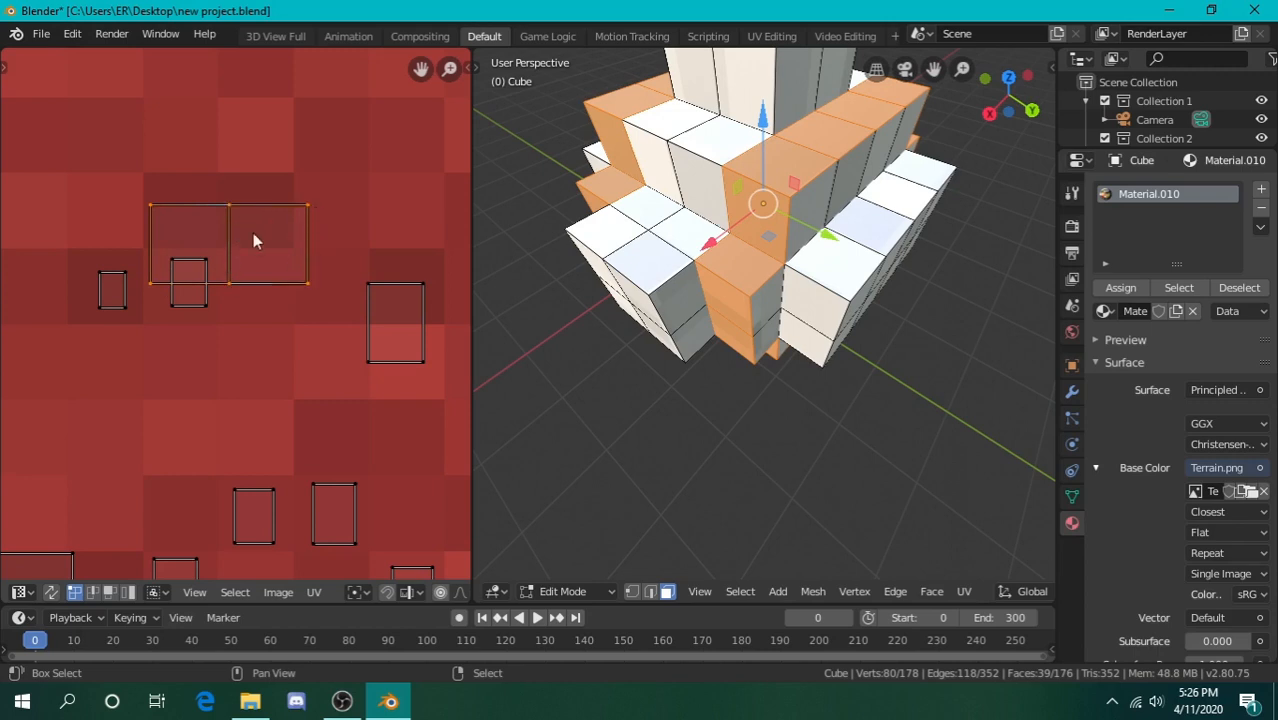
Move the small UV square overlapping the two-square strip inside the red pixel to the strip's left
{"action": "right_click", "coordinate": [216, 214]}
{"action": "key", "text": "alt+a"}
{"action": "key", "text": "s"}
{"action": "right_click", "coordinate": [297, 281]}
{"action": "key", "text": "s"}
{"action": "right_click", "coordinate": [265, 246]}
{"action": "key", "text": "g"}
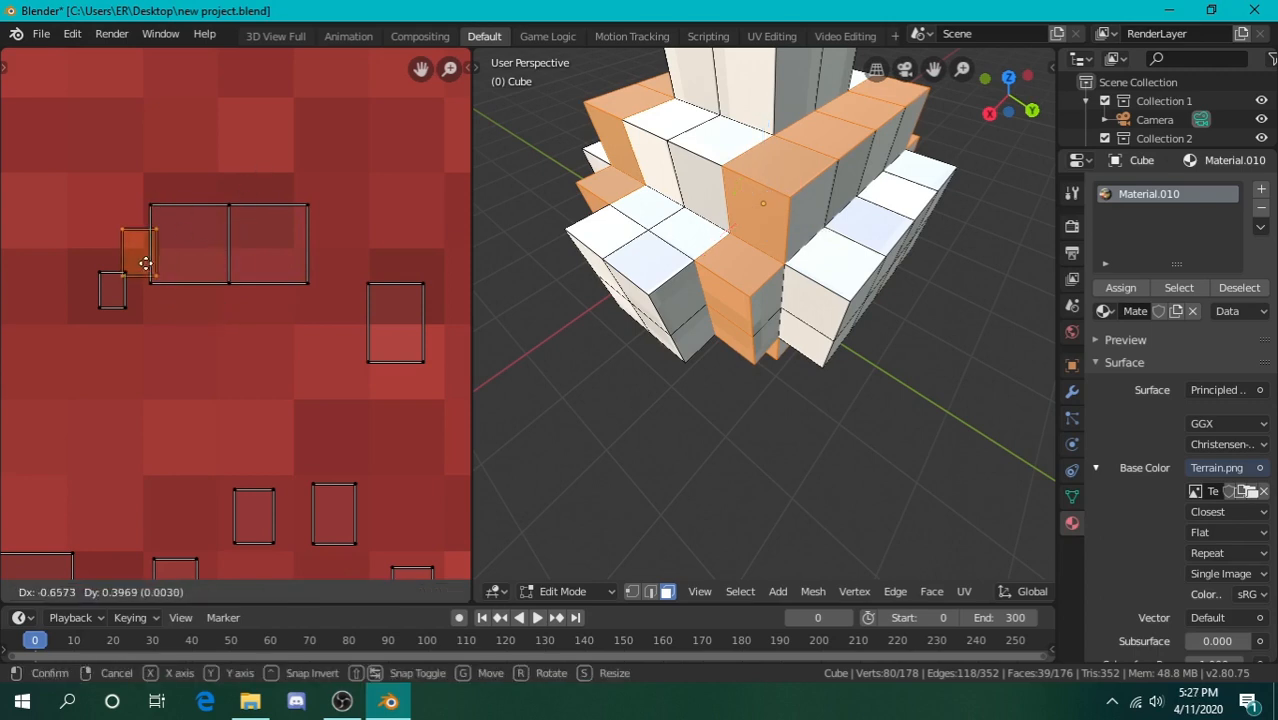
{"action": "left_click", "coordinate": [125, 234]}
{"action": "key", "text": "alt+a"}
Scale down the two-square UV strip and move it so each square sits in its own red wool pixel
{"action": "key", "text": "b"}
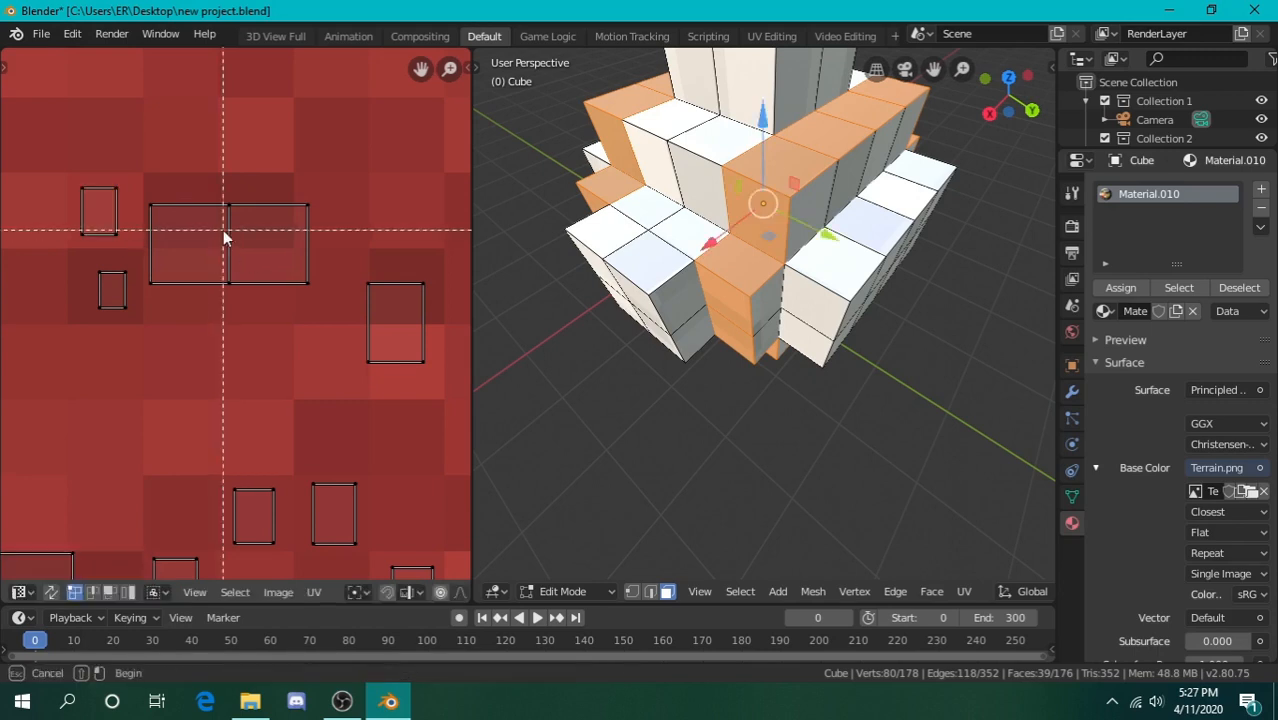
{"action": "left_click_drag", "start_coordinate": [150, 180], "coordinate": [324, 336]}
{"action": "key", "text": "s"}
{"action": "left_click", "coordinate": [288, 303]}
{"action": "key", "text": "g"}
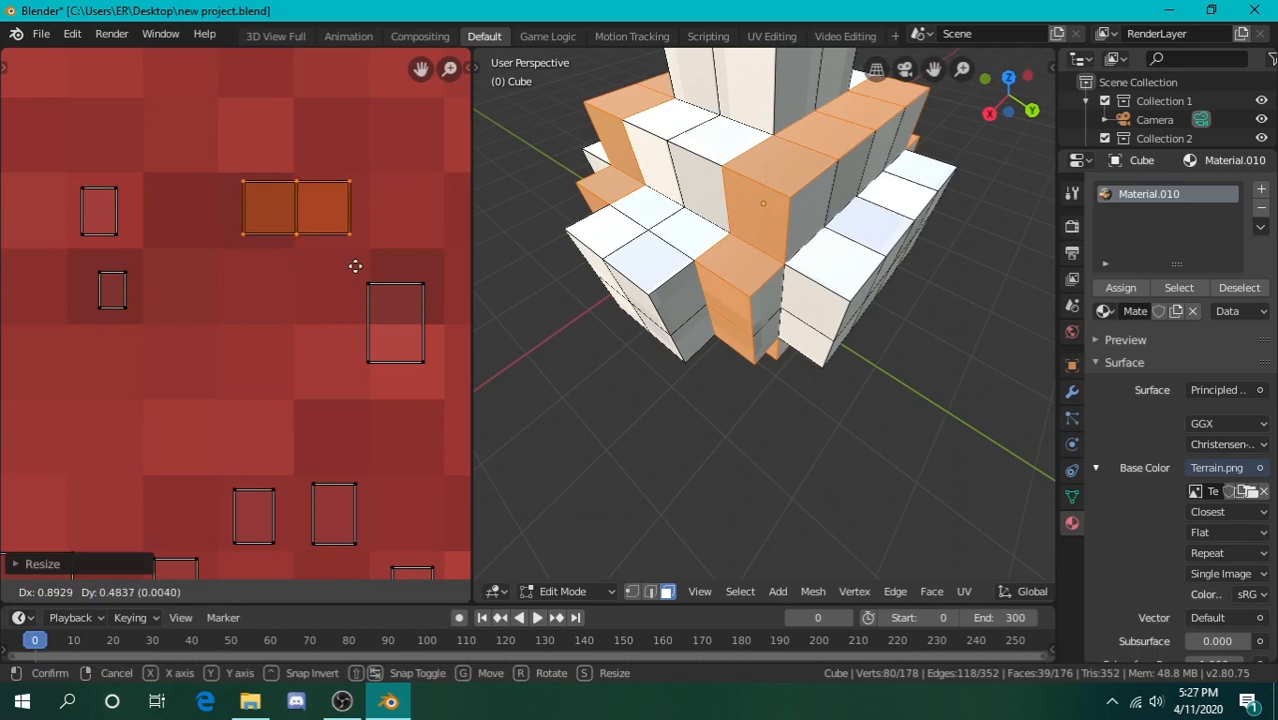
{"action": "left_click", "coordinate": [357, 273]}
Shrink the tall UV rectangle right of the two-square strip and move it inside a single red wool pixel
{"action": "middle_click_drag", "start_coordinate": [357, 273], "coordinate": [214, 245]}
{"action": "key", "text": "alt+a"}
{"action": "key", "text": "b"}
{"action": "left_click_drag", "start_coordinate": [200, 251], "coordinate": [292, 336]}
{"action": "key", "text": "s"}
{"action": "left_click", "coordinate": [284, 358]}
{"action": "key", "text": "g"}
{"action": "left_click", "coordinate": [305, 349]}
Shrink the next UV square to the right and move it up inside a single red wool pixel
{"action": "middle_click_drag", "start_coordinate": [288, 350], "coordinate": [134, 337]}
{"action": "key", "text": "alt+a"}
{"action": "scroll", "coordinate": [325, 349], "scroll_direction": "down", "scroll_amount": 1}
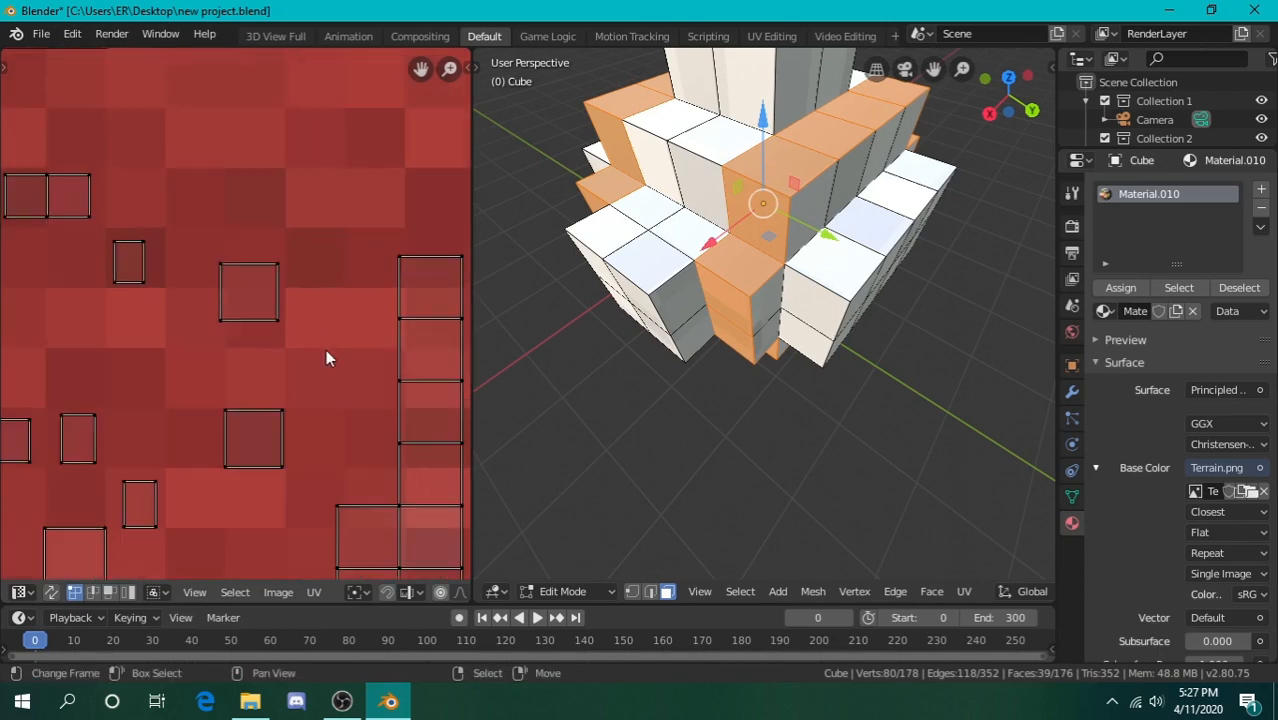
{"action": "key", "text": "b"}
{"action": "left_click_drag", "start_coordinate": [200, 251], "coordinate": [288, 360]}
{"action": "key", "text": "s"}
{"action": "left_click", "coordinate": [284, 350]}
{"action": "key", "text": "g"}
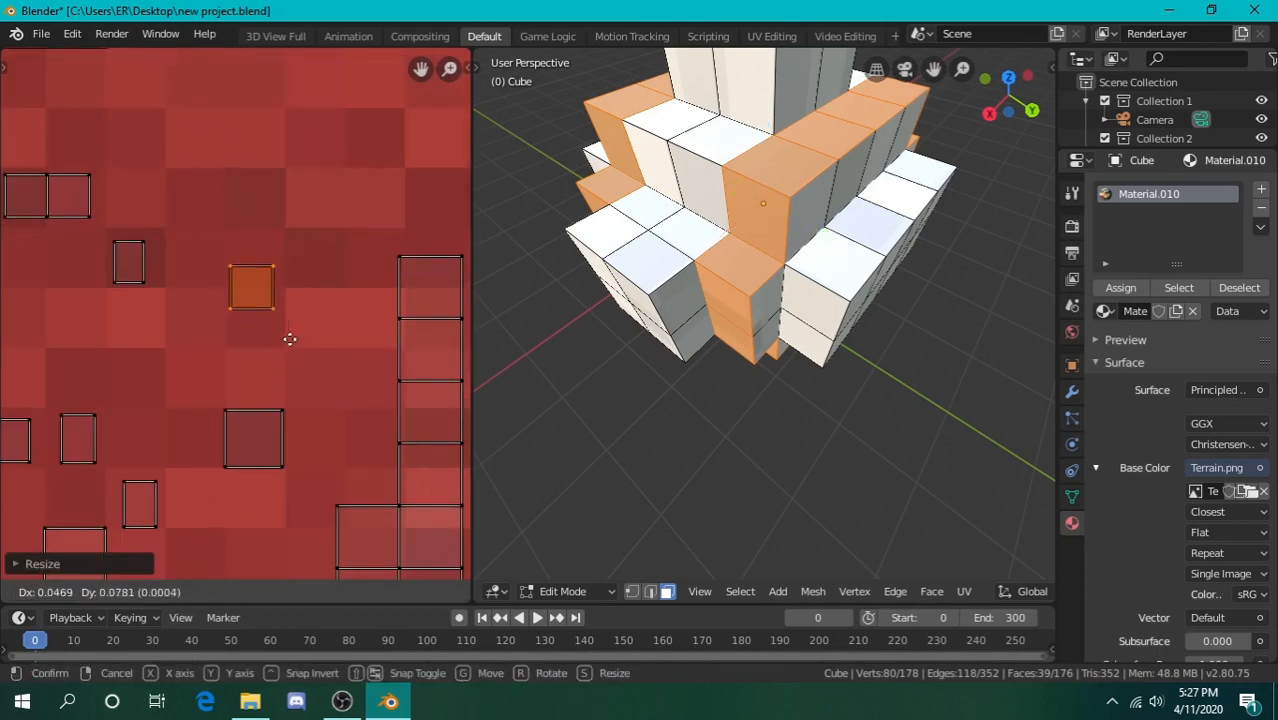
{"action": "left_click", "coordinate": [292, 323]}
Select the L-shaped UV island near the pink wool and move it to another spot on the red wool pixels
{"action": "middle_click_drag", "start_coordinate": [334, 366], "coordinate": [314, 360]}
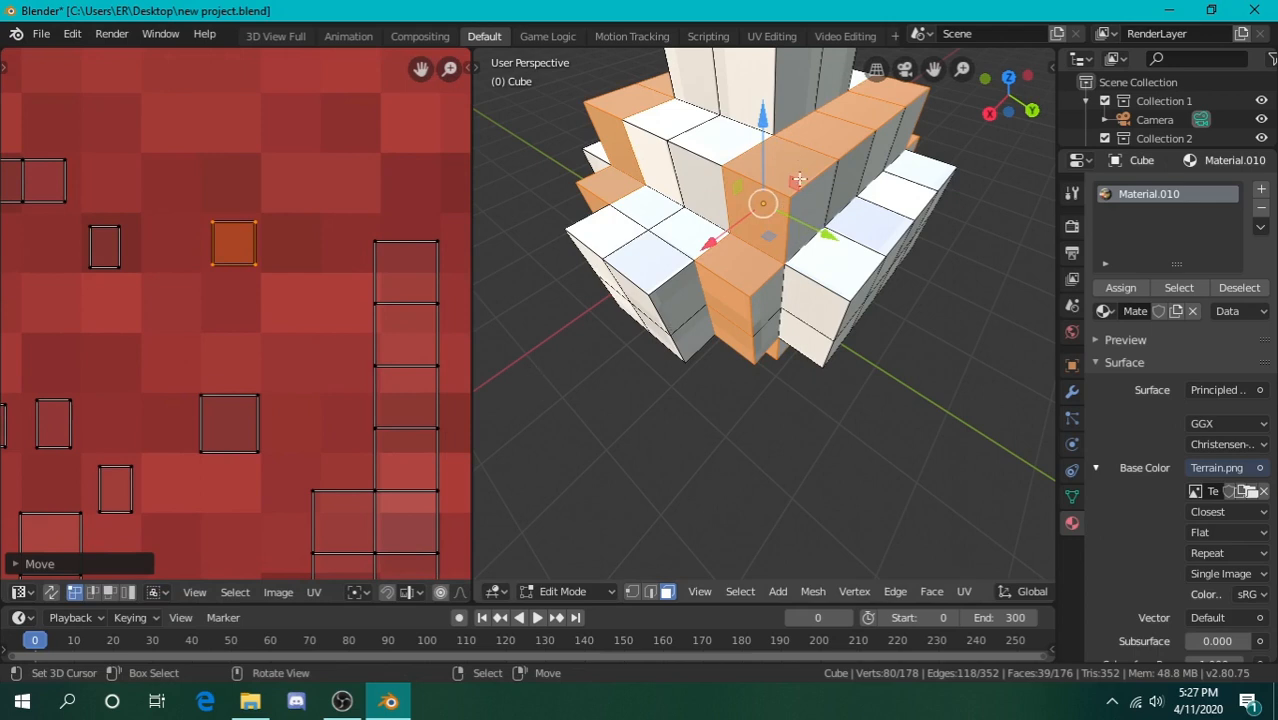
{"action": "key", "text": "alt+a"}
{"action": "scroll", "coordinate": [379, 422], "scroll_direction": "down", "scroll_amount": 2}
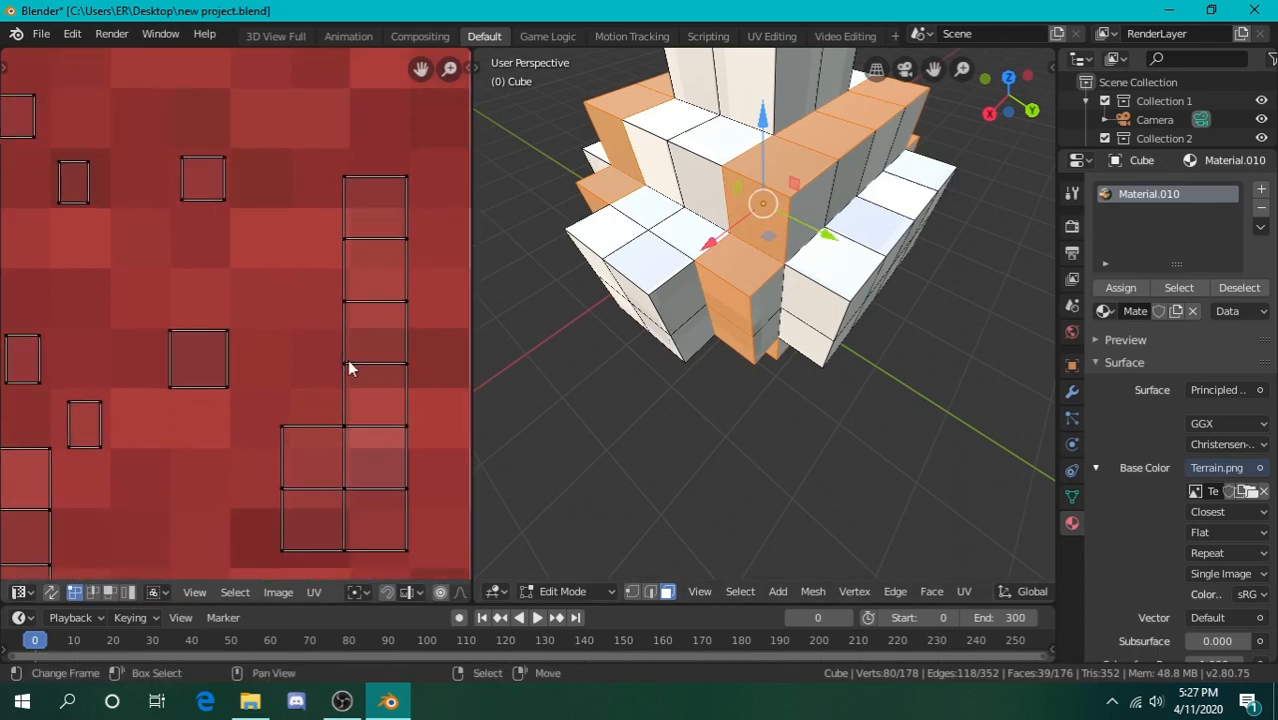
{"action": "middle_click_drag", "start_coordinate": [365, 362], "coordinate": [355, 341]}
{"action": "key", "text": "b"}
{"action": "left_click_drag", "start_coordinate": [240, 168], "coordinate": [372, 520]}
{"action": "middle_click_drag", "start_coordinate": [390, 493], "coordinate": [362, 388]}
{"action": "key", "text": "g"}
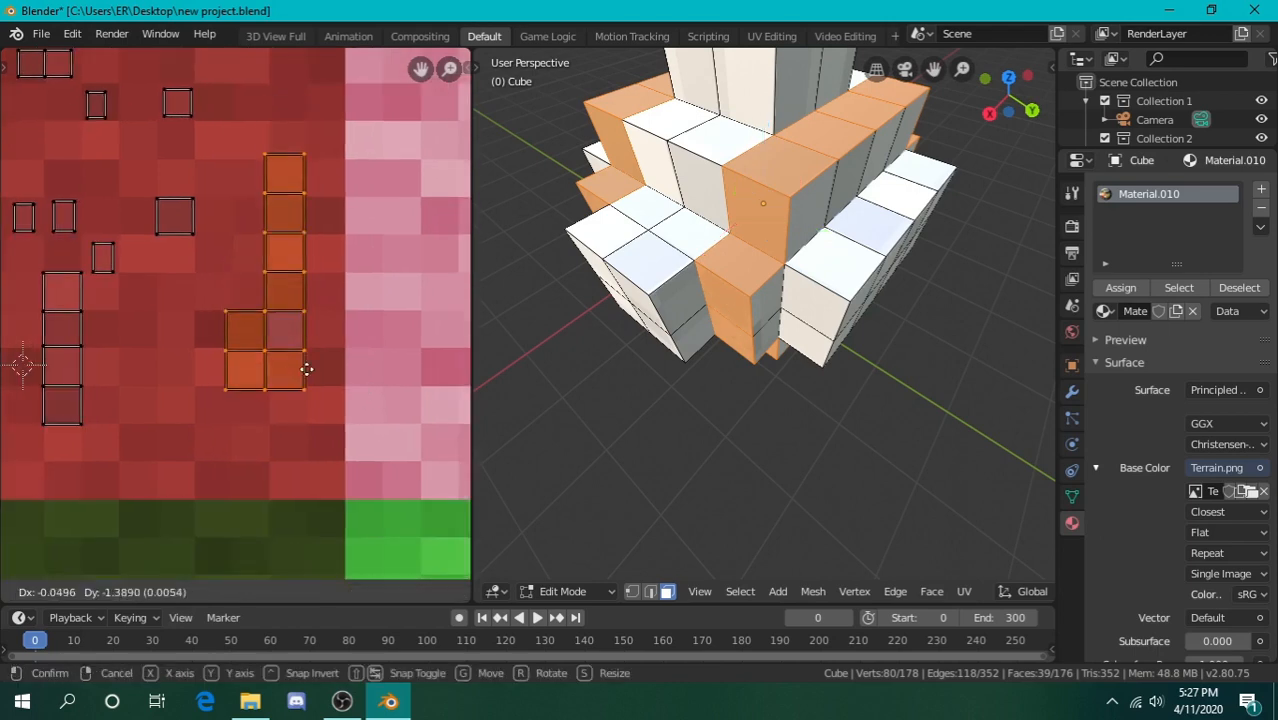
{"action": "left_click", "coordinate": [319, 313]}
Fine-tune the L-shaped island's position so its squares line up with the red wool pixels, then deselect it
{"action": "scroll", "coordinate": [307, 303], "scroll_direction": "up", "scroll_amount": 4}
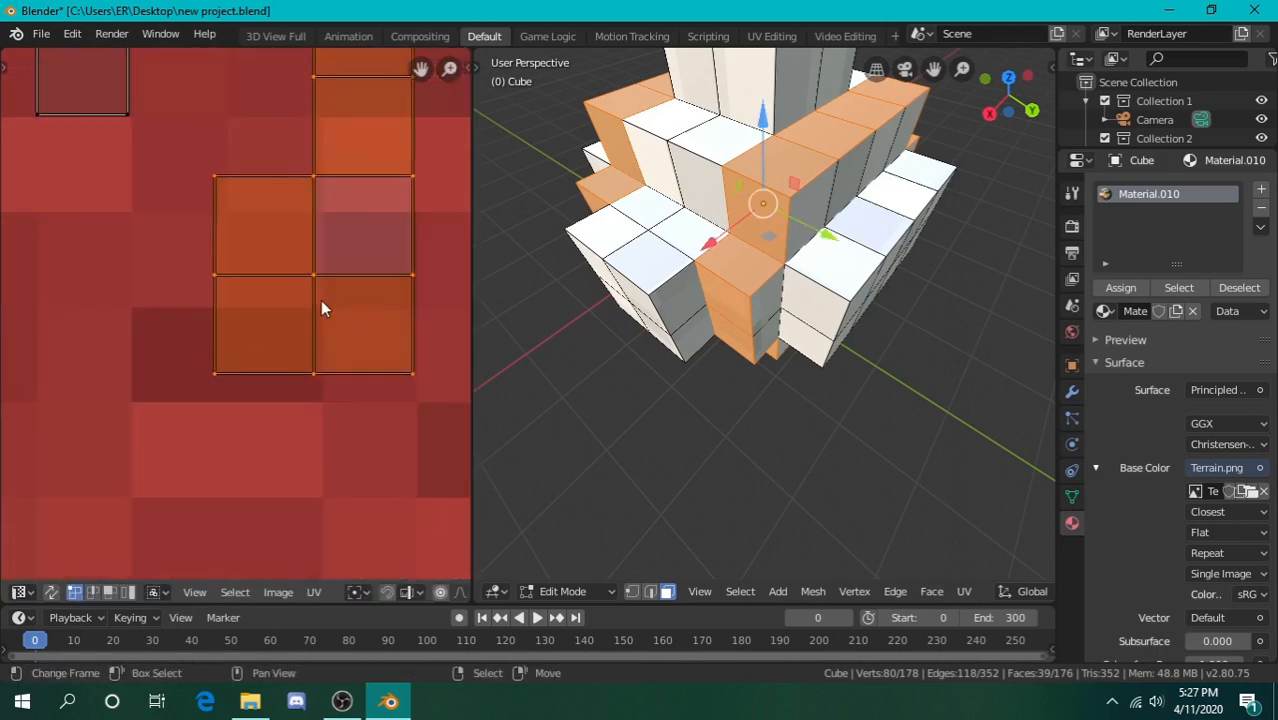
{"action": "key", "text": "g"}
{"action": "left_click", "coordinate": [344, 331]}
{"action": "middle_click_drag", "start_coordinate": [353, 331], "coordinate": [315, 339]}
{"action": "key", "text": "g"}
{"action": "left_click", "coordinate": [416, 343]}
{"action": "scroll", "coordinate": [351, 302], "scroll_direction": "down", "scroll_amount": 4}
{"action": "middle_click_drag", "start_coordinate": [296, 268], "coordinate": [394, 382]}
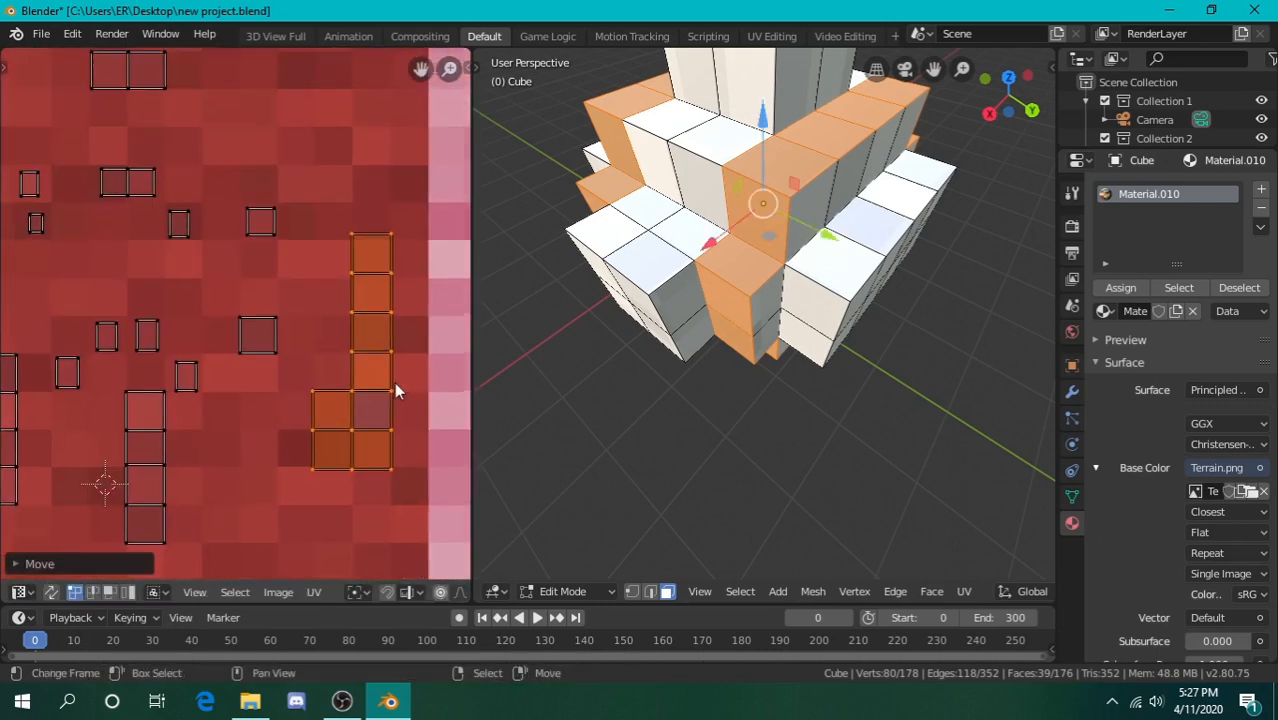
{"action": "key", "text": "alt+a"}
Enlarge the 3D viewport over the UV editor, bring the whole object into view and return to Object Mode
{"action": "scroll", "coordinate": [335, 349], "scroll_direction": "up", "scroll_amount": 4}
{"action": "scroll", "coordinate": [334, 358], "scroll_direction": "down", "scroll_amount": 7}
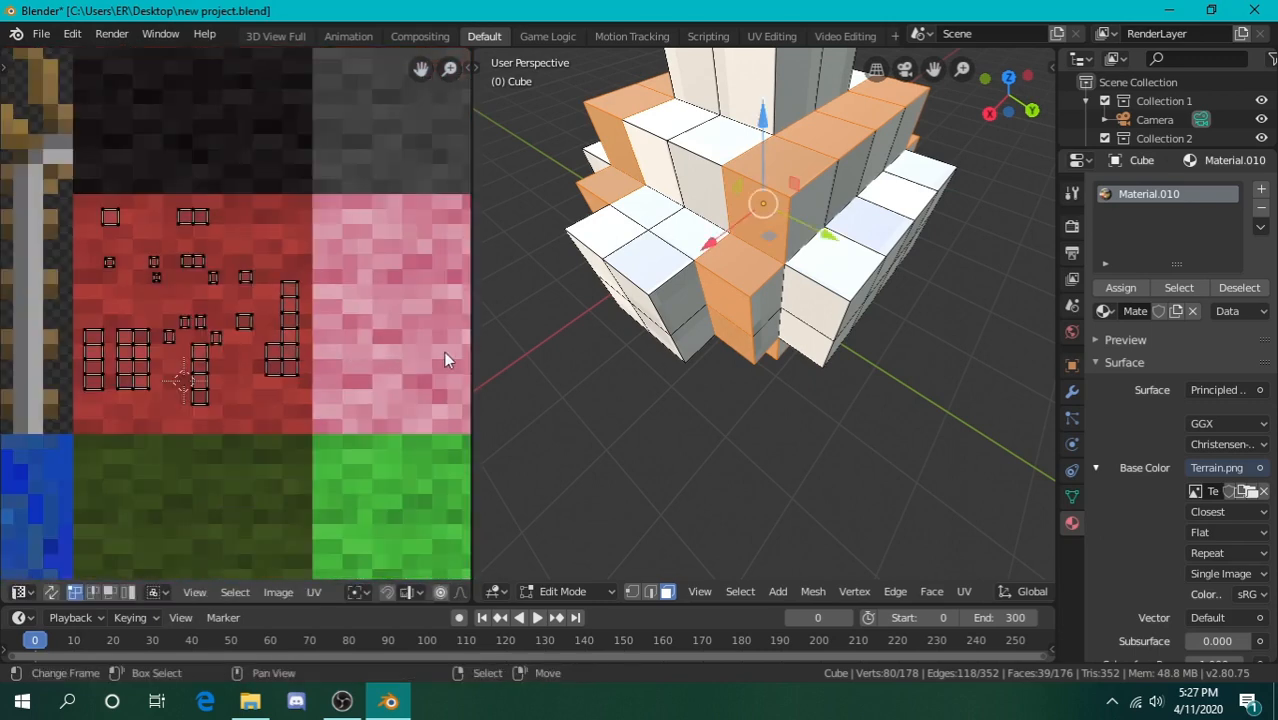
{"action": "left_click_drag", "start_coordinate": [470, 356], "coordinate": [53, 356]}
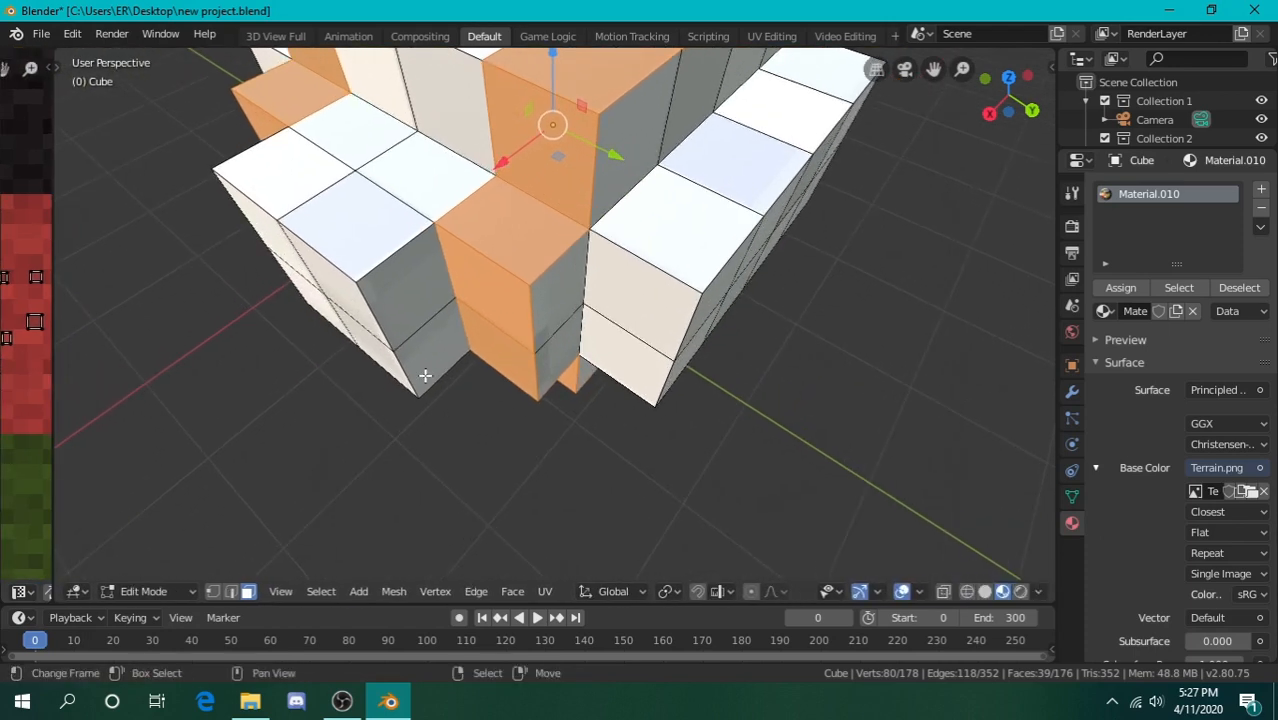
{"action": "key", "text": "shift+grave"}
{"action": "key", "text": "a"}
{"action": "key", "text": "s"}
{"action": "left_click", "coordinate": [548, 306]}
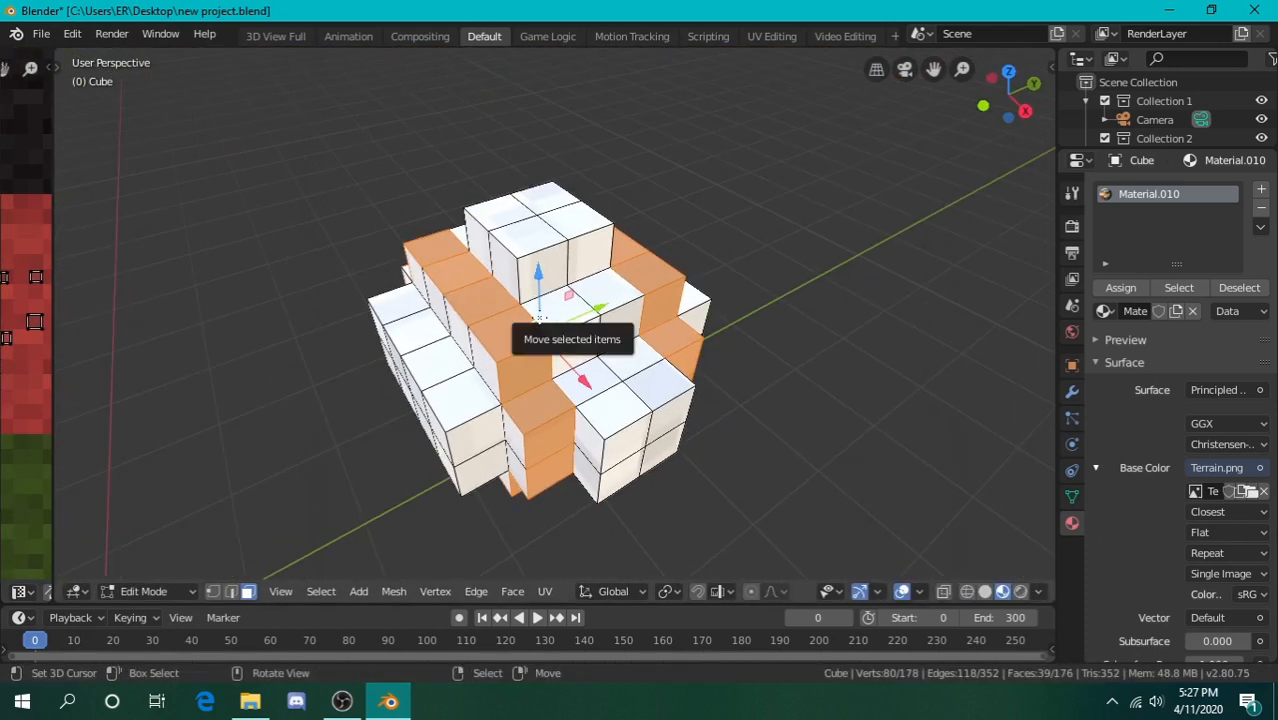
{"action": "key", "text": "Tab"}
Fly around the textured object to examine the red and white wool on its top and sides
{"action": "key", "text": "shift+grave"}
{"action": "key", "text": "w"}
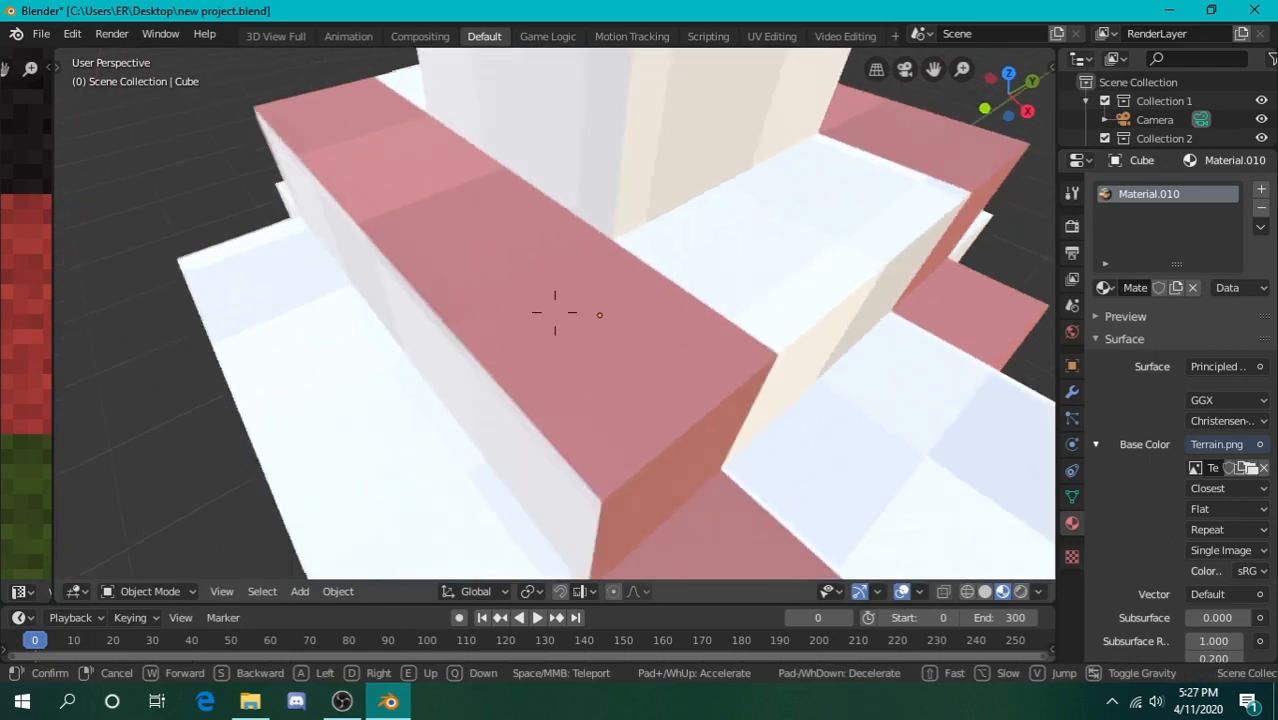
{"action": "key", "text": "a"}
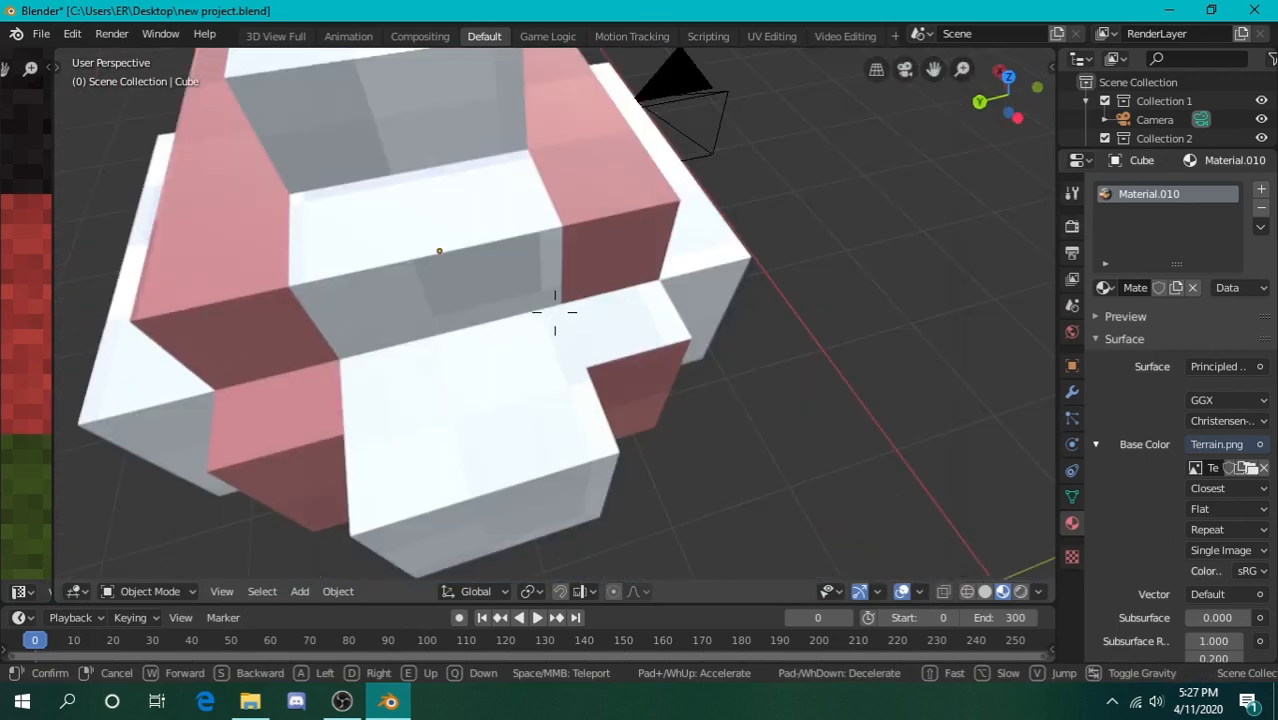
{"action": "left_click", "coordinate": [651, 326]}
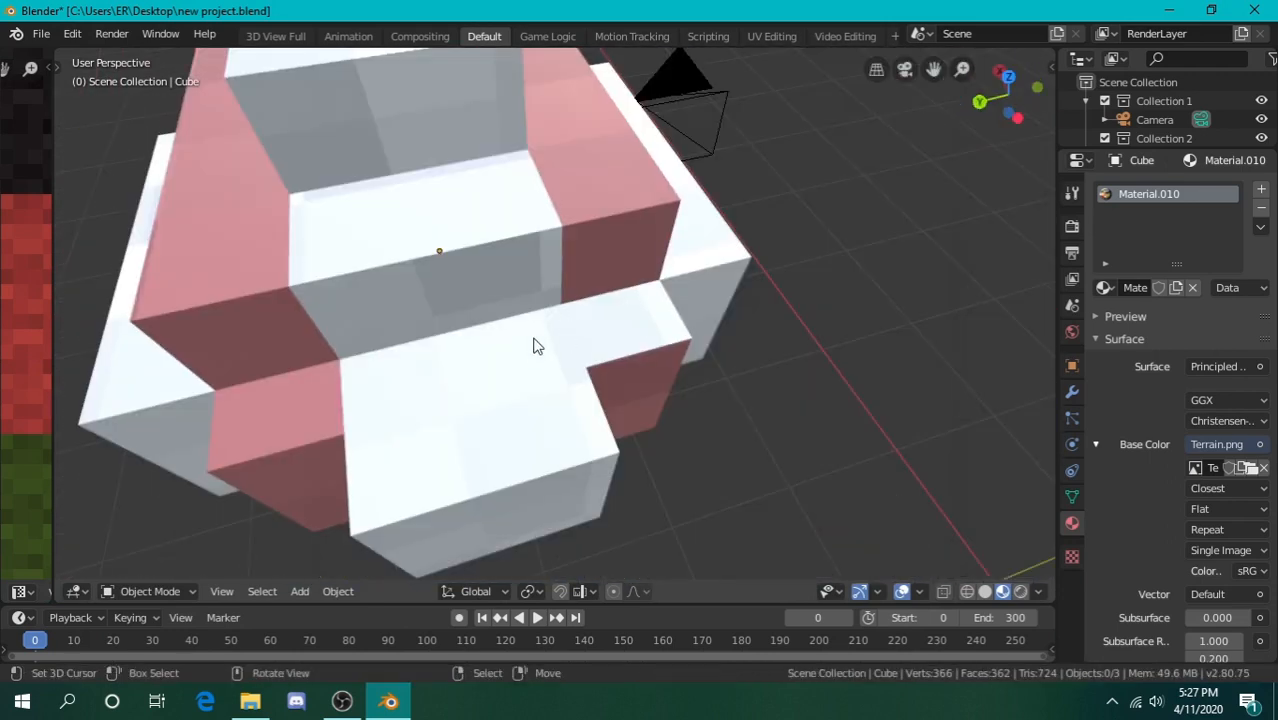
{"action": "key", "text": "shift+grave"}
{"action": "key", "text": "a"}
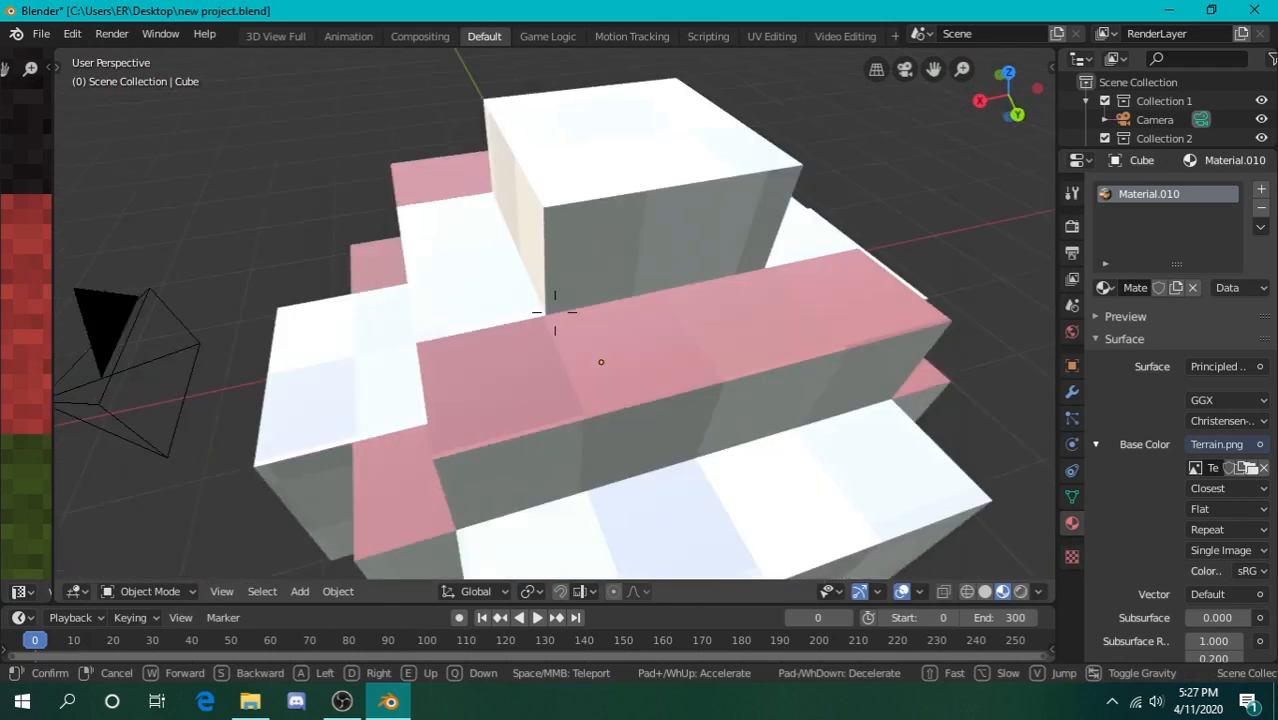
{"action": "key", "text": "d"}
{"action": "key", "text": "a"}
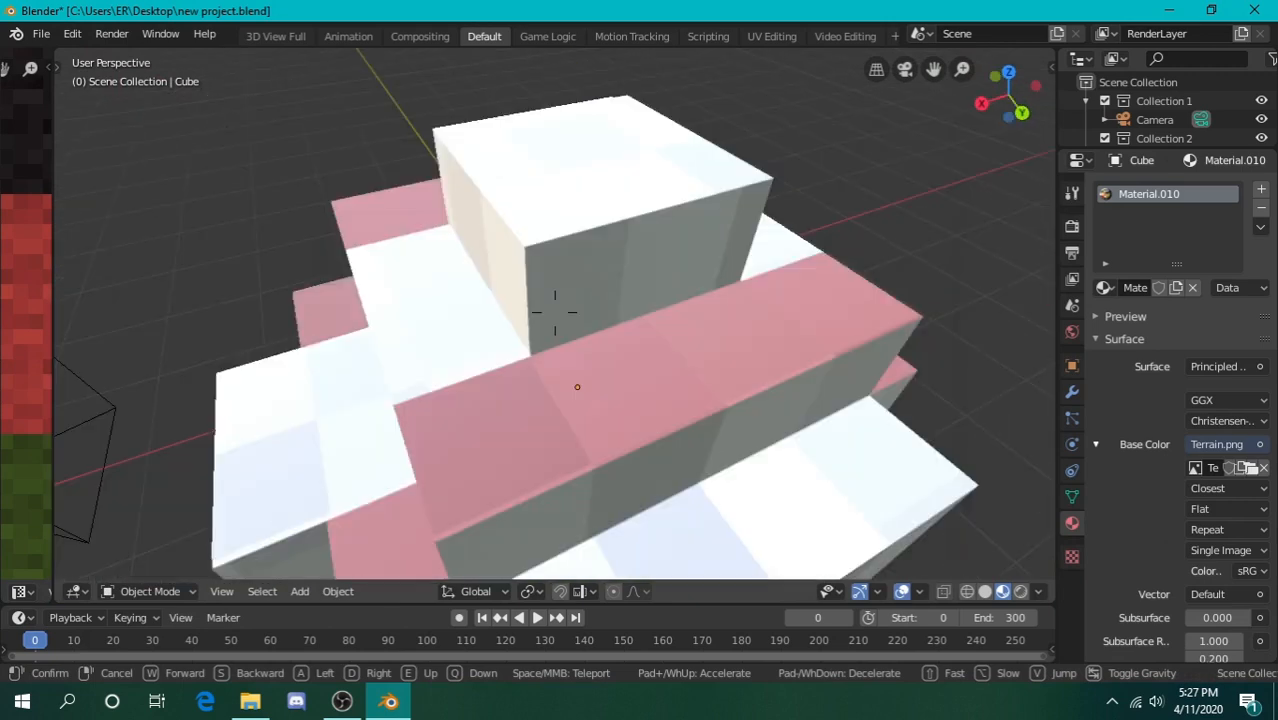
{"action": "key", "text": "d"}
{"action": "left_click", "coordinate": [554, 312]}
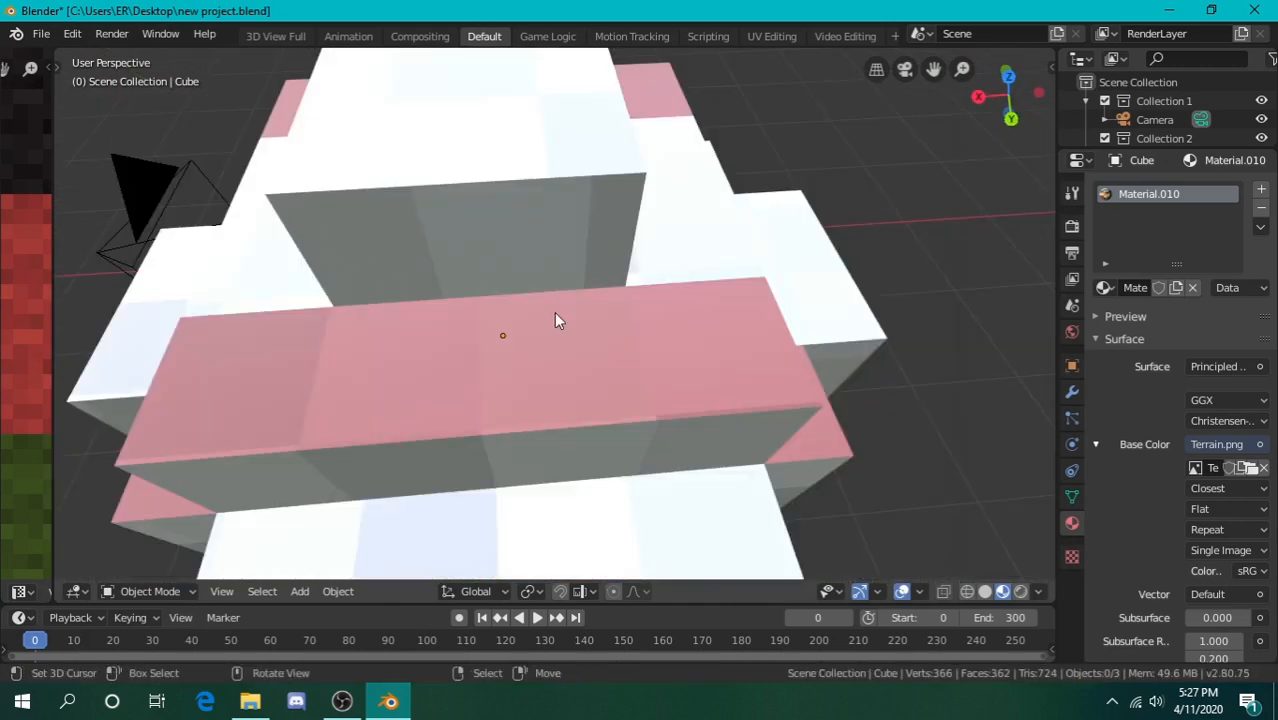
Fly around the textured object to examine the wool textures on its underside, corners and stepped sides
{"action": "key", "text": "shift+grave"}
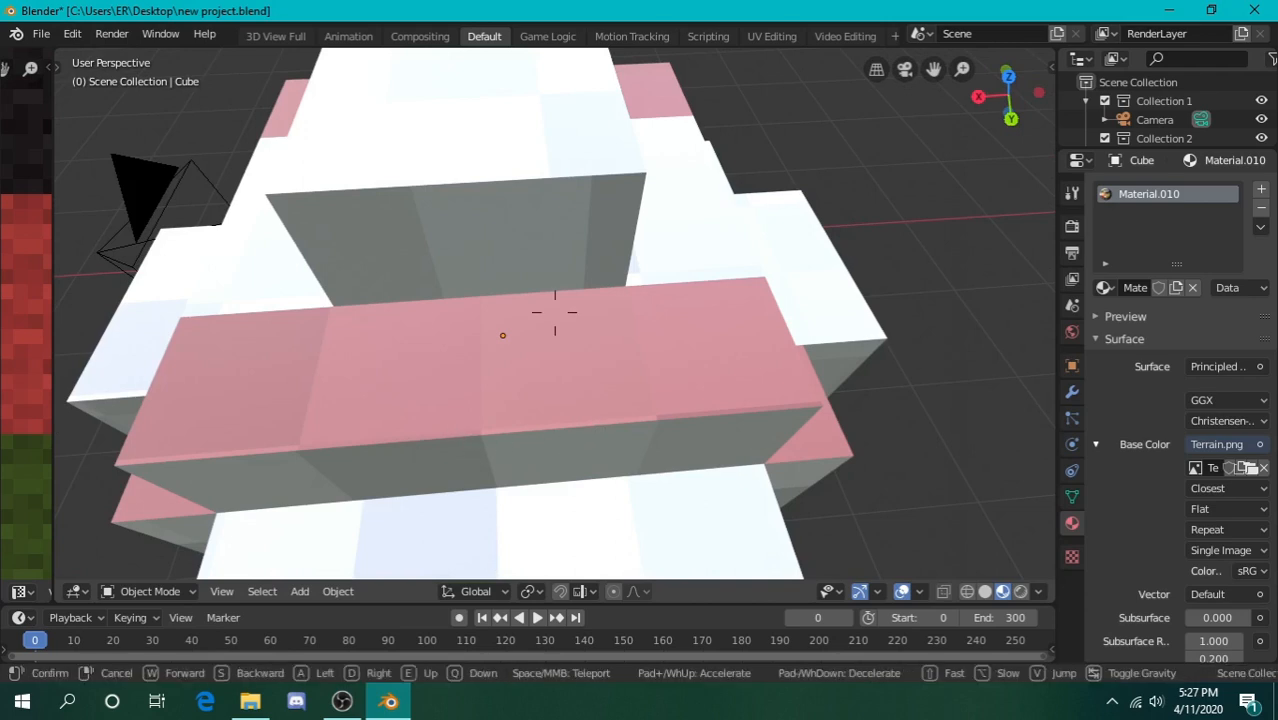
{"action": "key", "text": "s"}
{"action": "key", "text": "a"}
{"action": "key", "text": "w"}
{"action": "key", "text": "s"}
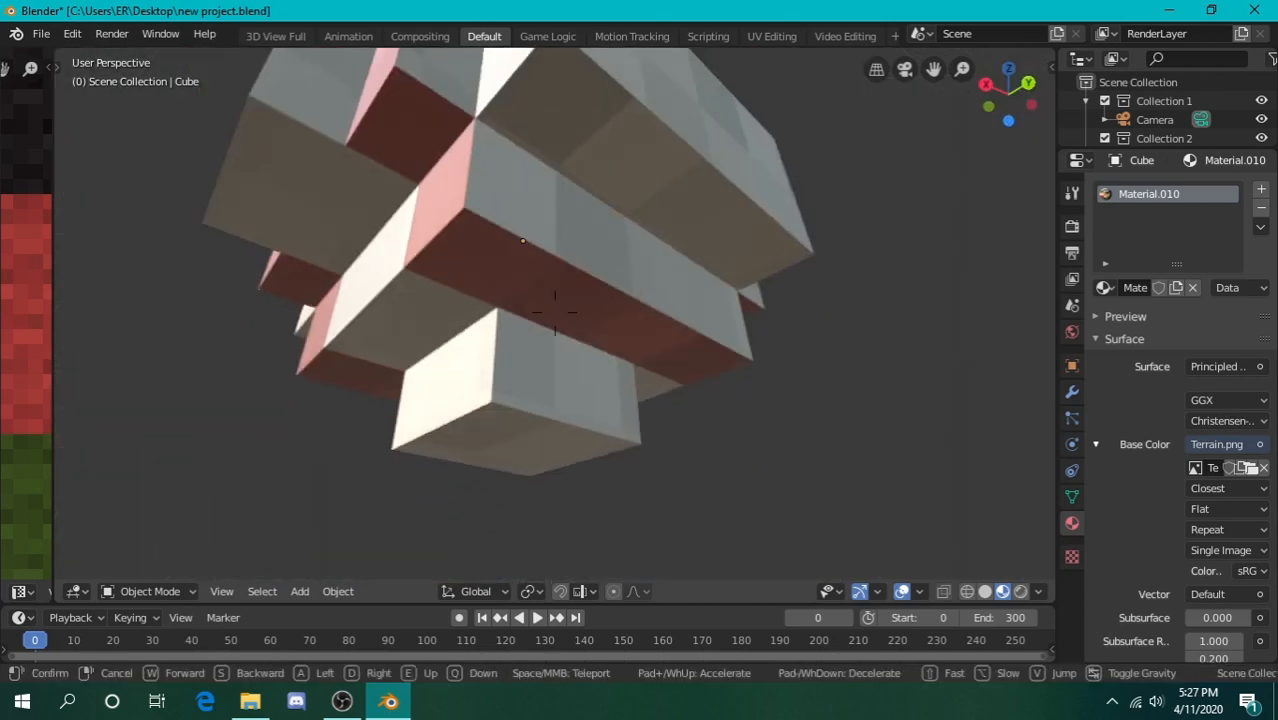
{"action": "key", "text": "a"}
{"action": "key", "text": "a"}
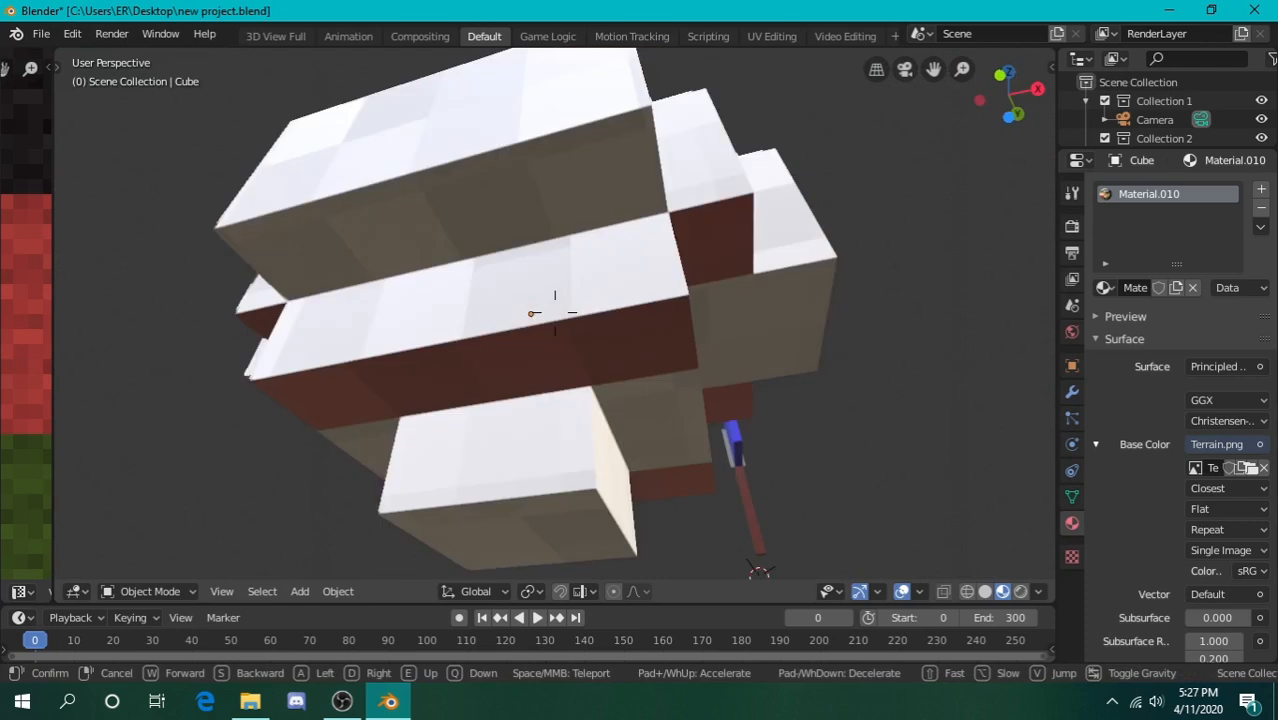
{"action": "key", "text": "d"}
{"action": "key", "text": "w"}
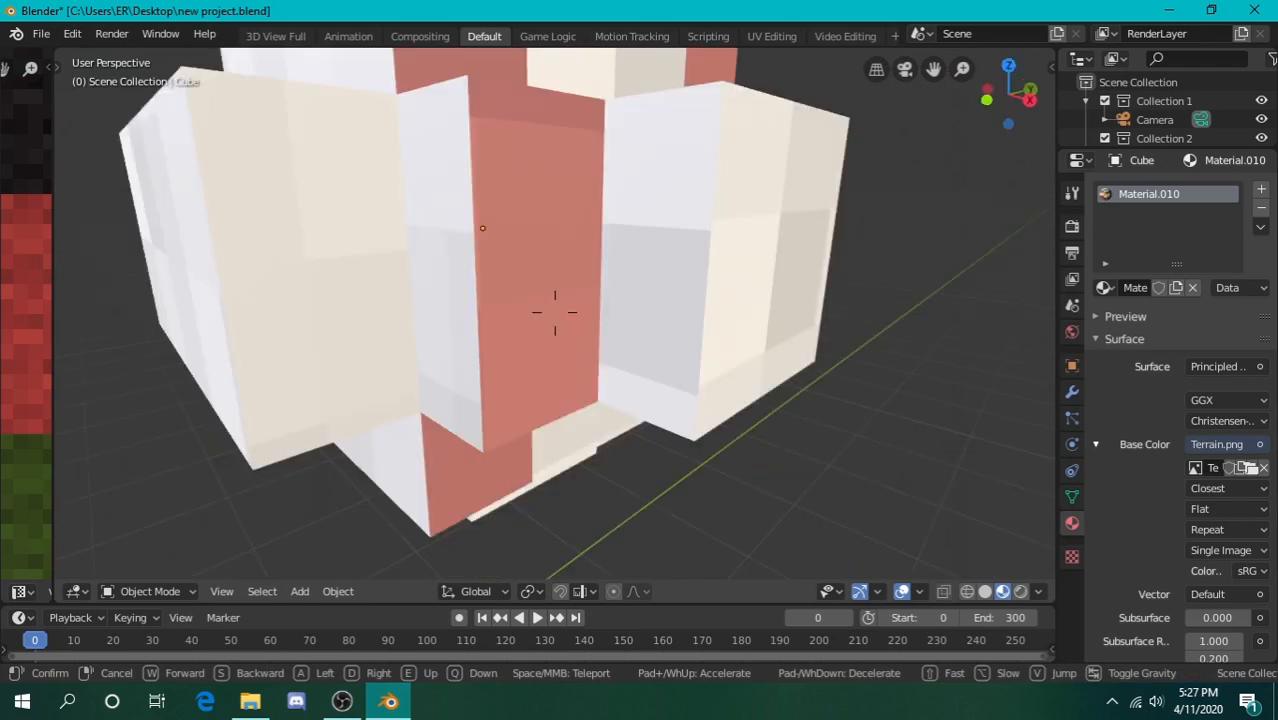
{"action": "key", "text": "w"}
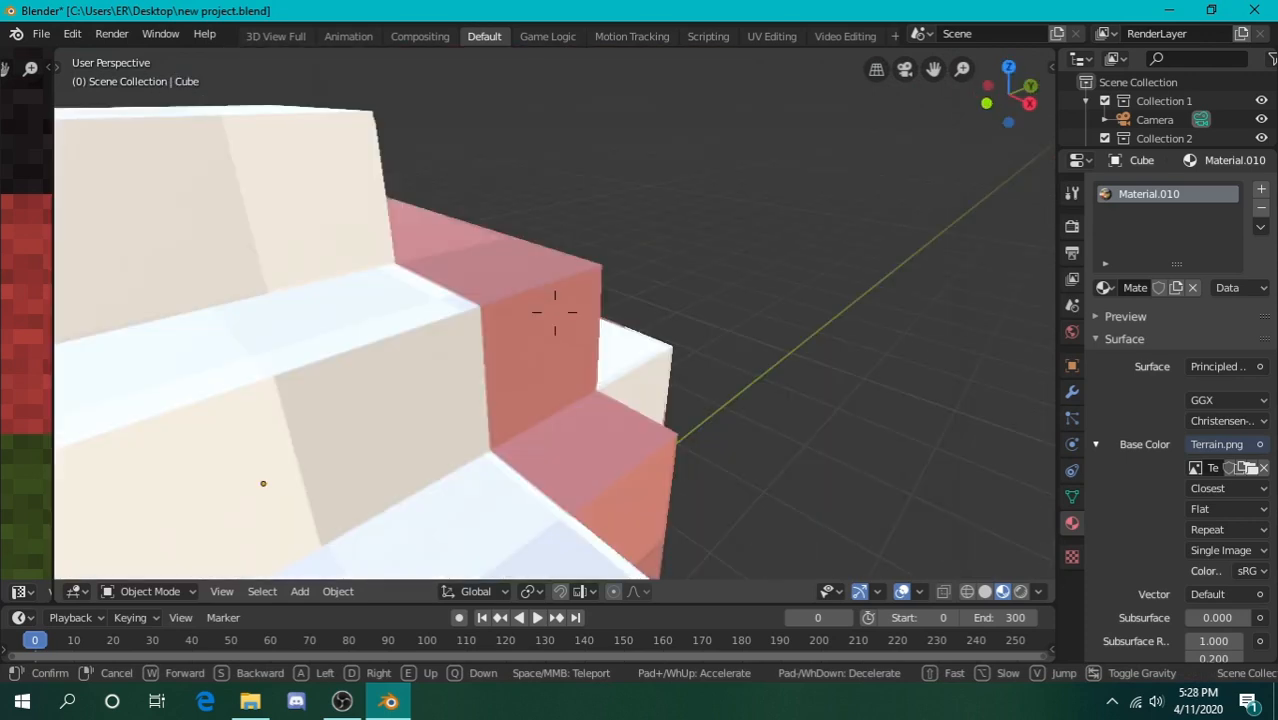
{"action": "key", "text": "d"}
{"action": "key", "text": "a"}
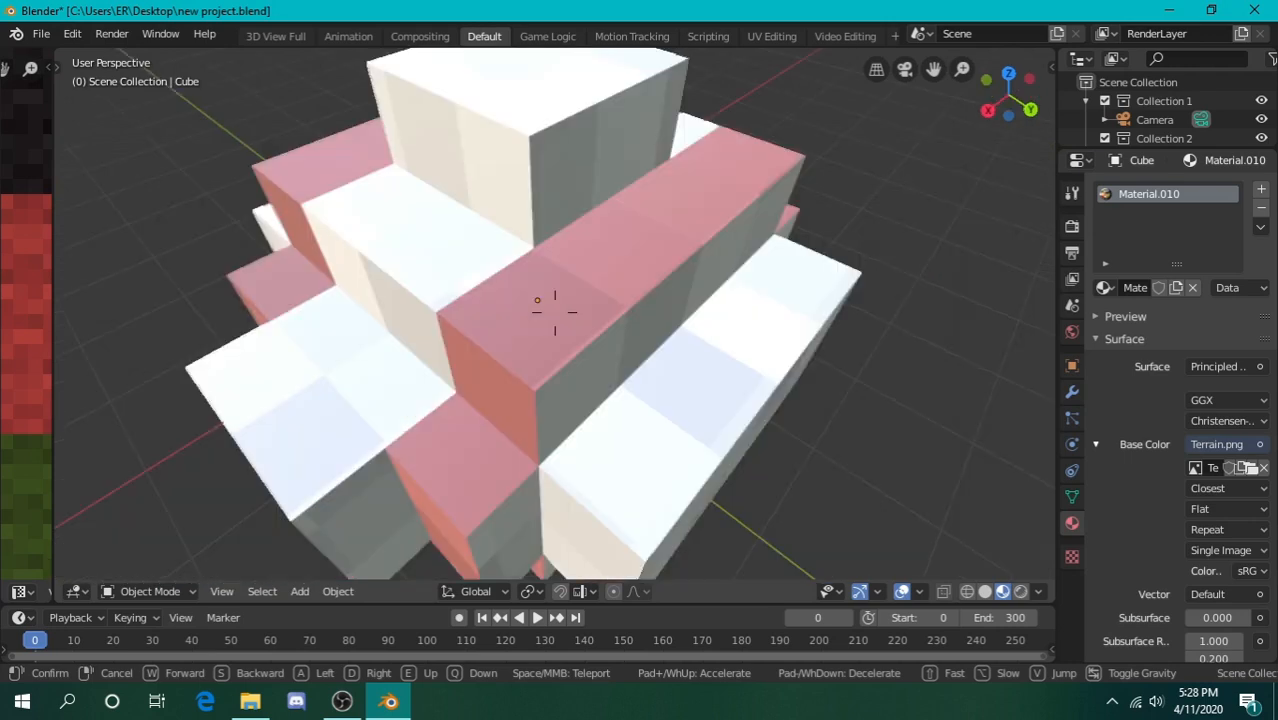
Back away from the textured object to view it whole, together with the blue flag and the camera in the scene
{"action": "key", "text": "s"}
{"action": "key", "text": "w"}
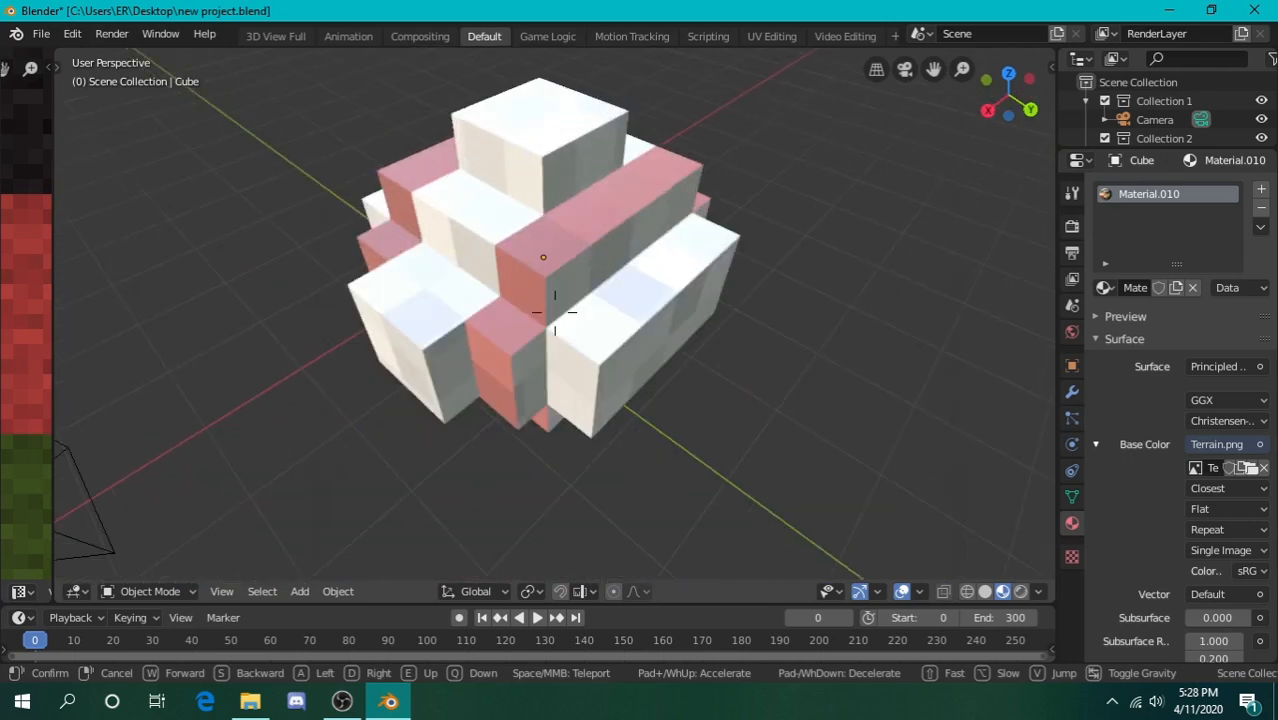
{"action": "key", "text": "w"}
{"action": "key", "text": "e"}
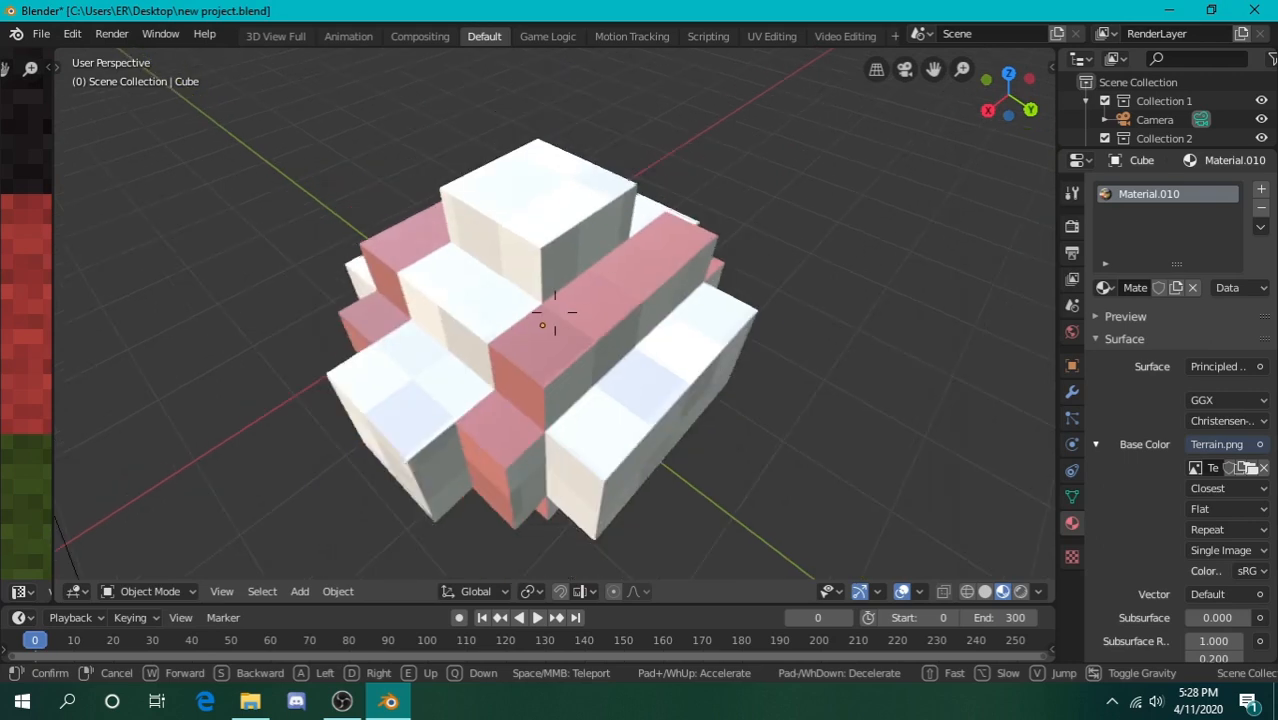
{"action": "key", "text": "s"}
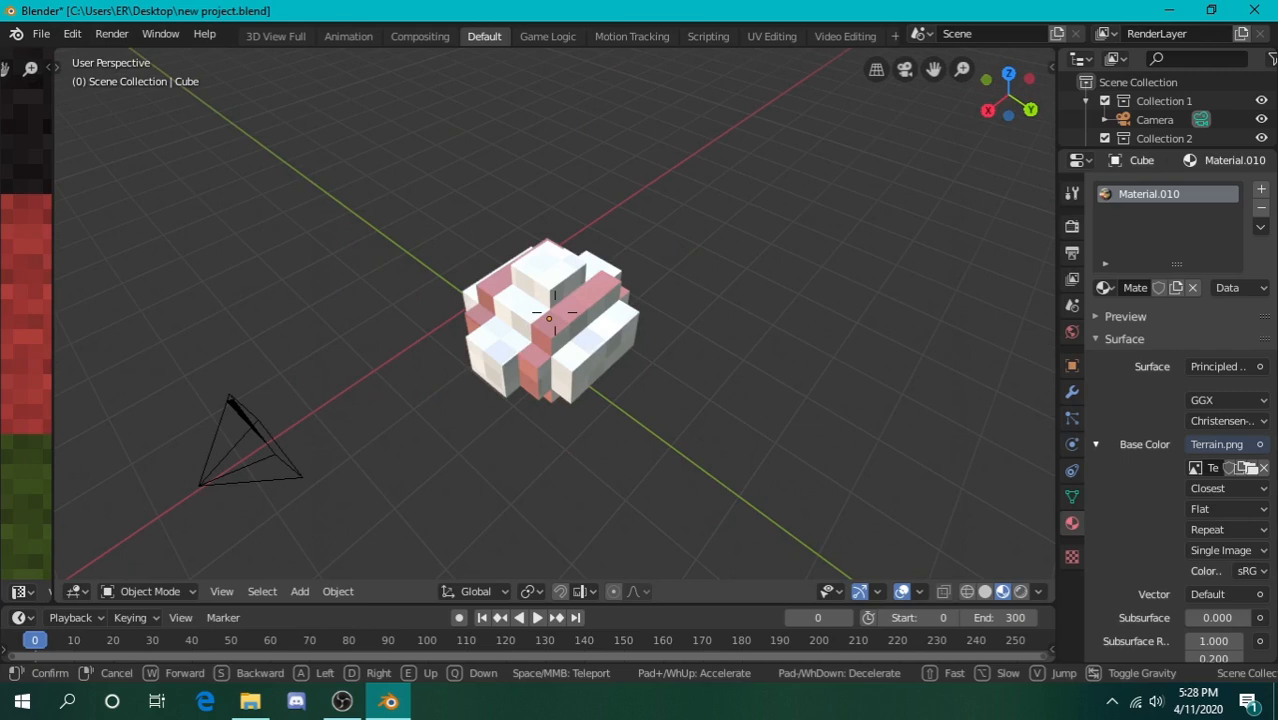
{"action": "key", "text": "s"}
{"action": "key", "text": "w"}
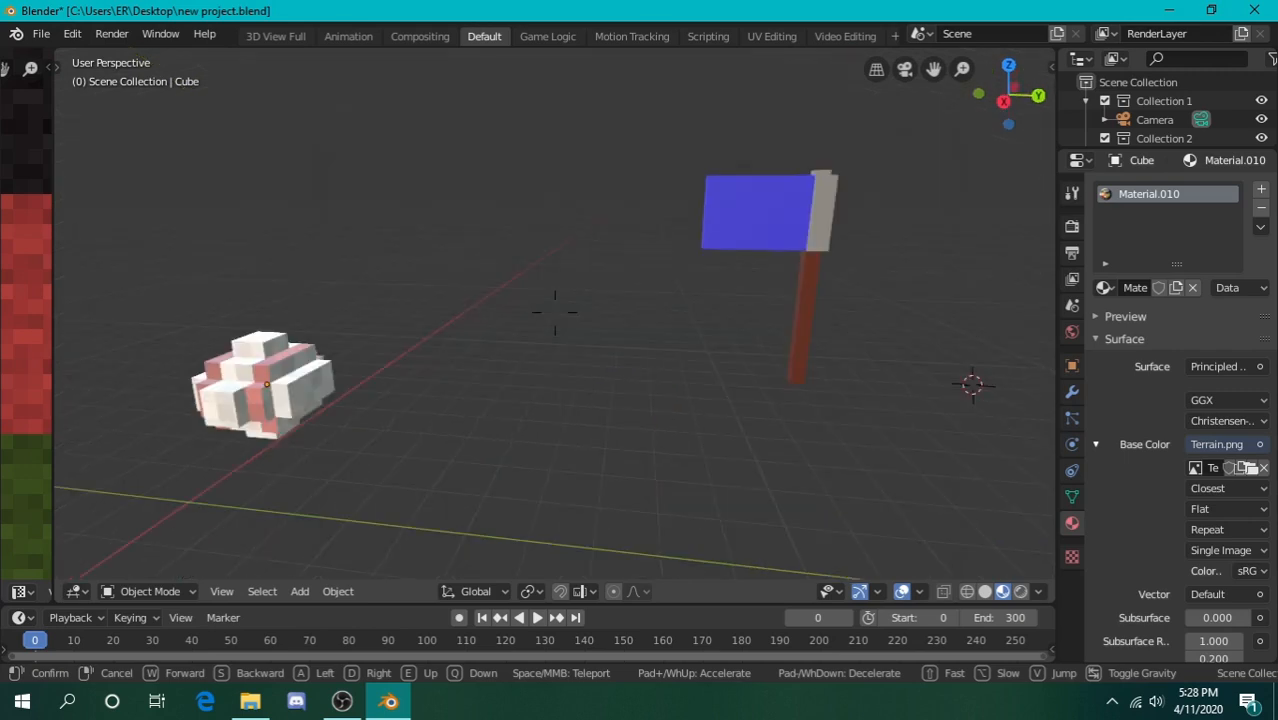
{"action": "key", "text": "Escape"}
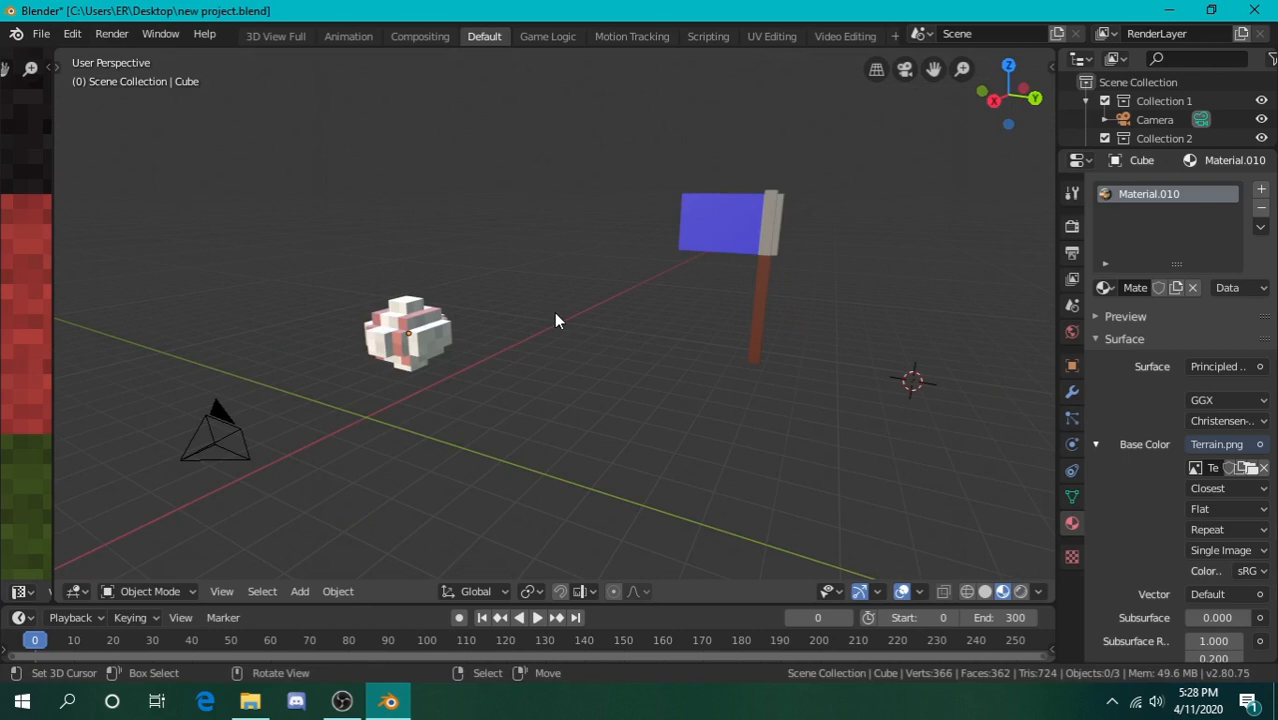